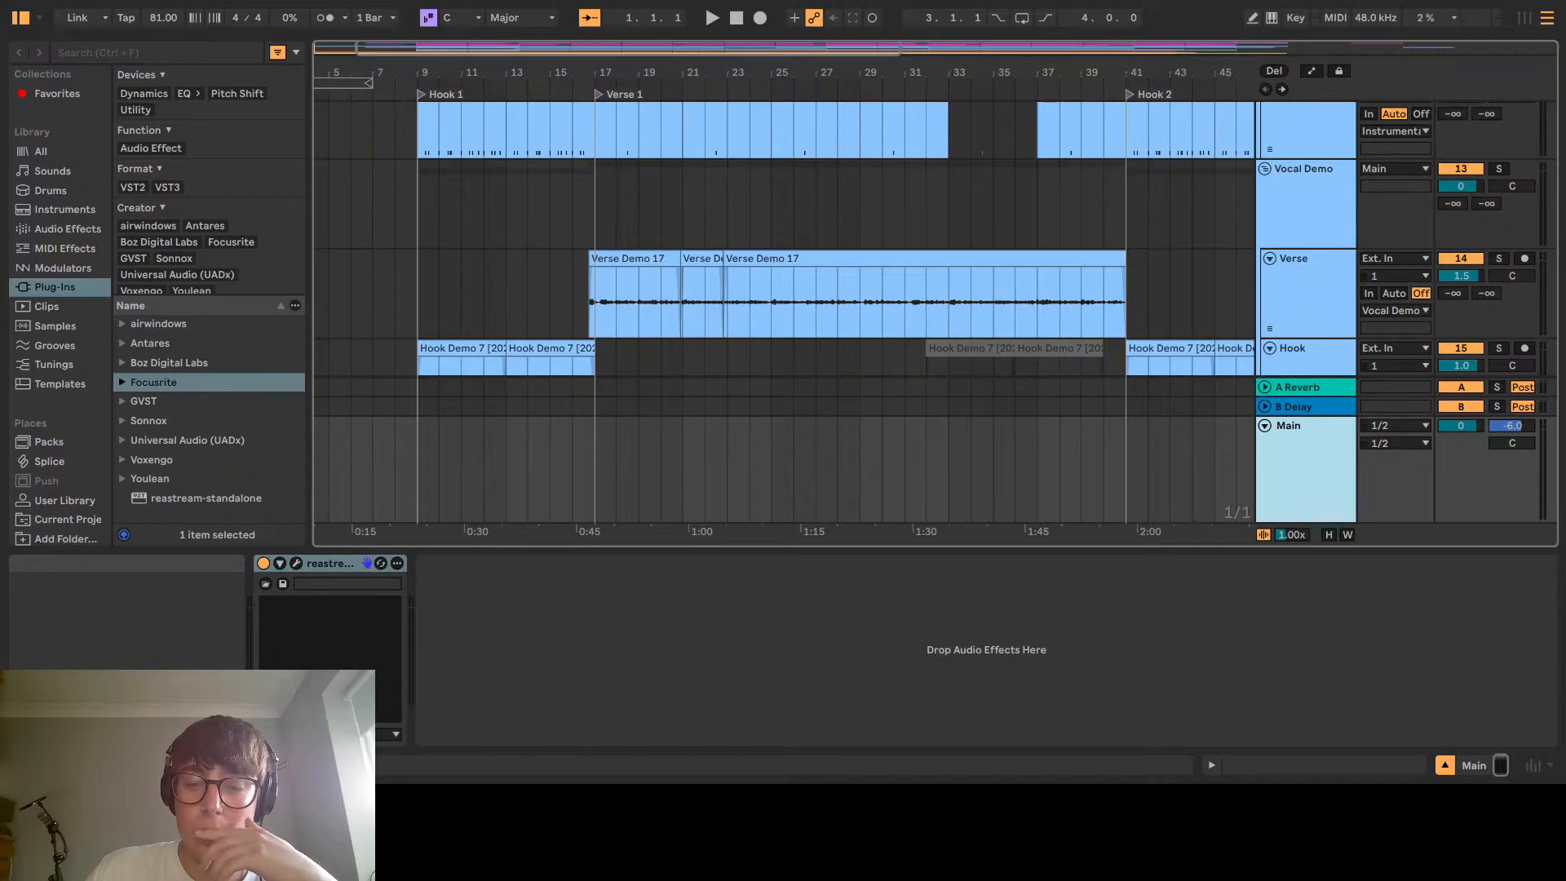
# Look through the arrangement's tracks and inspect the devices on the Bass and Kick tracks
pyautogui.click(419, 226)
pyautogui.scroll(5, 942, 400)
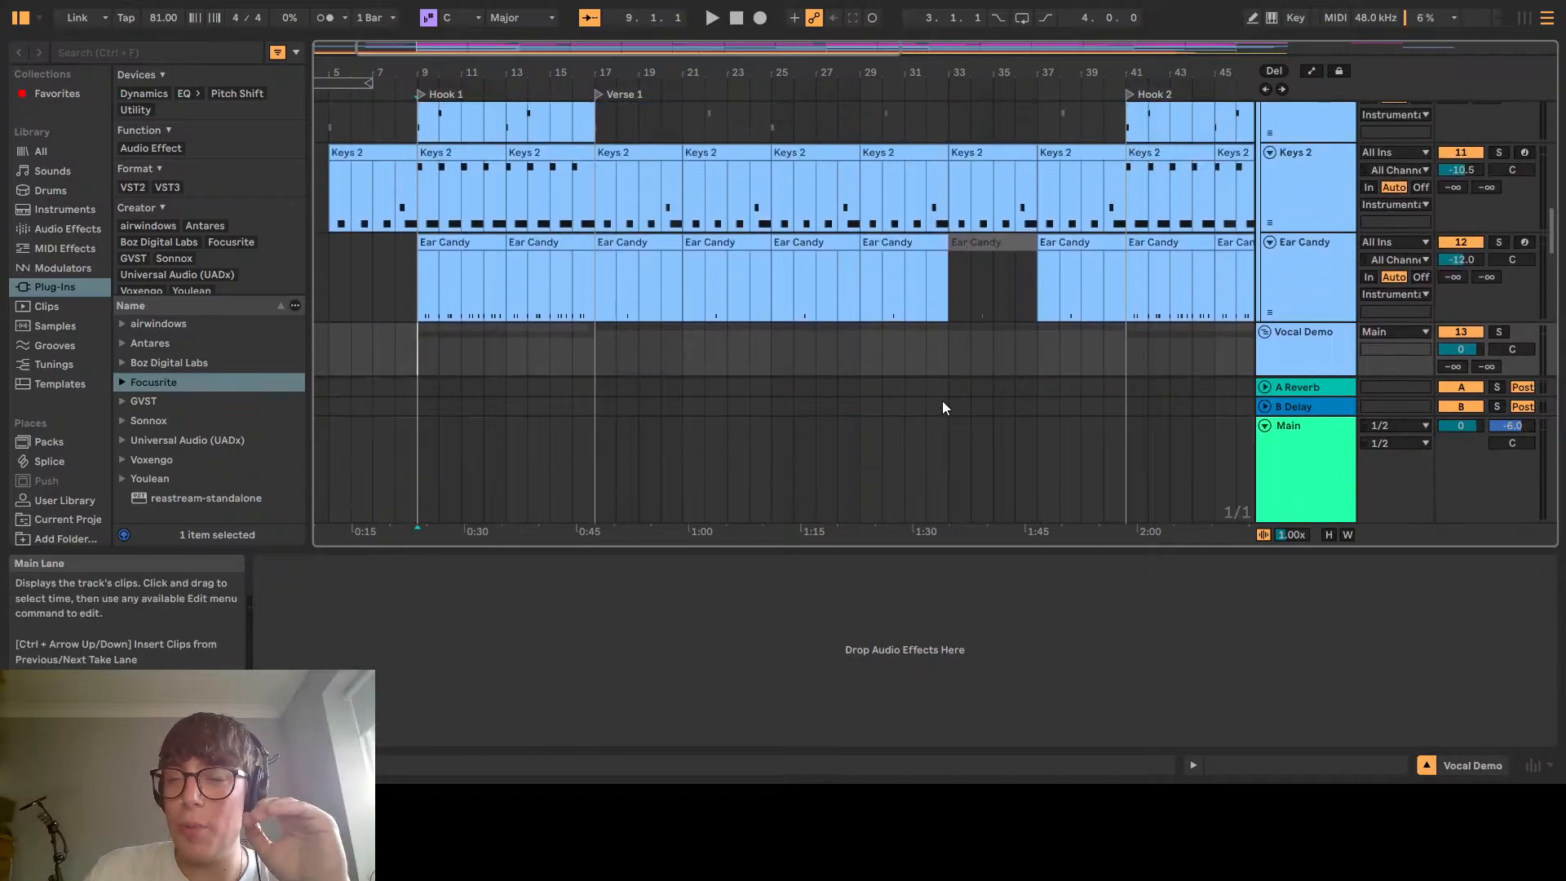
pyautogui.scroll(5, 942, 399)
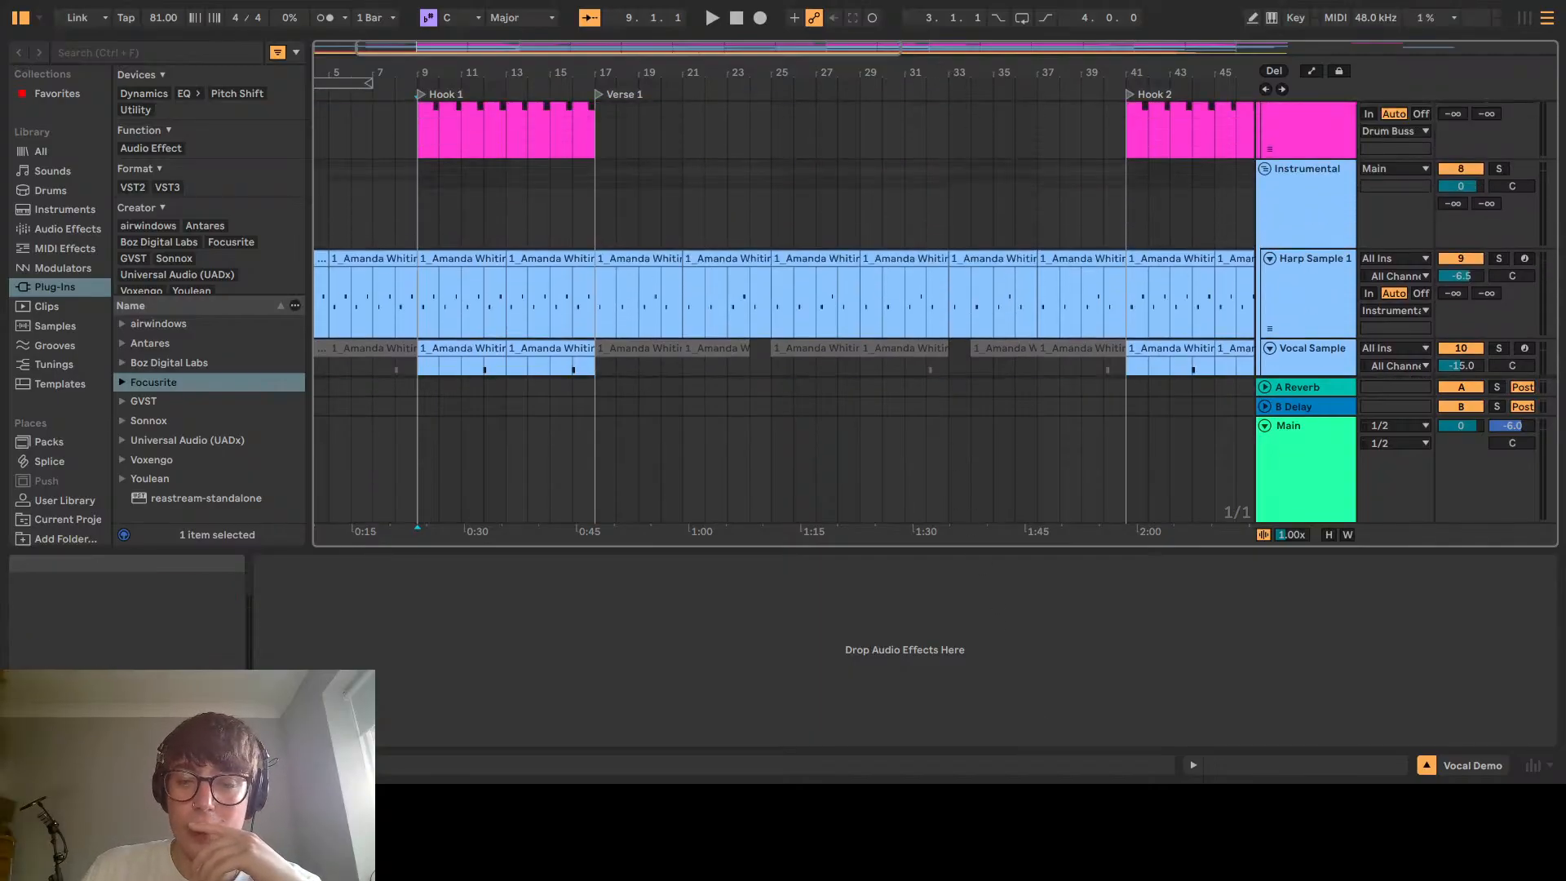
pyautogui.scroll(8, 1175, 400)
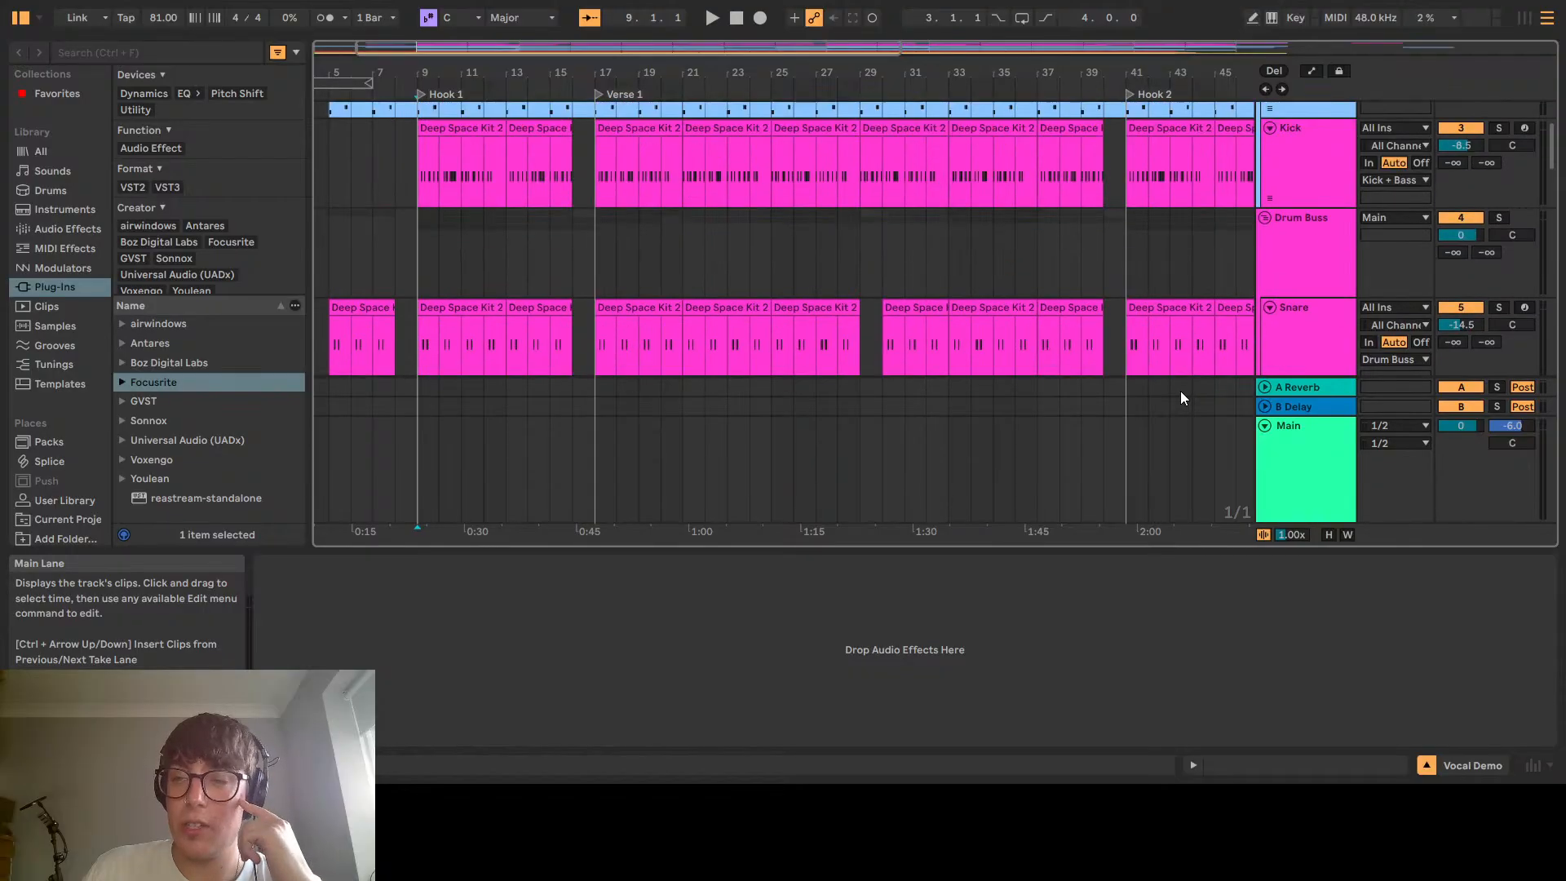
pyautogui.click(1295, 230)
pyautogui.scroll(-5, 1296, 236)
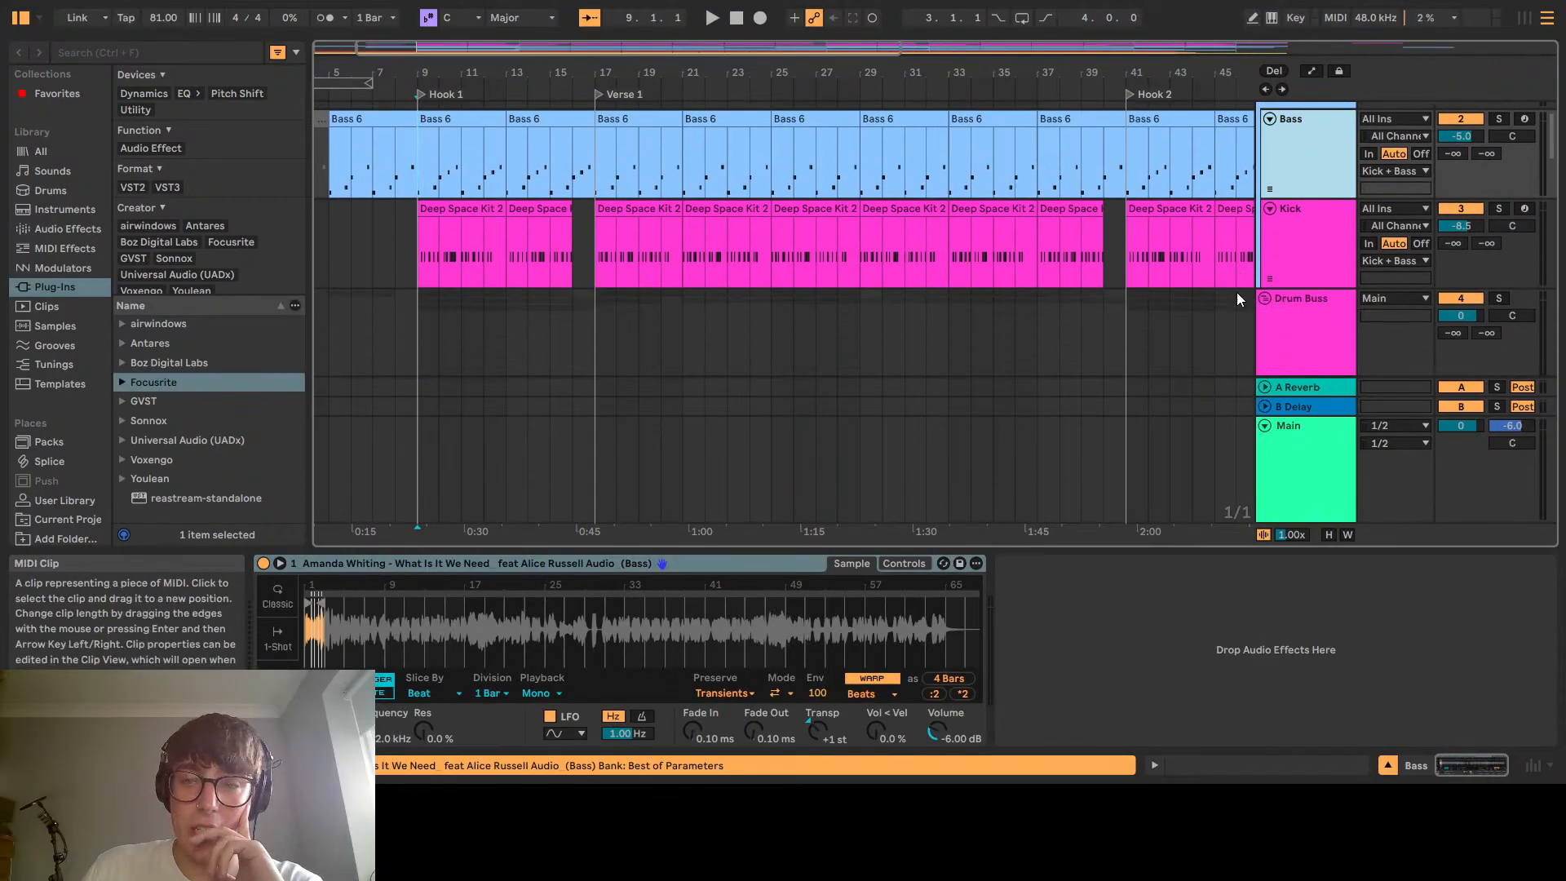
pyautogui.click(1295, 249)
pyautogui.scroll(-3, 1286, 271)
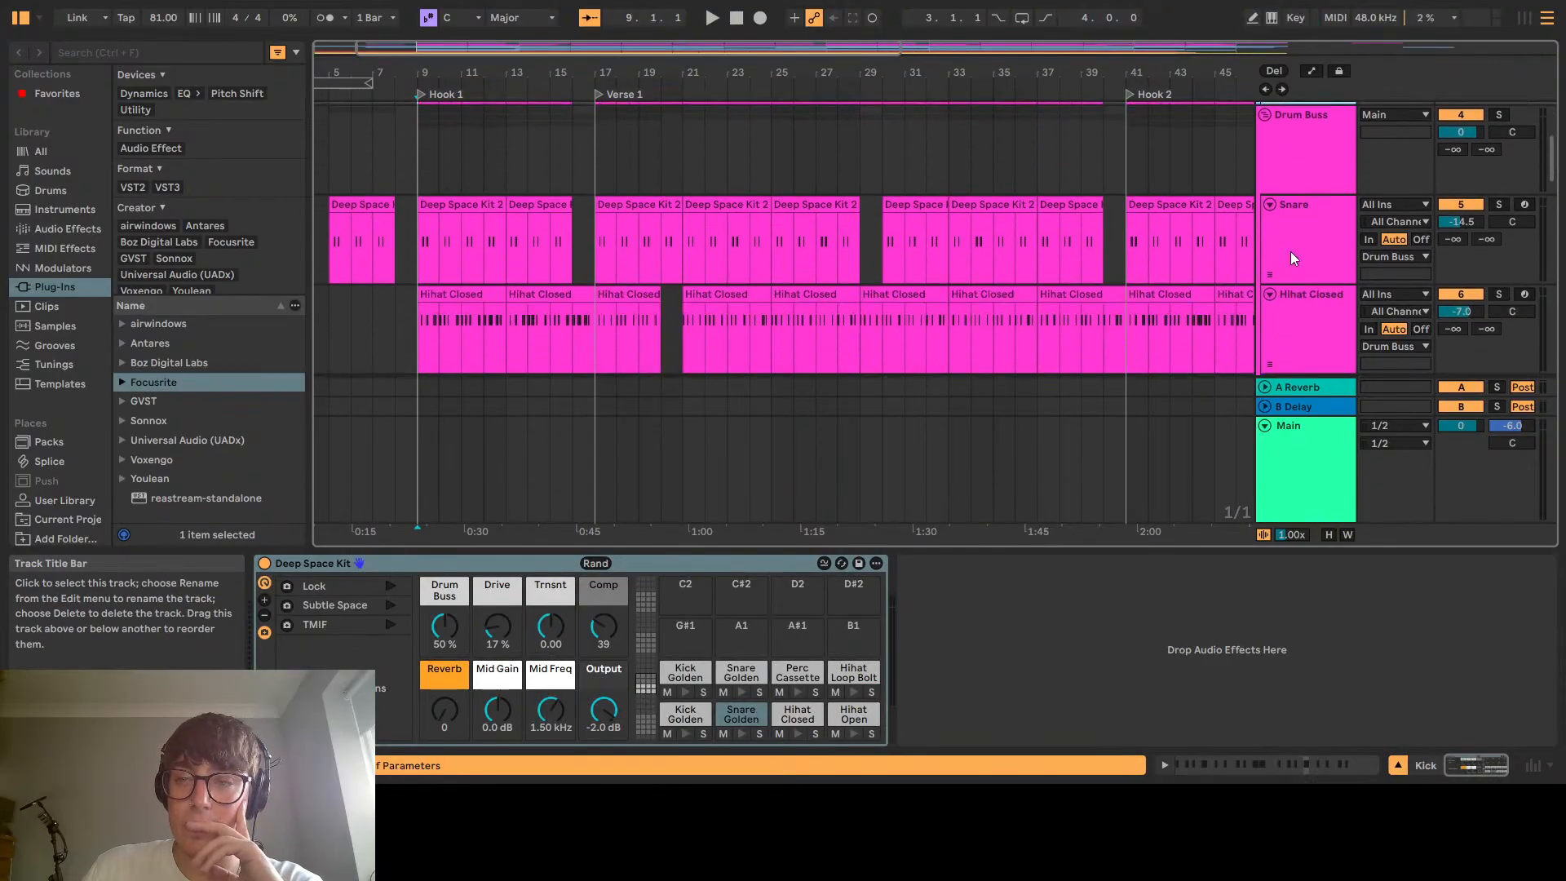
pyautogui.click(1297, 255)
pyautogui.scroll(3, 1299, 256)
pyautogui.scroll(2, 1287, 212)
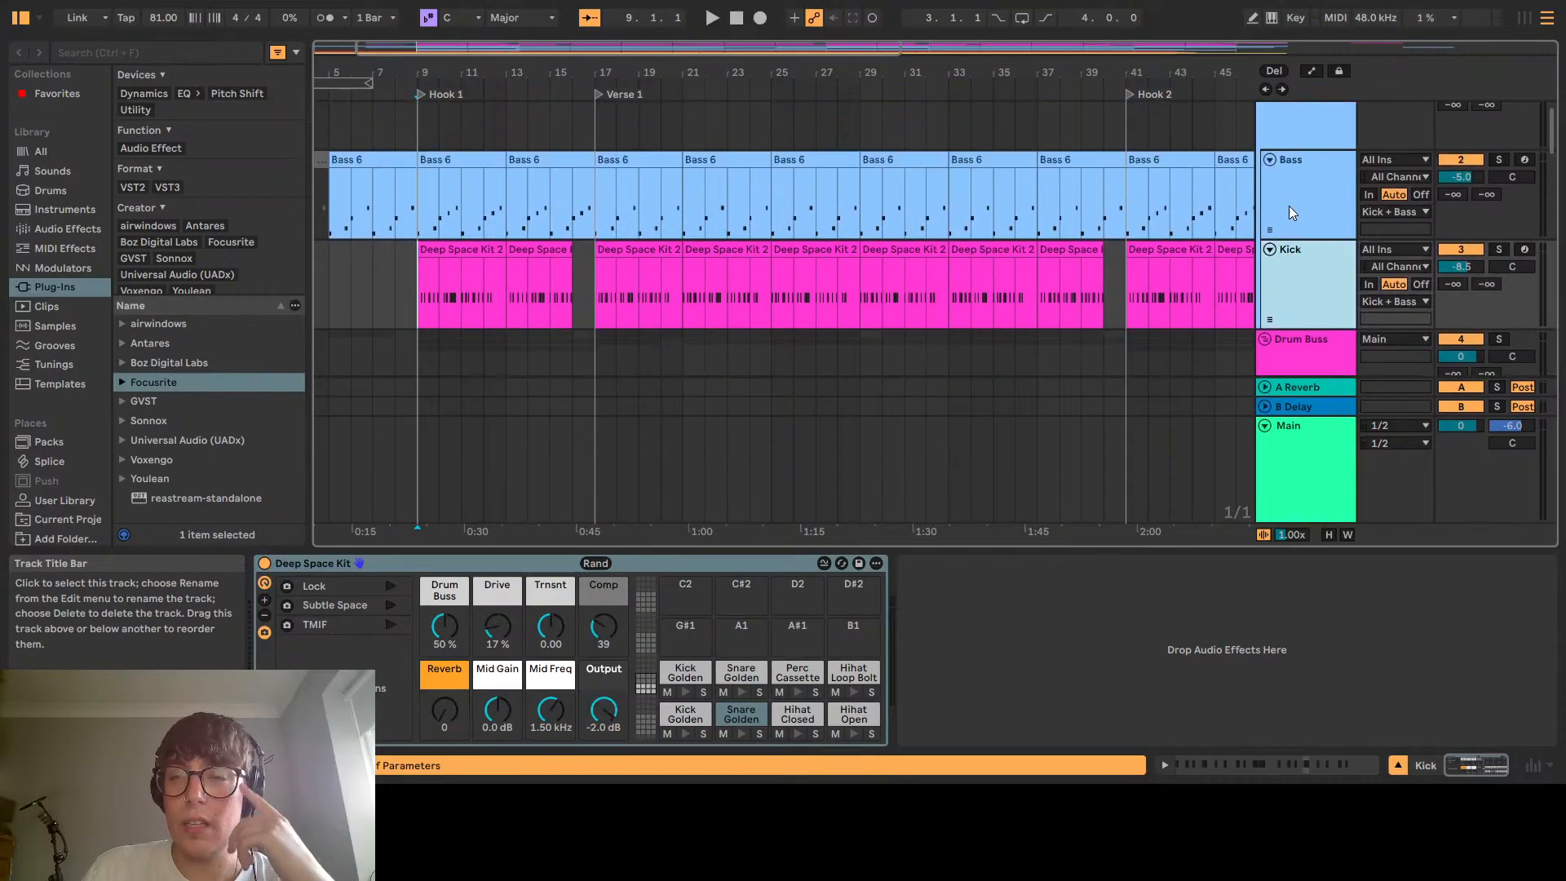
pyautogui.click(1294, 194)
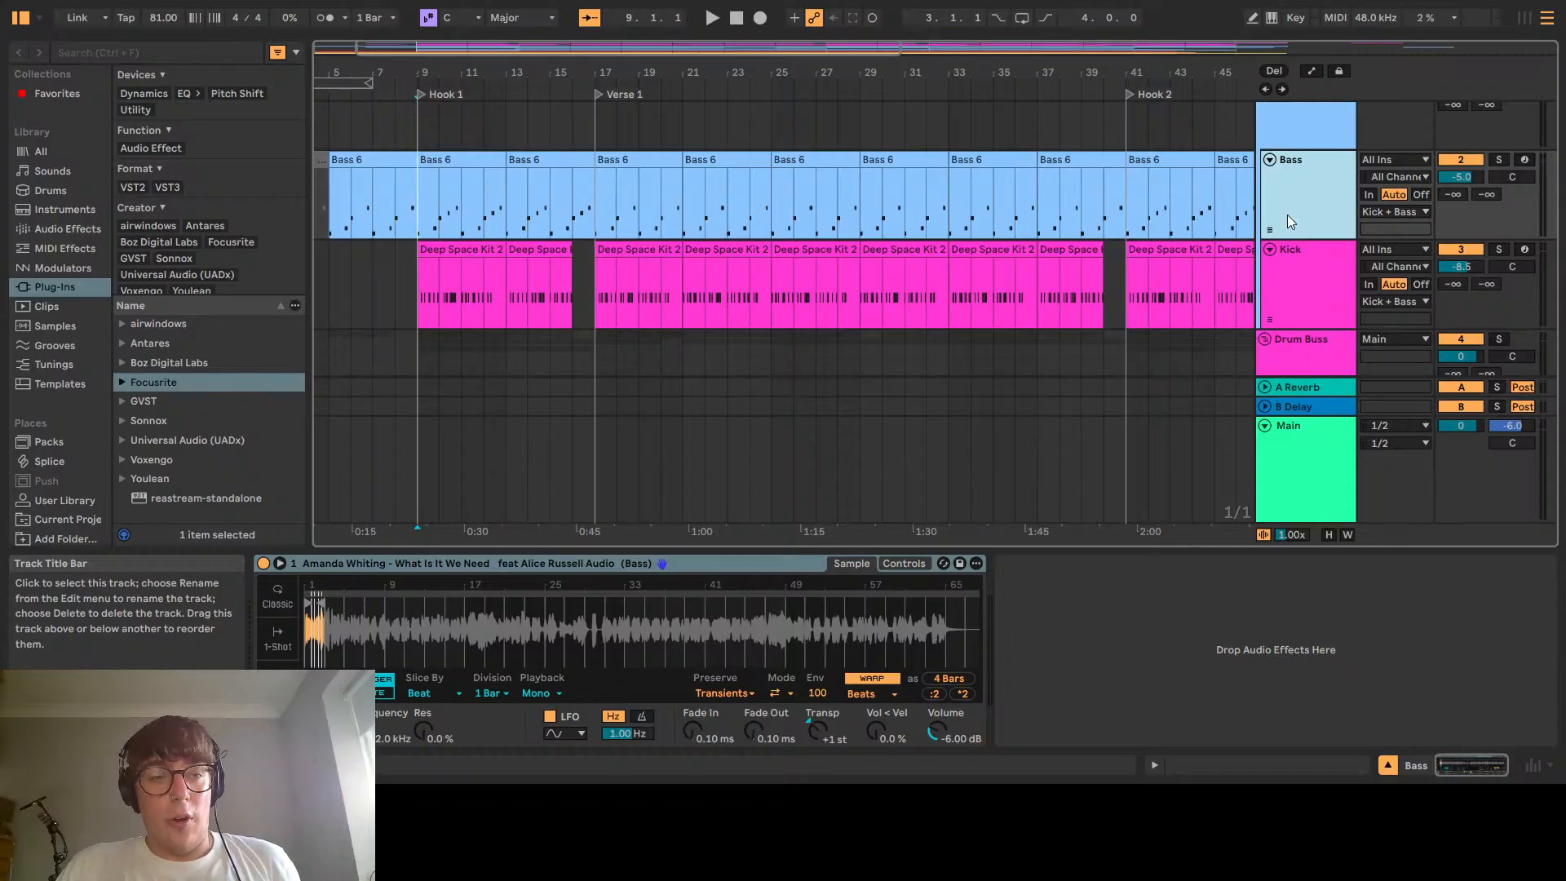
# Show the native audio effects in the browser and check the devices on the Bass, Kick and Snare tracks
pyautogui.click(50, 228)
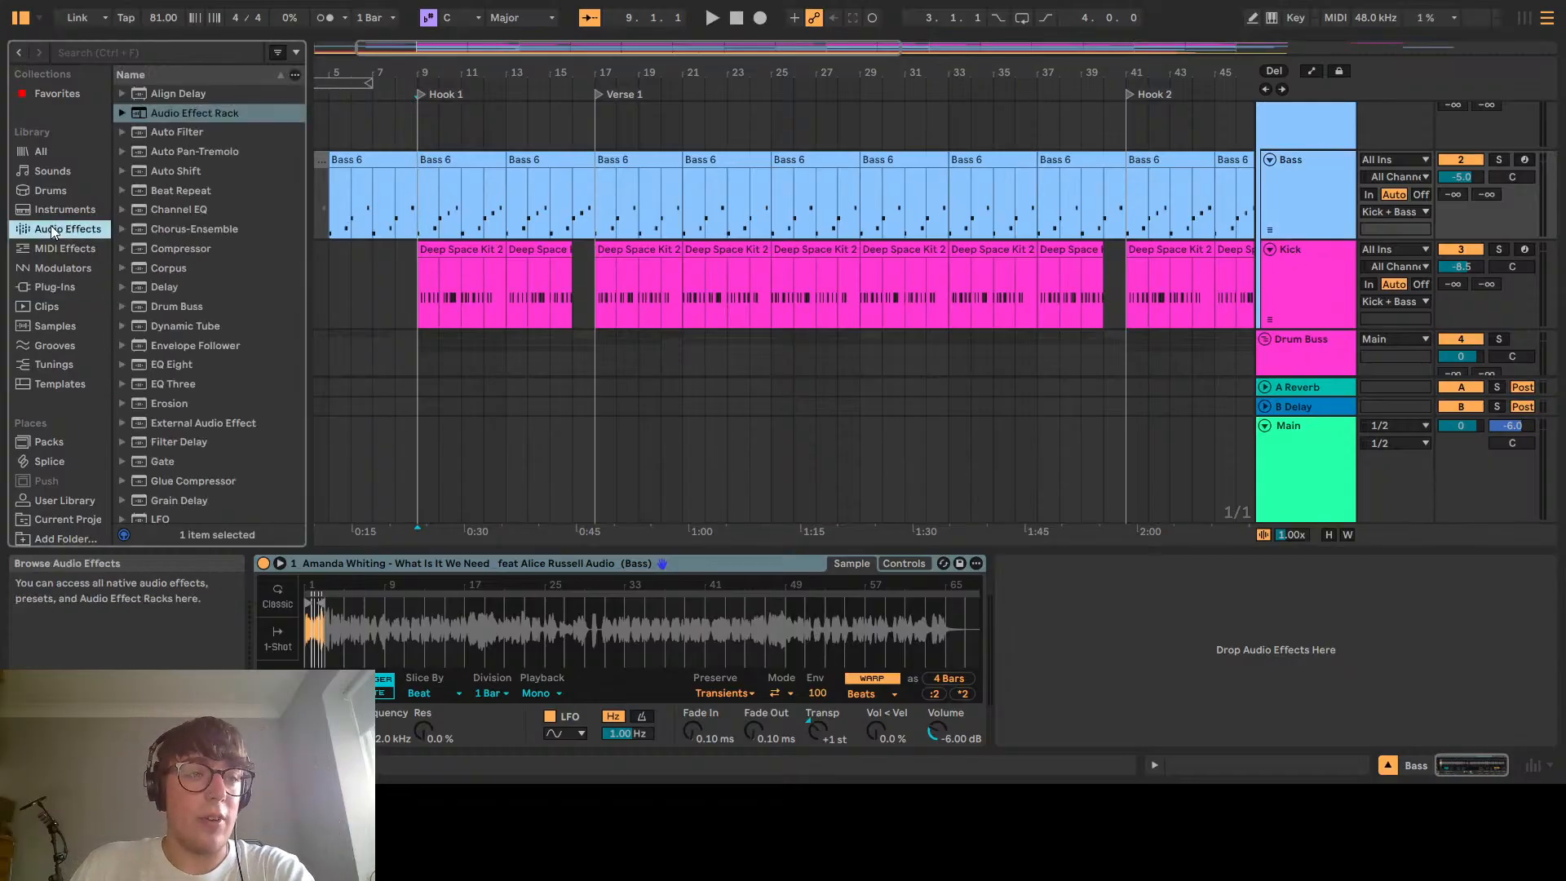
pyautogui.click(1324, 213)
pyautogui.click(1300, 260)
pyautogui.click(1290, 173)
pyautogui.scroll(-4, 1297, 204)
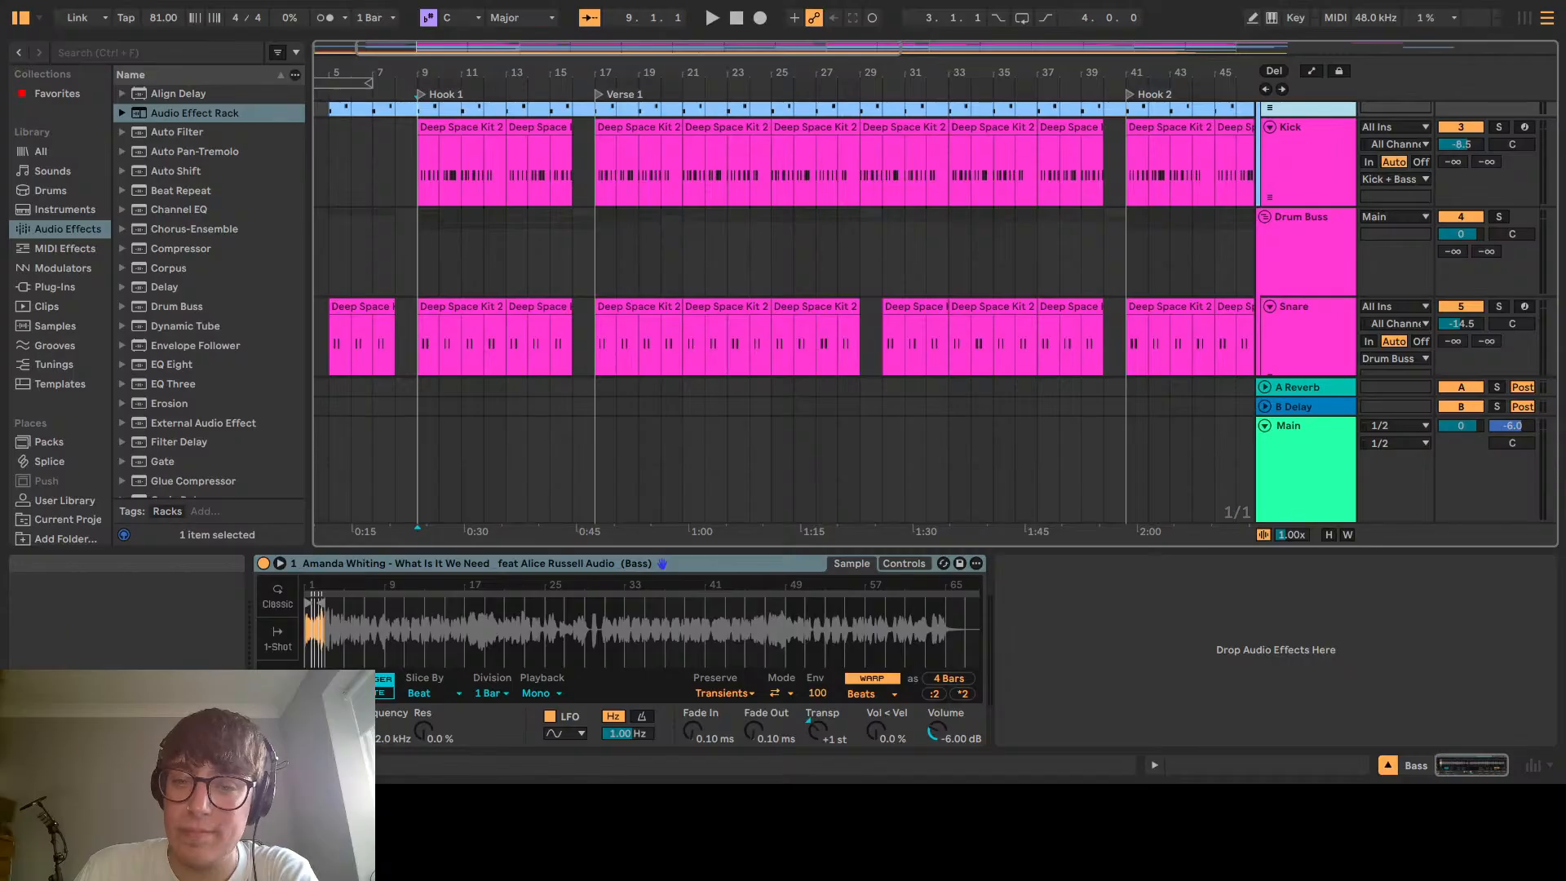
pyautogui.click(1293, 309)
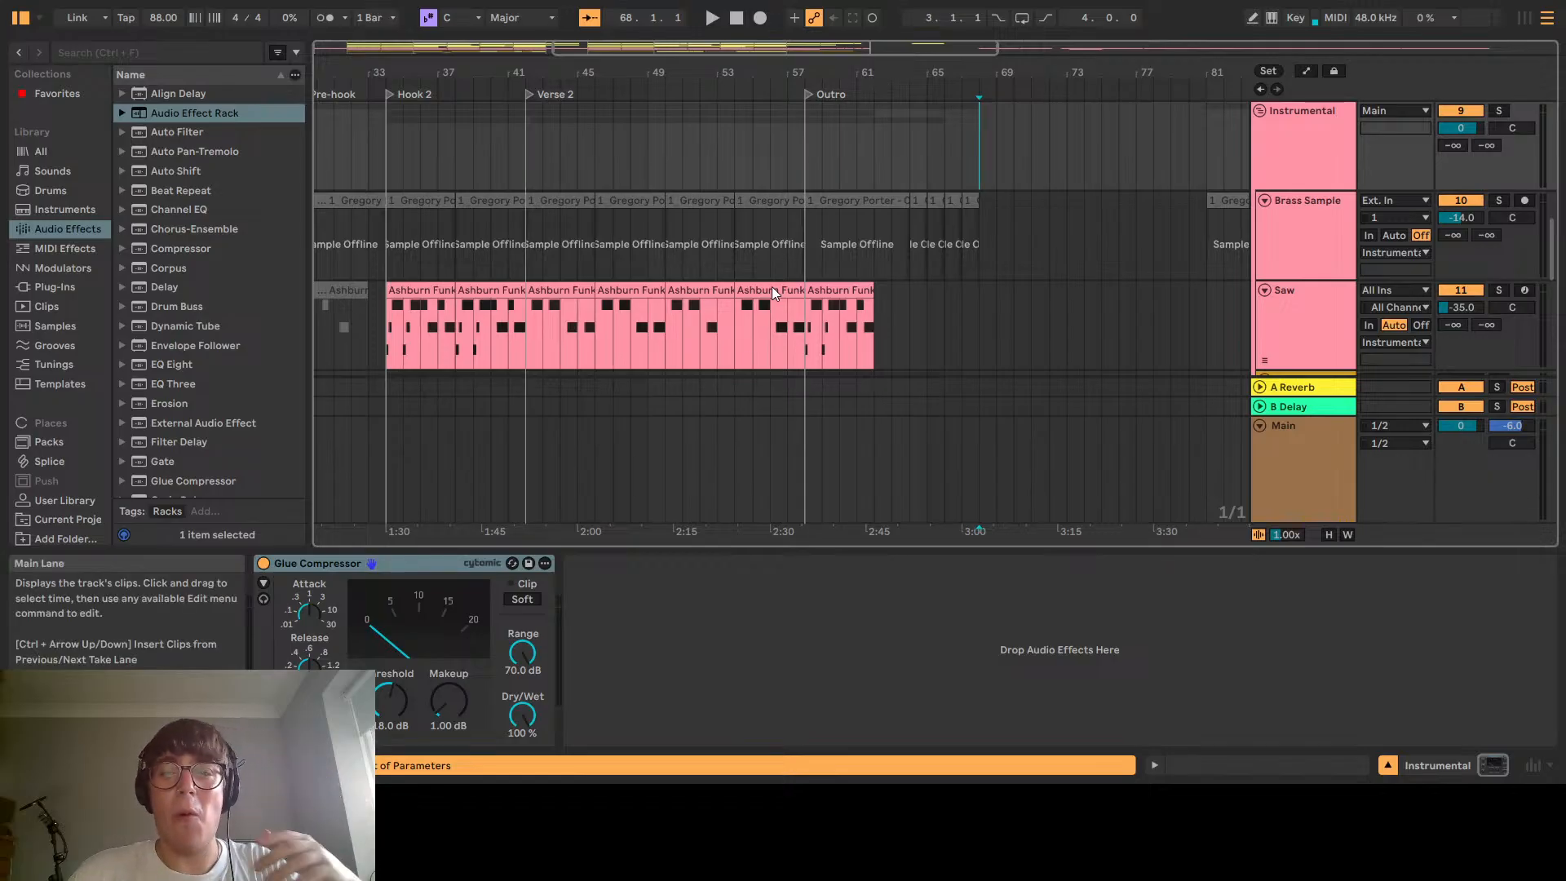
# Find the Snare track in the 88 BPM reference project and examine its device chain through to the Utility's balance setting
pyautogui.scroll(-1, 1293, 258)
pyautogui.scroll(-2, 1315, 310)
pyautogui.scroll(-2, 1315, 310)
pyautogui.scroll(1, 1301, 310)
pyautogui.scroll(-2, 1299, 321)
pyautogui.scroll(1, 1298, 317)
pyautogui.scroll(4, 1298, 315)
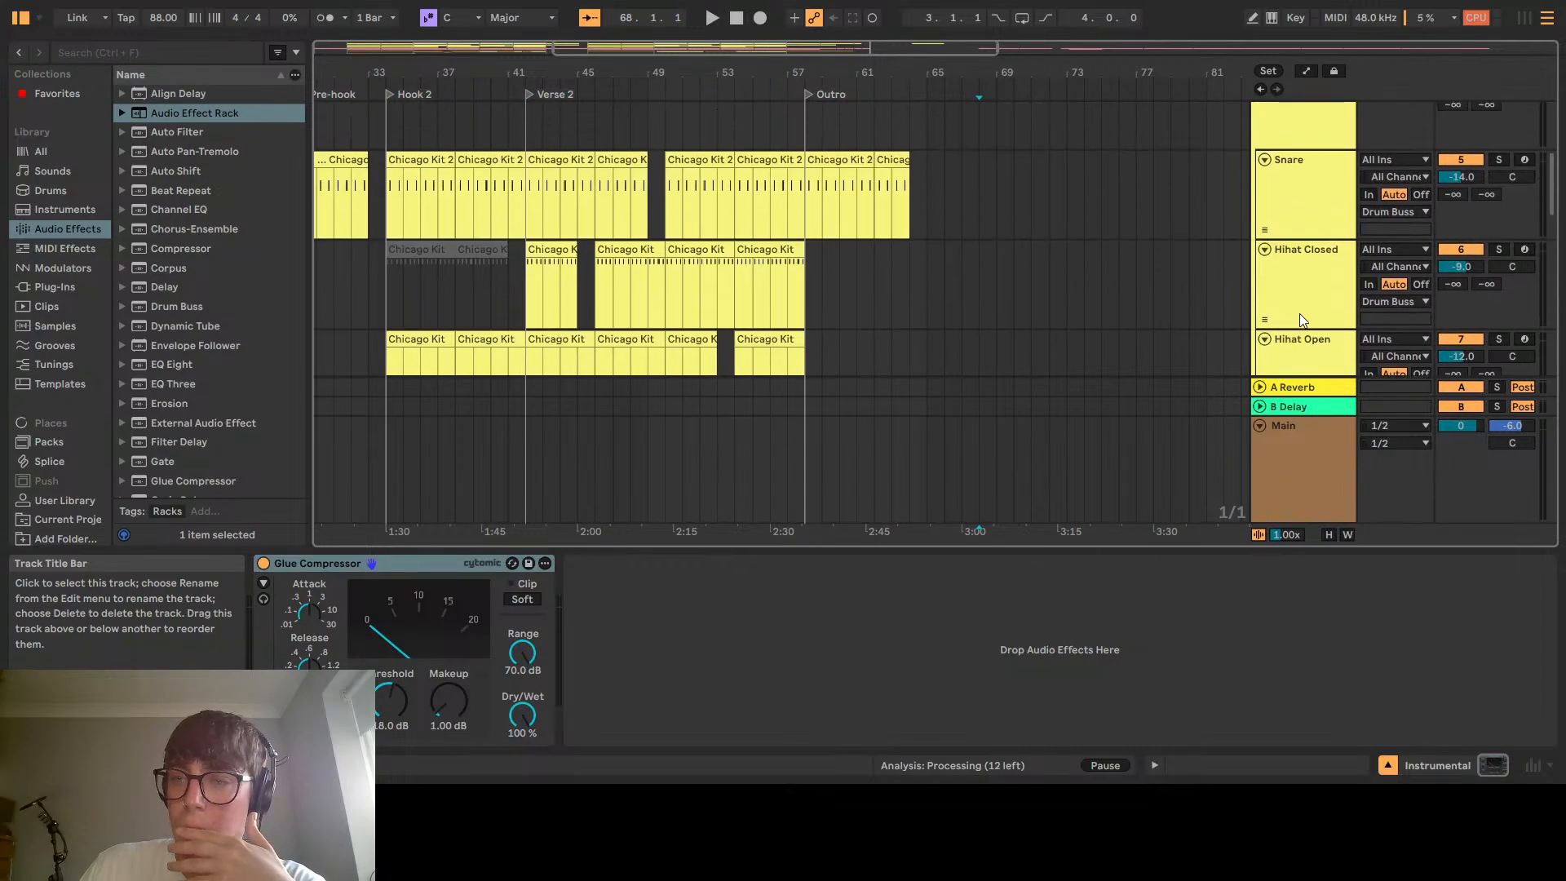
pyautogui.click(1295, 198)
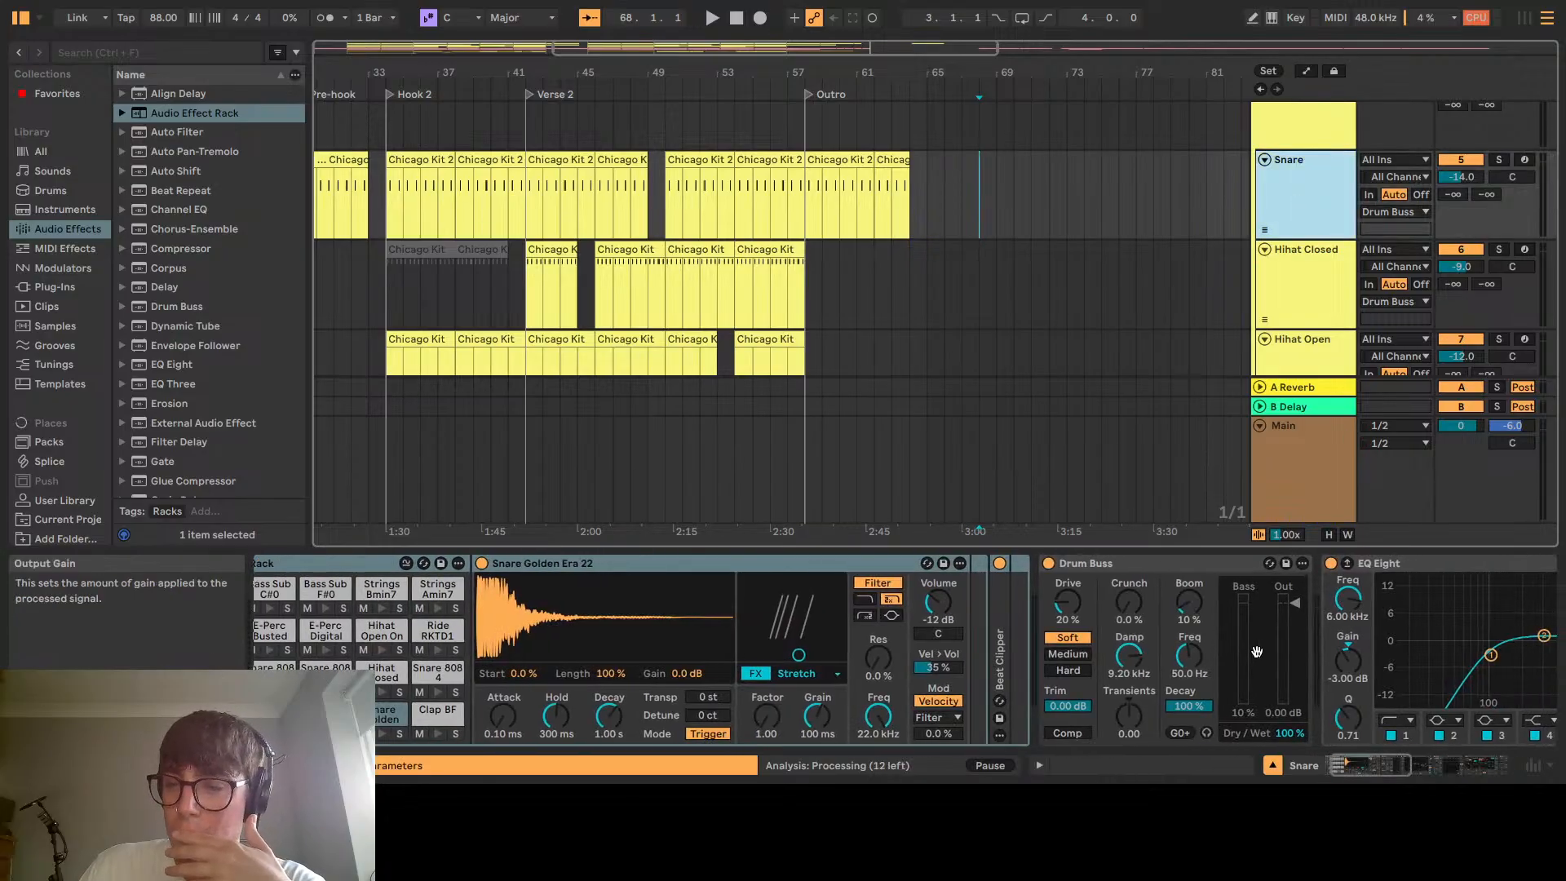
pyautogui.hscroll(8, 1257, 651)
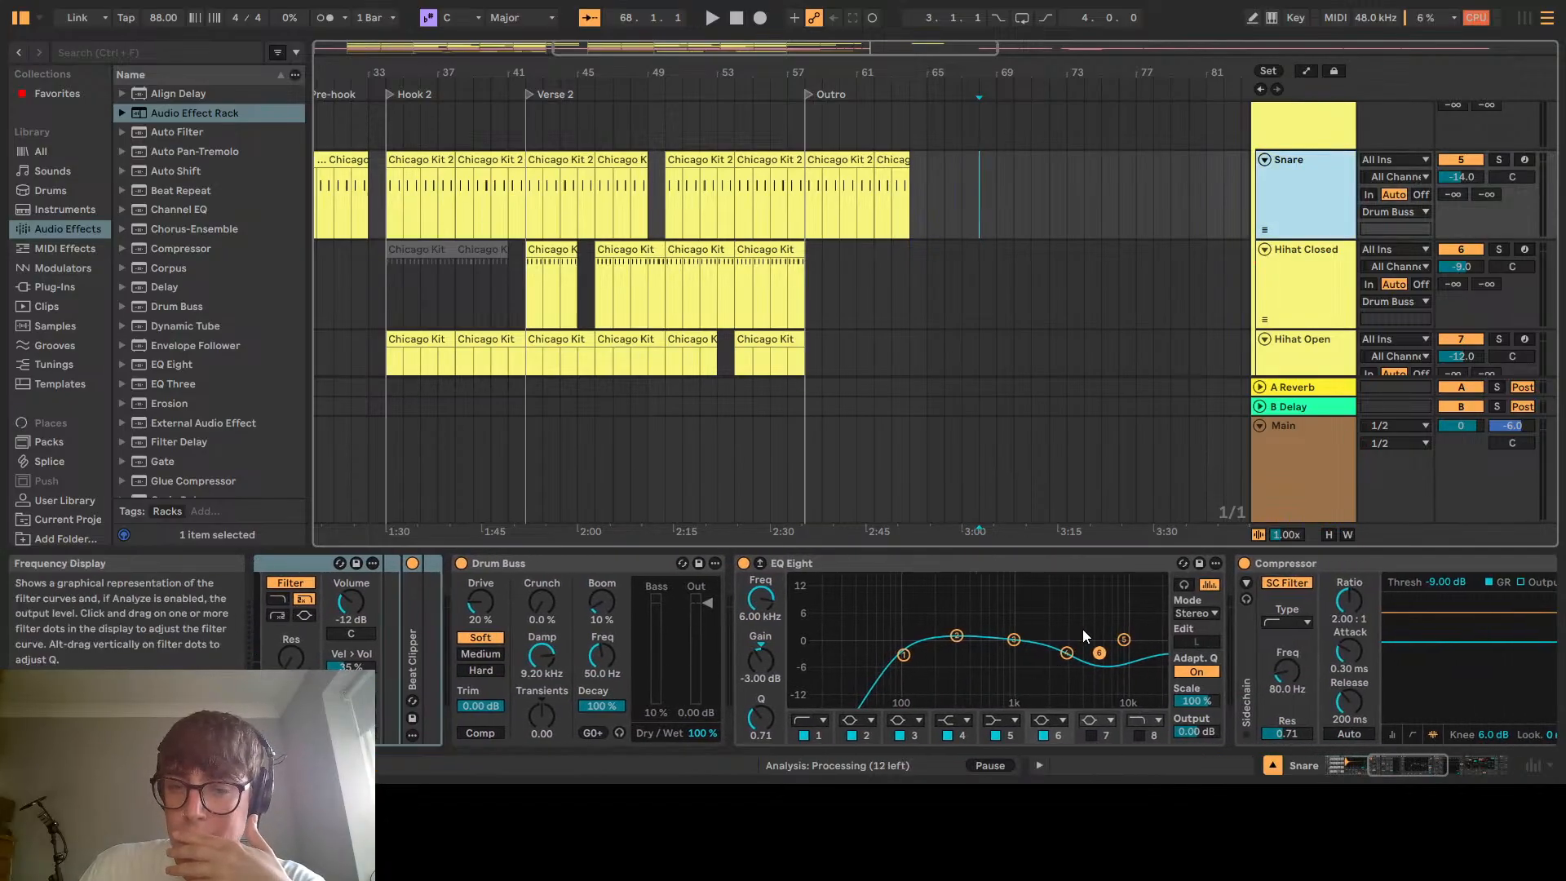
pyautogui.hscroll(12, 1080, 630)
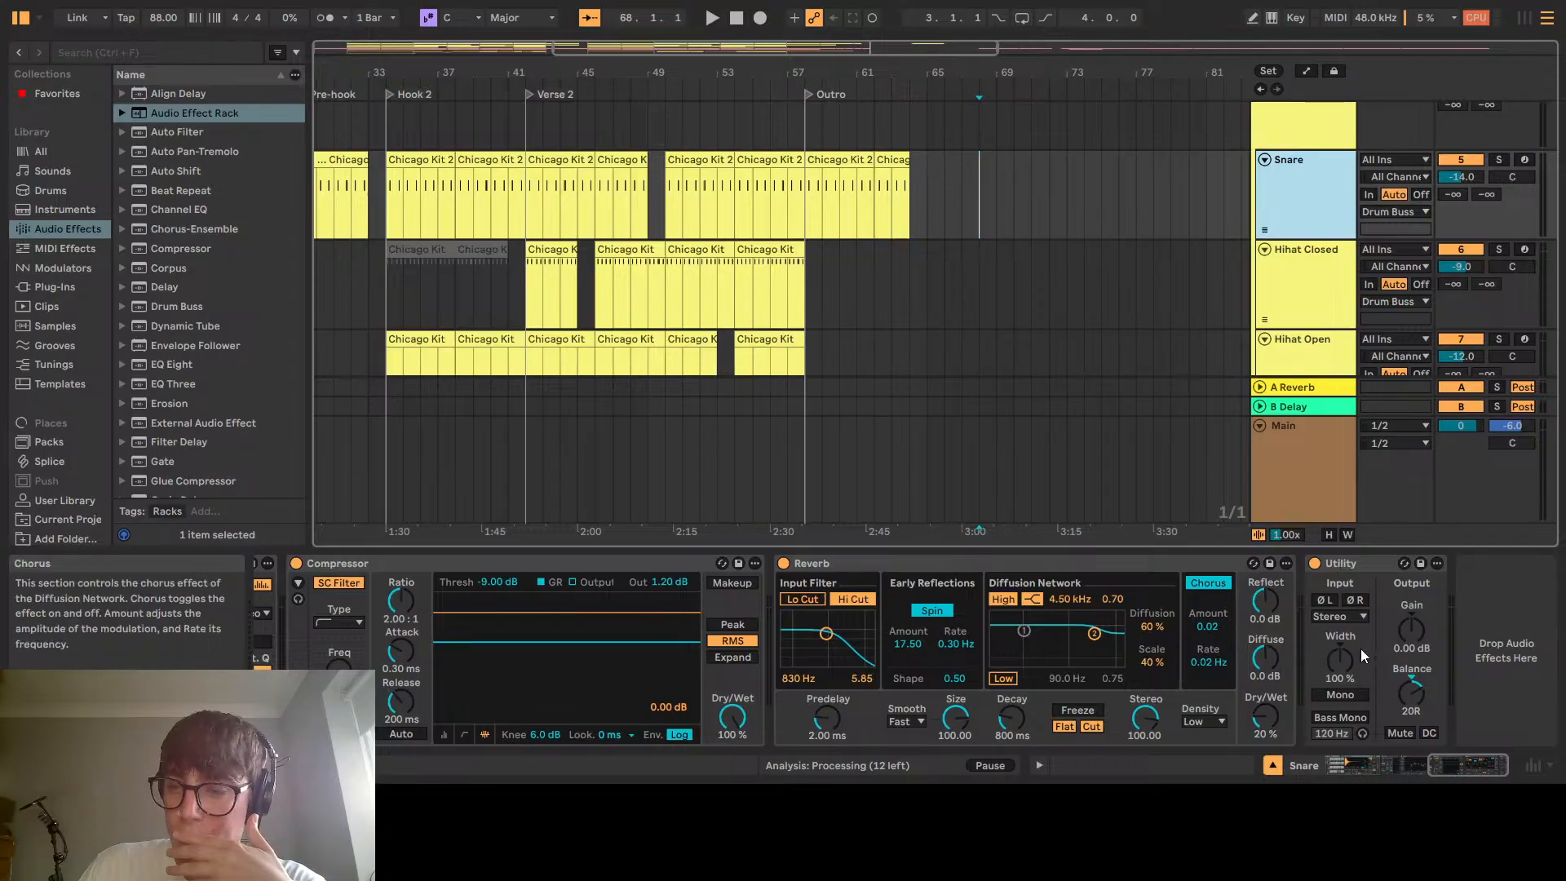
# Examine the Hihat Closed and Hihat Open device chains, including the Utility balance at the end
pyautogui.click(1297, 305)
pyautogui.hscroll(10, 511, 694)
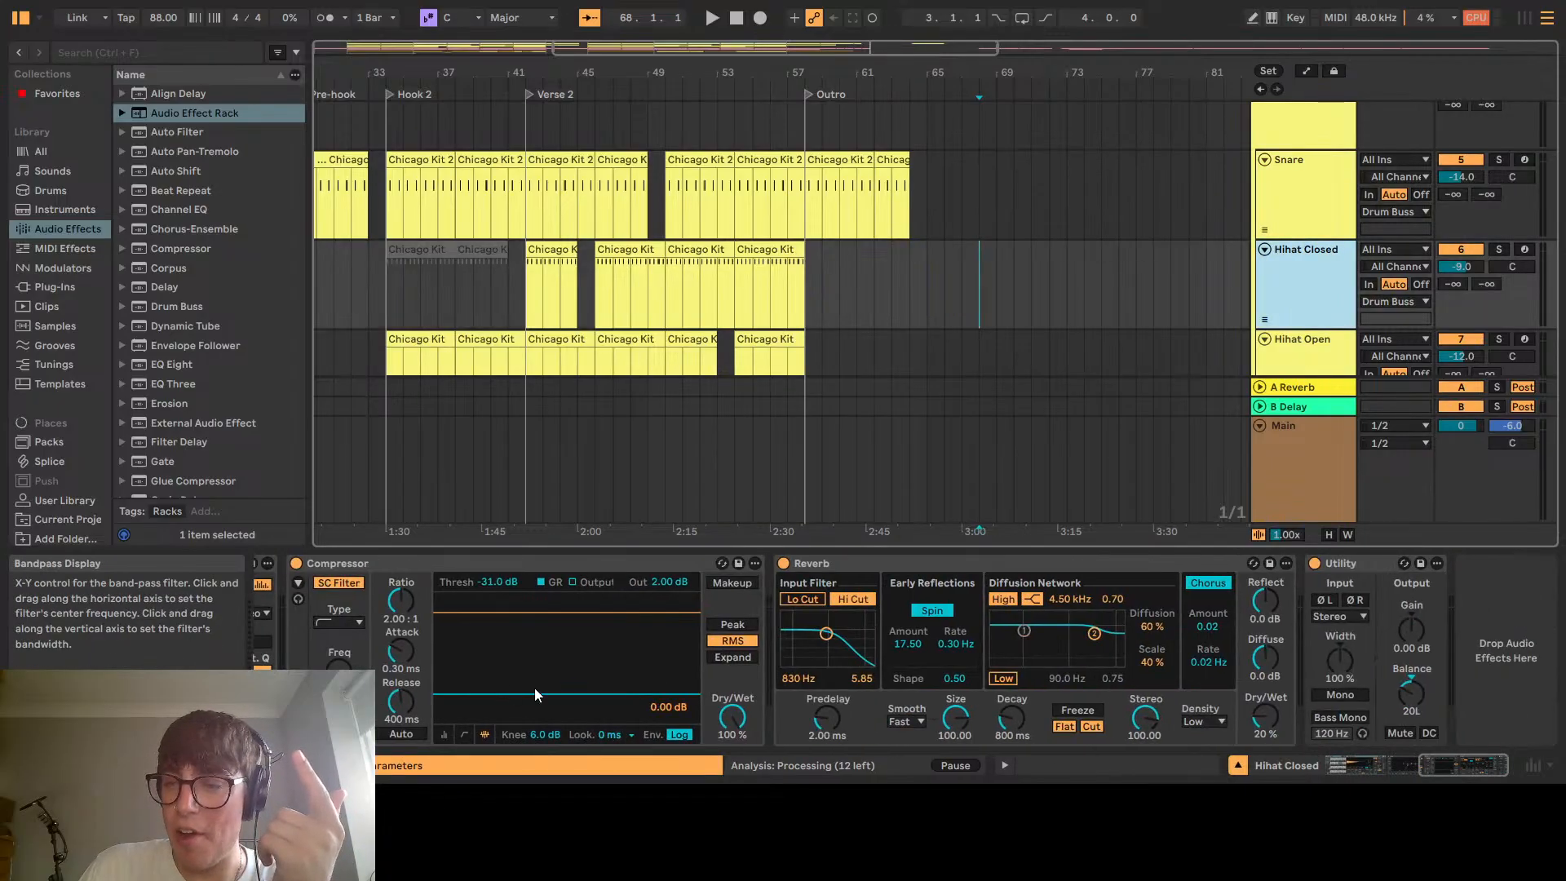
pyautogui.click(1304, 358)
pyautogui.hscroll(10, 1103, 614)
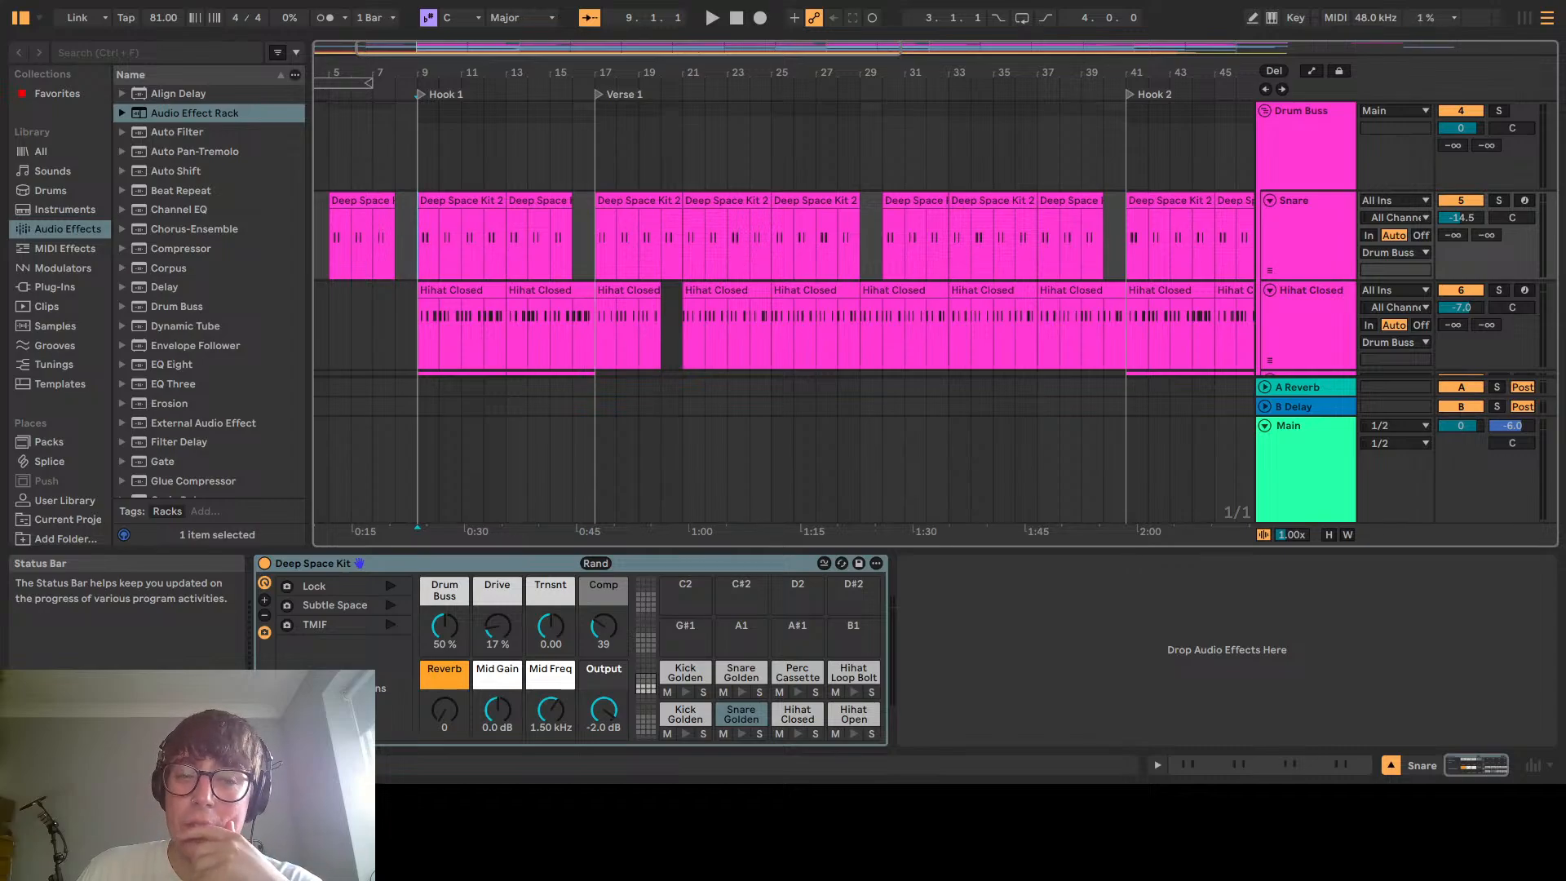
# Try panning the Snare to the right with its mixer pan control, and reset the pan to centre
pyautogui.click(424, 312)
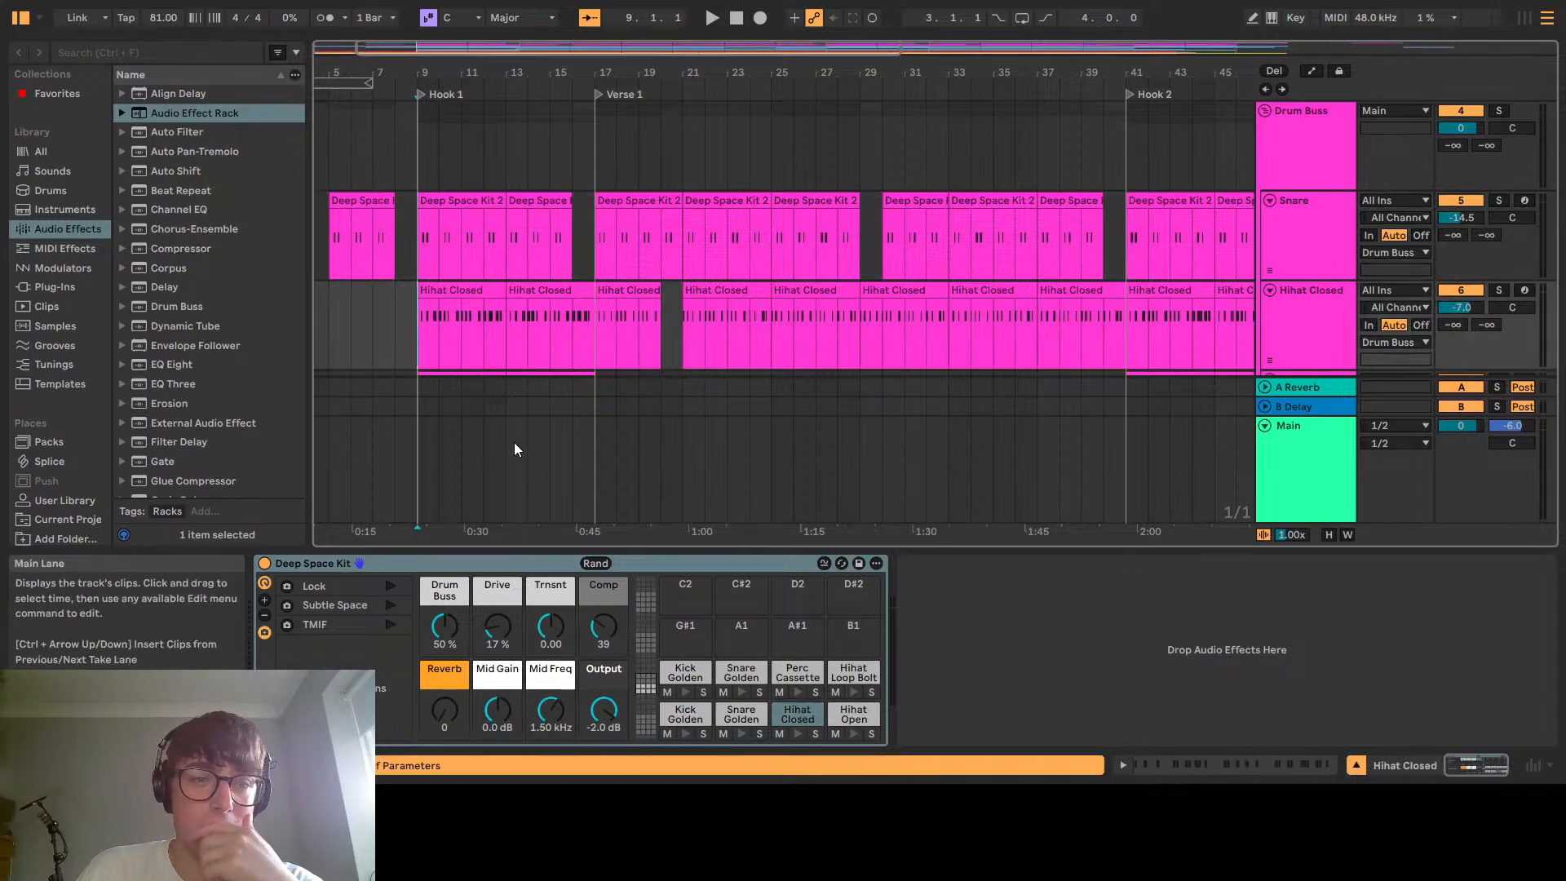
pyautogui.click(1309, 255)
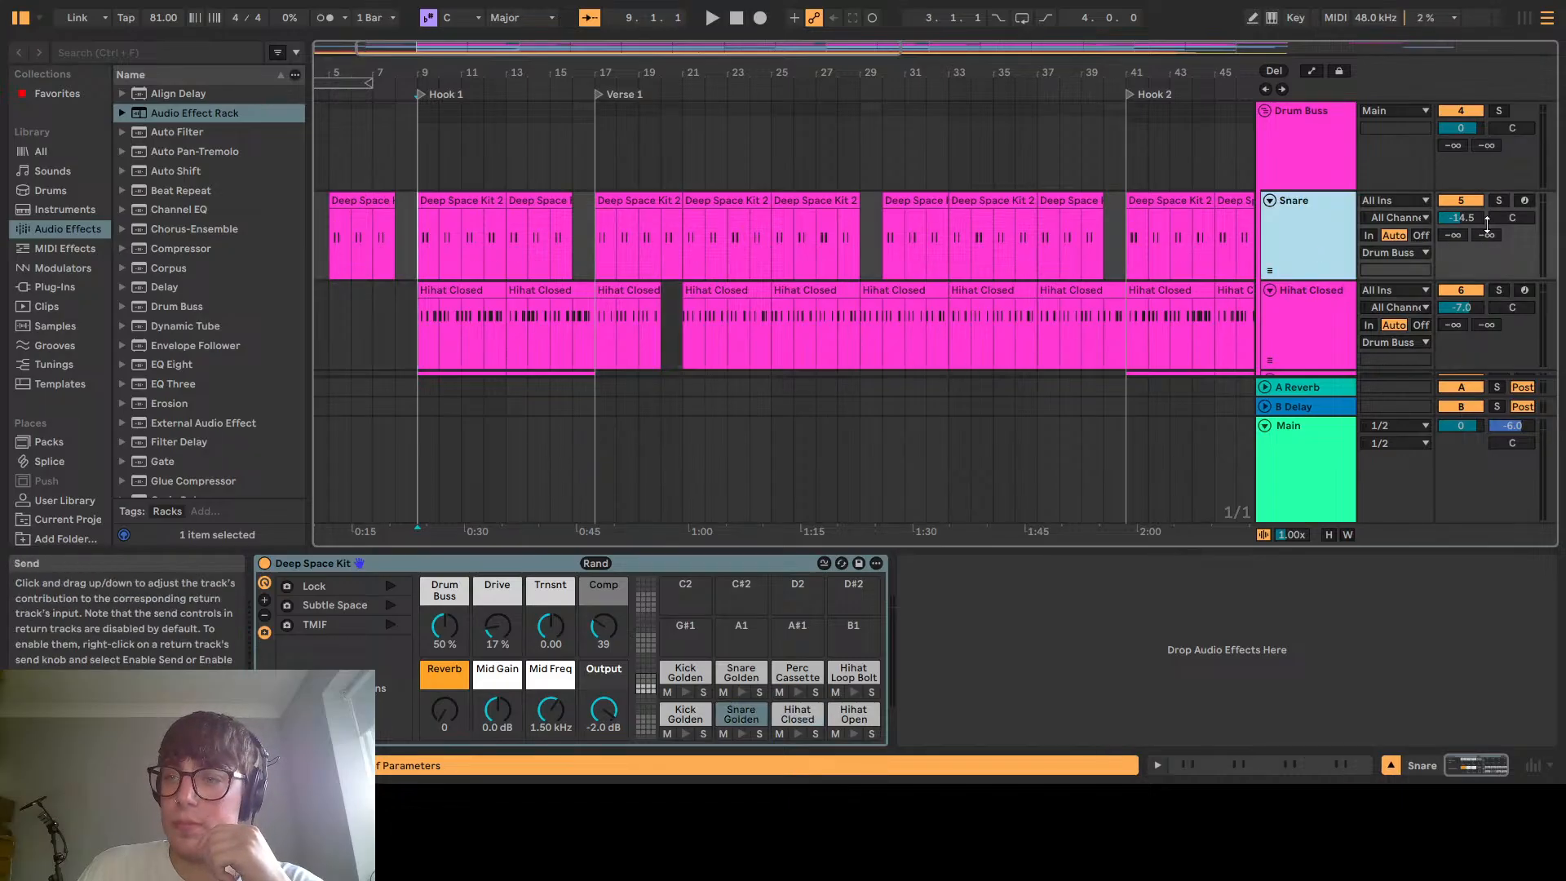
pyautogui.moveTo(1504, 216); pyautogui.dragTo(1504, 199)
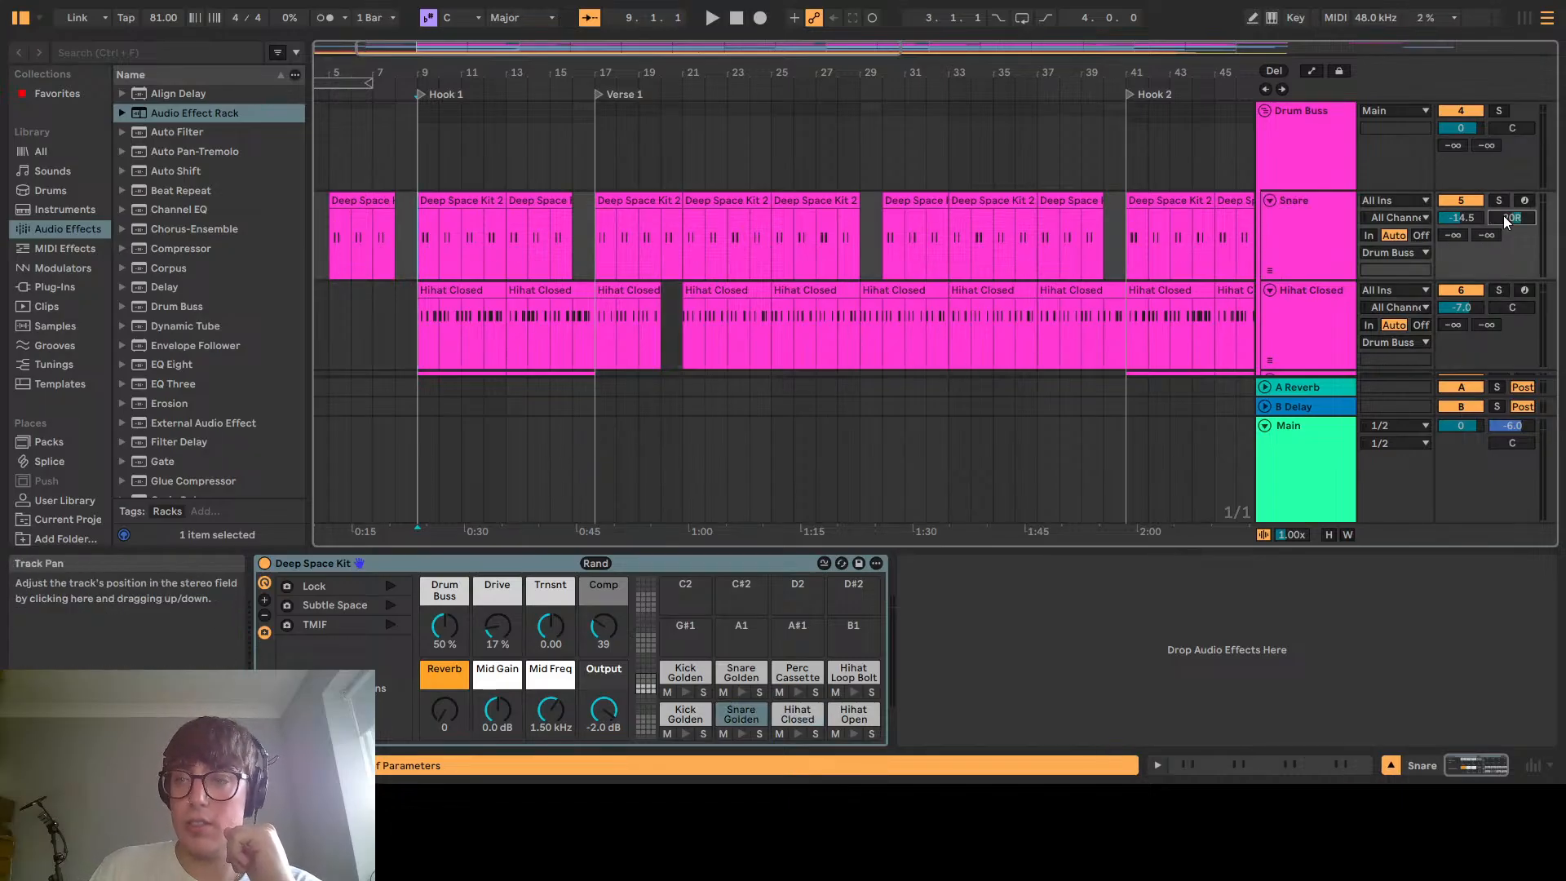
pyautogui.doubleClick(1504, 216)
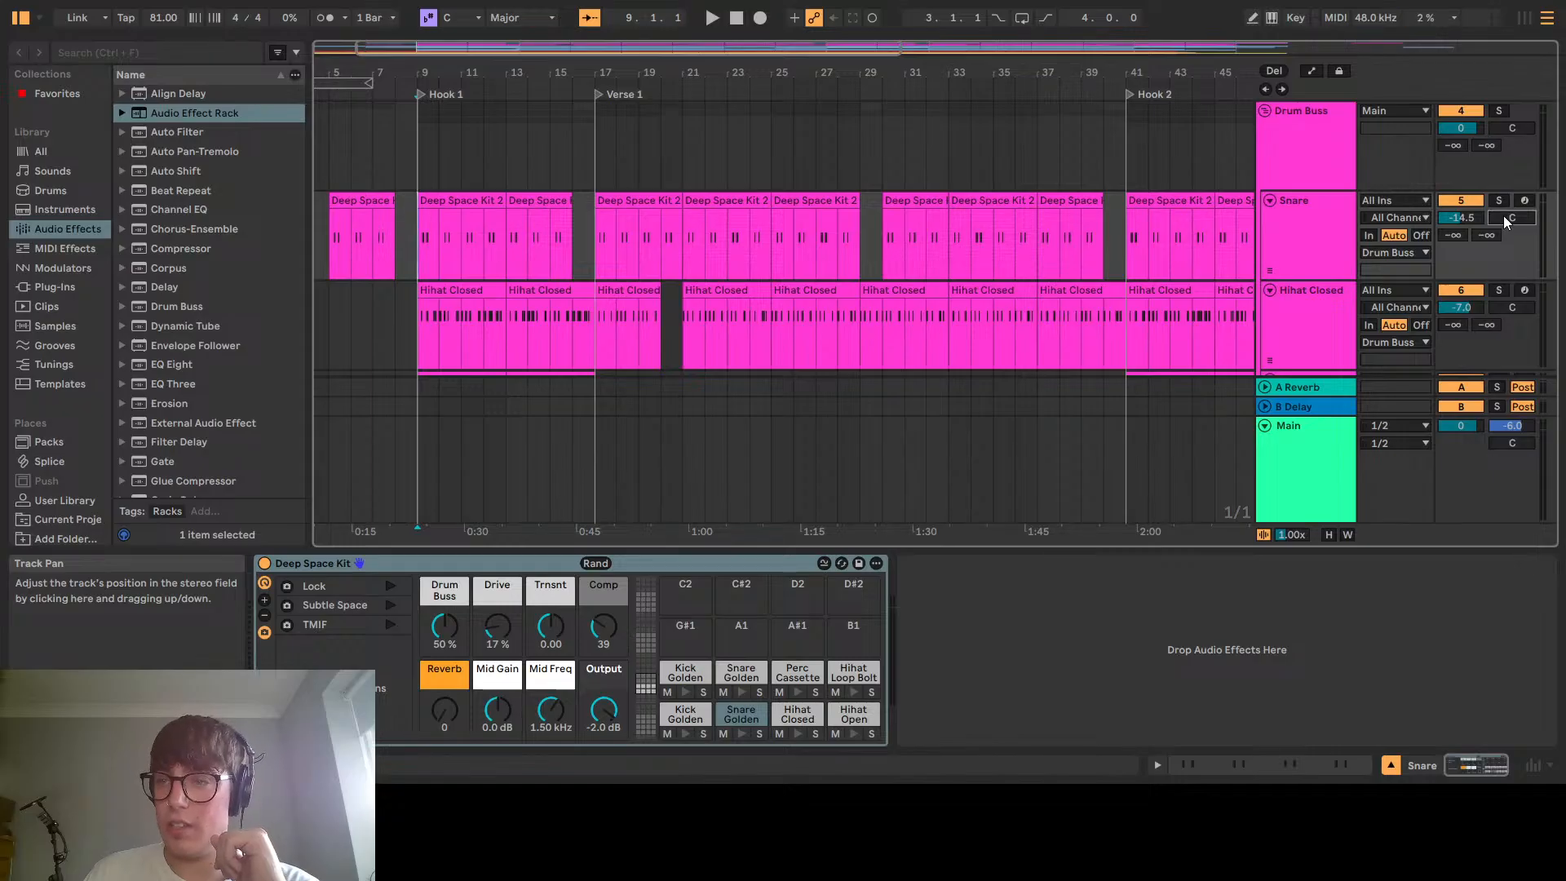
# Add a Utility after the drum rack on the Snare track, set its Balance to 20R, and play the song
pyautogui.scroll(-5, 198, 411)
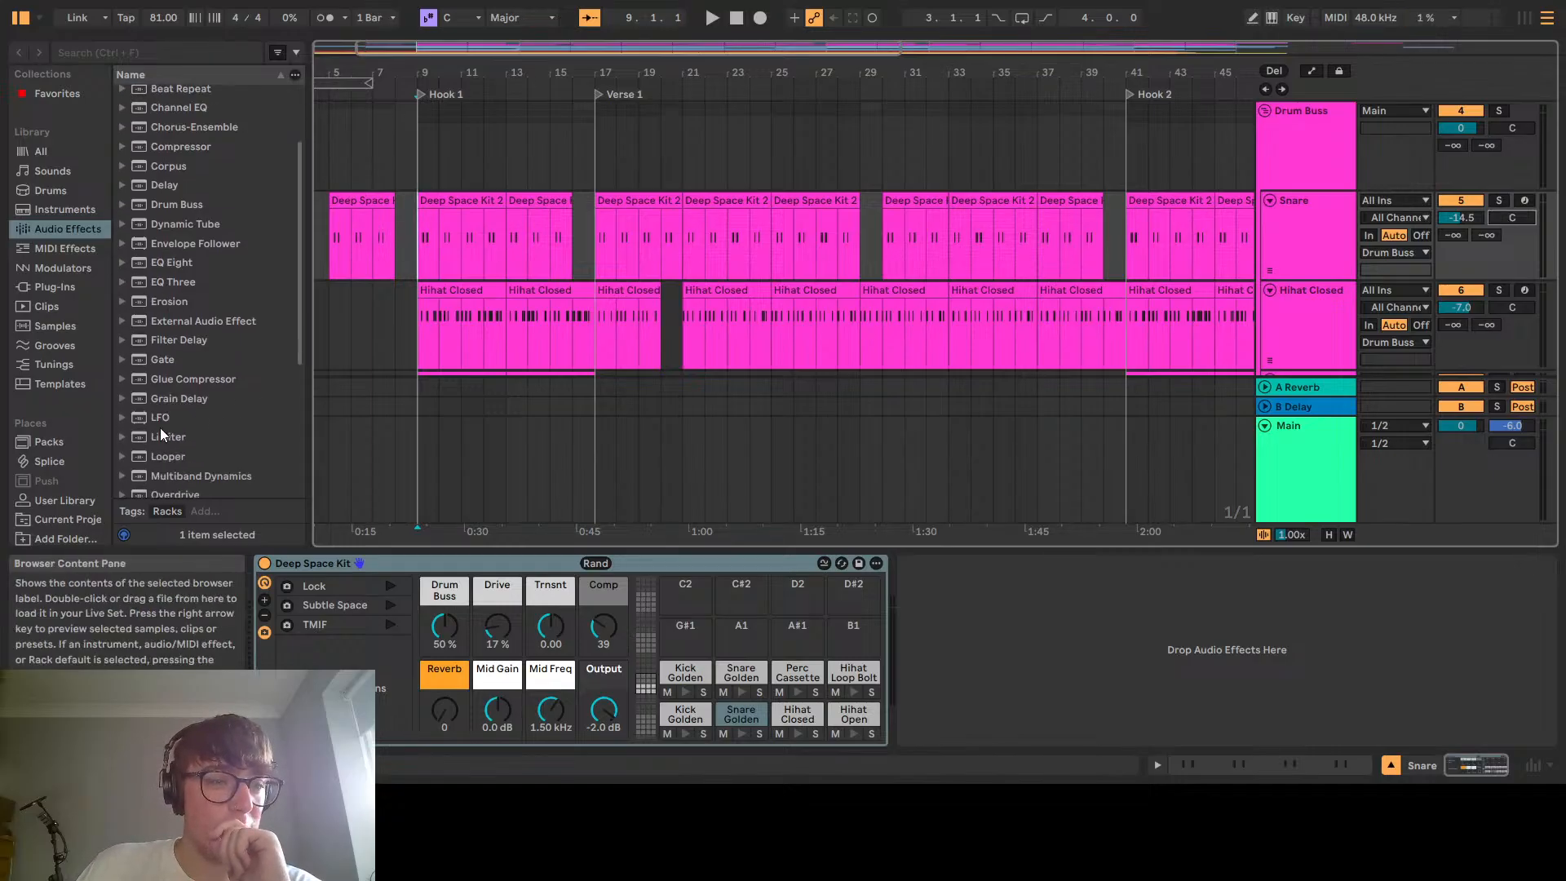
pyautogui.scroll(-2, 166, 452)
pyautogui.moveTo(167, 462); pyautogui.dragTo(995, 620)
pyautogui.click(1003, 692)
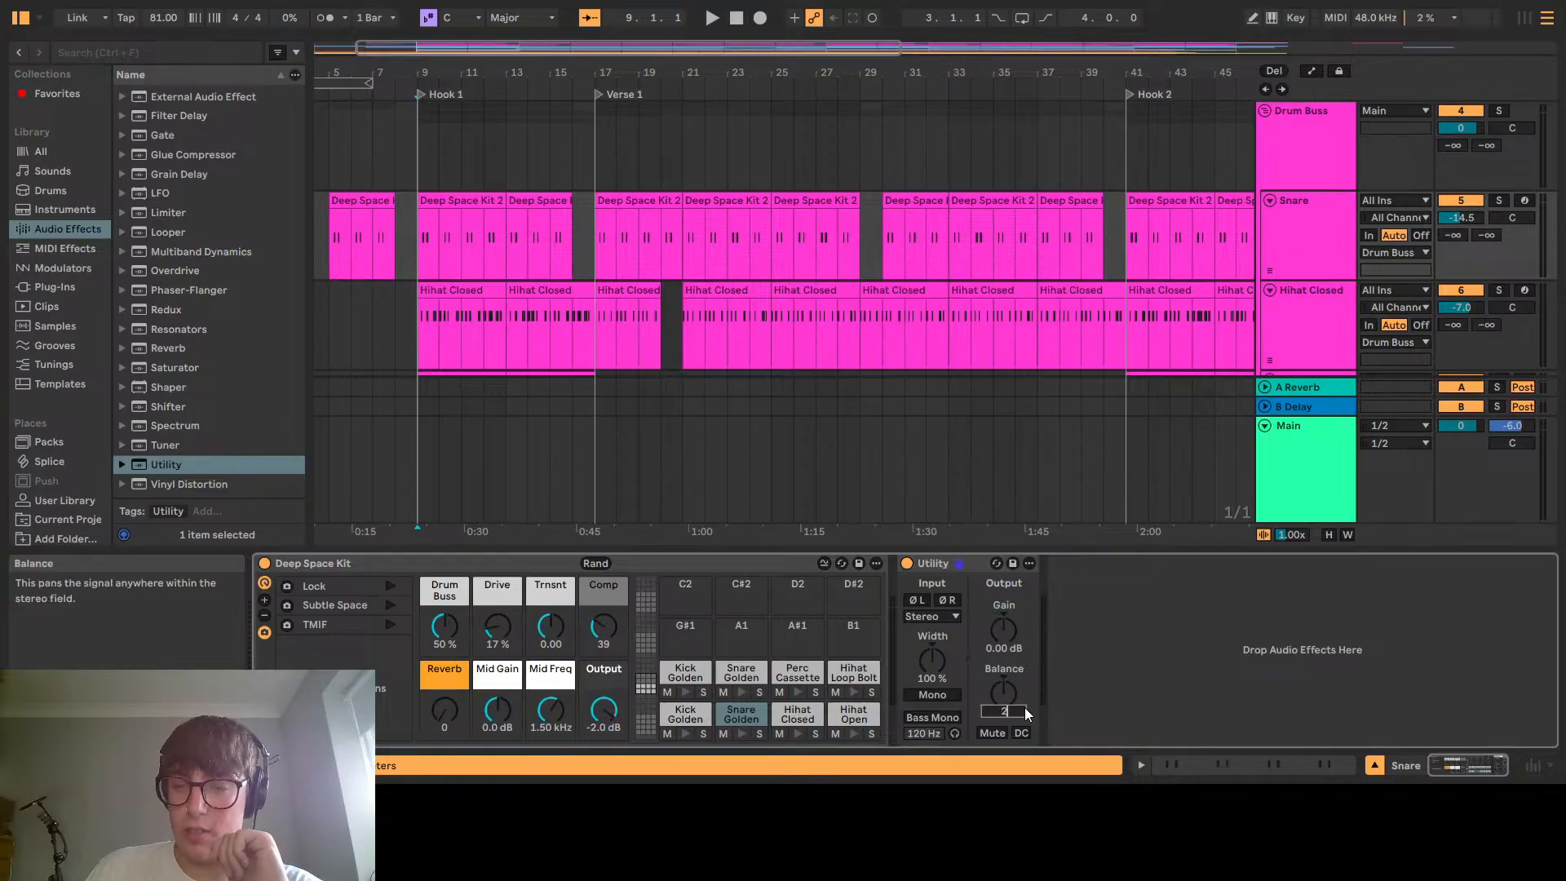
pyautogui.press('space')
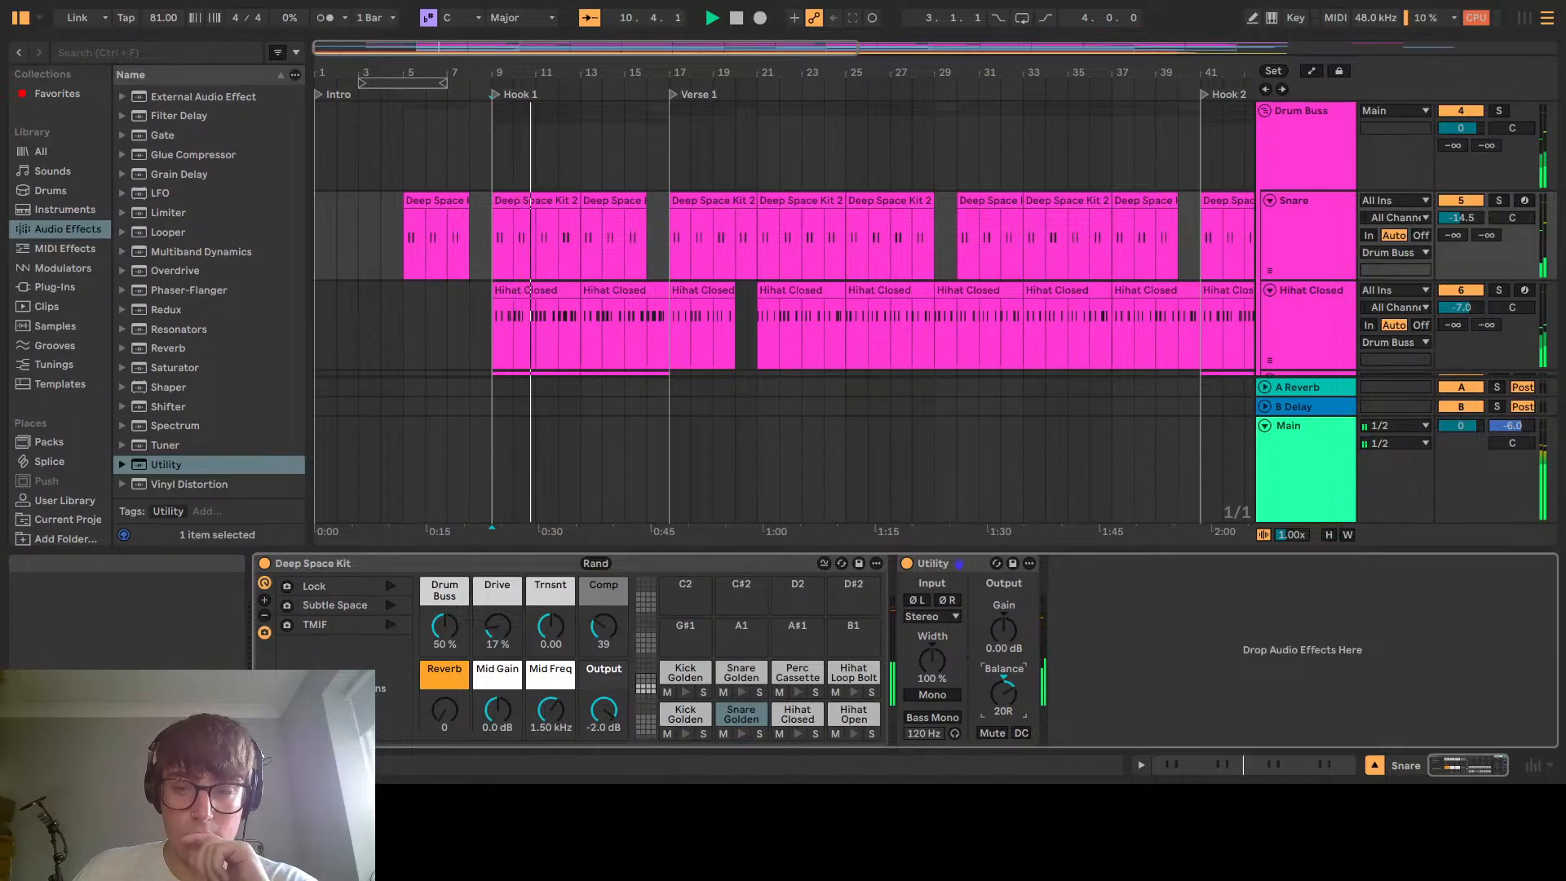
pyautogui.click(1286, 243)
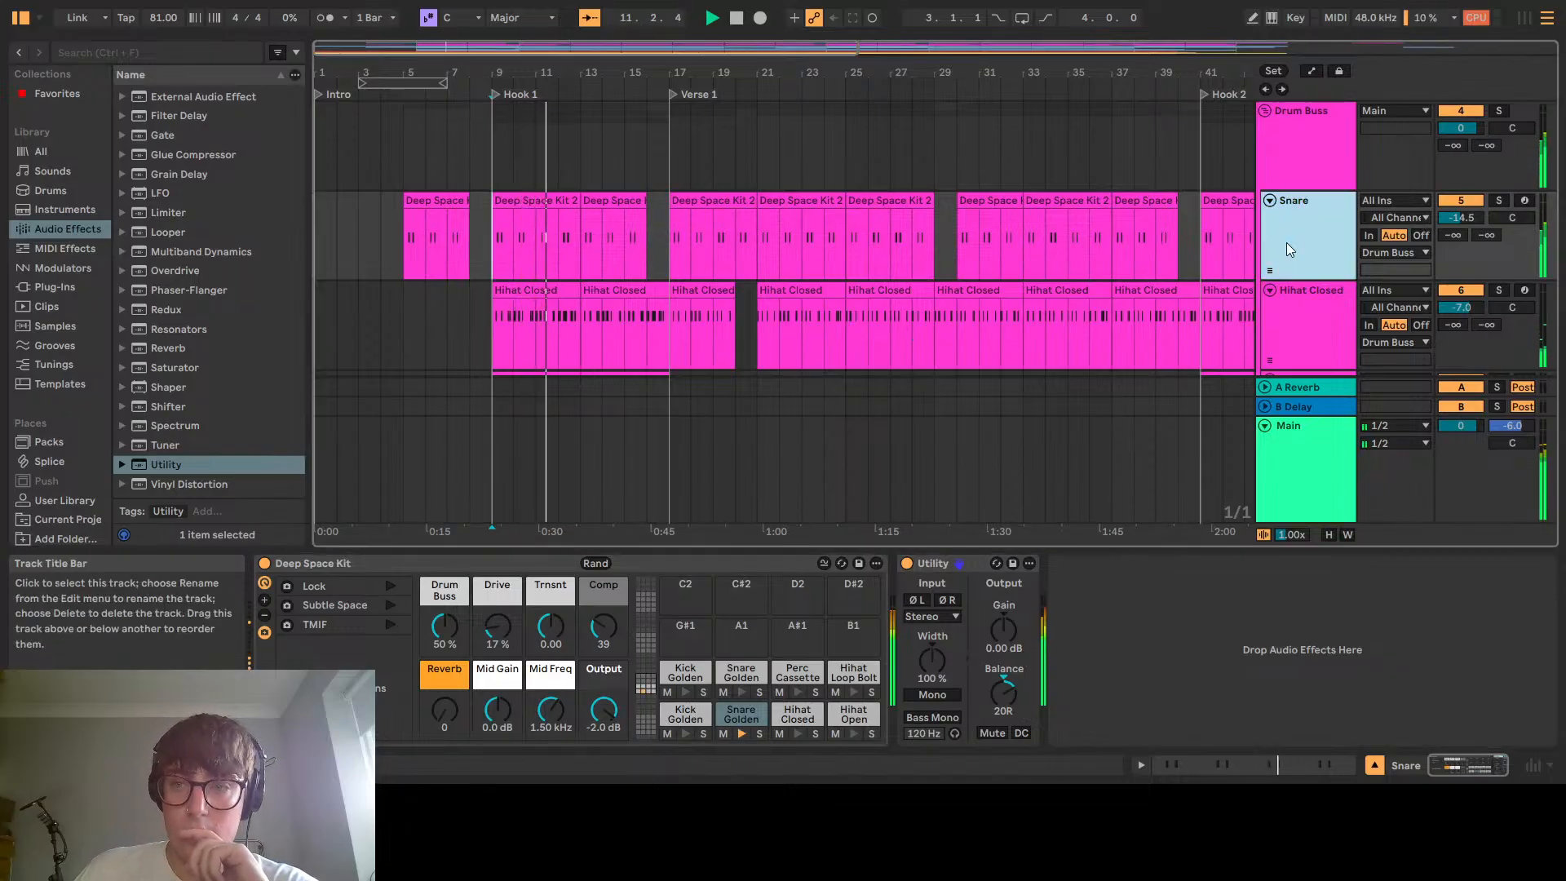
# Add a Utility to the Hihat Closed track with Balance at 20L, and audition the track in solo
pyautogui.click(1314, 320)
pyautogui.click(172, 461)
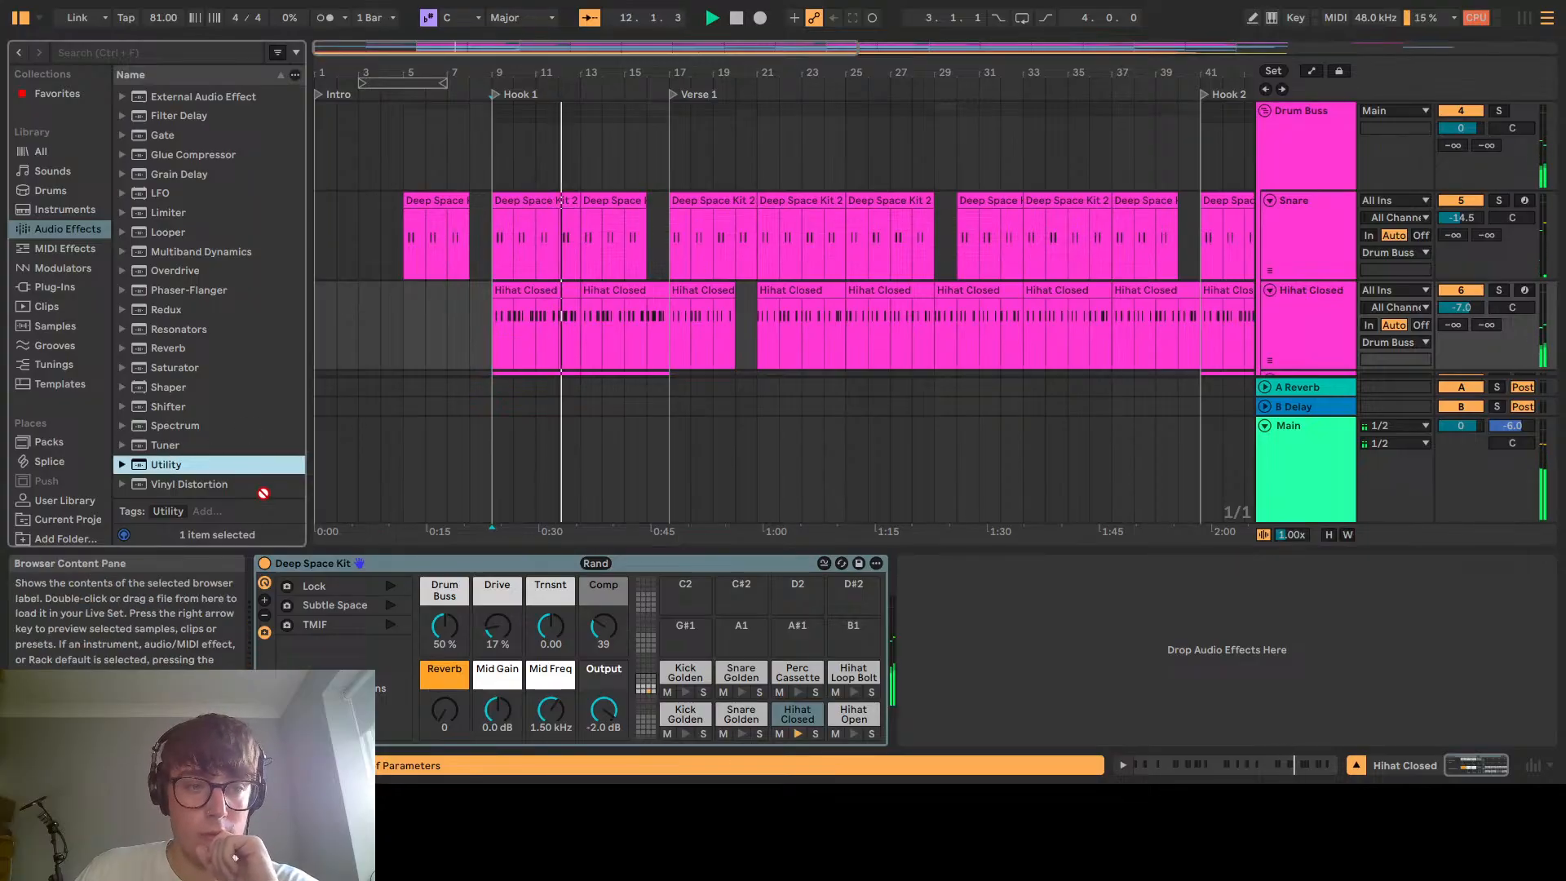
pyautogui.moveTo(921, 626); pyautogui.dragTo(929, 630)
pyautogui.write('-20')
pyautogui.press('Return')
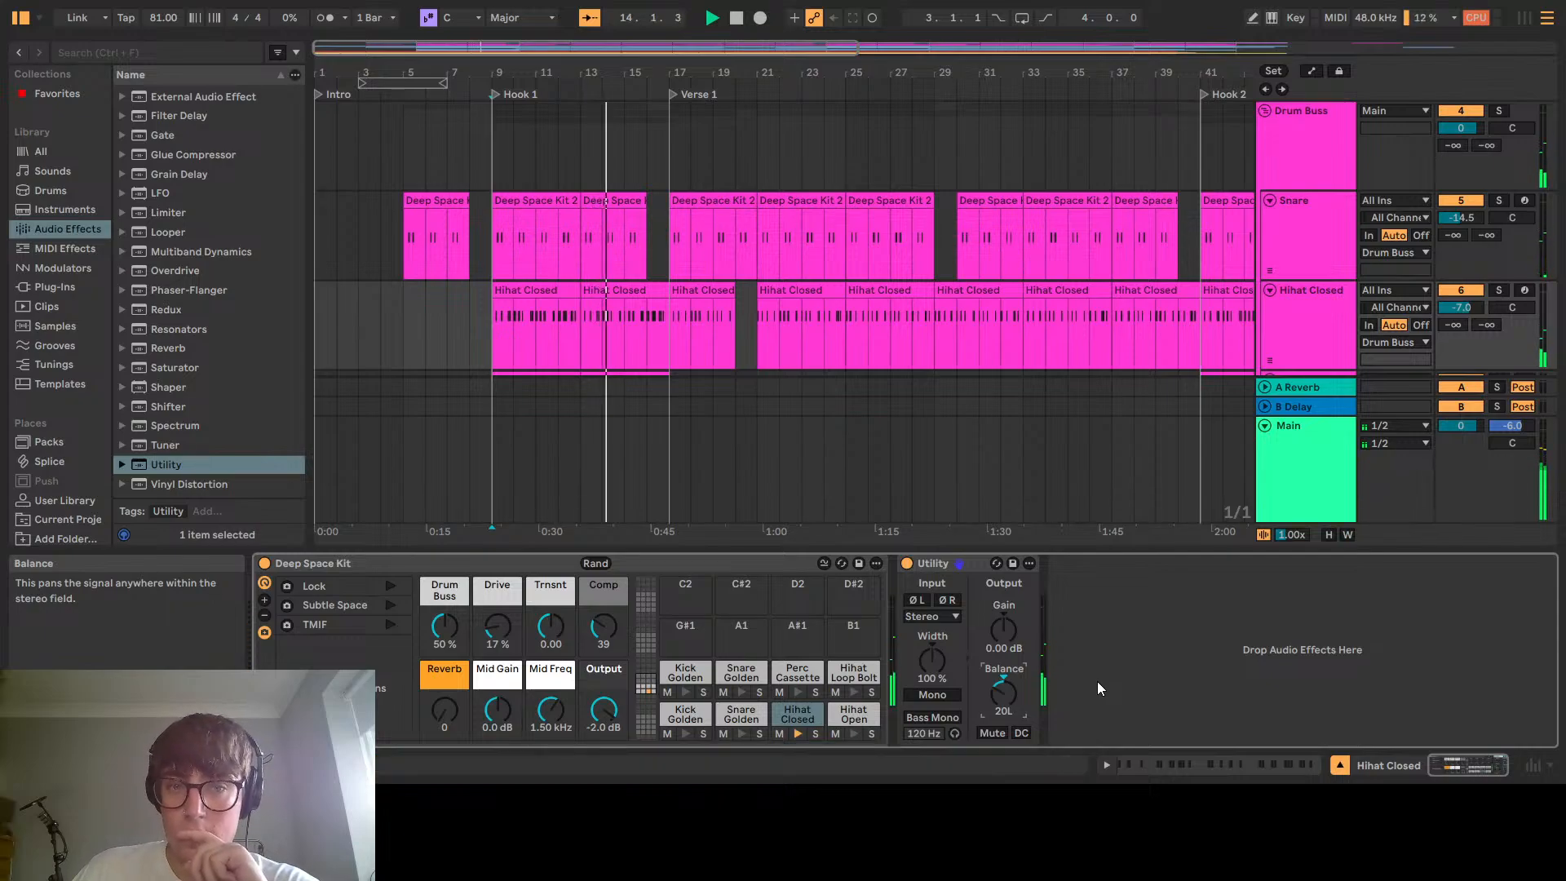
pyautogui.click(1506, 290)
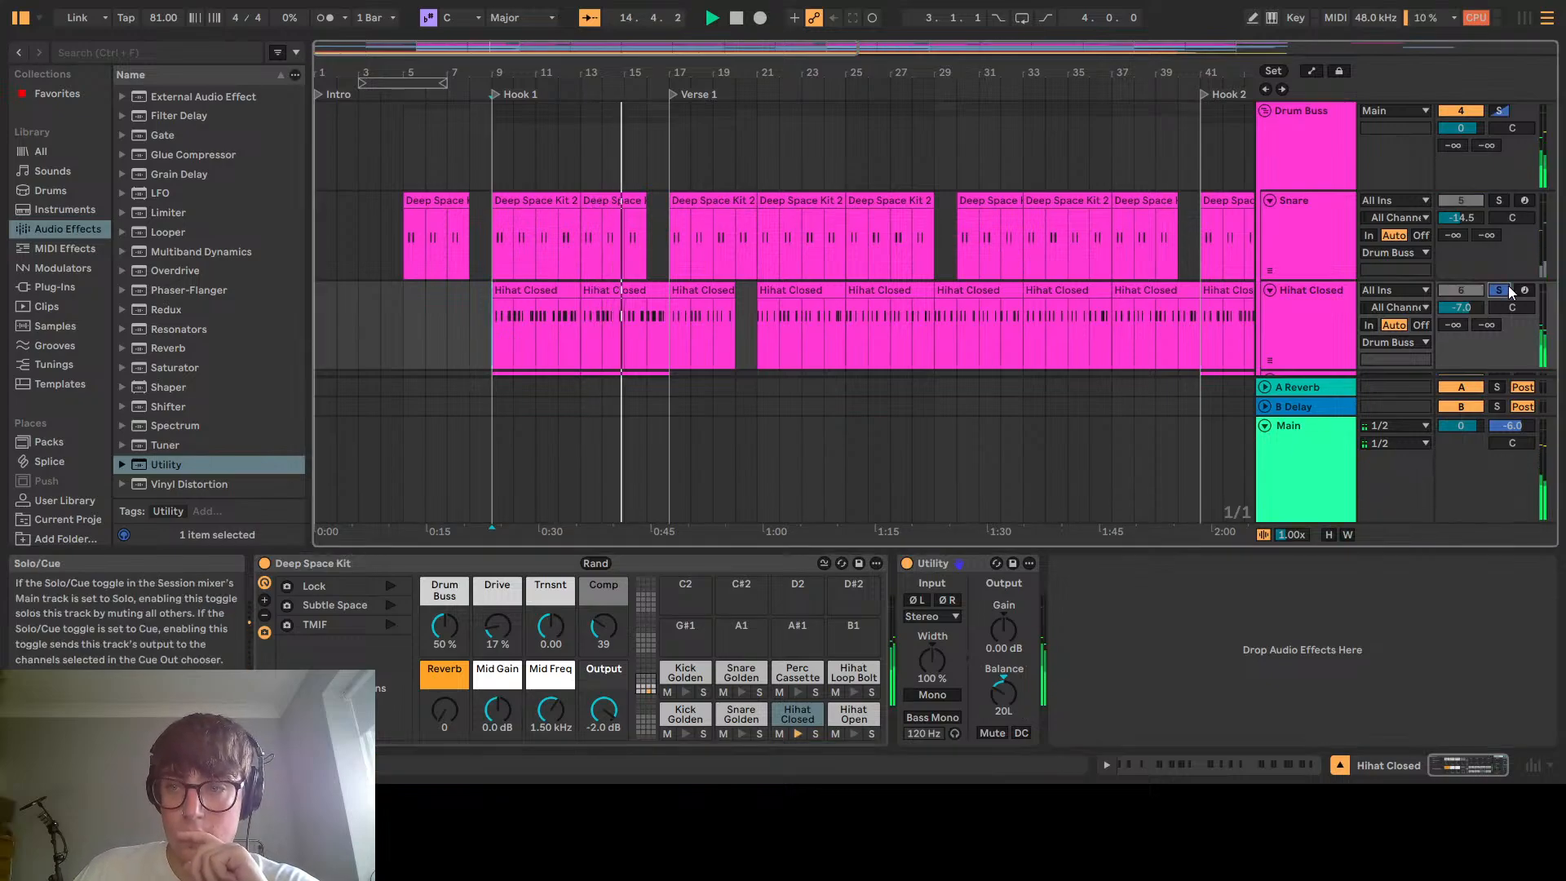
pyautogui.click(1501, 291)
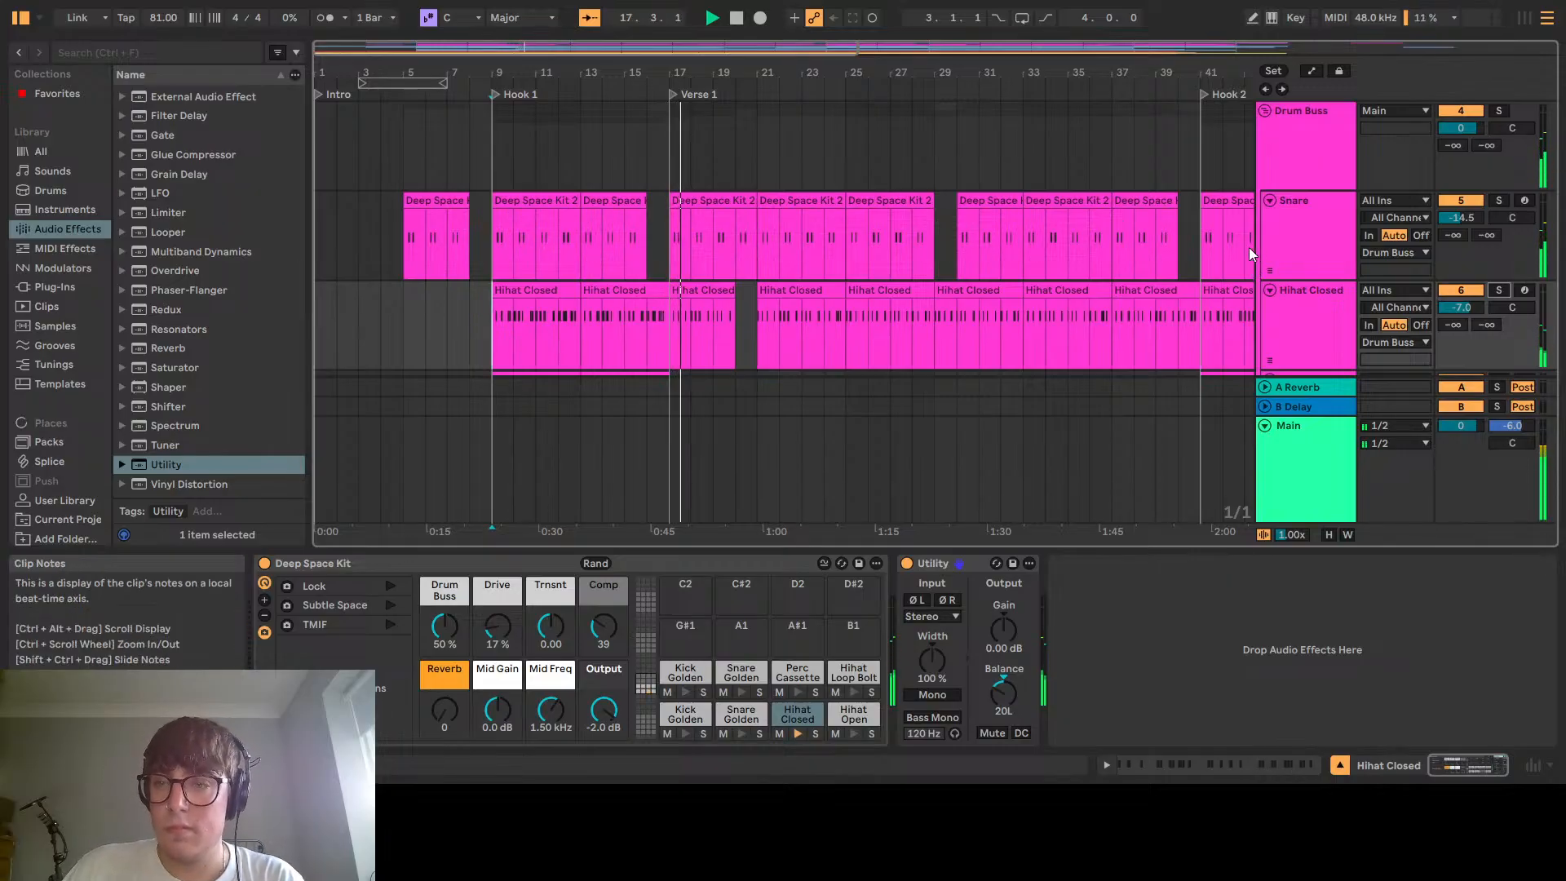
# Select the Hihat Open track and play the song from the start of Hook 1
pyautogui.scroll(-2, 1249, 247)
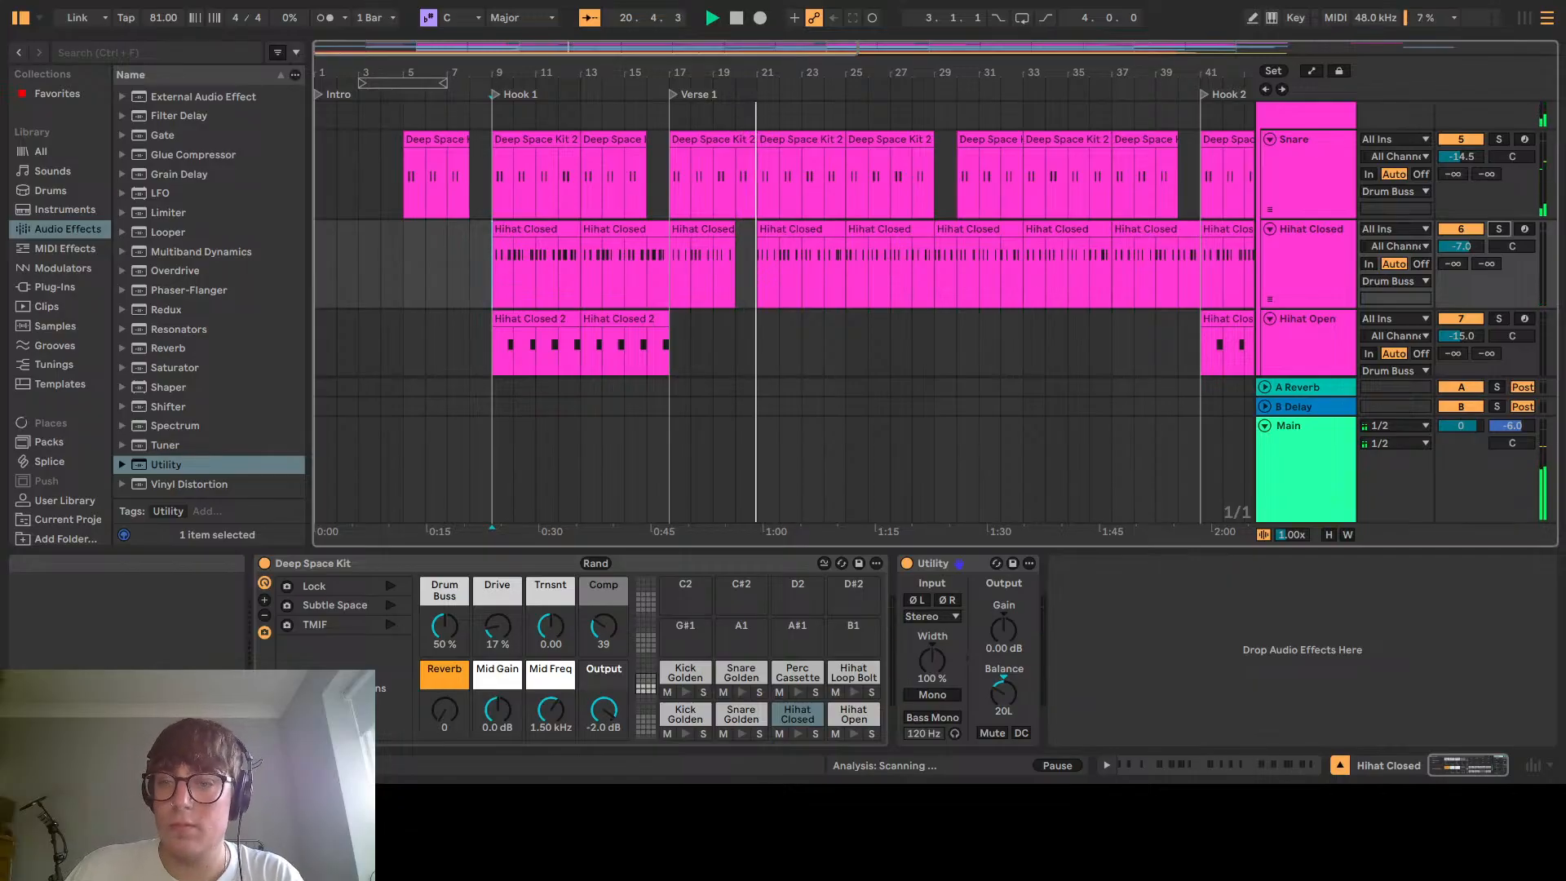
pyautogui.scroll(-2, 1279, 290)
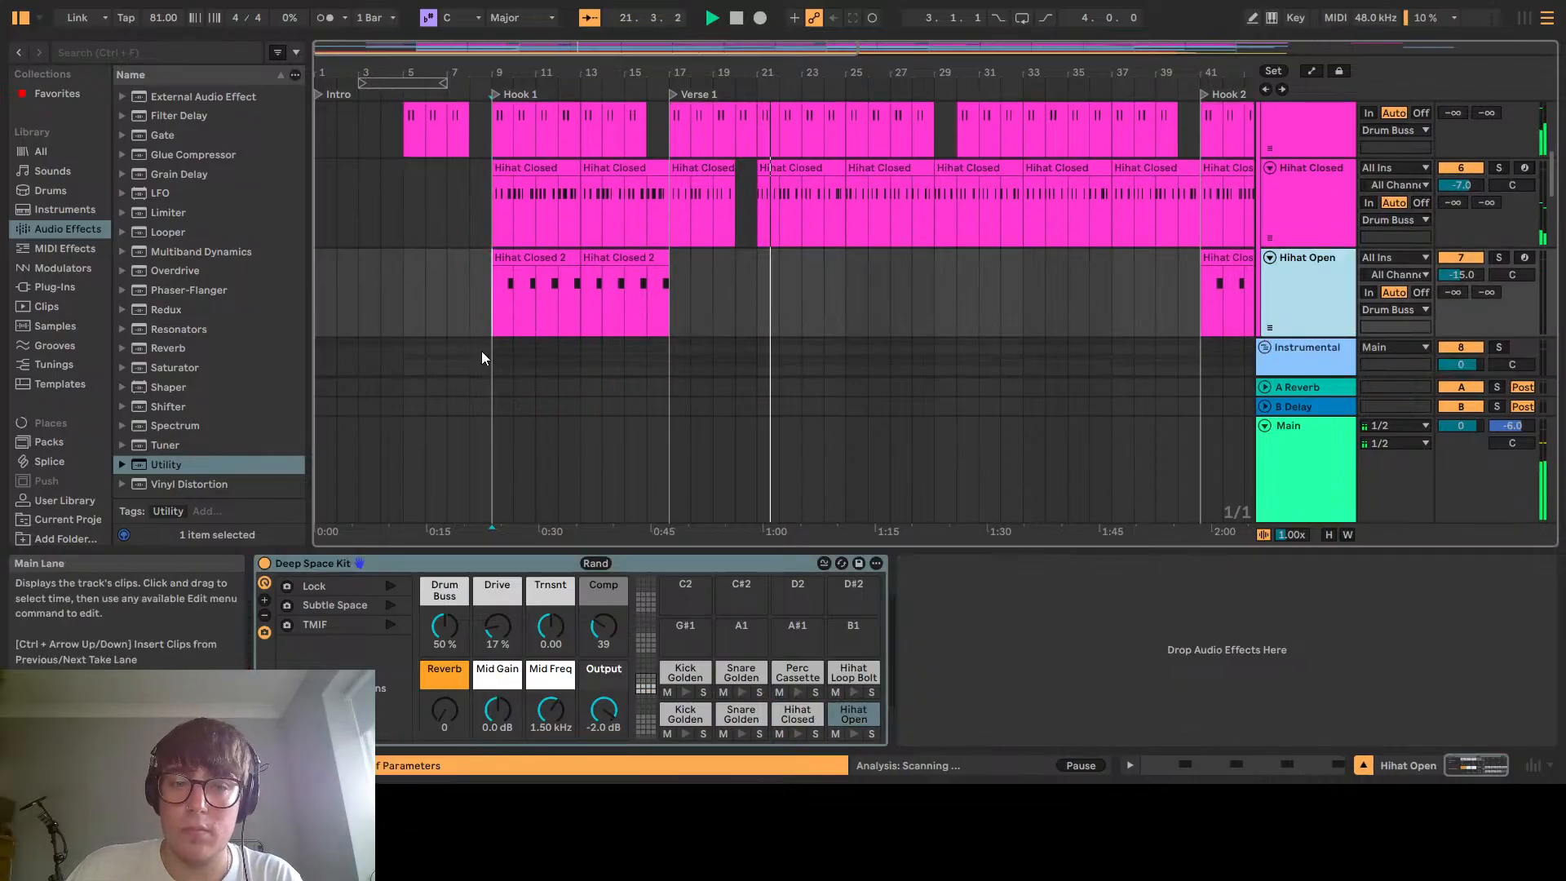
pyautogui.click(486, 307)
pyautogui.click(500, 310)
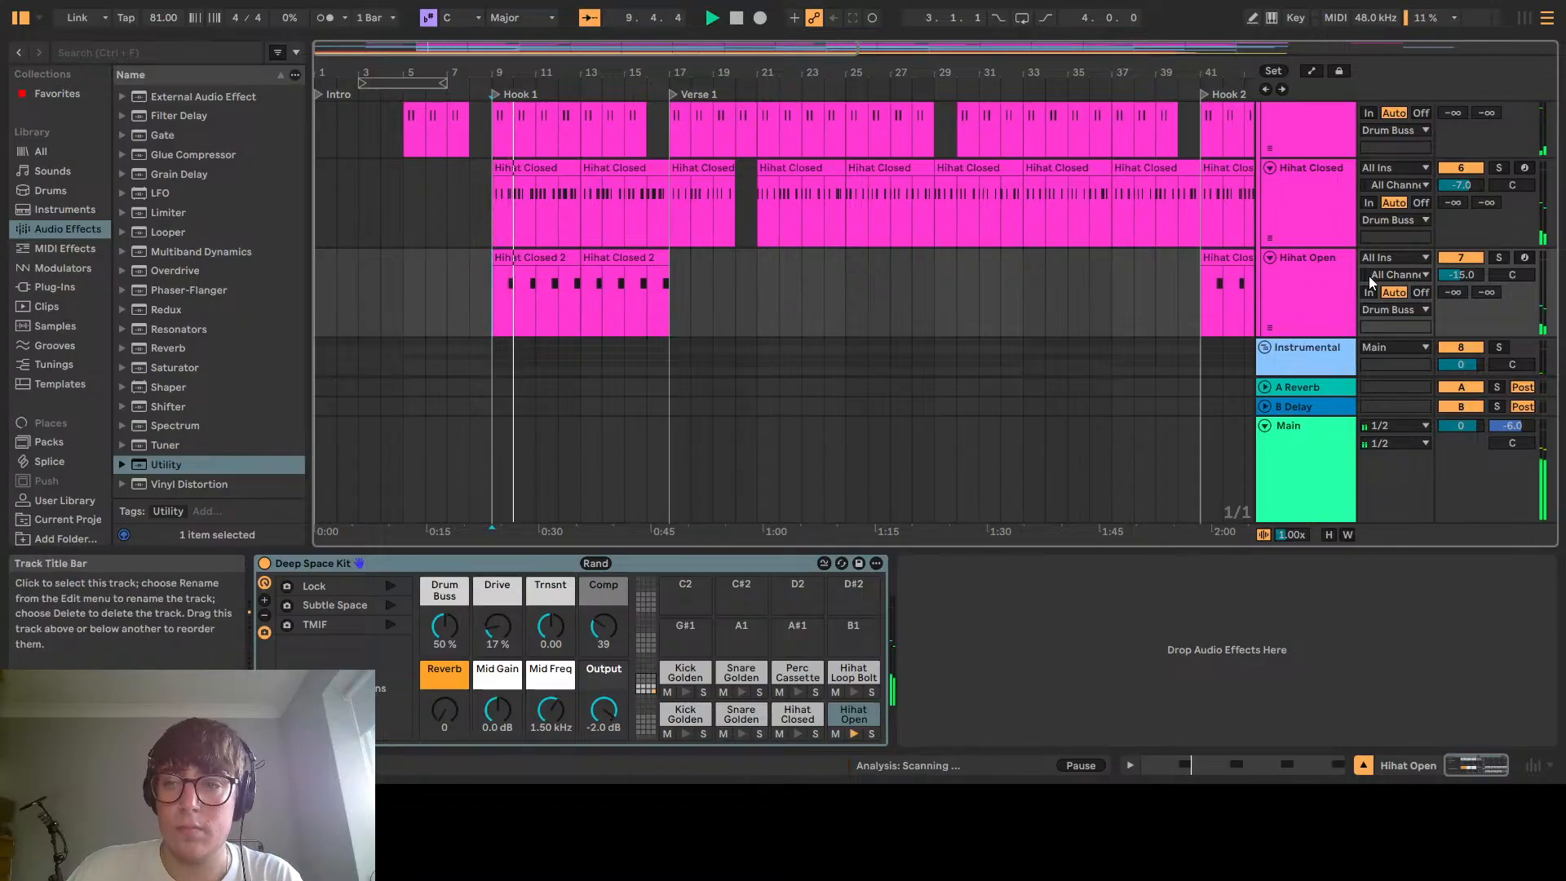
pyautogui.click(1302, 287)
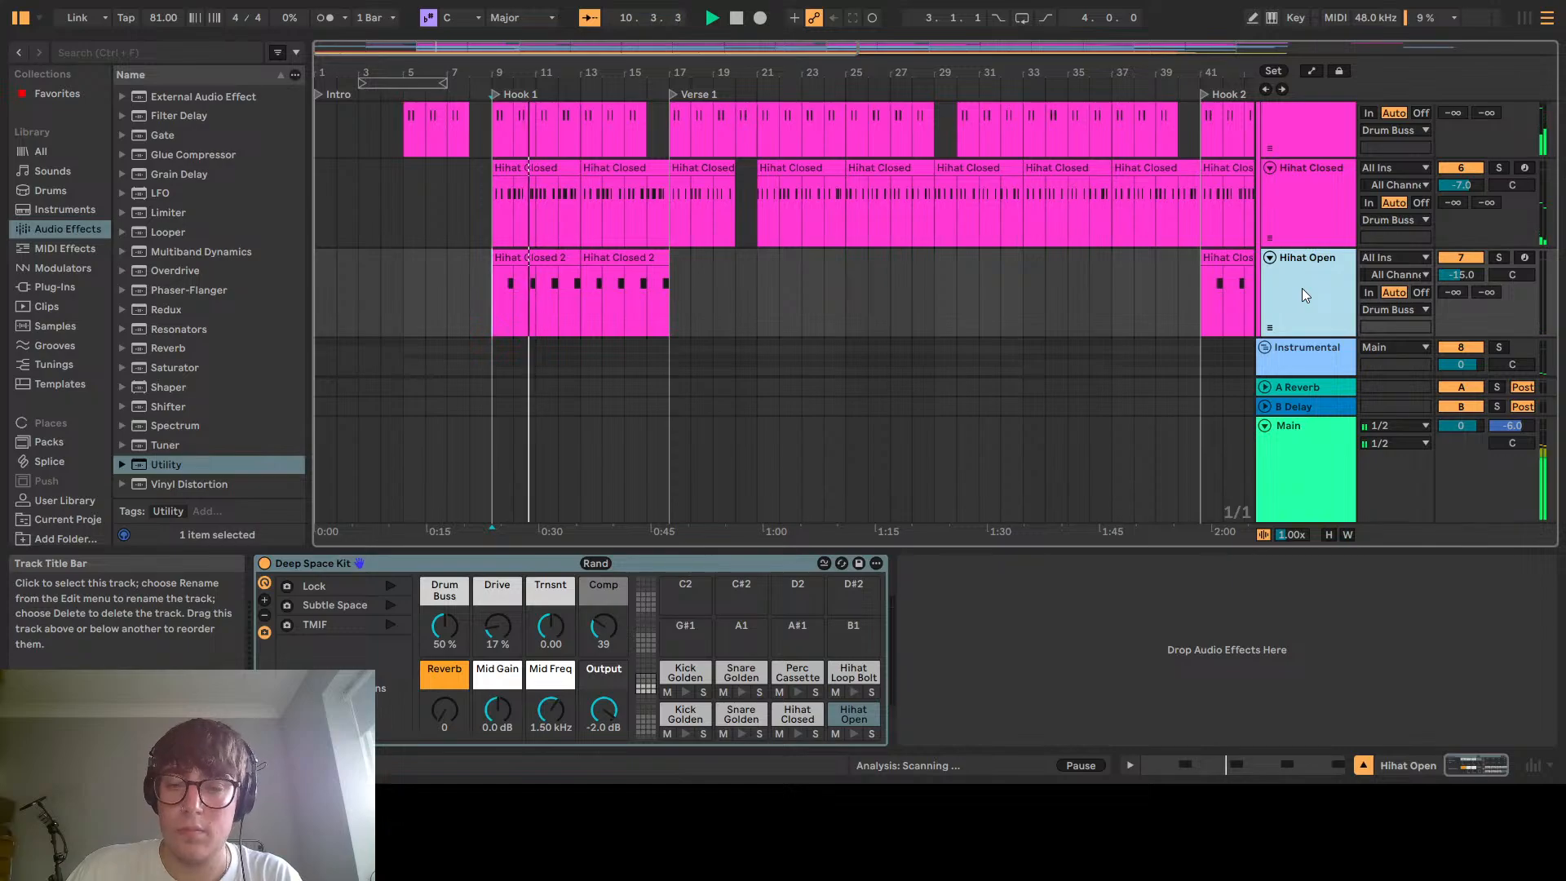
# Add a Utility to the Hihat Open track, set its Balance to 15L, and audition it during playback
pyautogui.moveTo(166, 464); pyautogui.dragTo(1005, 627)
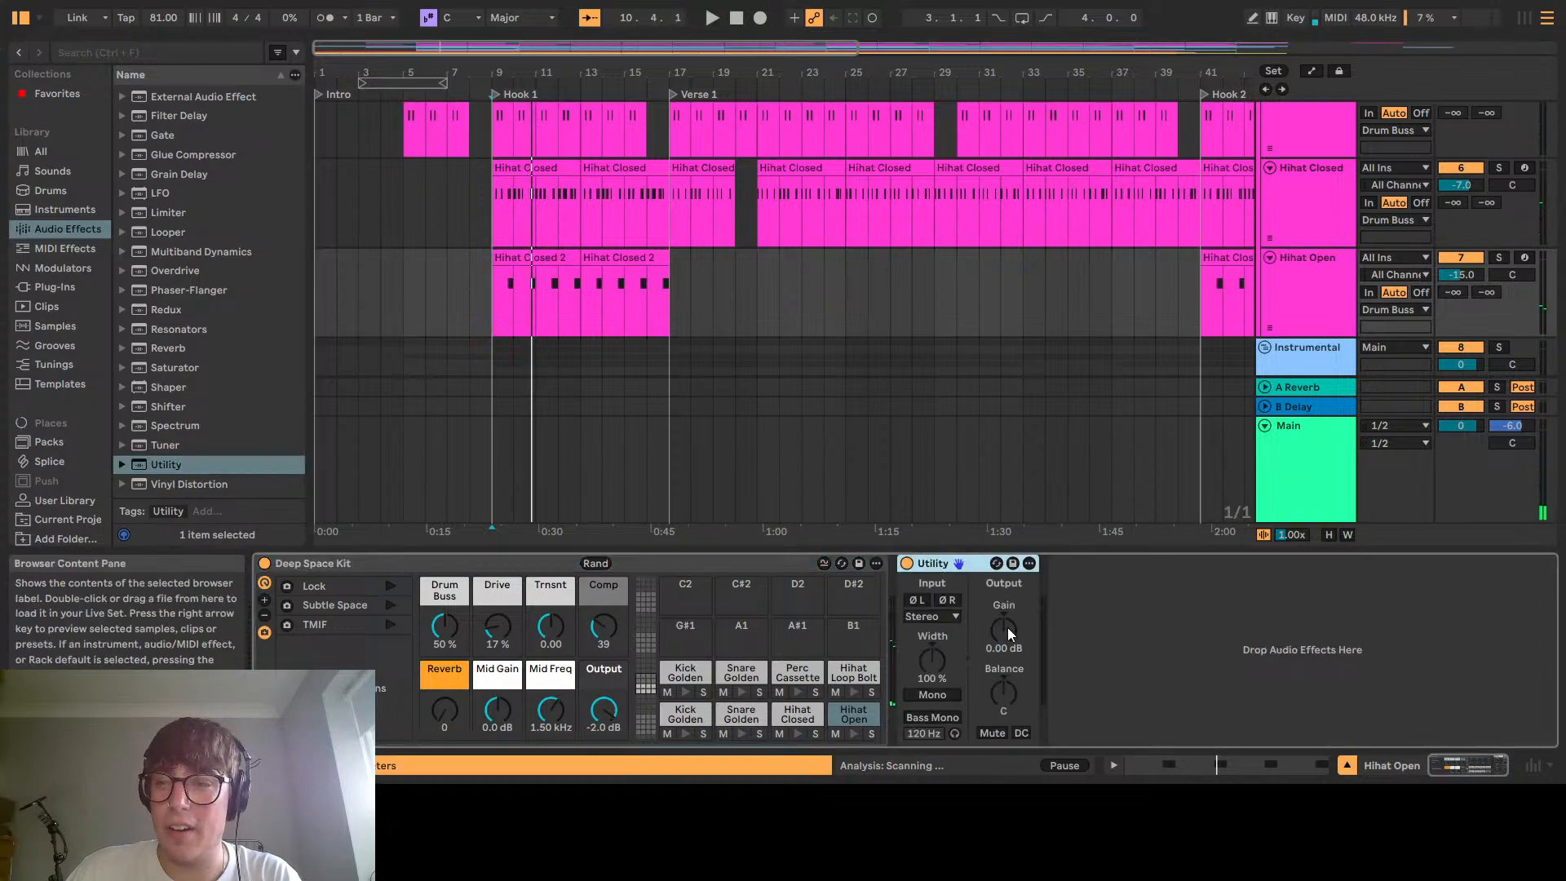
pyautogui.click(1005, 689)
pyautogui.write('-15')
pyautogui.press('Return')
pyautogui.press('space')
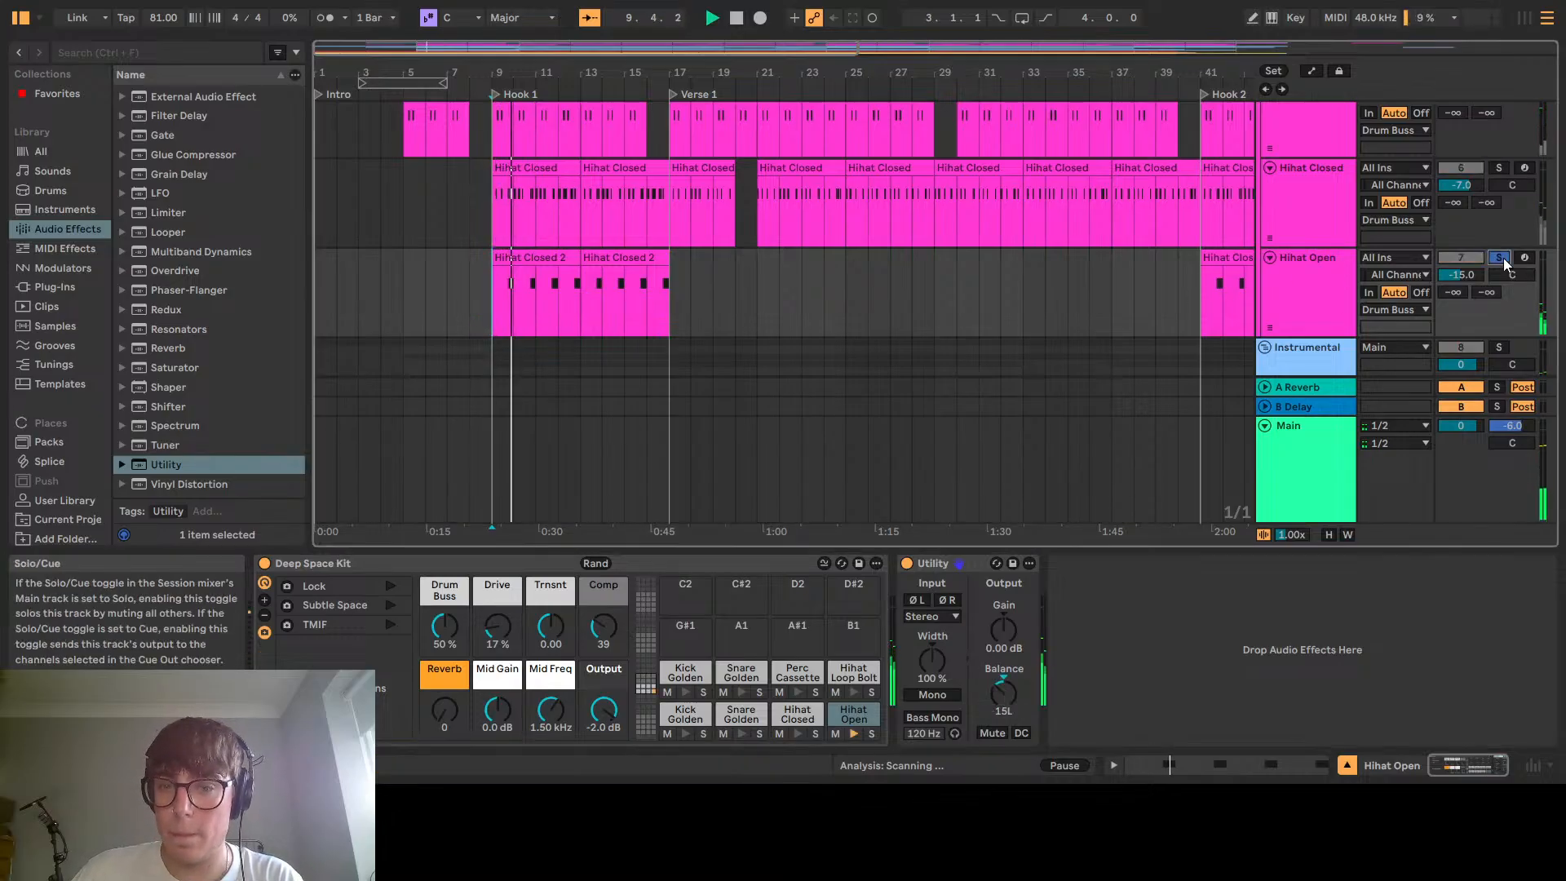
pyautogui.press('space')
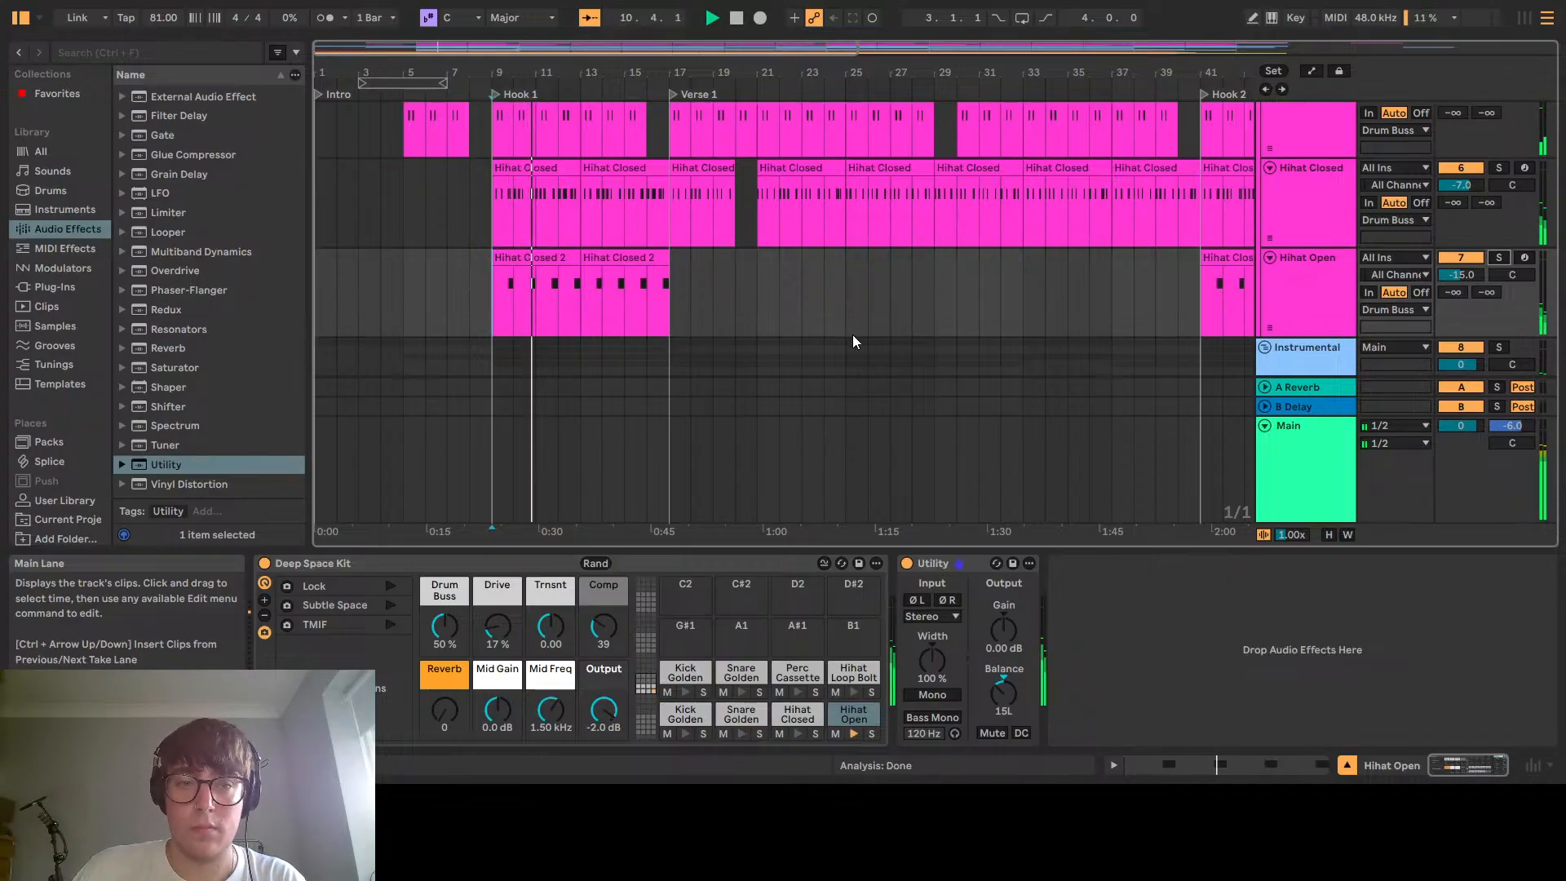
# Try automating the Hihat Open Utility's Balance to switch to 15R at bar 13, audition it, and undo the change
pyautogui.click(1287, 296)
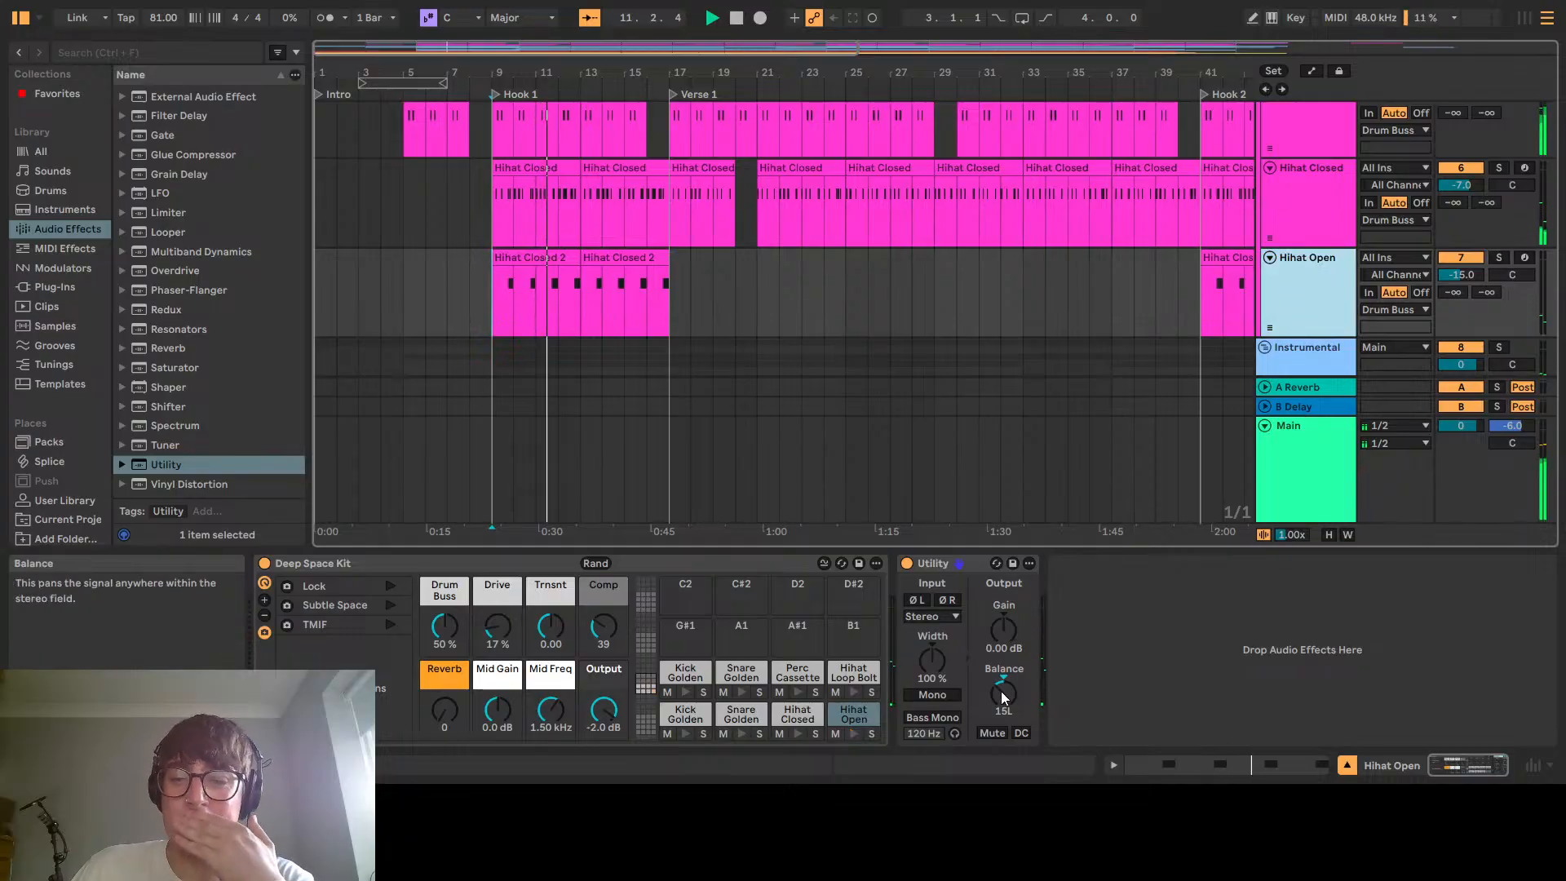
pyautogui.click(1312, 71)
pyautogui.click(578, 314)
pyautogui.moveTo(603, 311); pyautogui.dragTo(581, 293)
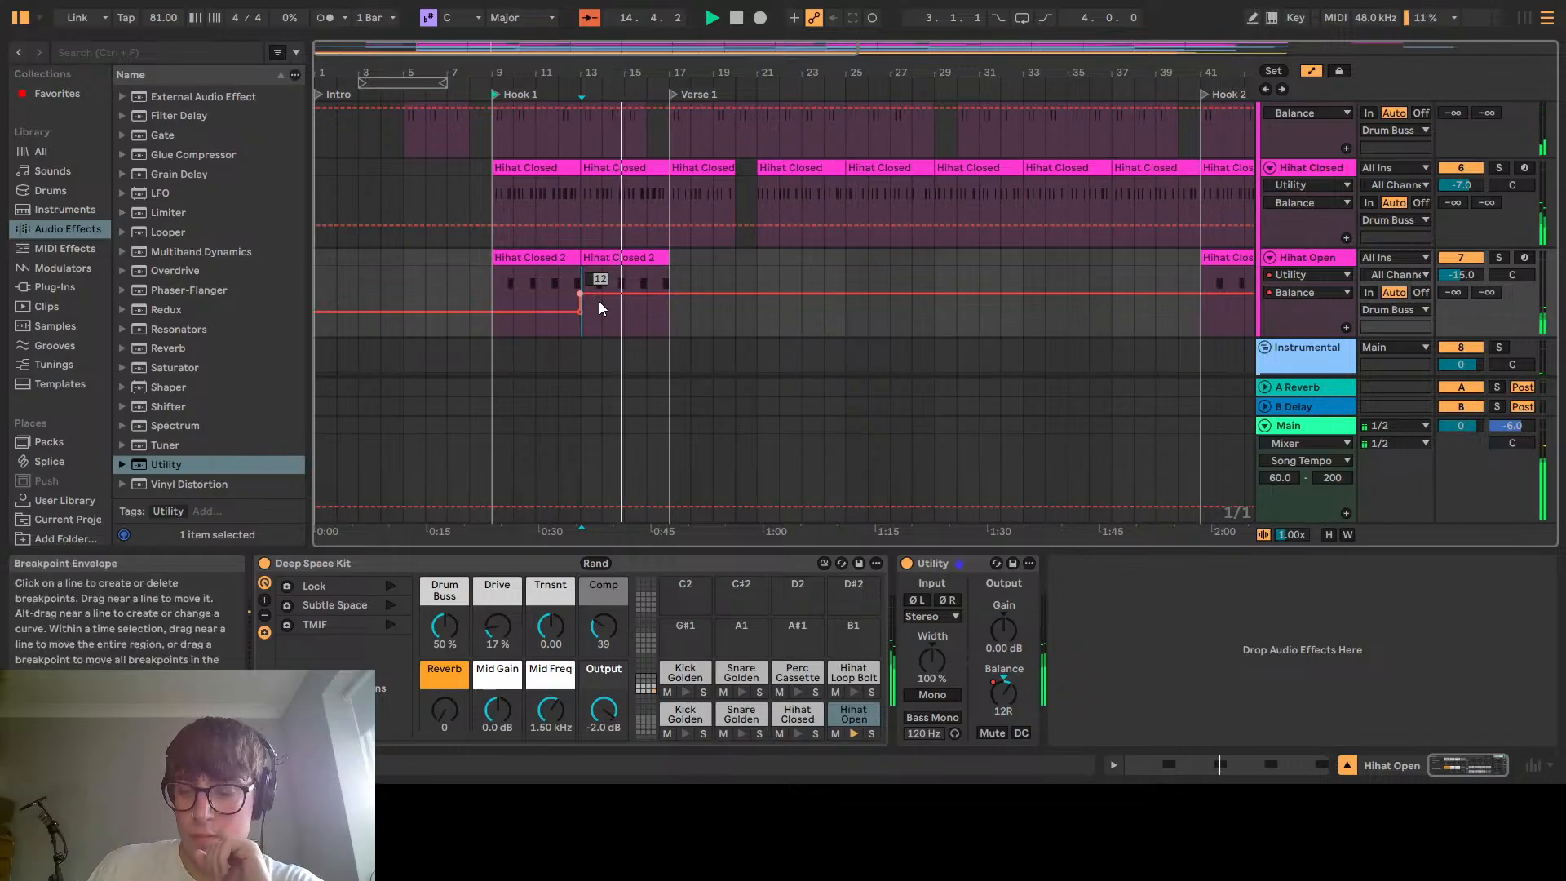
pyautogui.moveTo(581, 294); pyautogui.dragTo(581, 290)
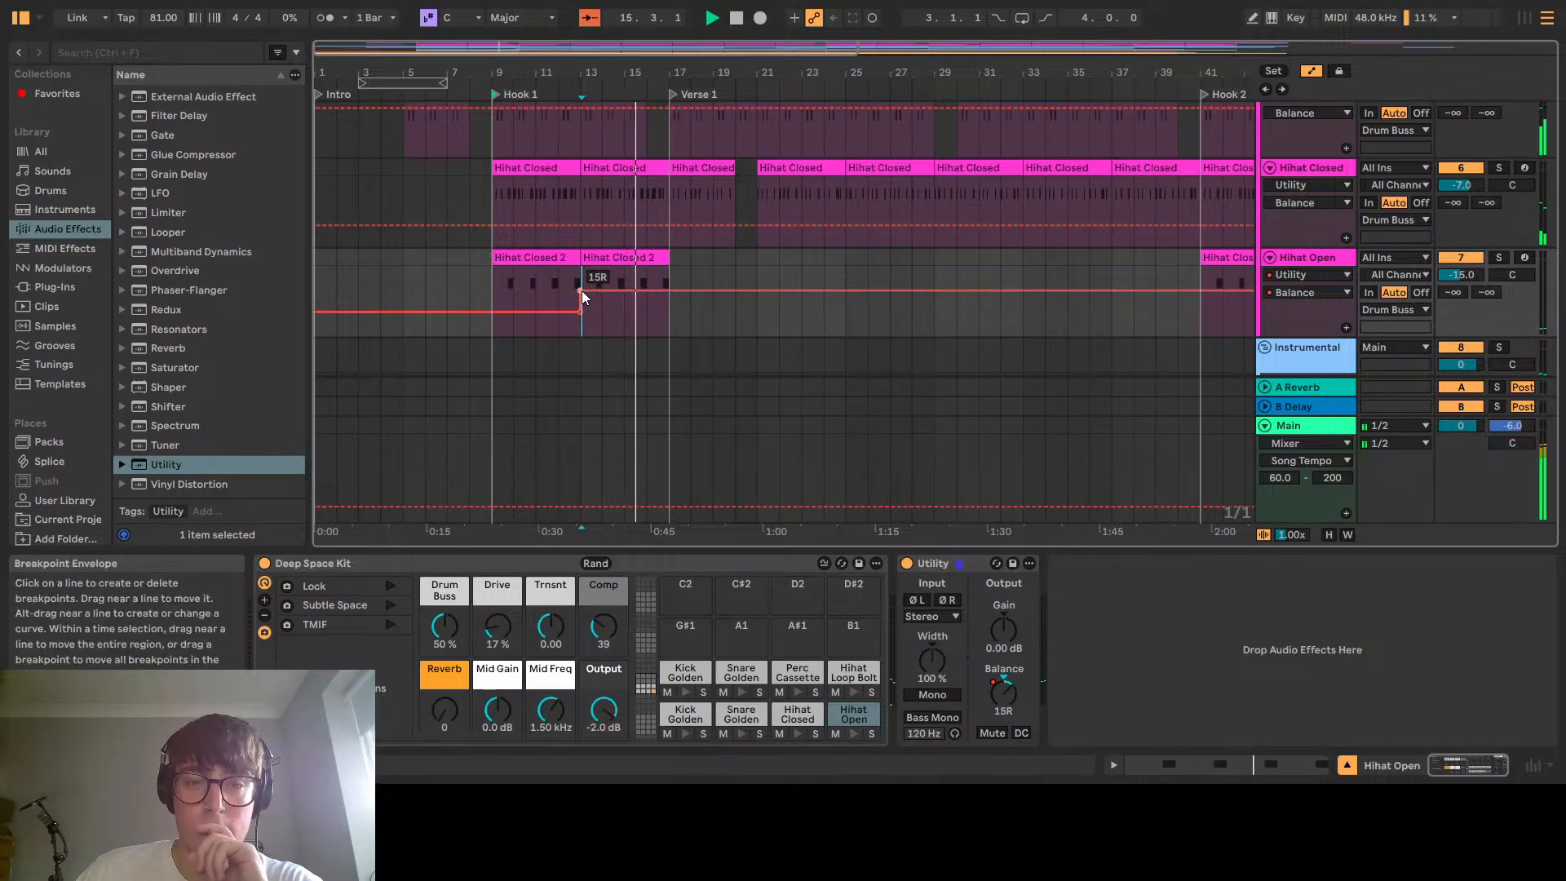
pyautogui.click(581, 291)
pyautogui.press('space')
pyautogui.press('space')
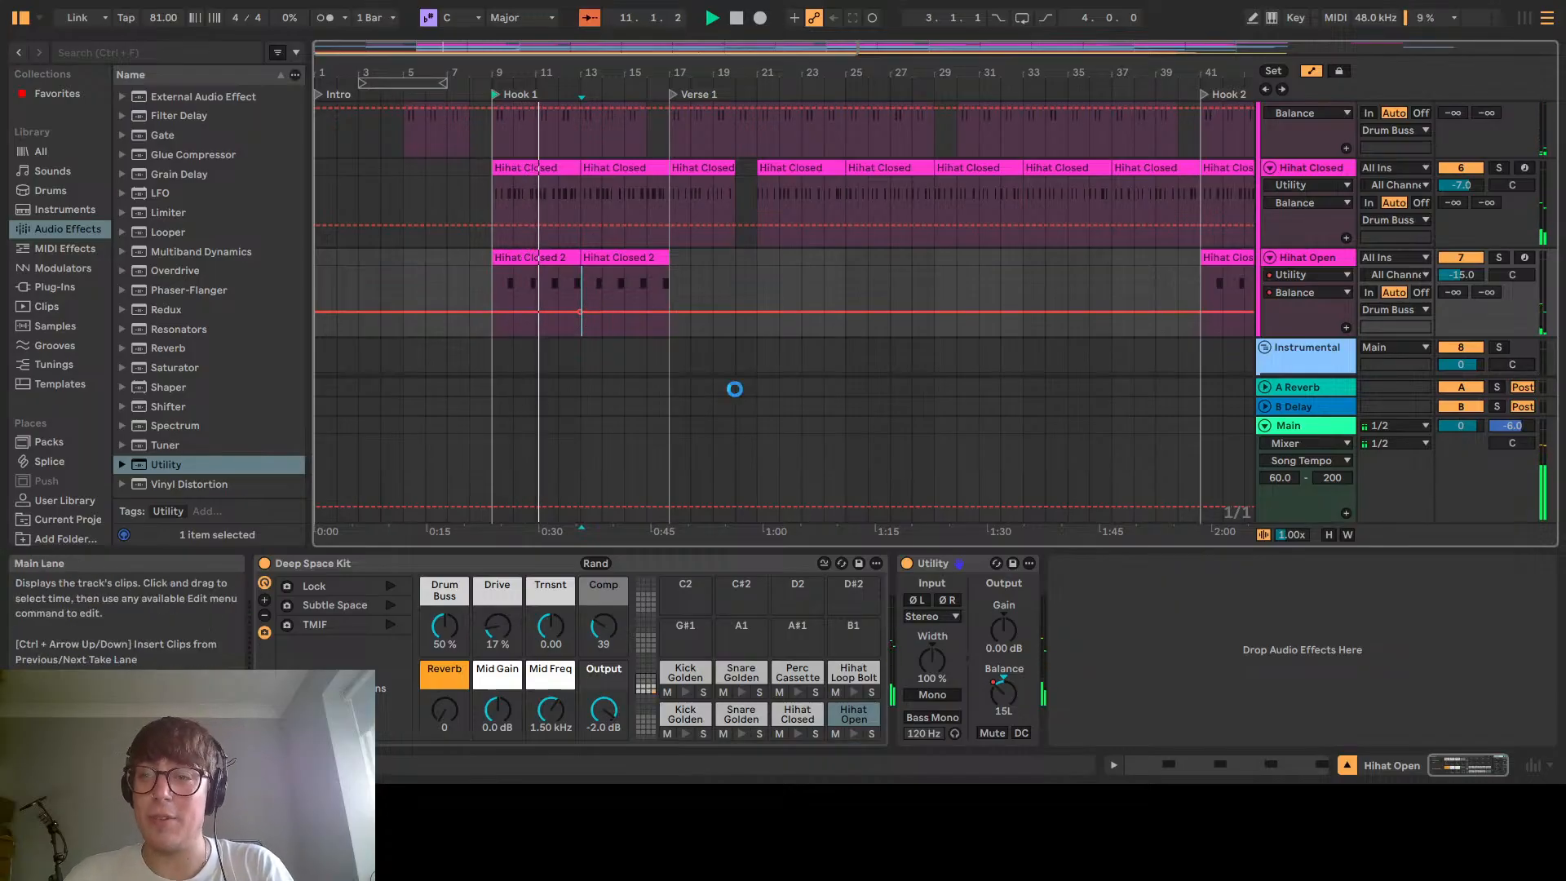
pyautogui.click(1312, 71)
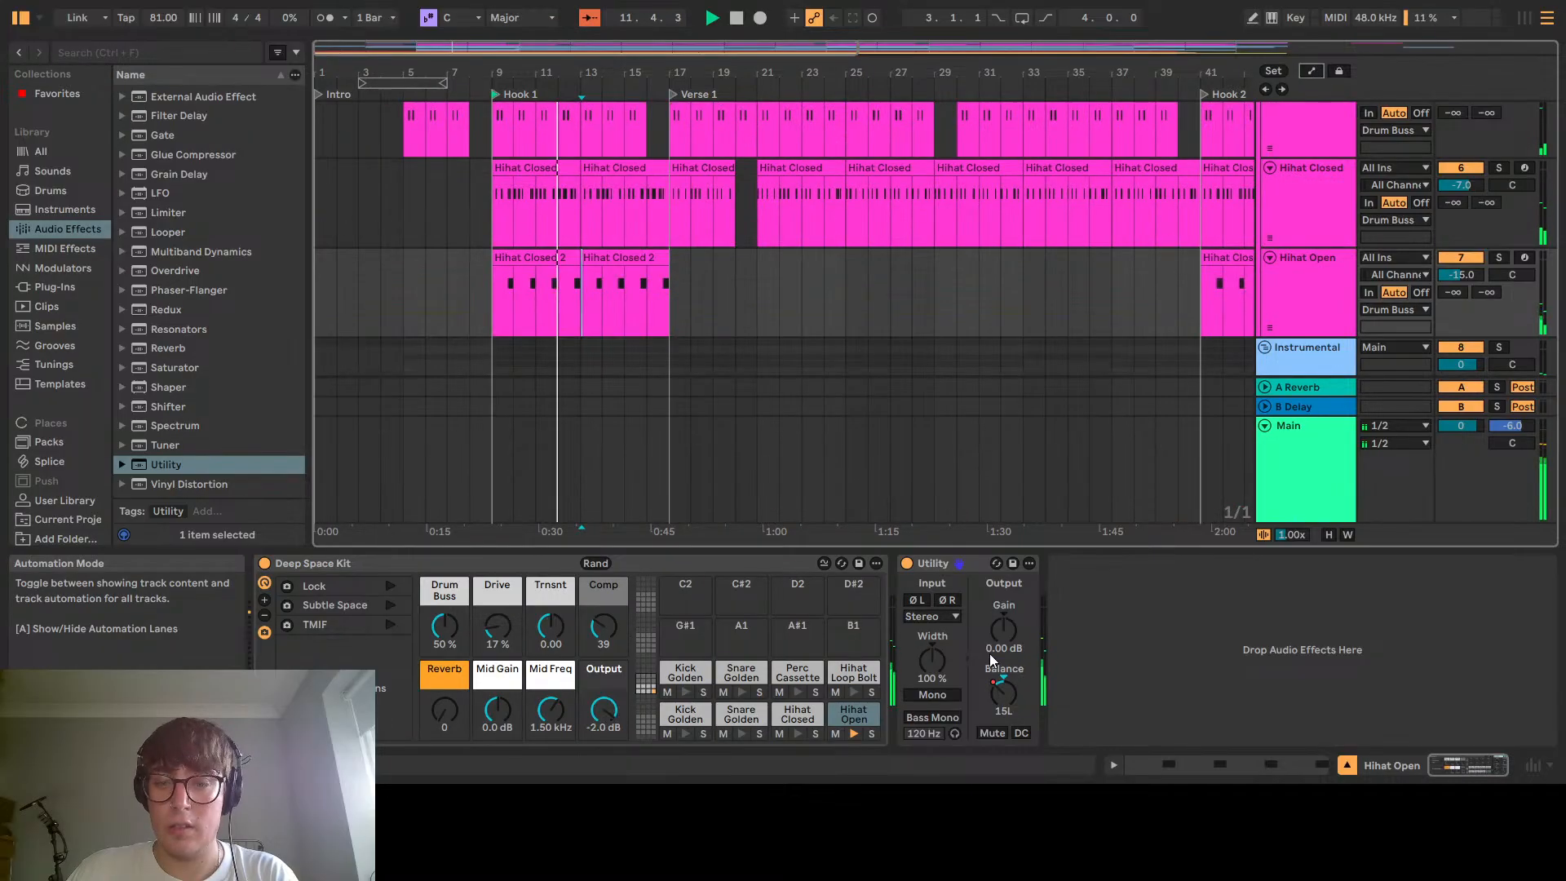
pyautogui.click(1003, 682)
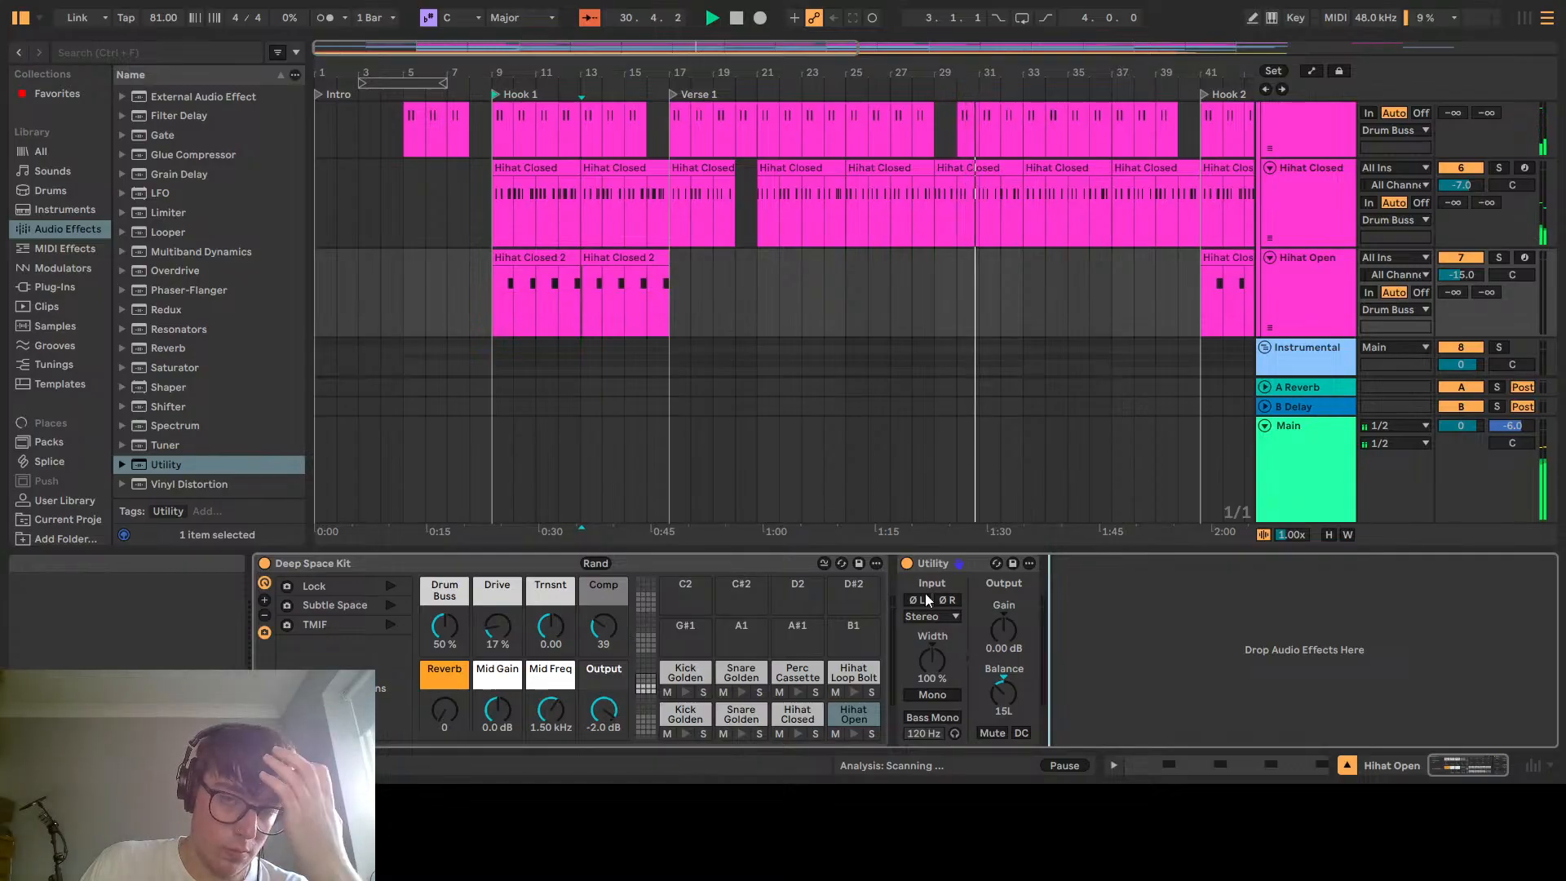
# Stop playback, unfold the Instrumental group, and select the Harp Sample 1 track
pyautogui.click(737, 17)
pyautogui.click(1265, 347)
pyautogui.scroll(-4, 1303, 252)
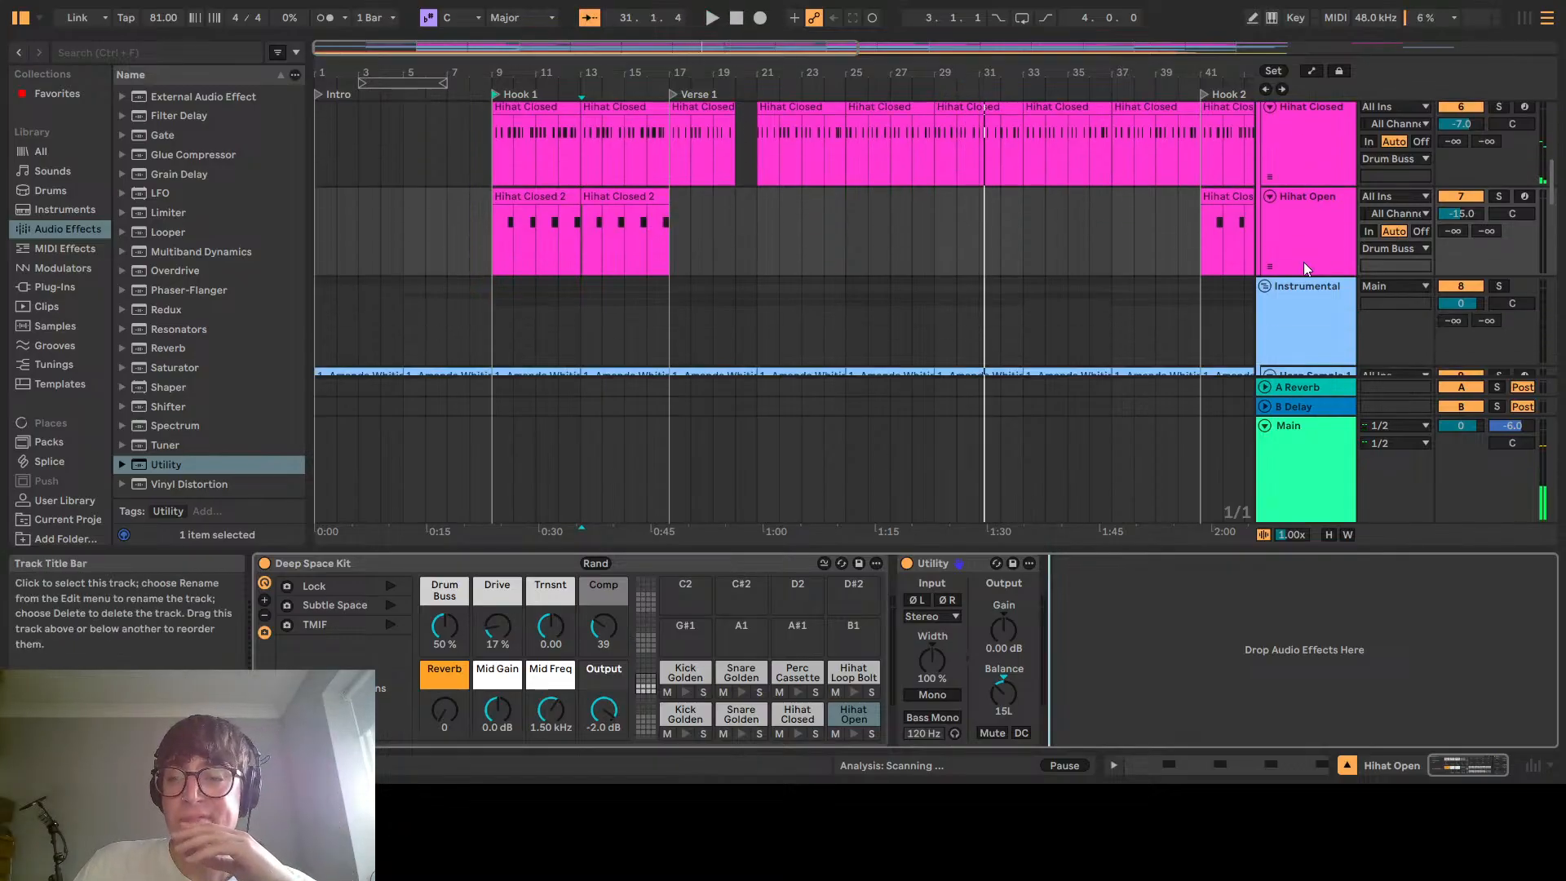
pyautogui.scroll(-2, 1301, 327)
pyautogui.click(1297, 291)
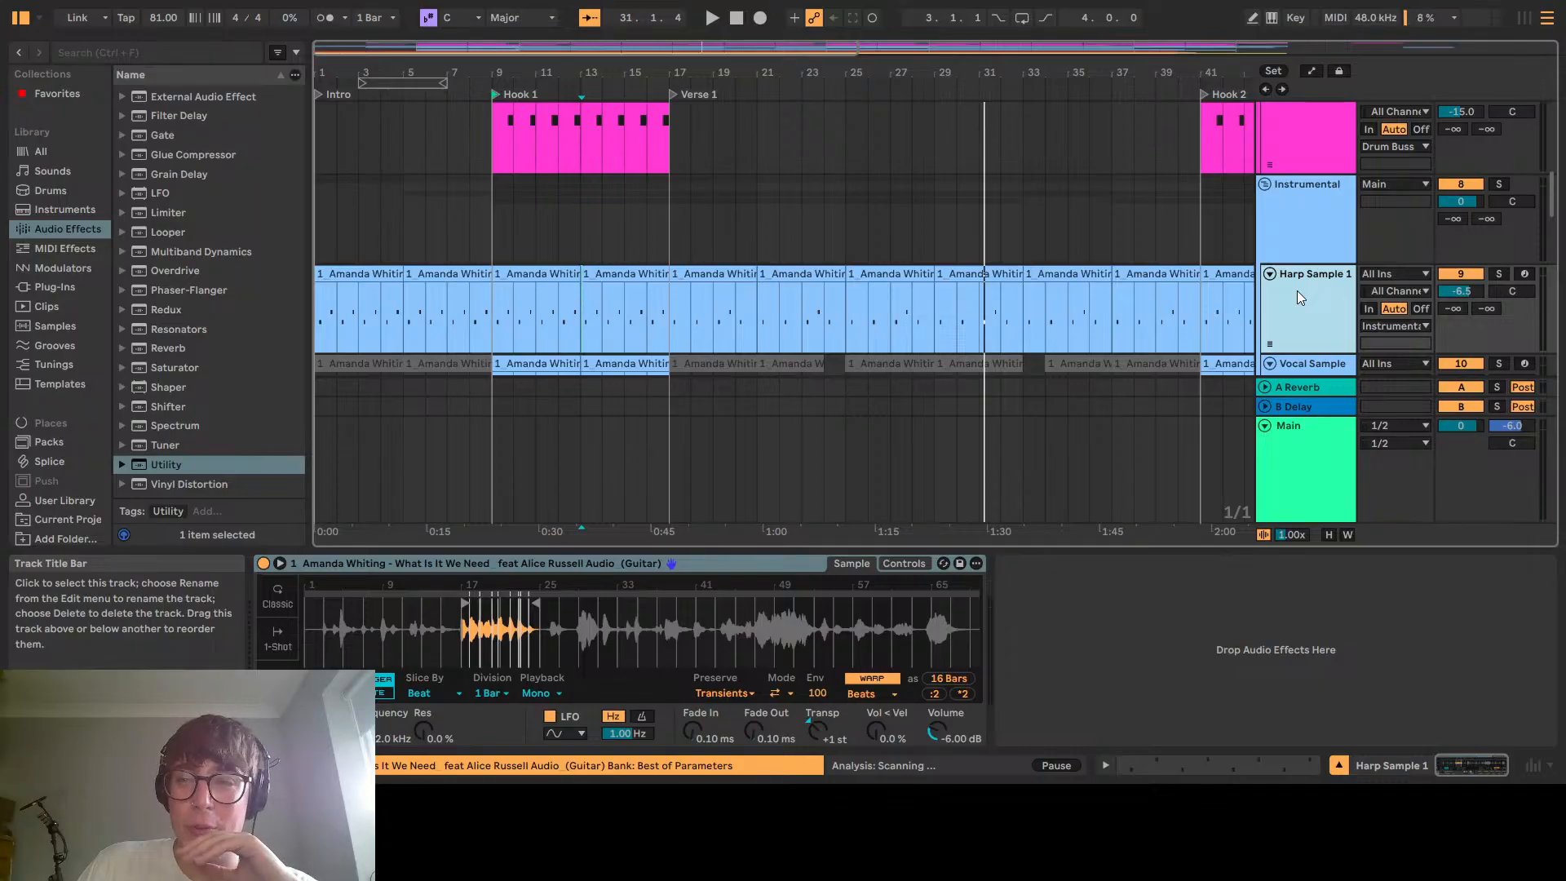
# Add a Utility after the sampler on Harp Sample 1 and audition the track in solo from the start of Hook 1
pyautogui.scroll(-1, 1297, 290)
pyautogui.click(492, 285)
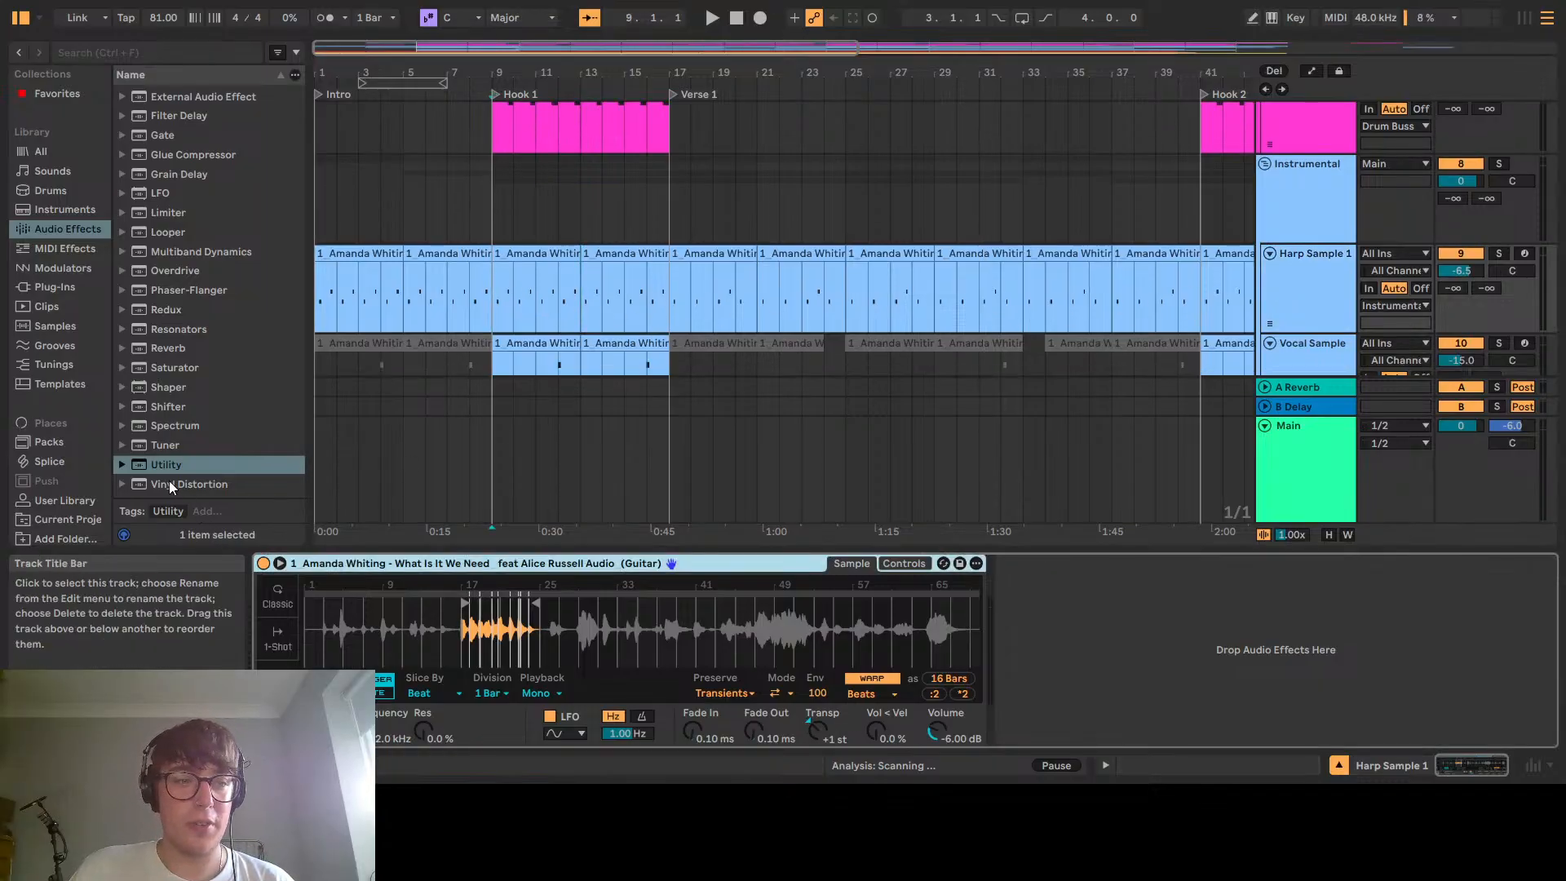
pyautogui.moveTo(170, 467); pyautogui.dragTo(425, 530)
pyautogui.moveTo(1026, 622); pyautogui.dragTo(1017, 617)
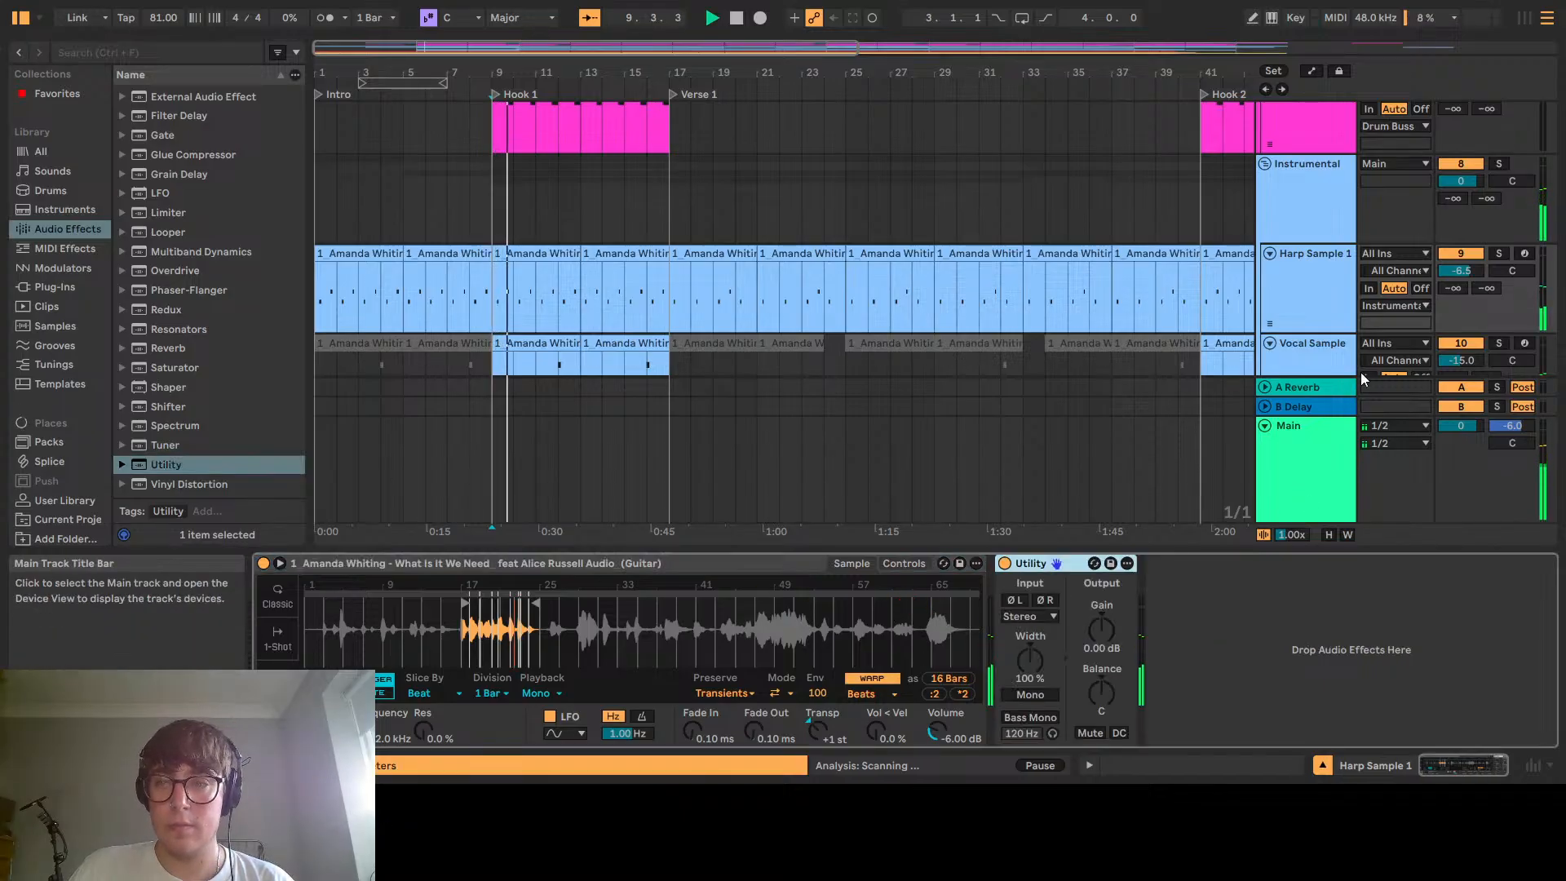
pyautogui.click(1497, 255)
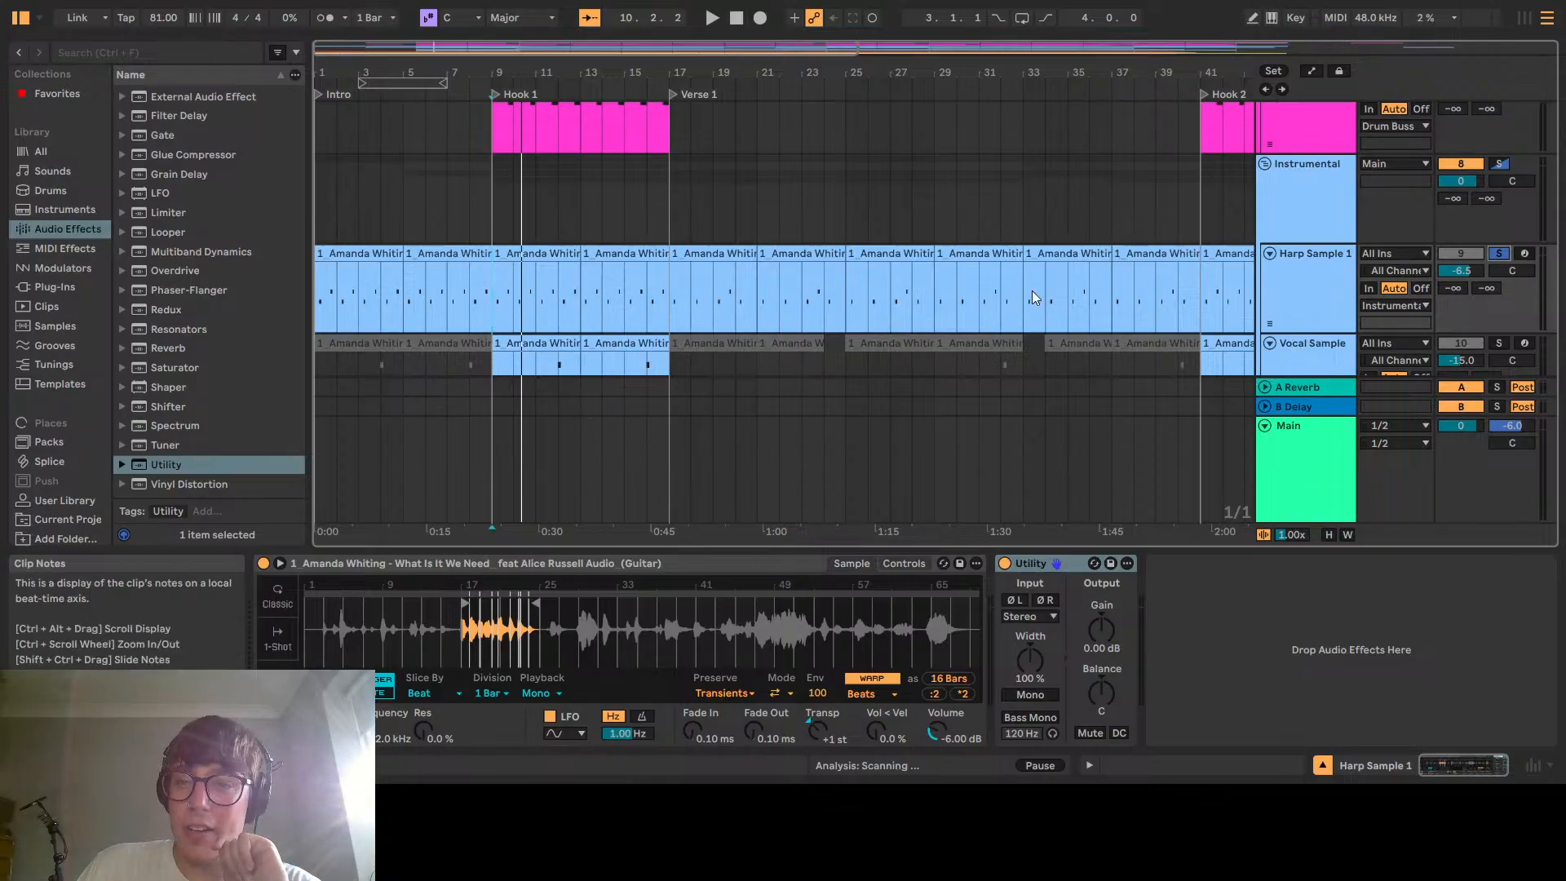
# Show the Balance automation of Harp Sample 1's Utility and raise it to 25R at the start of Hook 1
pyautogui.click(560, 252)
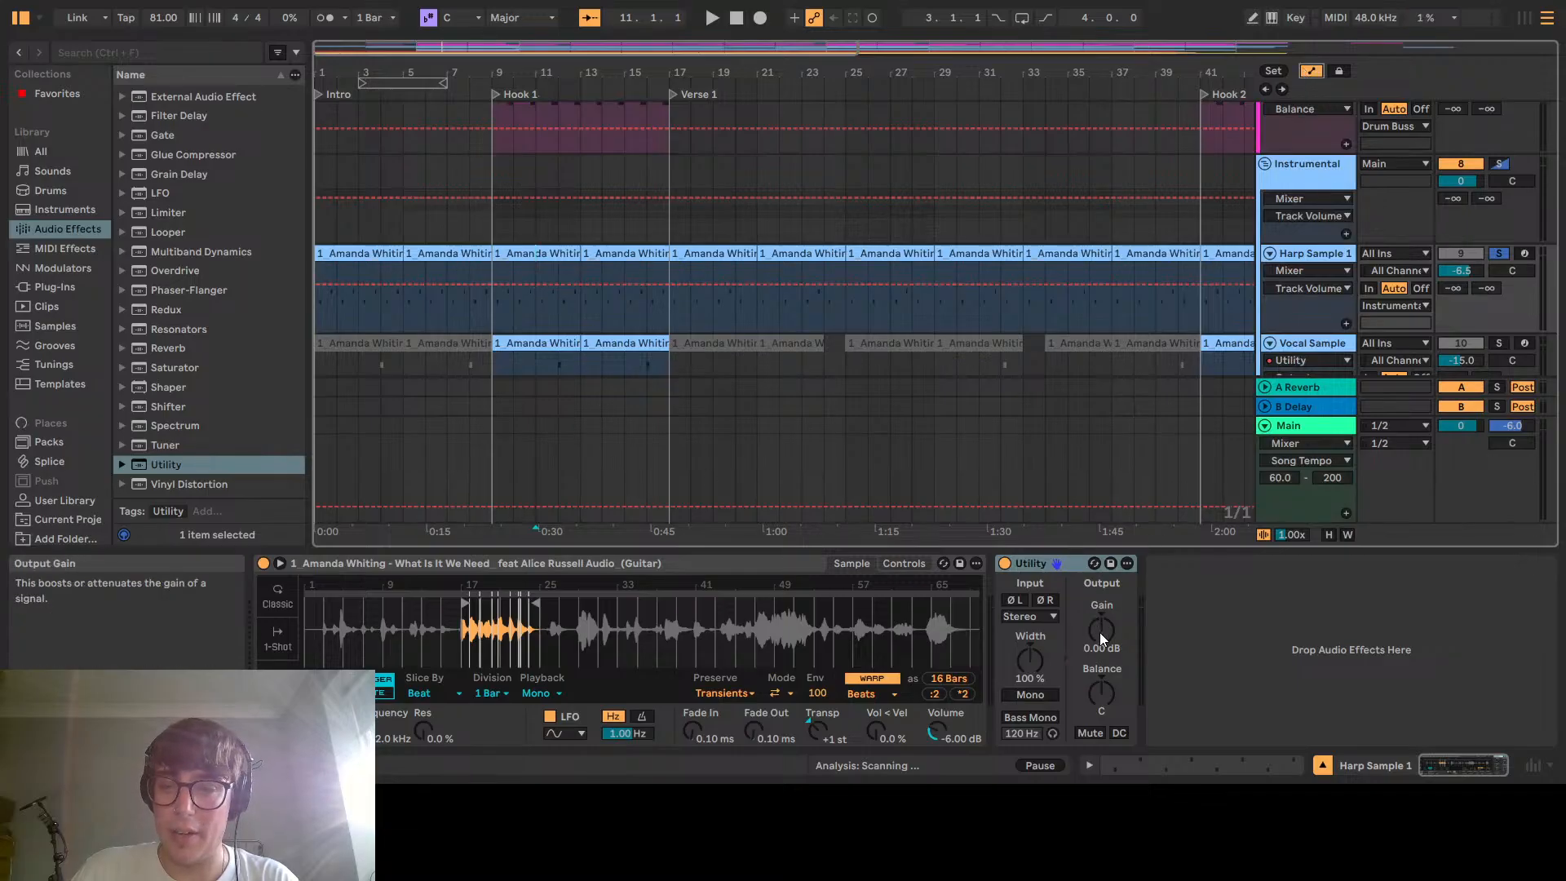
pyautogui.click(1108, 686)
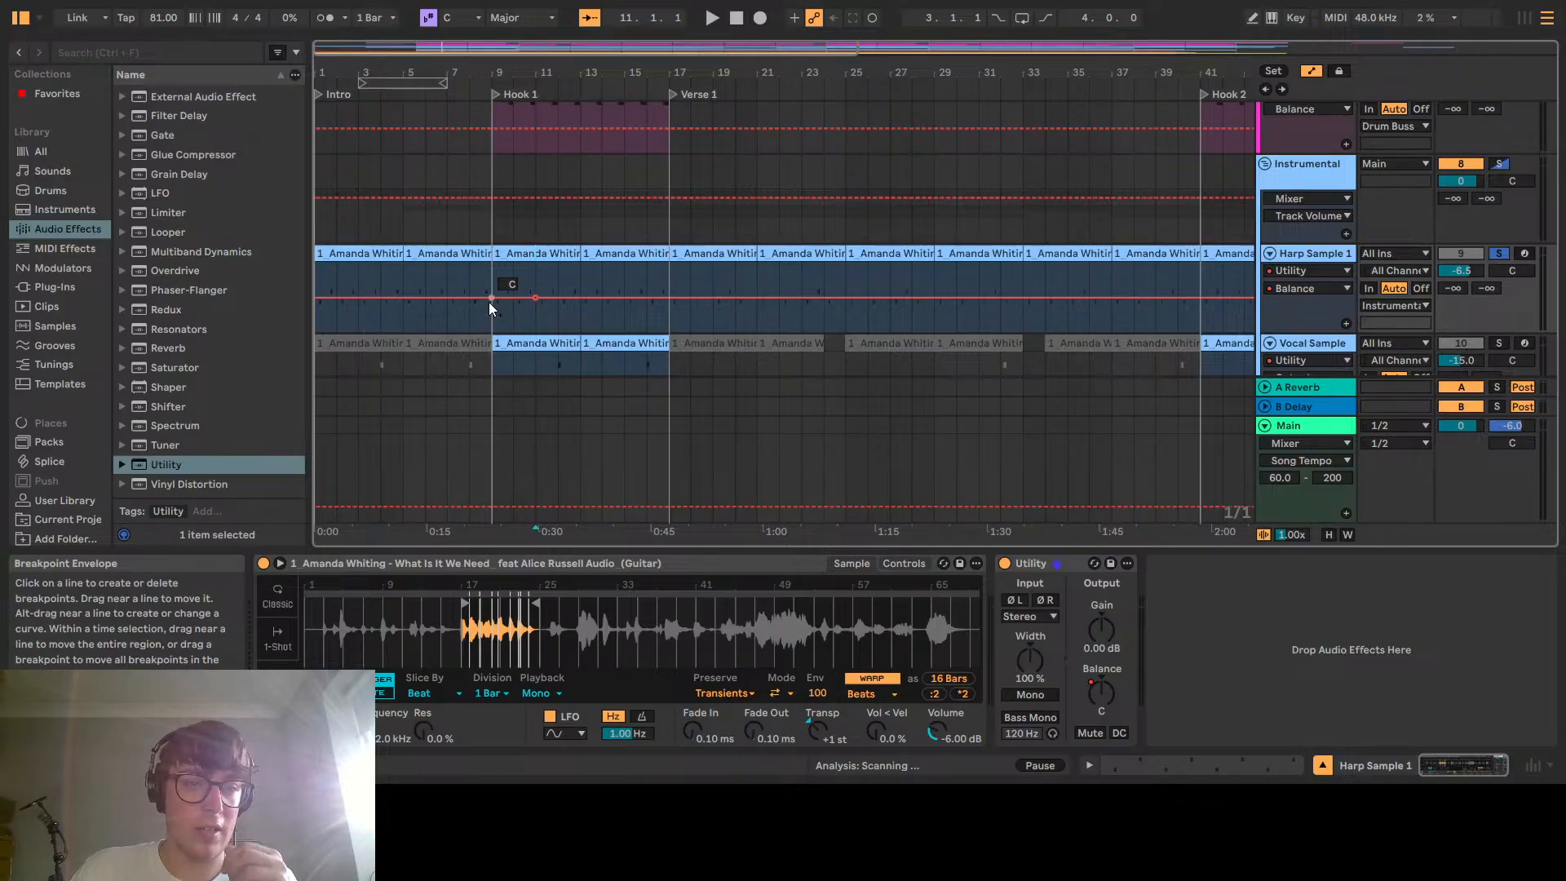
pyautogui.moveTo(503, 300); pyautogui.dragTo(492, 278)
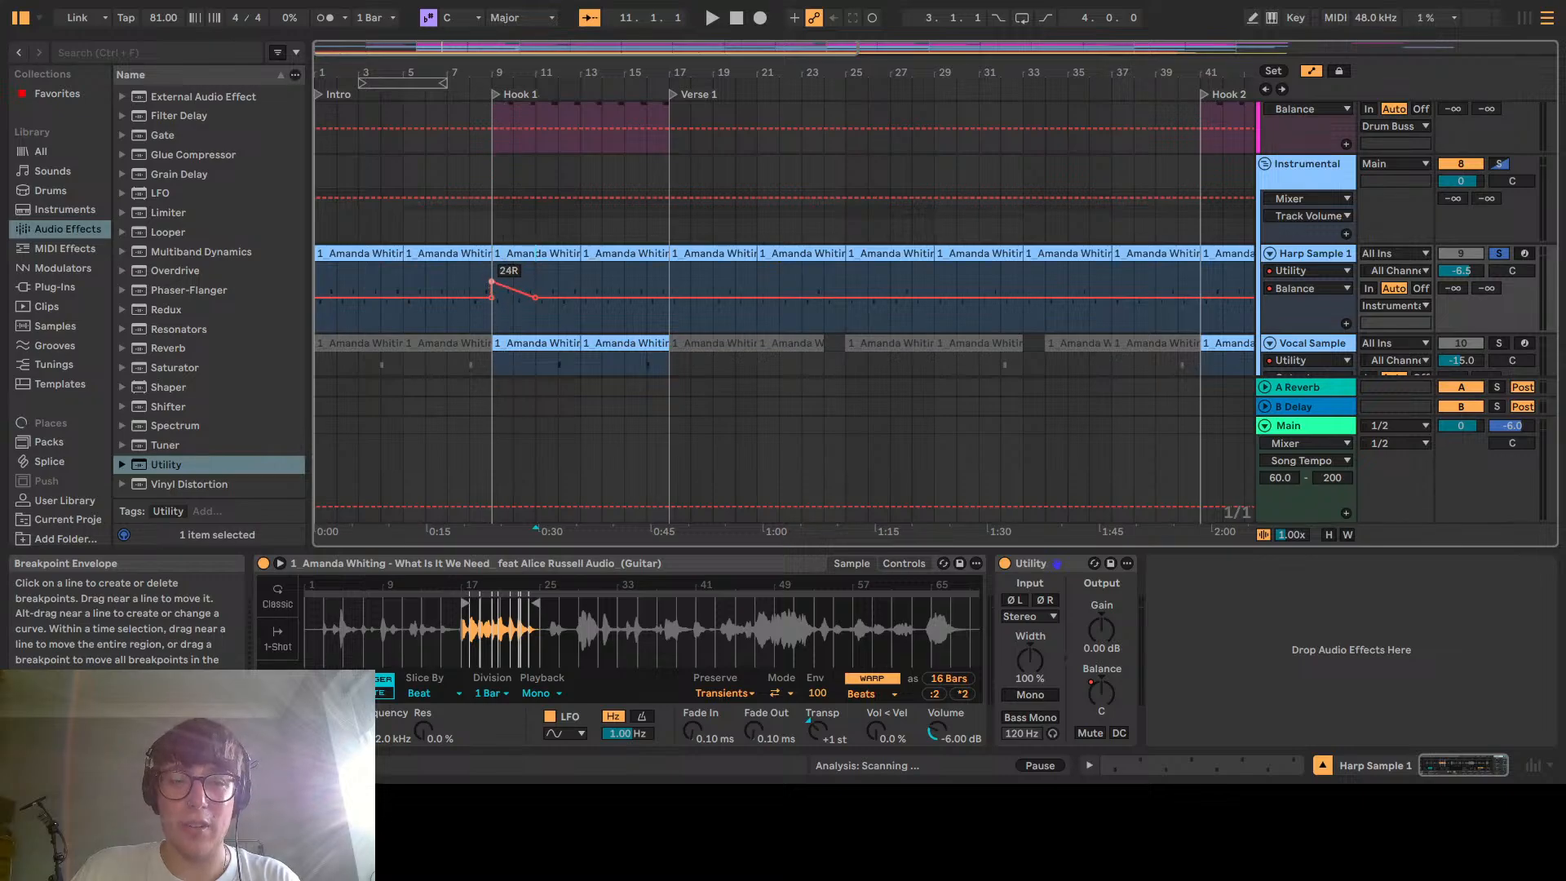
pyautogui.click(496, 291)
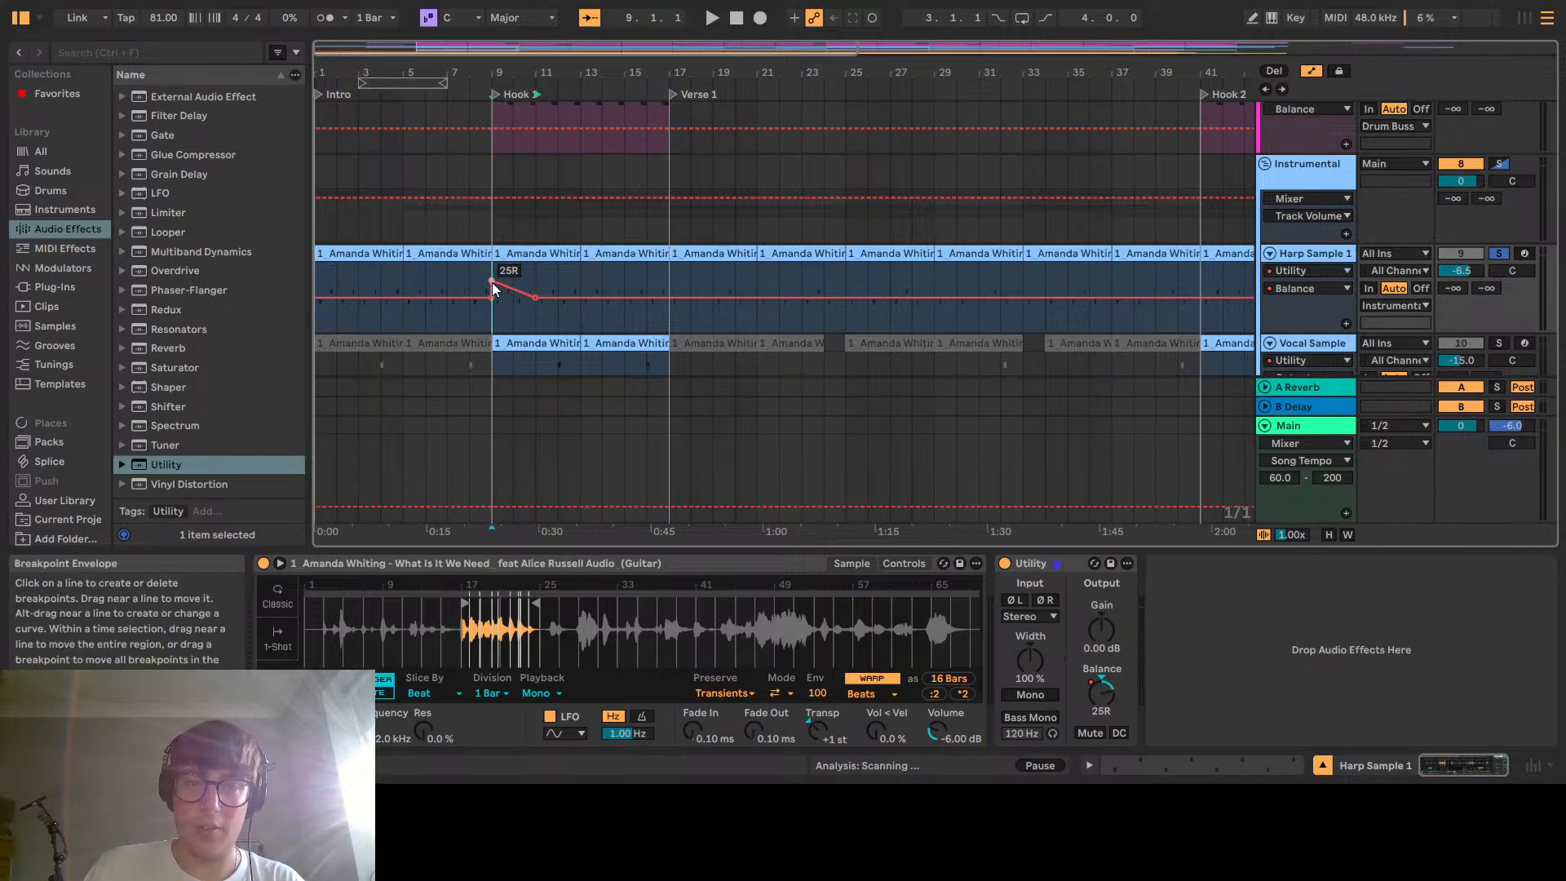
# Hold Harp Sample 1's Balance automation at 25R until bar 11, and drop it to 25L from there
pyautogui.click(528, 299)
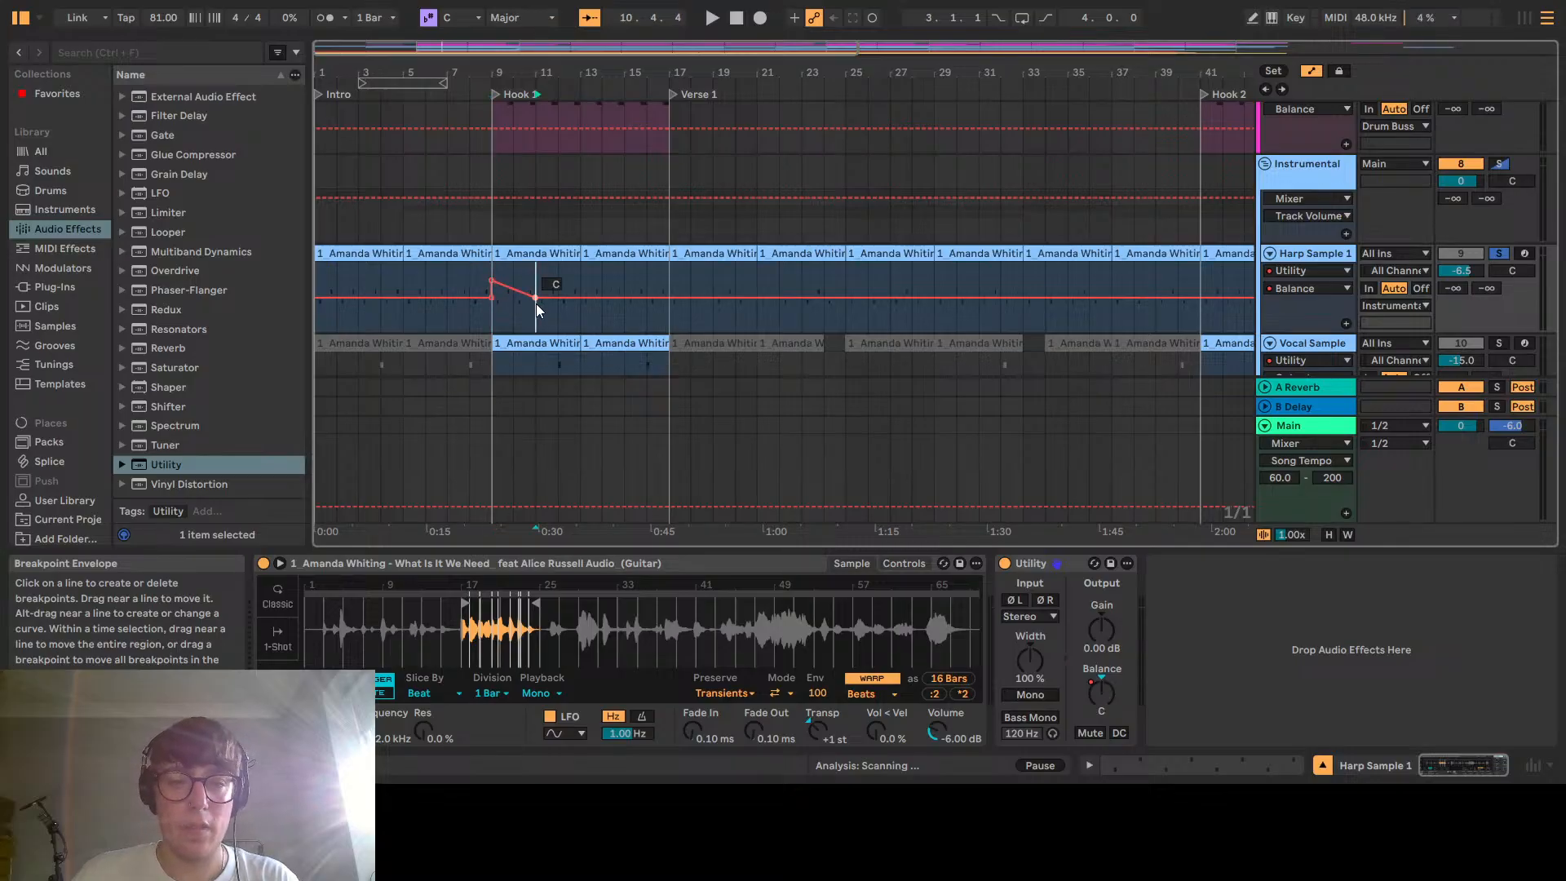
pyautogui.moveTo(540, 306)
pyautogui.mouseDown()
pyautogui.moveTo(535, 279)
pyautogui.moveTo(545, 310)
pyautogui.mouseUp()
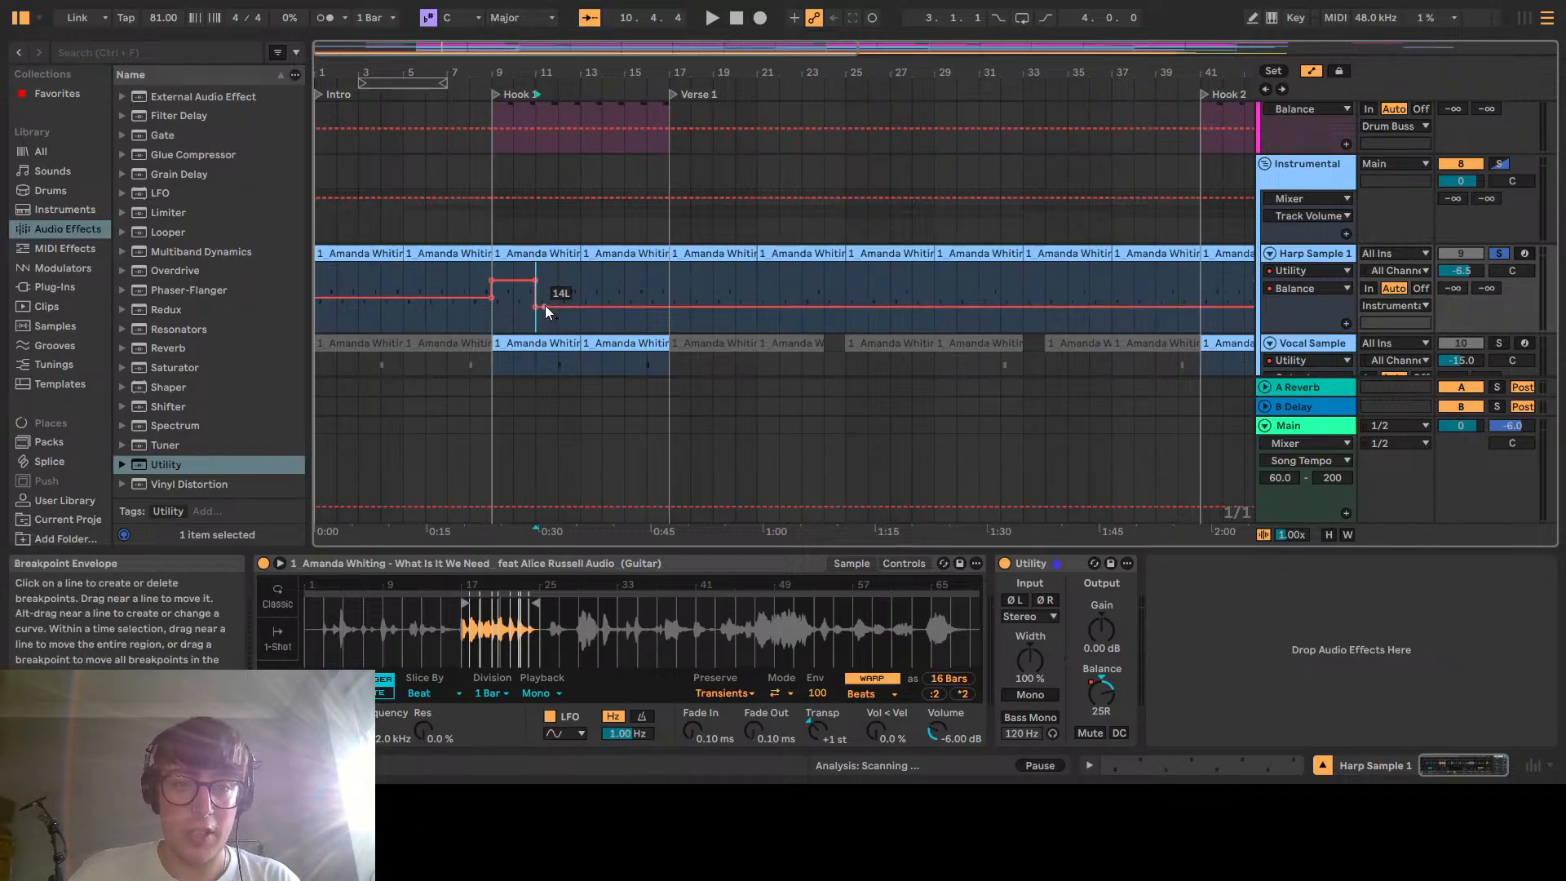
pyautogui.write('5')
pyautogui.press('Return')
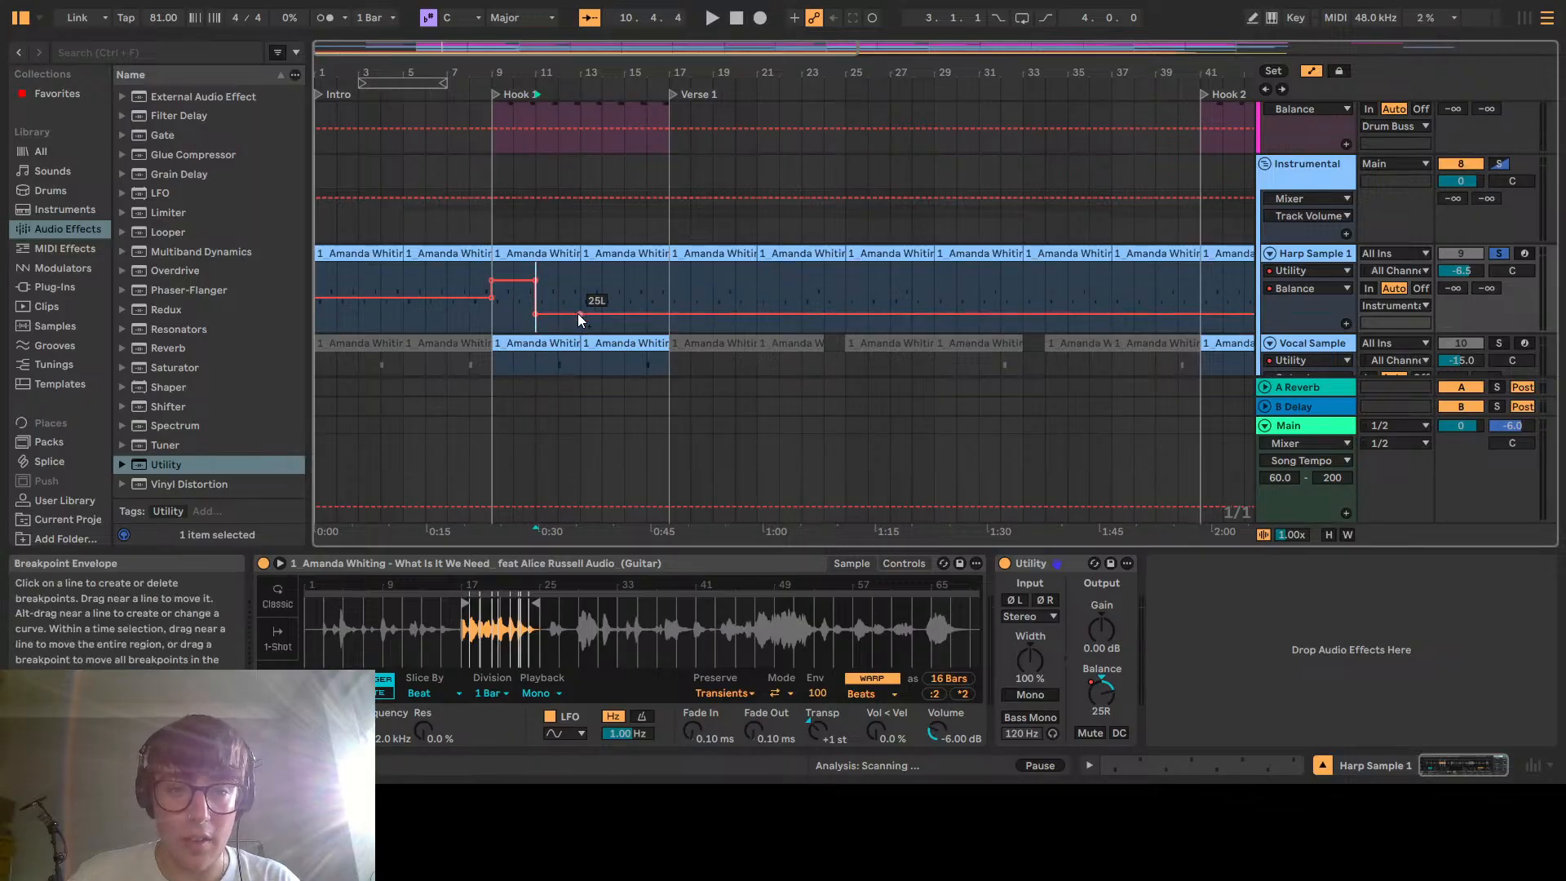
# Take Harp Sample 1 out of solo and audition its panning in the full mix from Hook 1
pyautogui.moveTo(580, 315); pyautogui.dragTo(491, 315)
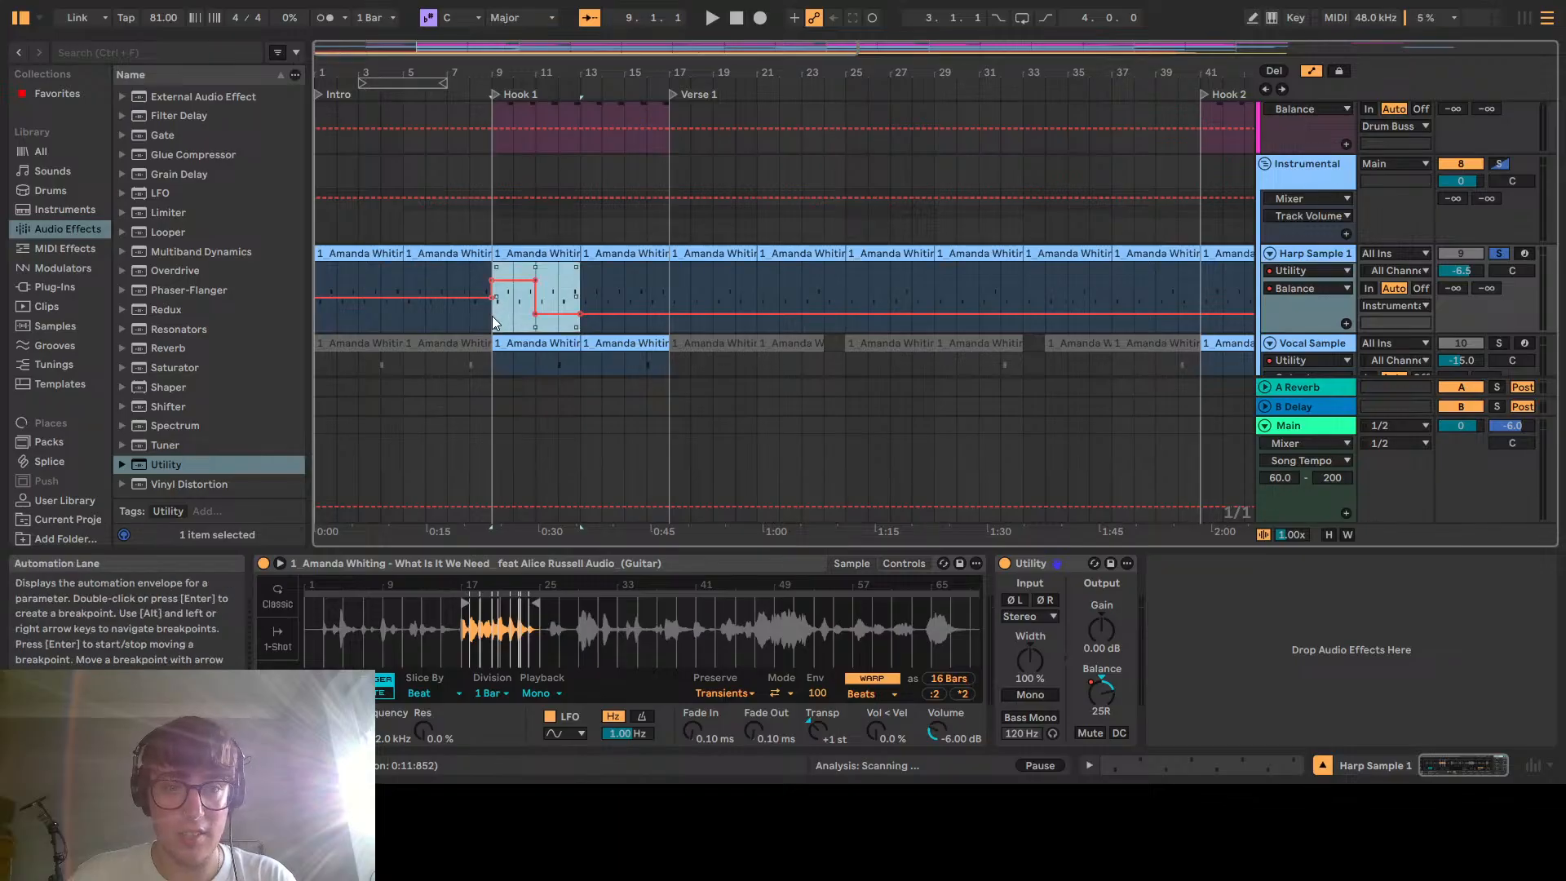
pyautogui.click(492, 315)
pyautogui.press('space')
pyautogui.click(1499, 254)
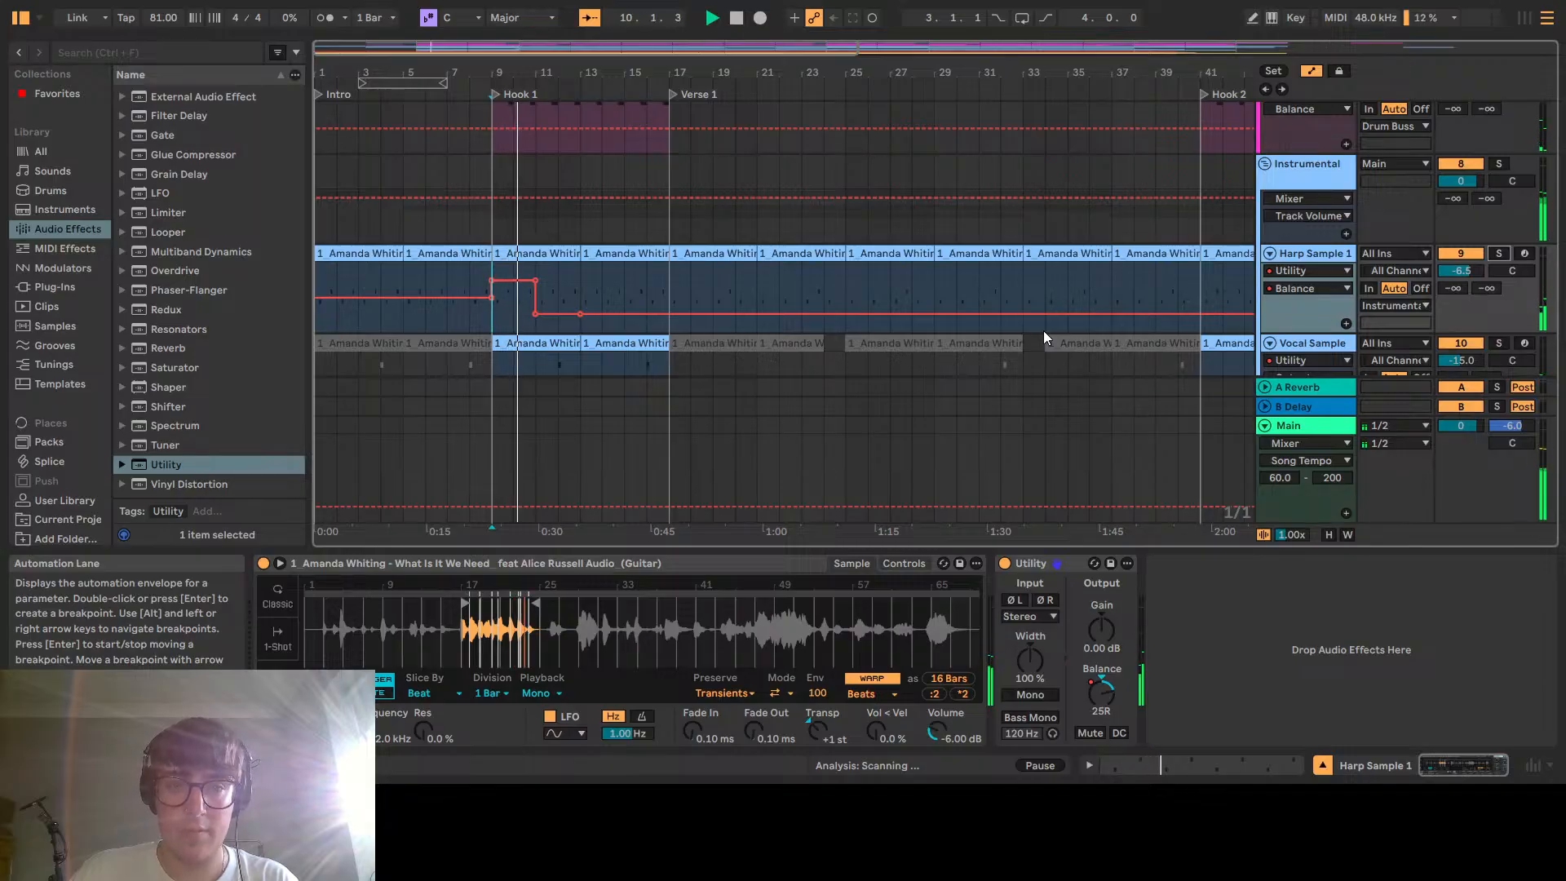
pyautogui.press('space')
# Reverse Harp Sample 1's Balance automation in Hook 1, with 25L from bar 9 to 11 and 25R at bar 11
pyautogui.click(505, 285)
pyautogui.click(533, 283)
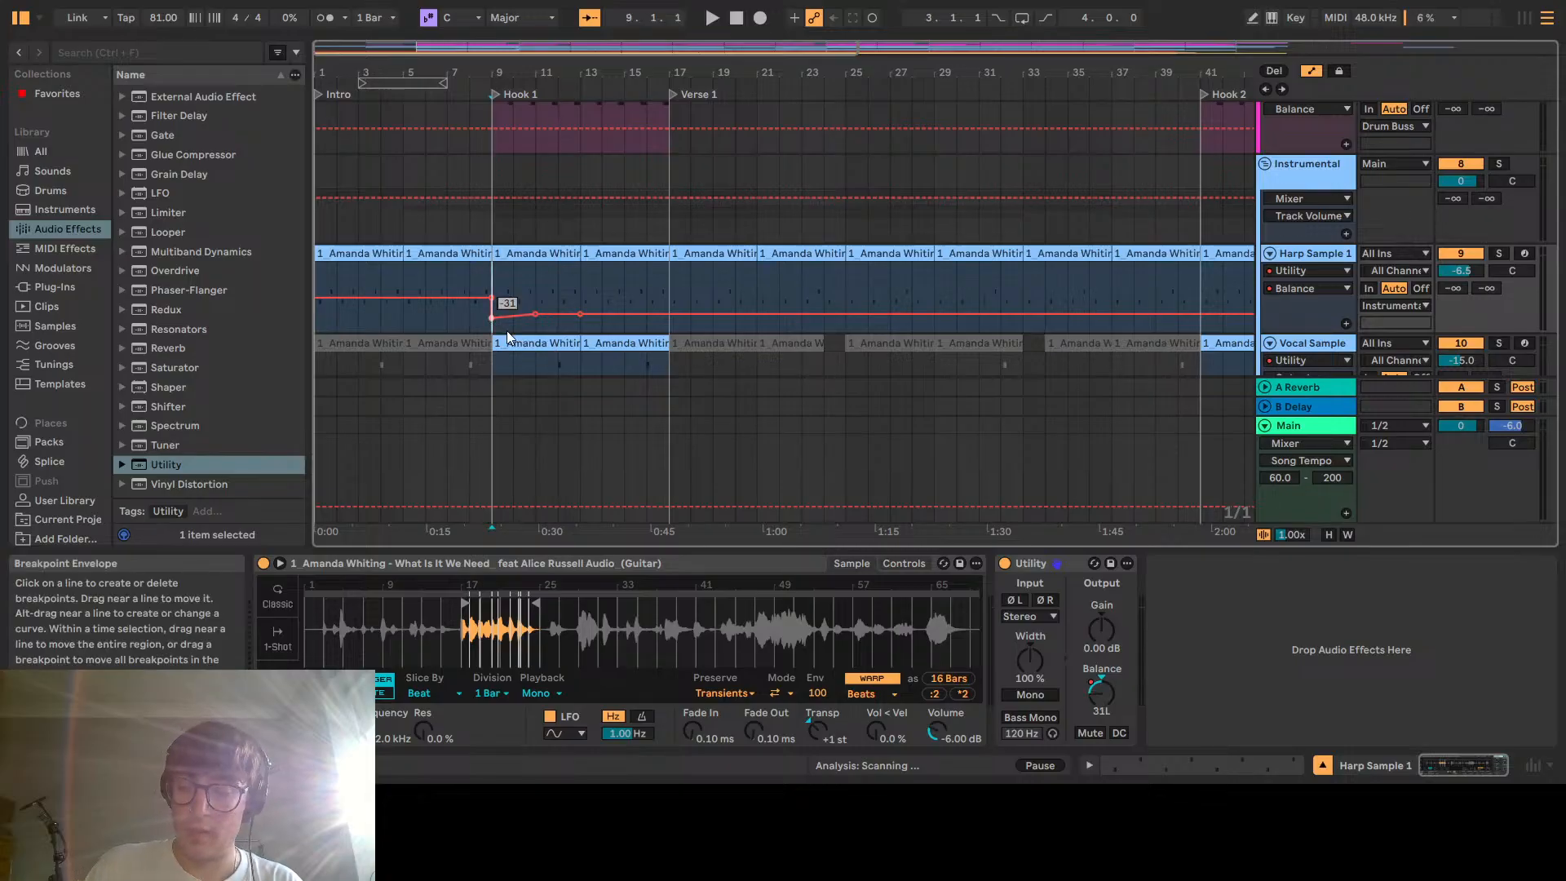
pyautogui.click(545, 314)
pyautogui.moveTo(545, 296); pyautogui.dragTo(534, 289)
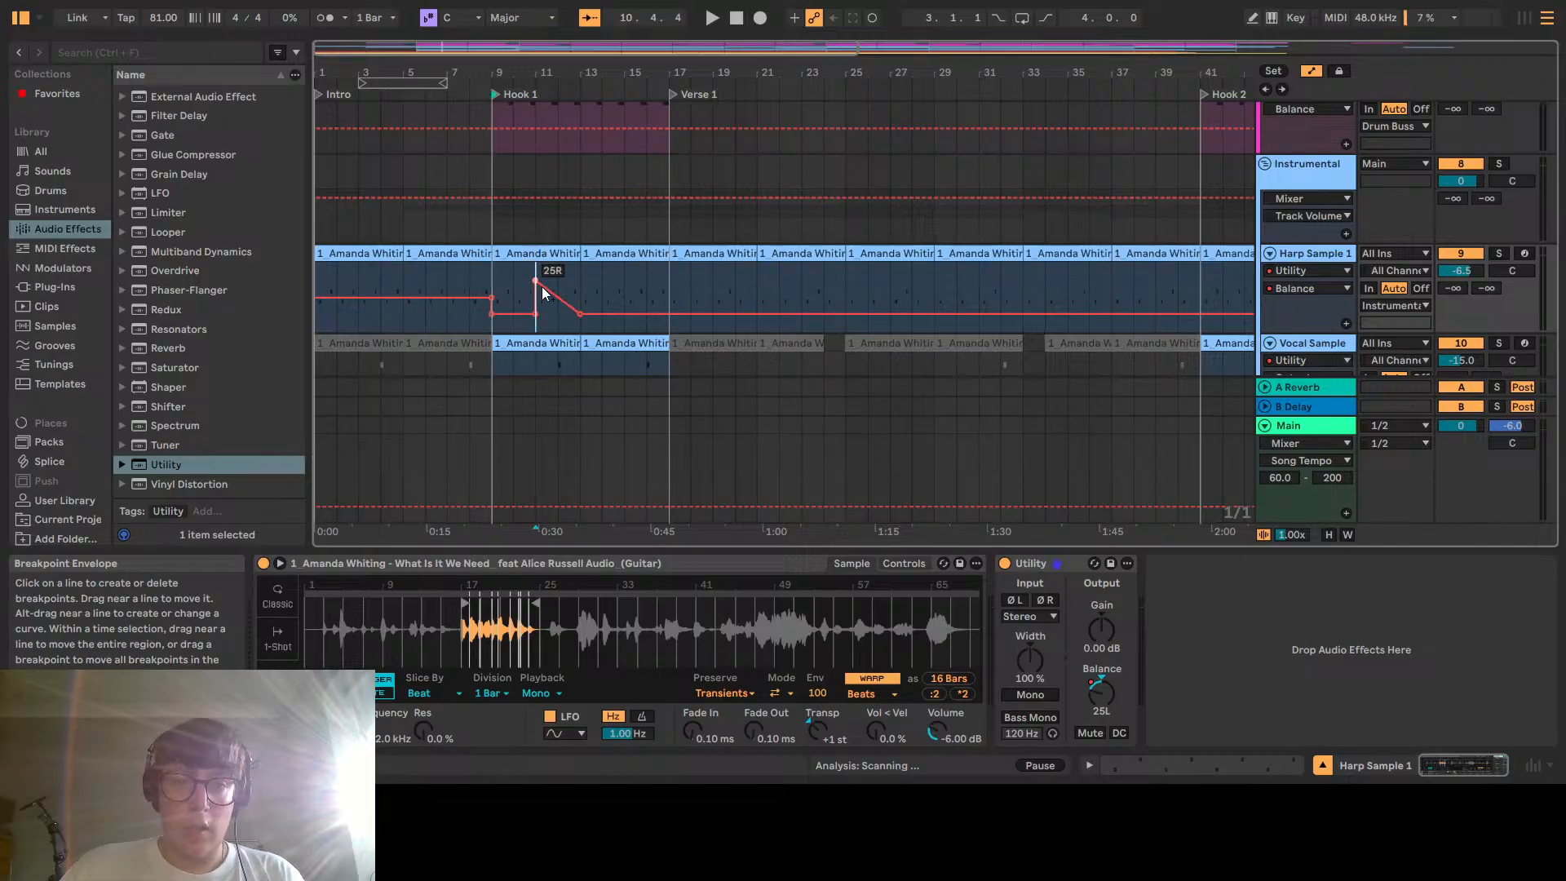
# Add a 25R breakpoint at bar 13 so the Balance holds right until it steps back to 25L
pyautogui.moveTo(560, 298); pyautogui.dragTo(580, 300)
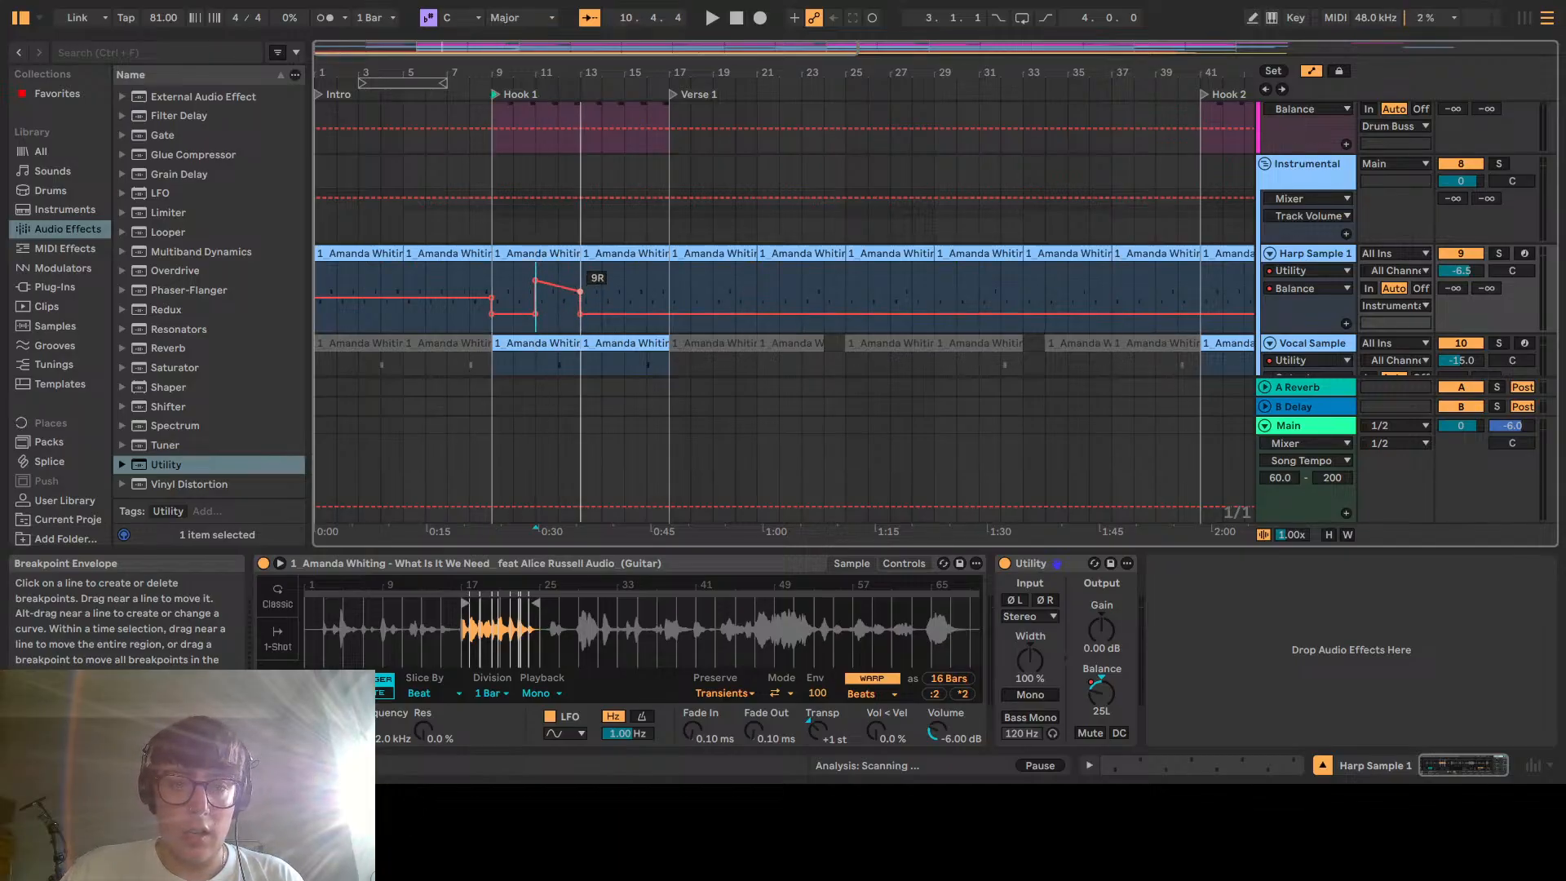
pyautogui.write('2')
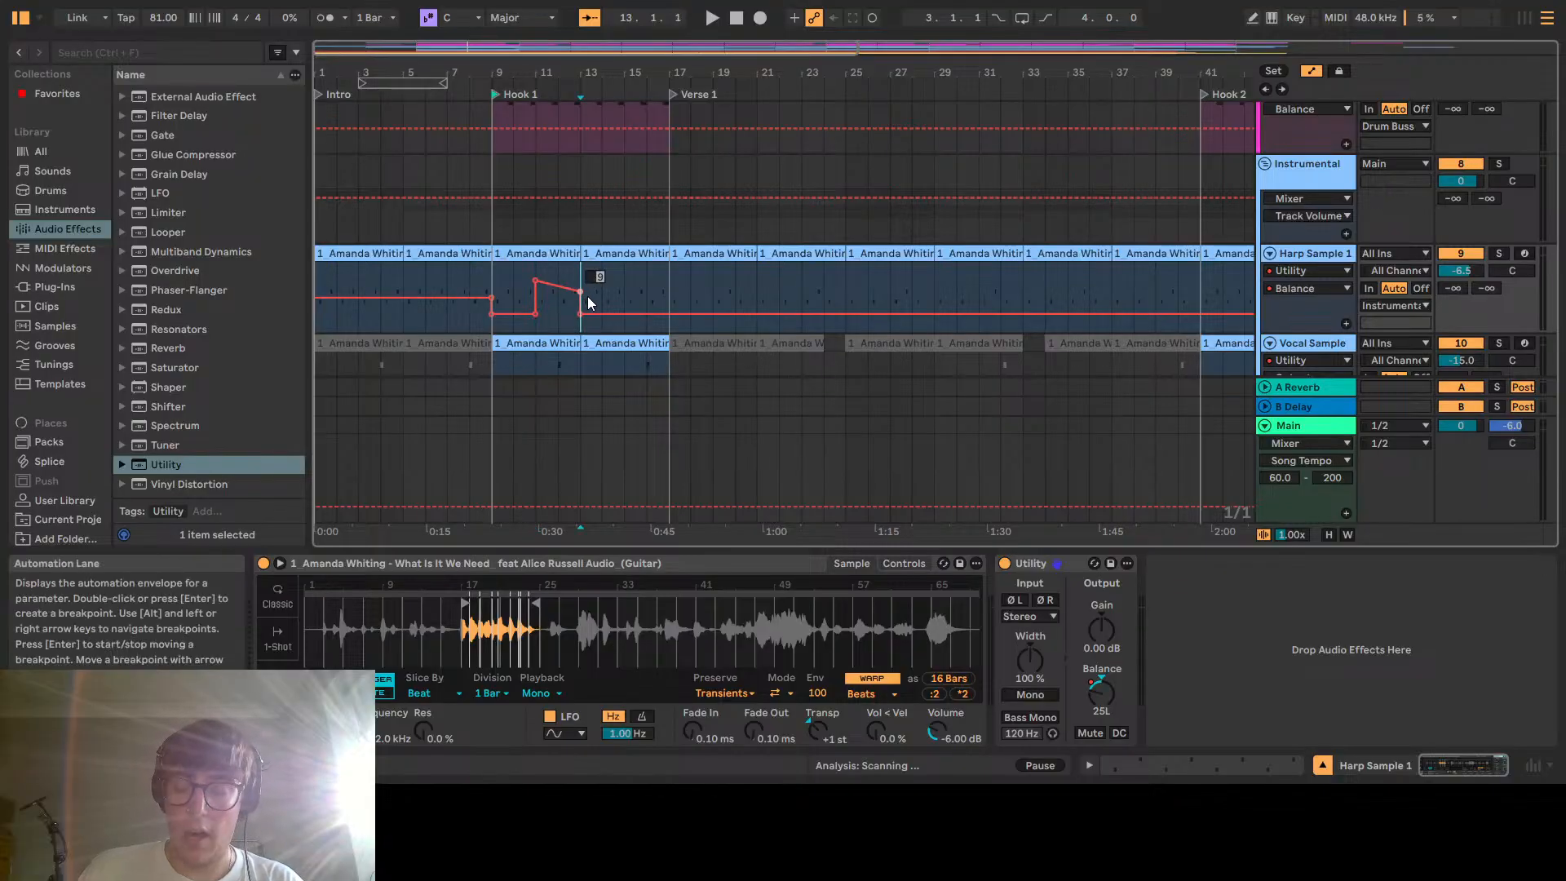
pyautogui.write('5R')
pyautogui.press('Return')
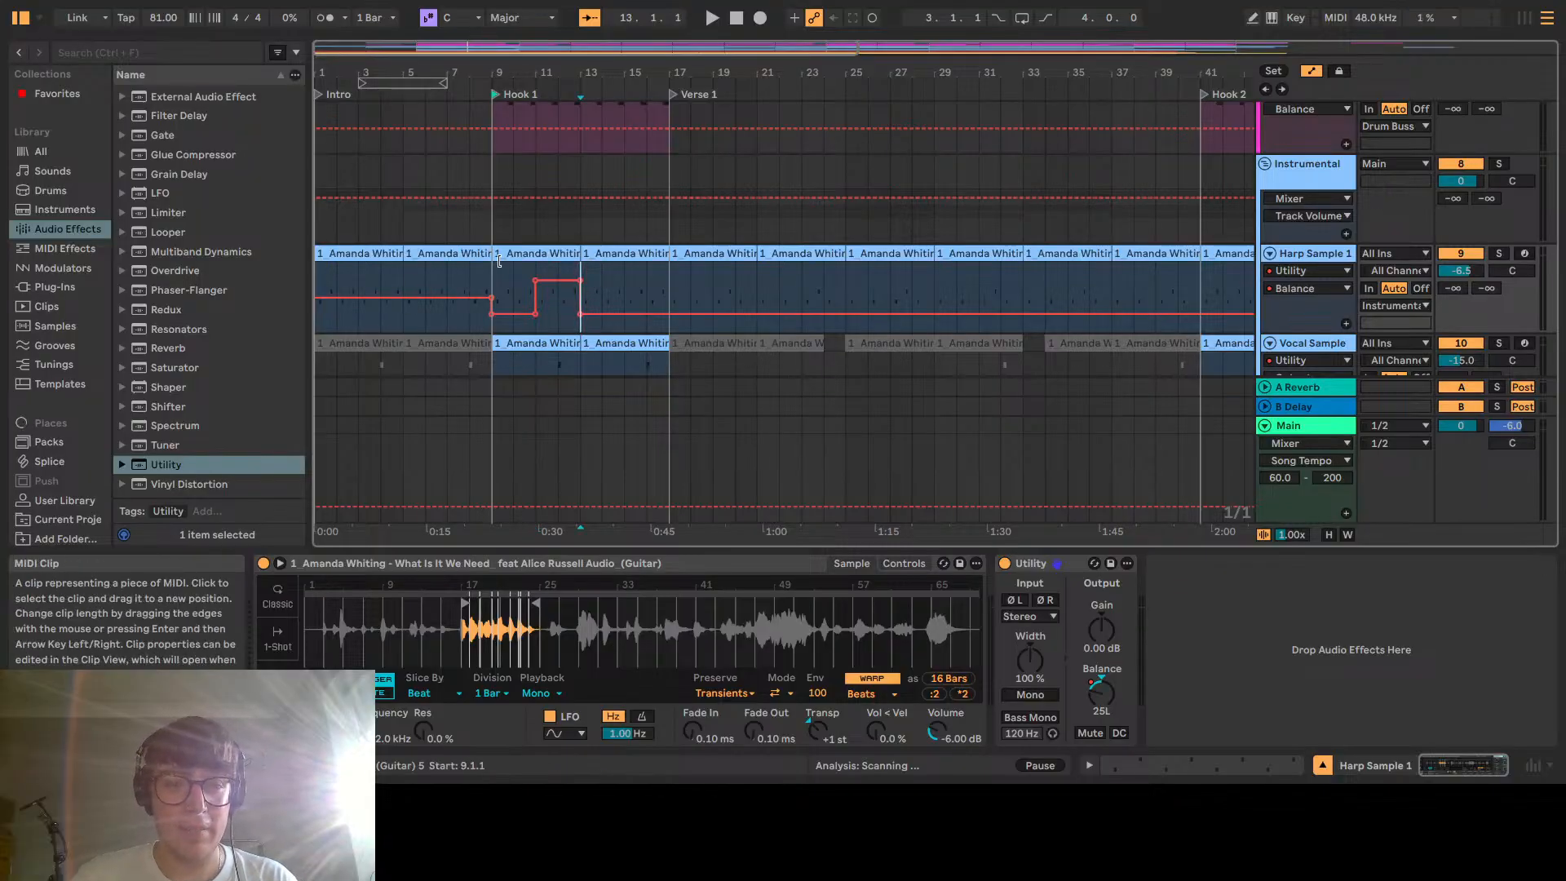
# Play the song from Hook 1 to audition the harp's left-right panning
pyautogui.press('space')
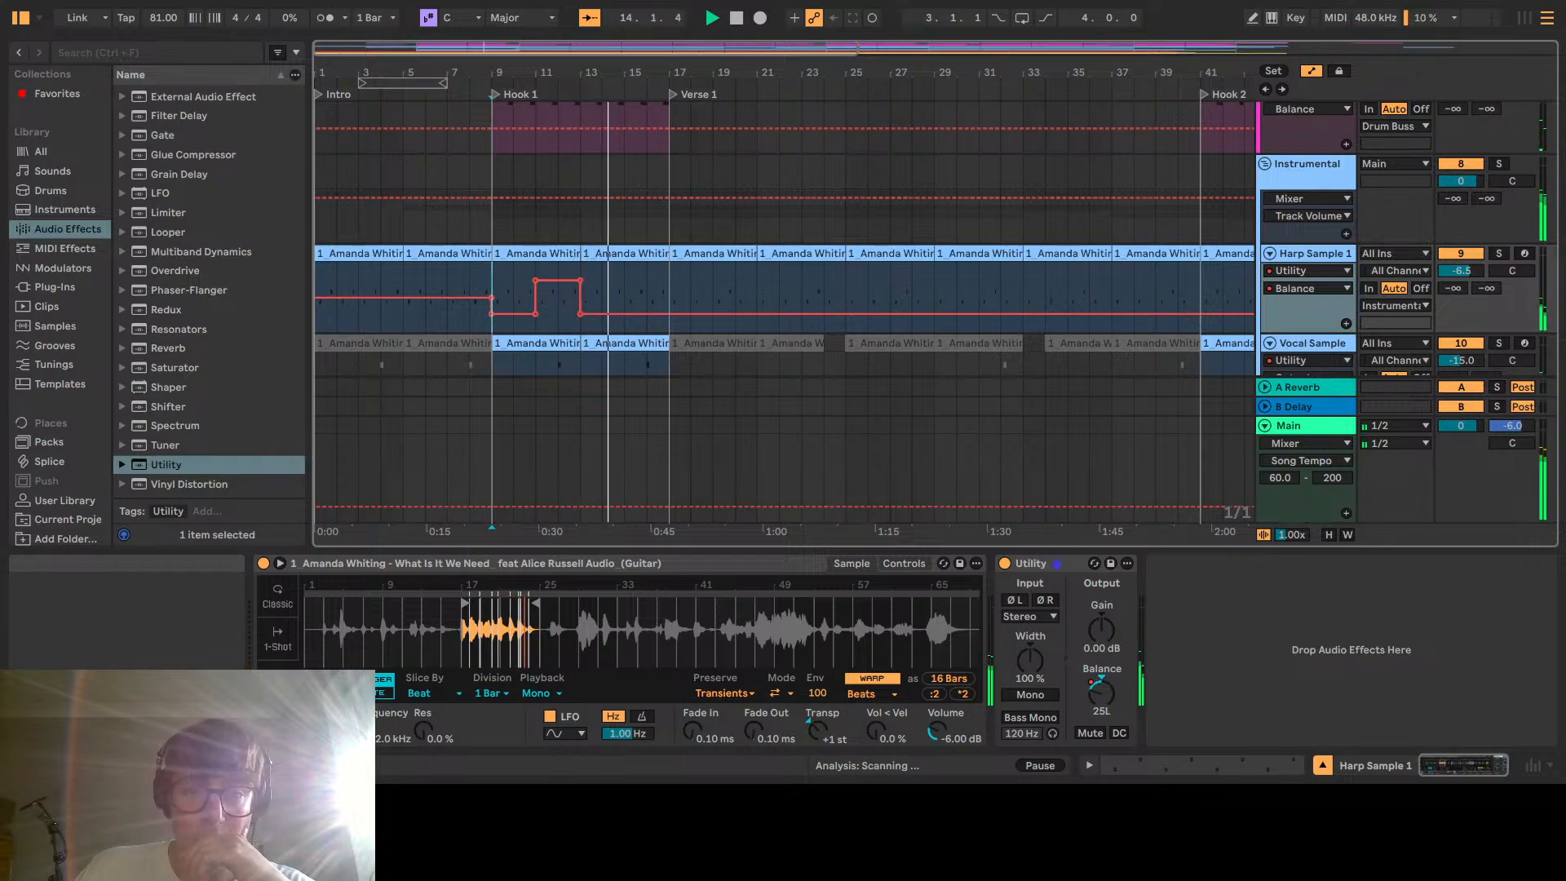
pyautogui.press('space')
pyautogui.press('space')
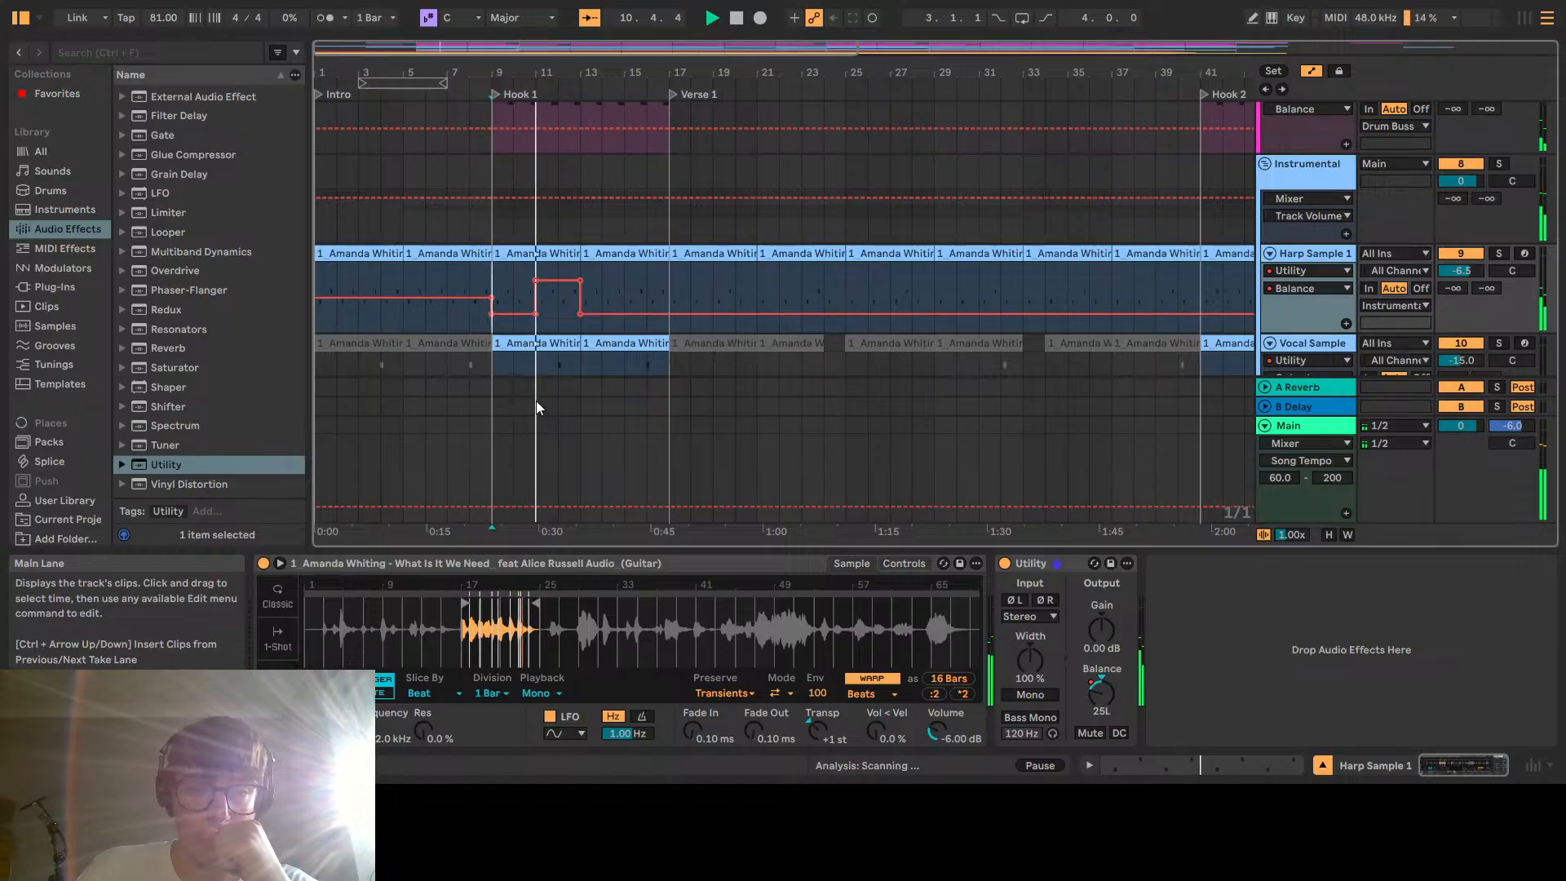
# Duplicate the Balance automation of bars 9 to 13 across the rest of Hook 1 and repeat it through the Intro
pyautogui.moveTo(495, 262); pyautogui.dragTo(580, 259)
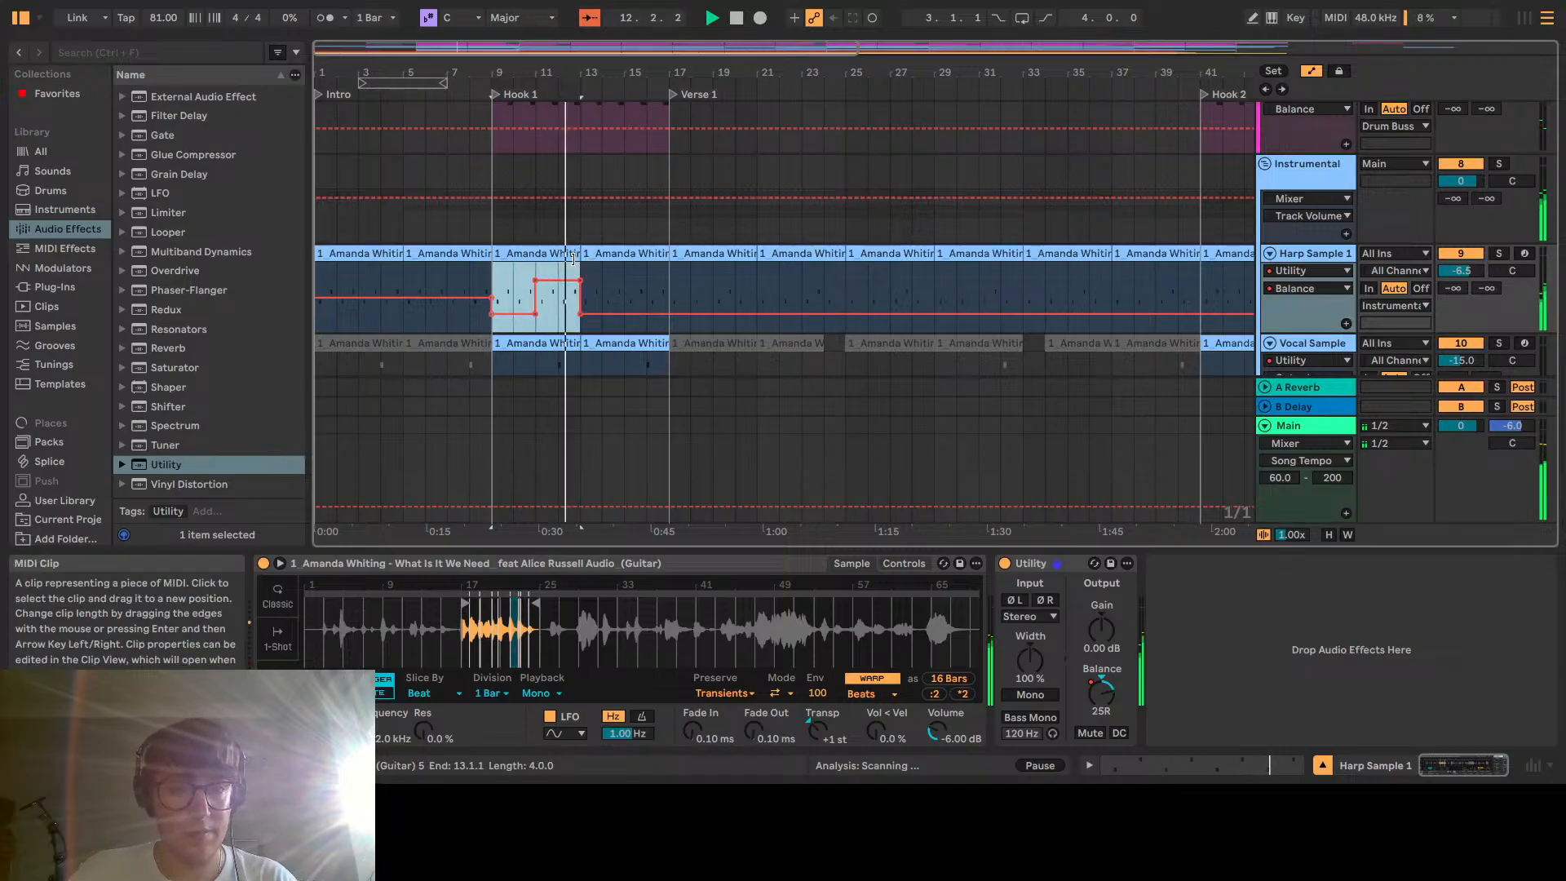
pyautogui.hotkey('ctrl', 'd')
pyautogui.click(319, 328)
pyautogui.hotkey('ctrl', 'v')
pyautogui.hotkey('ctrl', 'd')
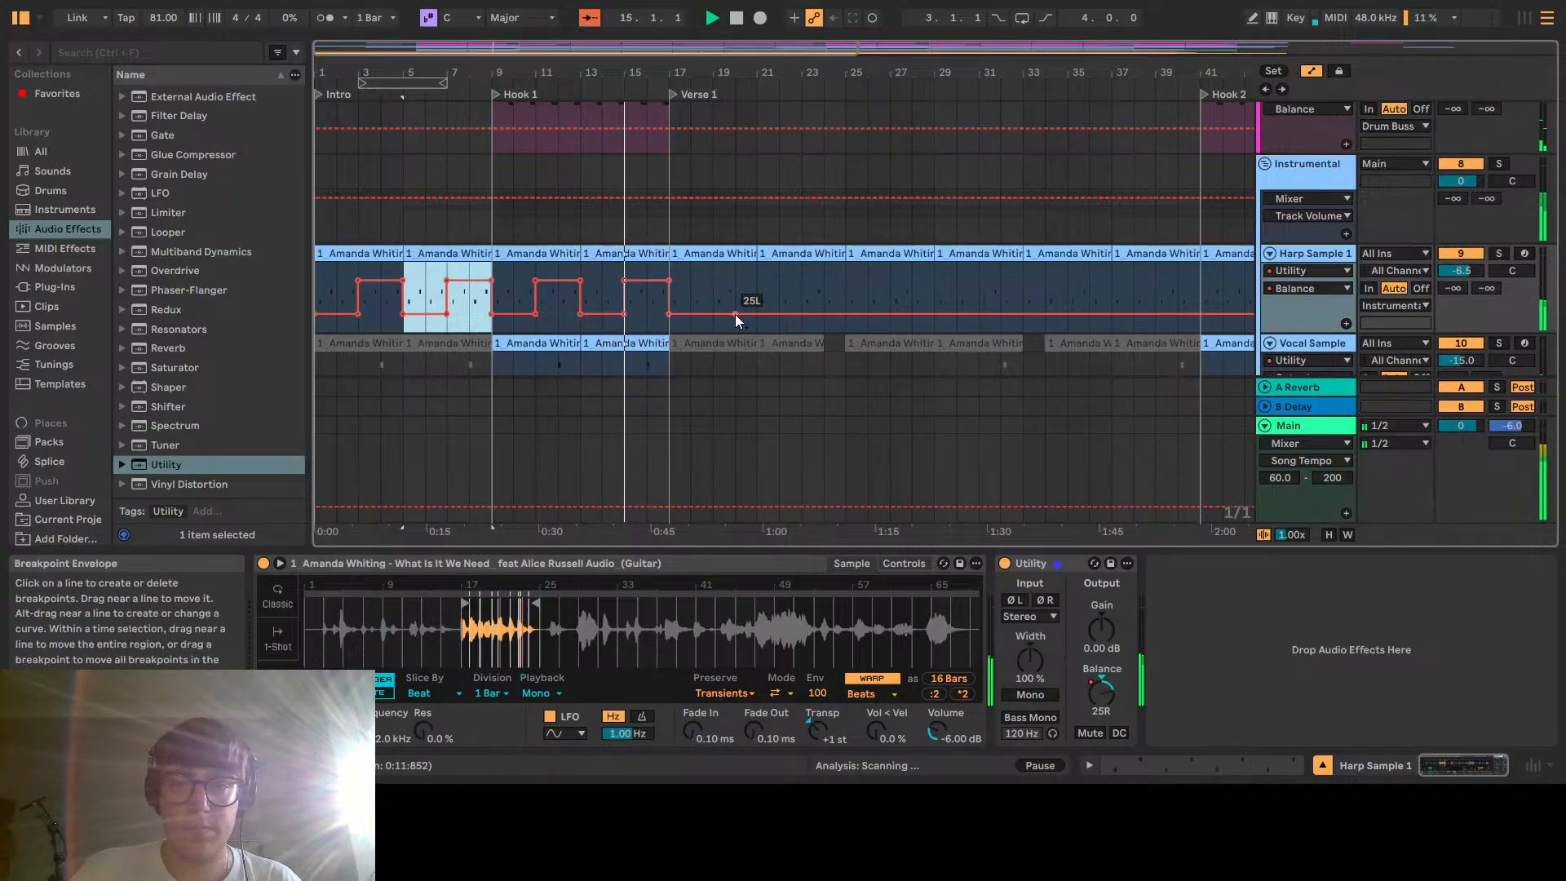
# Pan the harp 25L for bars 17 to 21 and 25R for bars 21 to 25, and repeat this pattern through Verse 1
pyautogui.click(758, 315)
pyautogui.moveTo(767, 314); pyautogui.dragTo(664, 312)
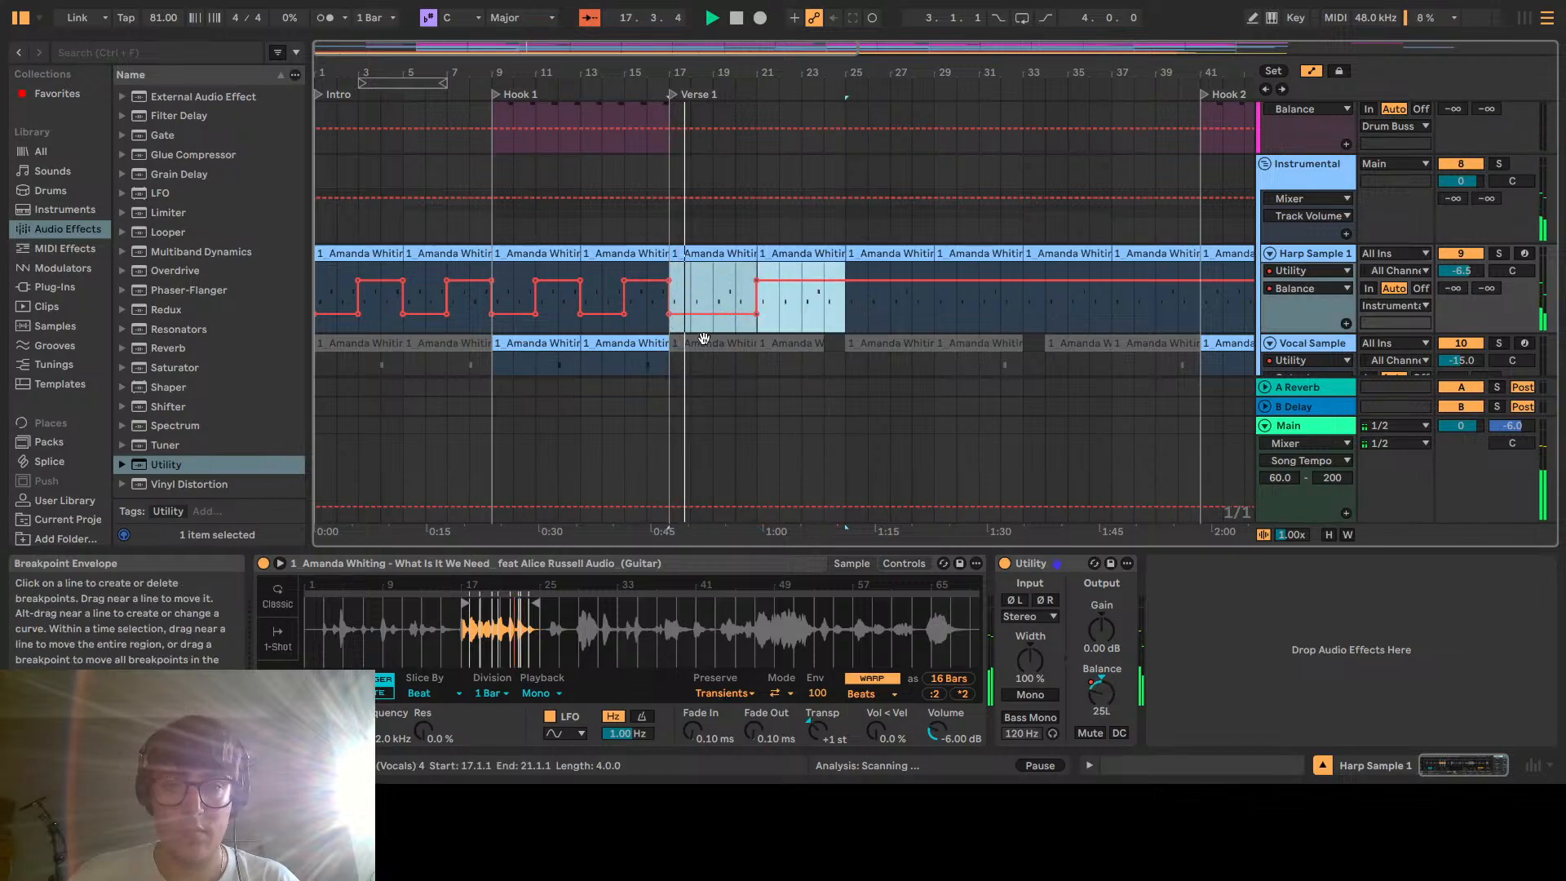
pyautogui.hotkey('ctrl', 'd')
pyautogui.hscroll(3, 720, 355)
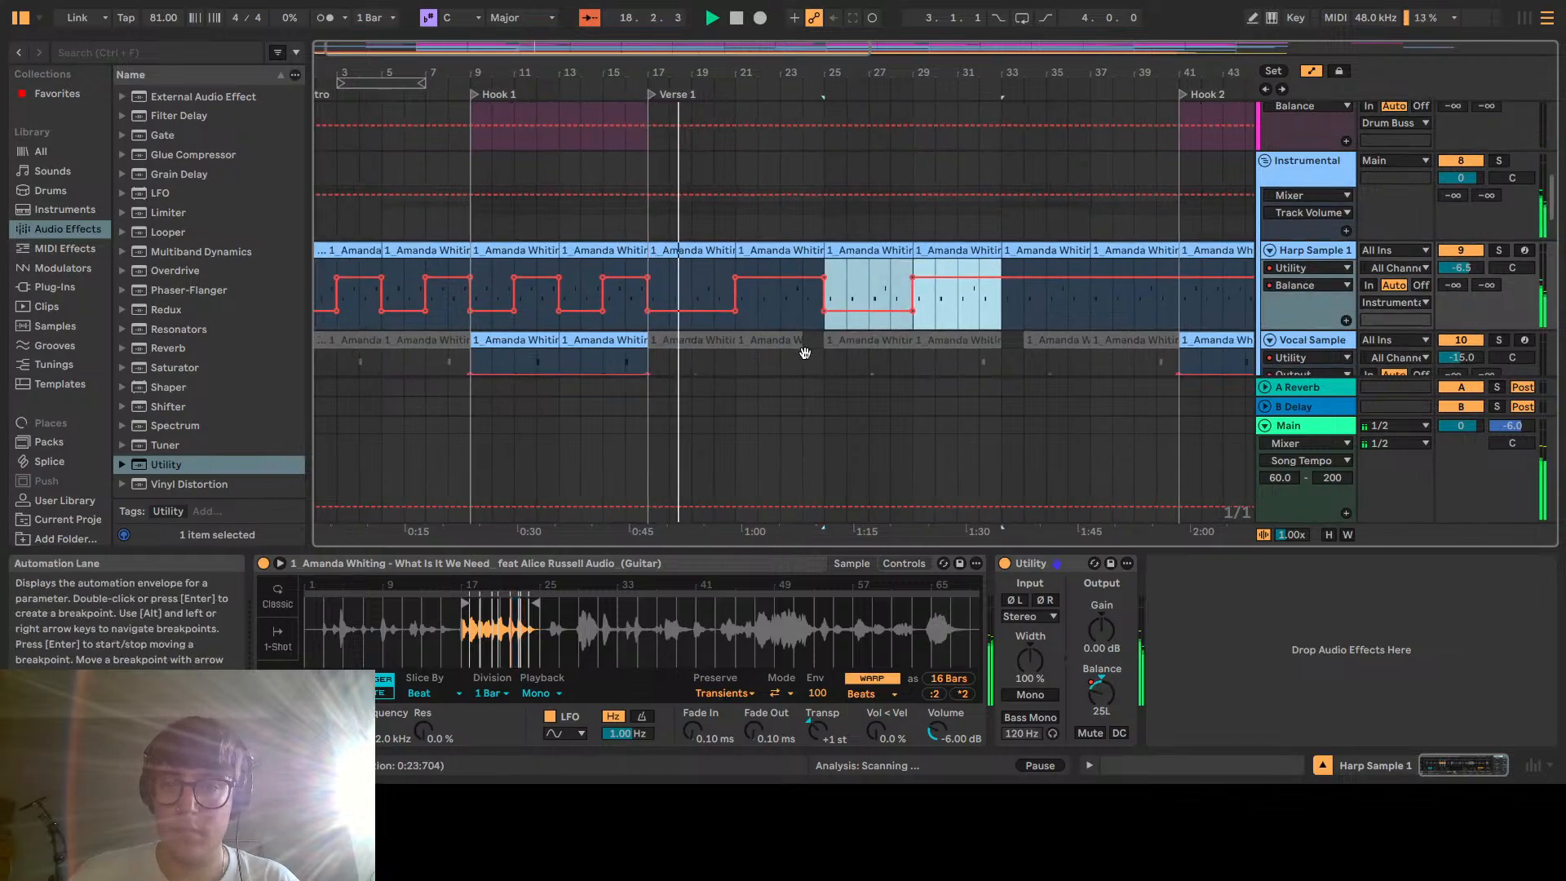
pyautogui.hotkey('ctrl', 'd')
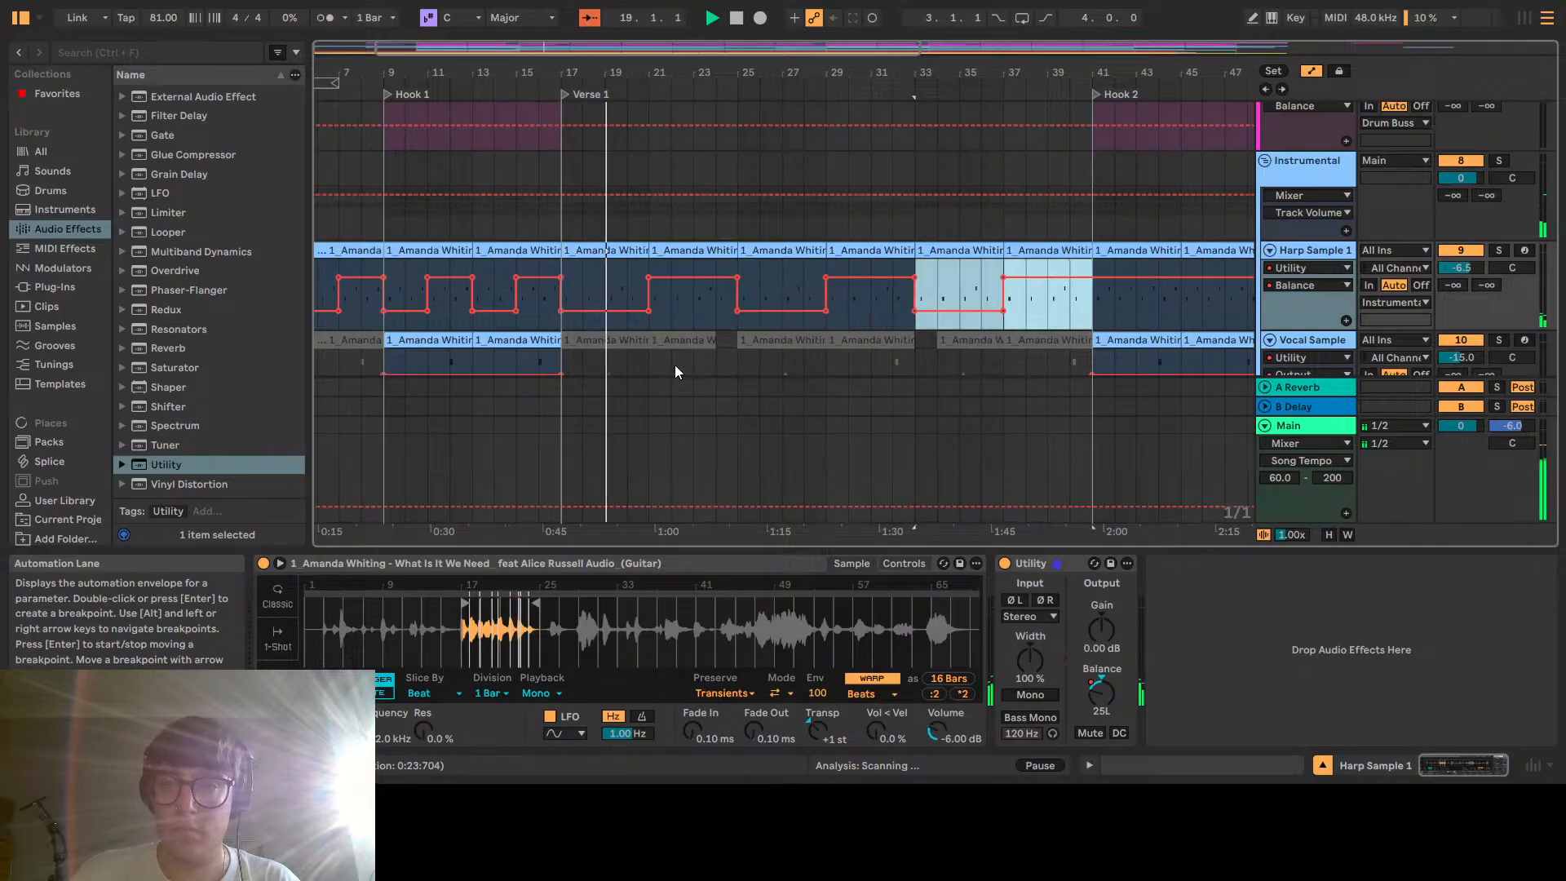
pyautogui.hscroll(-4, 879, 358)
pyautogui.click(487, 245)
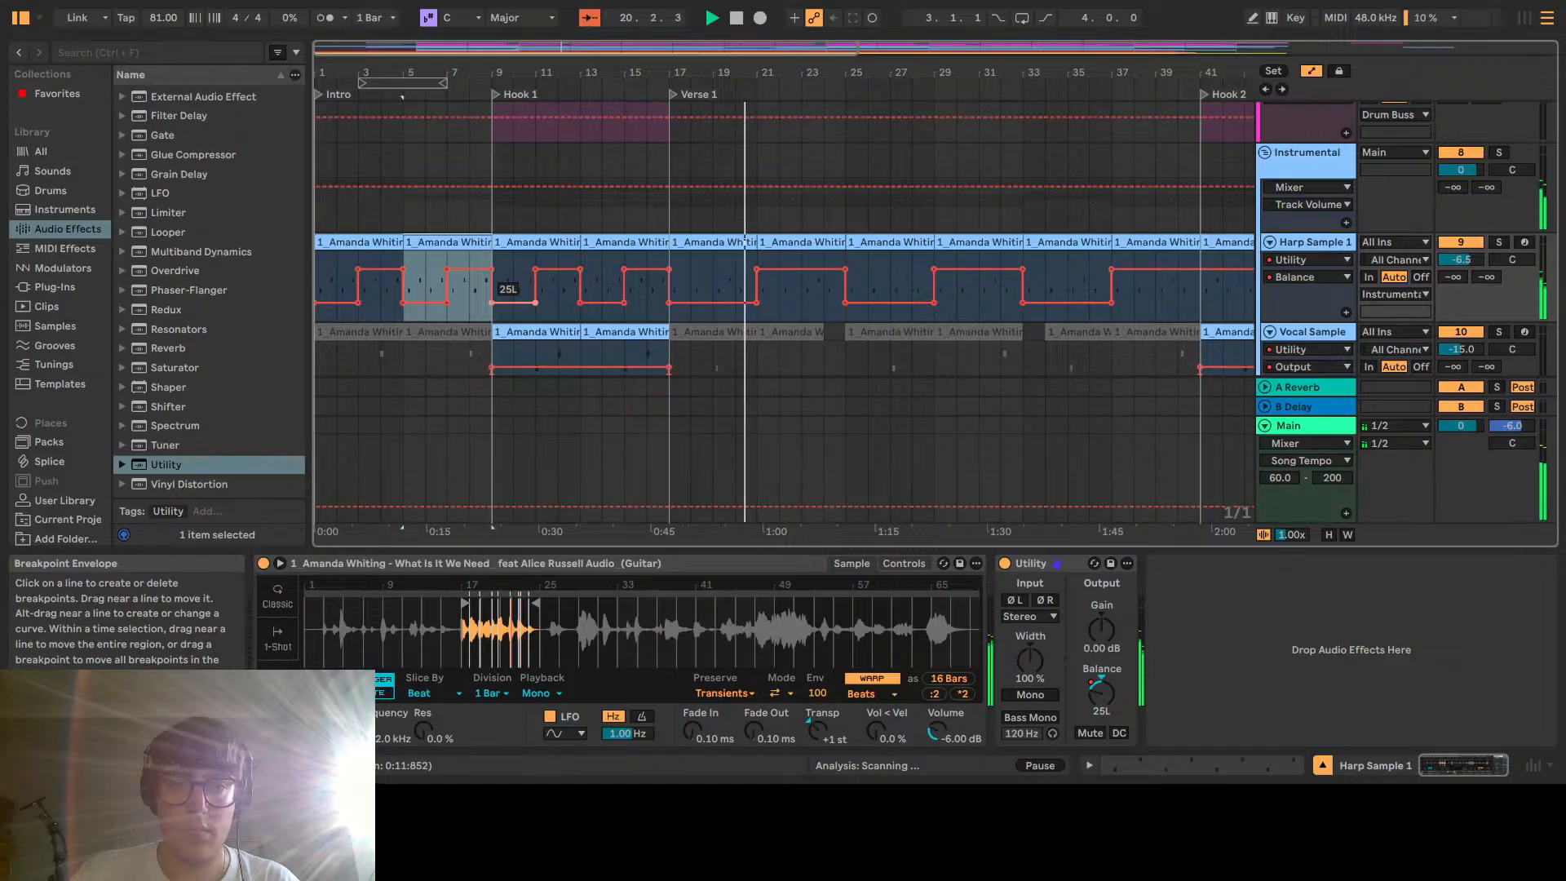
pyautogui.click(492, 269)
pyautogui.hotkey('ctrl', 'z')
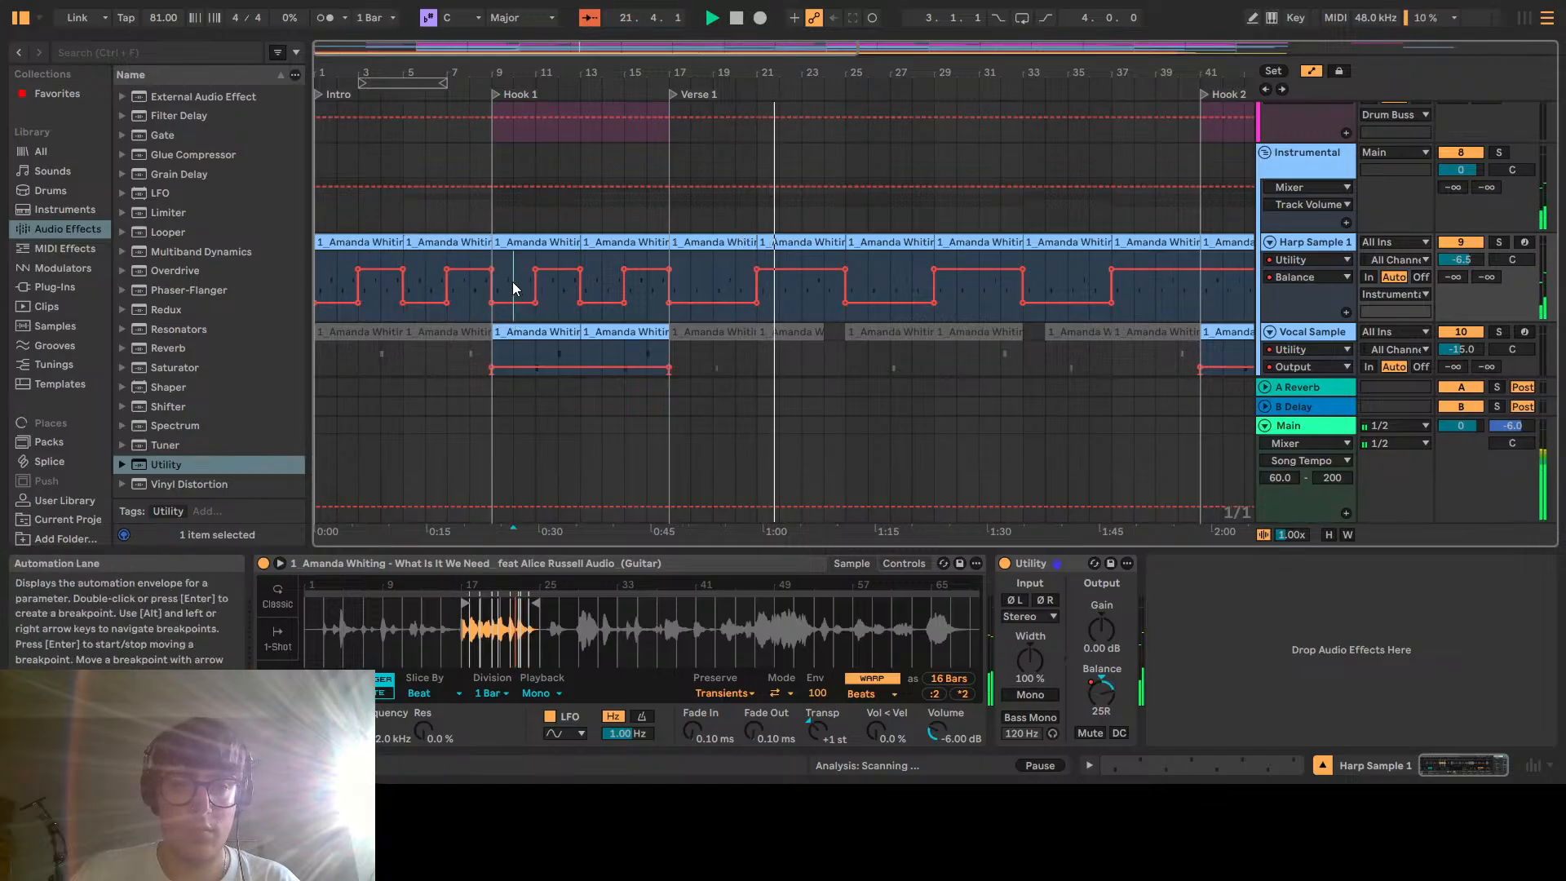
# Copy the harp's Balance automation from Hook 1 (bars 9 to 17) into Hook 2 and Hook 3
pyautogui.moveTo(506, 282); pyautogui.dragTo(598, 293)
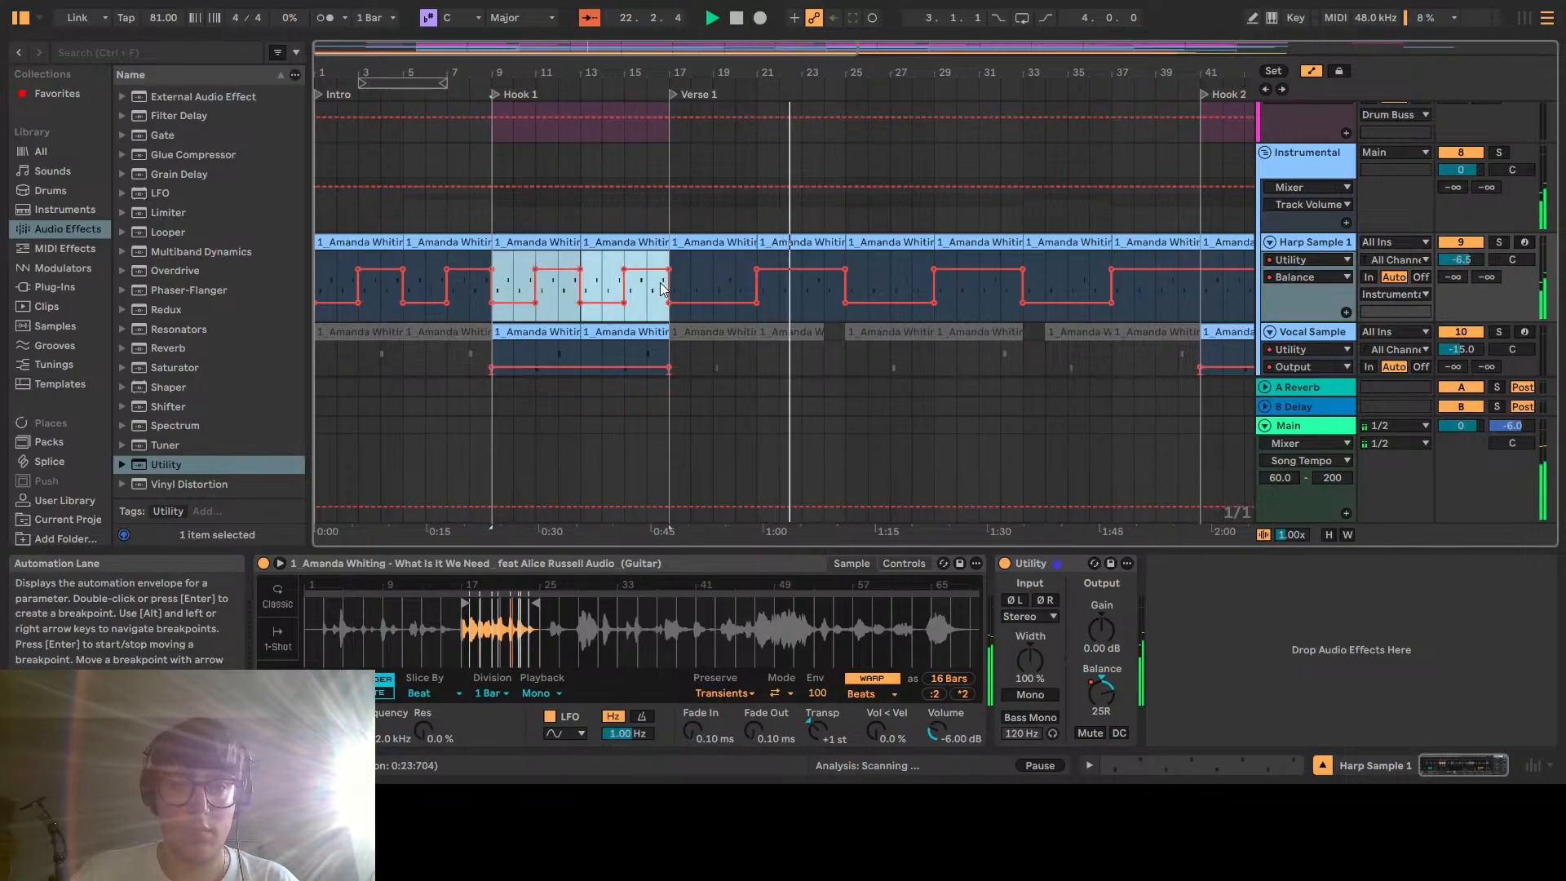
pyautogui.hscroll(5, 856, 302)
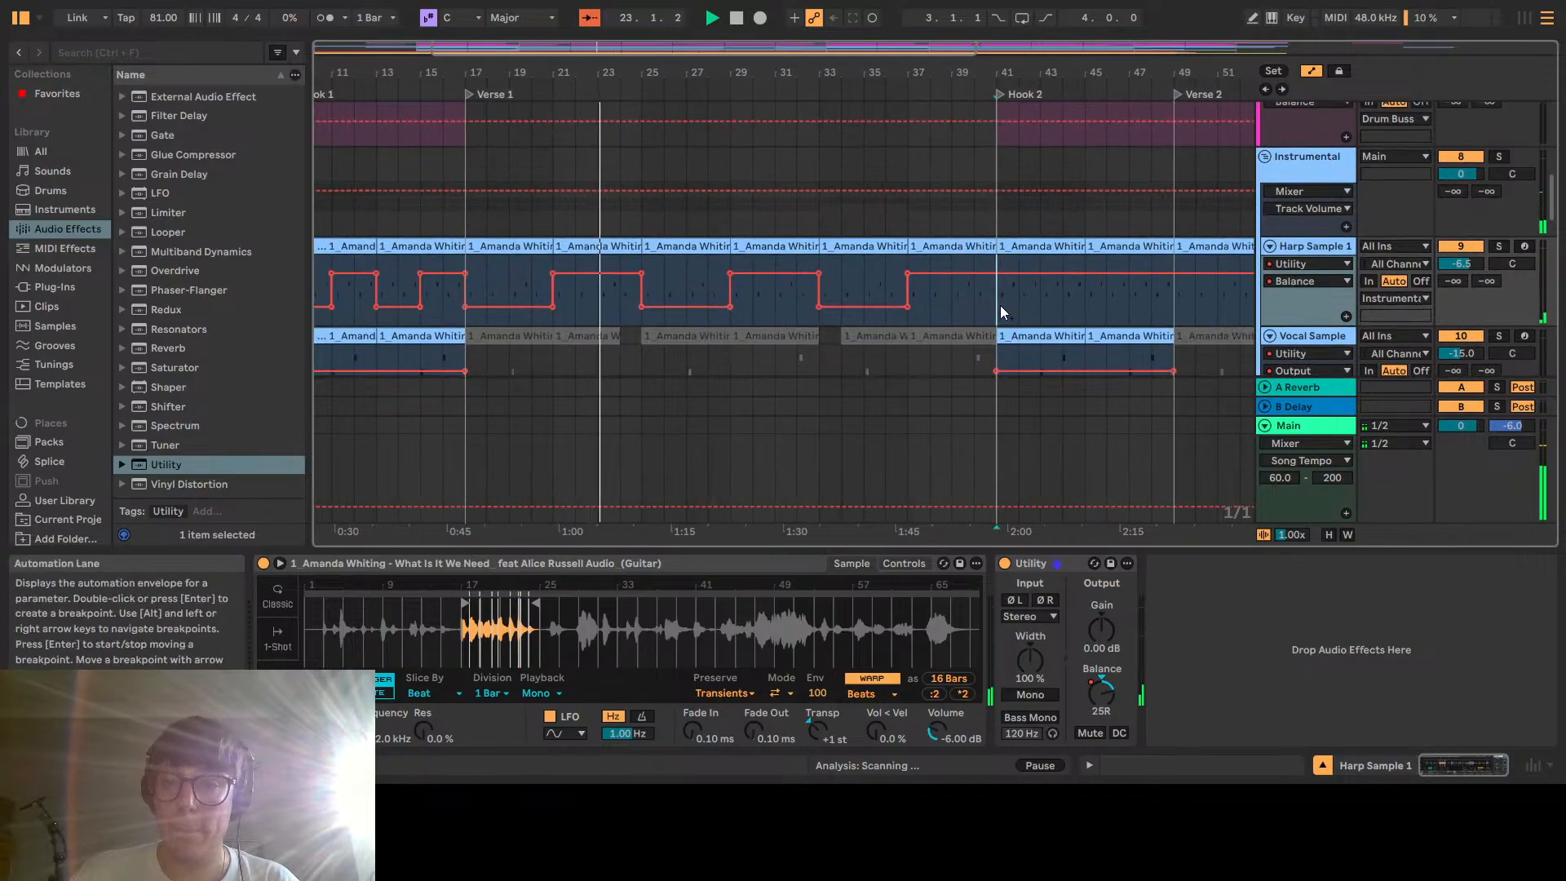
pyautogui.moveTo(996, 314); pyautogui.dragTo(1175, 314)
pyautogui.hscroll(15, 898, 294)
pyautogui.click(851, 287)
pyautogui.hotkey('ctrl', 'v')
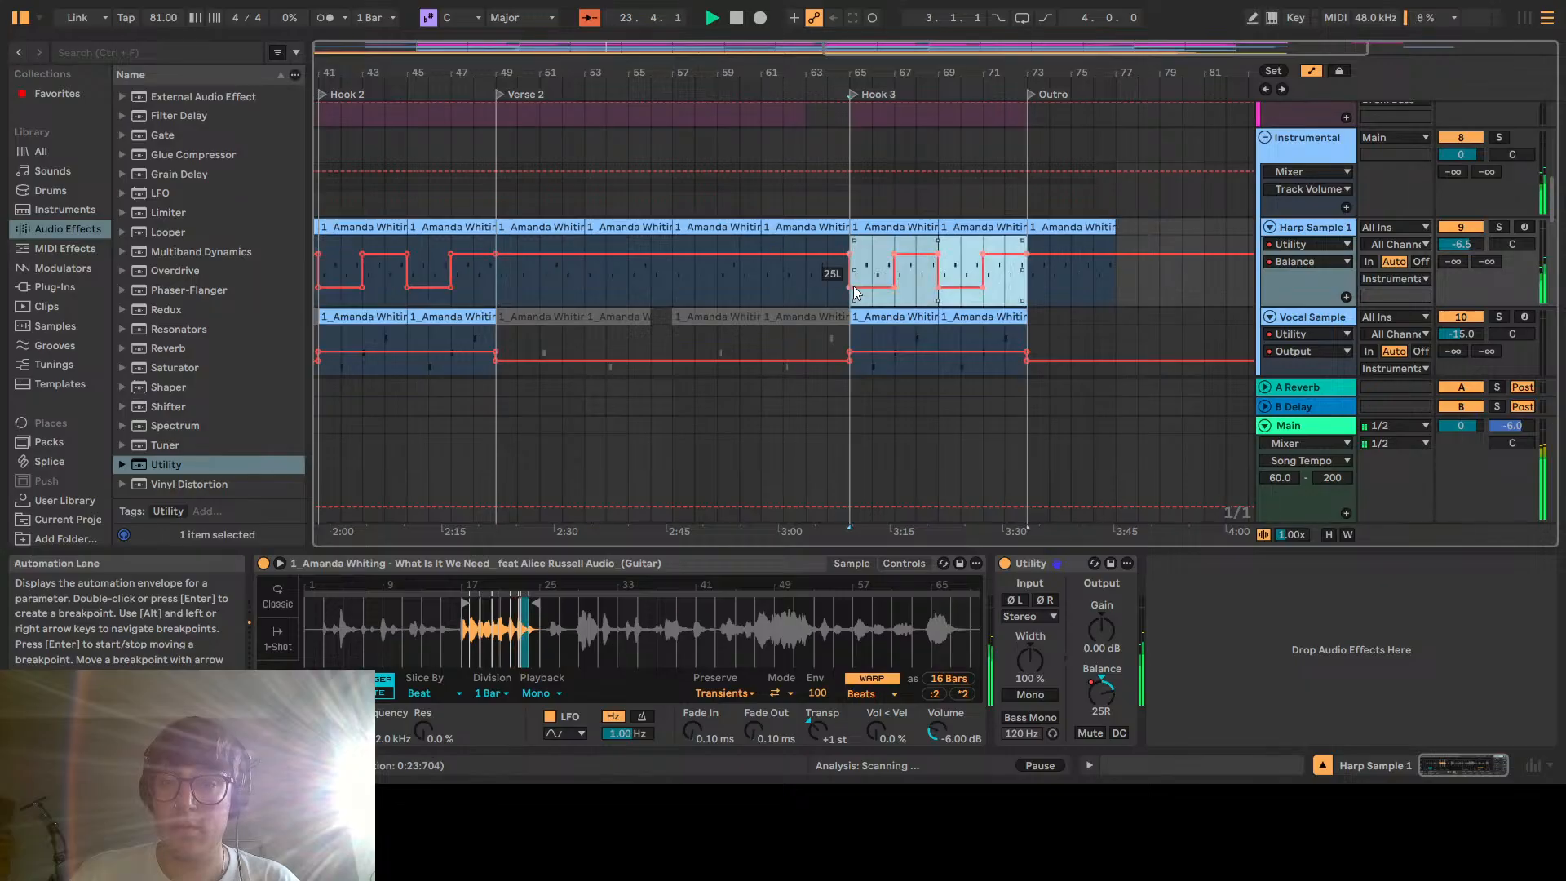
# Duplicate the harp's Balance automation of bars 69 to 73 into the Outro
pyautogui.click(947, 432)
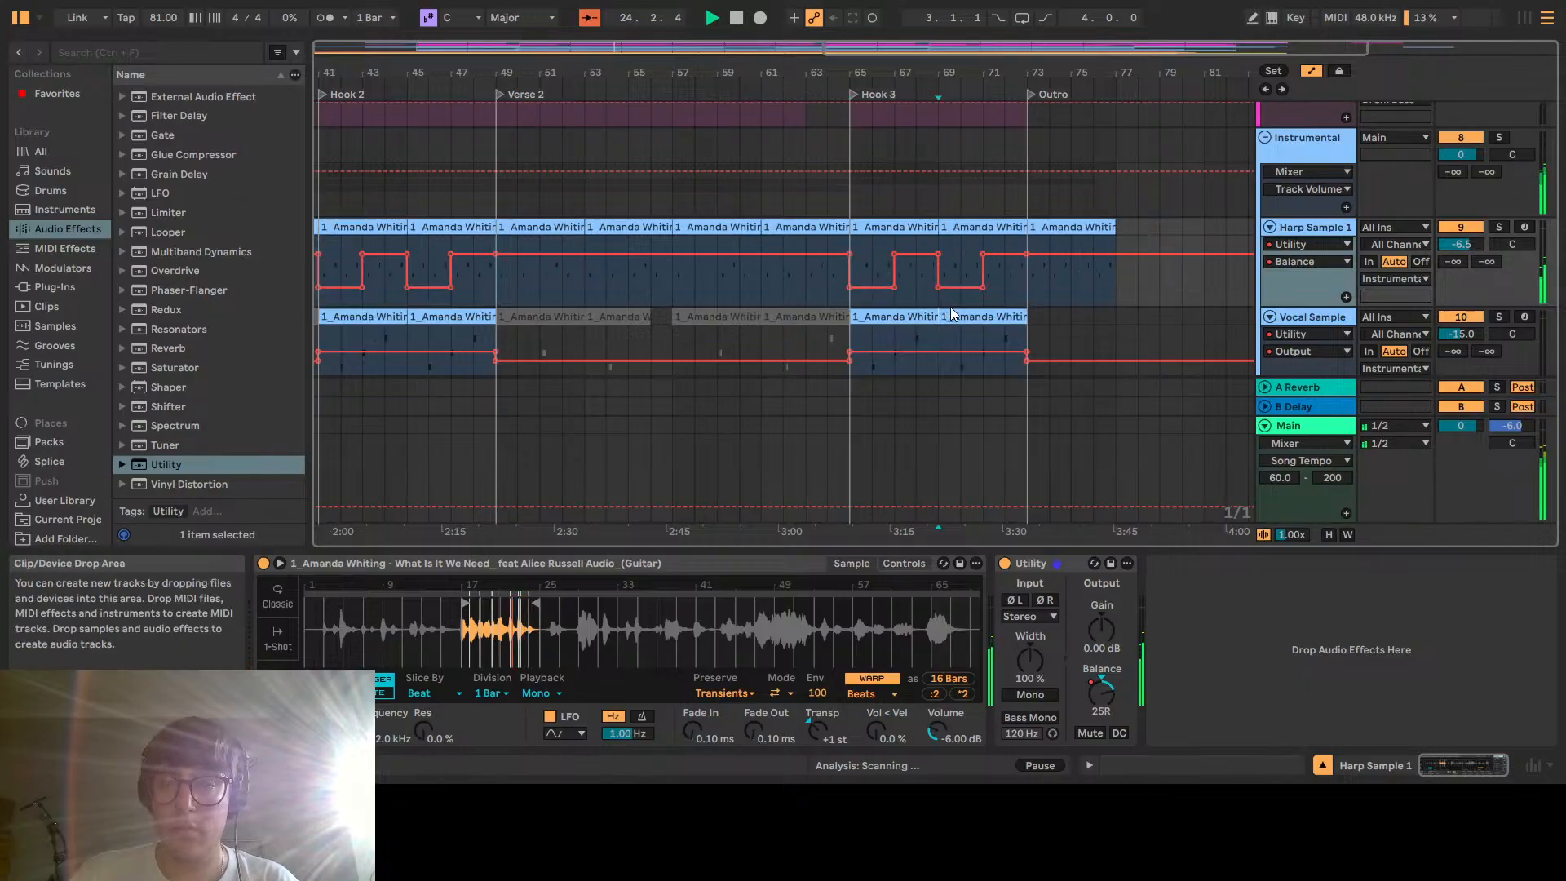
pyautogui.click(946, 335)
pyautogui.moveTo(945, 292); pyautogui.dragTo(1027, 244)
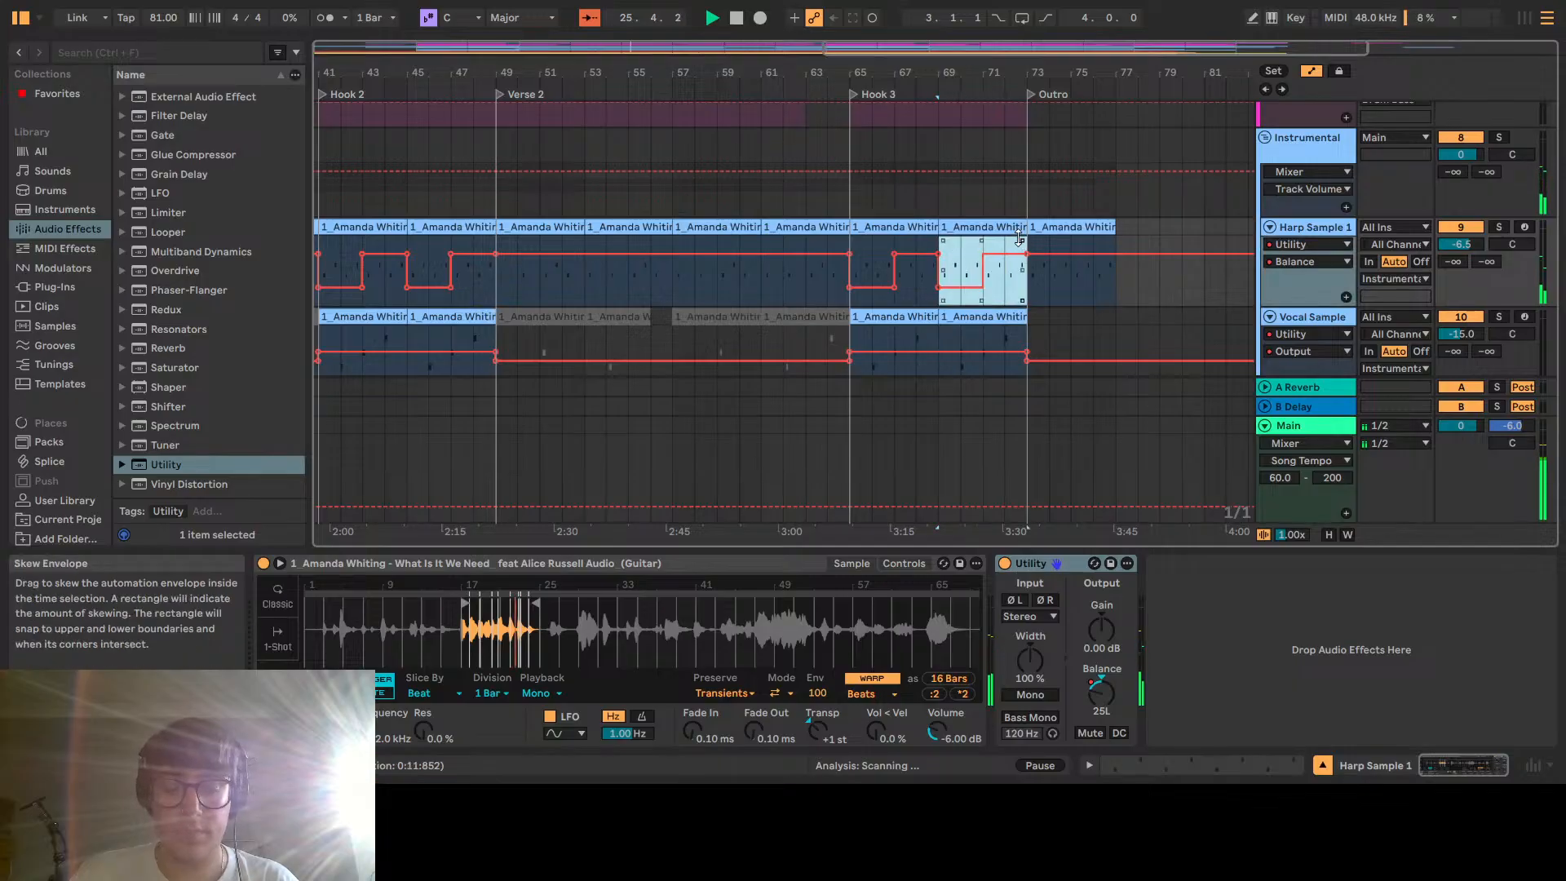
pyautogui.hotkey('ctrl', 'd')
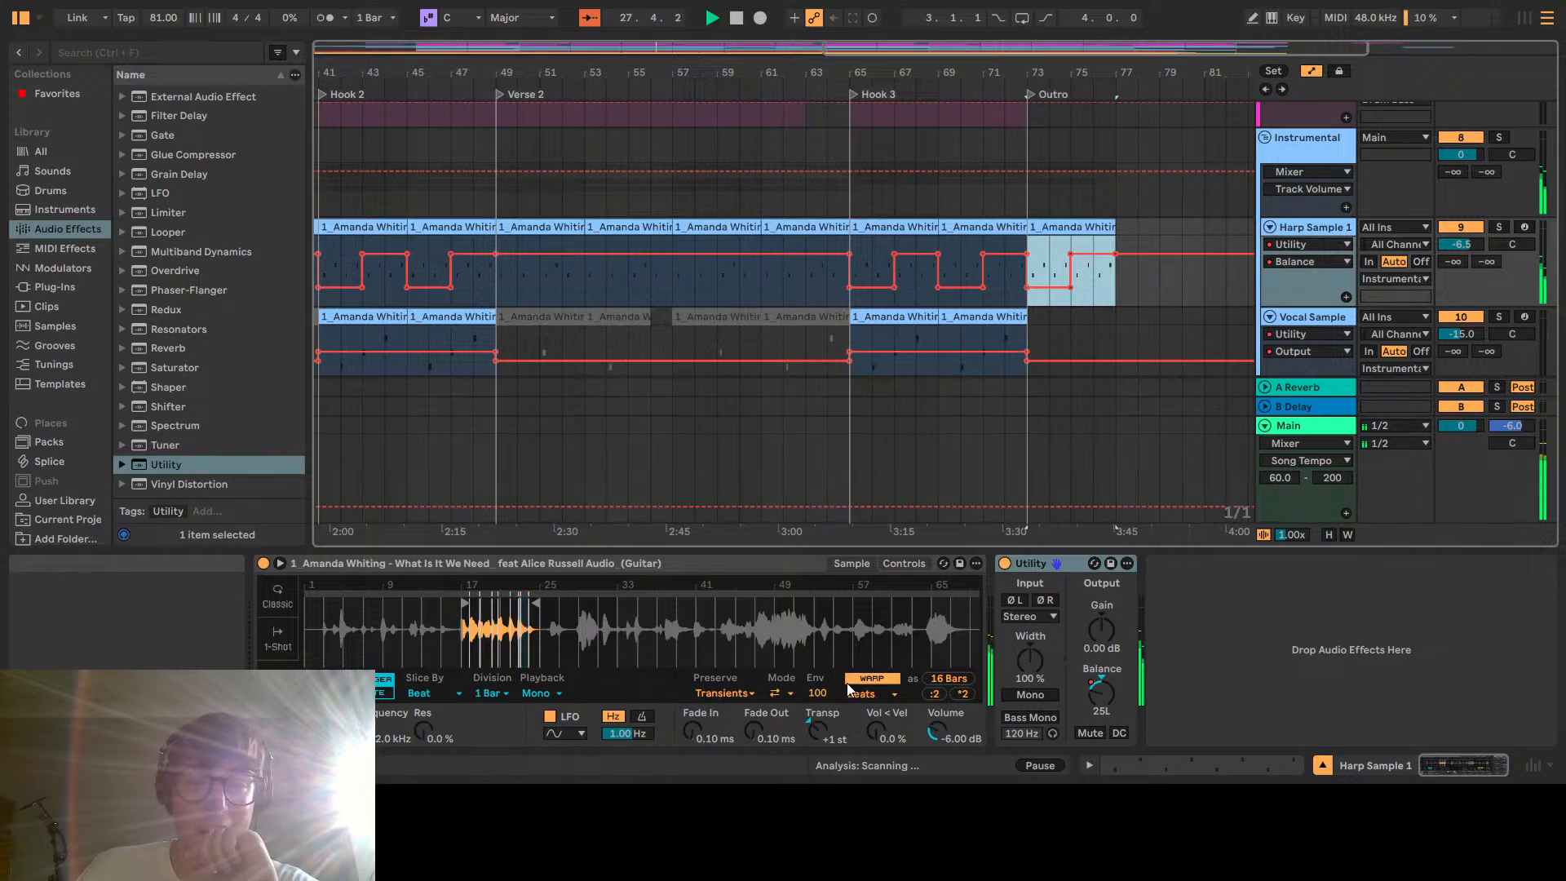
# Copy the harp's Balance automation of bars 17 to 25 and repeat it through Verse 2
pyautogui.hscroll(-10, 930, 374)
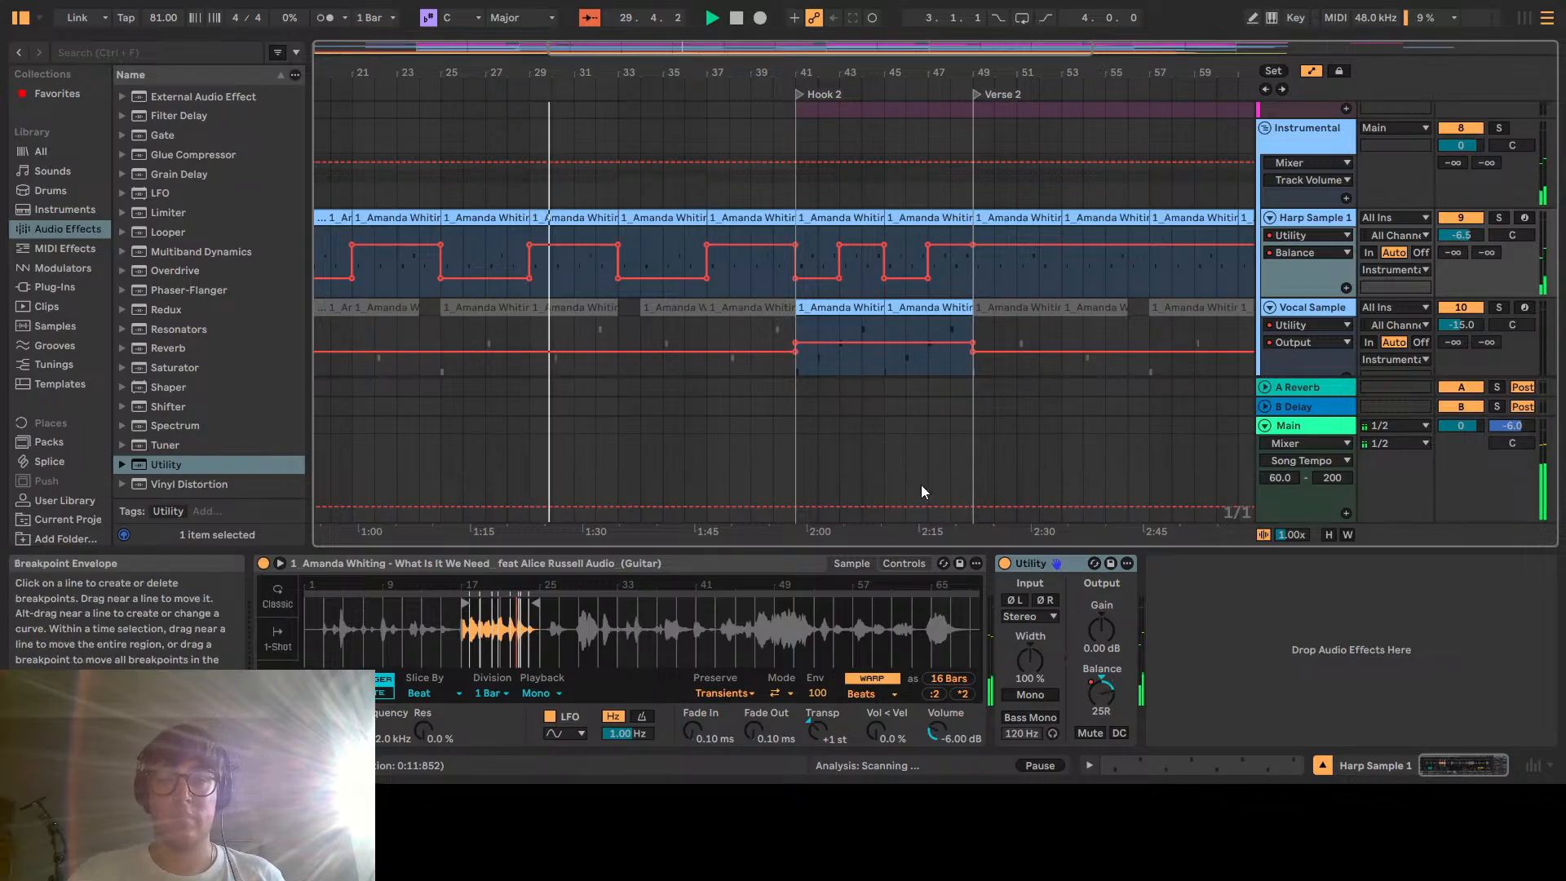
pyautogui.moveTo(693, 318); pyautogui.dragTo(896, 325)
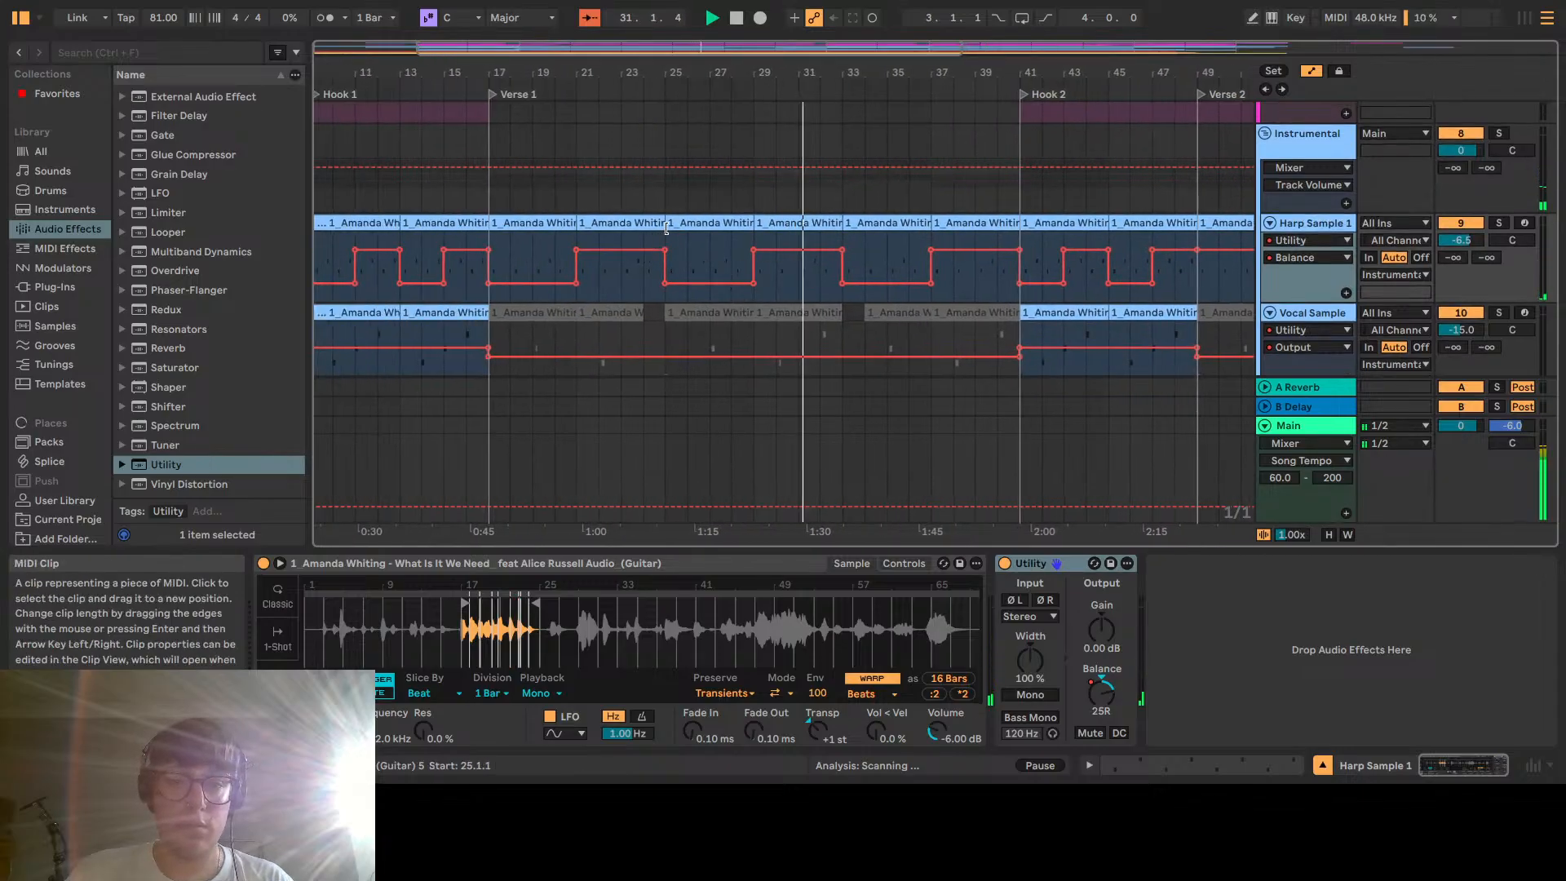
pyautogui.click(661, 301)
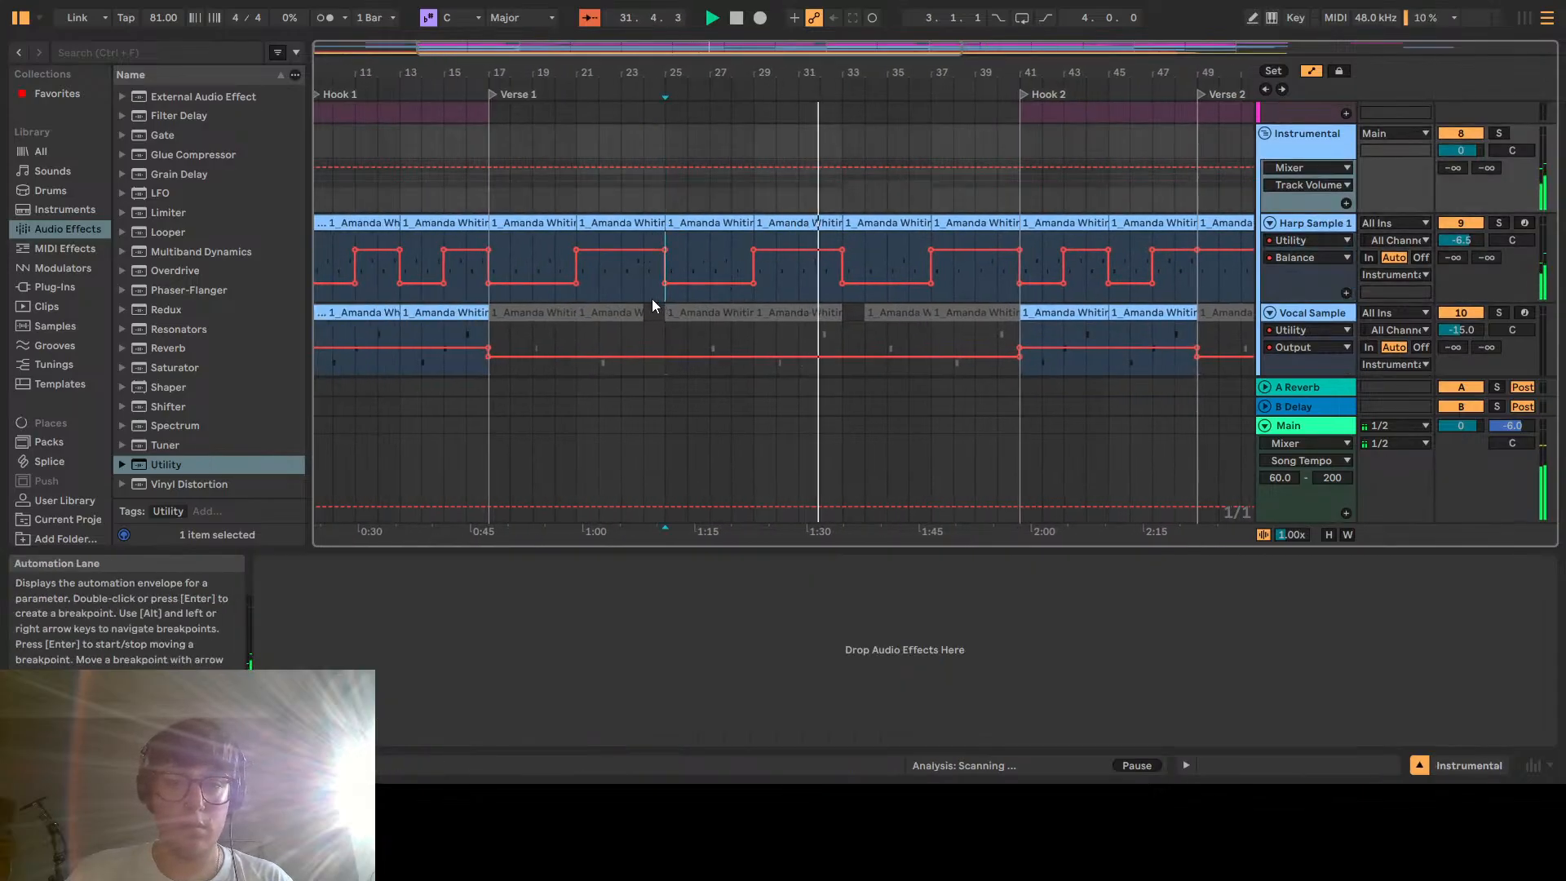
pyautogui.moveTo(659, 300); pyautogui.dragTo(492, 299)
pyautogui.moveTo(980, 295); pyautogui.dragTo(768, 304)
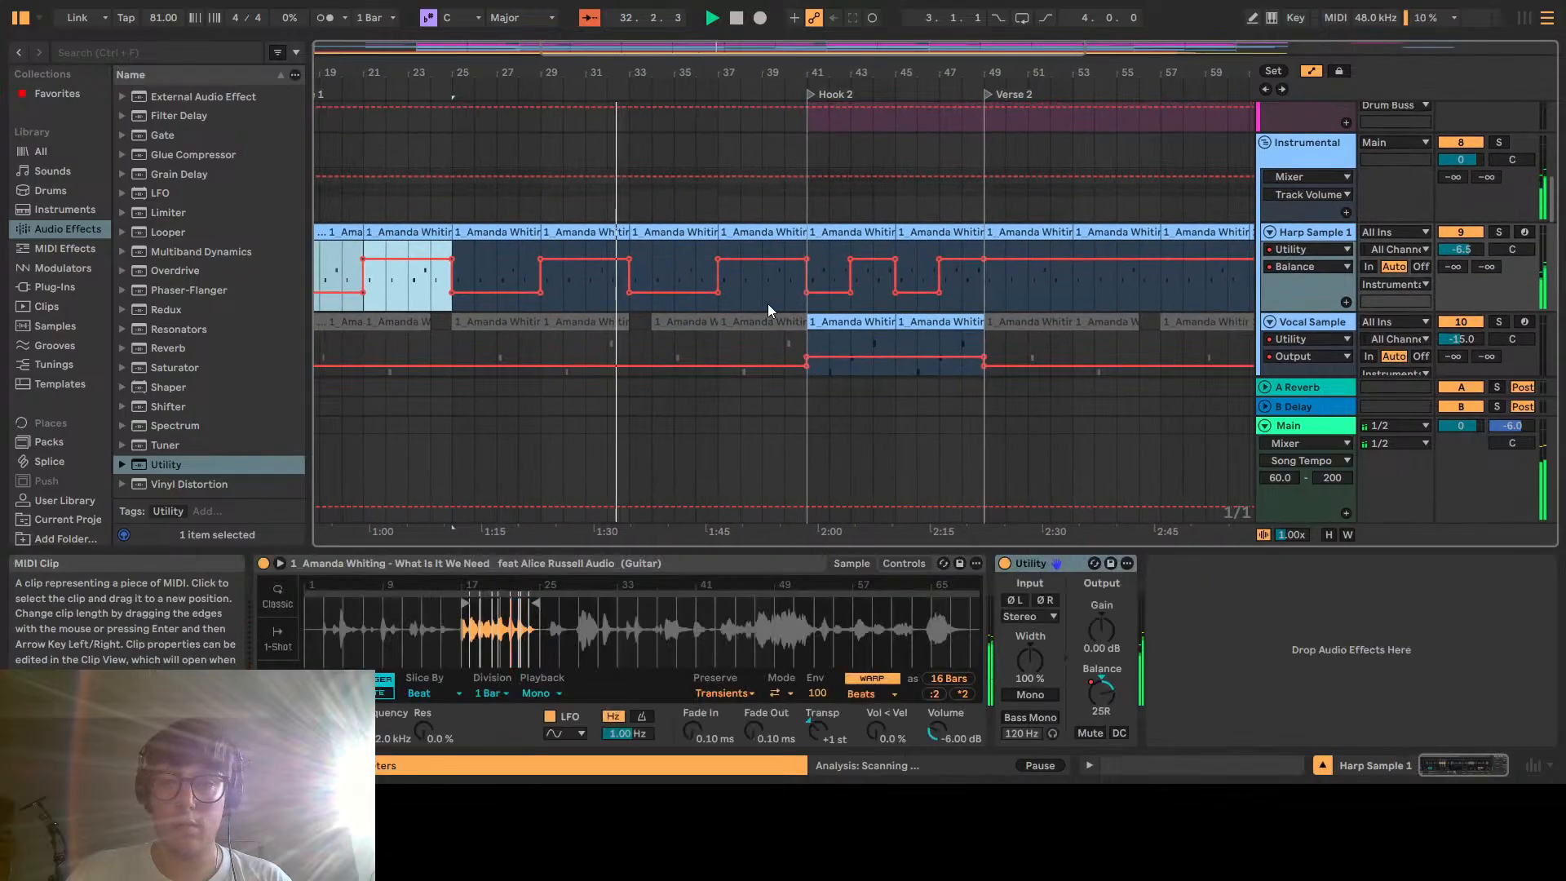
pyautogui.click(986, 300)
pyautogui.moveTo(985, 300); pyautogui.dragTo(662, 305)
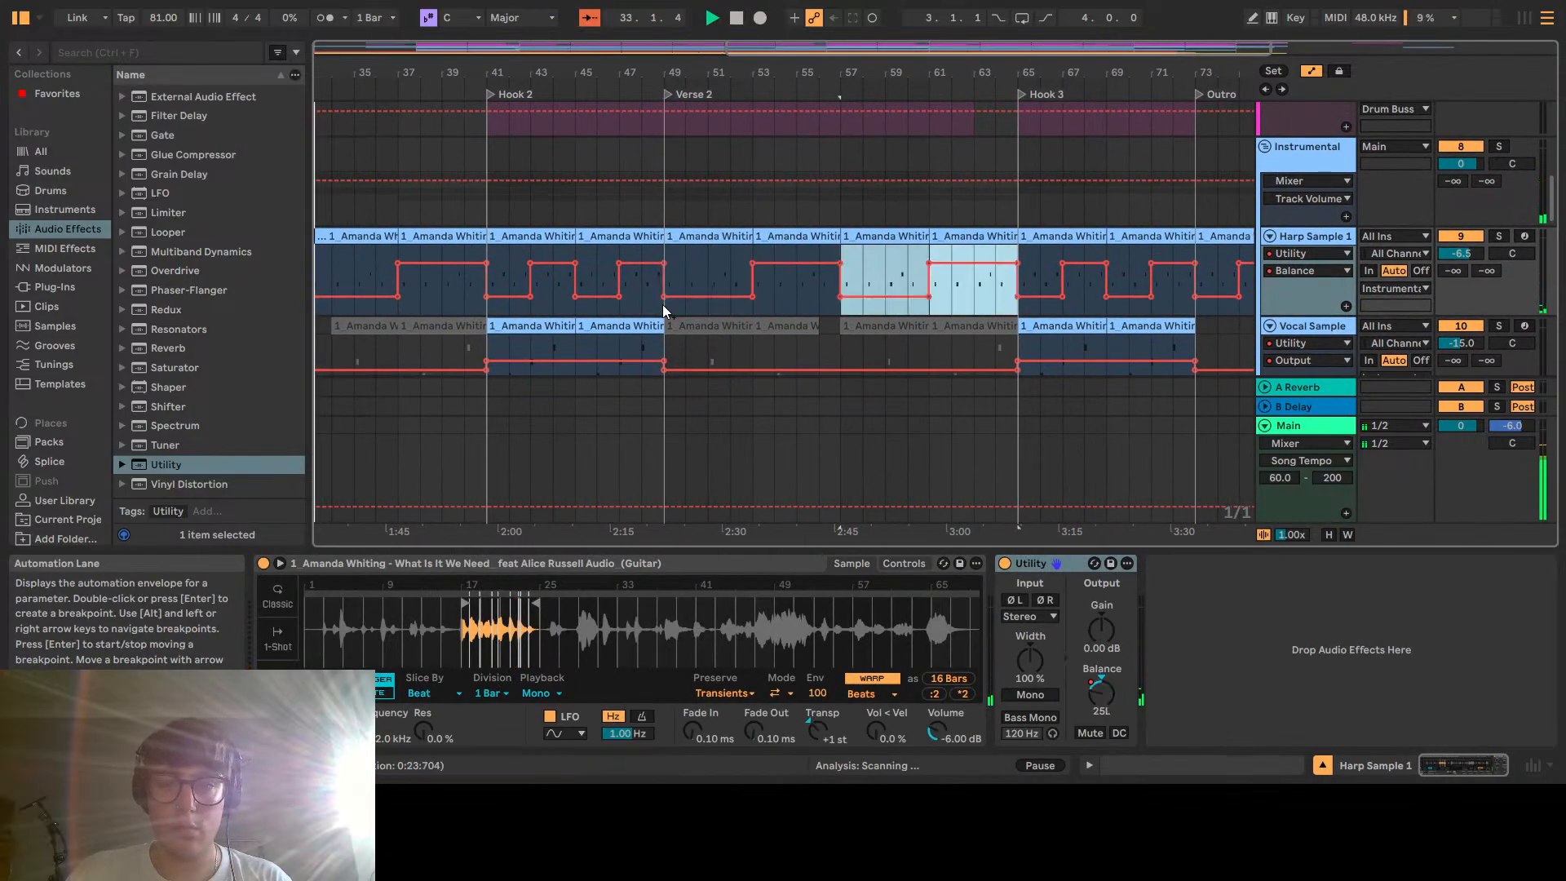
# Hide the automation lanes and examine the clips and devices of the Keys 2 and Ear Candy tracks
pyautogui.click(735, 194)
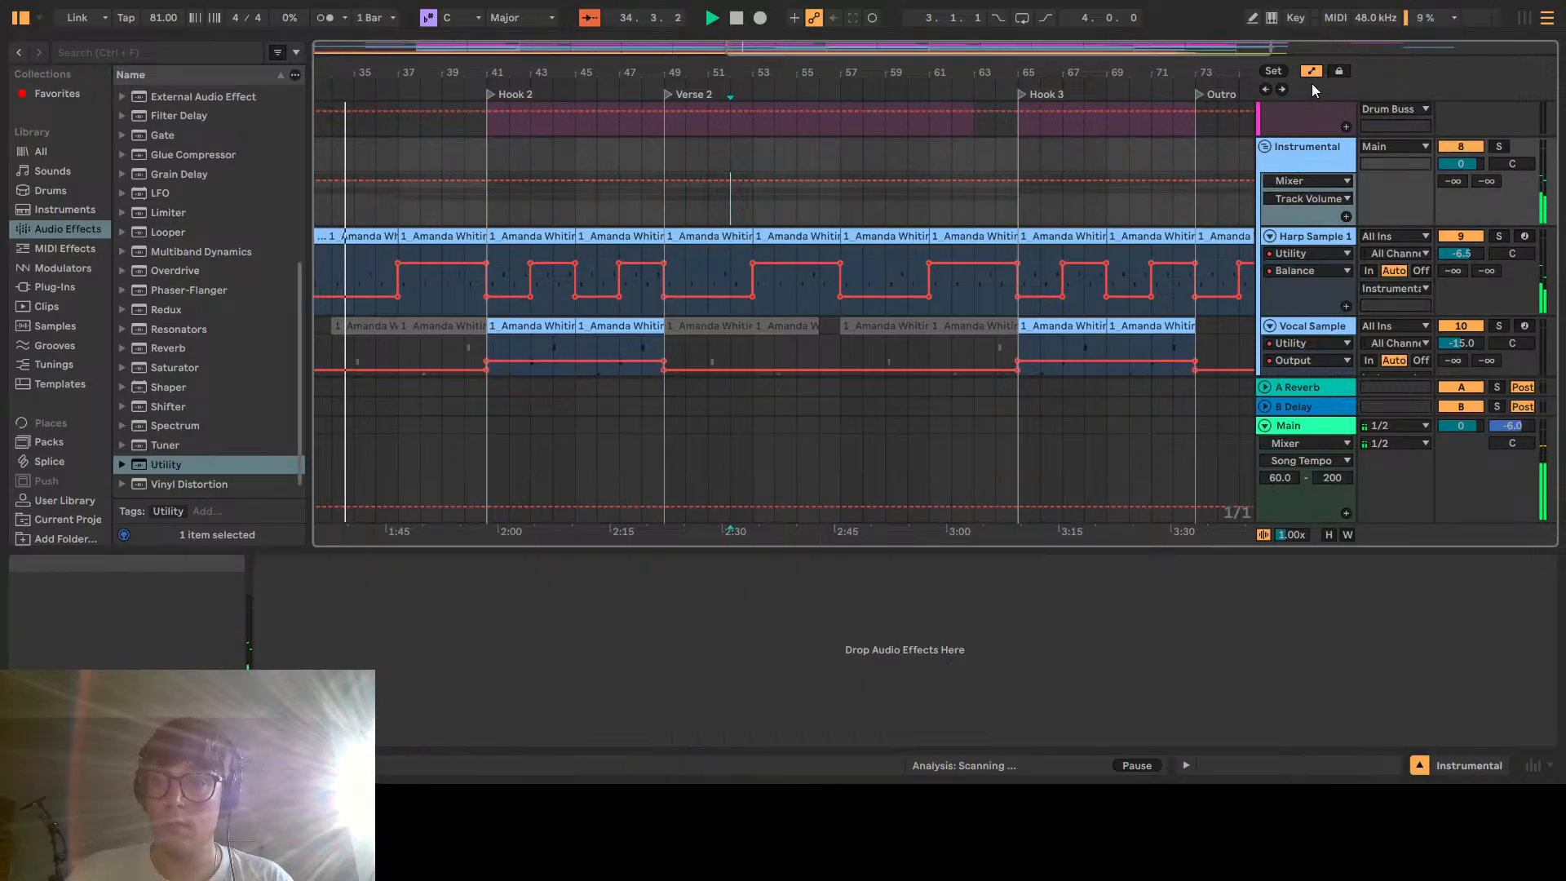
pyautogui.scroll(-5, 619, 400)
pyautogui.hscroll(-5, 766, 334)
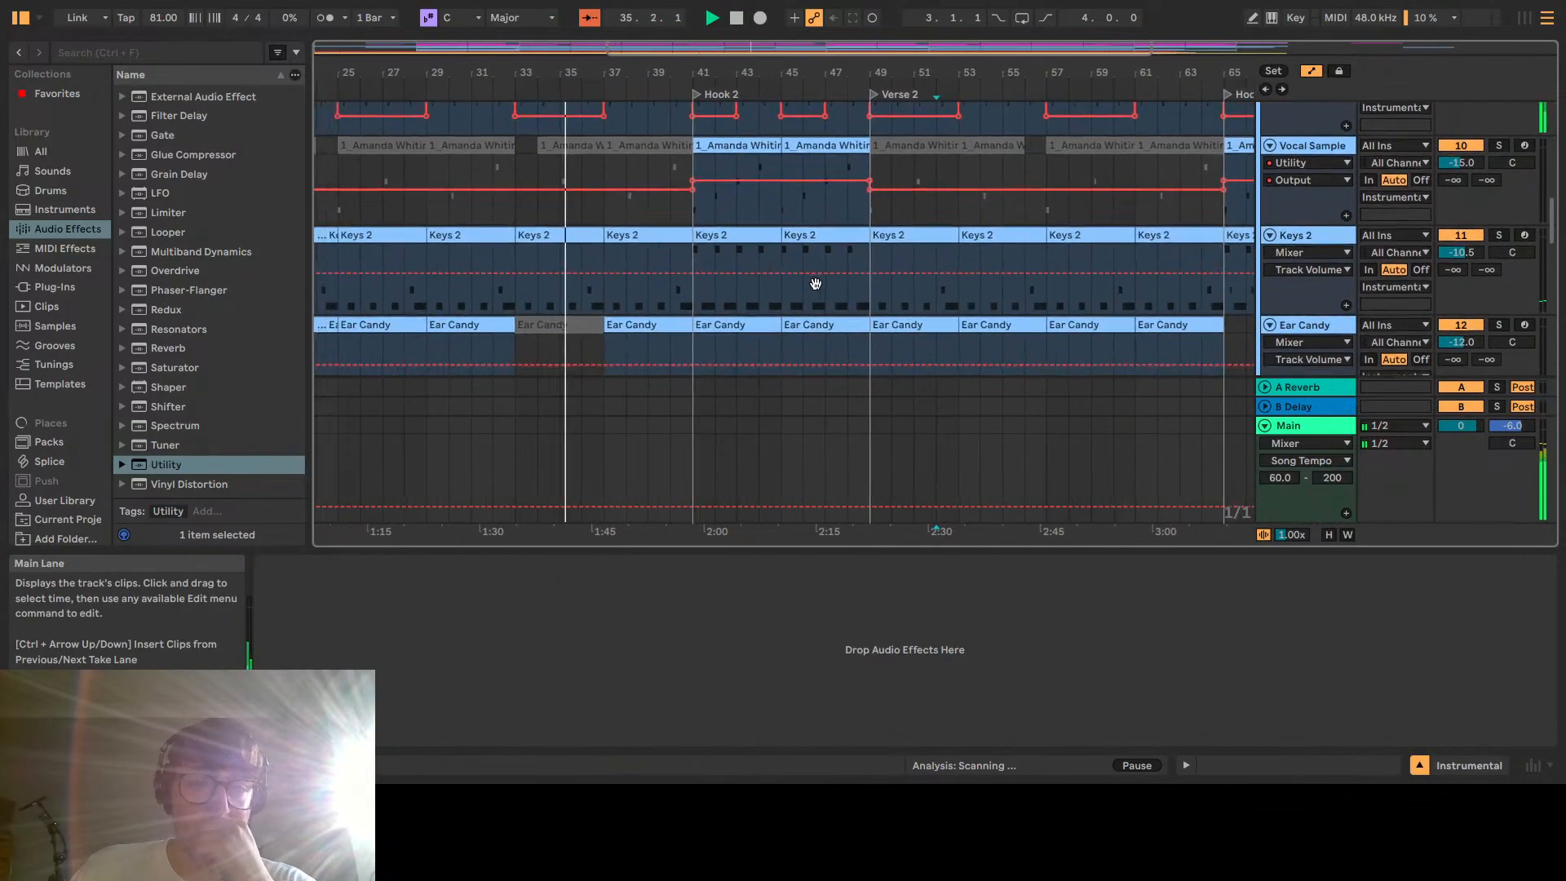
pyautogui.click(1302, 74)
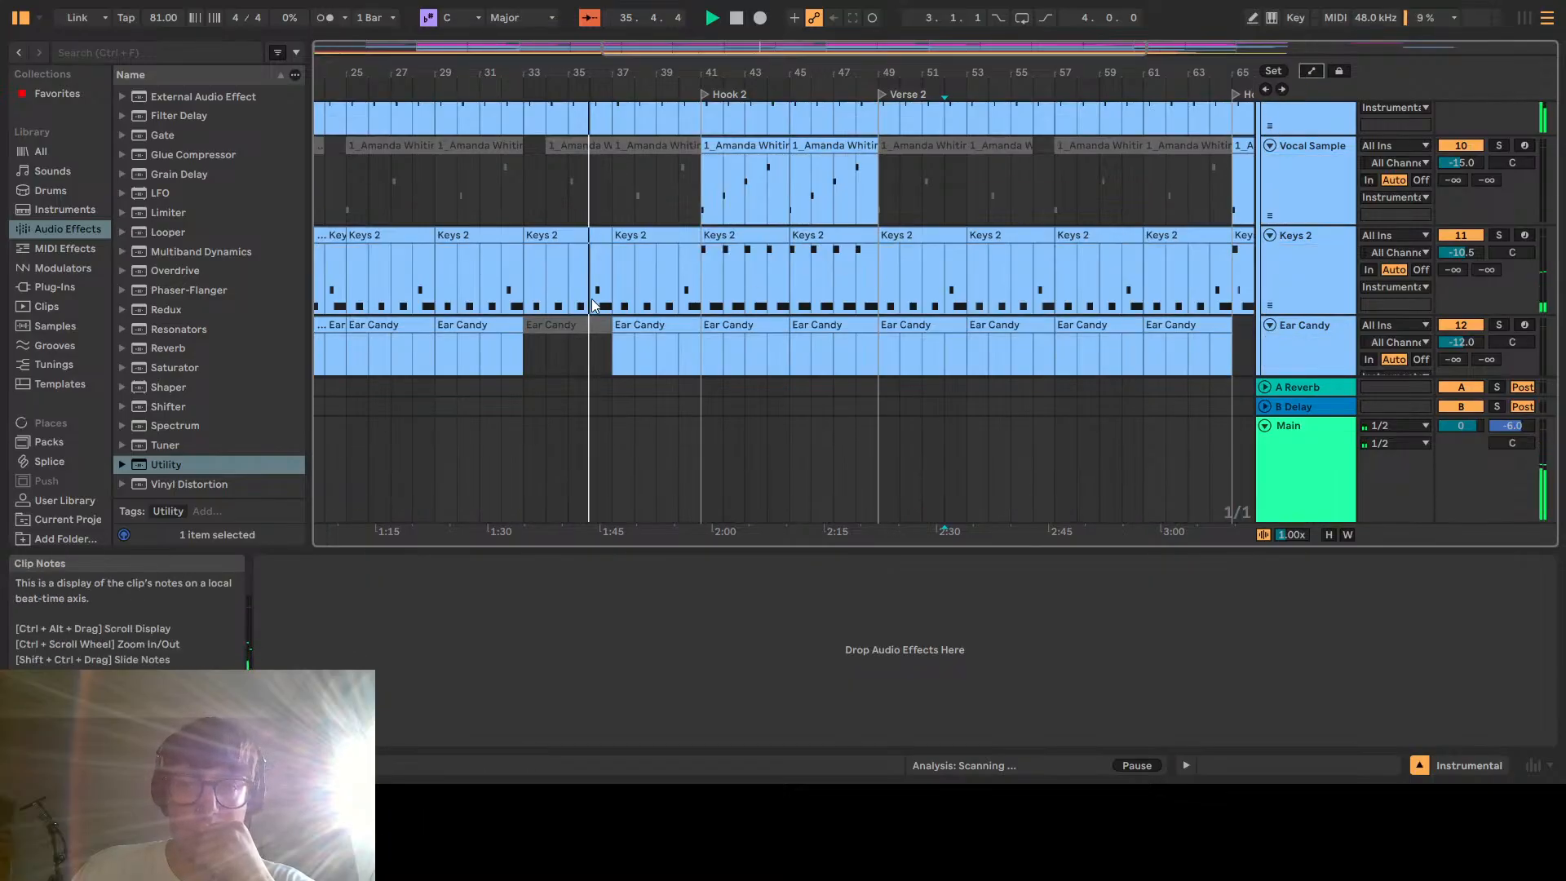
pyautogui.hscroll(-7, 734, 302)
pyautogui.hscroll(-5, 897, 309)
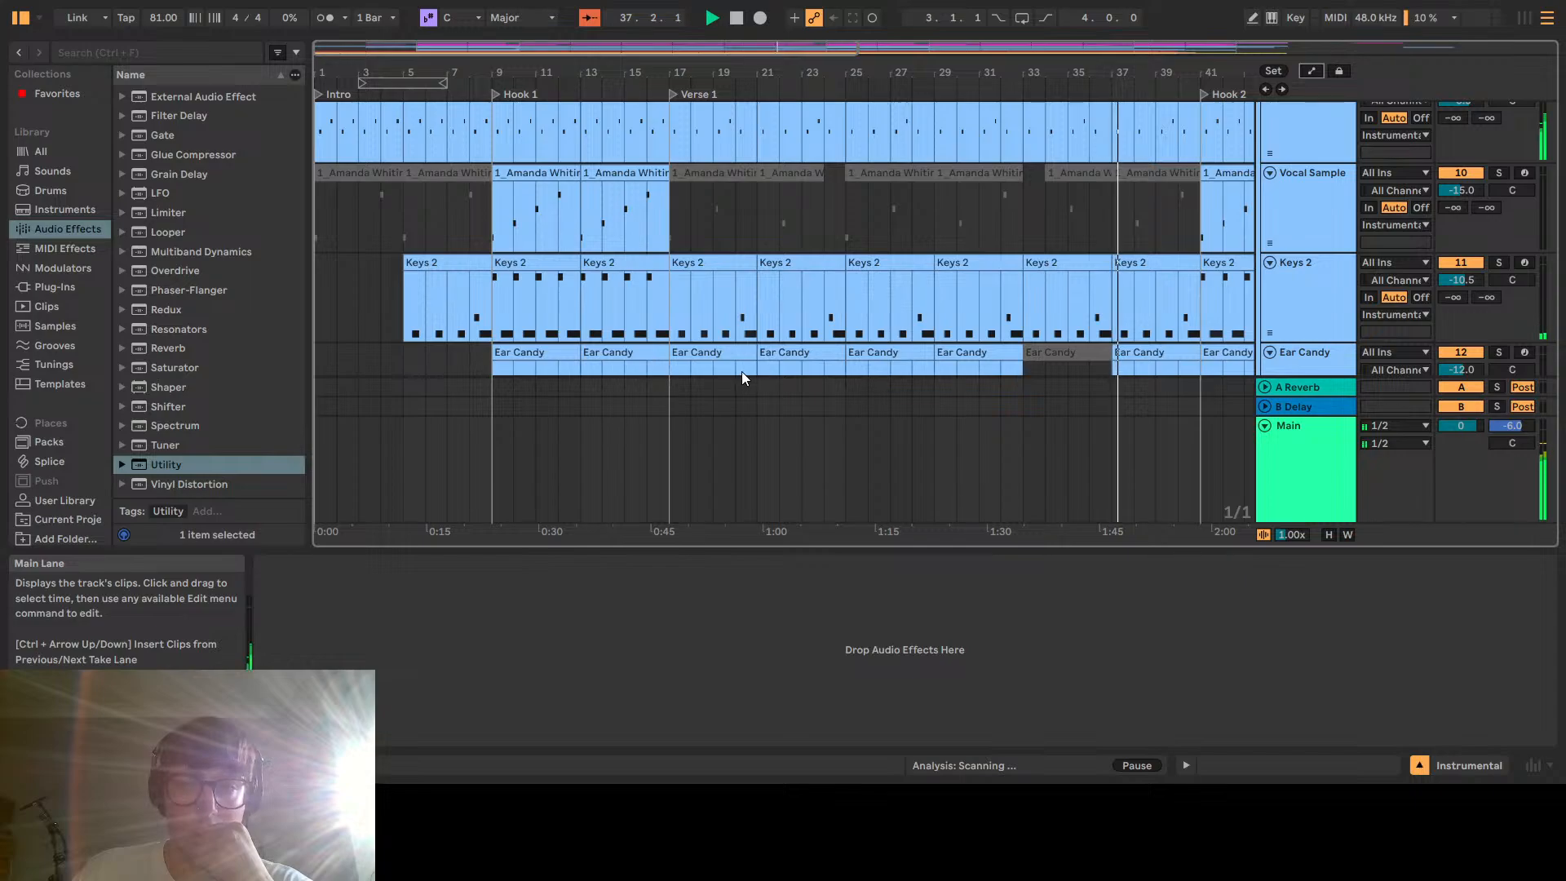
pyautogui.scroll(-2, 729, 298)
pyautogui.scroll(-1, 726, 299)
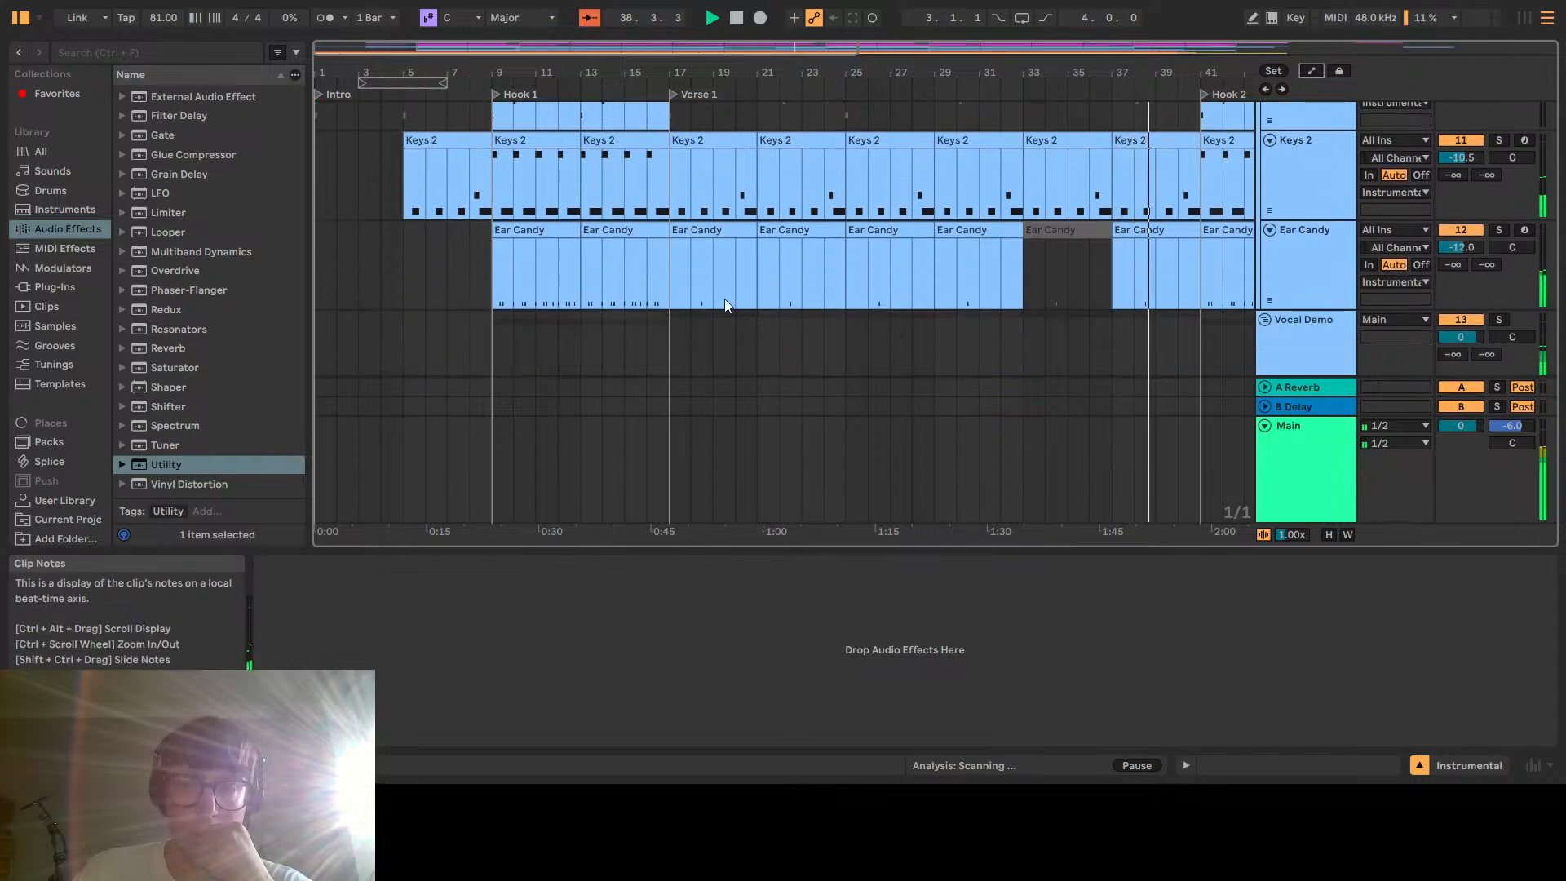
pyautogui.click(1308, 159)
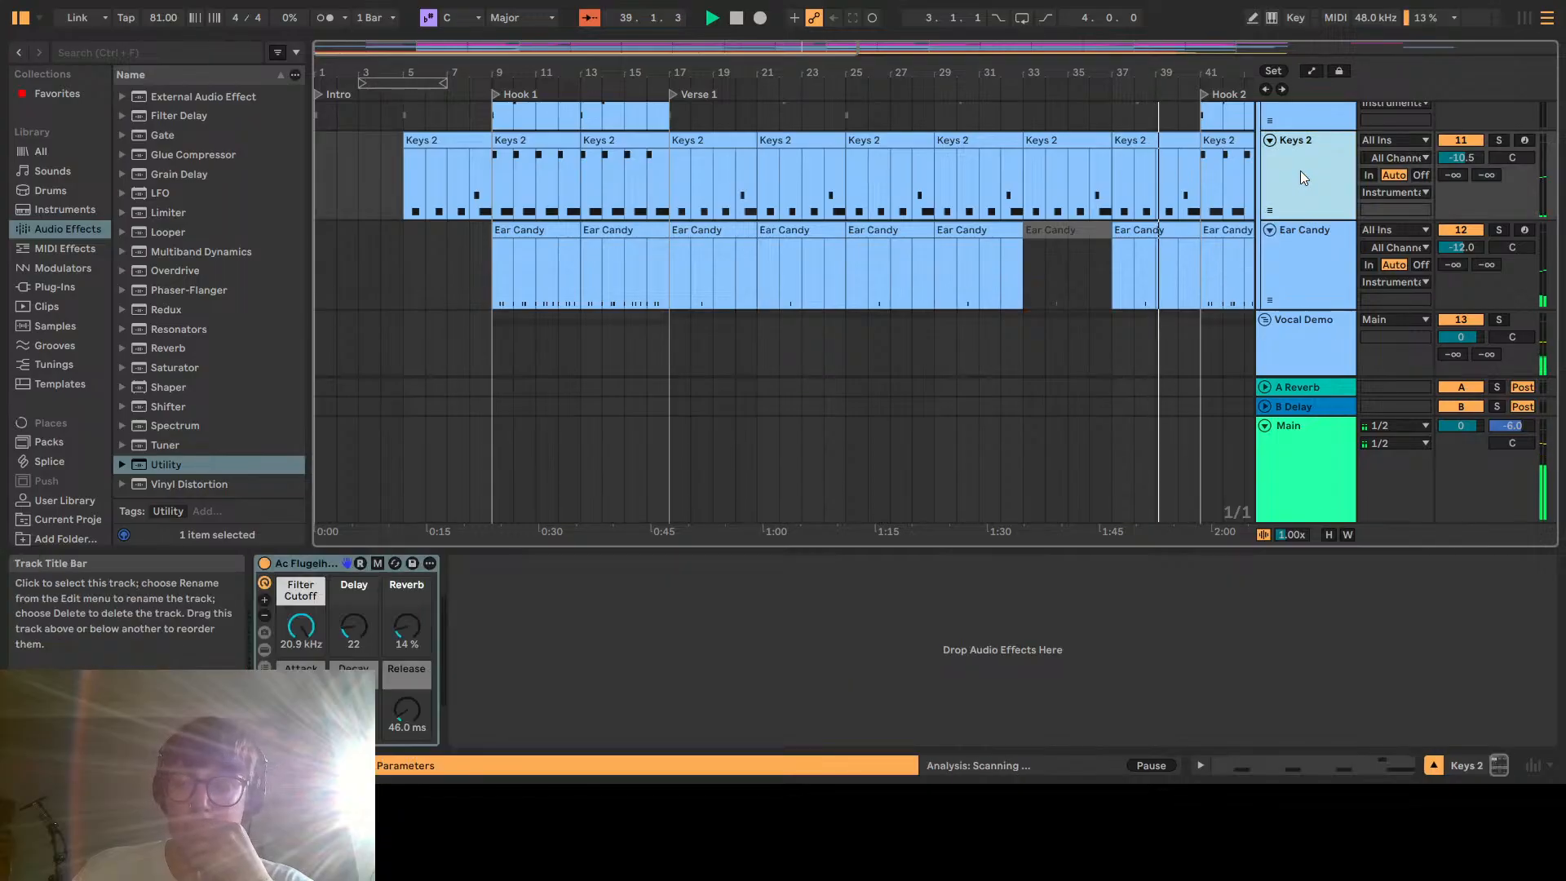
pyautogui.click(1294, 244)
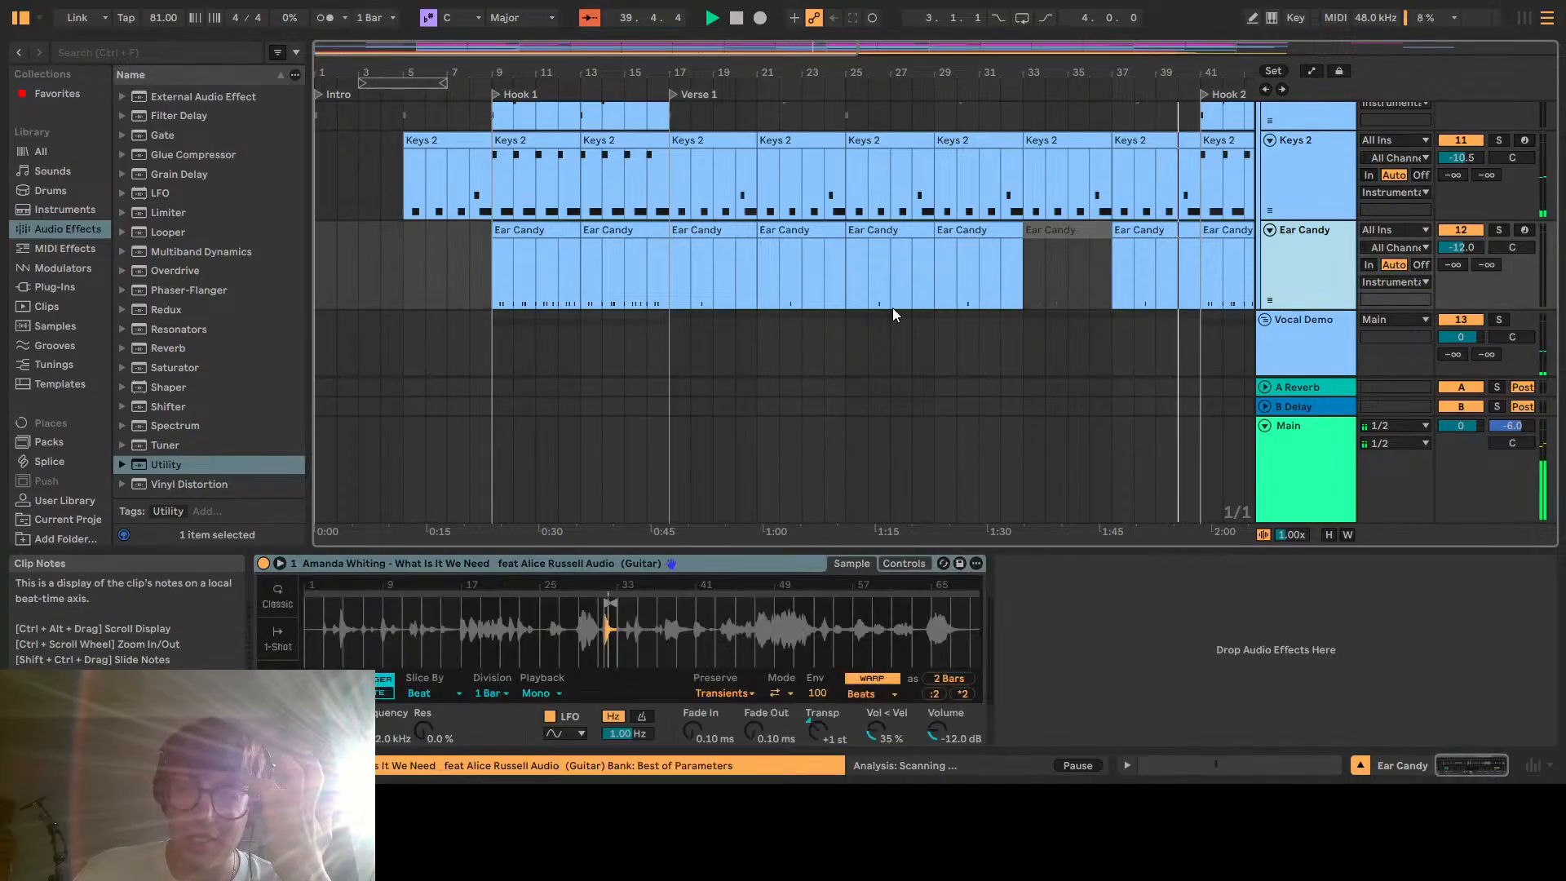
pyautogui.click(1322, 167)
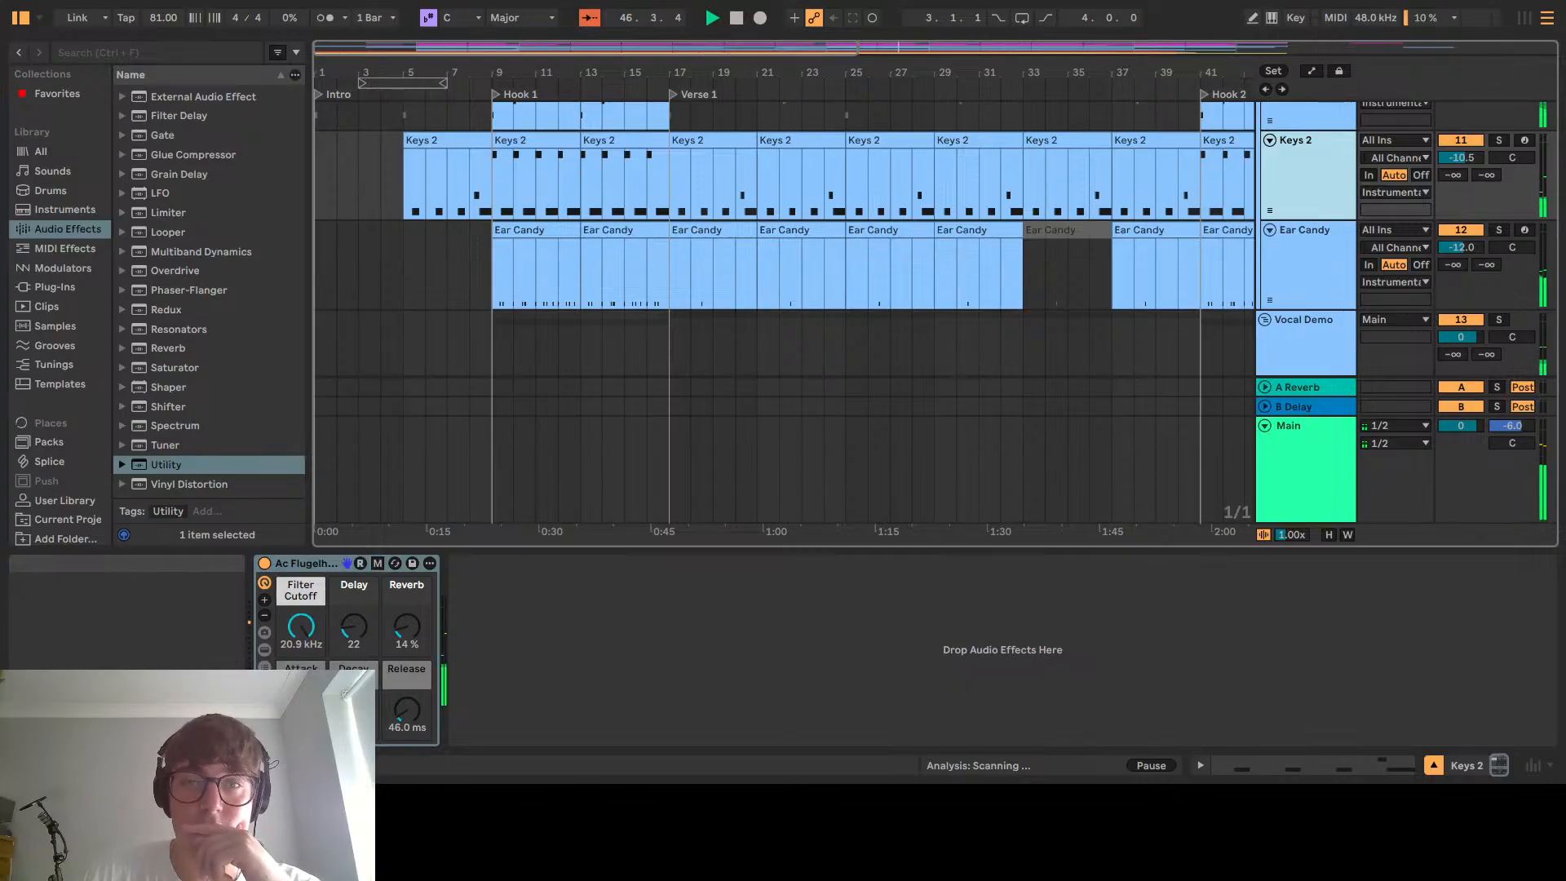
# Stop playback, set the start position to Hook 1 at bar 9, and add a Utility to the Keys 2 track
pyautogui.click(730, 21)
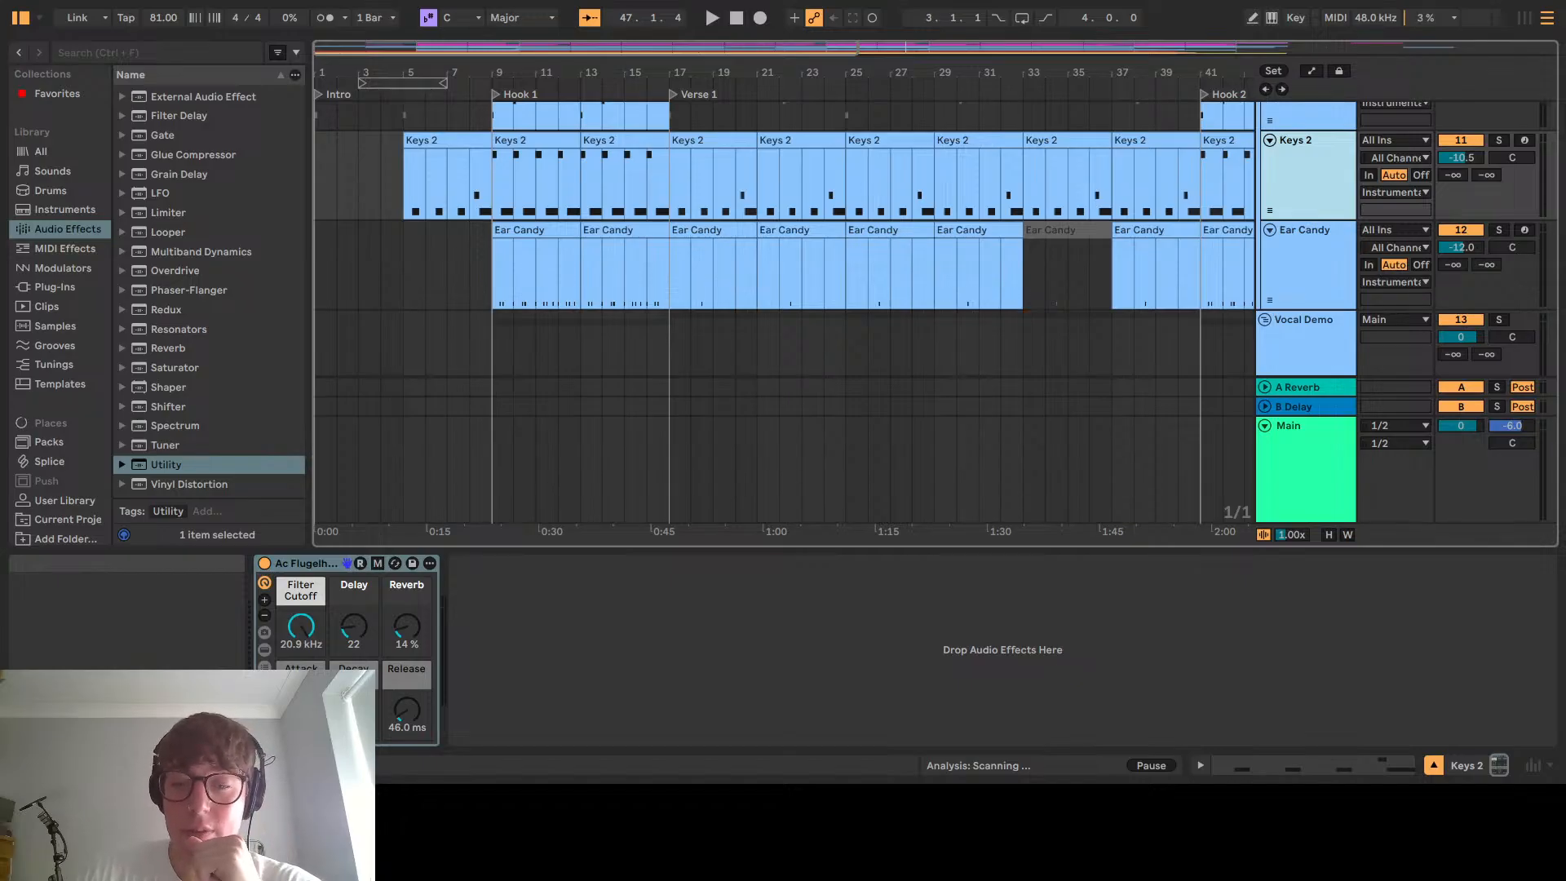
pyautogui.click(490, 262)
pyautogui.click(496, 176)
pyautogui.doubleClick(1318, 174)
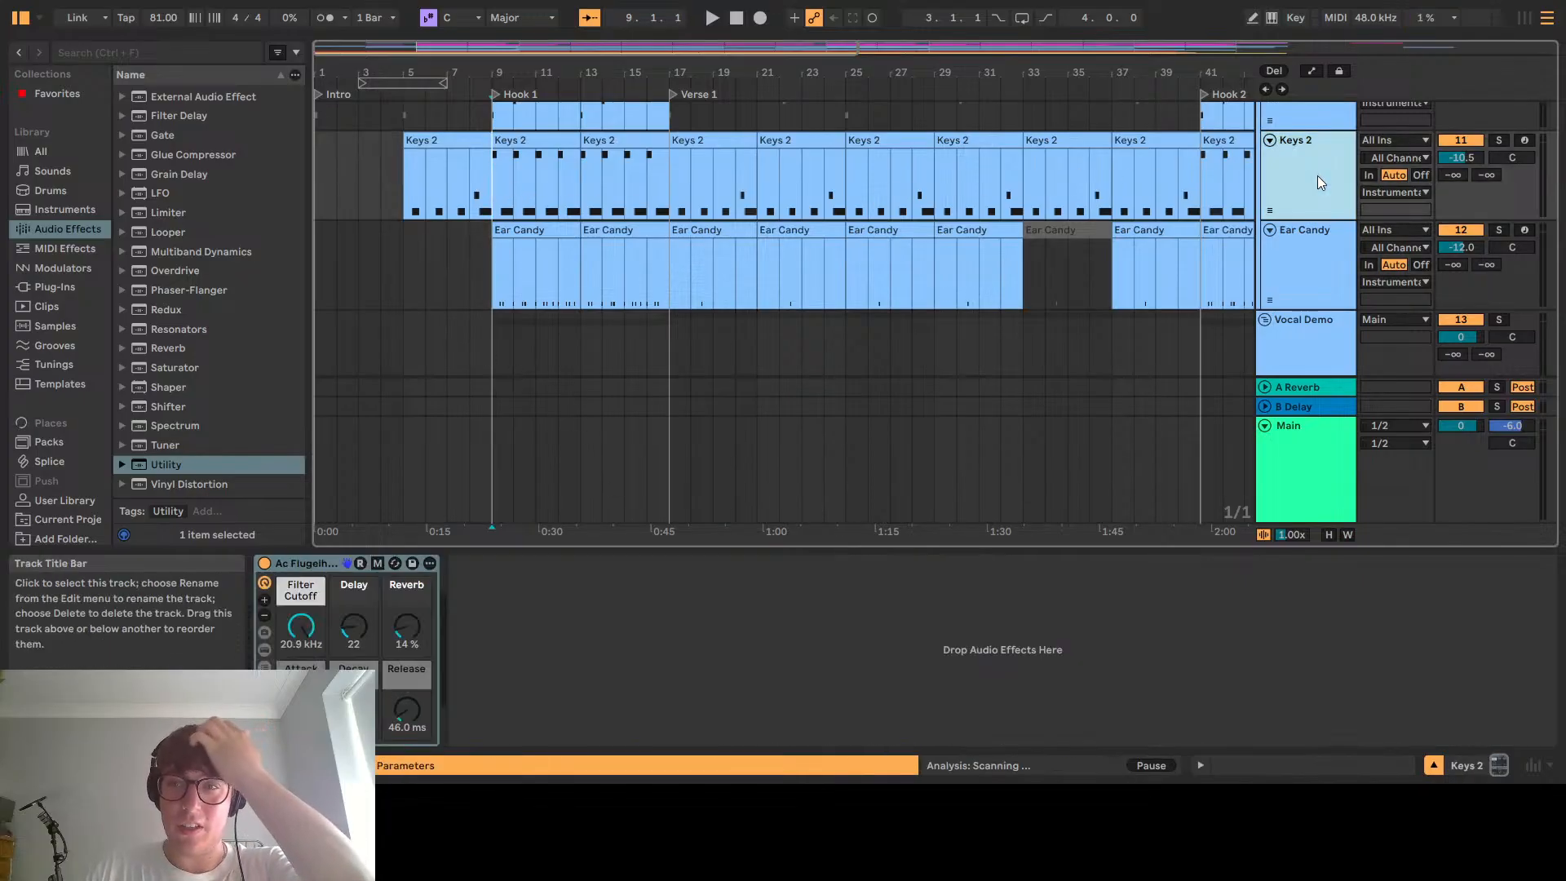
pyautogui.moveTo(167, 464); pyautogui.dragTo(415, 577)
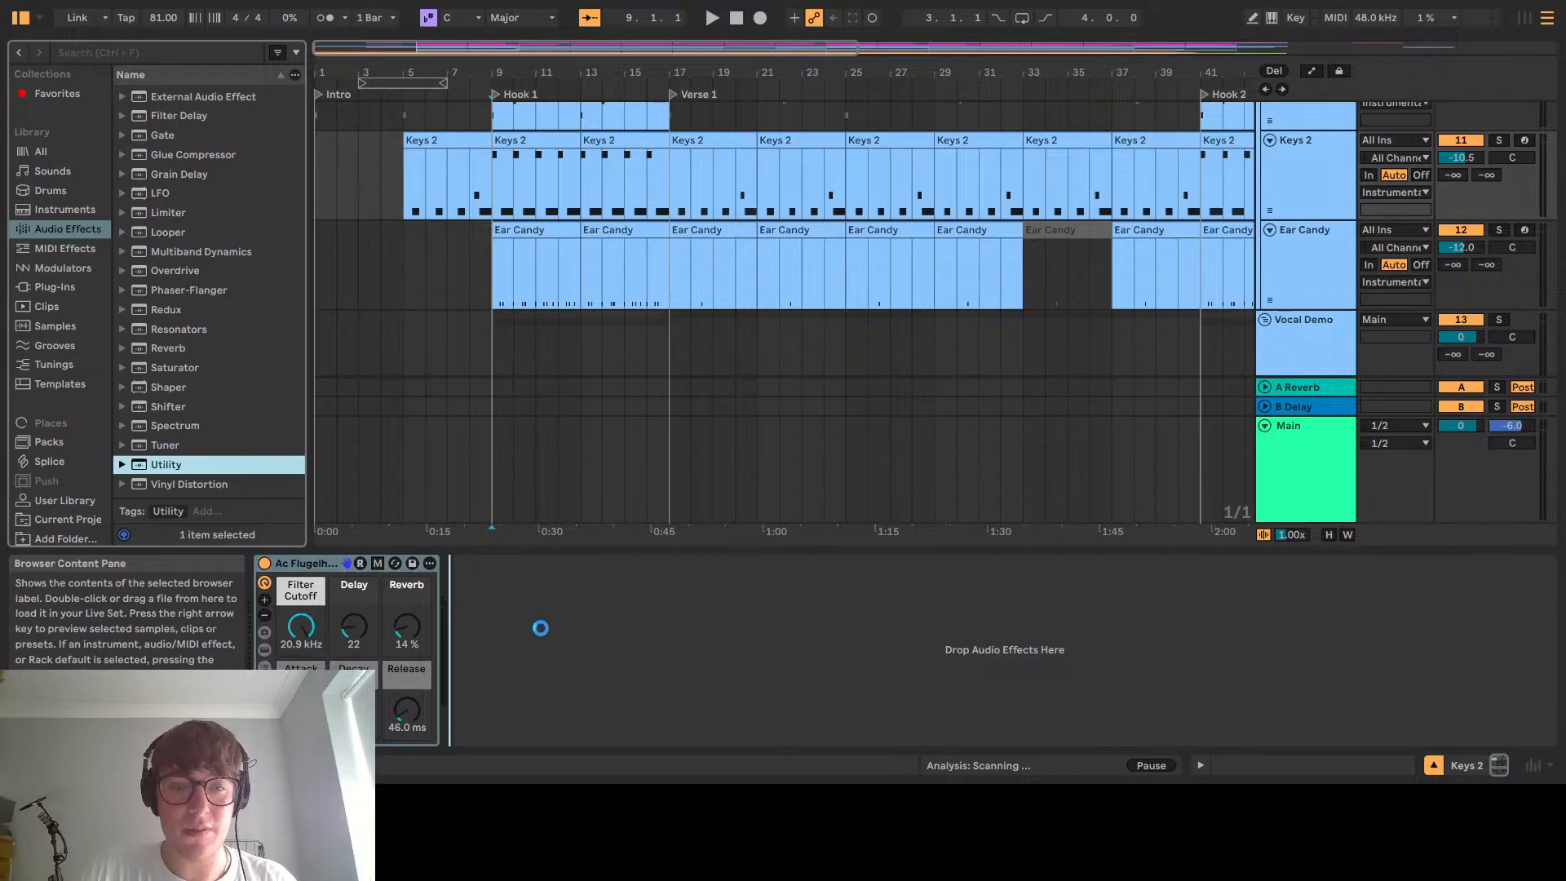
# Audition Keys 2 from Hook 1 with the Utility Balance at 30R, and set the Balance to 20R
pyautogui.moveTo(540, 628); pyautogui.dragTo(545, 620)
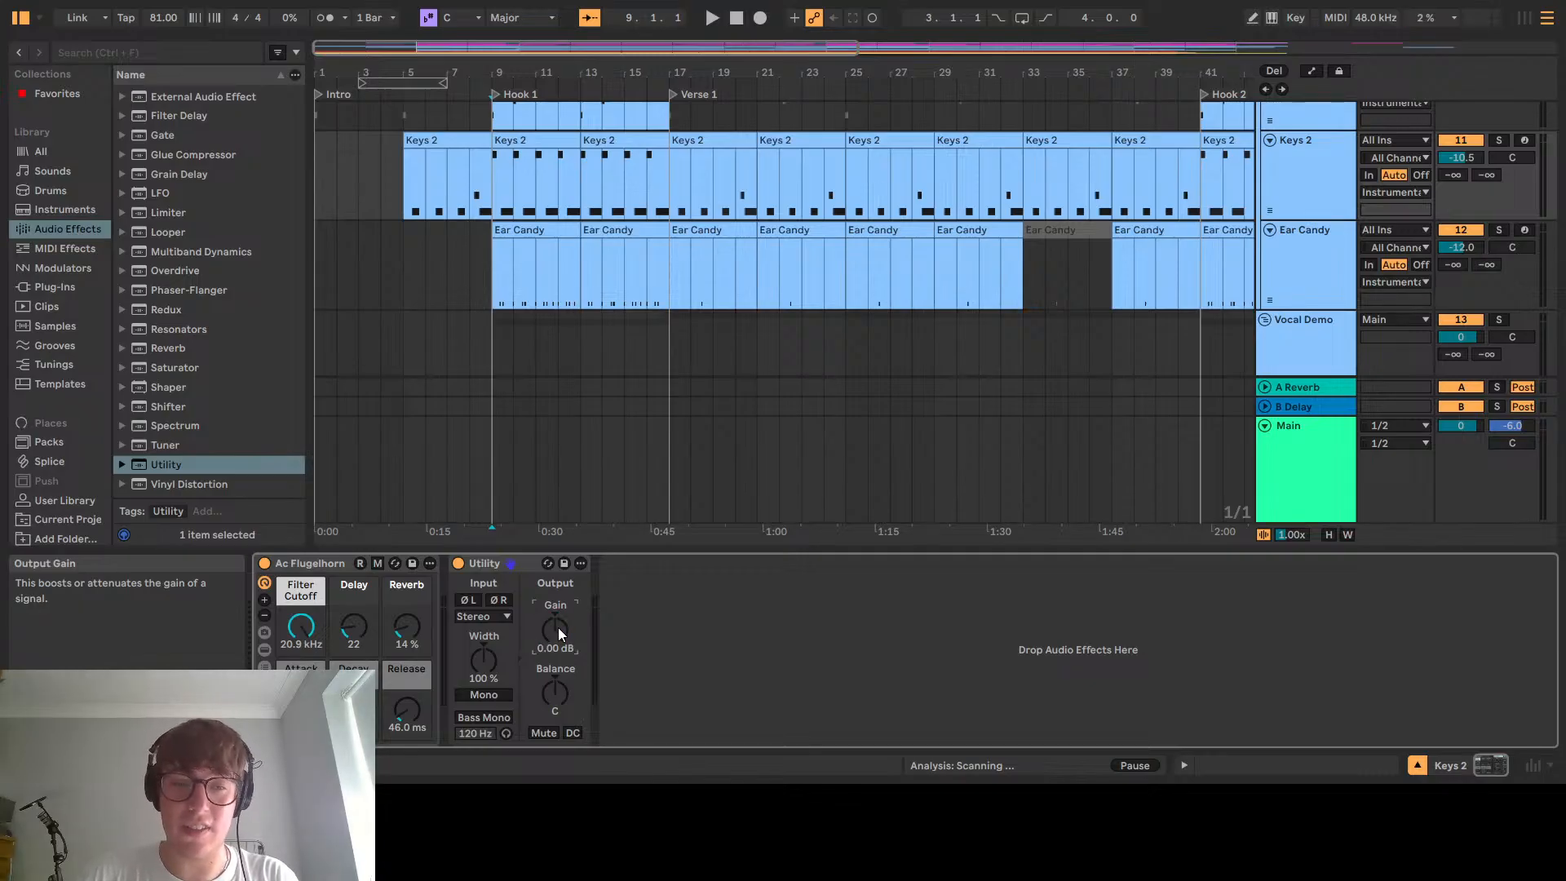
pyautogui.press('Return')
pyautogui.press('space')
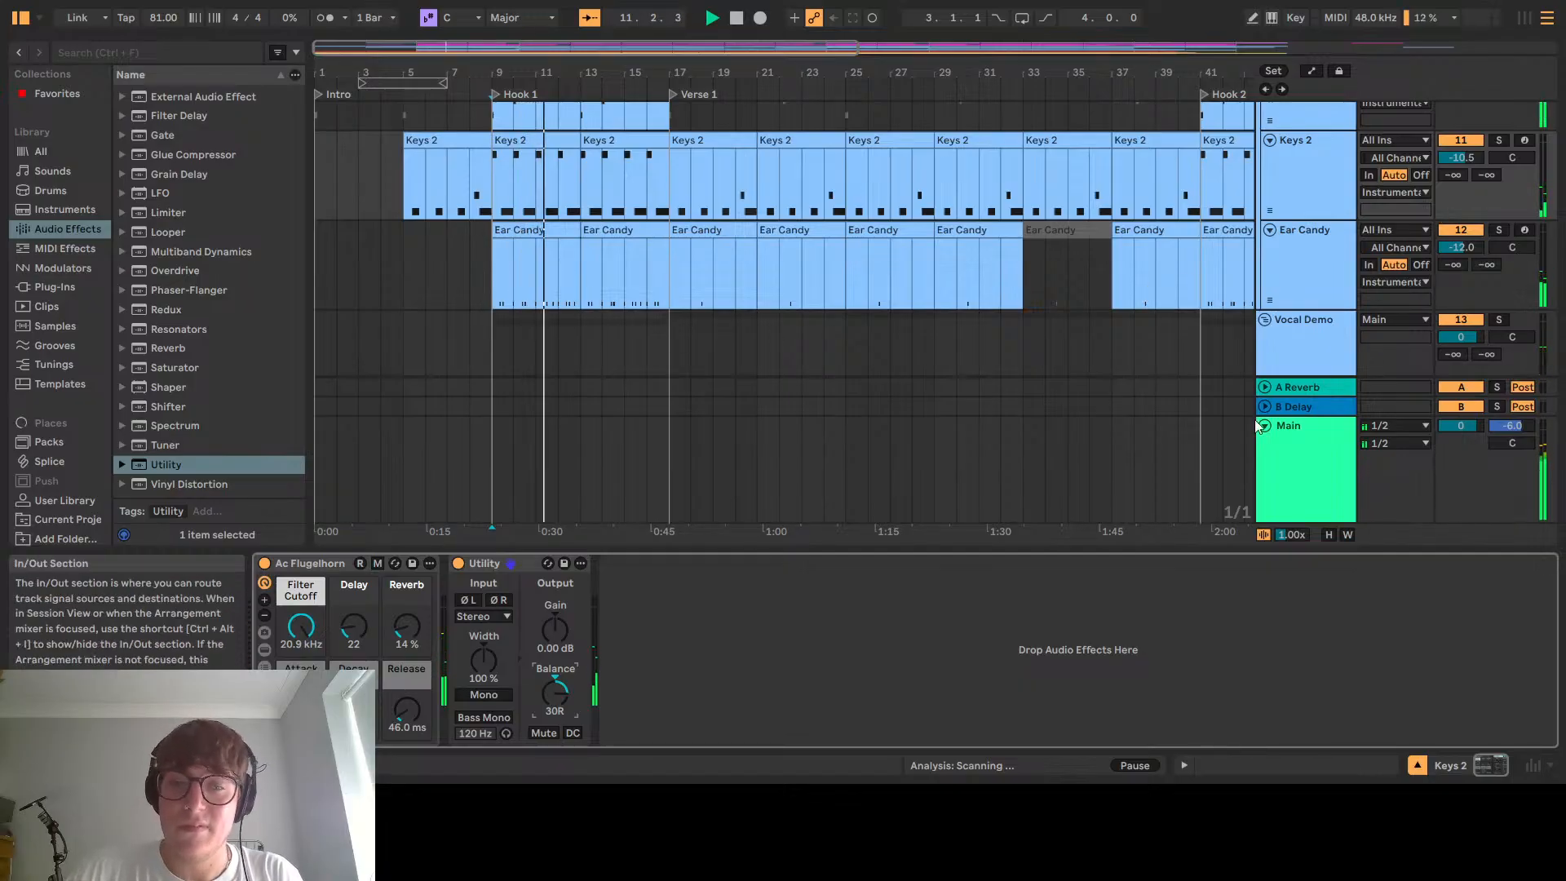
pyautogui.click(561, 697)
pyautogui.write('20')
pyautogui.press('Return')
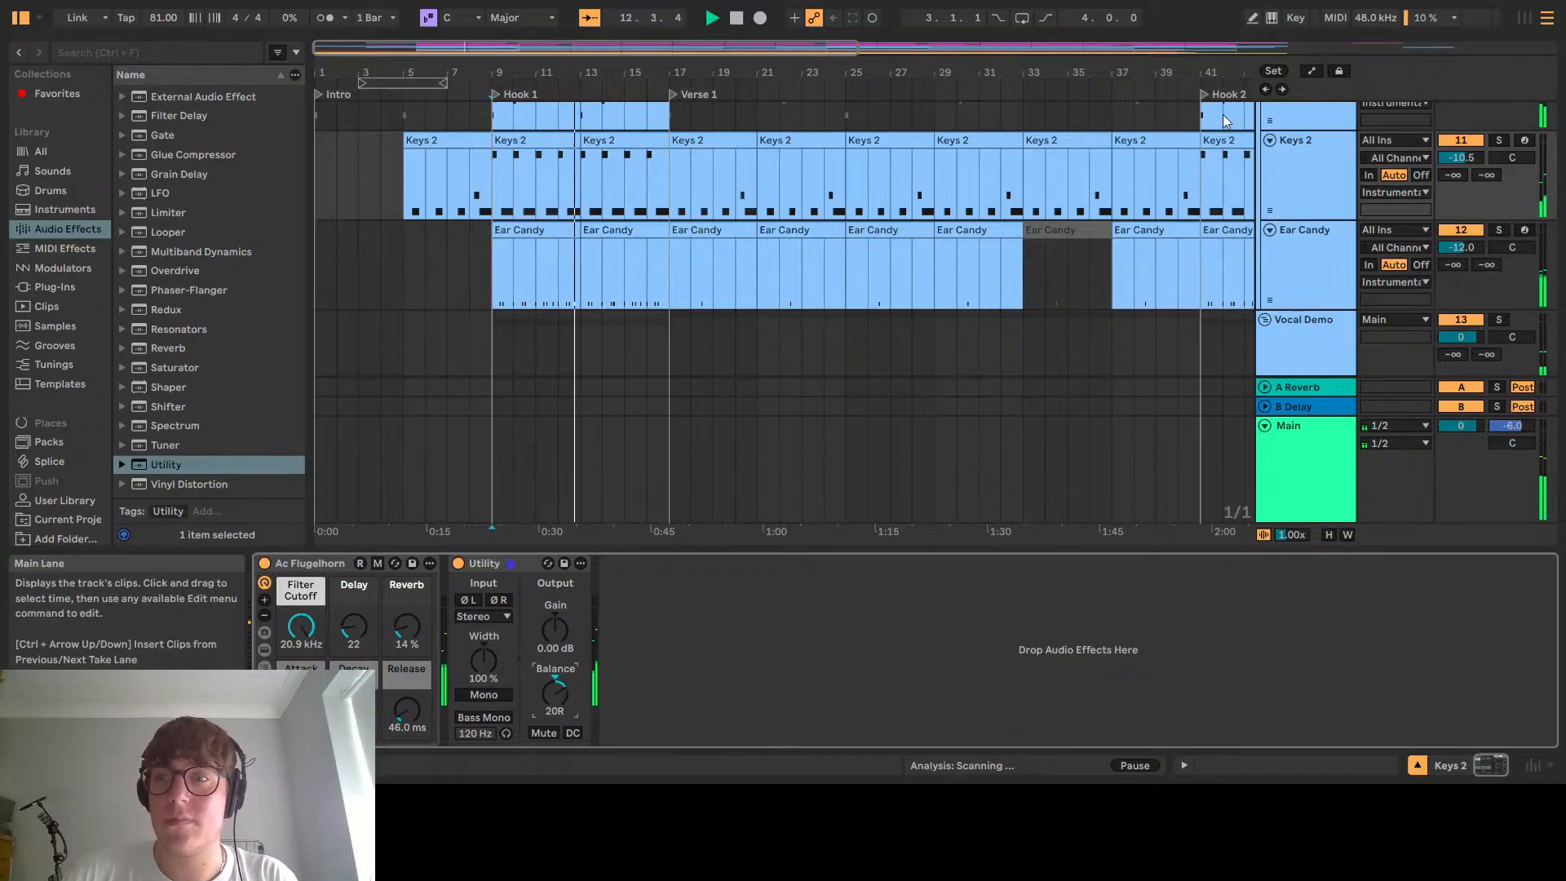
# Show the automation lanes and add 20R breakpoints to the Keys 2 Balance at bars 9, 13, 17 and 25
pyautogui.click(1311, 71)
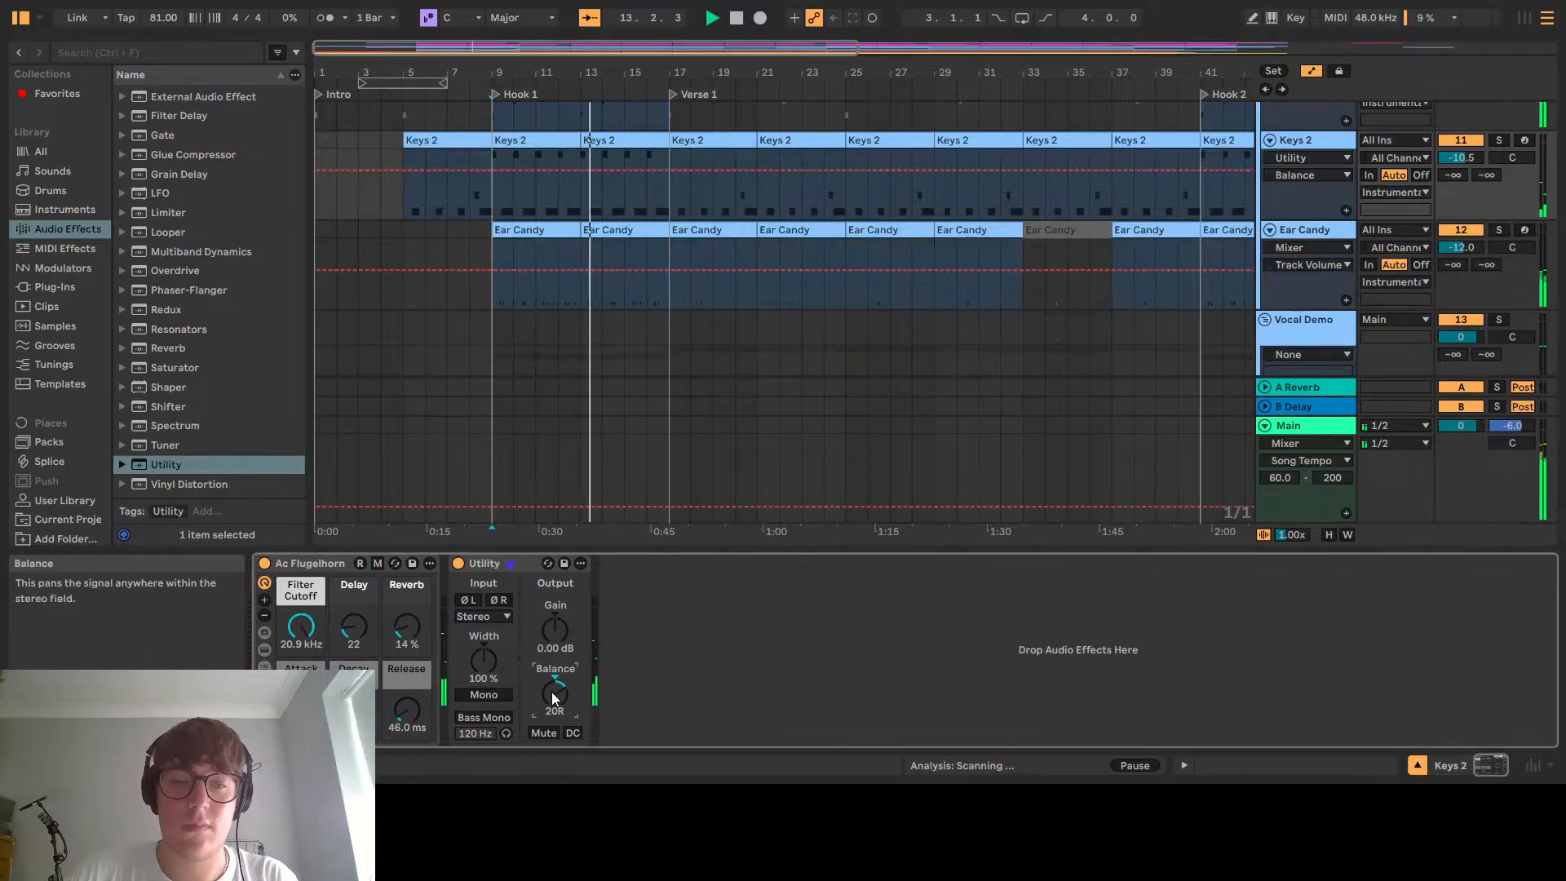
pyautogui.click(492, 172)
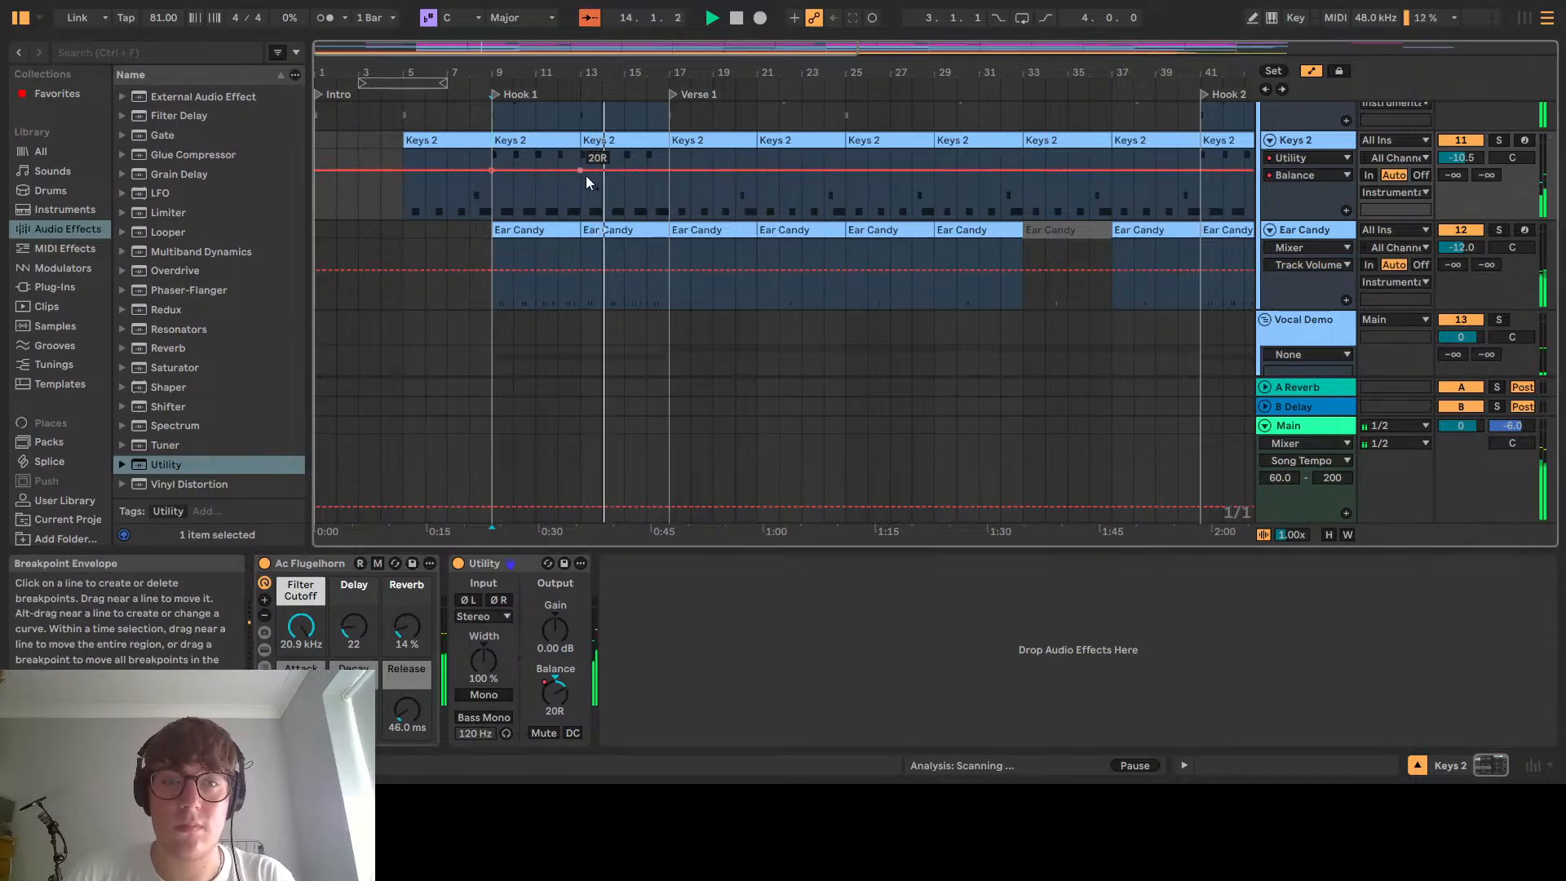
pyautogui.click(617, 172)
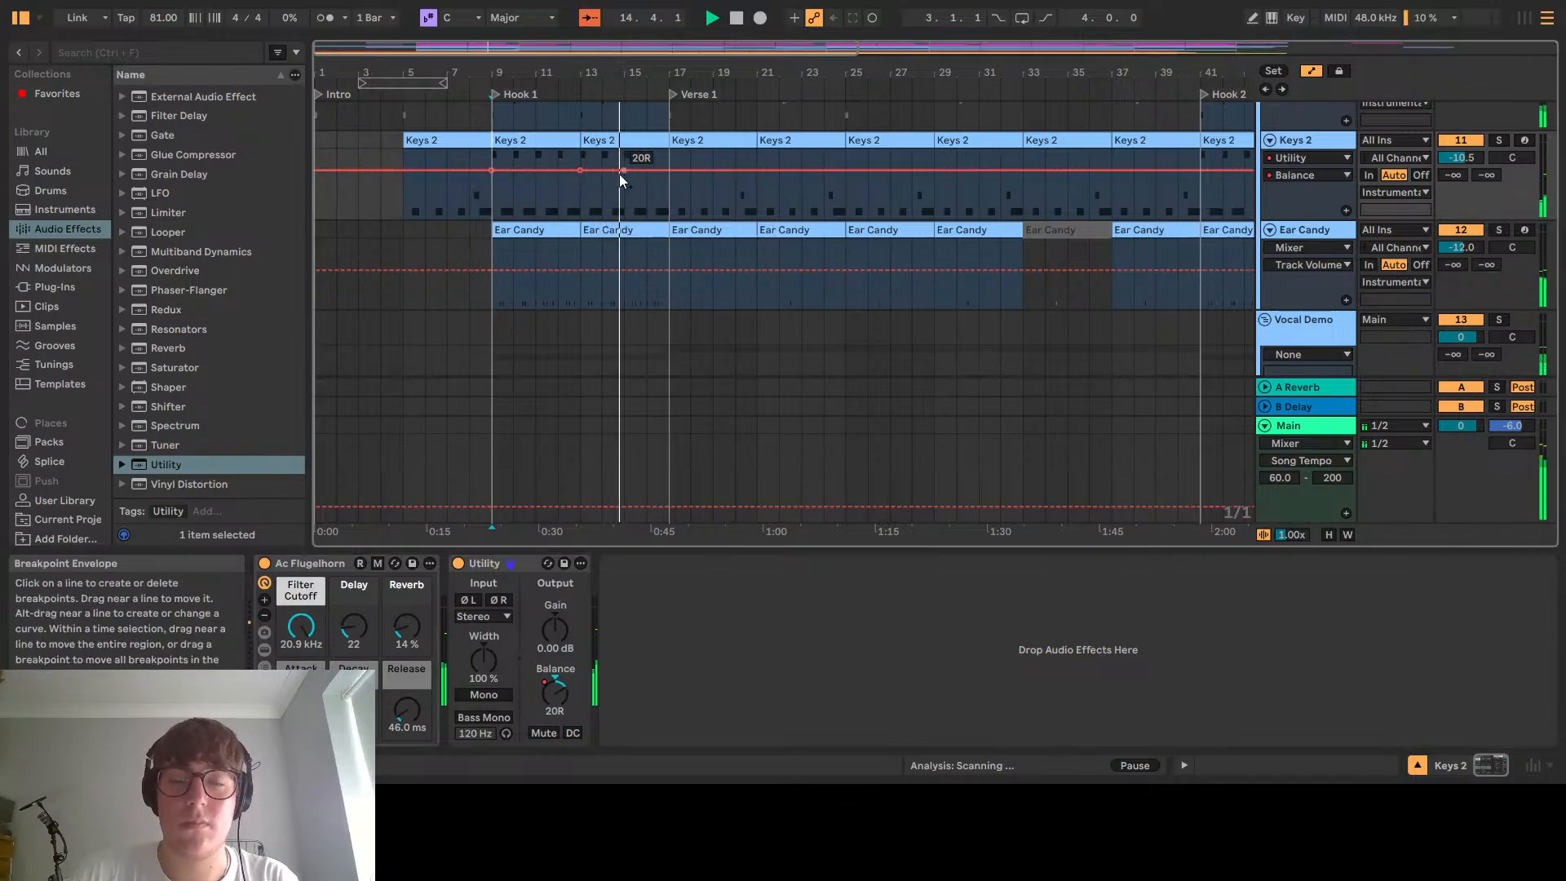
pyautogui.click(667, 171)
pyautogui.click(723, 171)
pyautogui.moveTo(727, 173); pyautogui.dragTo(843, 173)
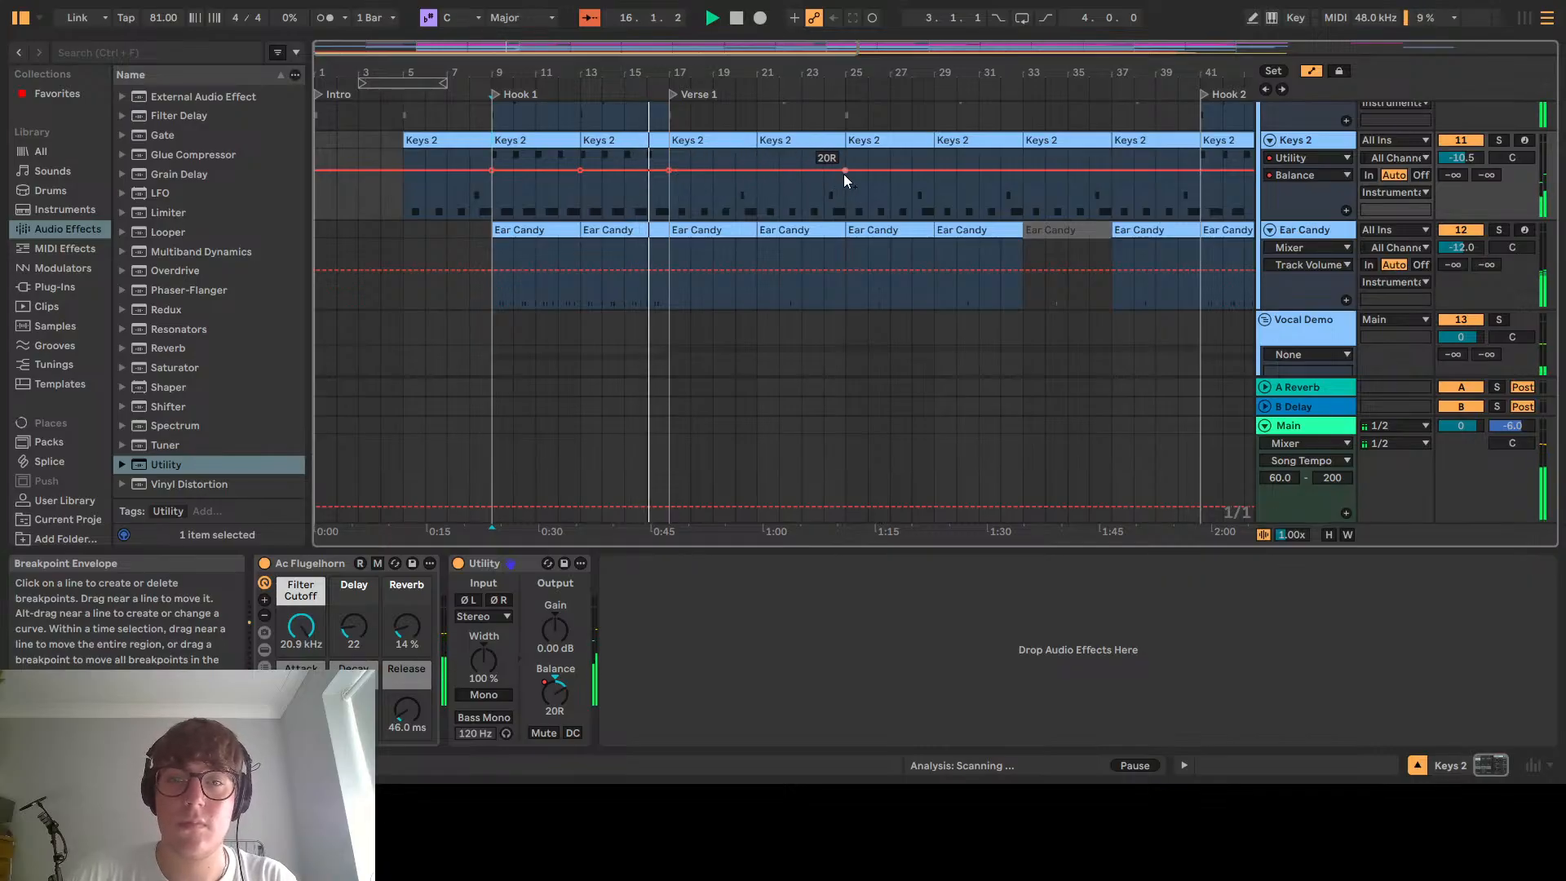
# Set the Keys 2 Balance to 20L from bar 17 to bar 25, with a breakpoint value of -20 at each end
pyautogui.moveTo(717, 173); pyautogui.dragTo(679, 205)
pyautogui.rightClick(679, 202)
pyautogui.click(684, 204)
pyautogui.write('-20')
pyautogui.press('Return')
pyautogui.moveTo(801, 178); pyautogui.dragTo(846, 201)
pyautogui.rightClick(846, 200)
pyautogui.click(864, 209)
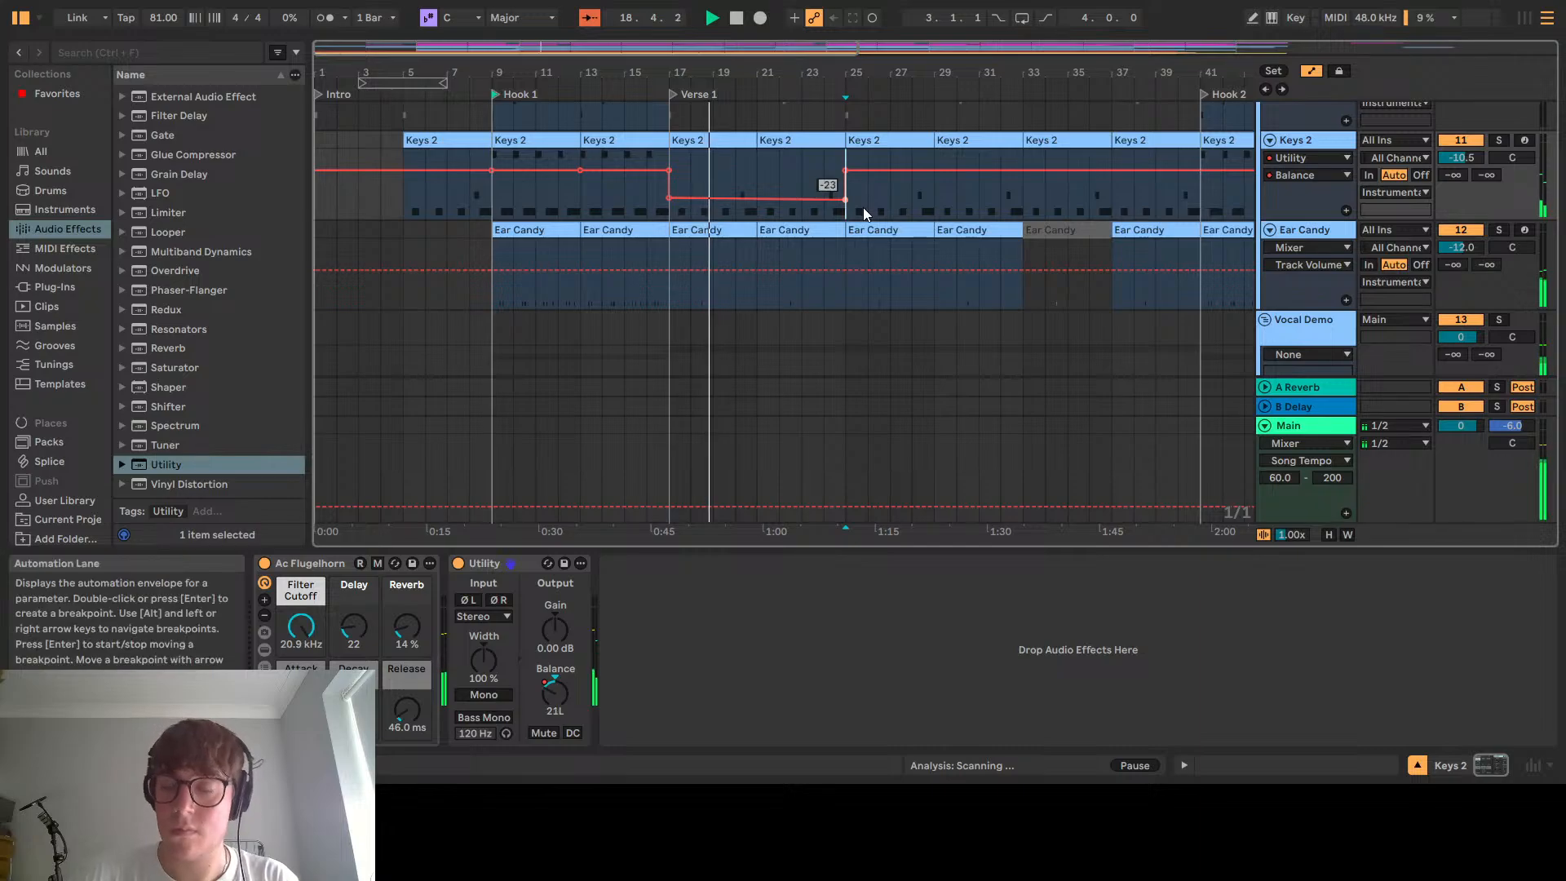
pyautogui.write('-20')
pyautogui.press('Return')
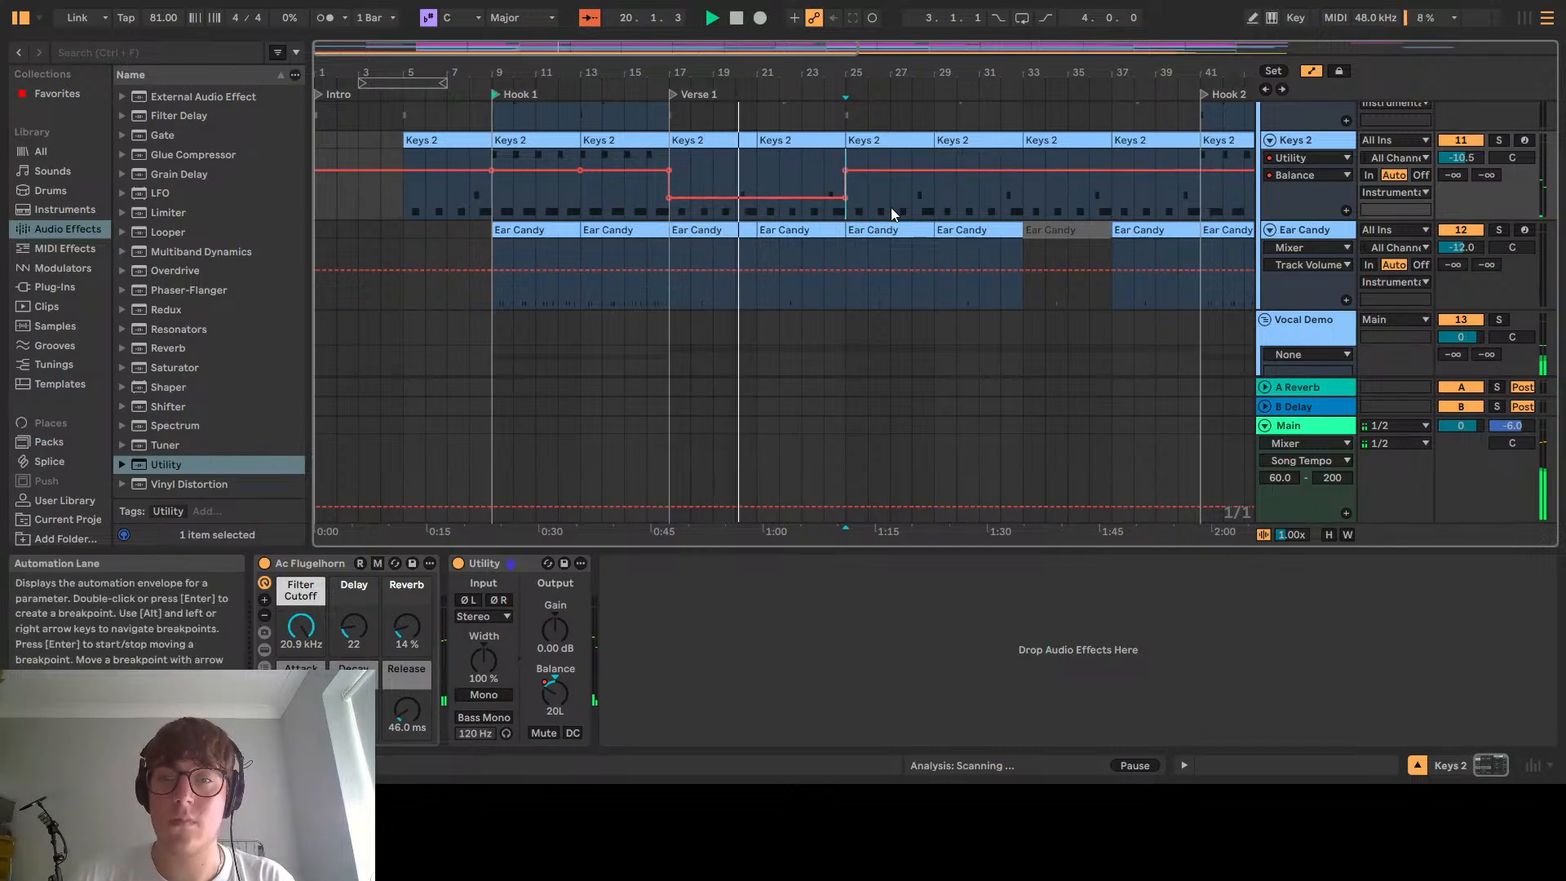
# Copy the Keys 2 Balance automation from bars 17 to 25 and paste it at bar 33
pyautogui.moveTo(669, 217); pyautogui.dragTo(840, 218)
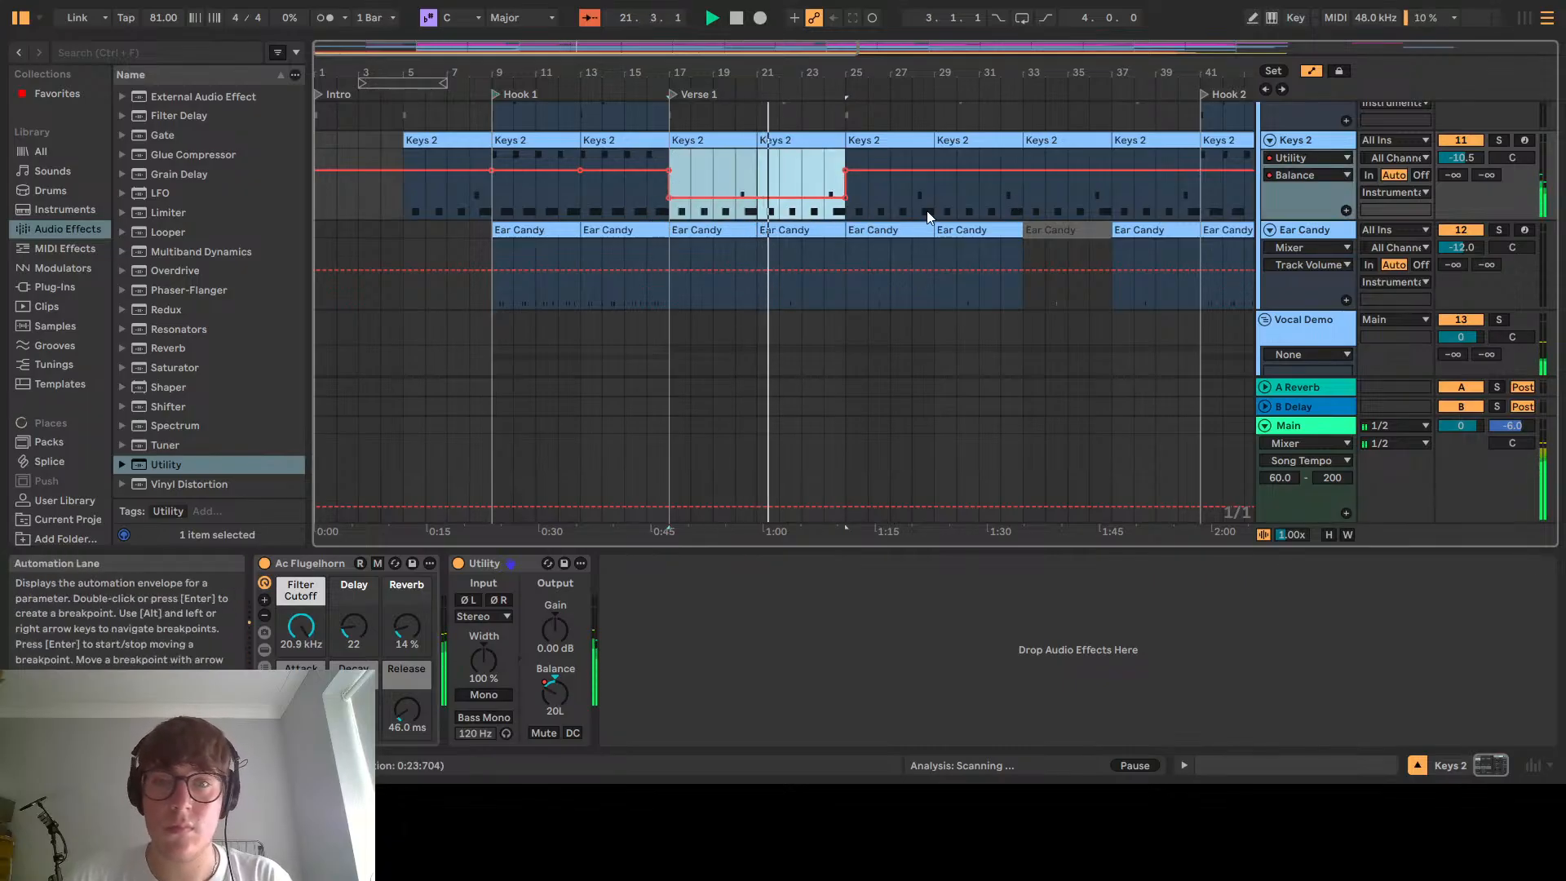
pyautogui.click(1018, 208)
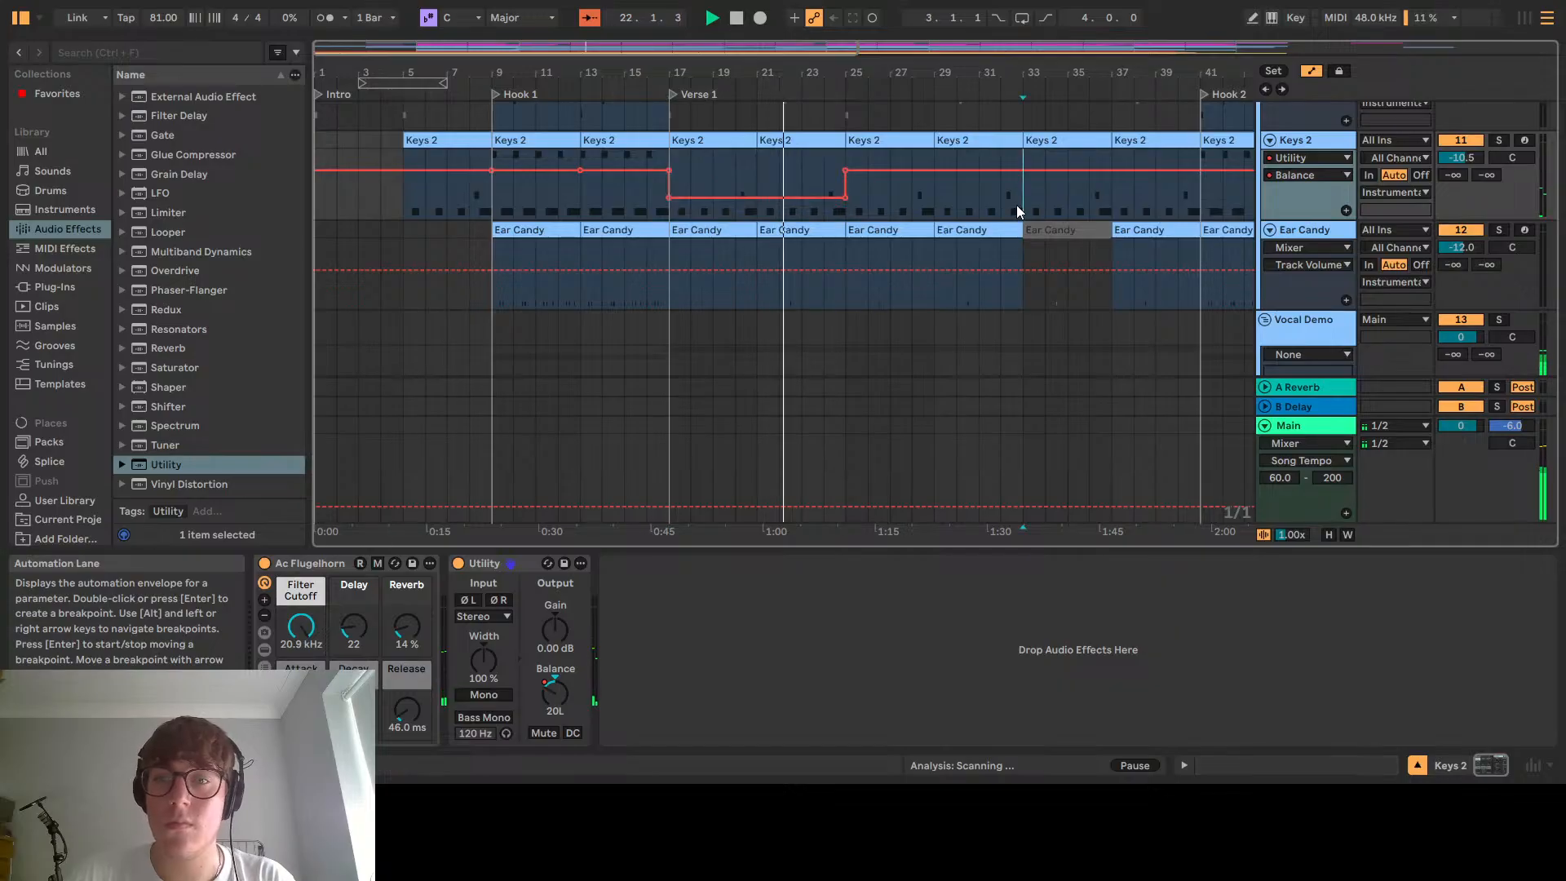
pyautogui.hotkey('ctrl', 'v')
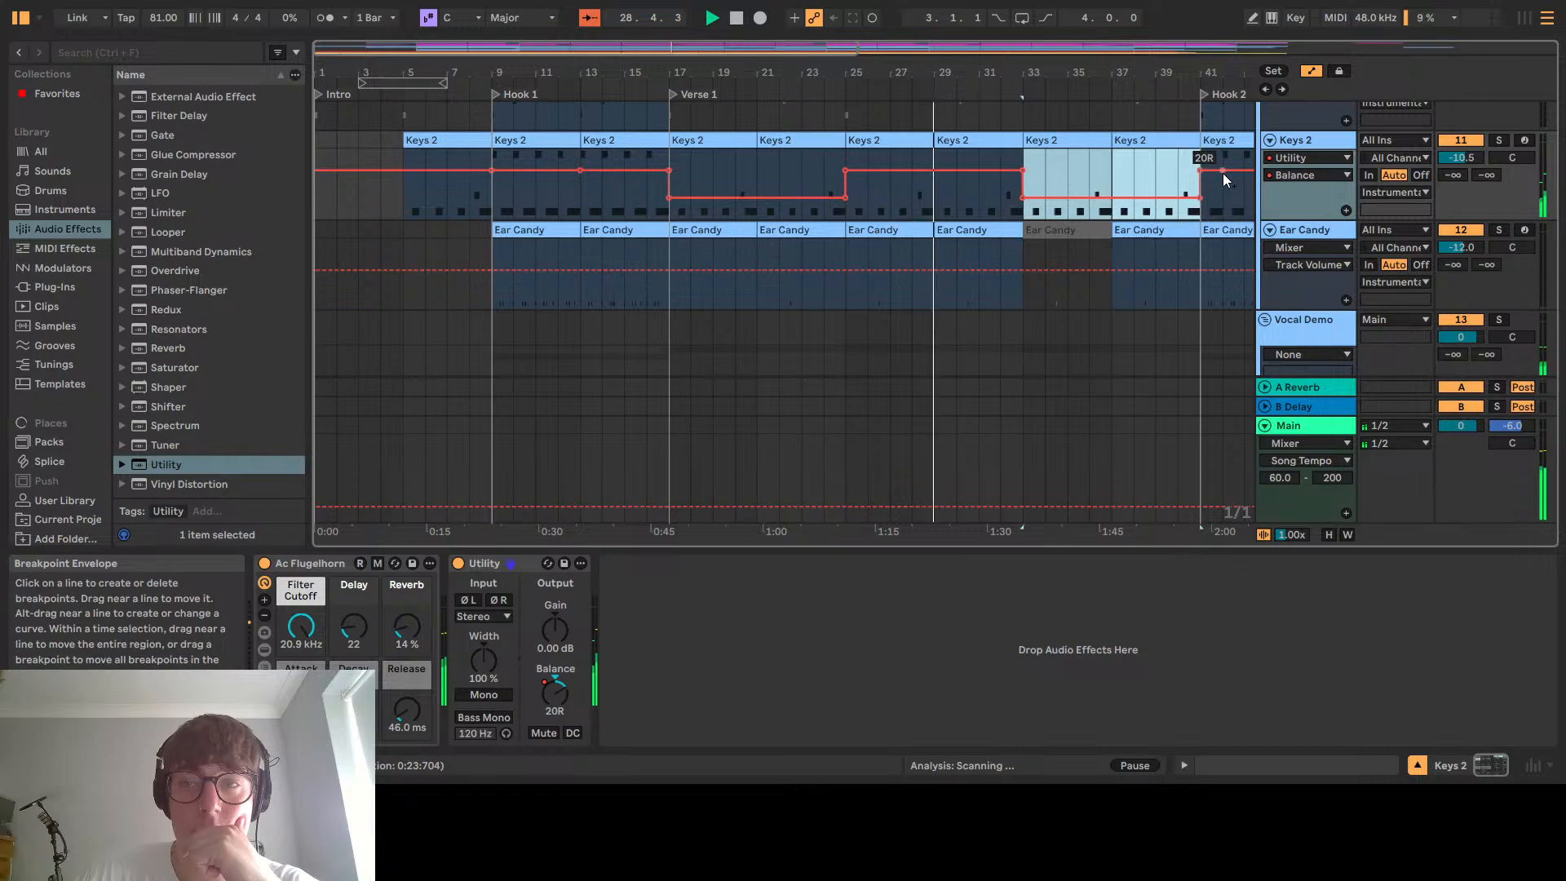
# Add a Keys 2 Balance breakpoint at bar 49, and paste the automation copied from bars 17 to 33 there
pyautogui.hscroll(5, 1222, 173)
pyautogui.scroll(1, 1064, 207)
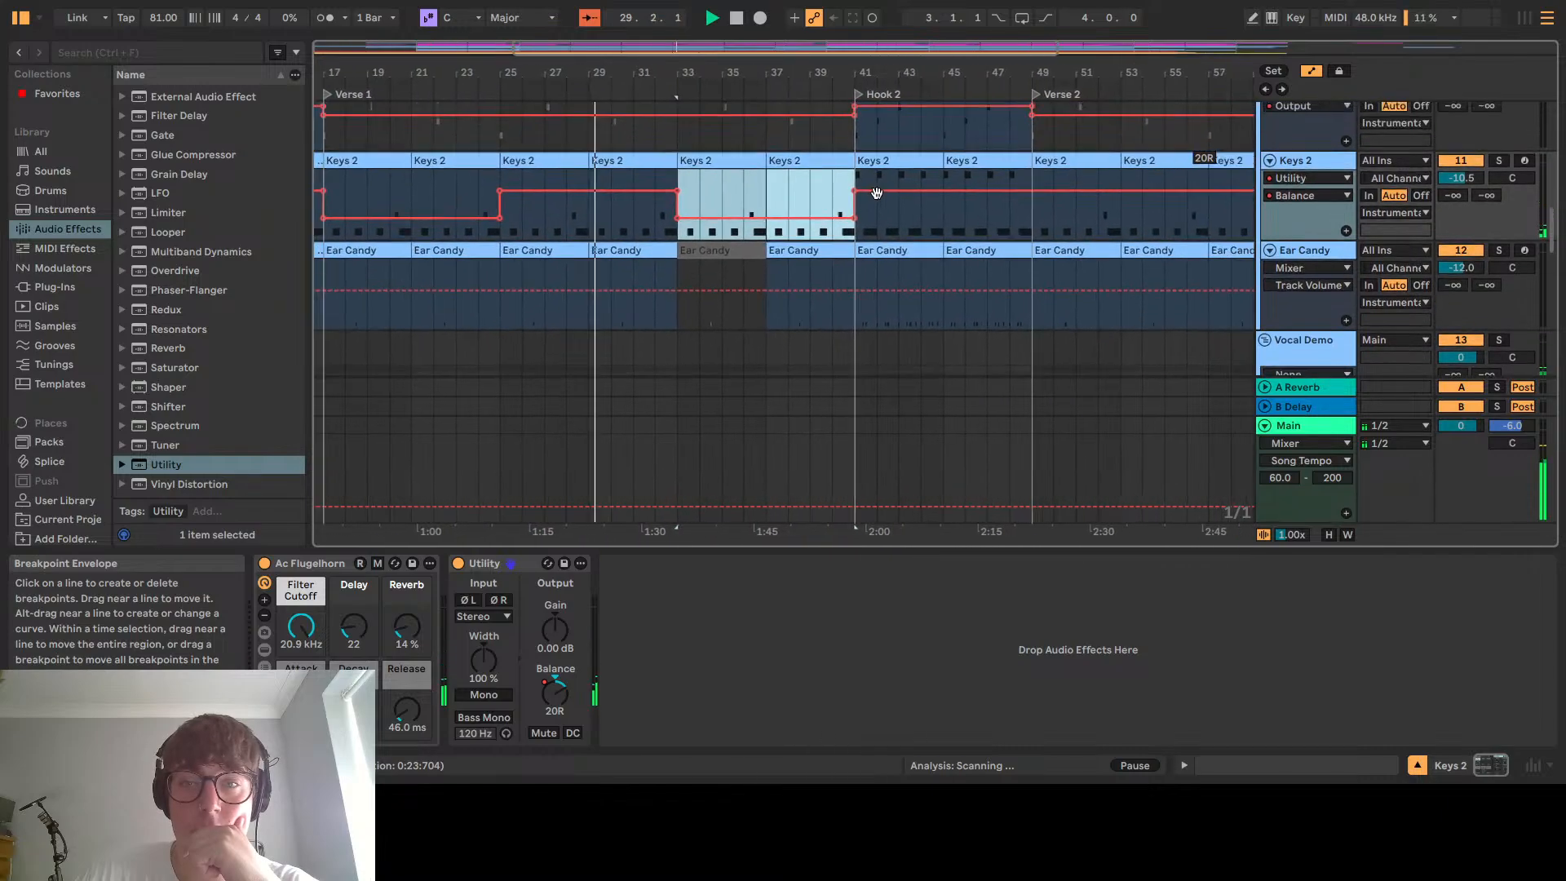
pyautogui.click(1036, 192)
pyautogui.hscroll(-4, 477, 239)
pyautogui.moveTo(479, 238); pyautogui.dragTo(833, 227)
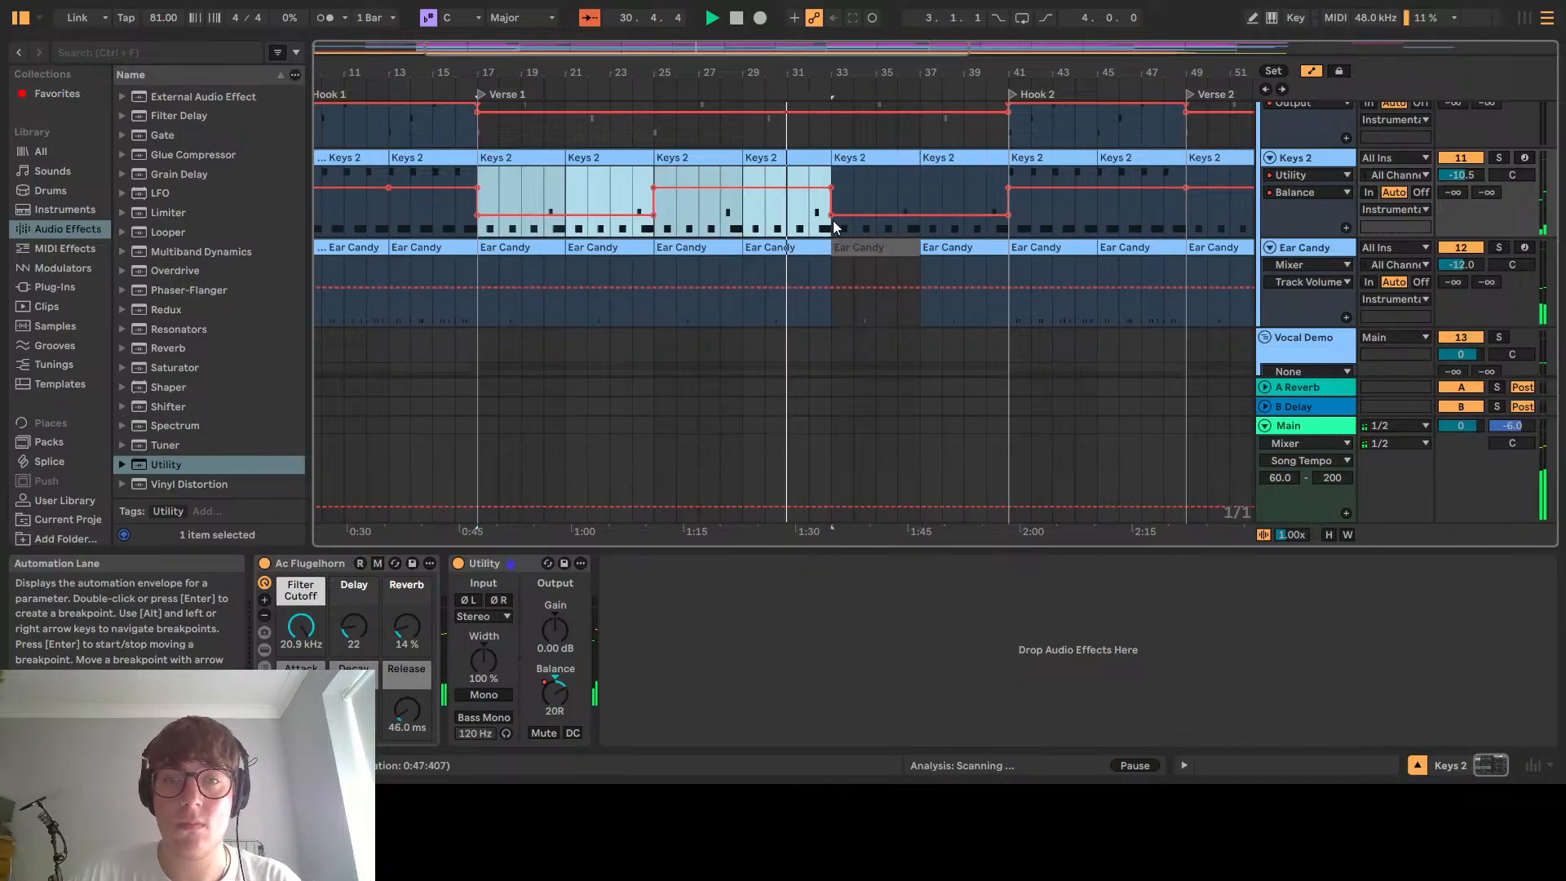
pyautogui.hscroll(4, 824, 215)
pyautogui.click(883, 219)
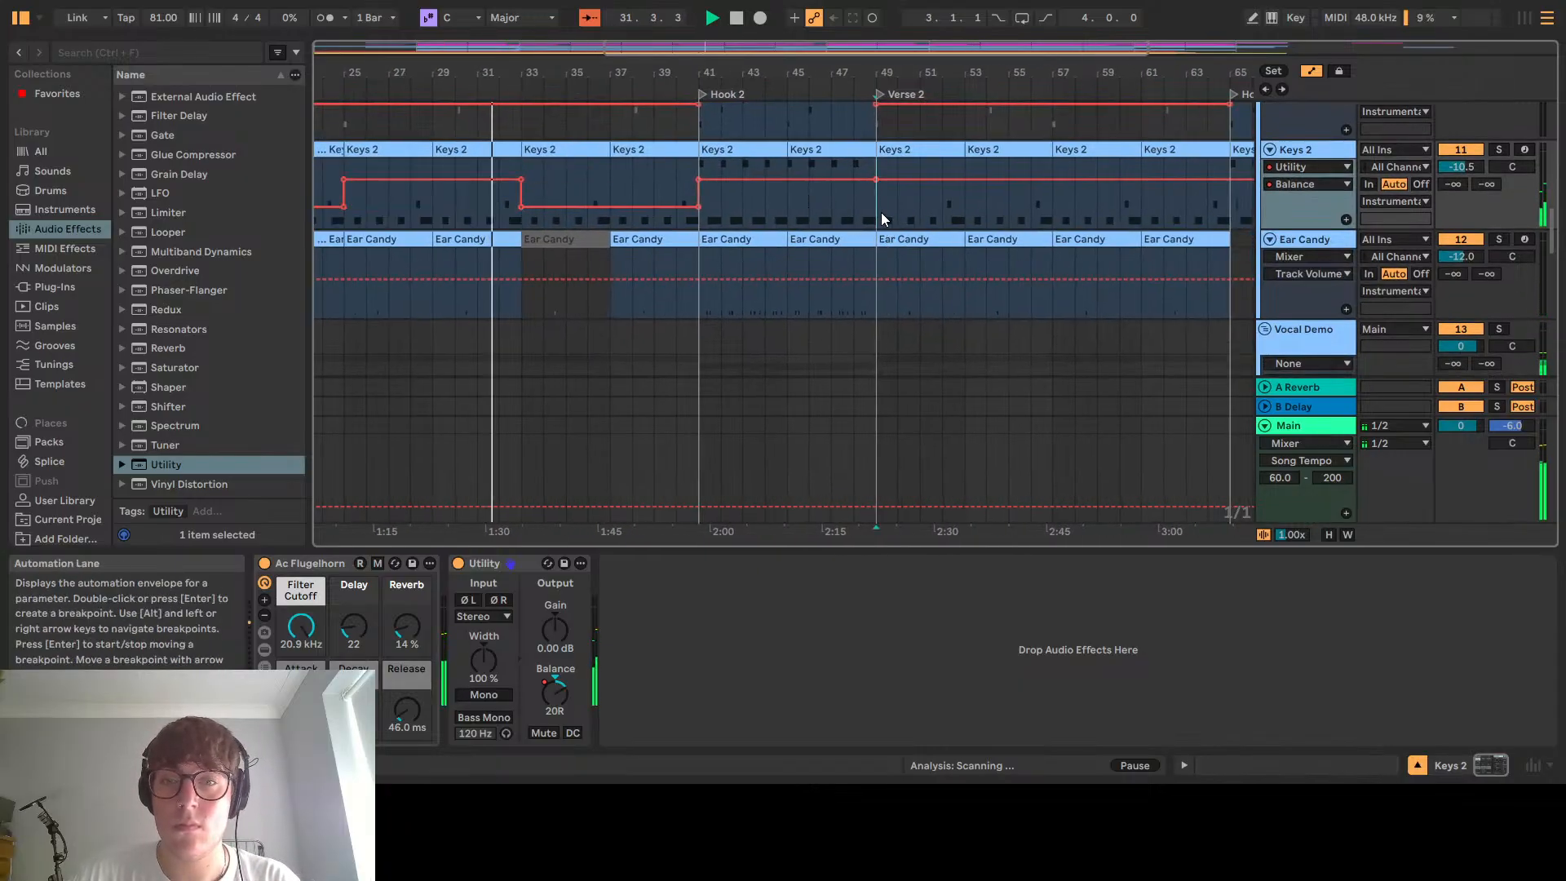
pyautogui.hotkey('ctrl', 'v')
pyautogui.moveTo(901, 225); pyautogui.dragTo(691, 233)
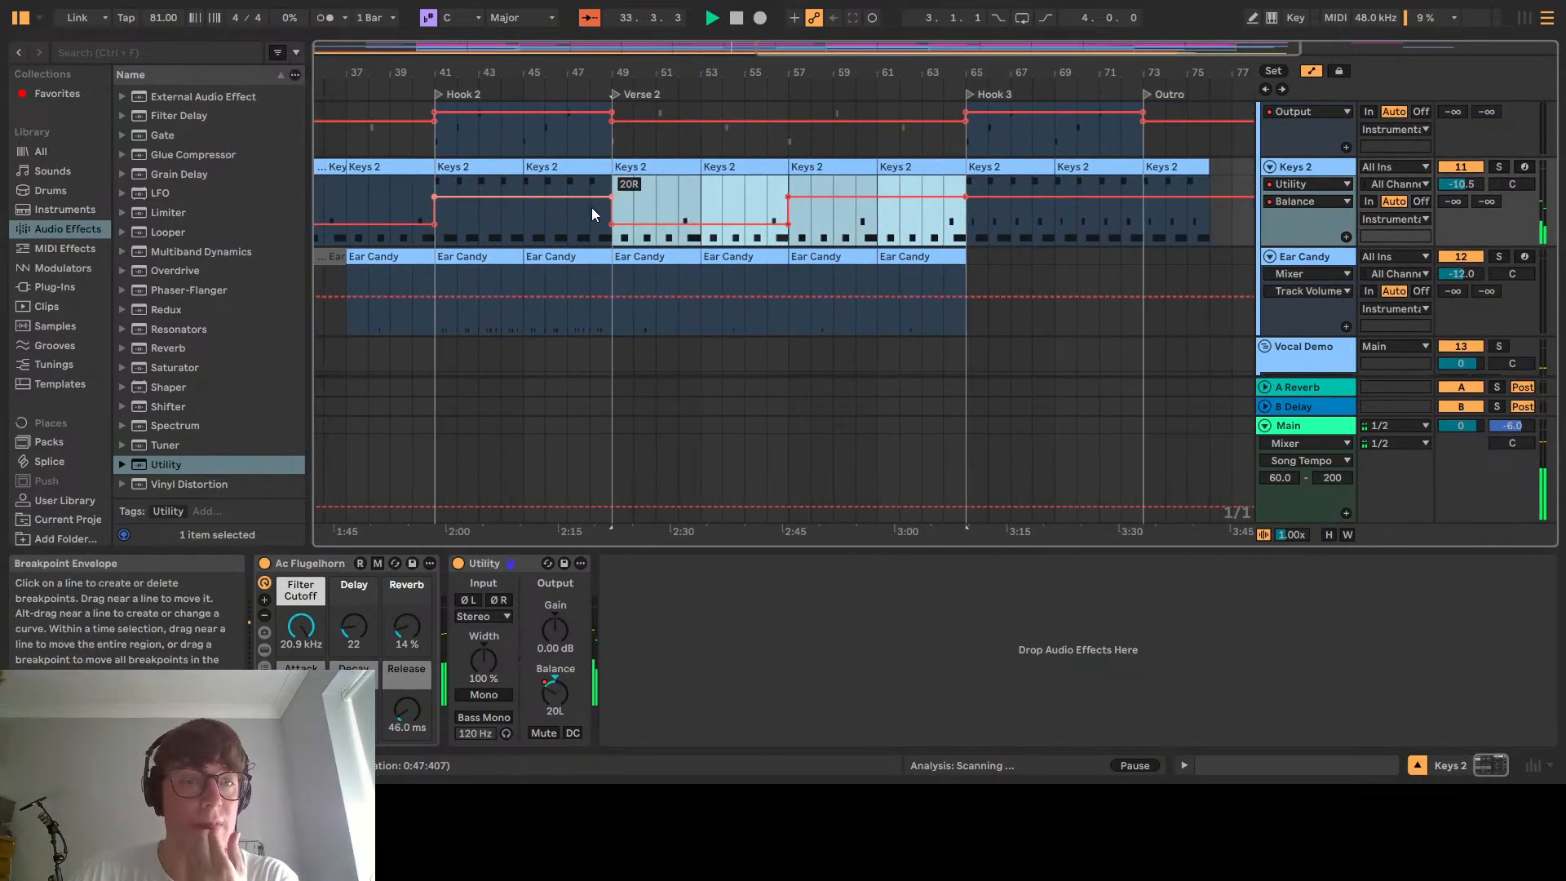
pyautogui.hscroll(3, 831, 235)
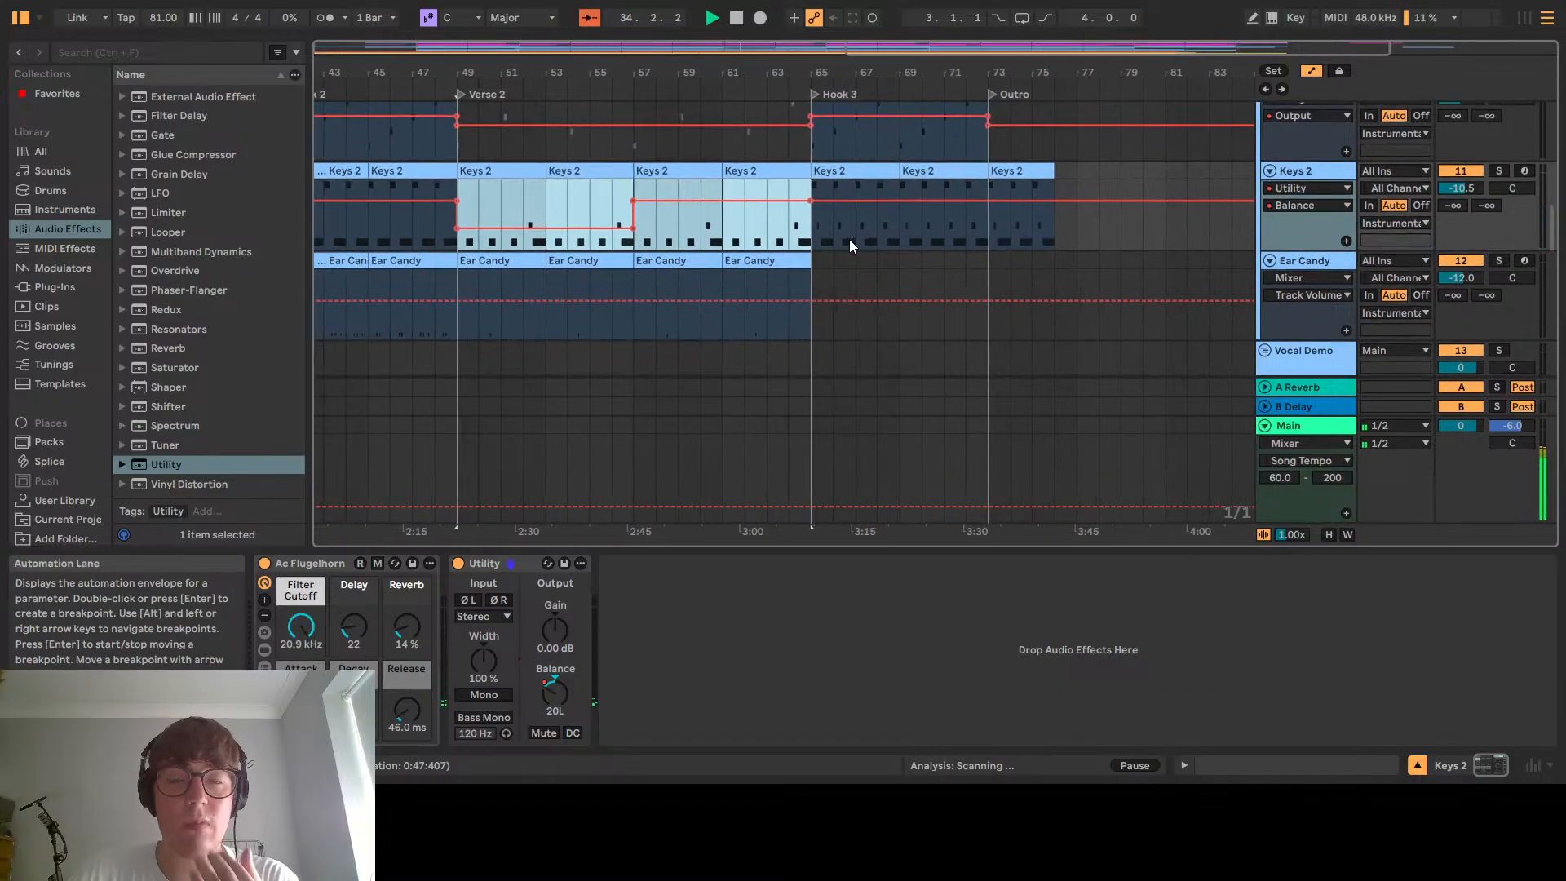
# Add a Utility to the Ear Candy track and save the project
pyautogui.hscroll(-10, 846, 244)
pyautogui.scroll(-2, 846, 245)
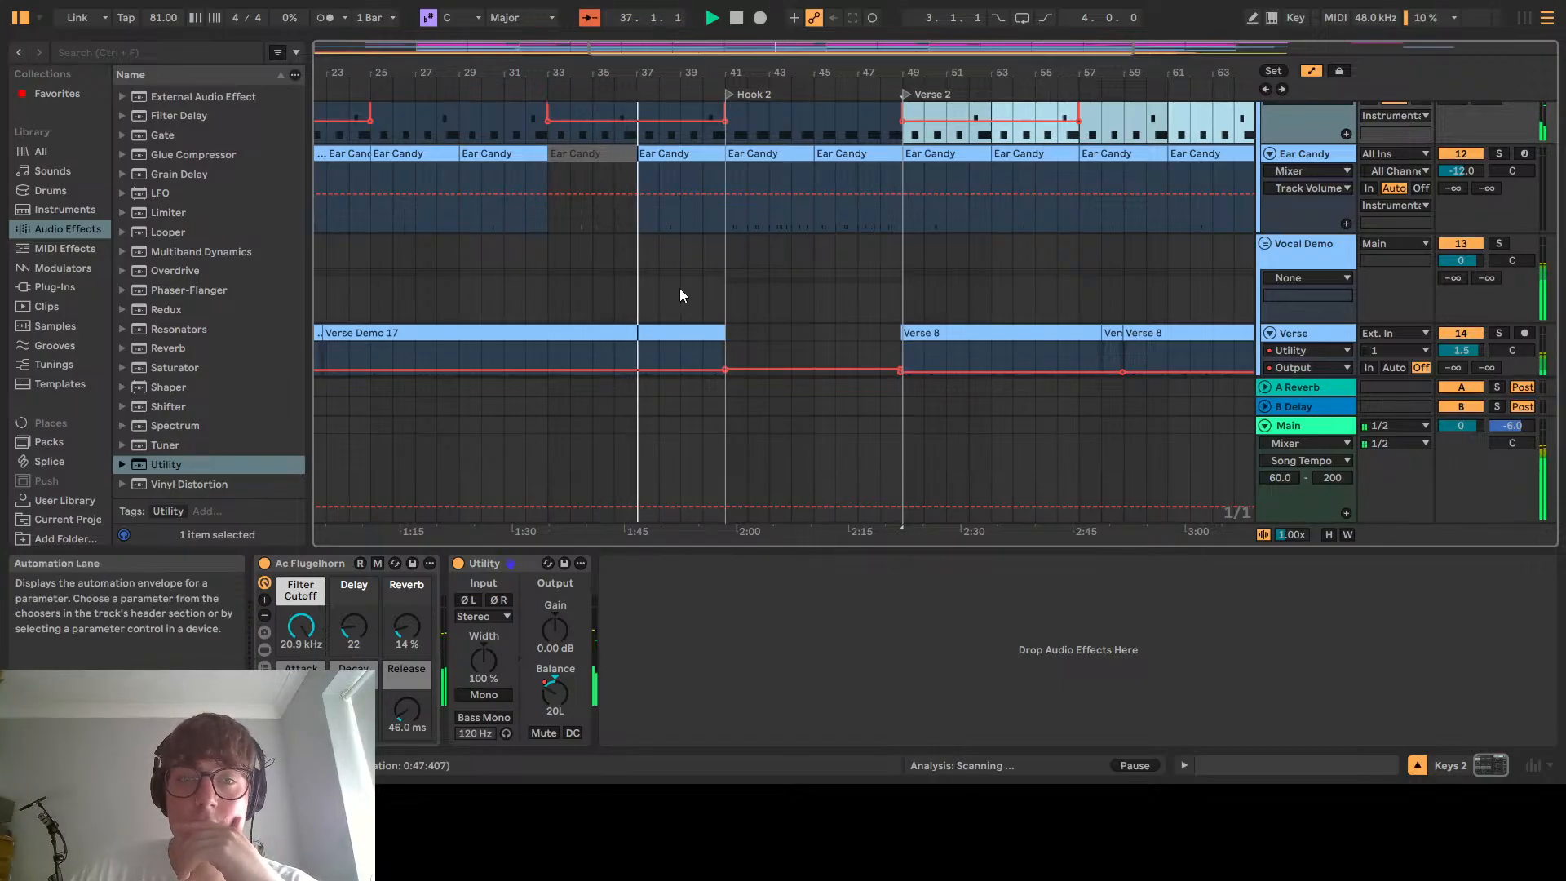
pyautogui.moveTo(550, 261); pyautogui.dragTo(834, 255)
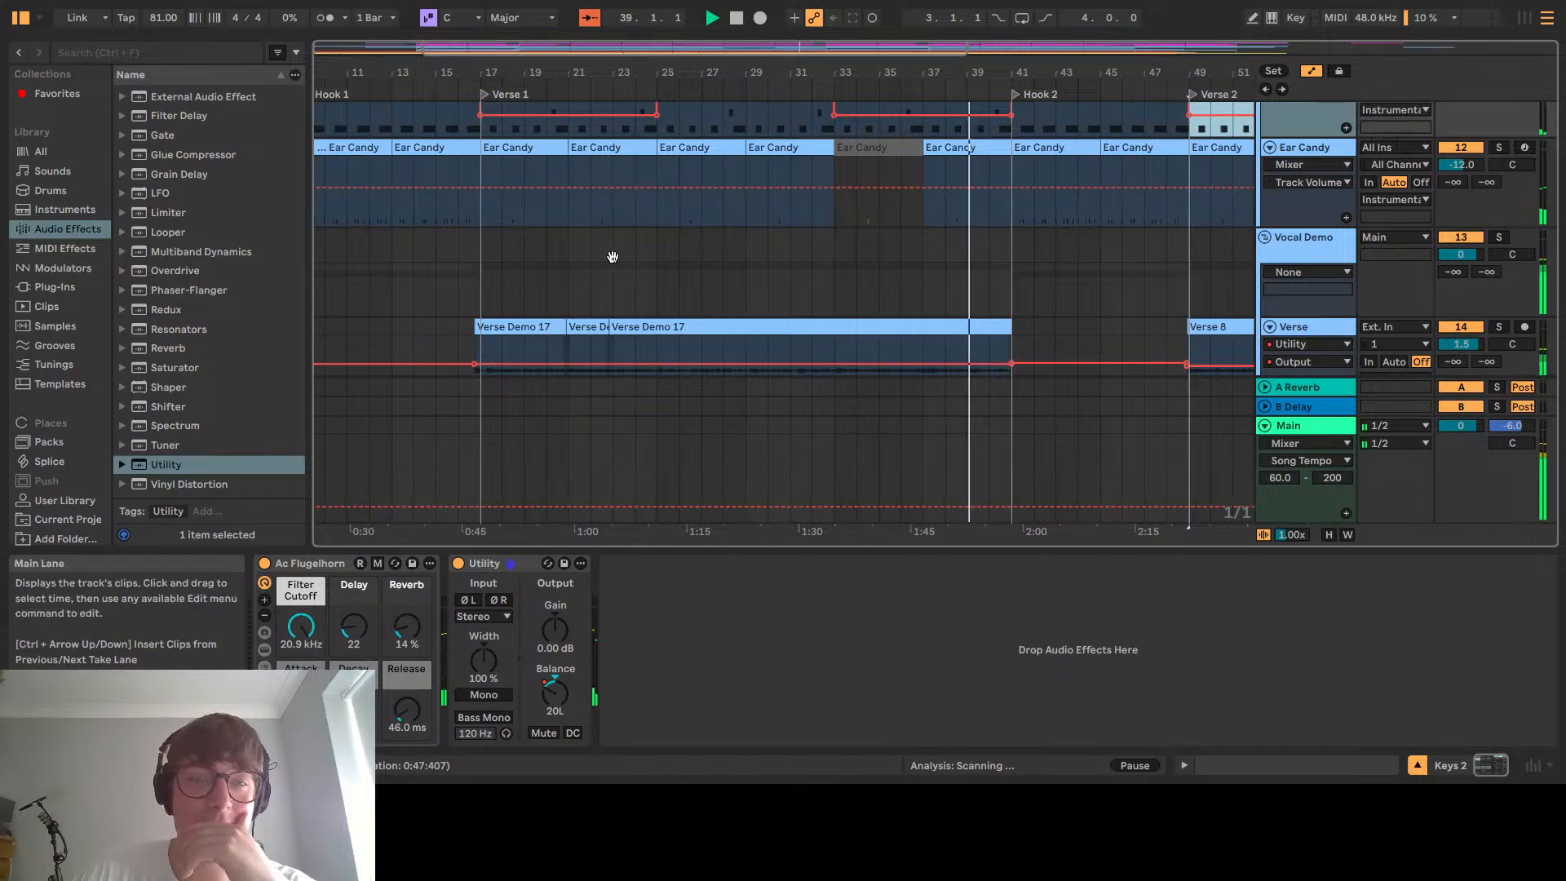
pyautogui.moveTo(610, 257); pyautogui.dragTo(682, 256)
pyautogui.click(1300, 155)
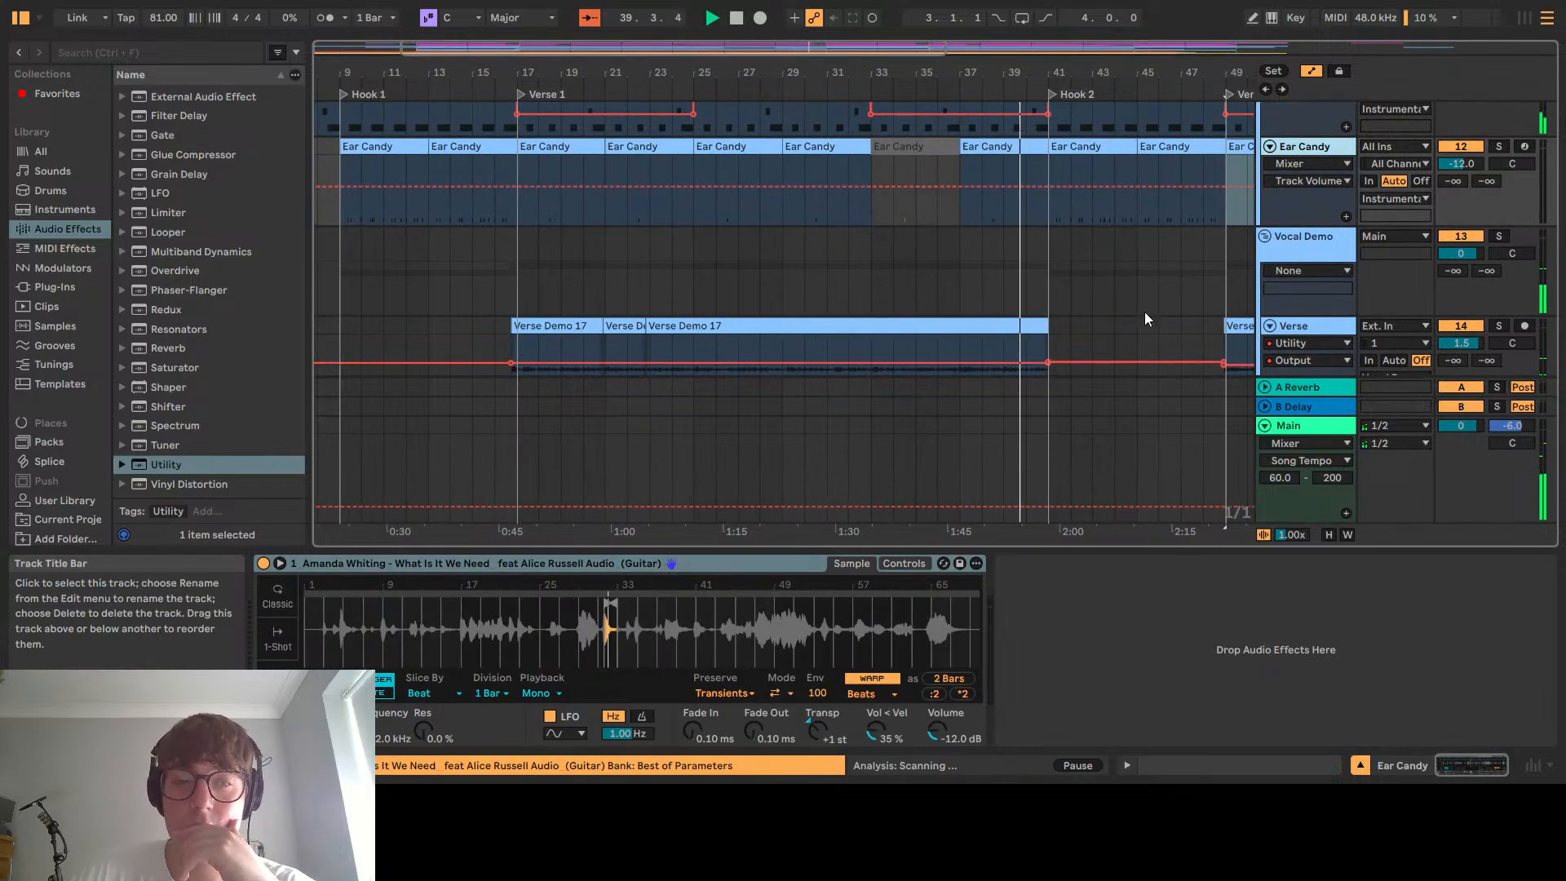
pyautogui.moveTo(257, 462); pyautogui.dragTo(1134, 631)
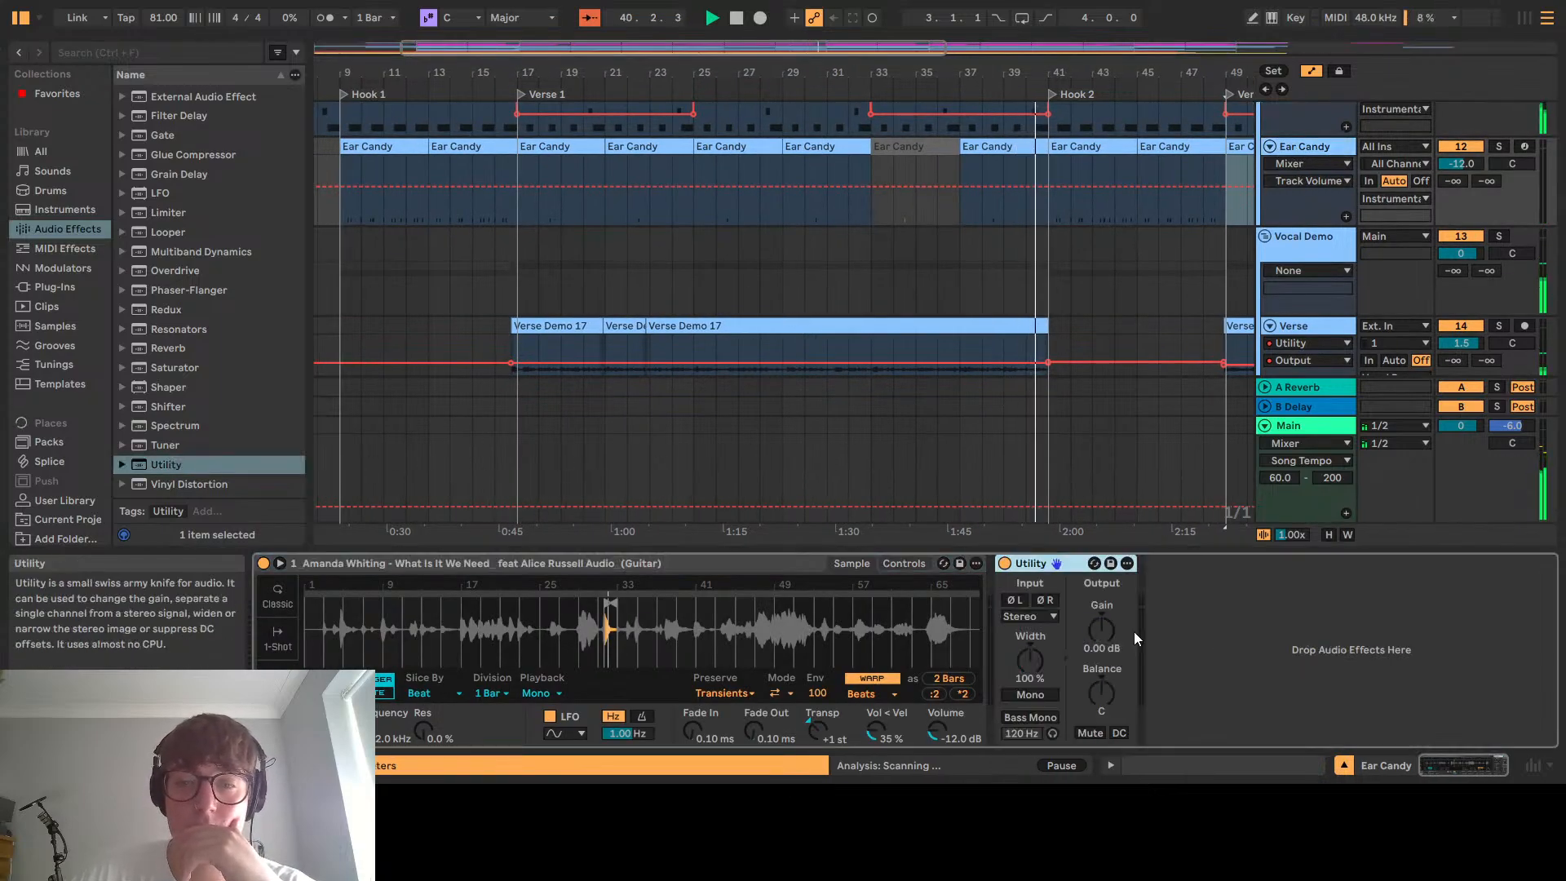
pyautogui.scroll(-2, 852, 236)
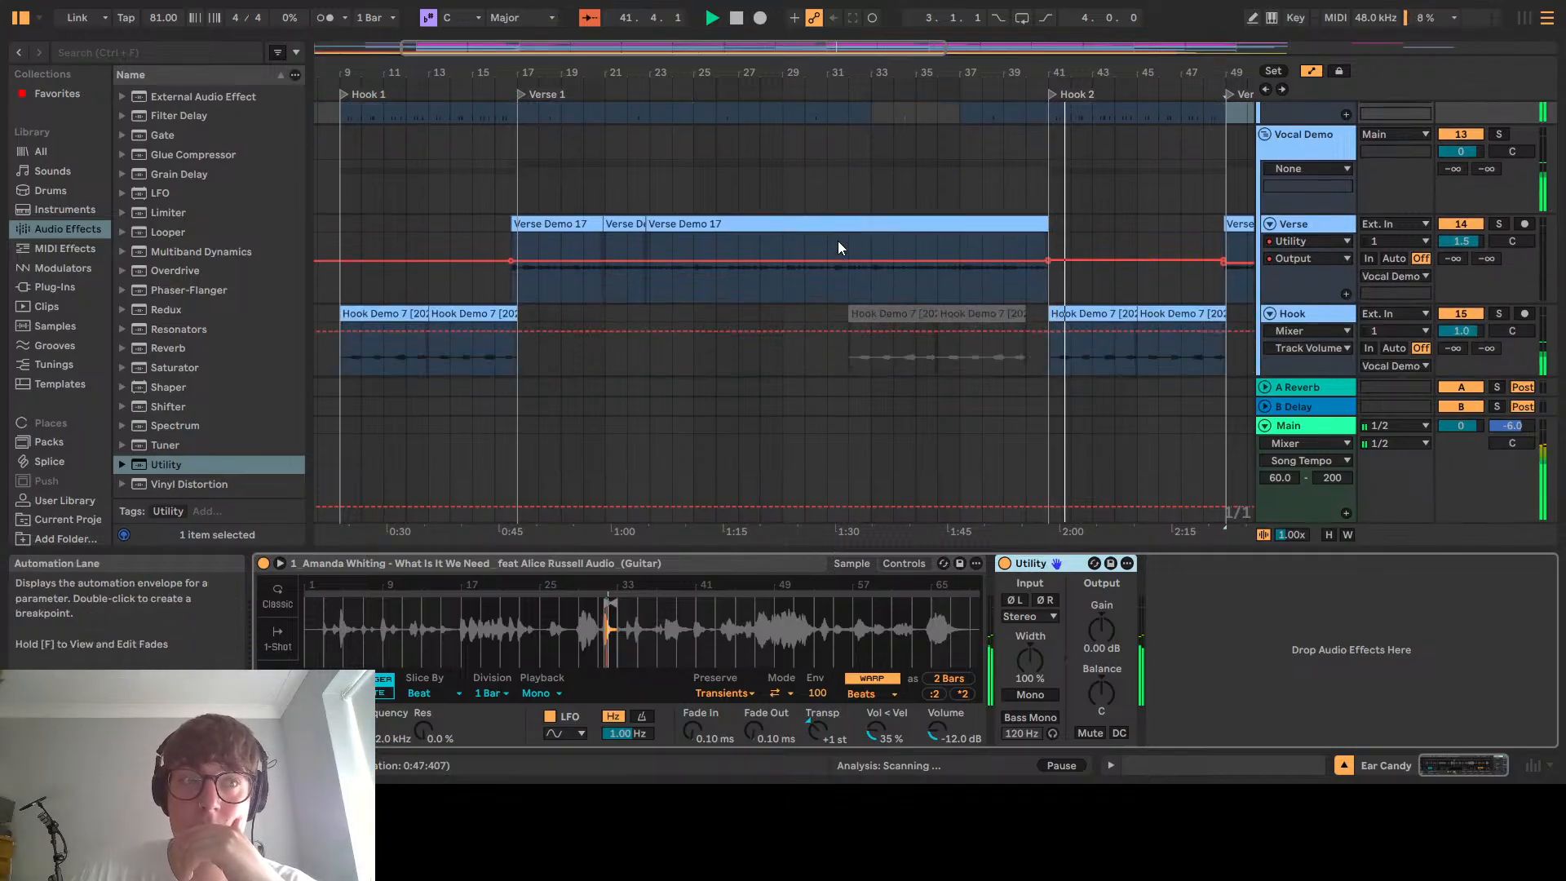
pyautogui.hotkey('ctrl', 's')
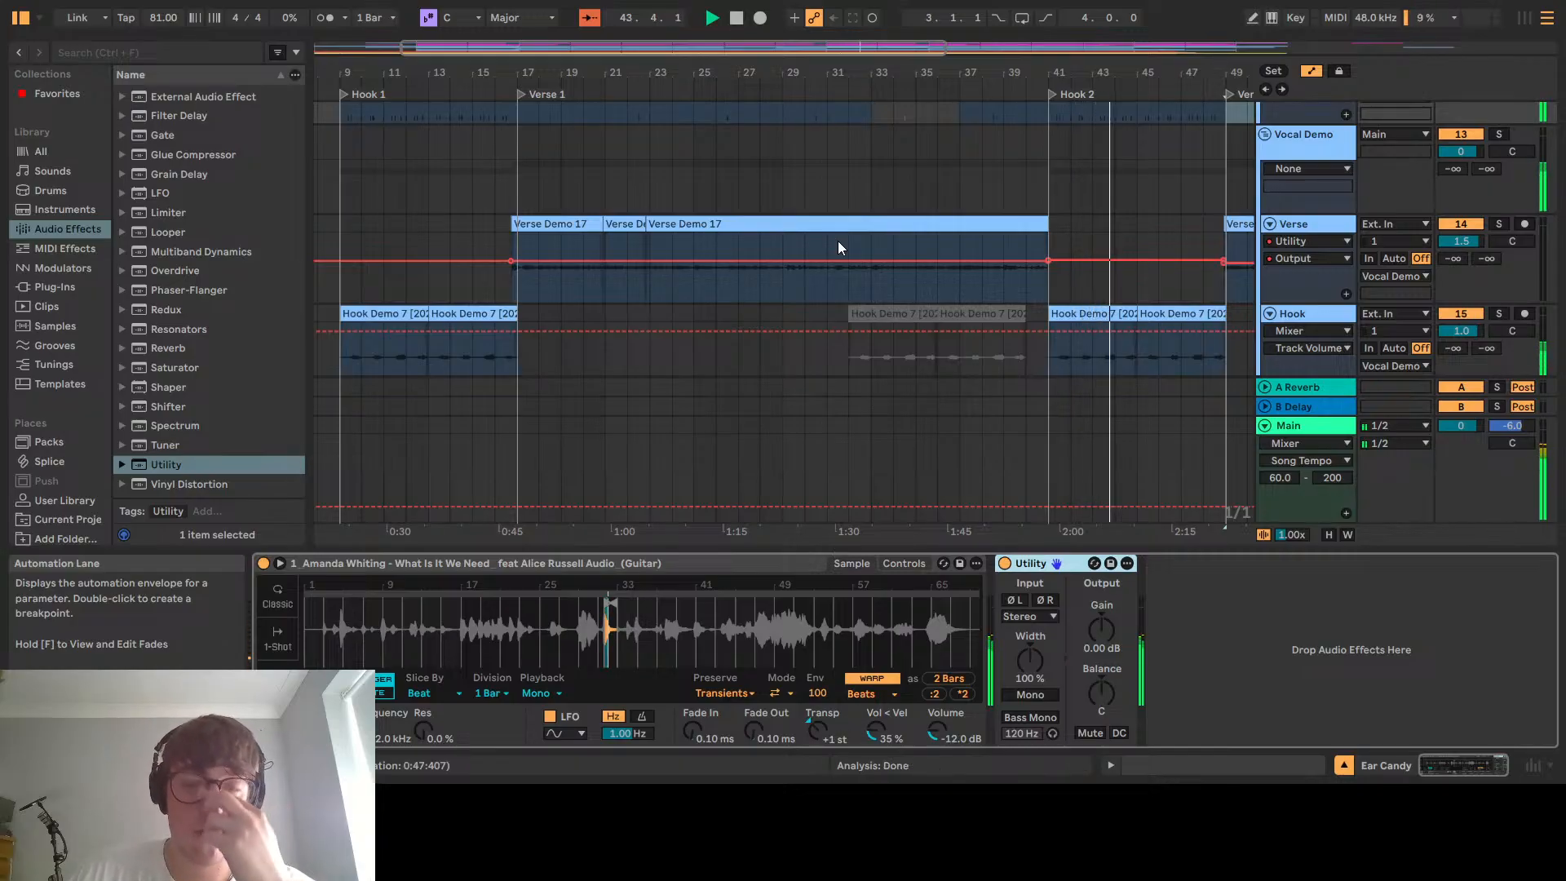
# Display the Utility Balance automation in the Ear Candy track's lane
pyautogui.scroll(2, 785, 272)
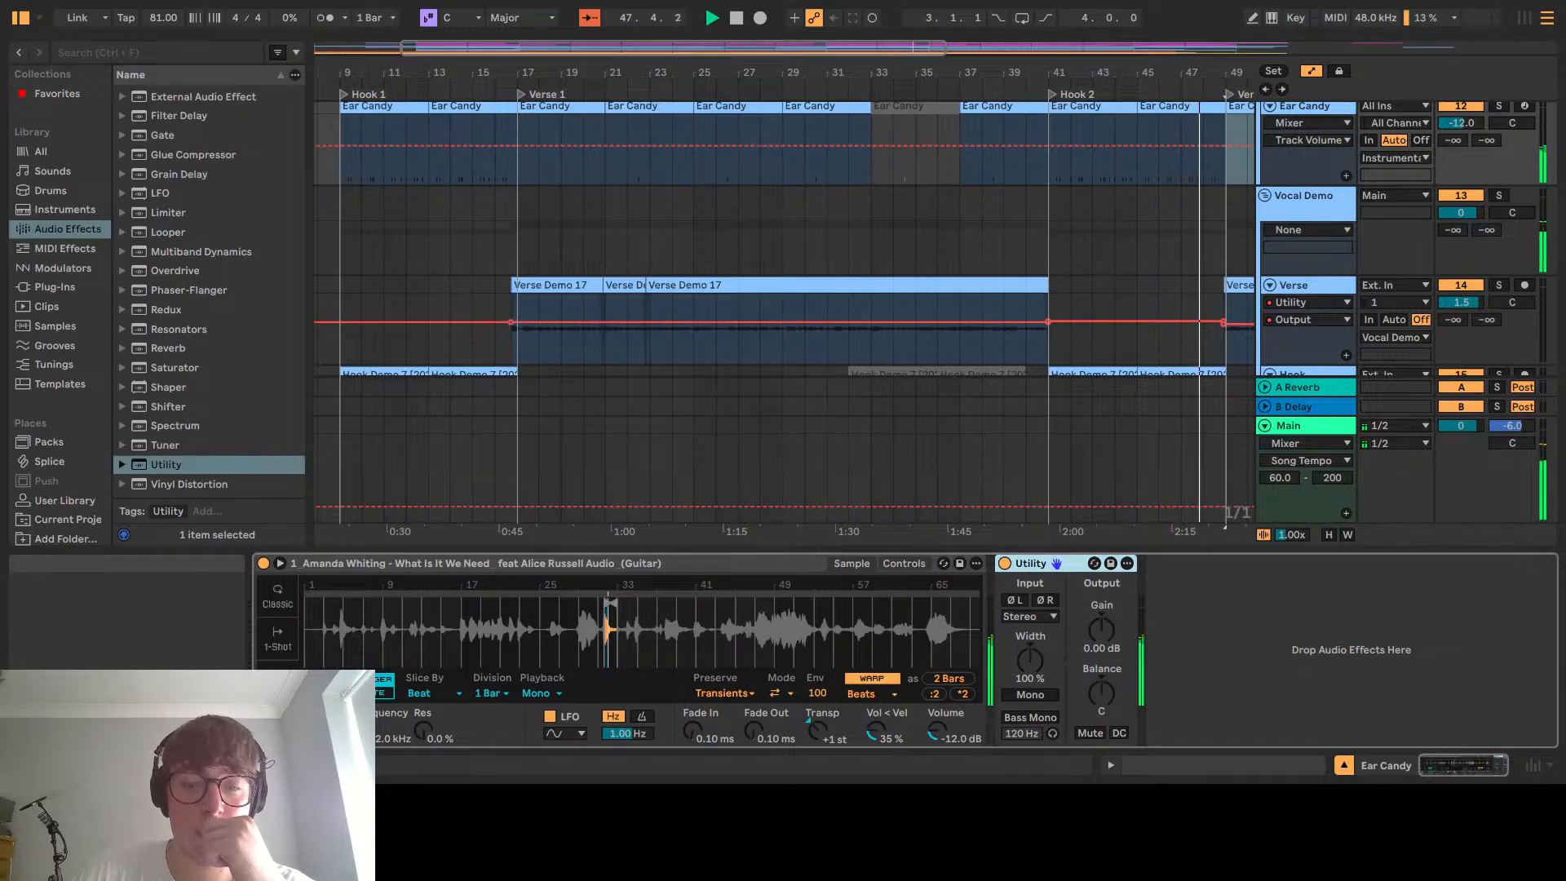
pyautogui.scroll(-2, 673, 359)
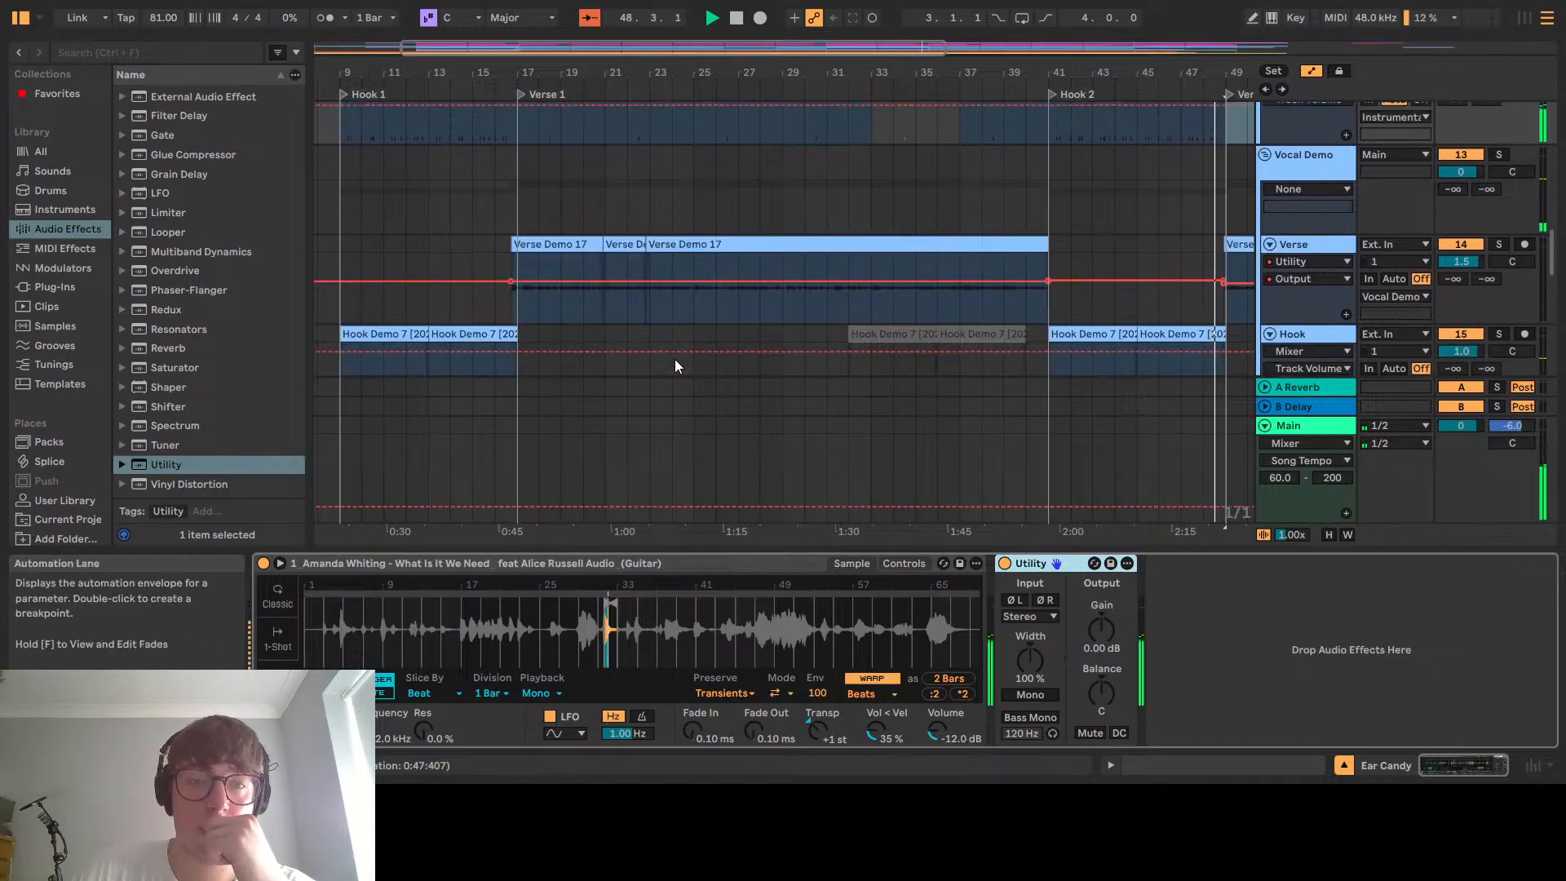
pyautogui.scroll(2, 675, 364)
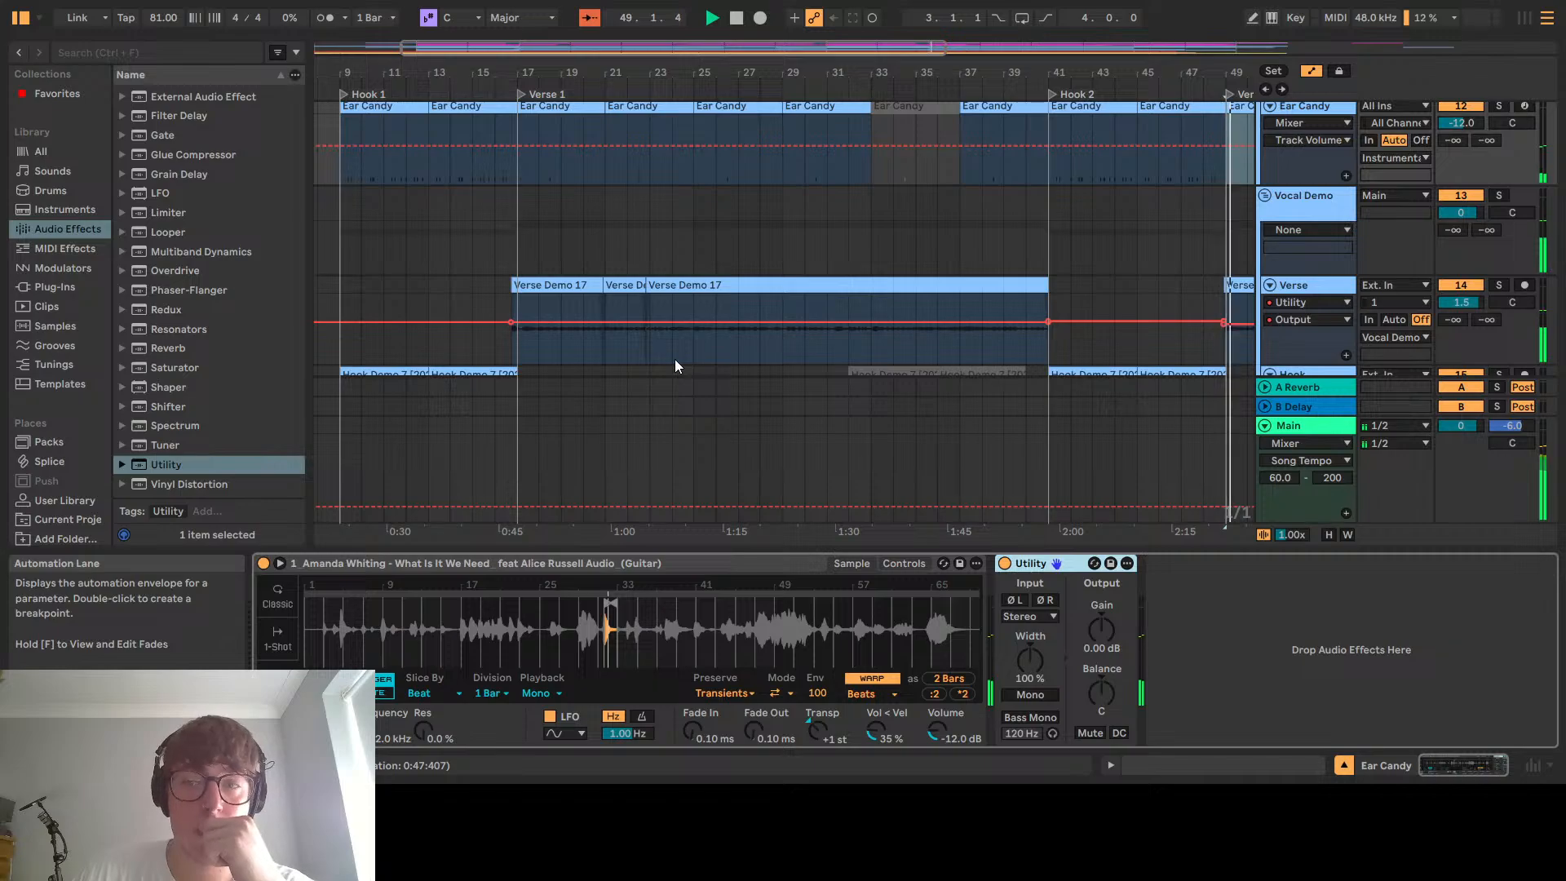
pyautogui.scroll(3, 674, 359)
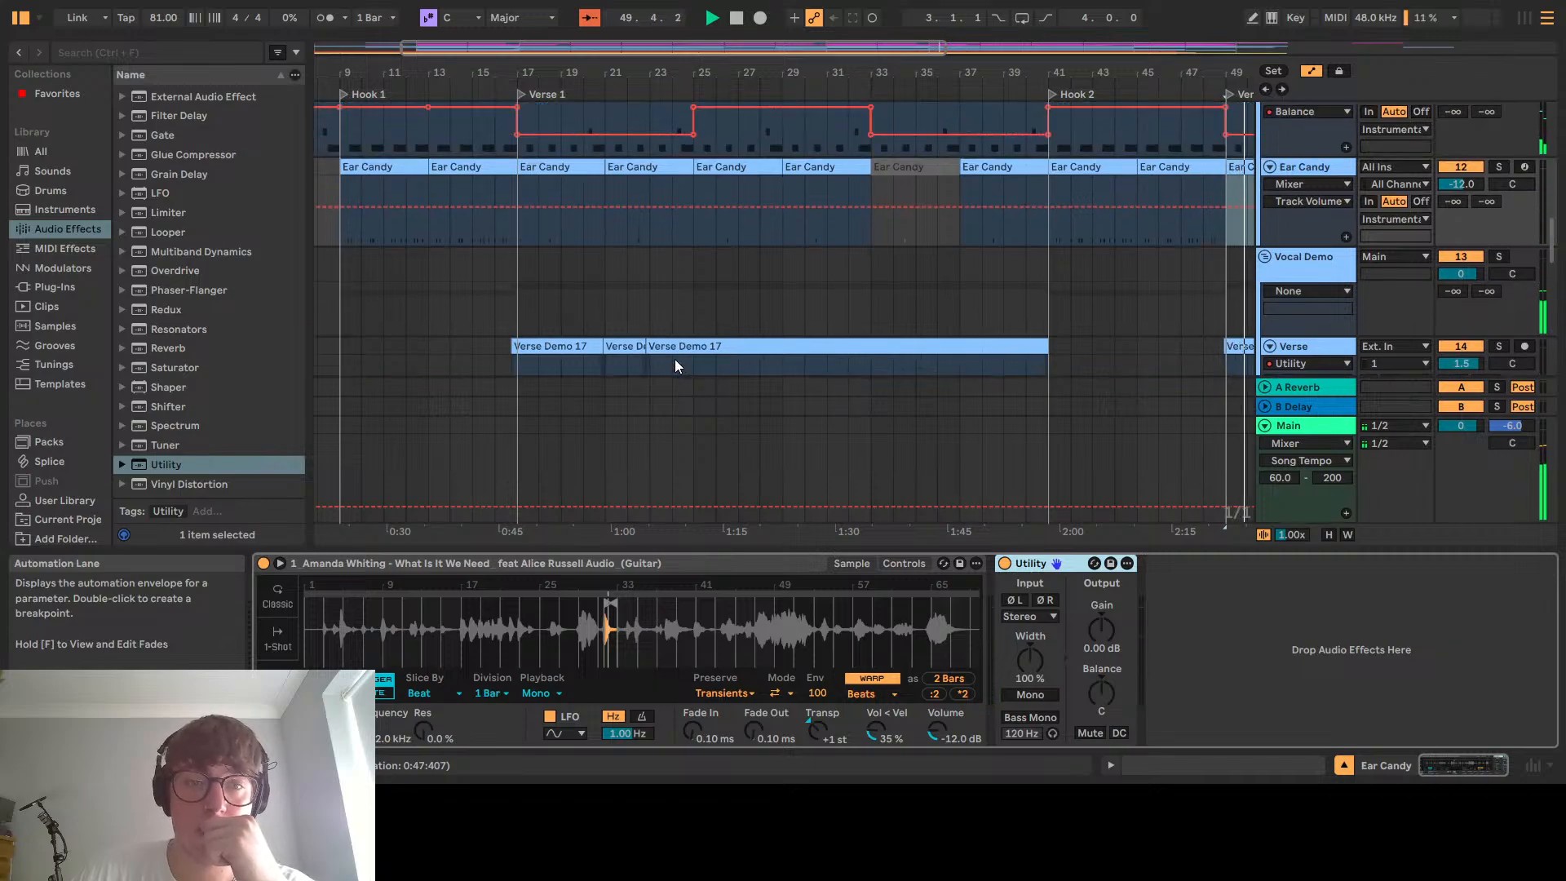
pyautogui.scroll(2, 674, 359)
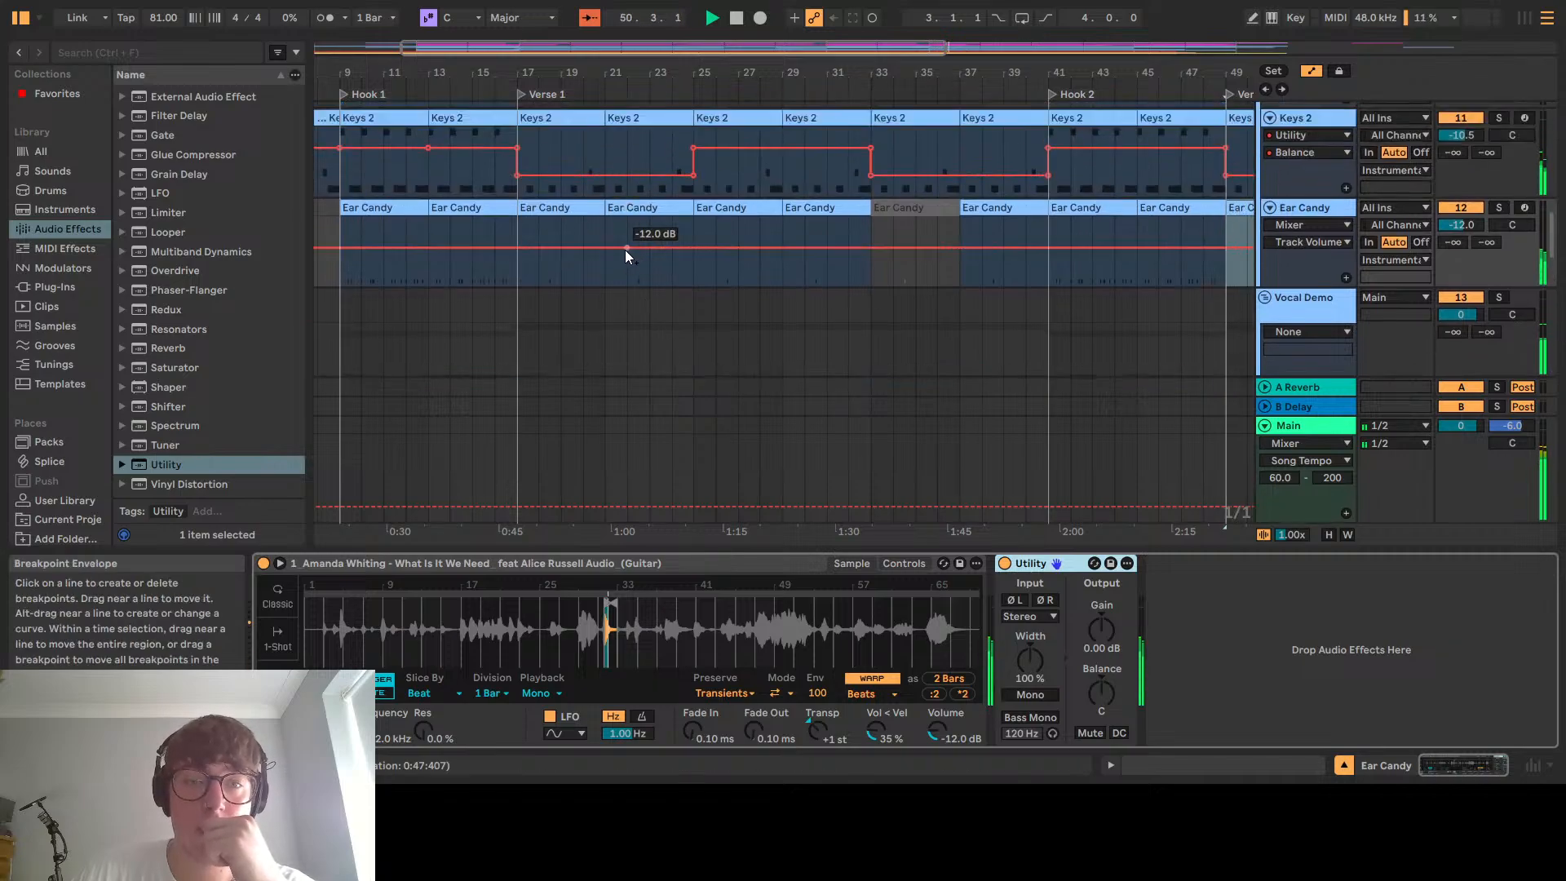
pyautogui.click(1285, 208)
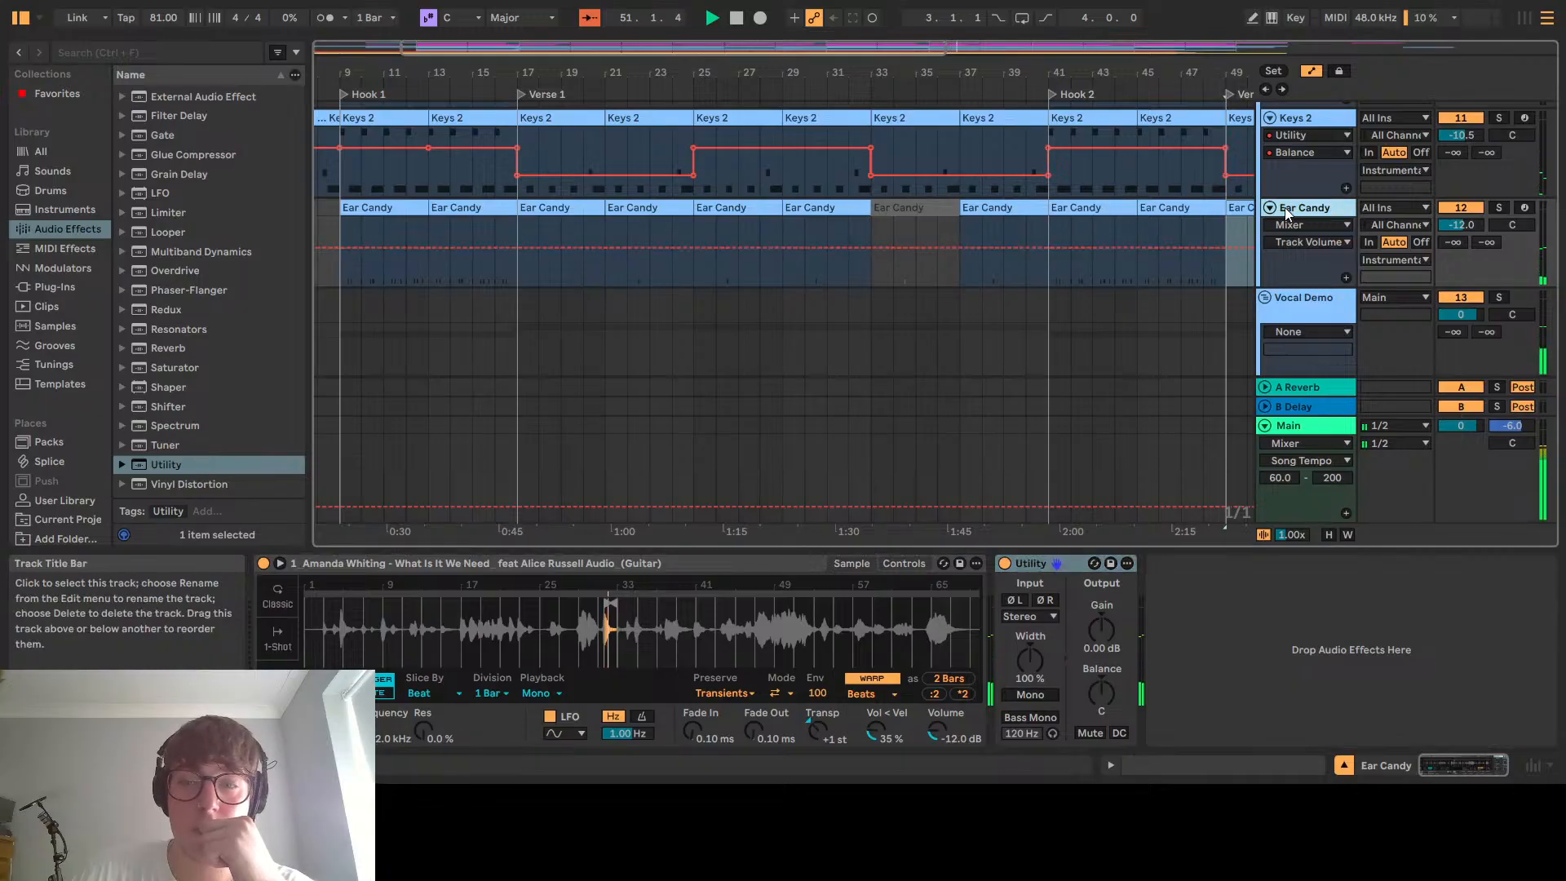
pyautogui.click(1090, 680)
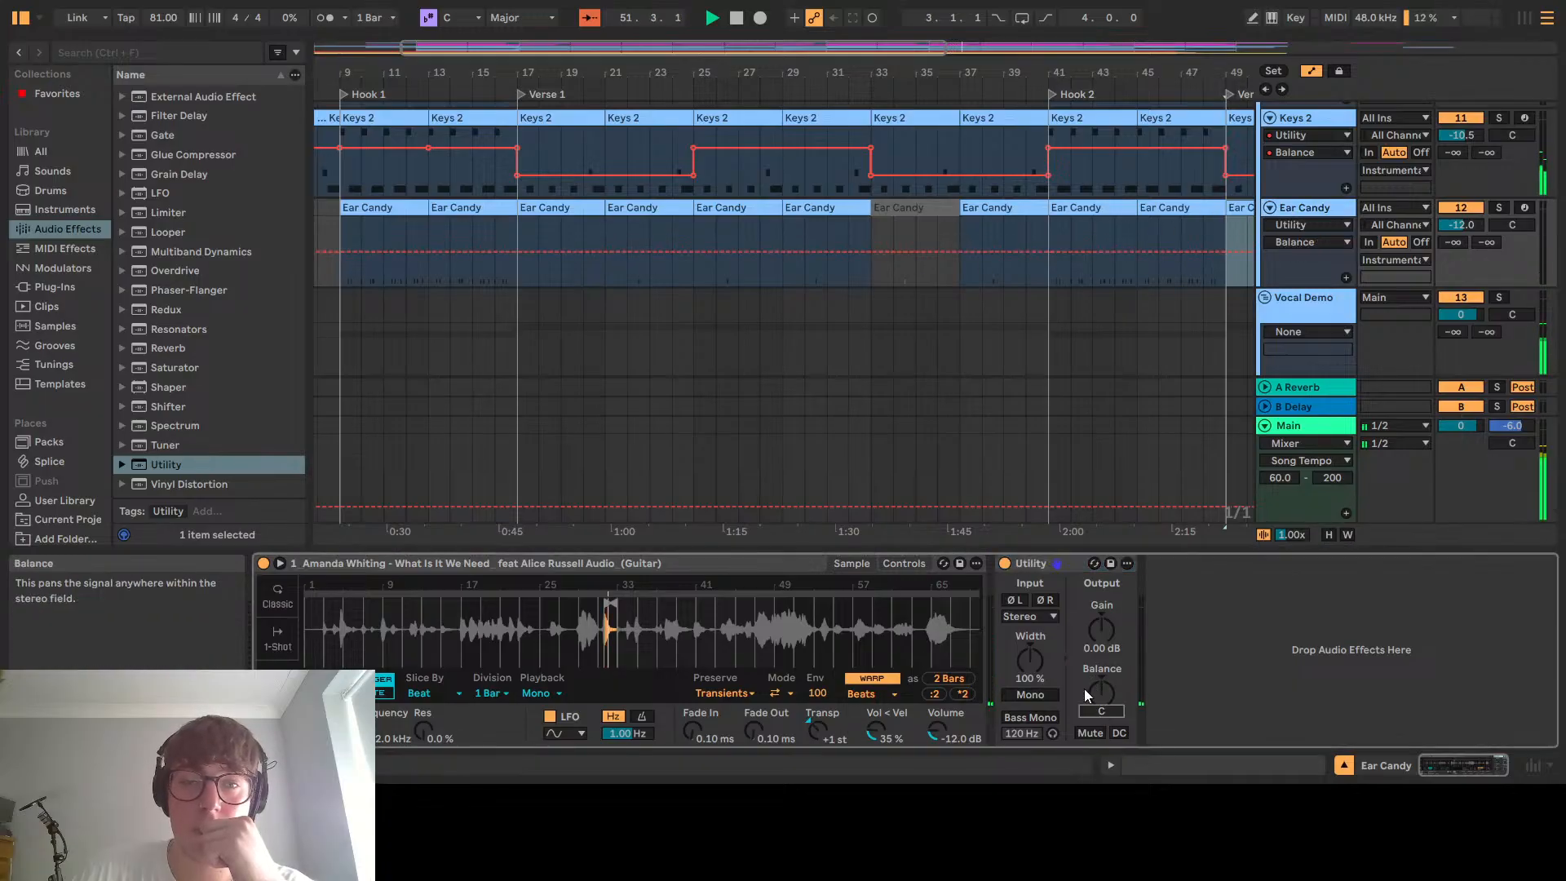
# Set the Ear Candy Balance automation to 10L across Hook 1, from bar 9 to bar 17
pyautogui.click(517, 252)
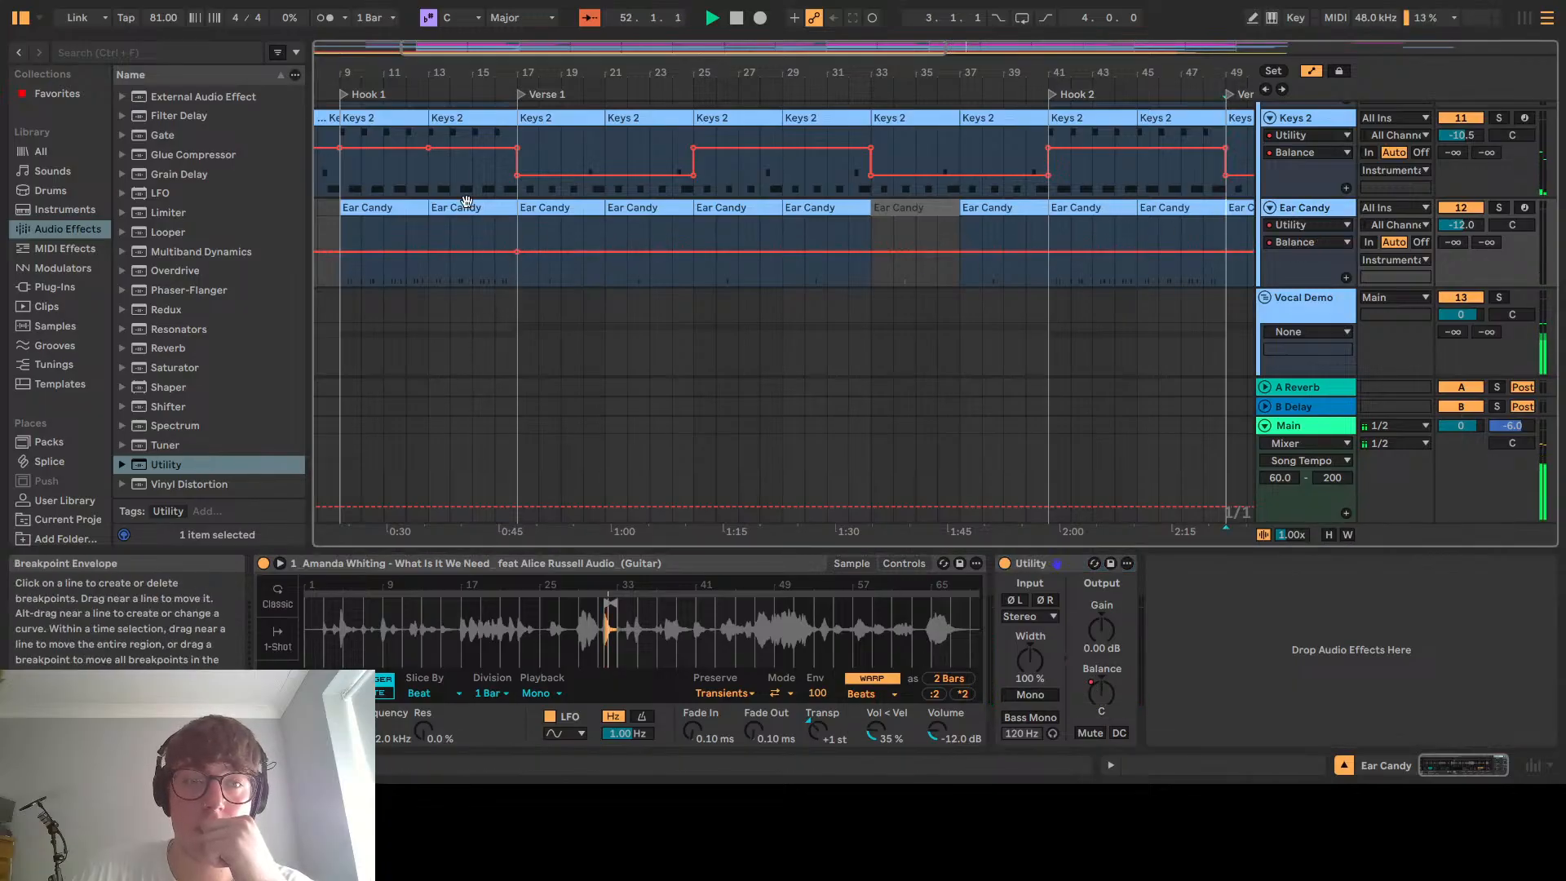
pyautogui.click(345, 254)
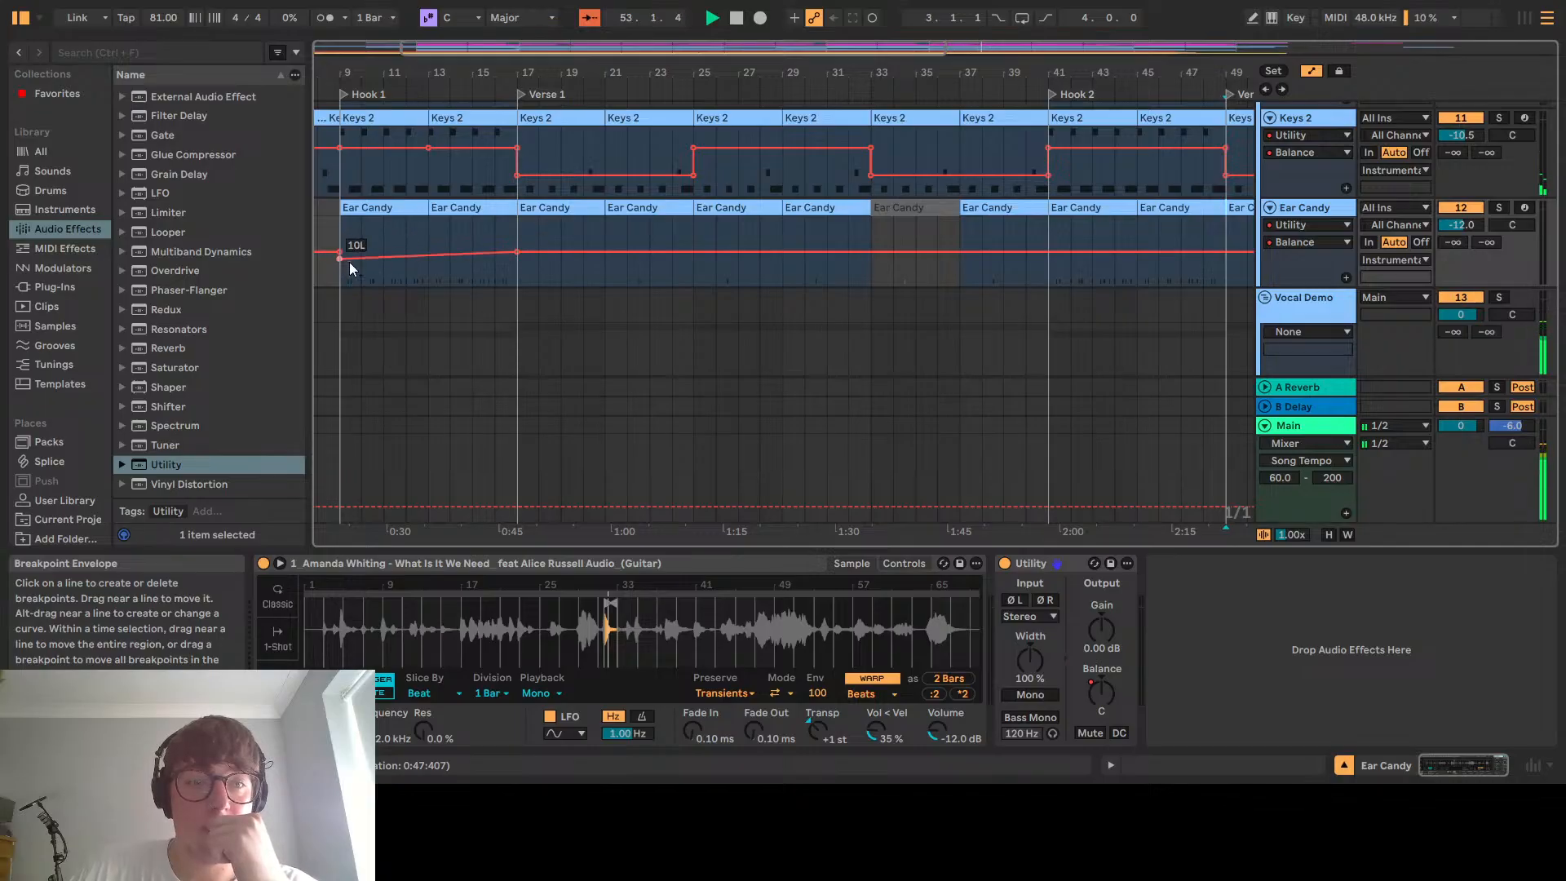
pyautogui.moveTo(472, 254); pyautogui.dragTo(517, 261)
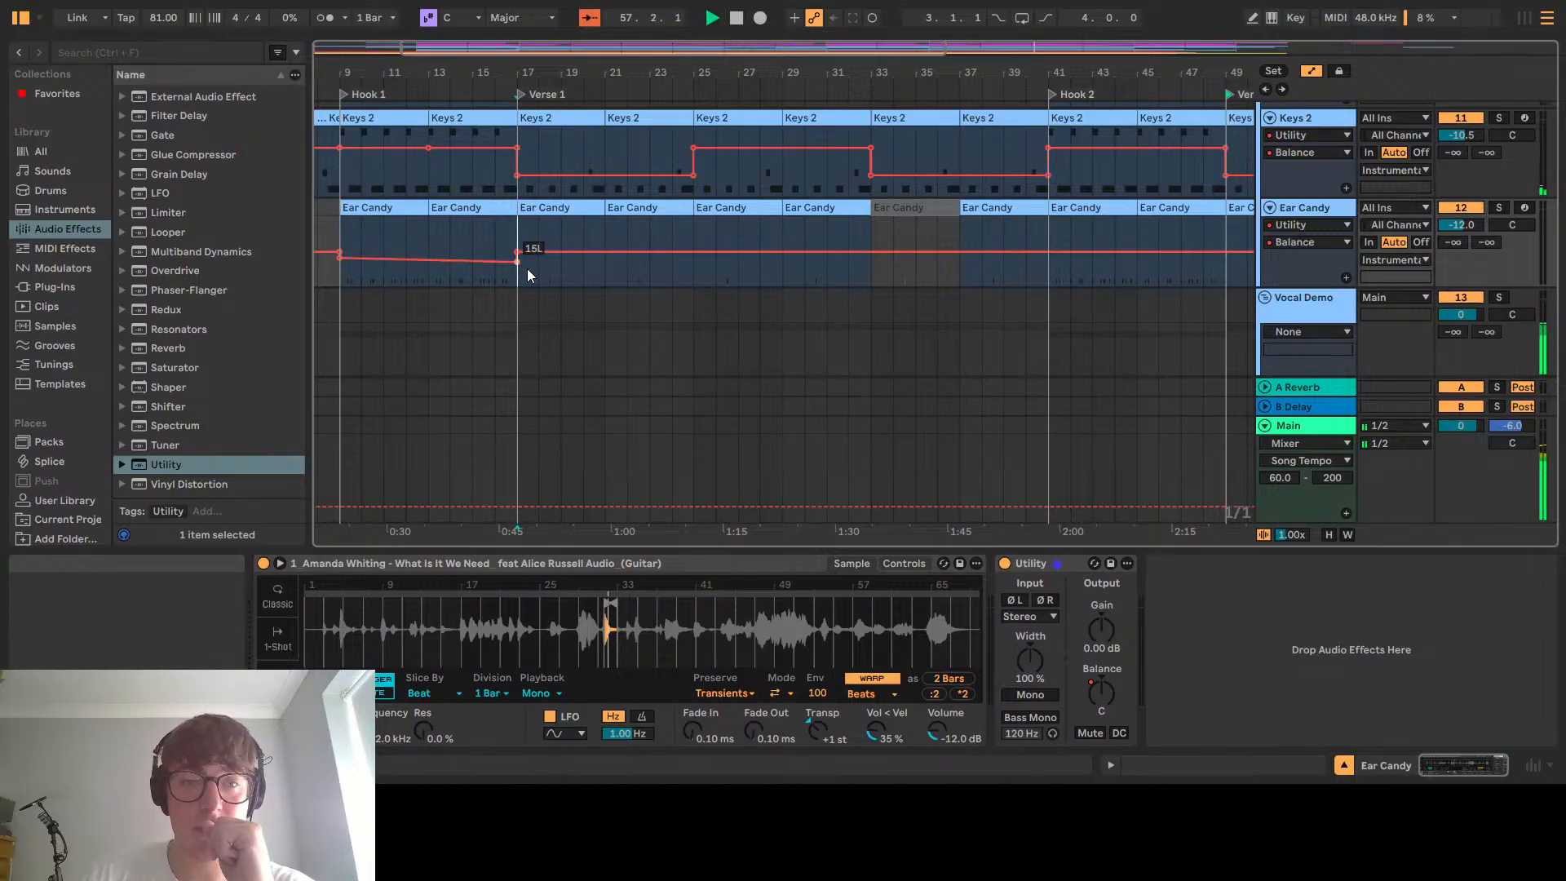
pyautogui.moveTo(518, 261); pyautogui.dragTo(516, 258)
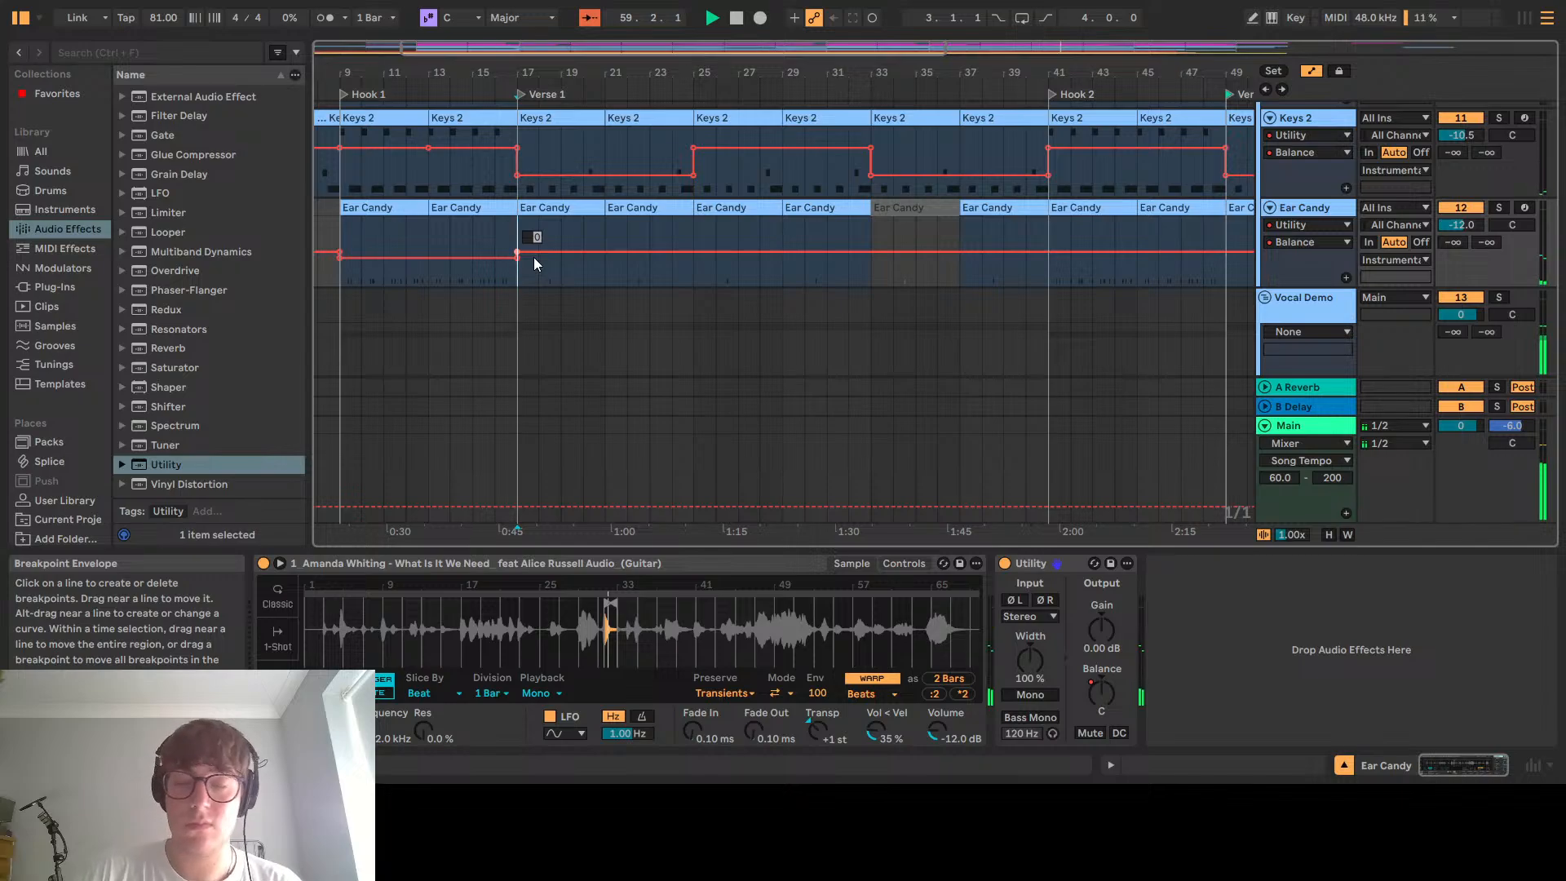
# Automate the Ear Candy Balance to 10R from bar 17 to bar 25 and to 10L from bar 25 onward
pyautogui.moveTo(535, 262); pyautogui.dragTo(517, 249)
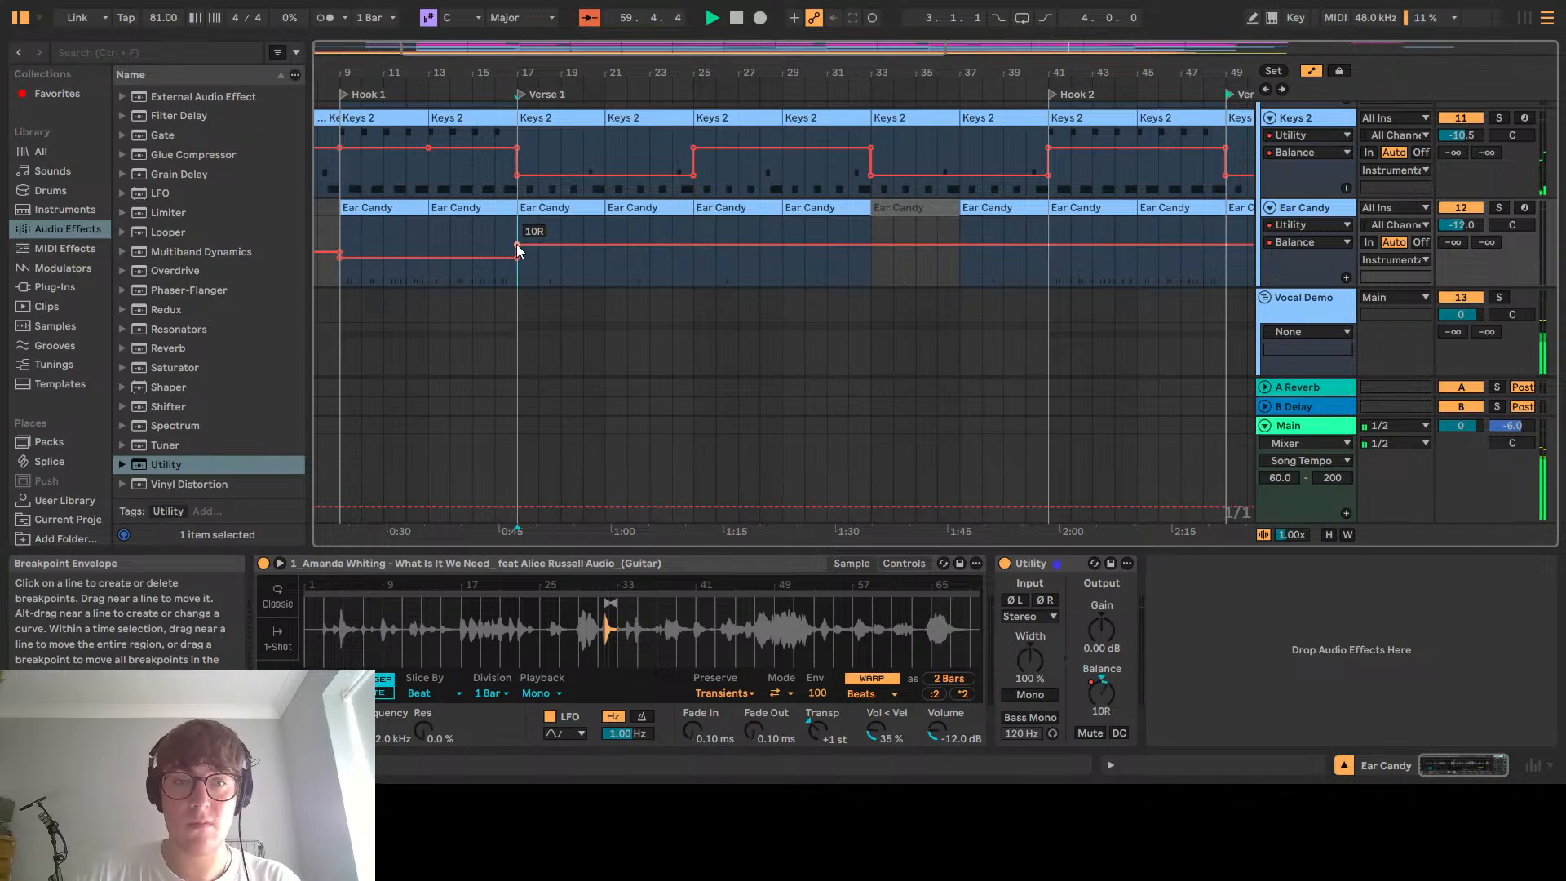
pyautogui.click(693, 245)
pyautogui.click(715, 245)
pyautogui.moveTo(711, 247); pyautogui.dragTo(691, 266)
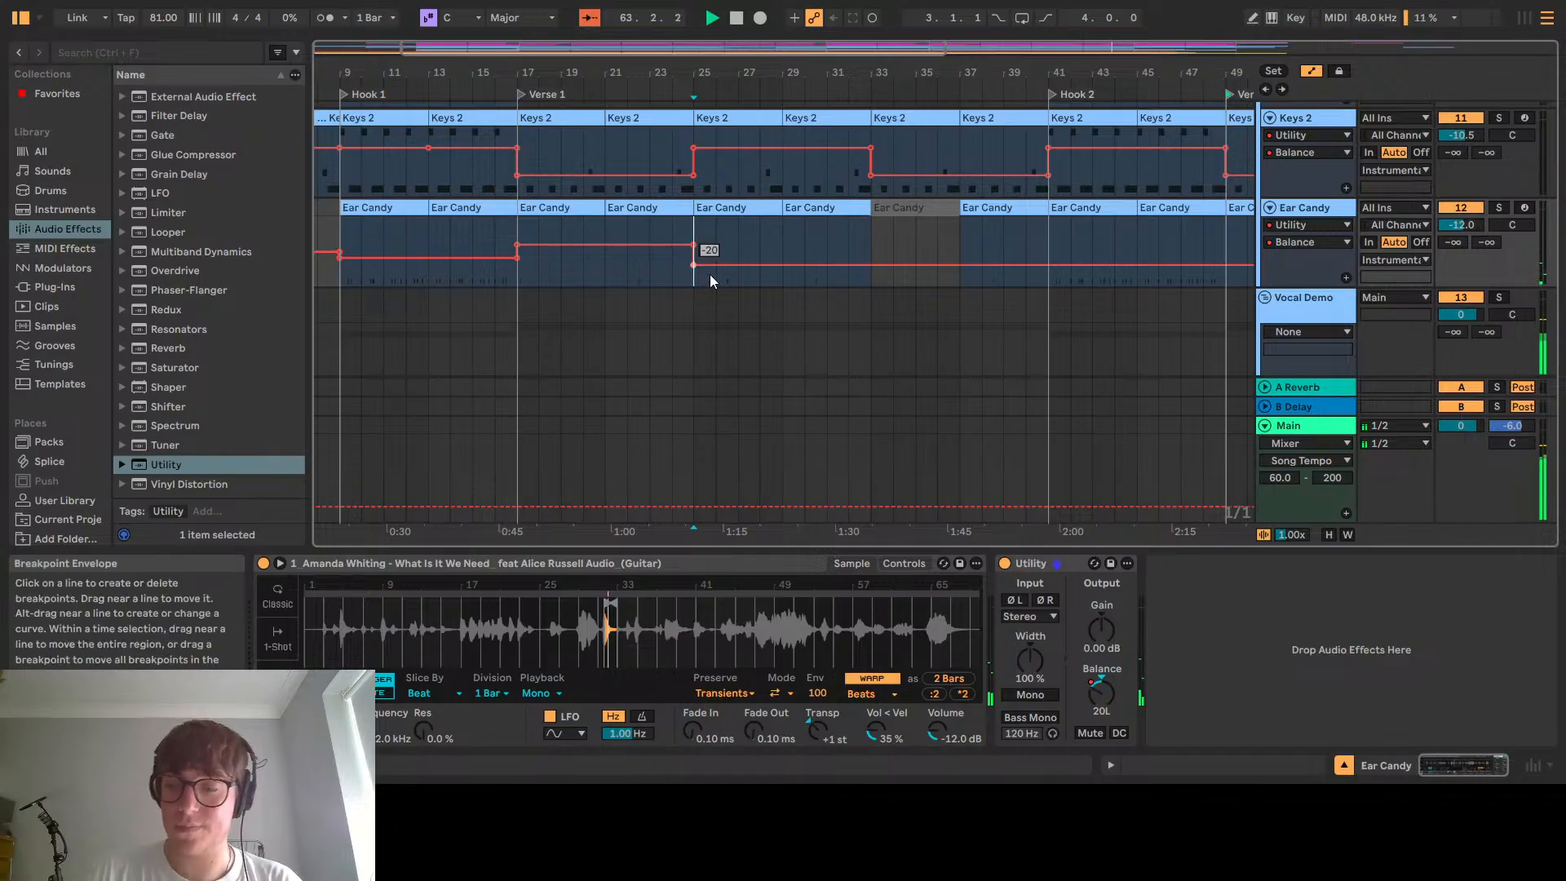
pyautogui.moveTo(693, 265); pyautogui.dragTo(693, 259)
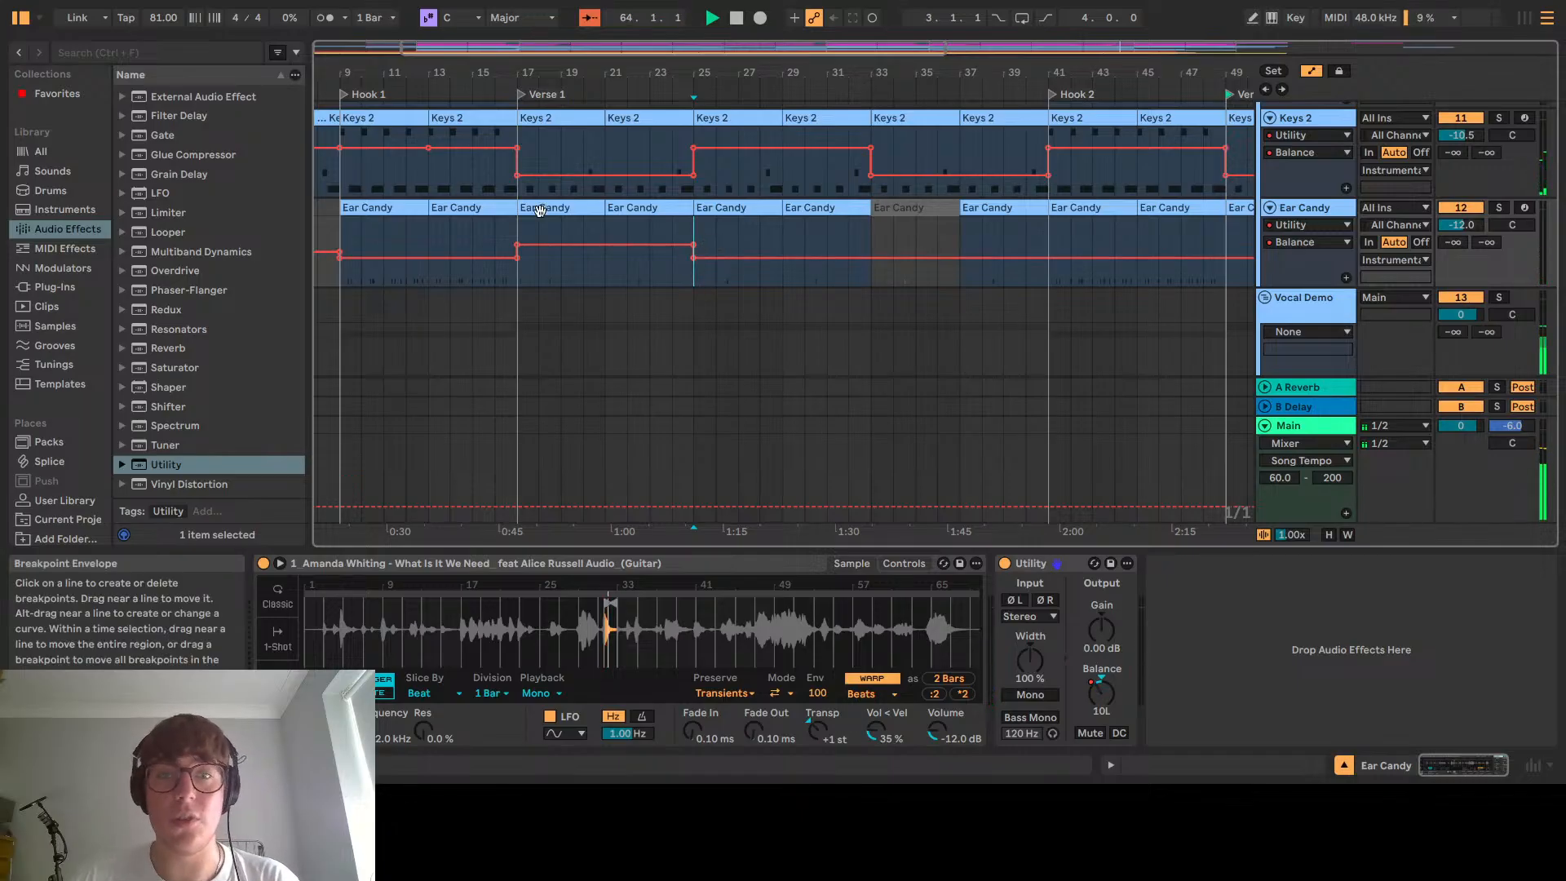
# Restart playback from Hook 1 at bar 9, and set the Ear Candy Balance to 10R from bar 33
pyautogui.click(341, 230)
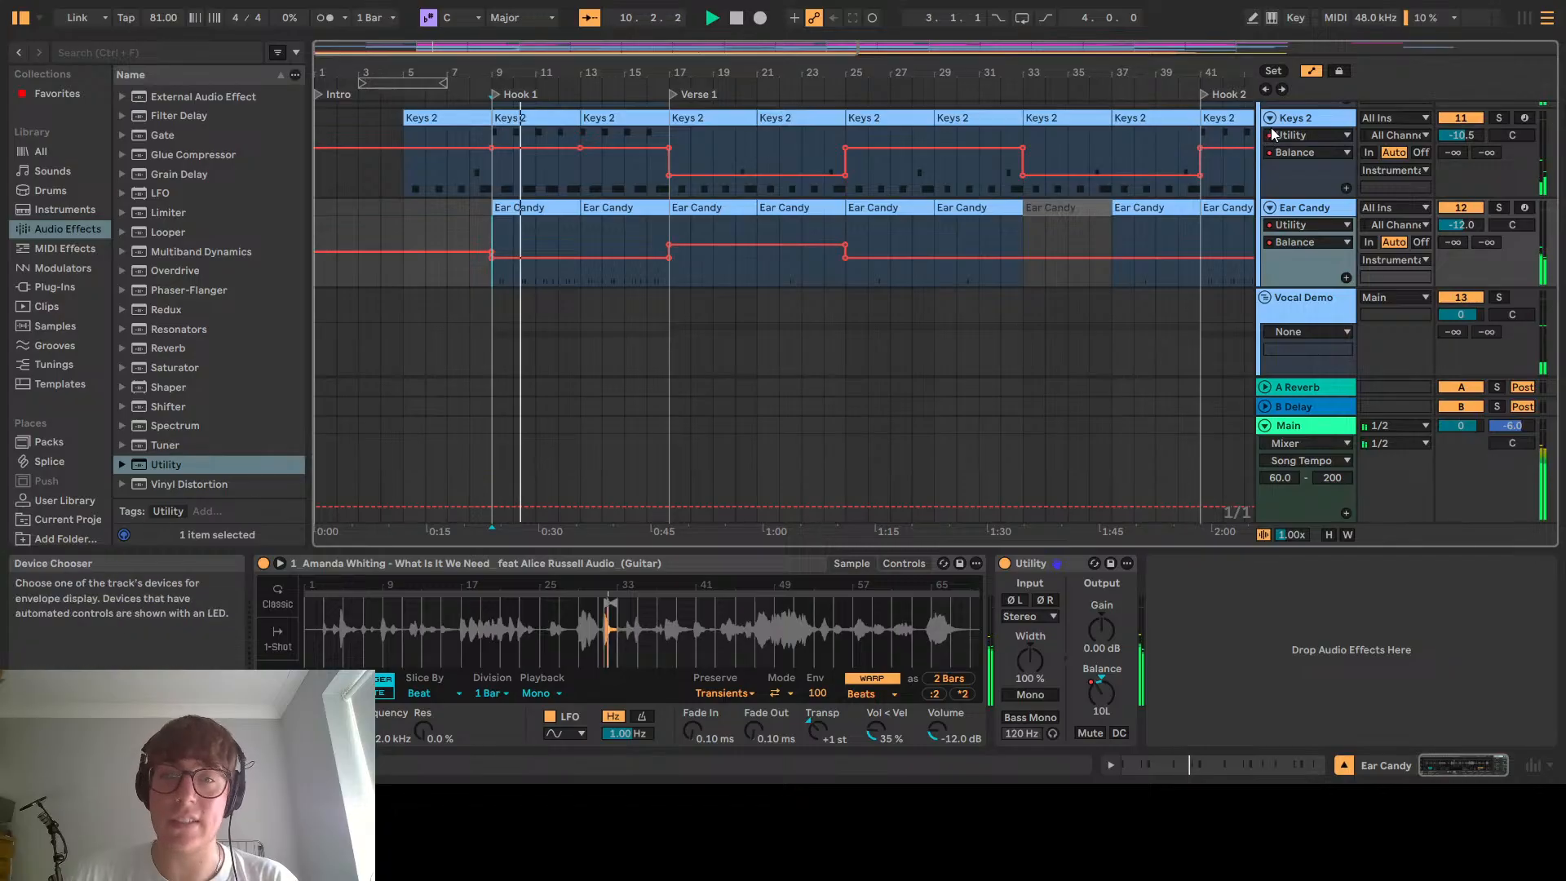
pyautogui.moveTo(999, 271); pyautogui.dragTo(880, 287)
pyautogui.click(902, 275)
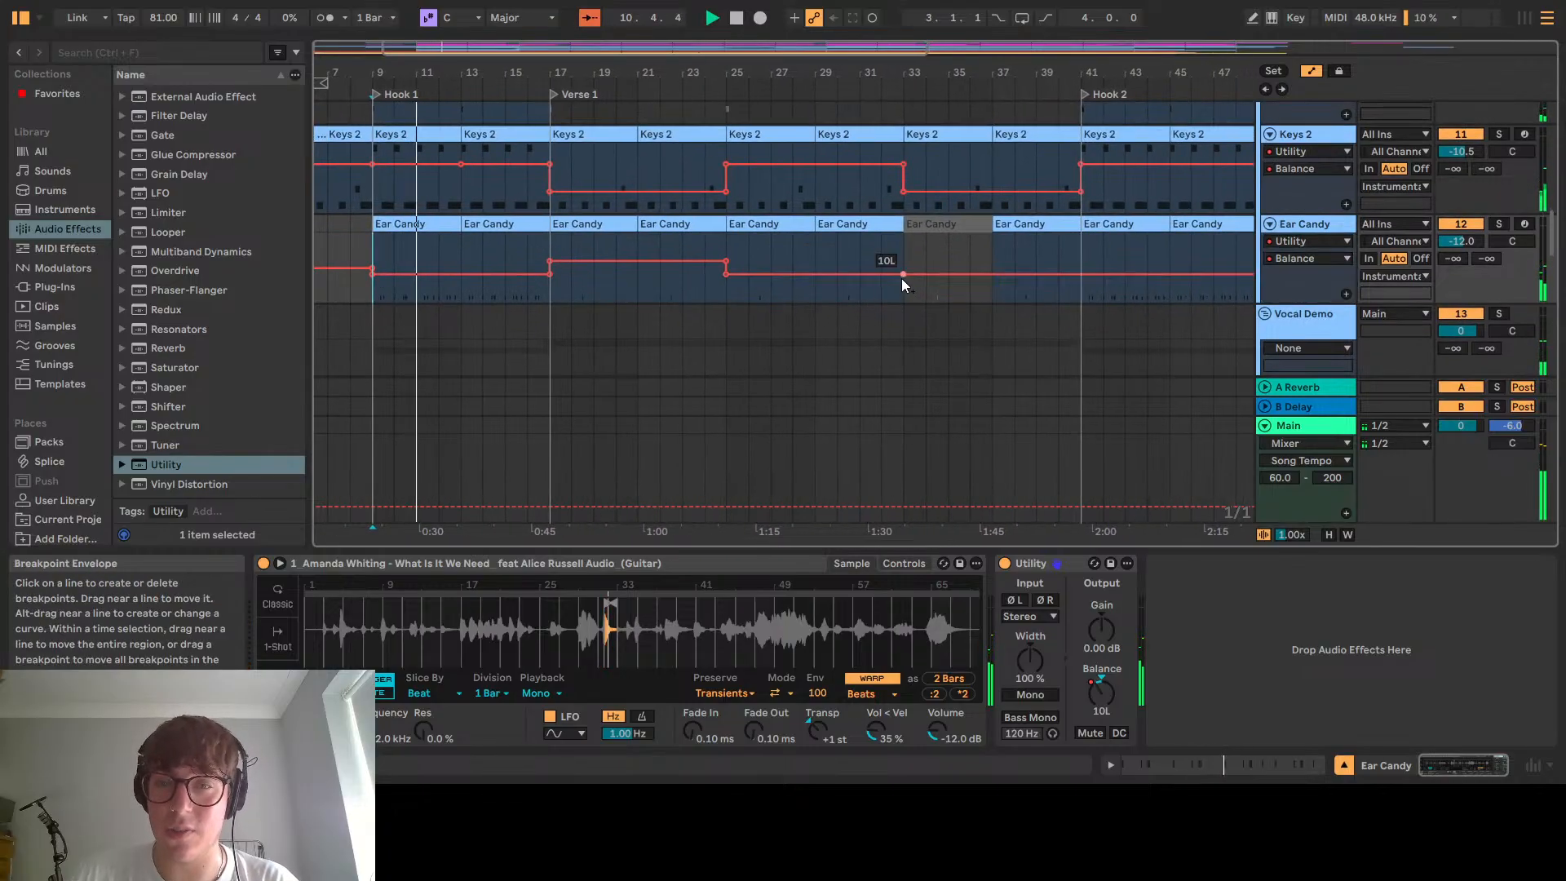
pyautogui.moveTo(909, 277); pyautogui.dragTo(904, 261)
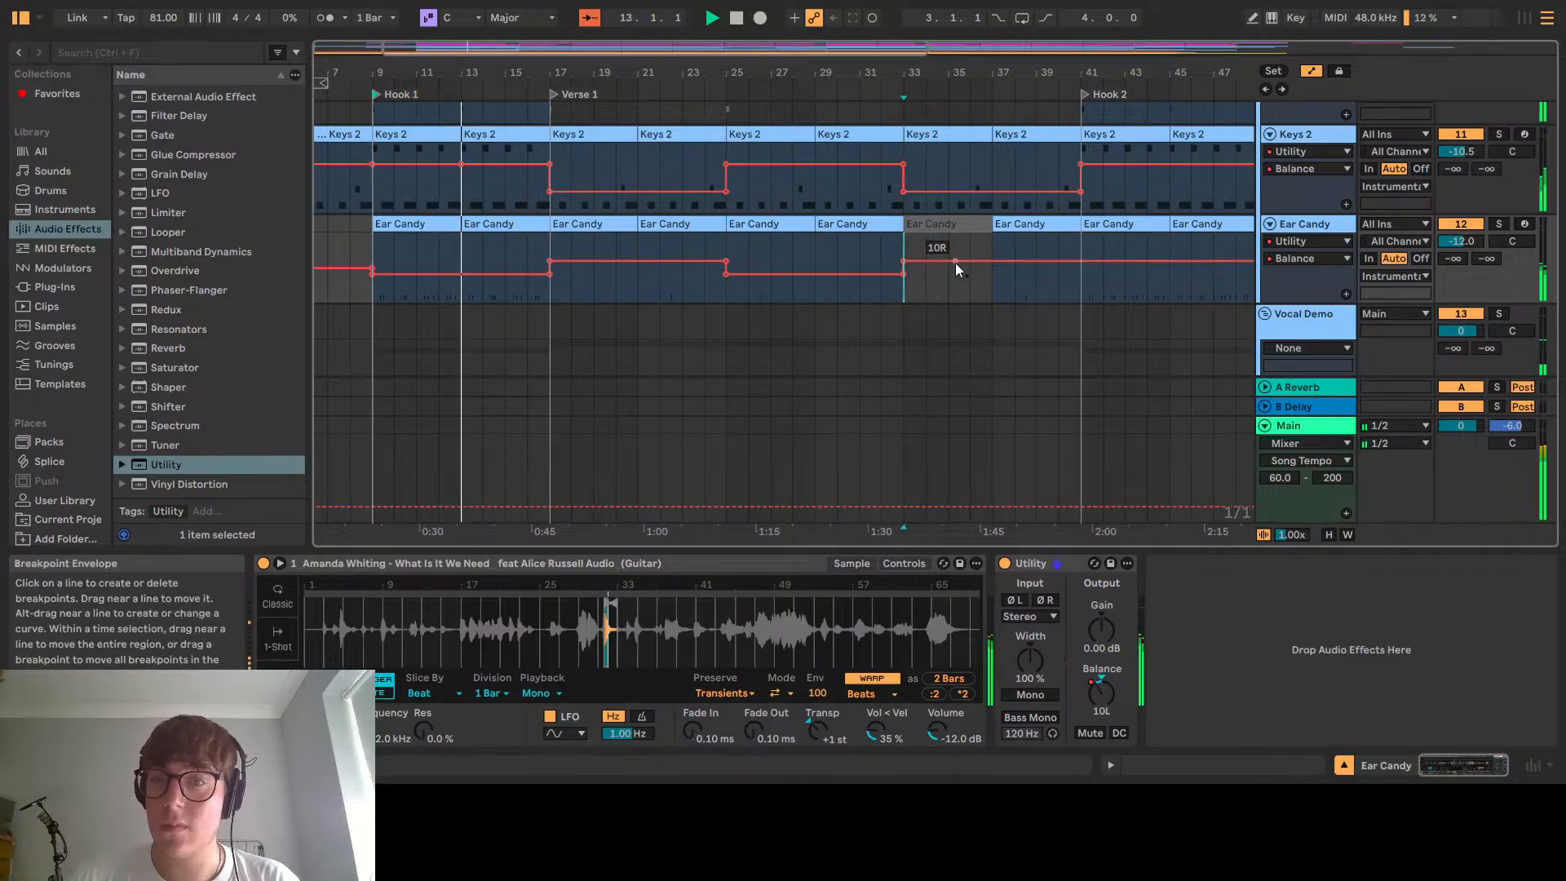
# Set the Ear Candy Balance to 10L across Hook 2 from bar 41 to bar 49, and to 10R from Verse 2
pyautogui.click(1081, 261)
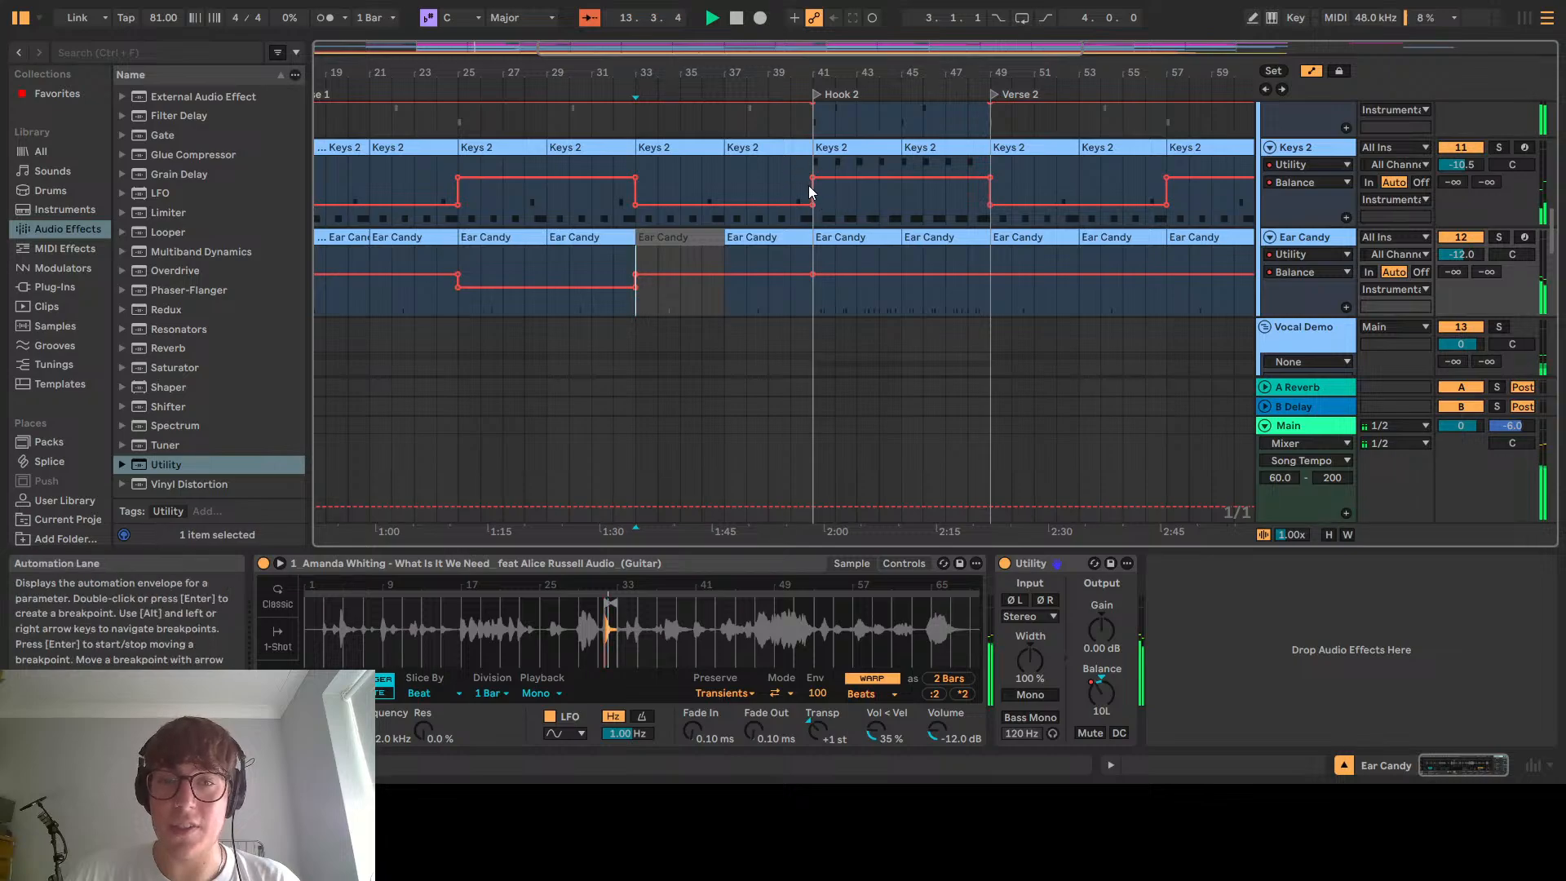
pyautogui.moveTo(826, 275); pyautogui.dragTo(824, 296)
pyautogui.click(828, 299)
pyautogui.write('-1')
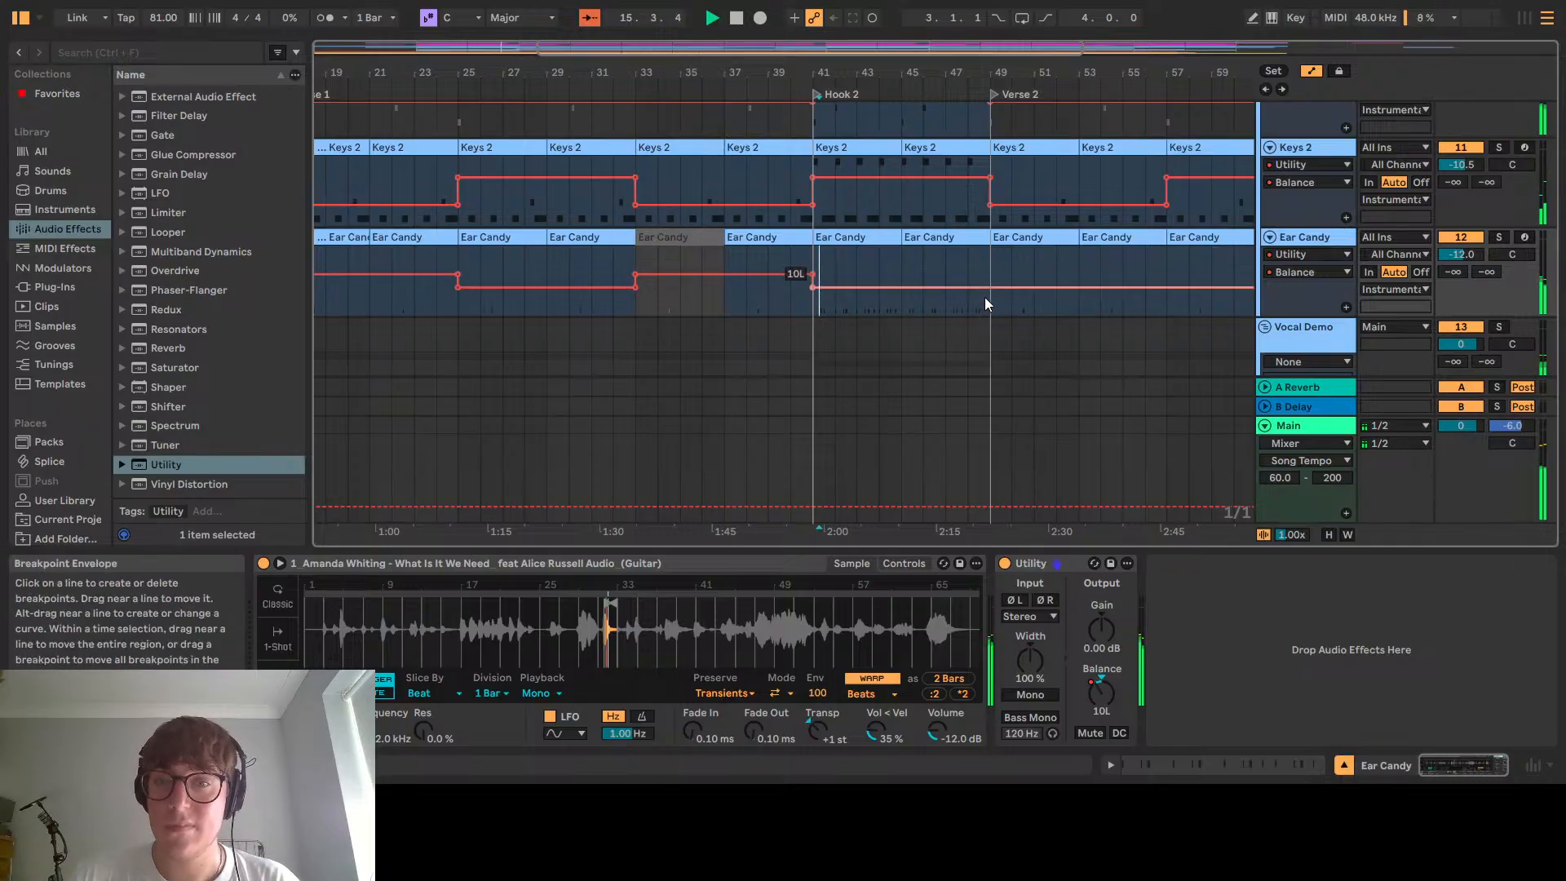
pyautogui.moveTo(1000, 291); pyautogui.dragTo(1001, 276)
pyautogui.write('1')
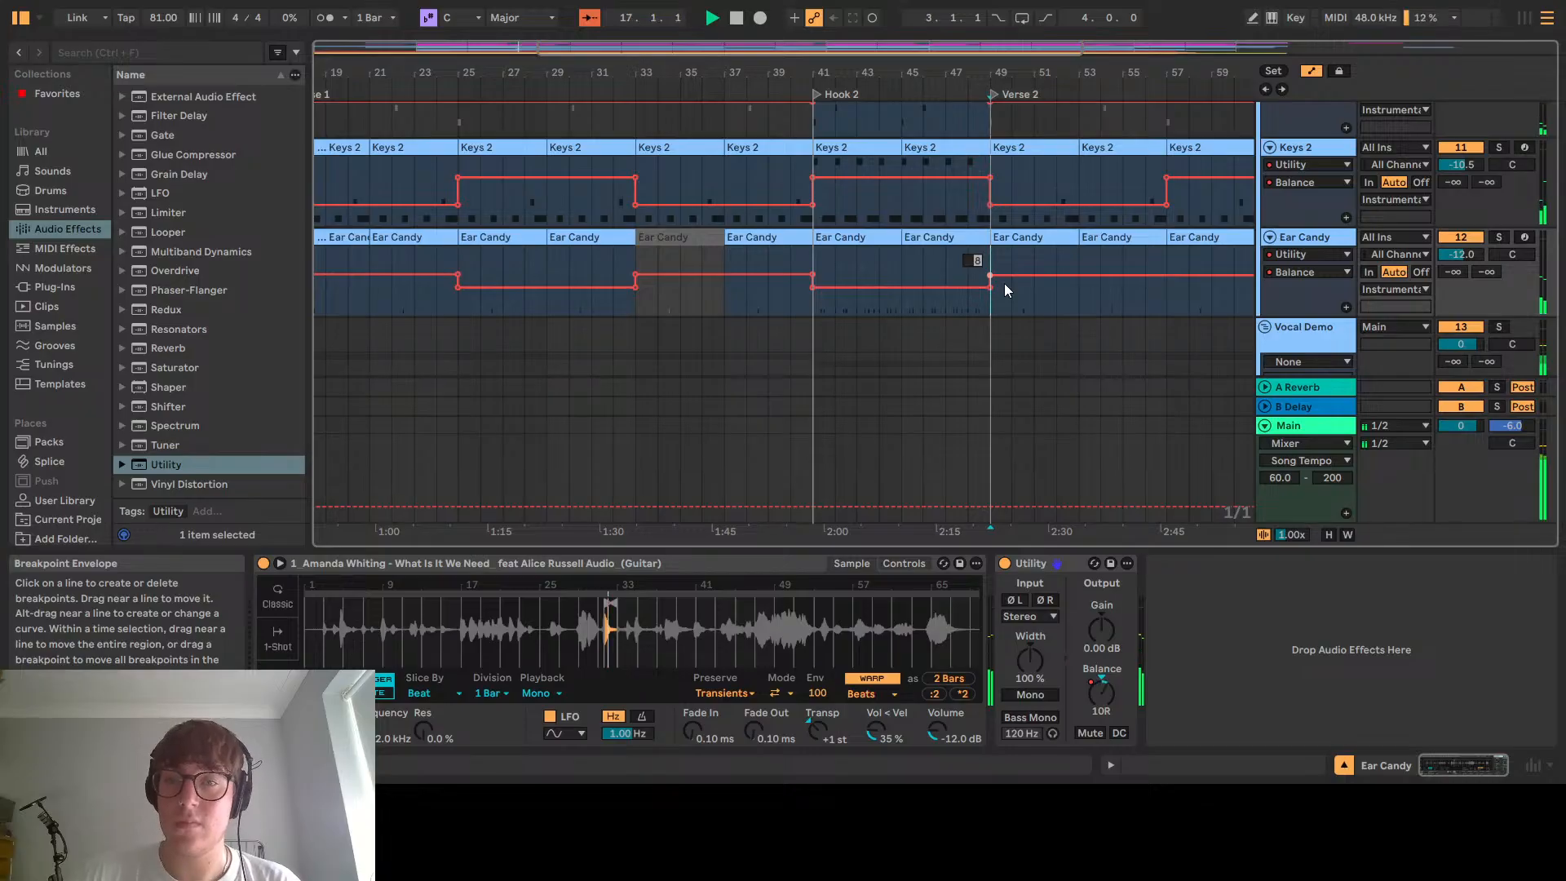
pyautogui.press('Return')
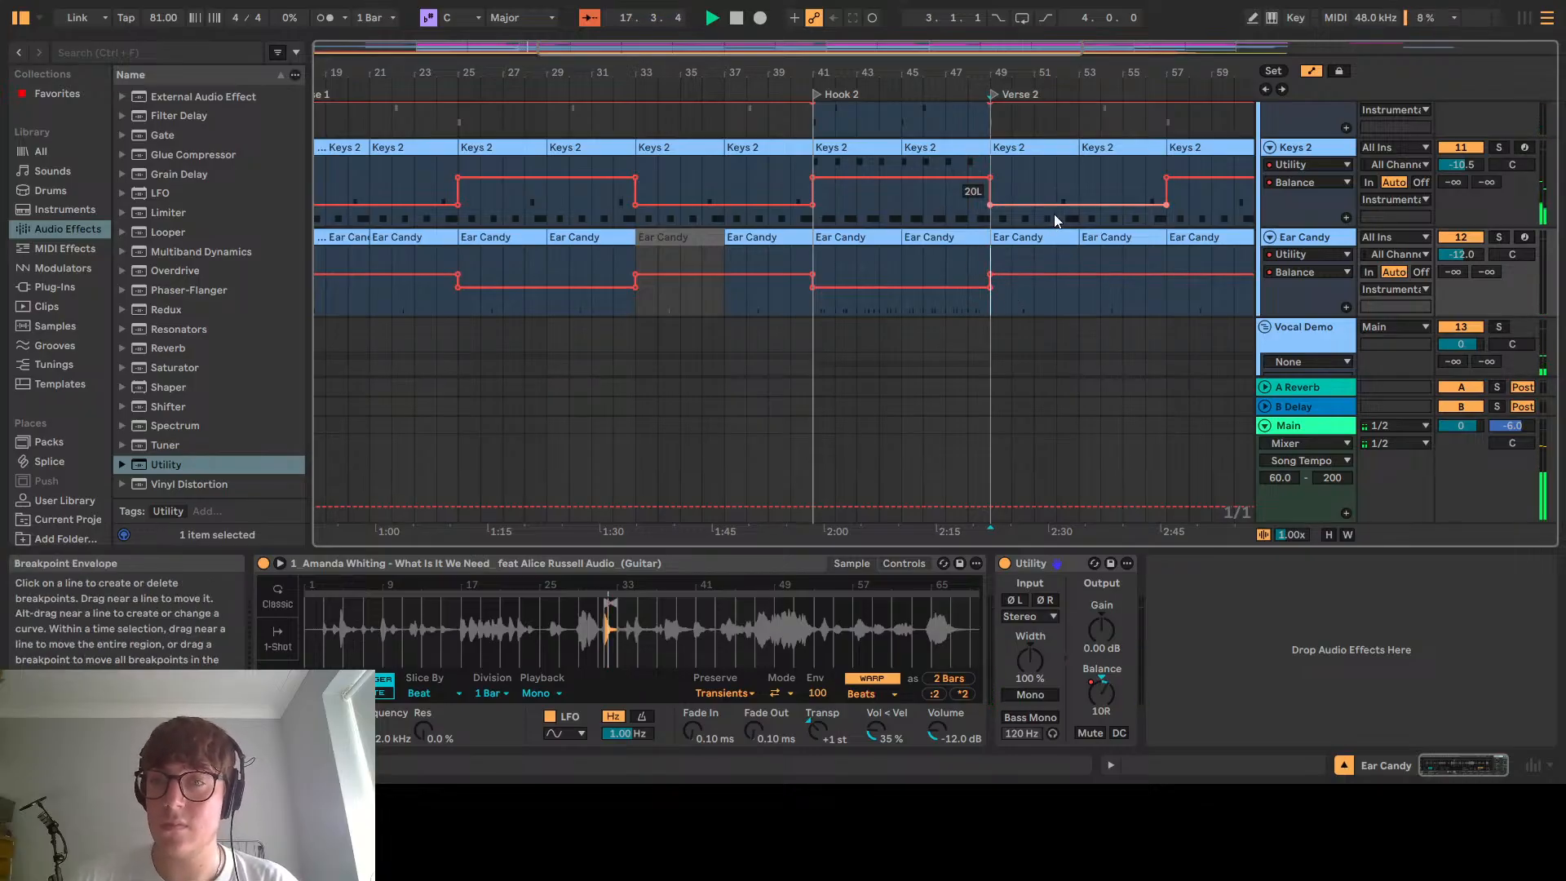
# Set the Ear Candy Balance automation to 10L from bar 57 onward
pyautogui.moveTo(1115, 250); pyautogui.dragTo(975, 295)
pyautogui.click(965, 286)
pyautogui.write('-5')
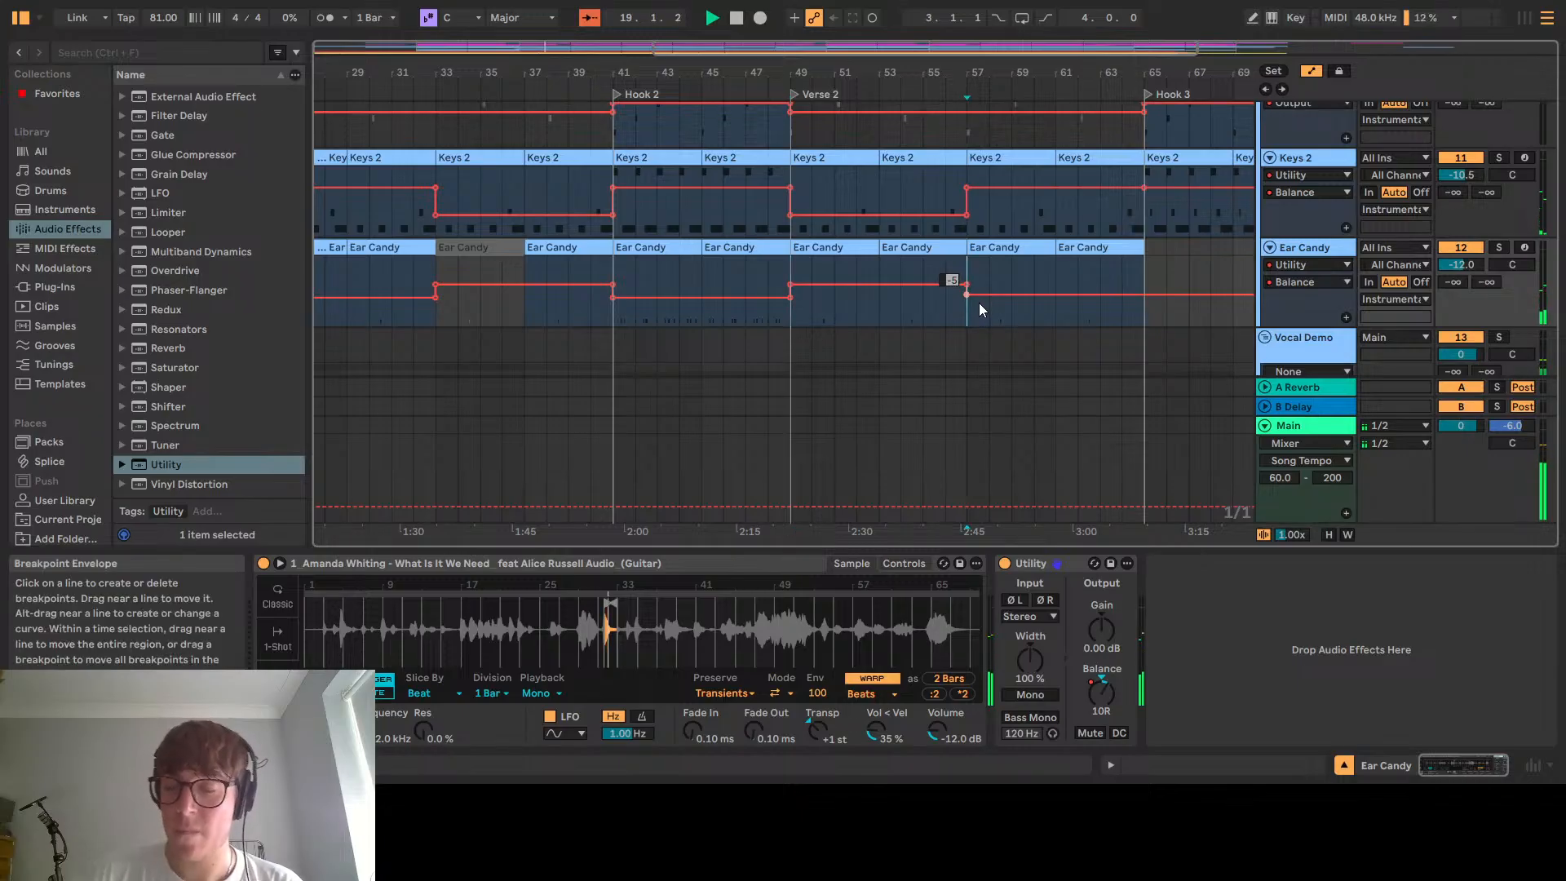
pyautogui.write('10')
pyautogui.press('Return')
# Hide the automation lanes and copy the Ear Candy clips of Hook 2 into Hook 3 at bar 65
pyautogui.moveTo(933, 381); pyautogui.dragTo(1000, 338)
pyautogui.moveTo(736, 258); pyautogui.dragTo(519, 285)
pyautogui.click(876, 282)
pyautogui.hotkey('ctrl', 'v')
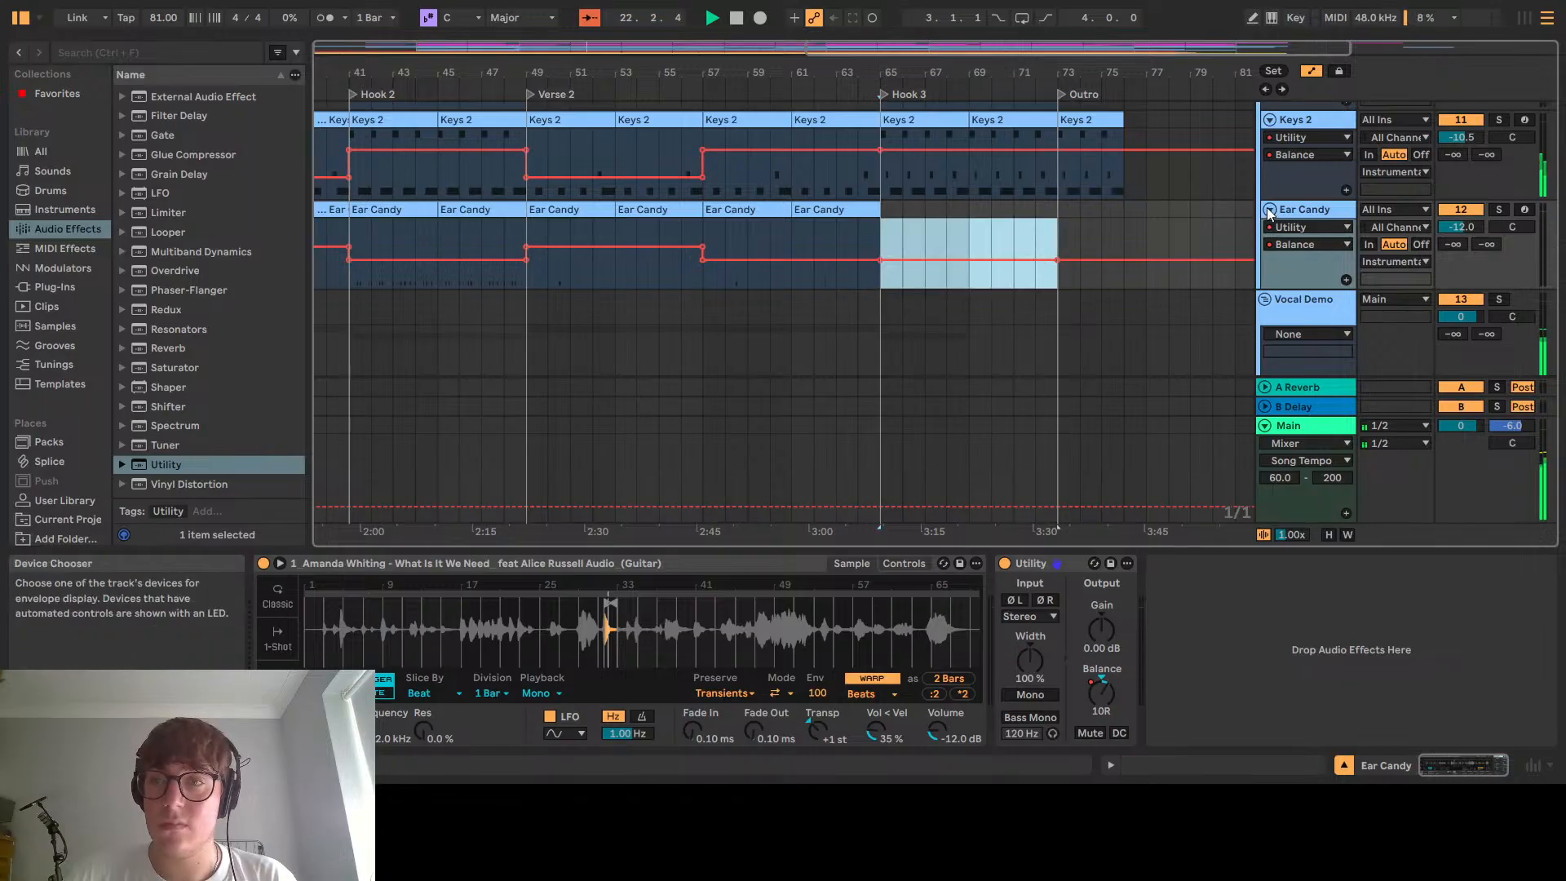
pyautogui.click(1311, 71)
pyautogui.moveTo(789, 351); pyautogui.dragTo(937, 353)
pyautogui.moveTo(663, 279); pyautogui.dragTo(526, 278)
pyautogui.hotkey('ctrl', 'c')
pyautogui.click(1030, 249)
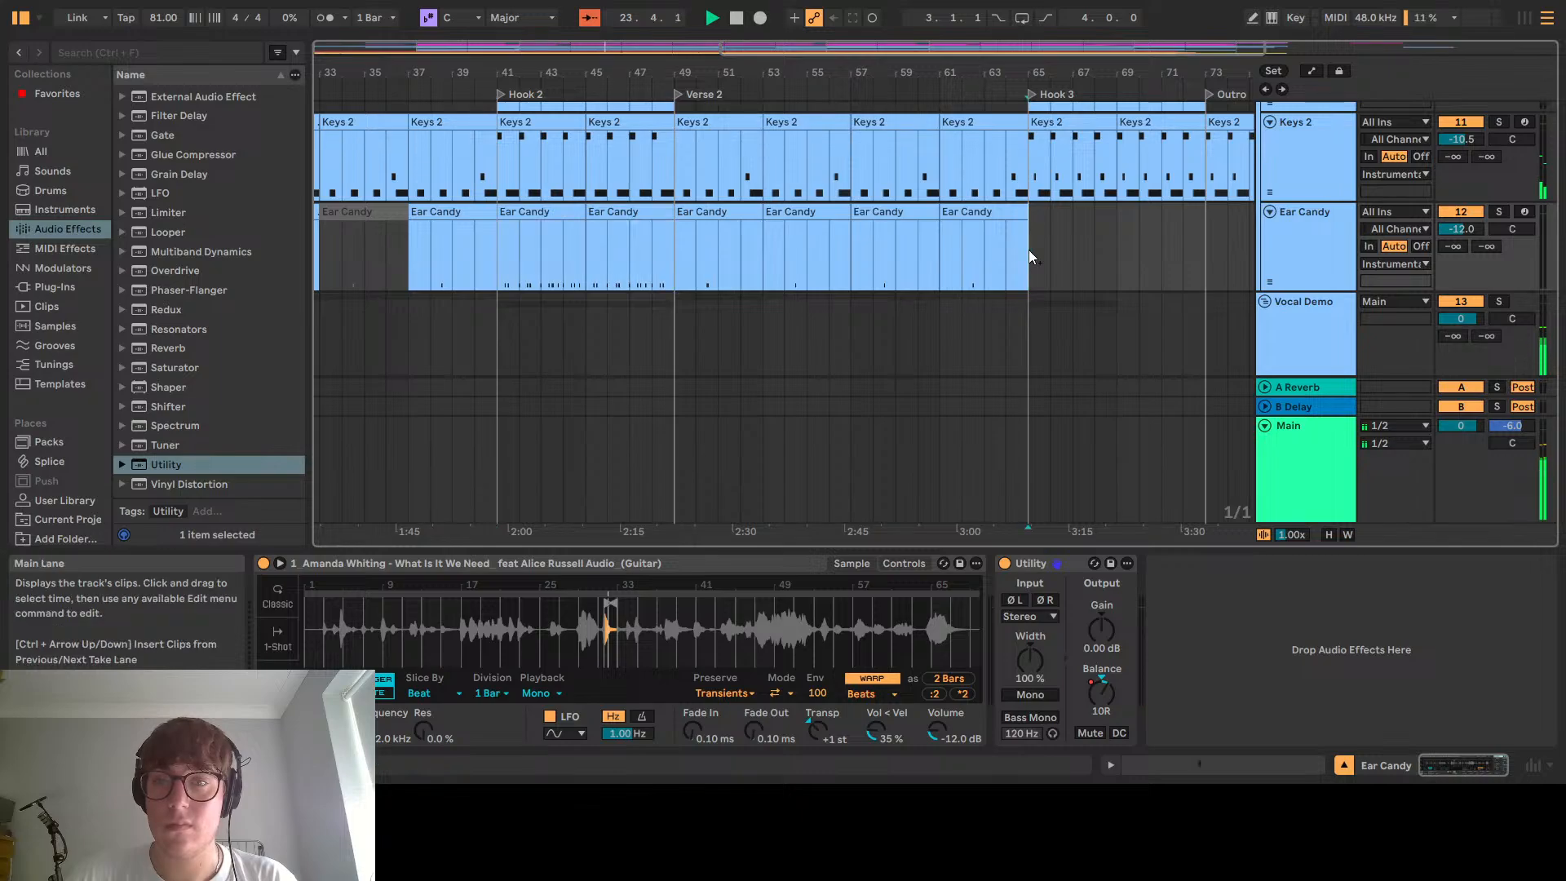
pyautogui.hotkey('ctrl', 'v')
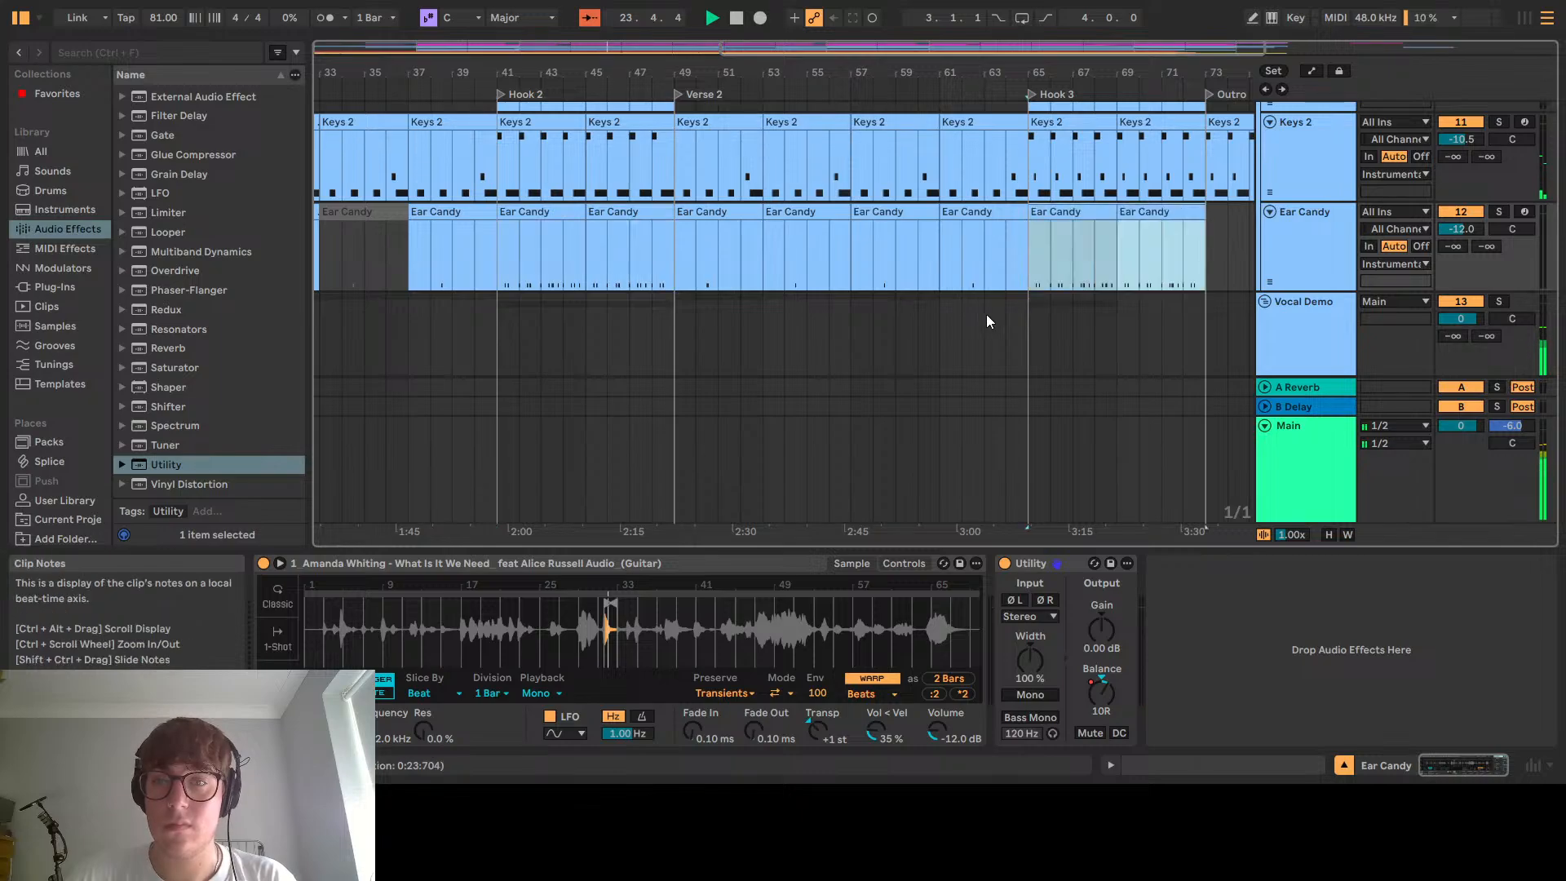
# Play the arrangement from the start to listen to the panning, and stop in Verse 1
pyautogui.doubleClick(737, 23)
pyautogui.press('space')
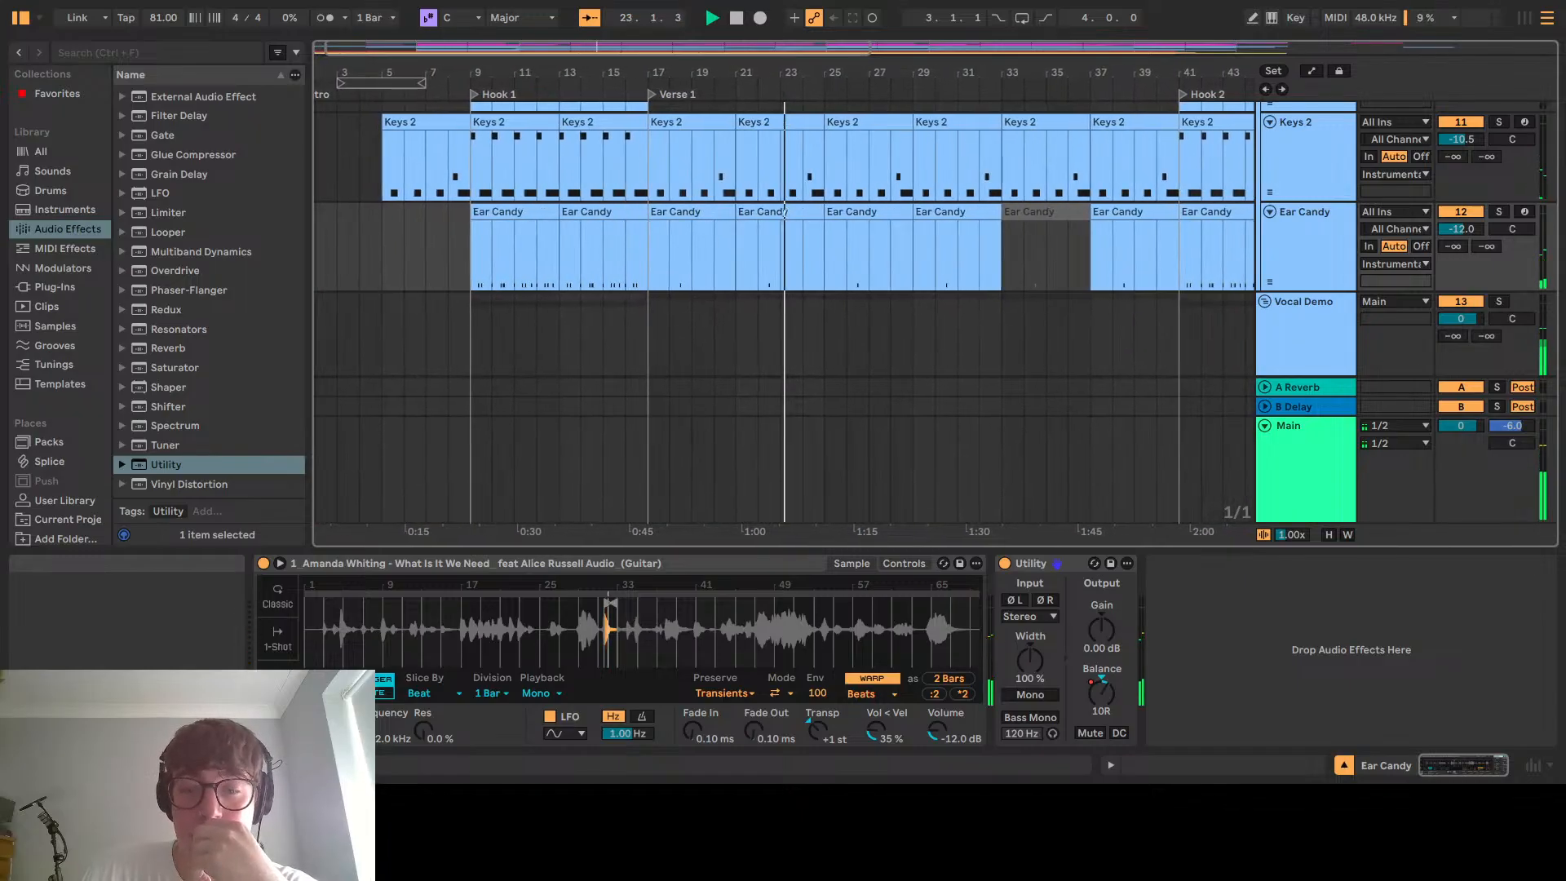
pyautogui.click(736, 18)
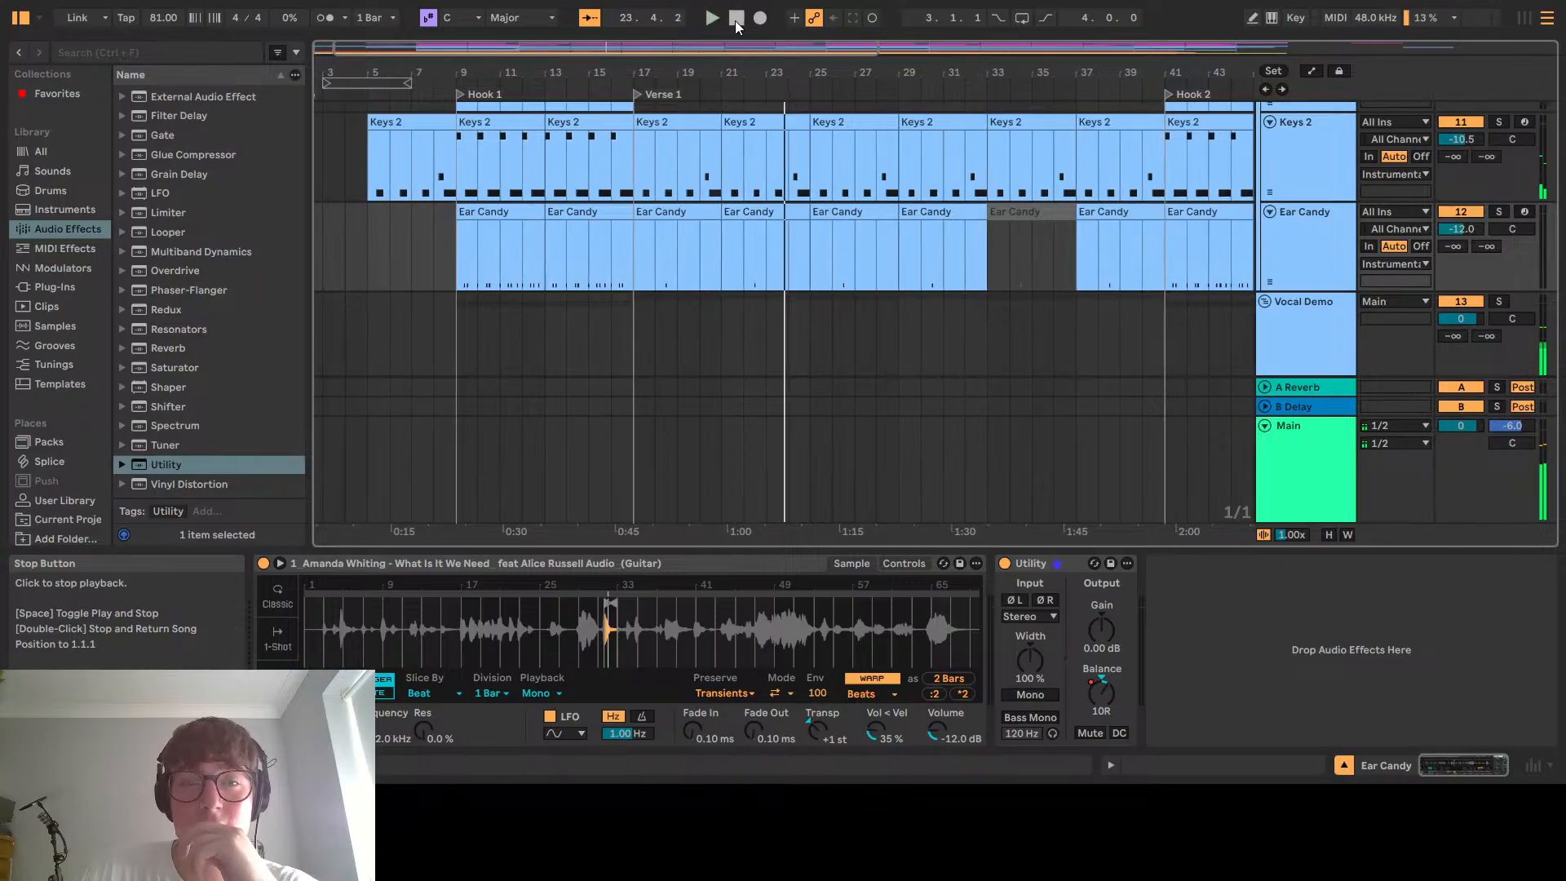
# Play the beat from Hook 1 at bar 9 and stop it after a short listen
pyautogui.click(457, 338)
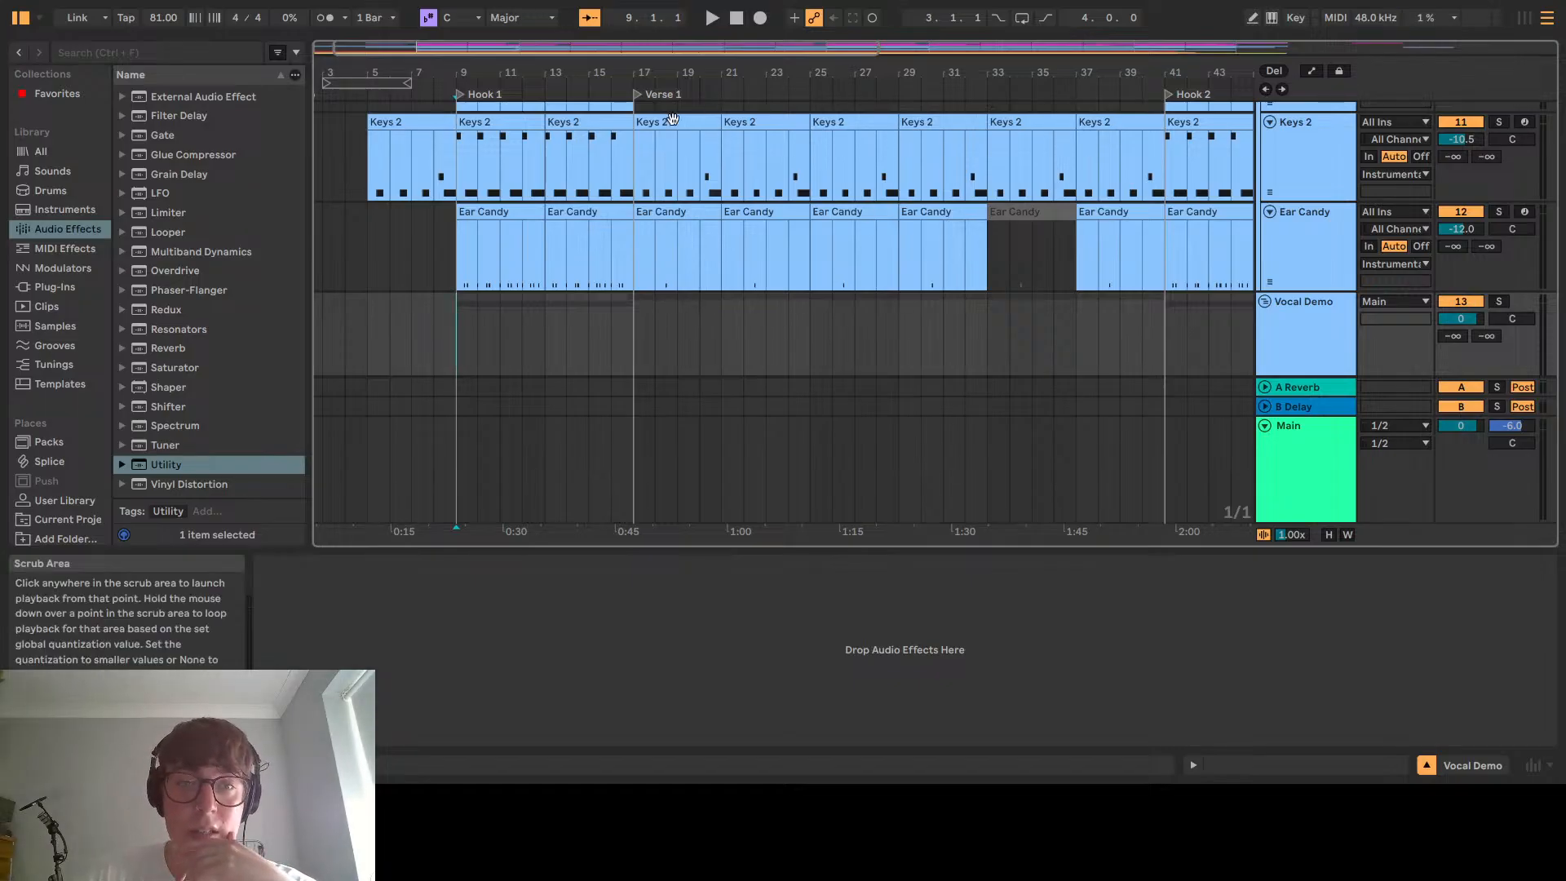
pyautogui.click(451, 262)
pyautogui.press('space')
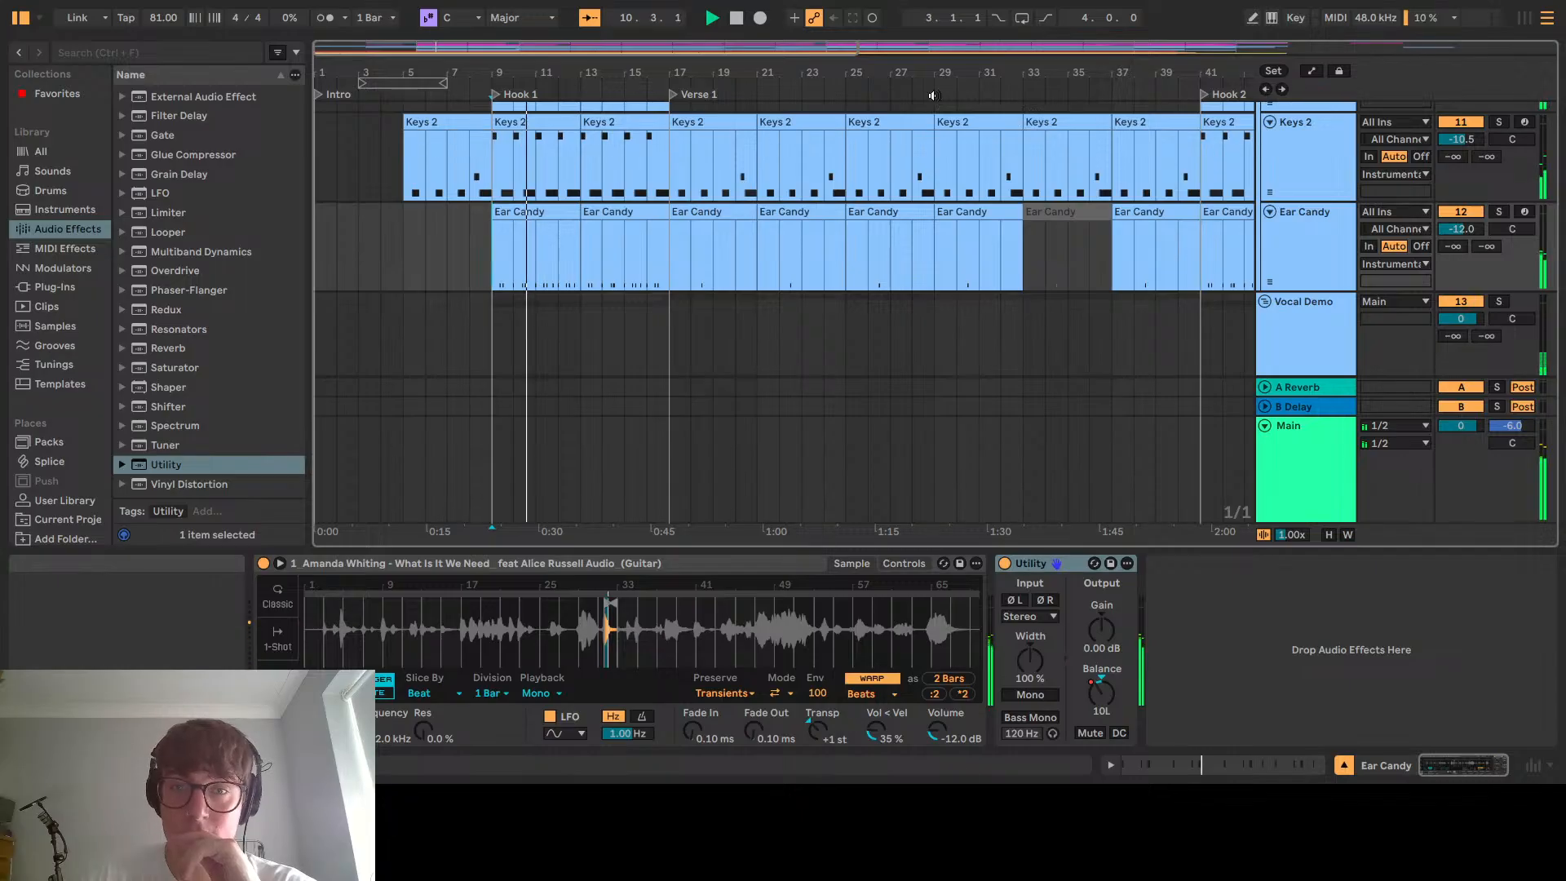
pyautogui.click(738, 20)
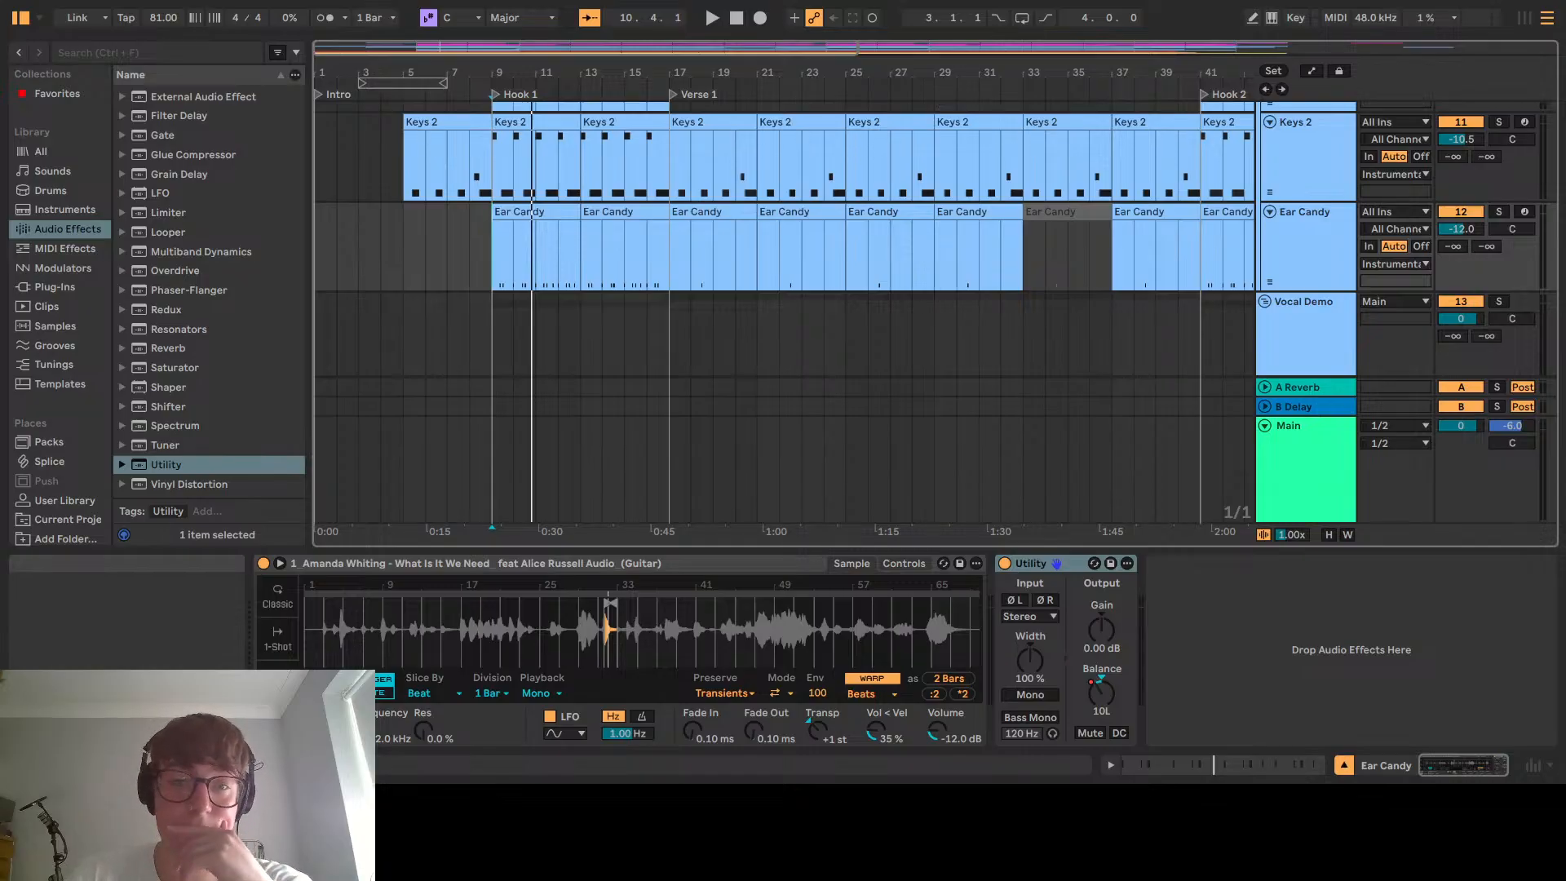
# Examine the devices on the tracks from Ear Candy and Verse back through Harp Sample 1 and the drums to Bass
pyautogui.click(1265, 273)
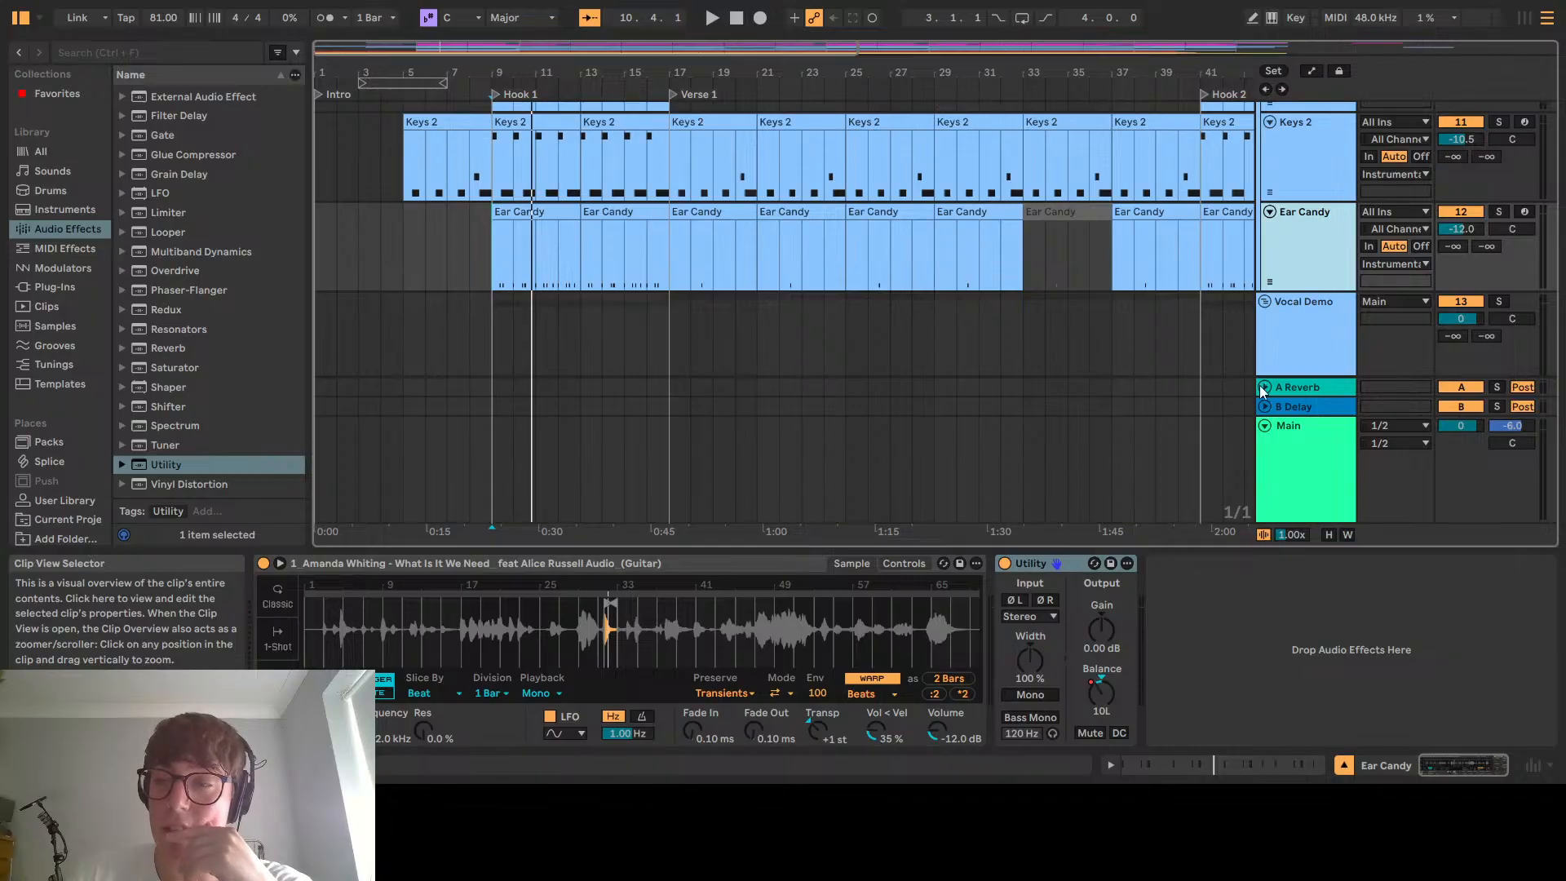
pyautogui.scroll(-2, 1290, 333)
pyautogui.click(1299, 369)
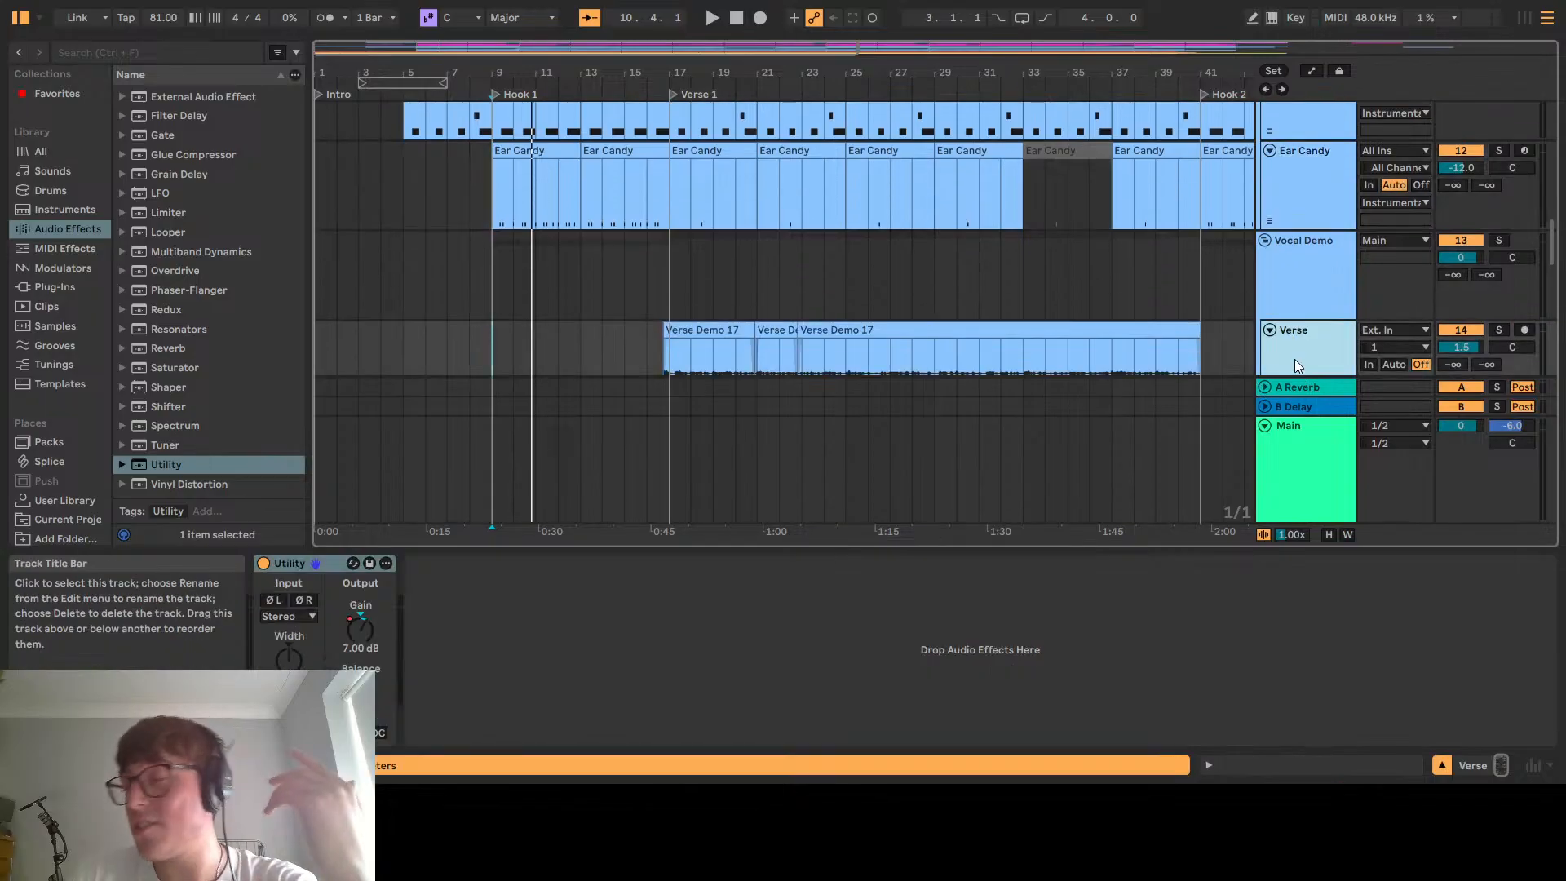
pyautogui.scroll(-2, 1294, 359)
pyautogui.scroll(2, 1290, 301)
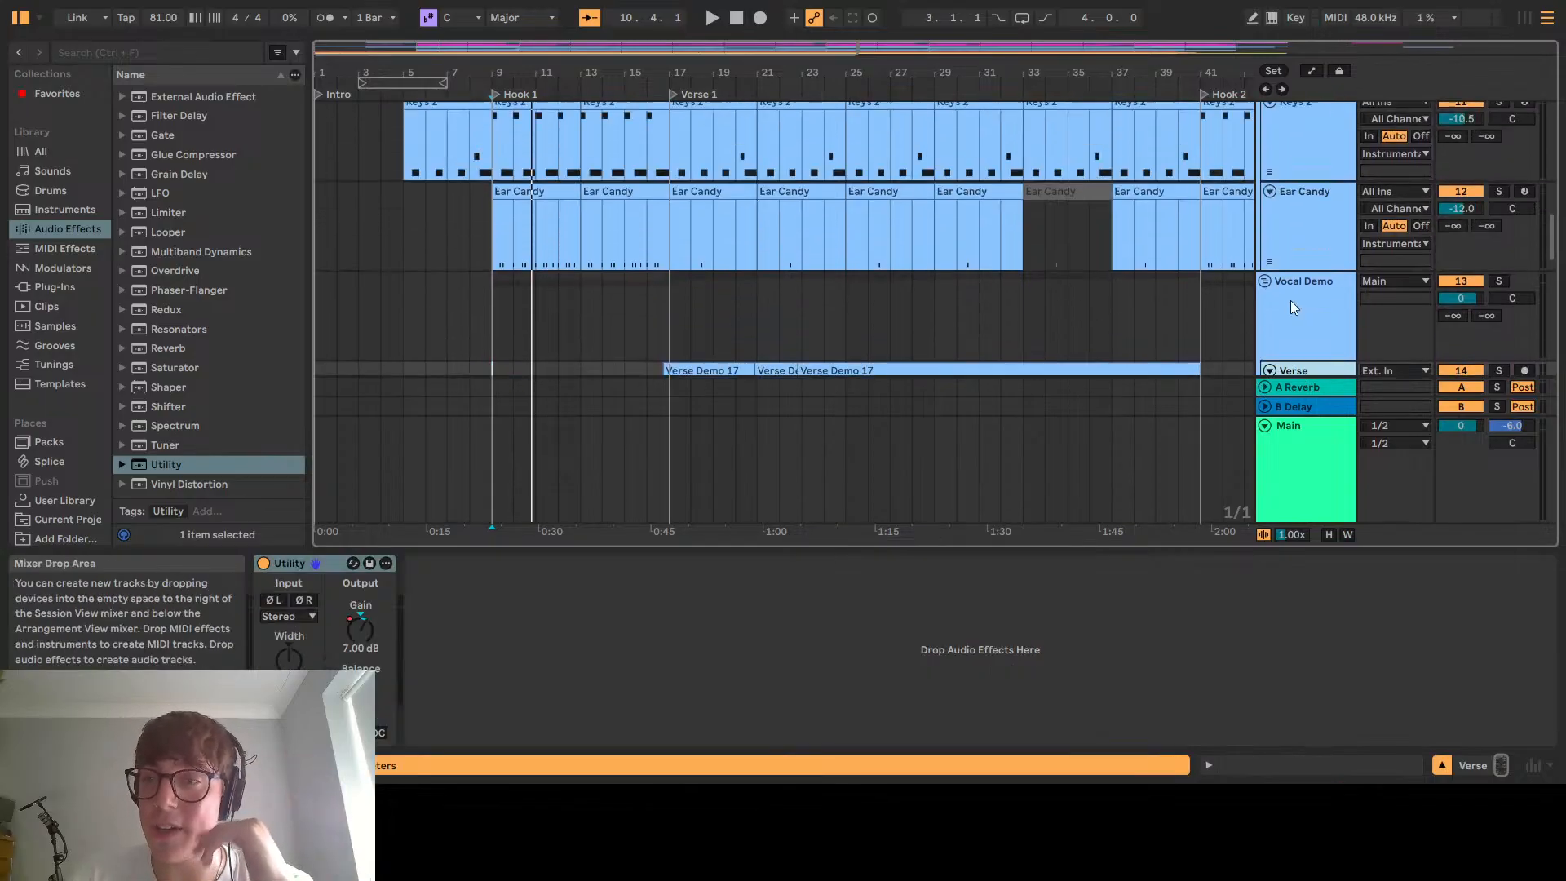
pyautogui.scroll(10, 1290, 306)
pyautogui.click(1289, 235)
pyautogui.scroll(6, 1289, 237)
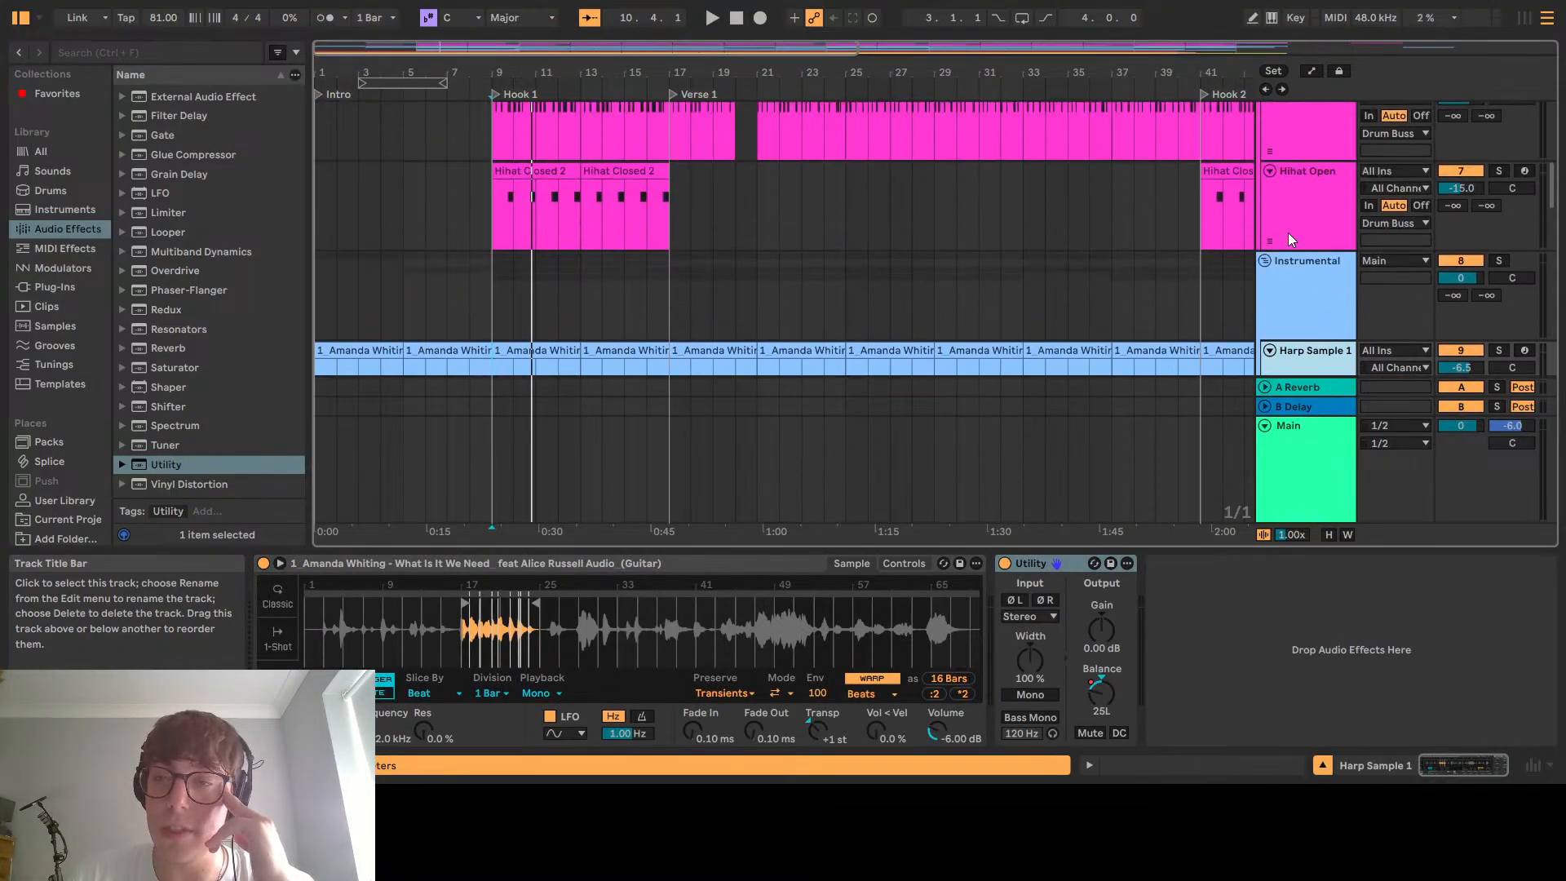
pyautogui.click(1289, 233)
pyautogui.scroll(9, 1290, 230)
pyautogui.click(1291, 230)
pyautogui.scroll(4, 1291, 196)
pyautogui.click(1281, 181)
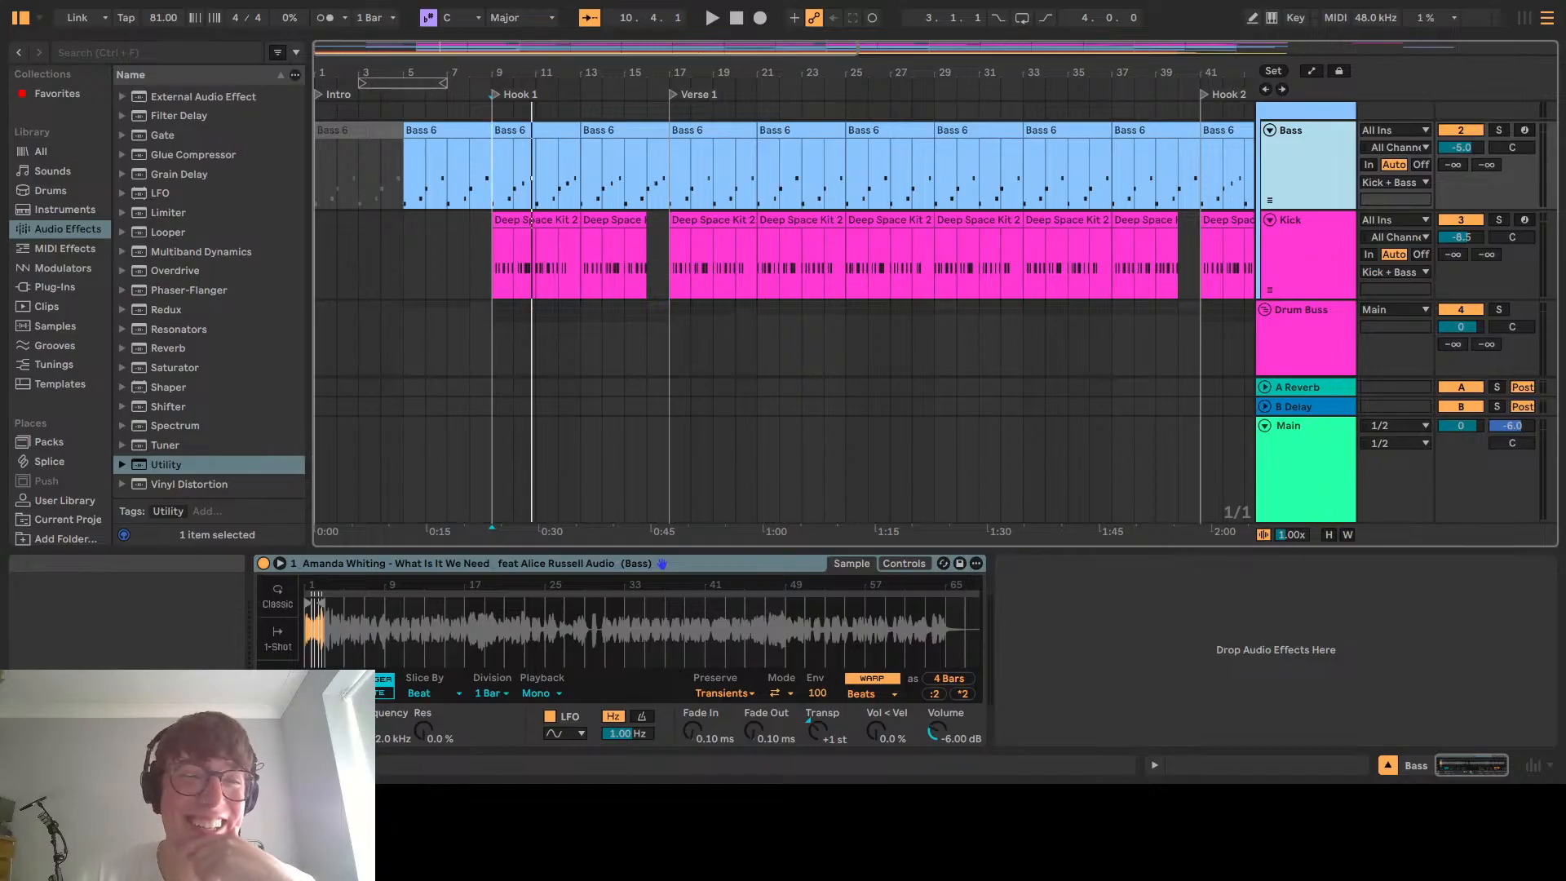
pyautogui.scroll(3, 1197, 239)
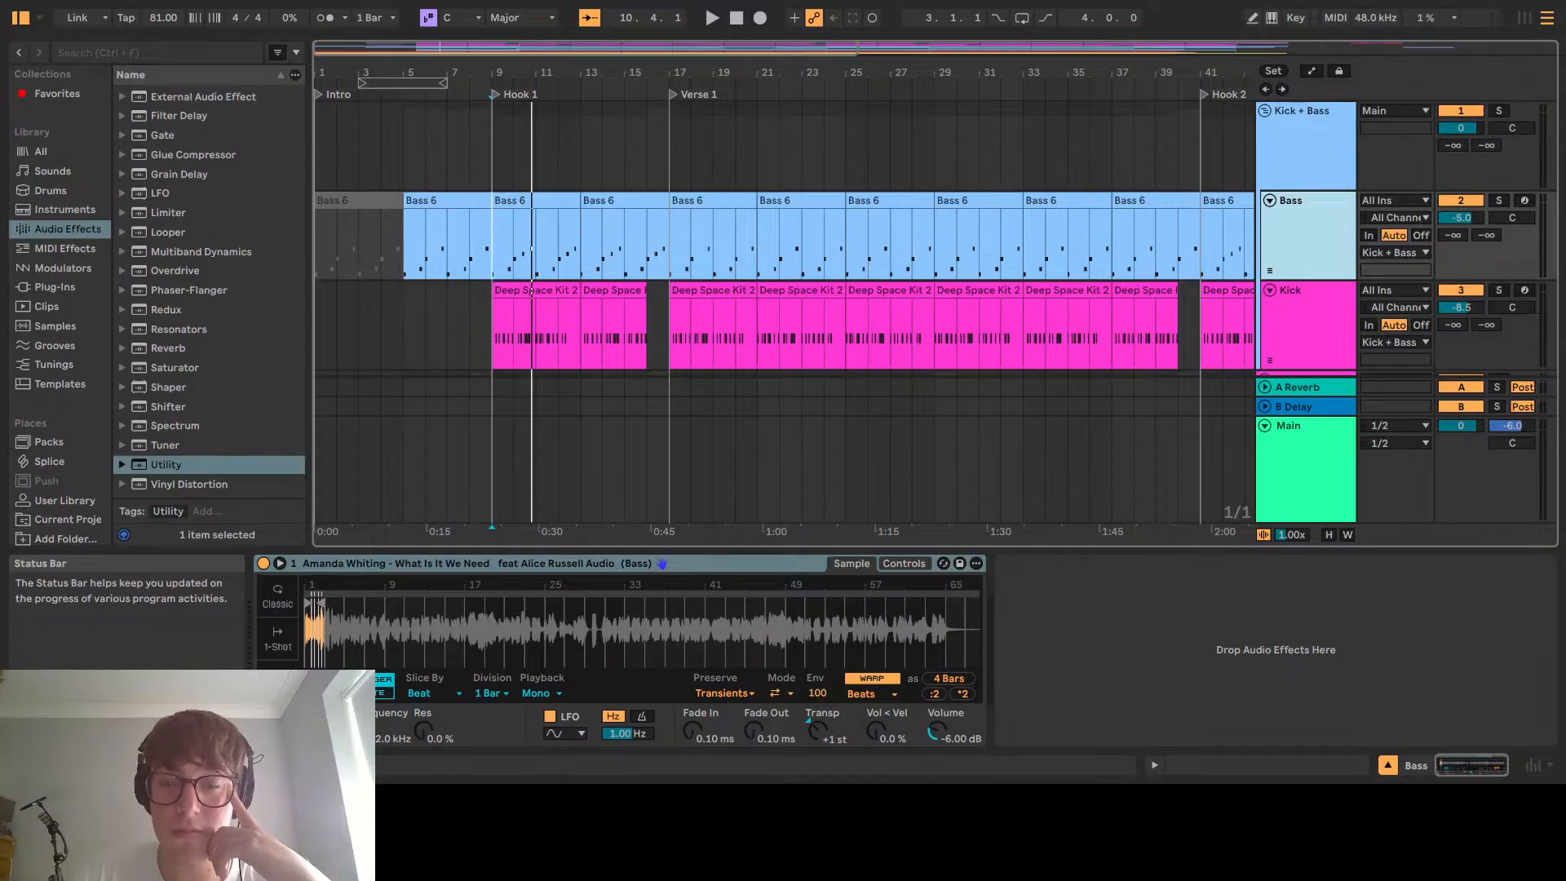
# Review the devices and Utility Balance of the drum tracks, from Kick at bar 9 through Hihat Closed and Hihat Open
pyautogui.click(484, 310)
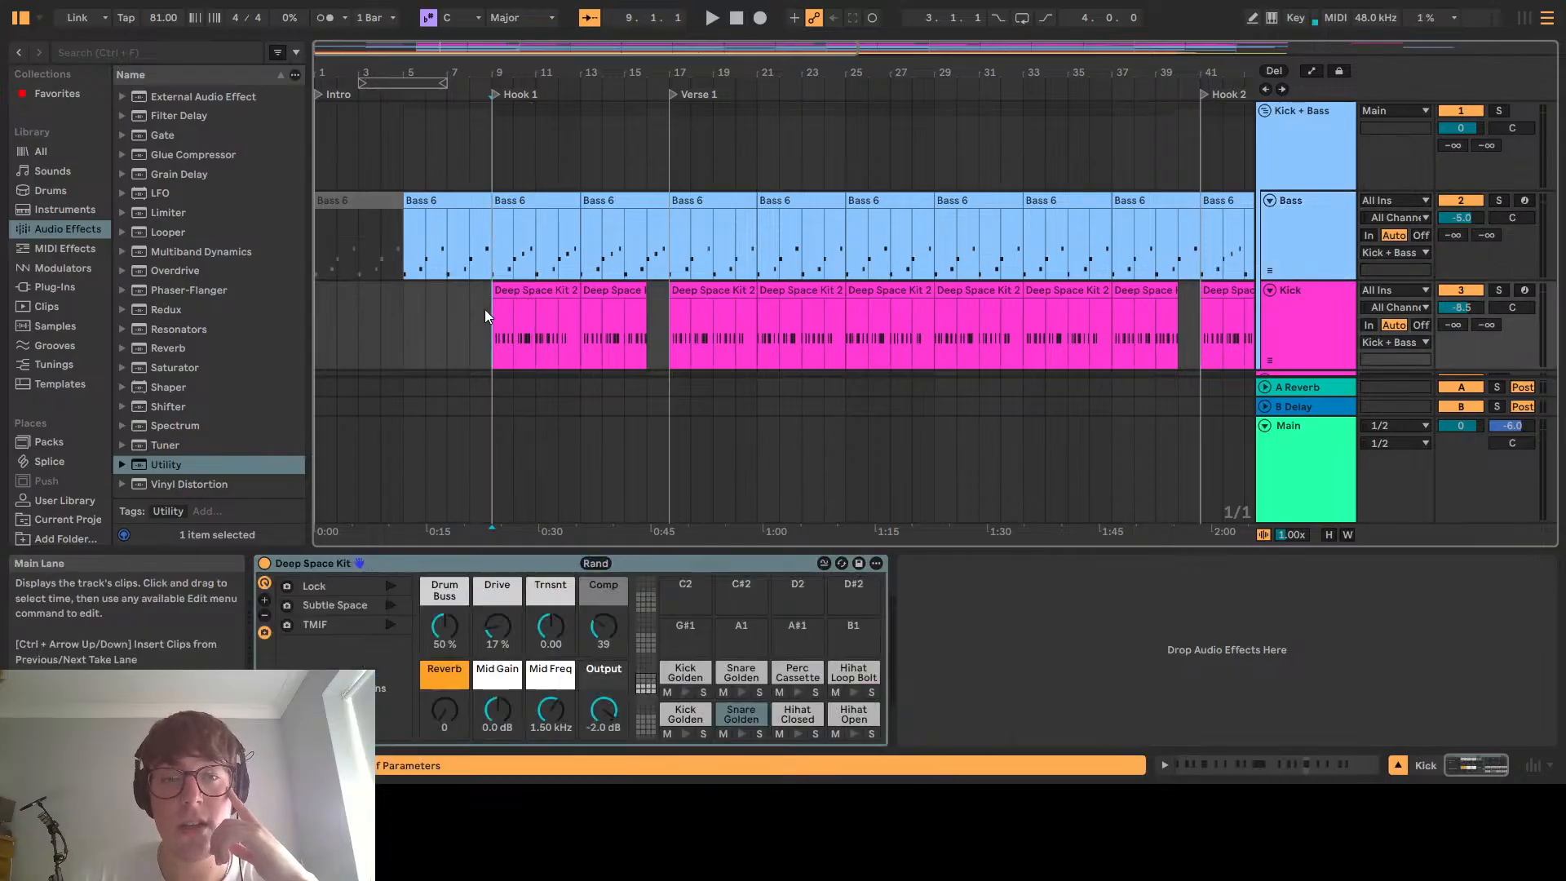
pyautogui.scroll(-5, 1279, 330)
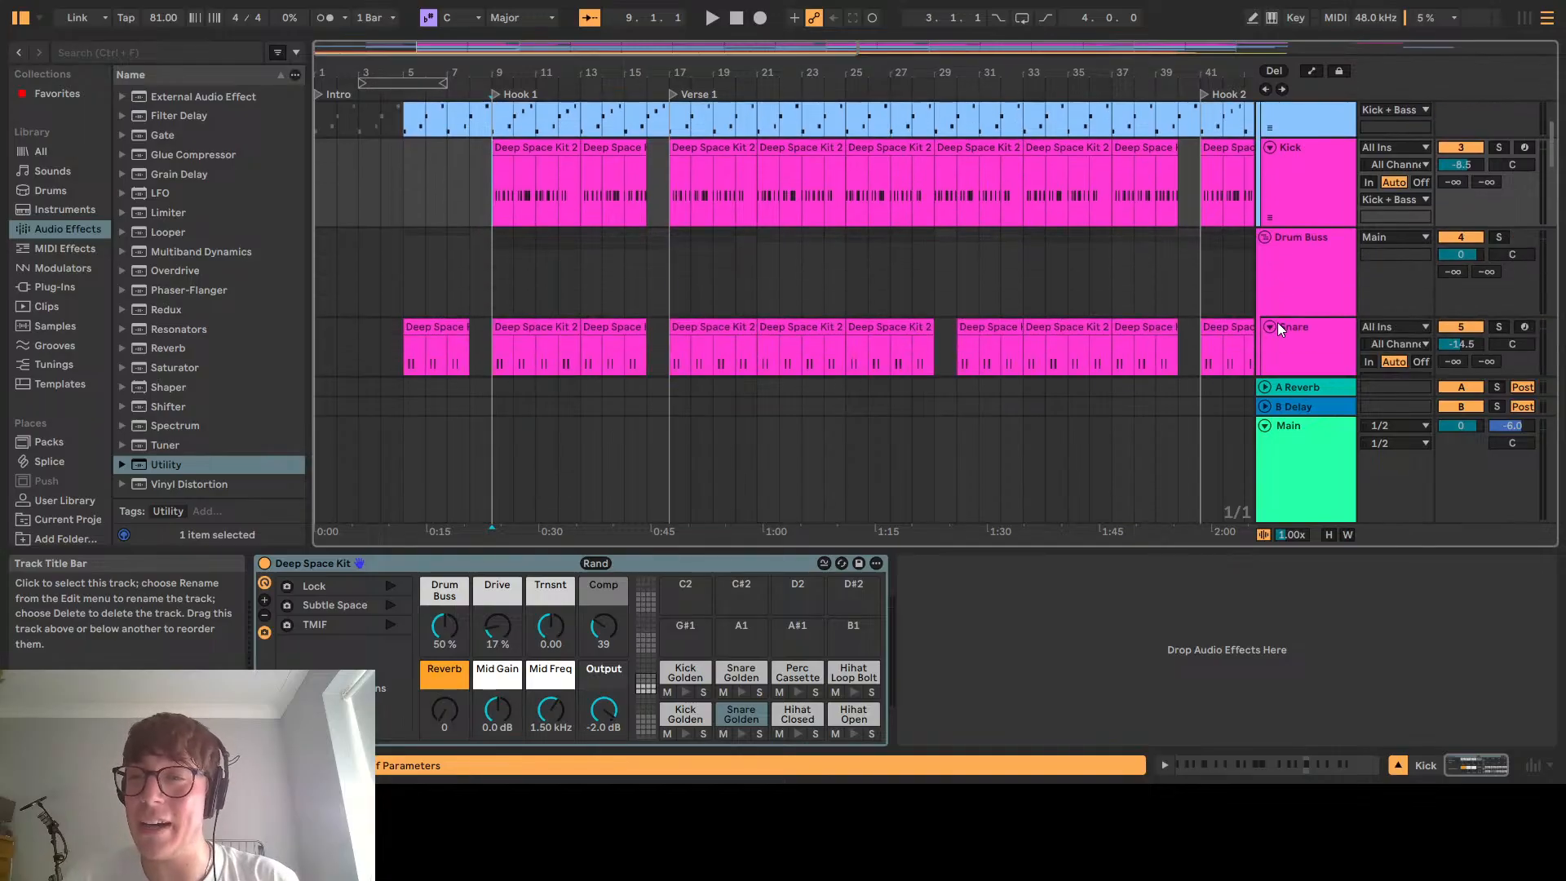
pyautogui.click(1299, 300)
pyautogui.scroll(-2, 1299, 300)
pyautogui.click(1299, 301)
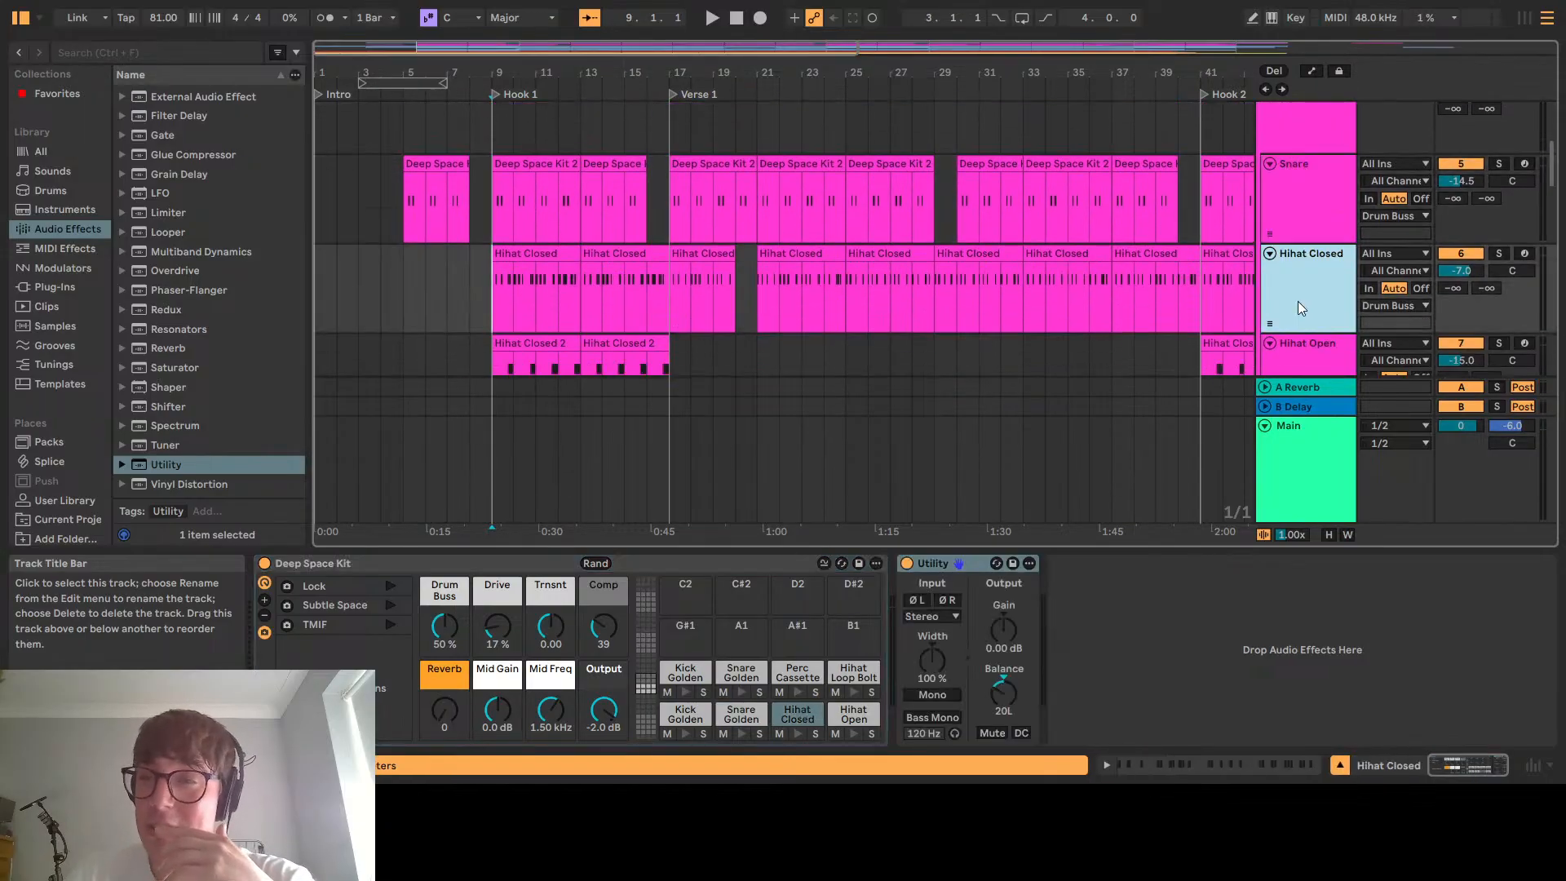
pyautogui.scroll(-1, 1294, 310)
pyautogui.click(1295, 335)
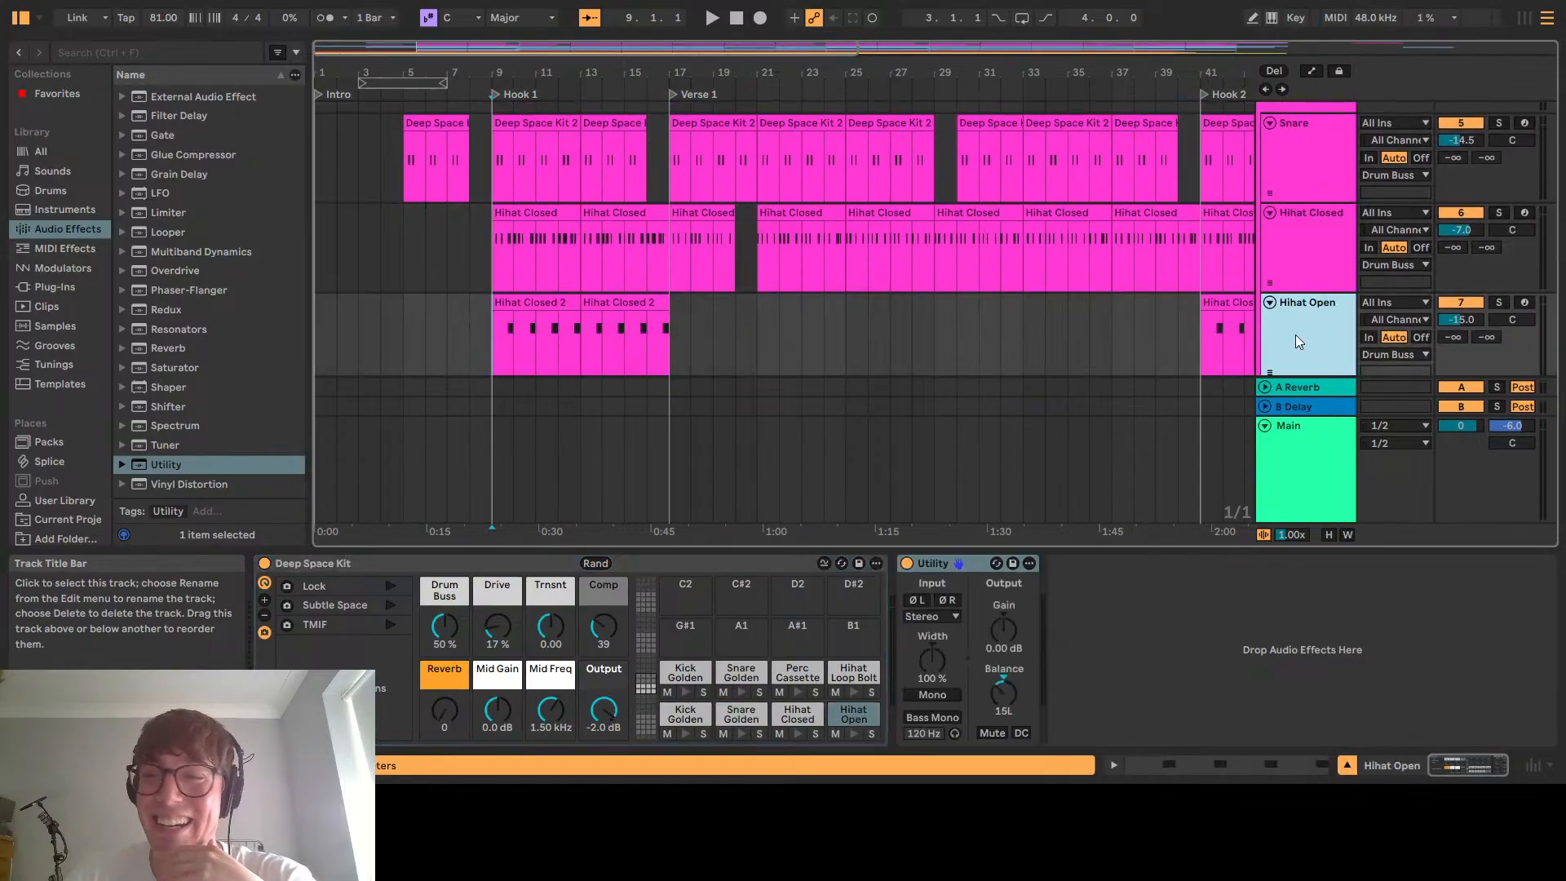
pyautogui.press('Left')
# Review the Utility settings of Harp Sample 1, Vocal Sample, Keys 2 and Ear Candy, and return to the first tracks
pyautogui.scroll(-8, 1296, 335)
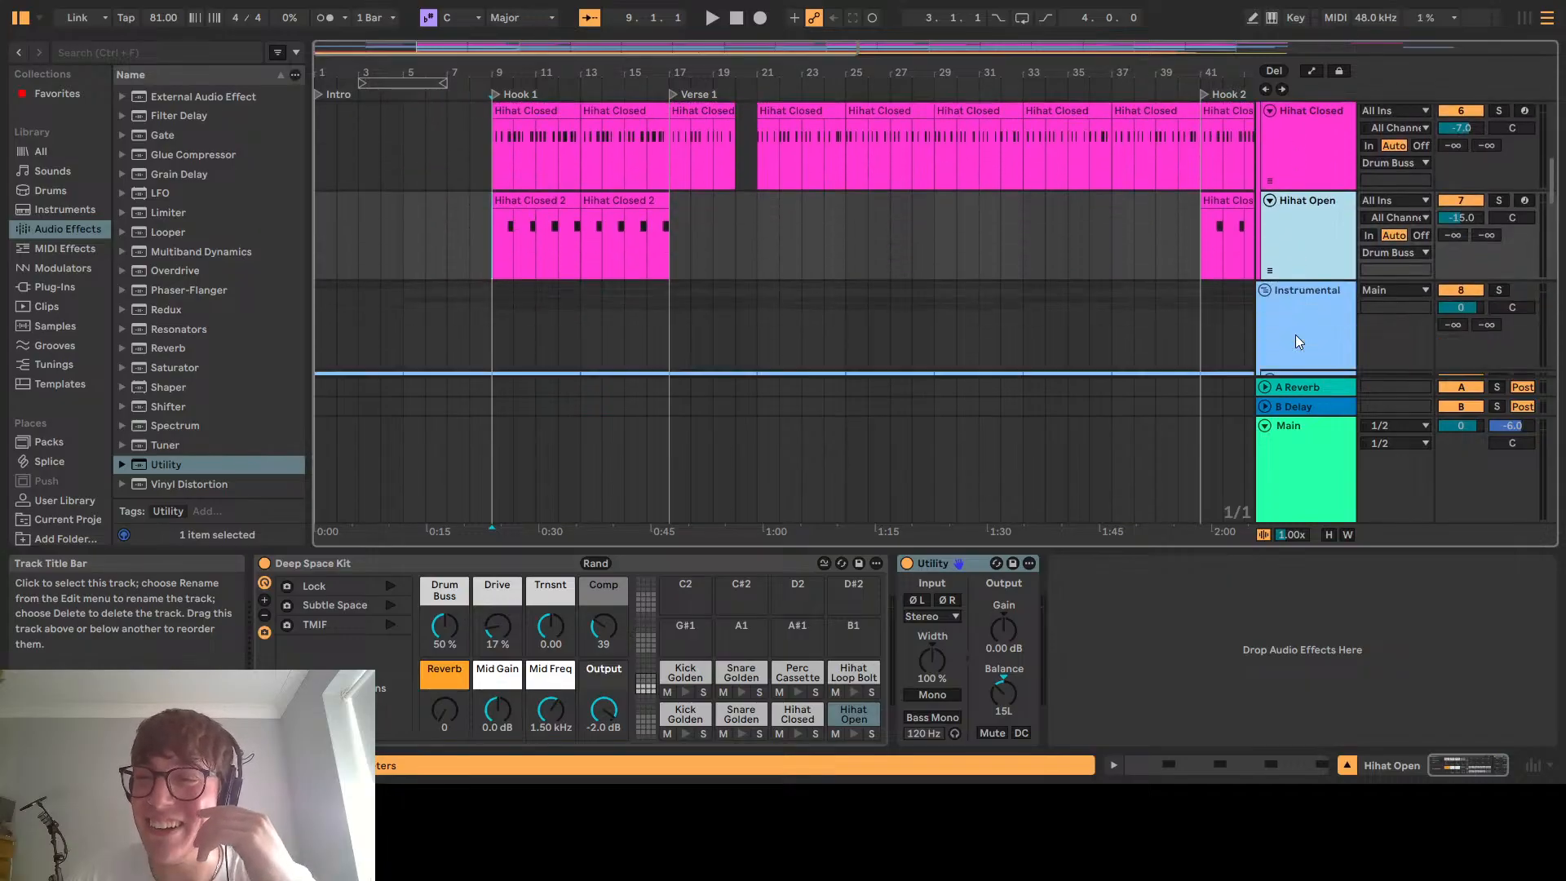
pyautogui.click(1289, 280)
pyautogui.scroll(-1, 1289, 286)
pyautogui.click(1288, 290)
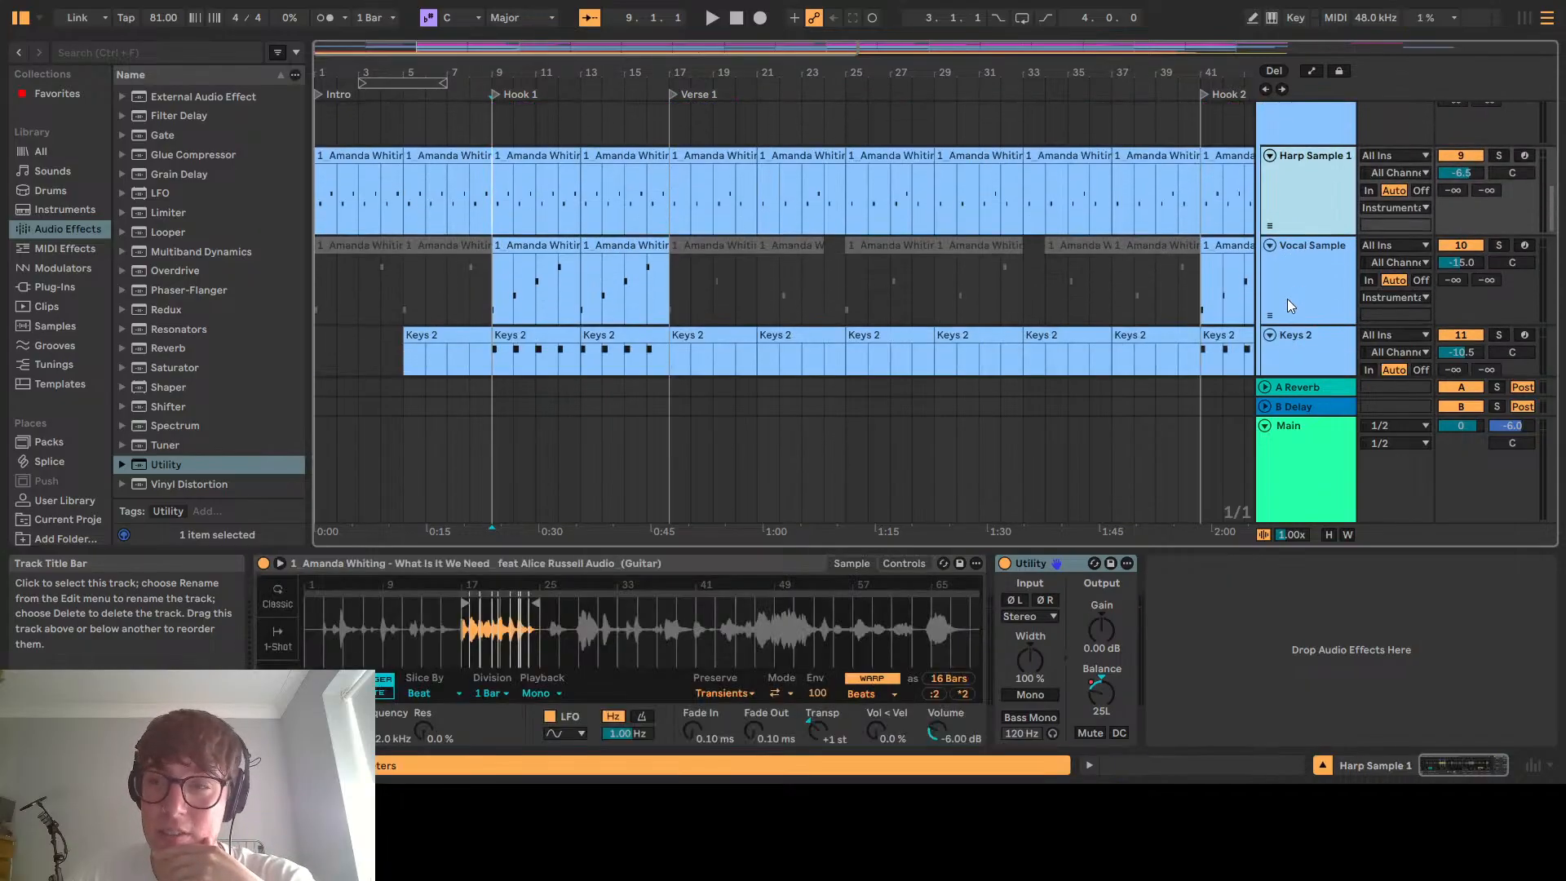
pyautogui.scroll(-2, 1287, 299)
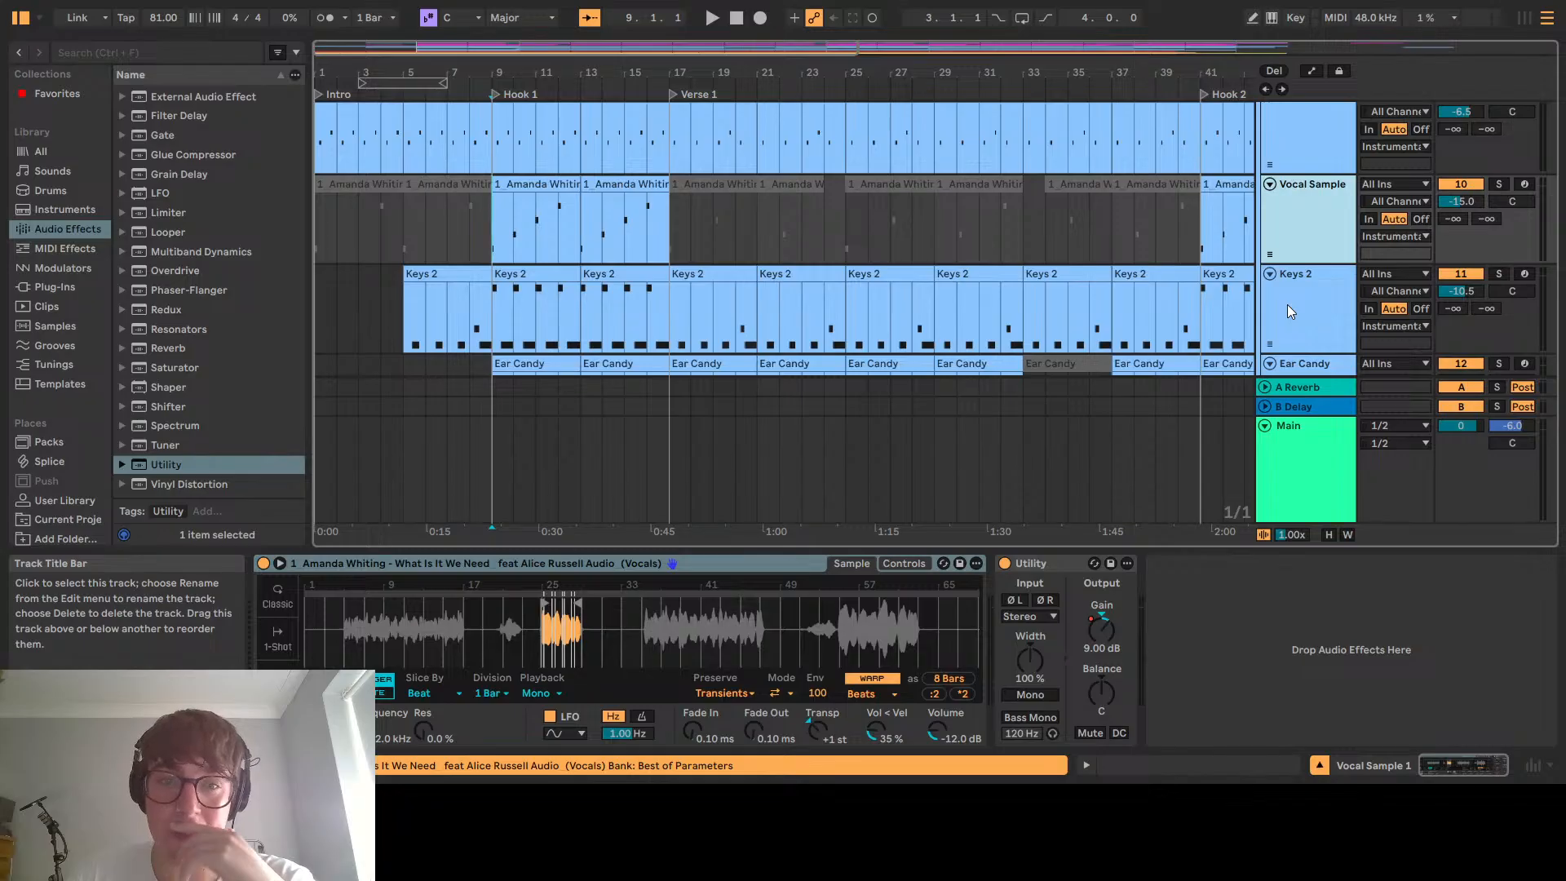
pyautogui.click(1292, 337)
pyautogui.scroll(-2, 1292, 337)
pyautogui.click(1297, 327)
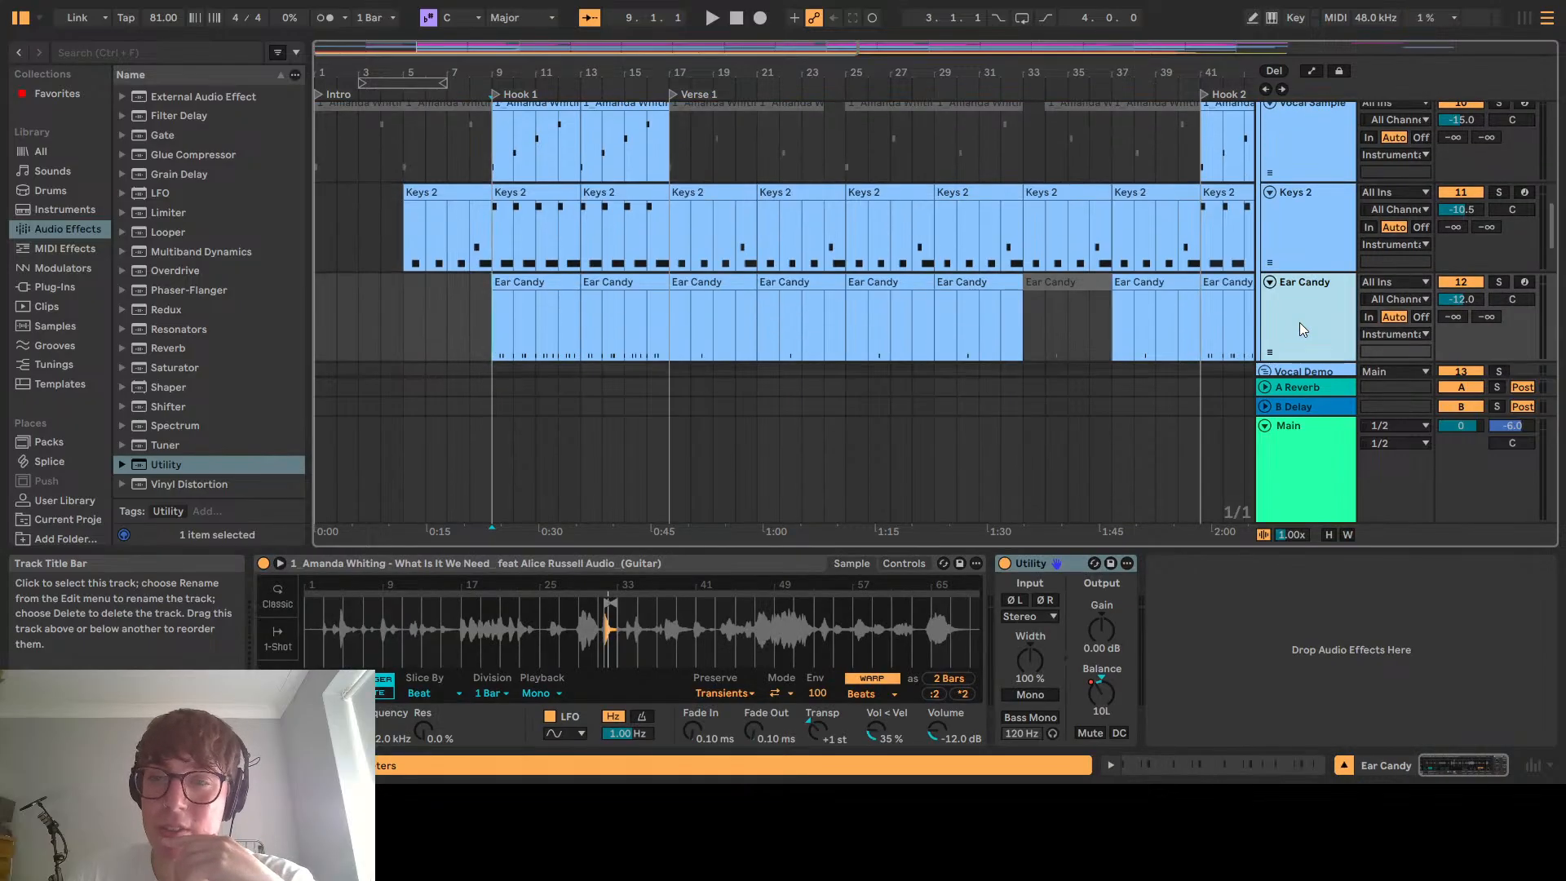
pyautogui.scroll(-3, 1299, 323)
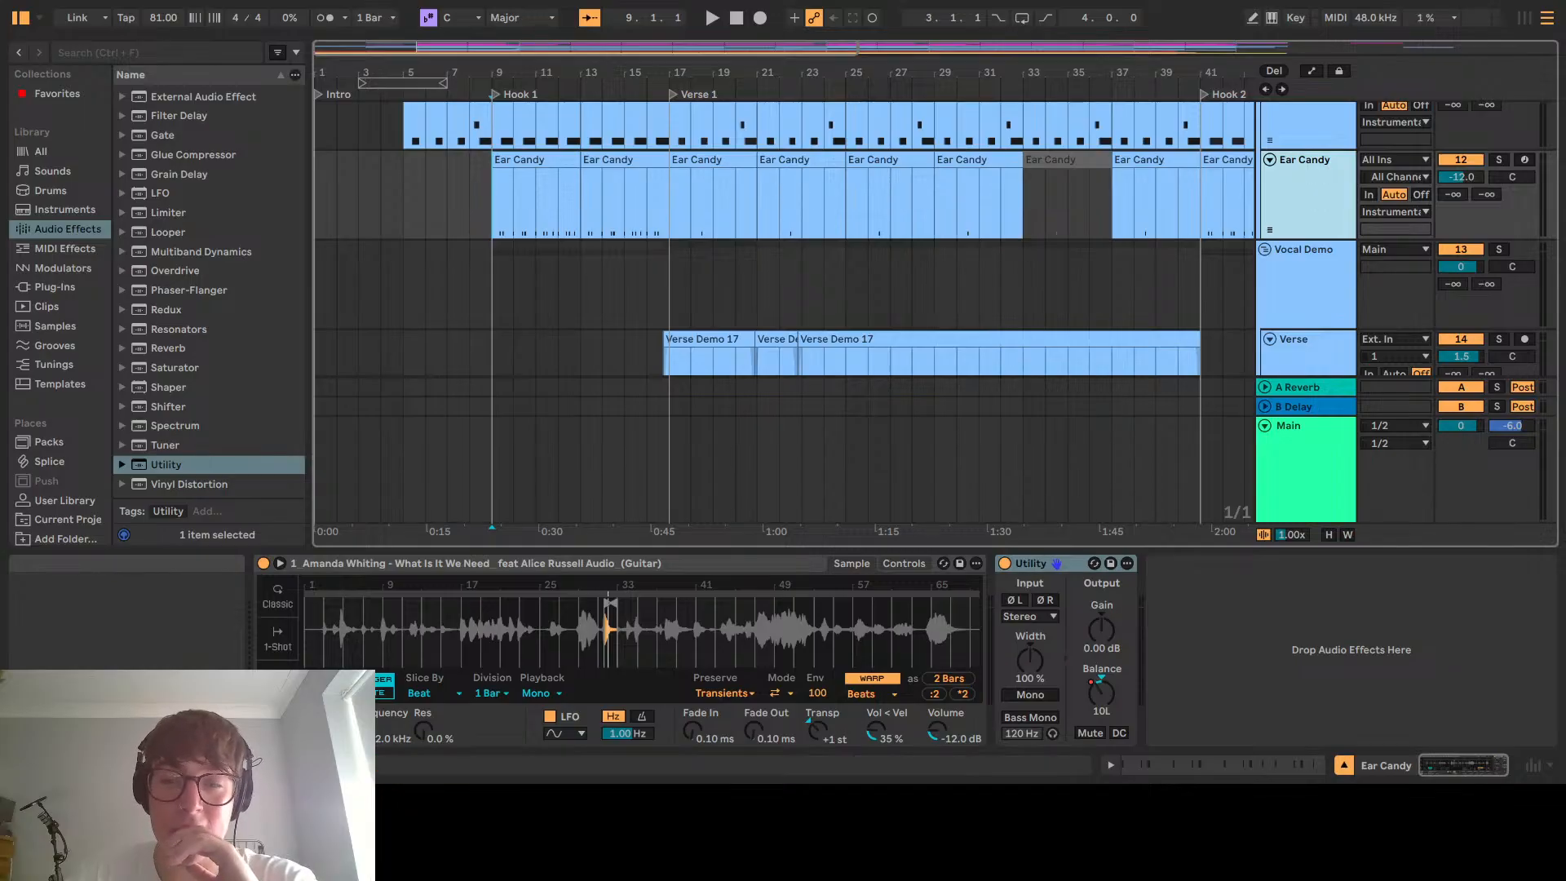
pyautogui.scroll(4, 1178, 379)
pyautogui.scroll(6, 1178, 379)
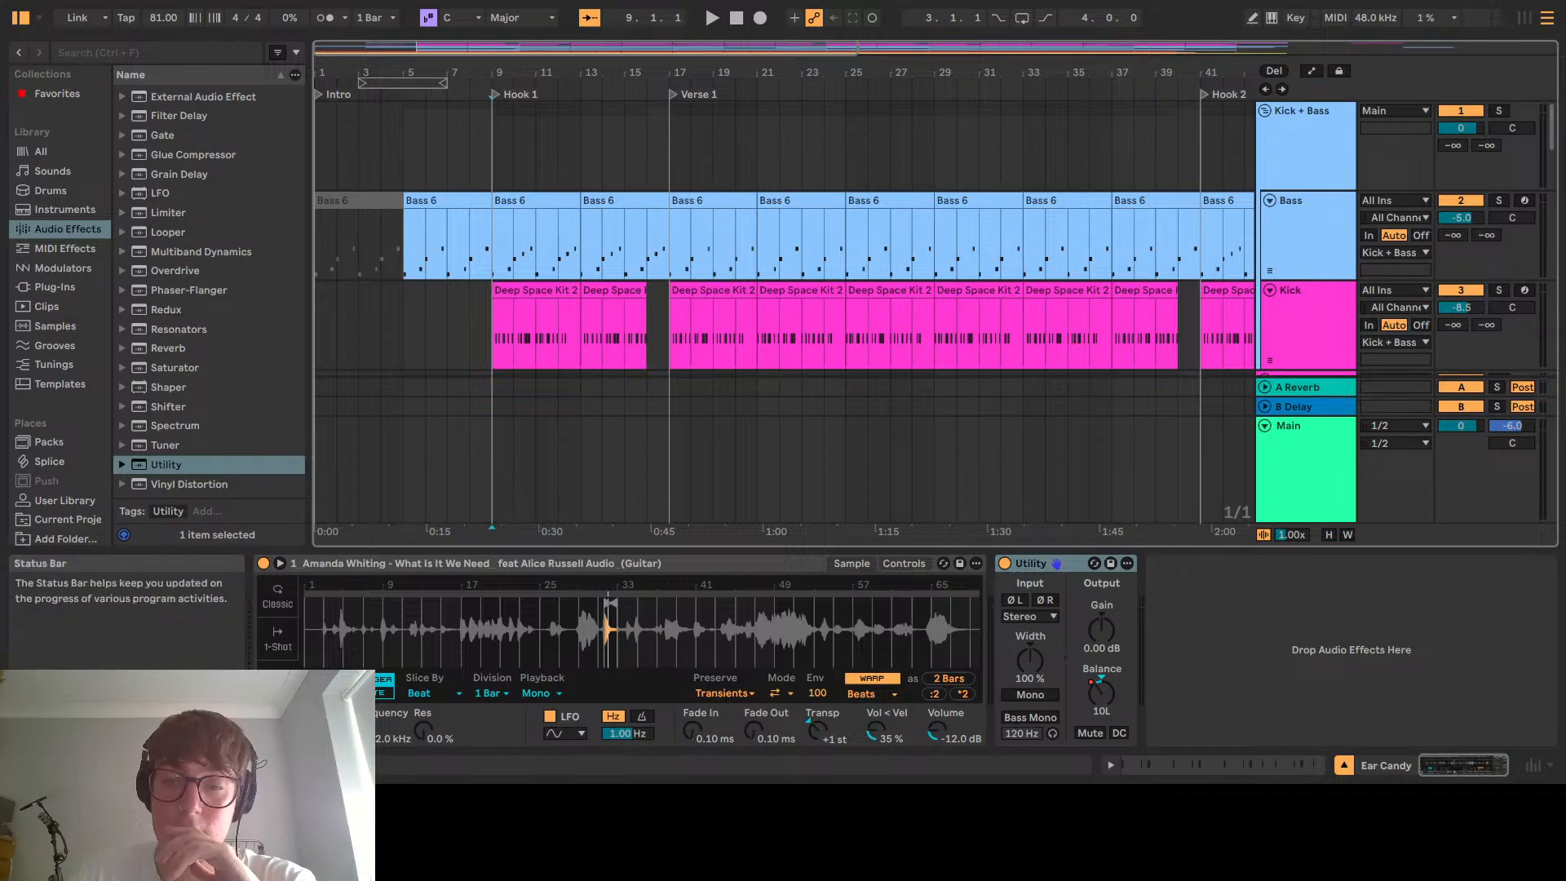
# Add an EQ Eight after the instrument on the Bass track
pyautogui.click(1294, 258)
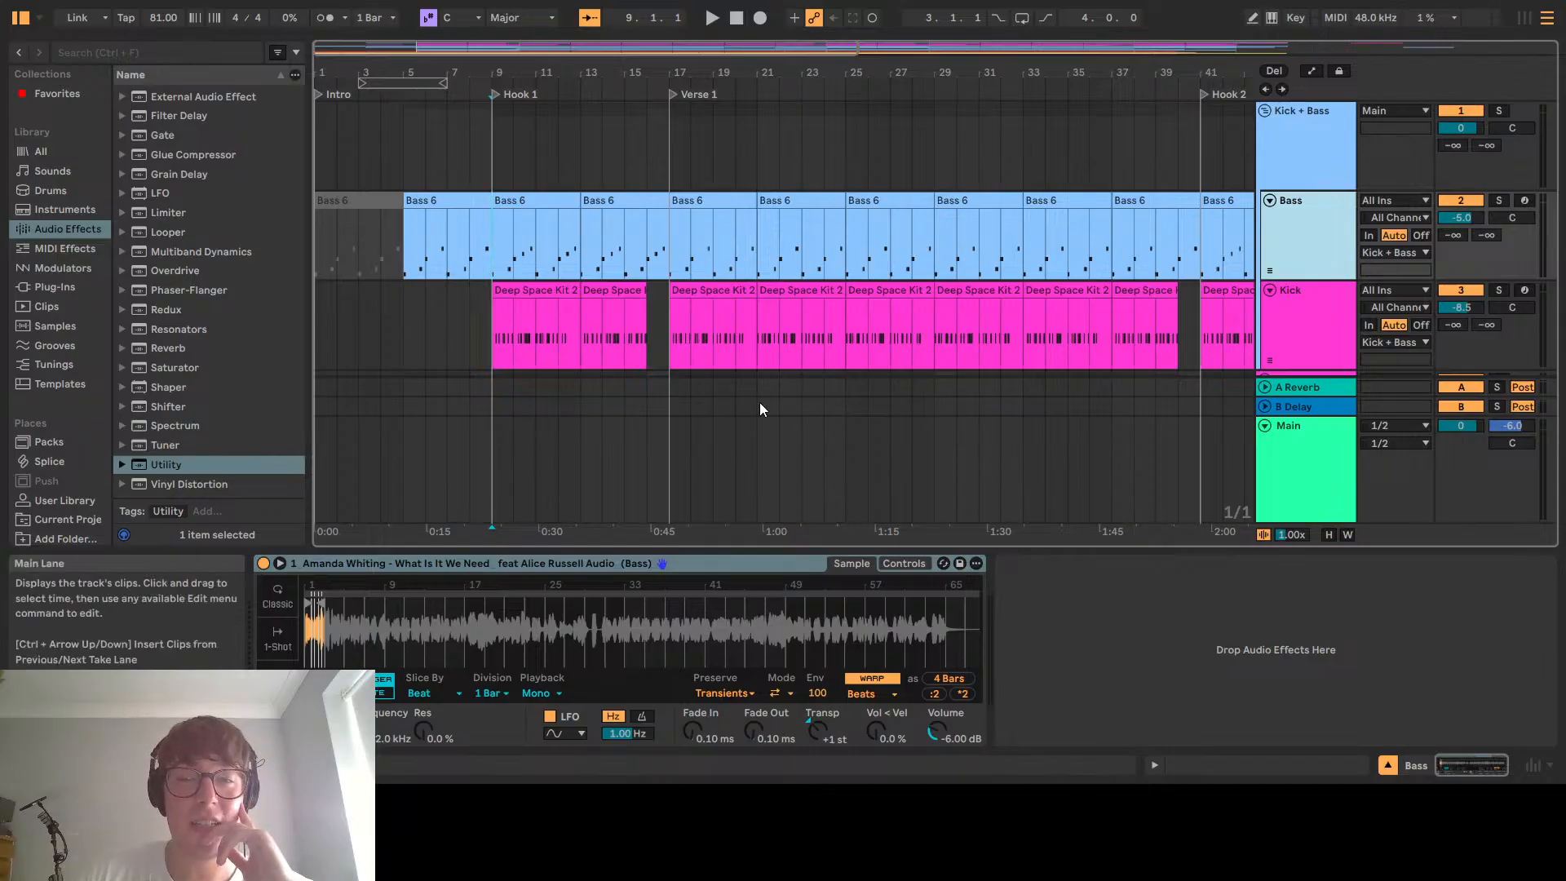
pyautogui.click(499, 173)
pyautogui.click(500, 242)
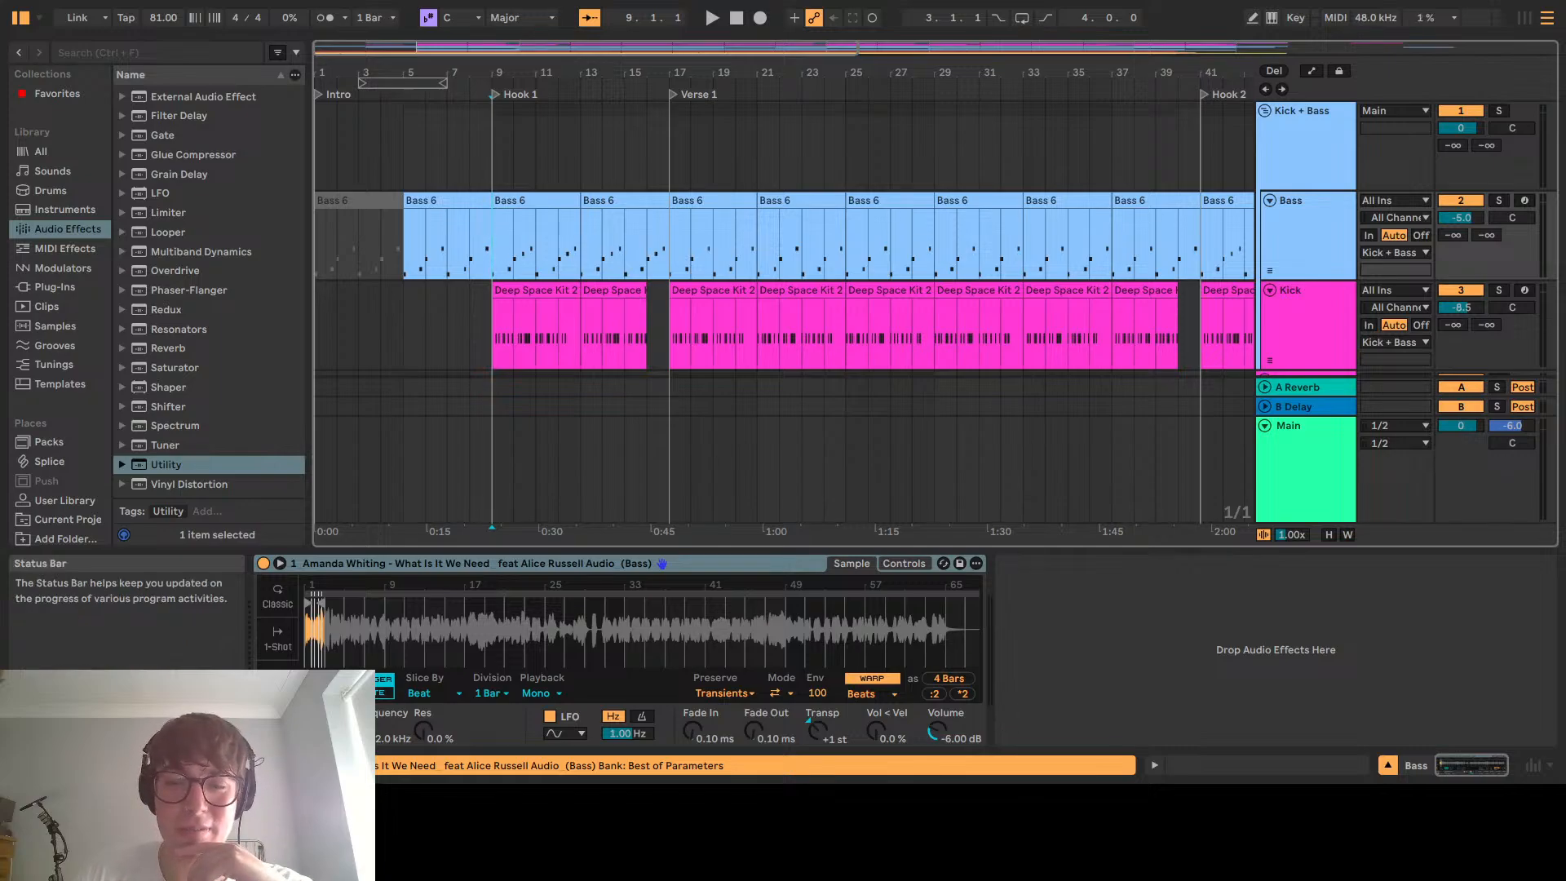
pyautogui.click(1299, 258)
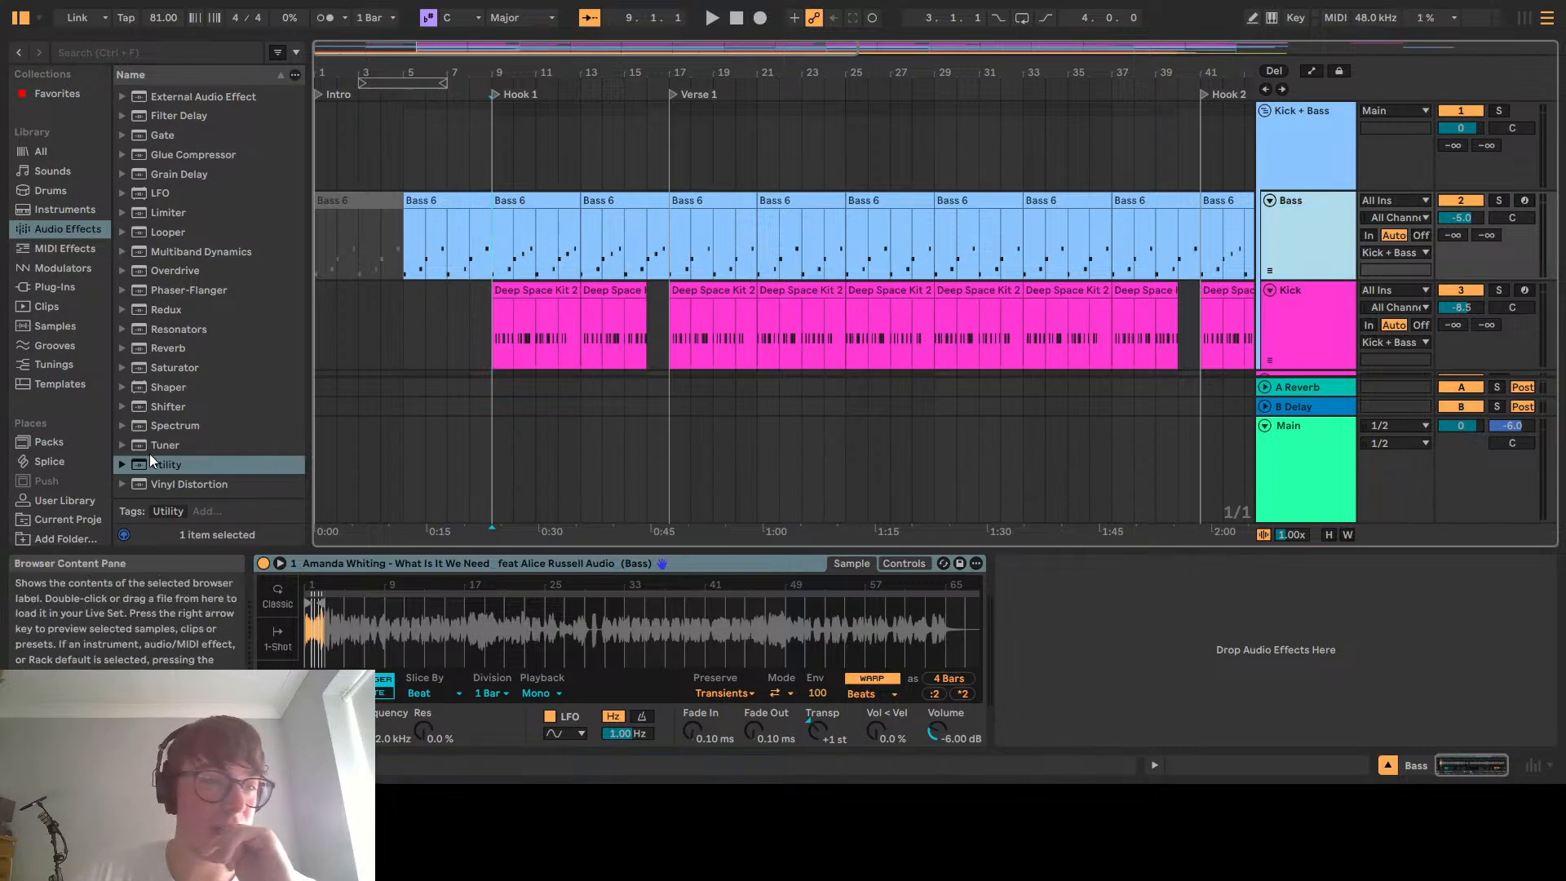
pyautogui.scroll(-1, 157, 457)
pyautogui.scroll(1, 165, 440)
pyautogui.scroll(1, 172, 420)
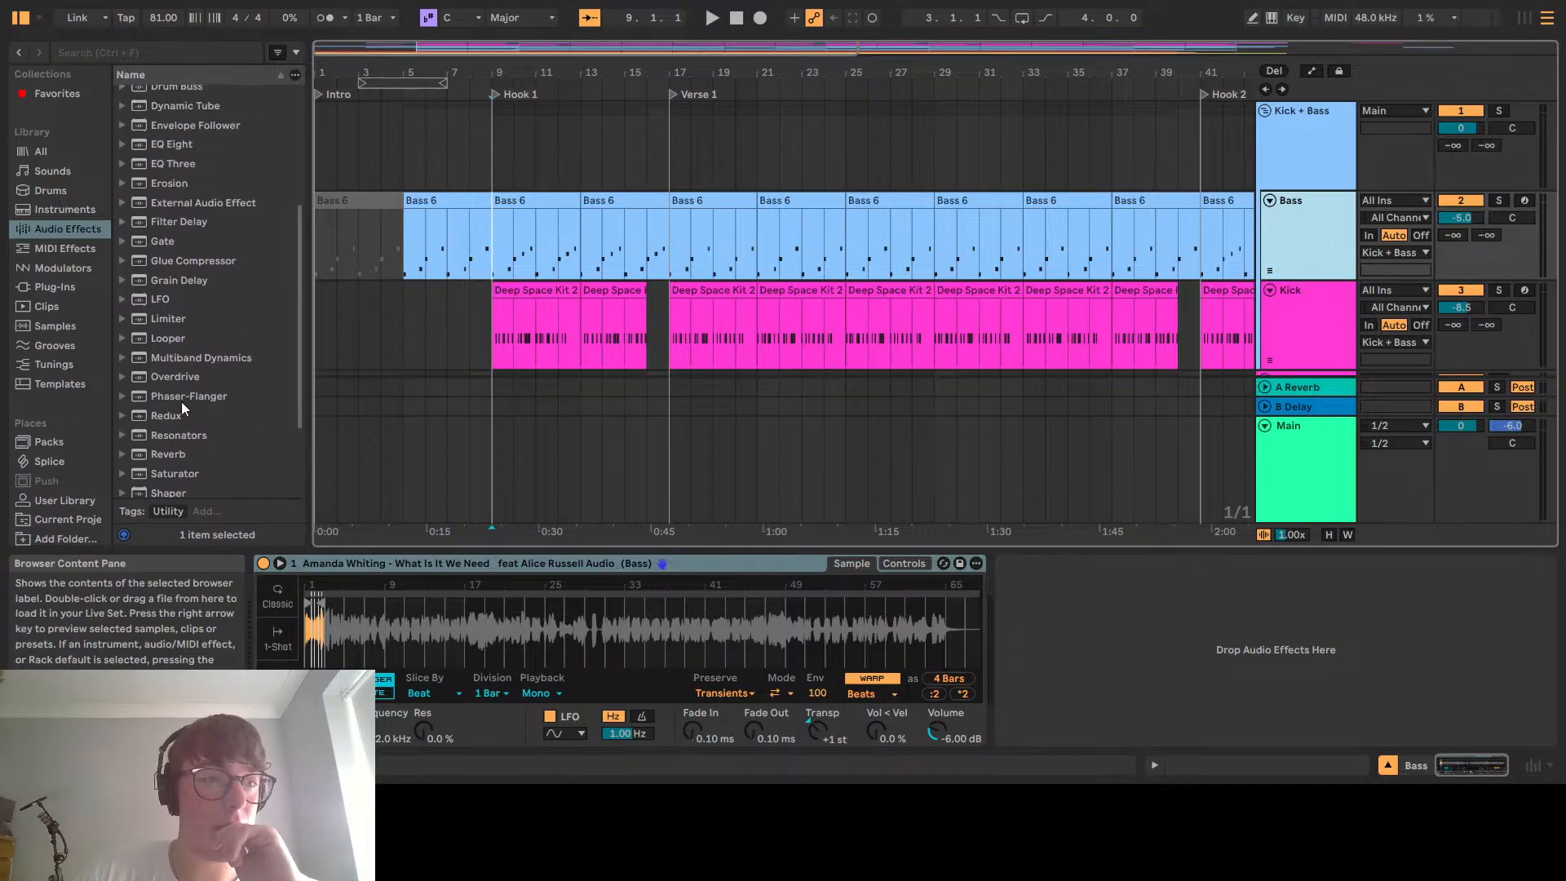
pyautogui.moveTo(167, 144)
pyautogui.mouseDown()
pyautogui.moveTo(1084, 703)
pyautogui.moveTo(1070, 680)
pyautogui.mouseUp()
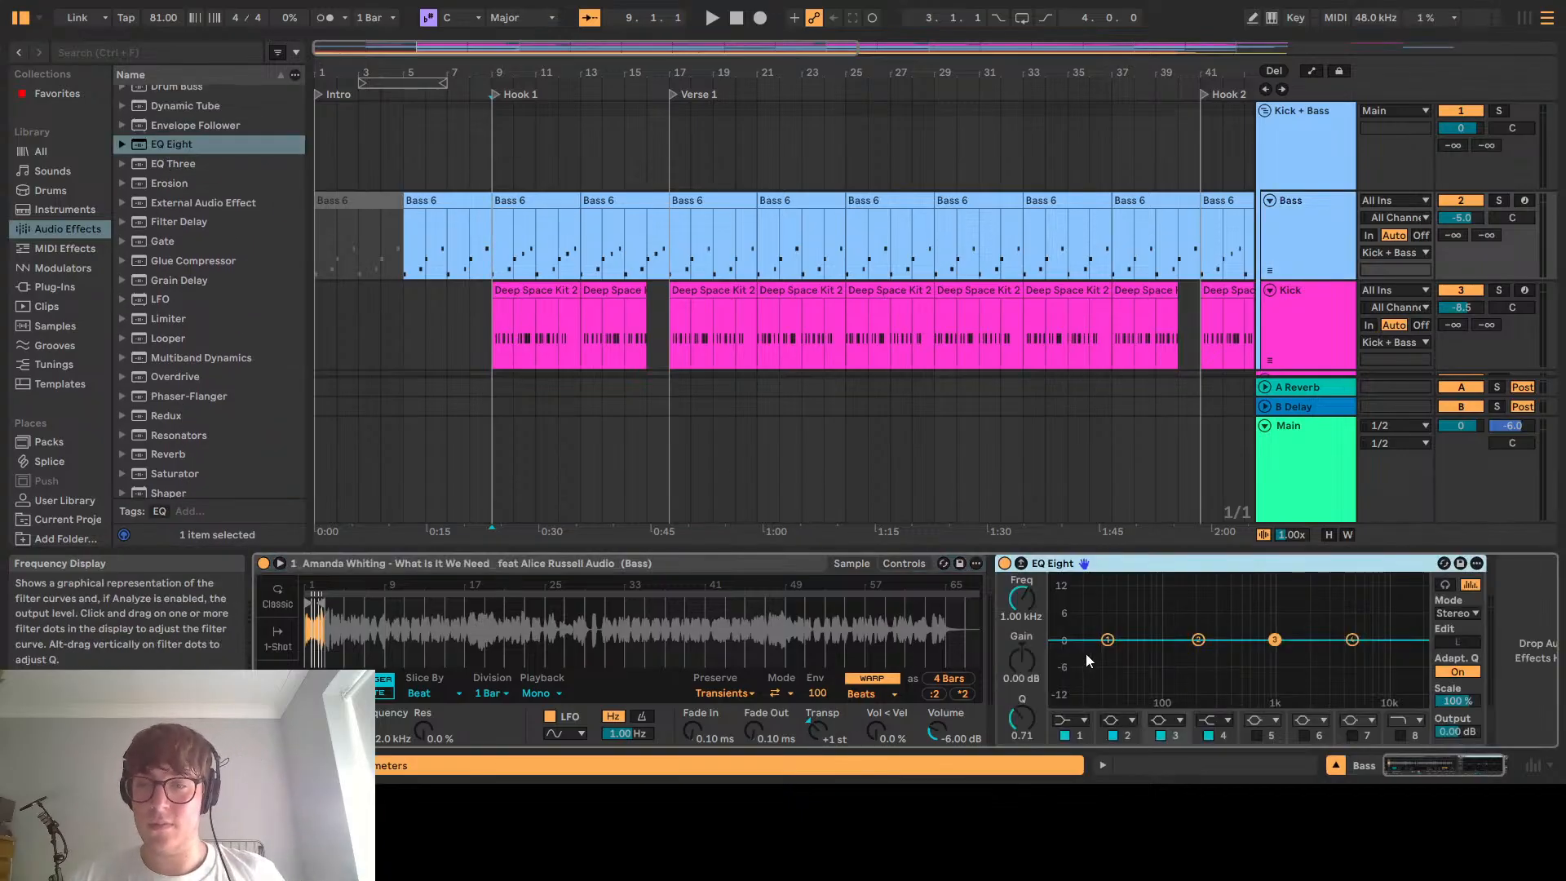
# Set the frequency of band 1 in the Bass track's EQ Eight to 100 Hz
pyautogui.click(1107, 639)
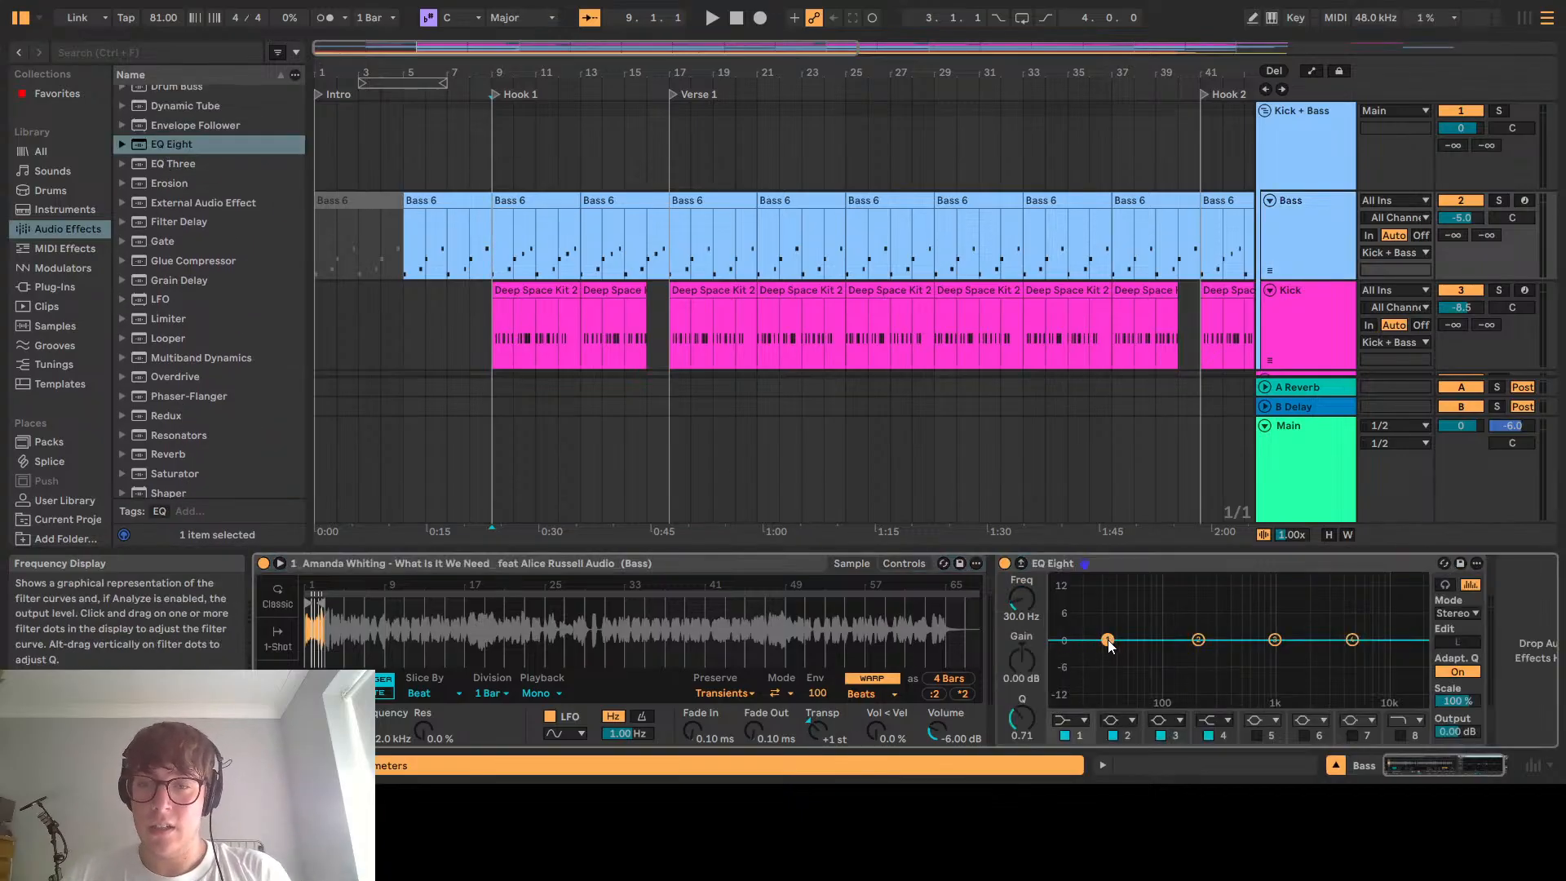
pyautogui.click(1018, 613)
pyautogui.write('300')
pyautogui.press('BackSpace')
pyautogui.press('BackSpace')
pyautogui.press('BackSpace')
pyautogui.write('100')
pyautogui.press('Return')
# Set the frequency of EQ Eight band 2 to 300 Hz
pyautogui.click(1198, 640)
pyautogui.click(1031, 601)
pyautogui.write('300')
pyautogui.press('Return')
# Leave EQ Eight band 3 at 1 kHz and set the frequency of band 4 to 3 kHz
pyautogui.click(1275, 639)
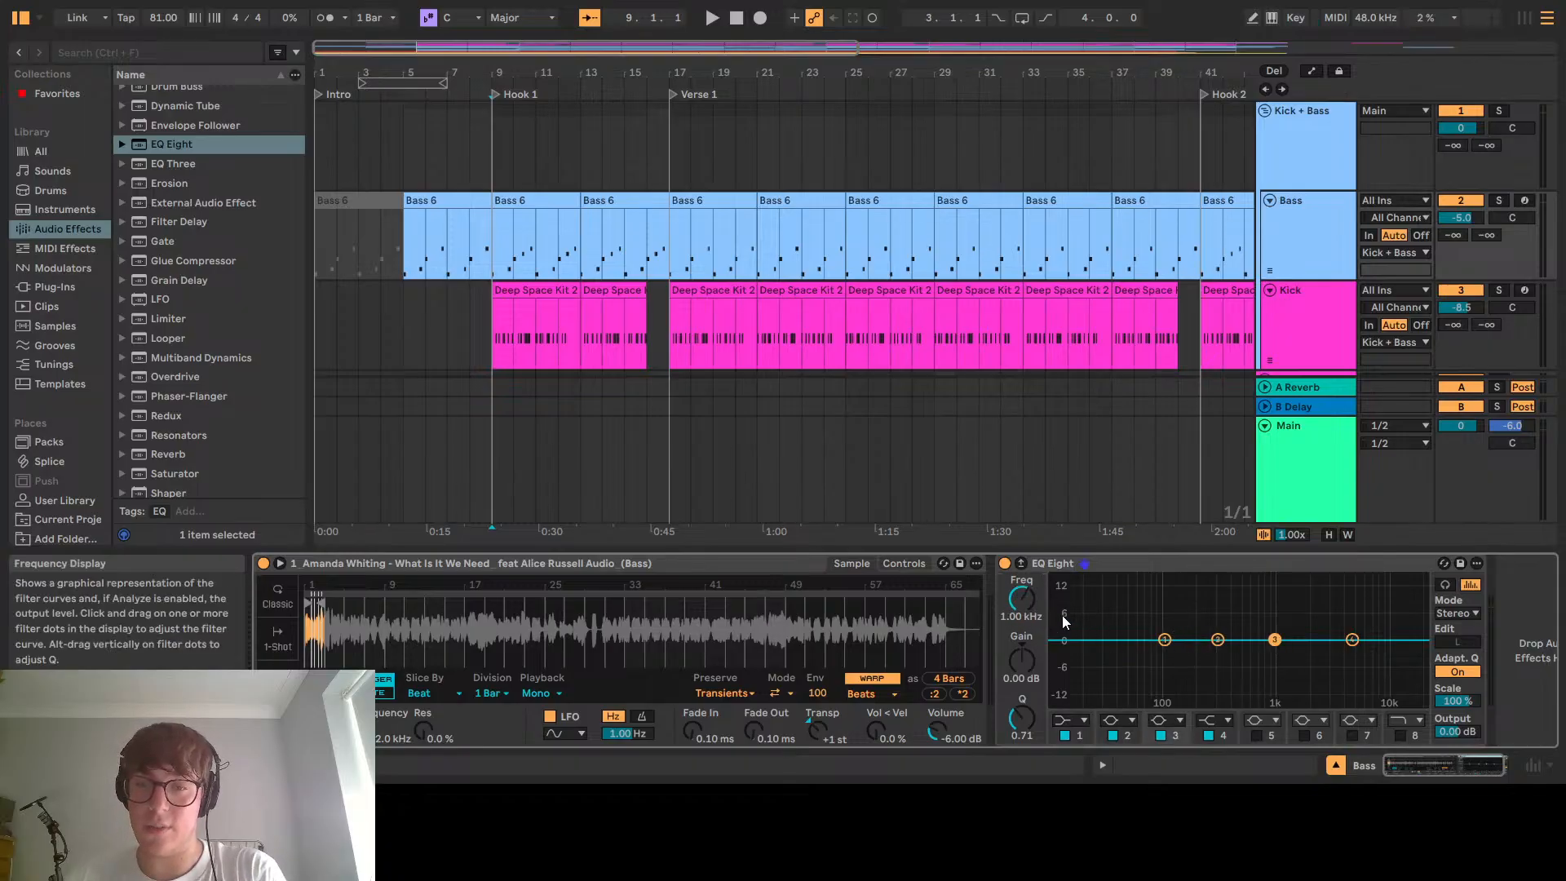
pyautogui.click(1352, 639)
pyautogui.click(1006, 605)
pyautogui.write('3000')
pyautogui.press('Return')
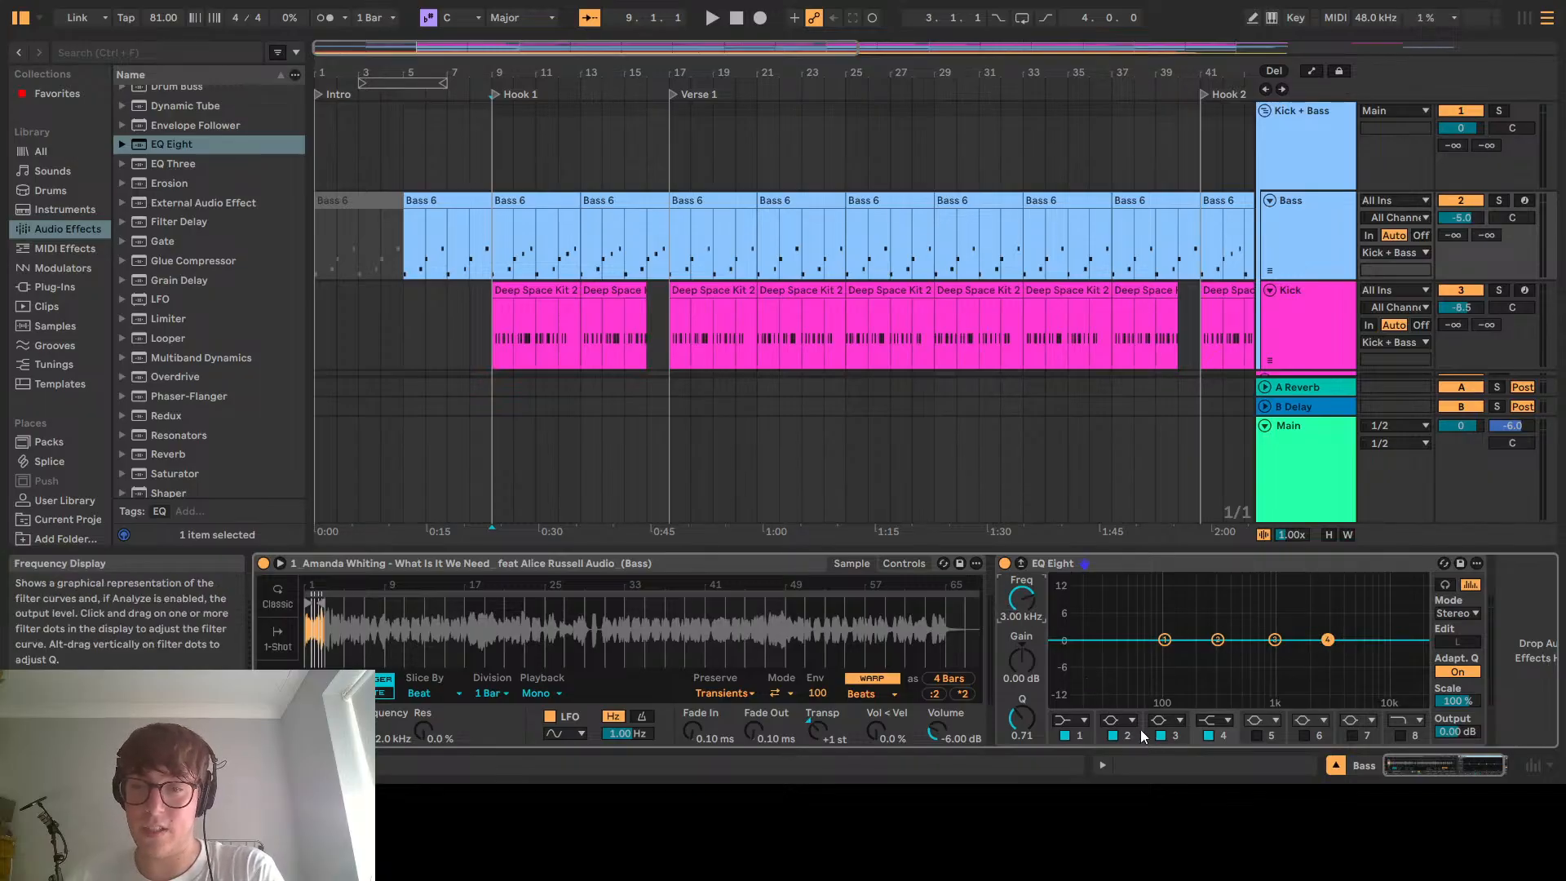
# Enable EQ Eight band 5 and set its frequency to 10 kHz
pyautogui.click(1256, 735)
pyautogui.click(1019, 616)
pyautogui.write('10000')
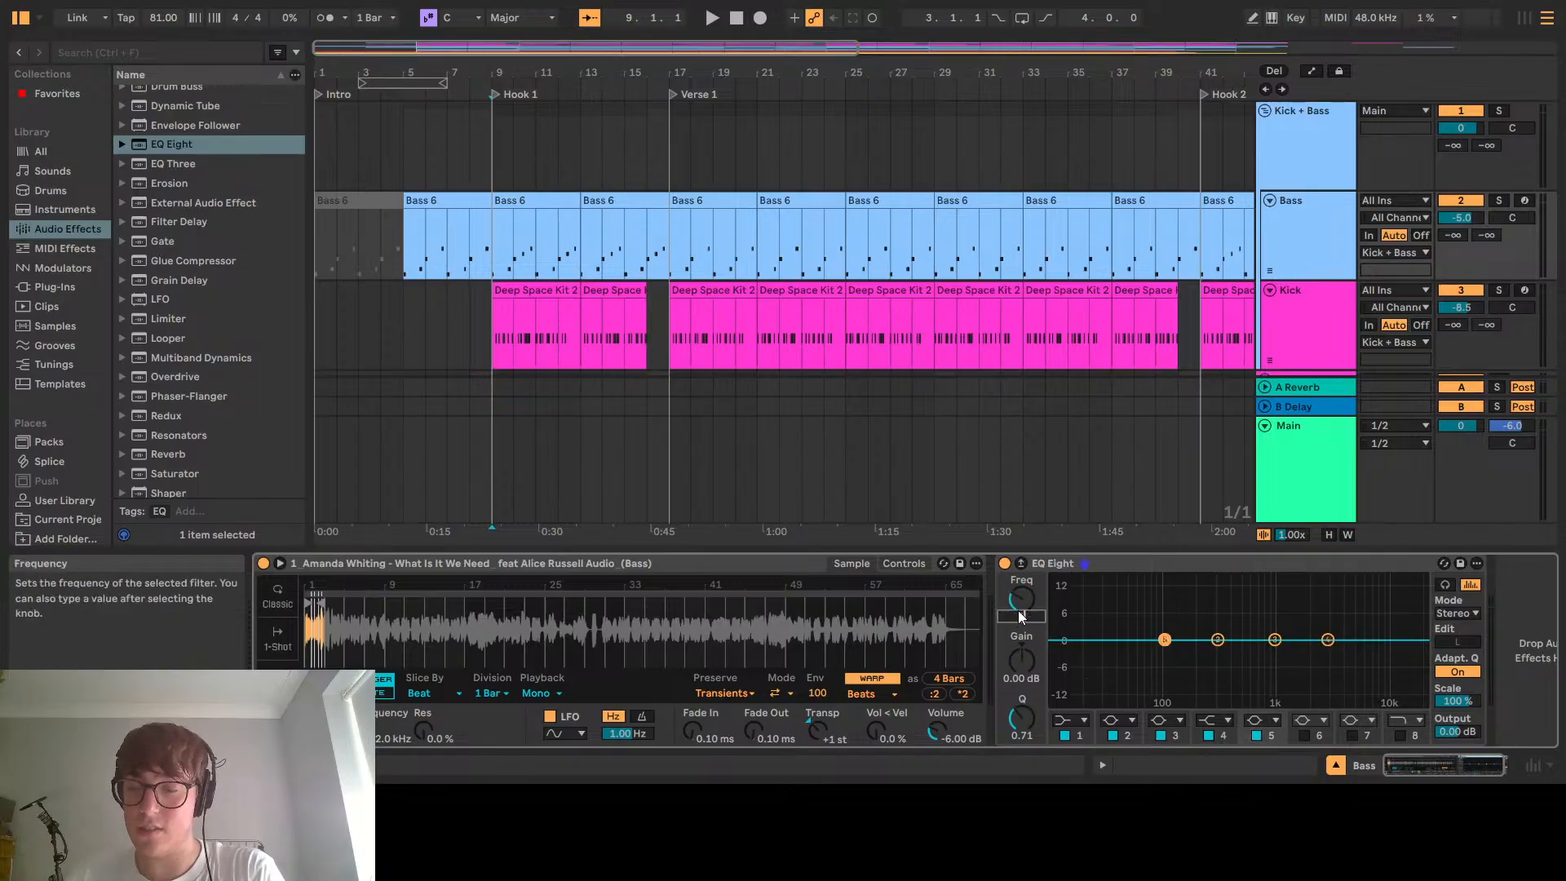
pyautogui.press('Return')
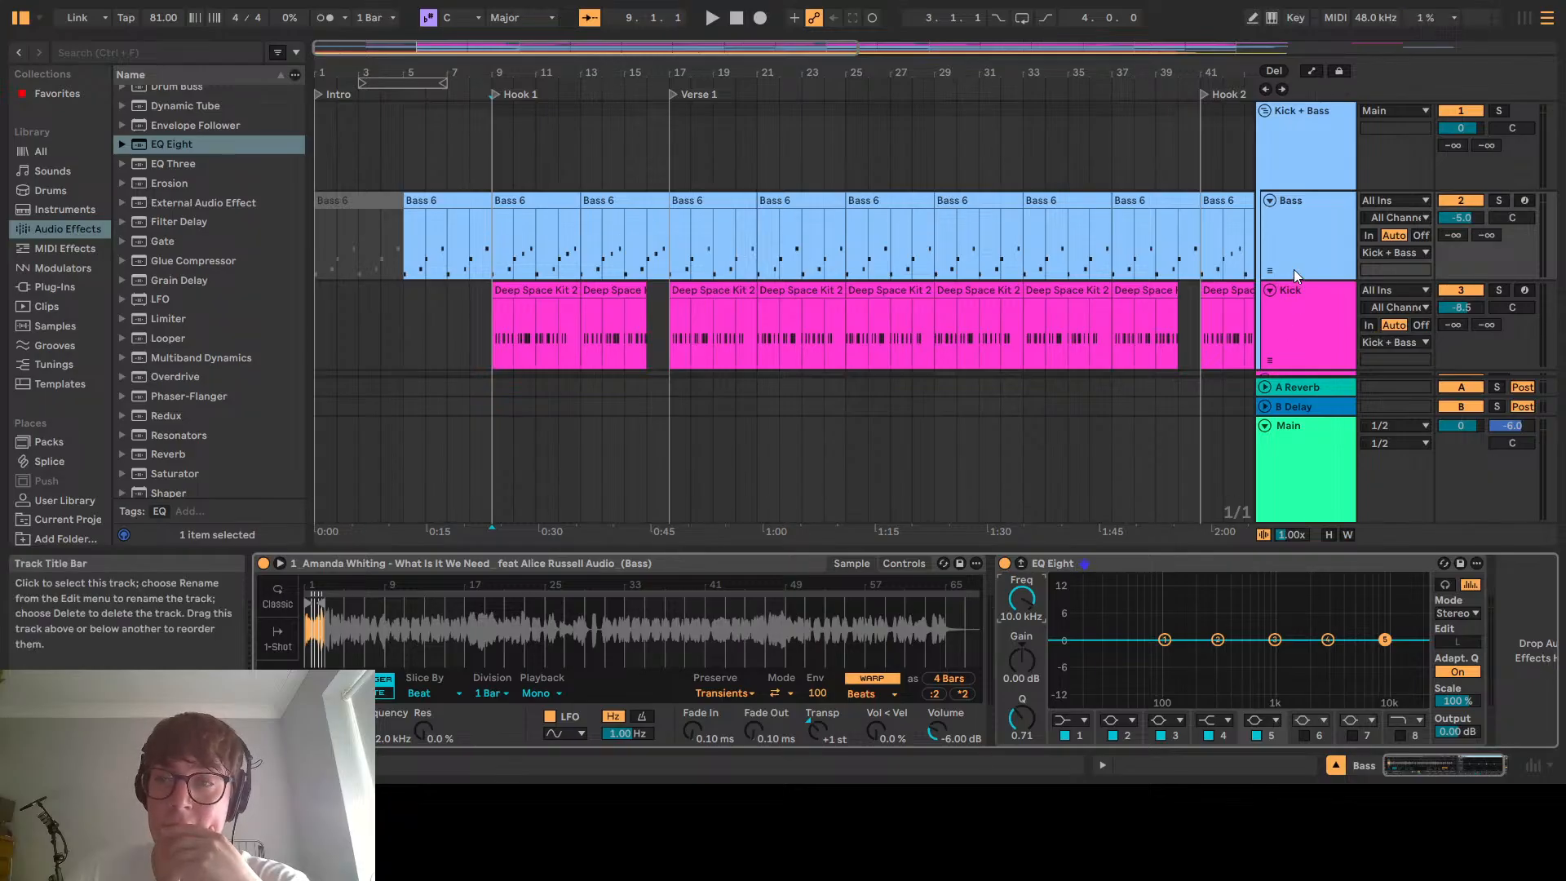
# Change band 5 of the Bass track's EQ Eight to a high-cut filter
pyautogui.click(1302, 326)
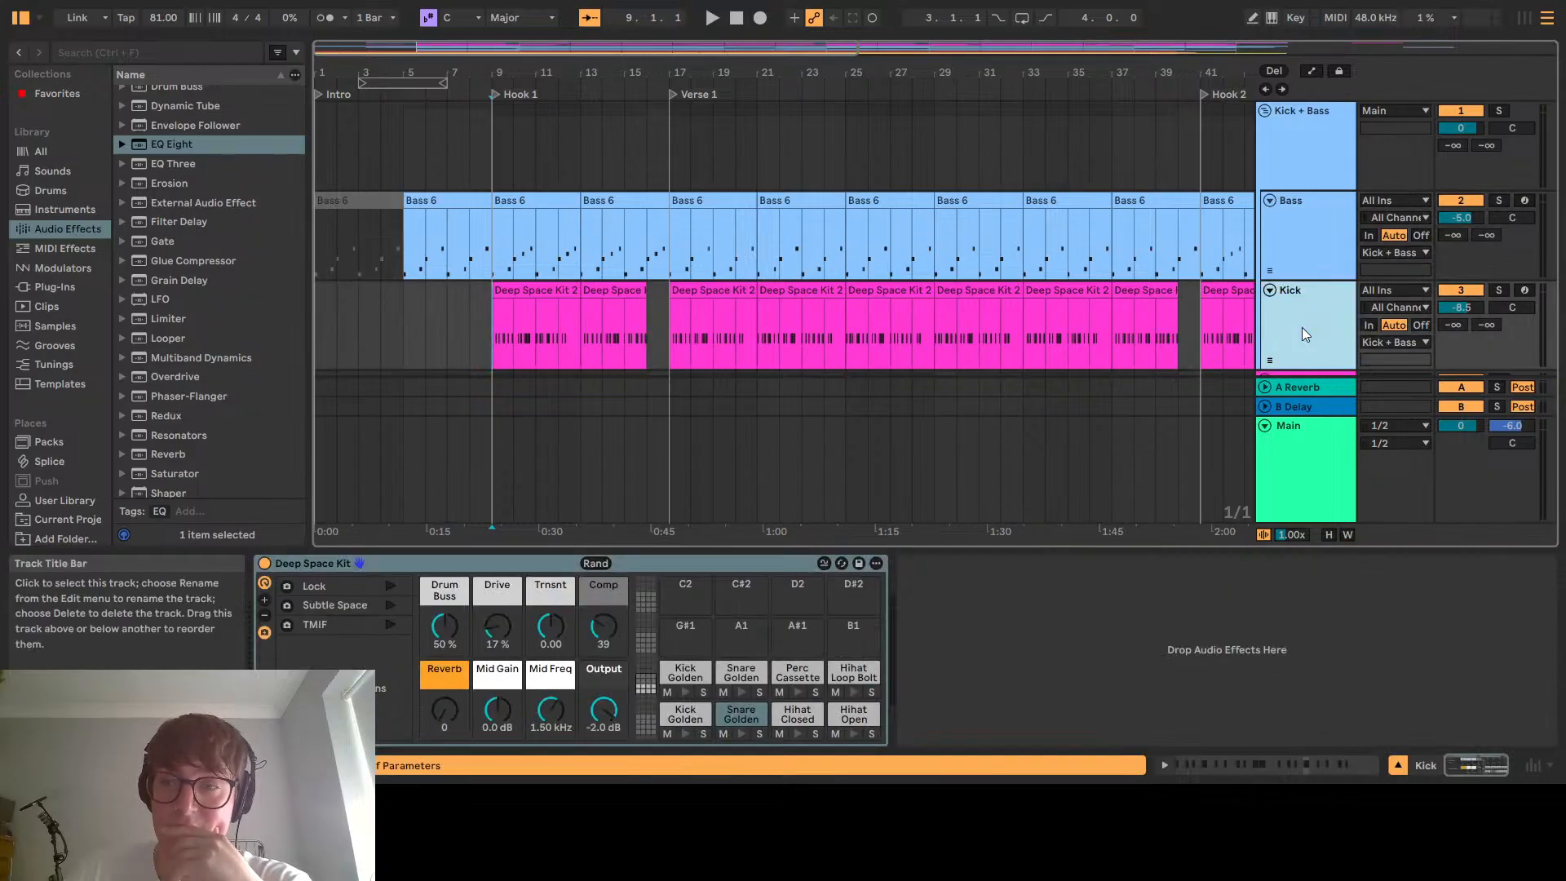
pyautogui.click(1299, 237)
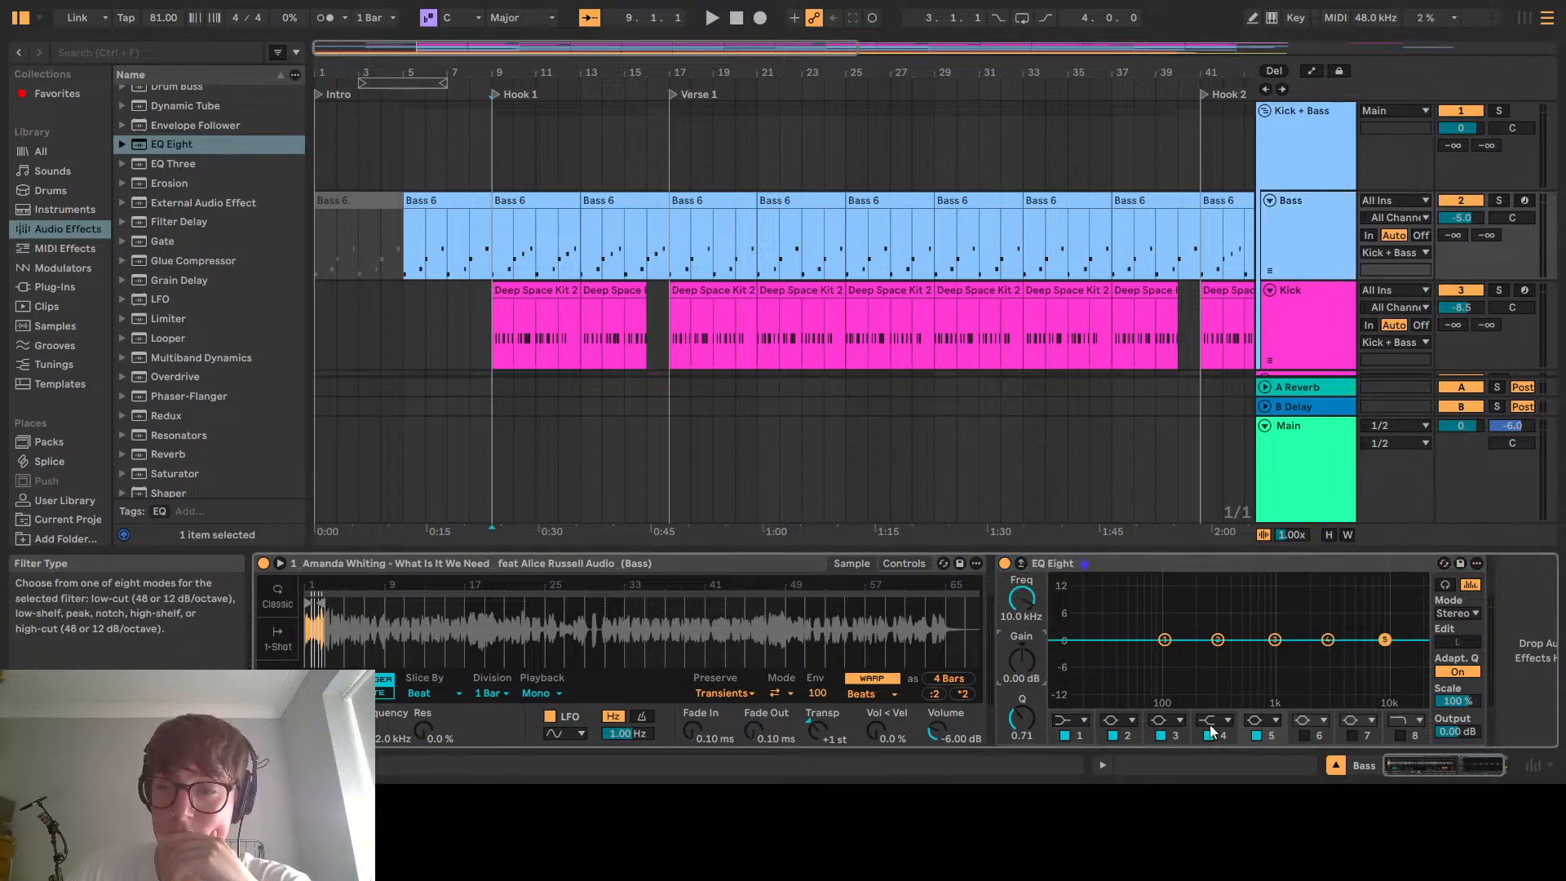
pyautogui.click(1265, 719)
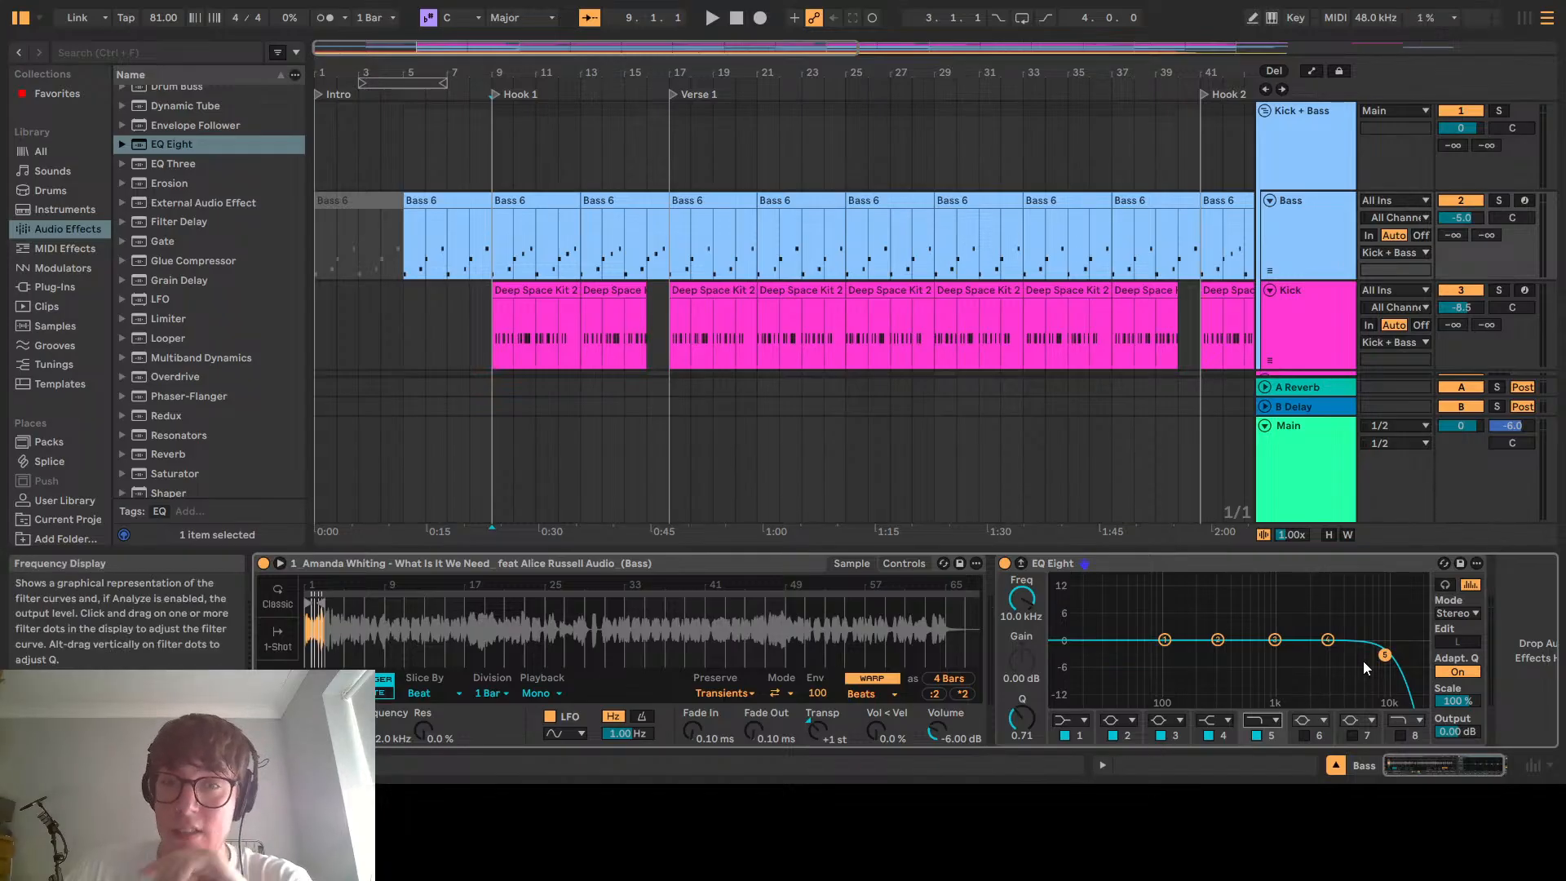
# Solo the Bass track during playback and set its EQ Eight band 5 high-cut frequency to 2 kHz
pyautogui.click(1498, 200)
pyautogui.press('space')
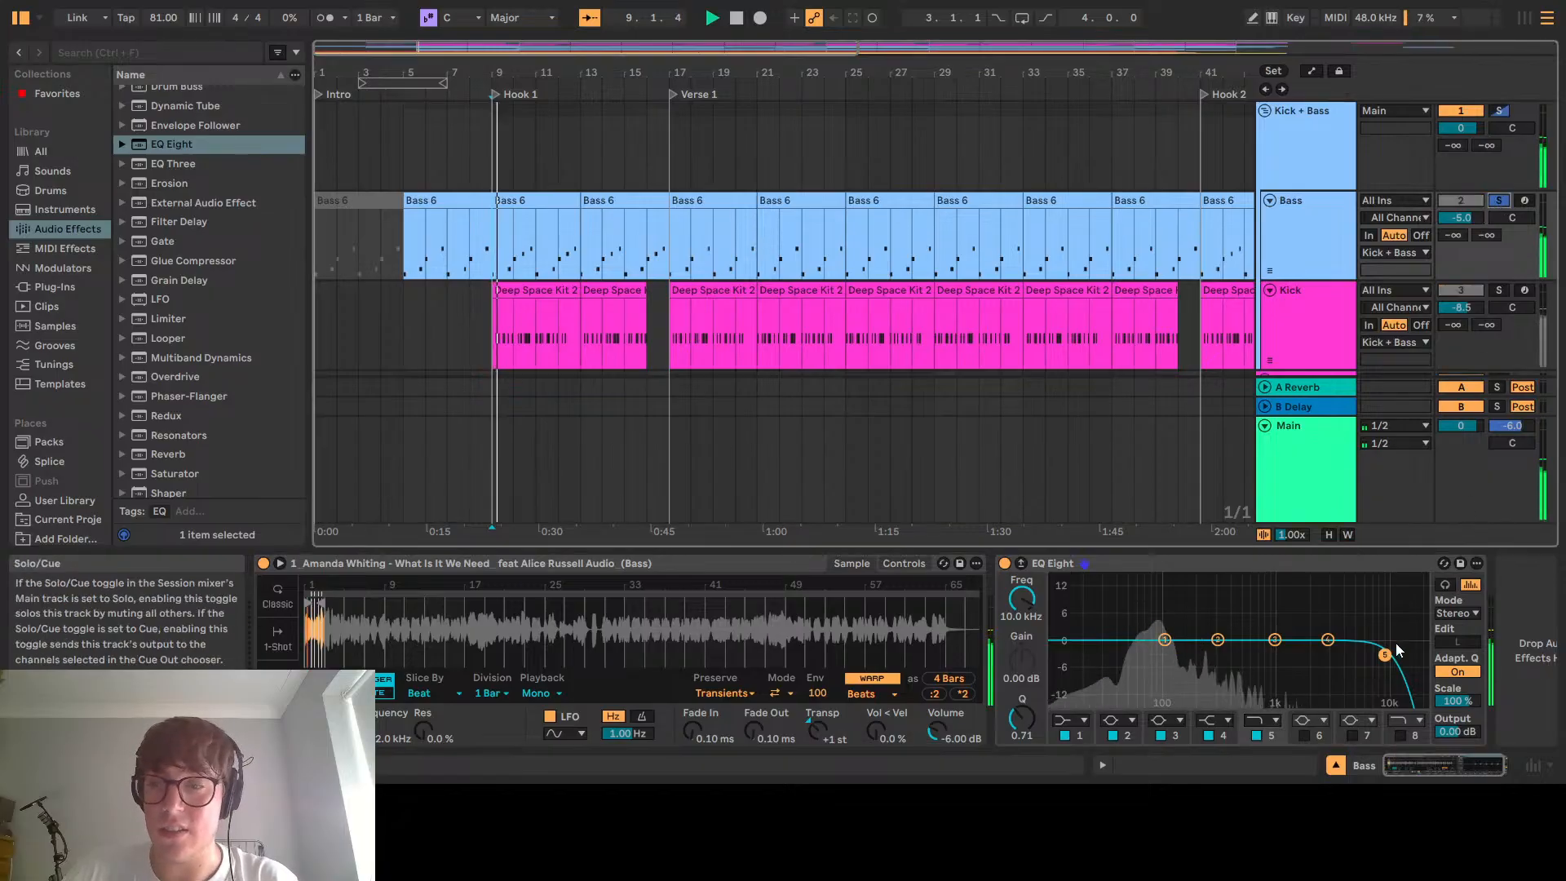
pyautogui.moveTo(1377, 655); pyautogui.dragTo(1305, 652)
pyautogui.click(1033, 615)
pyautogui.write('2k')
pyautogui.press('Return')
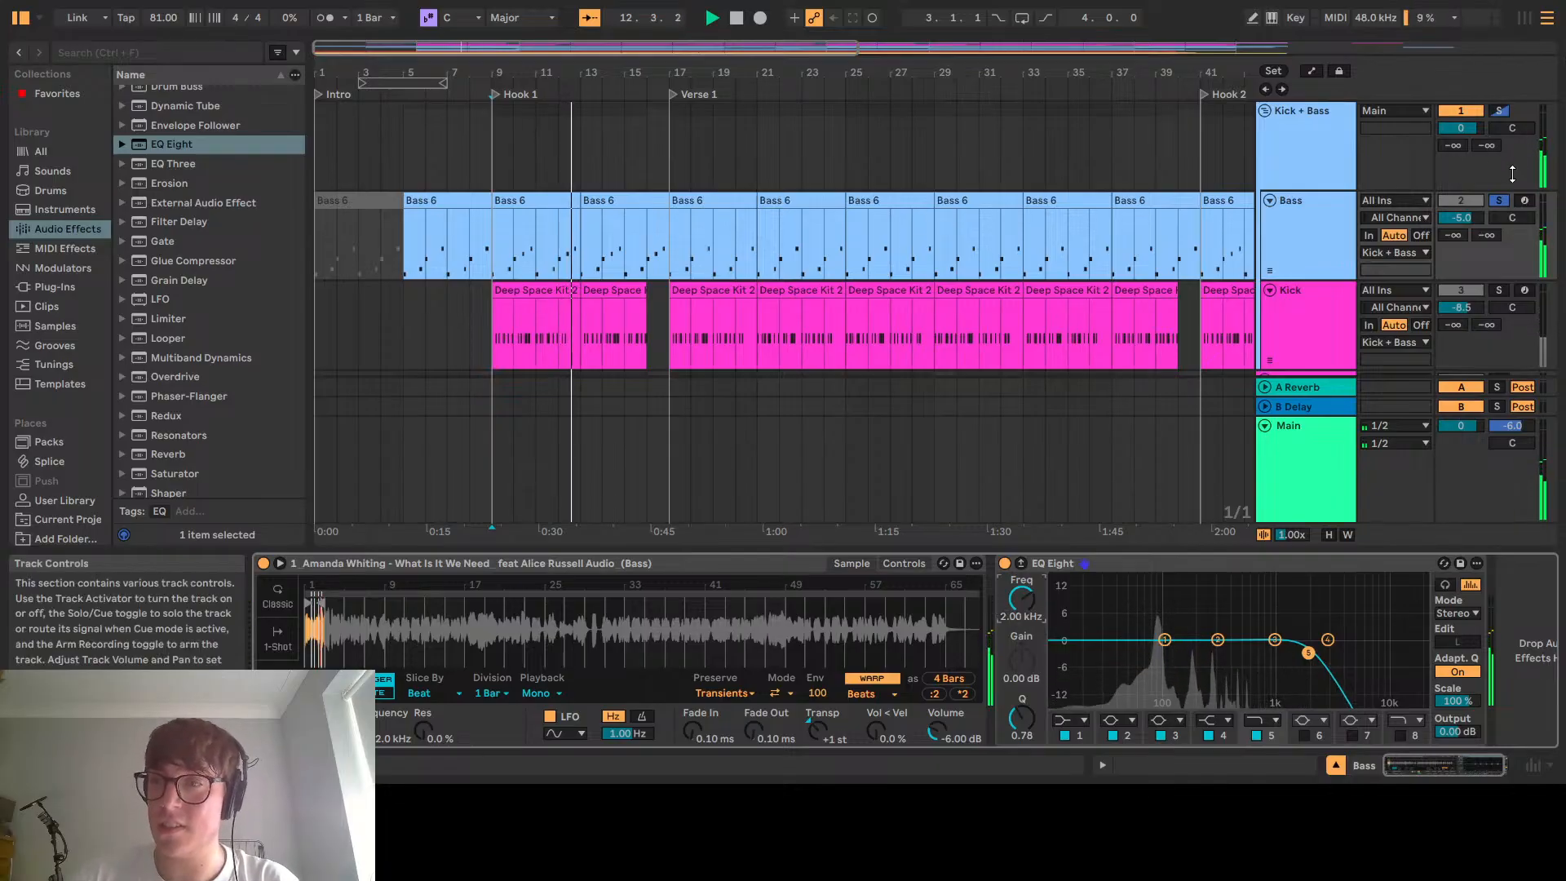
# Unsolo the Bass track and compare the mix with its EQ Eight bypassed and active, leaving it on and stopping playback
pyautogui.click(1499, 204)
pyautogui.click(1500, 204)
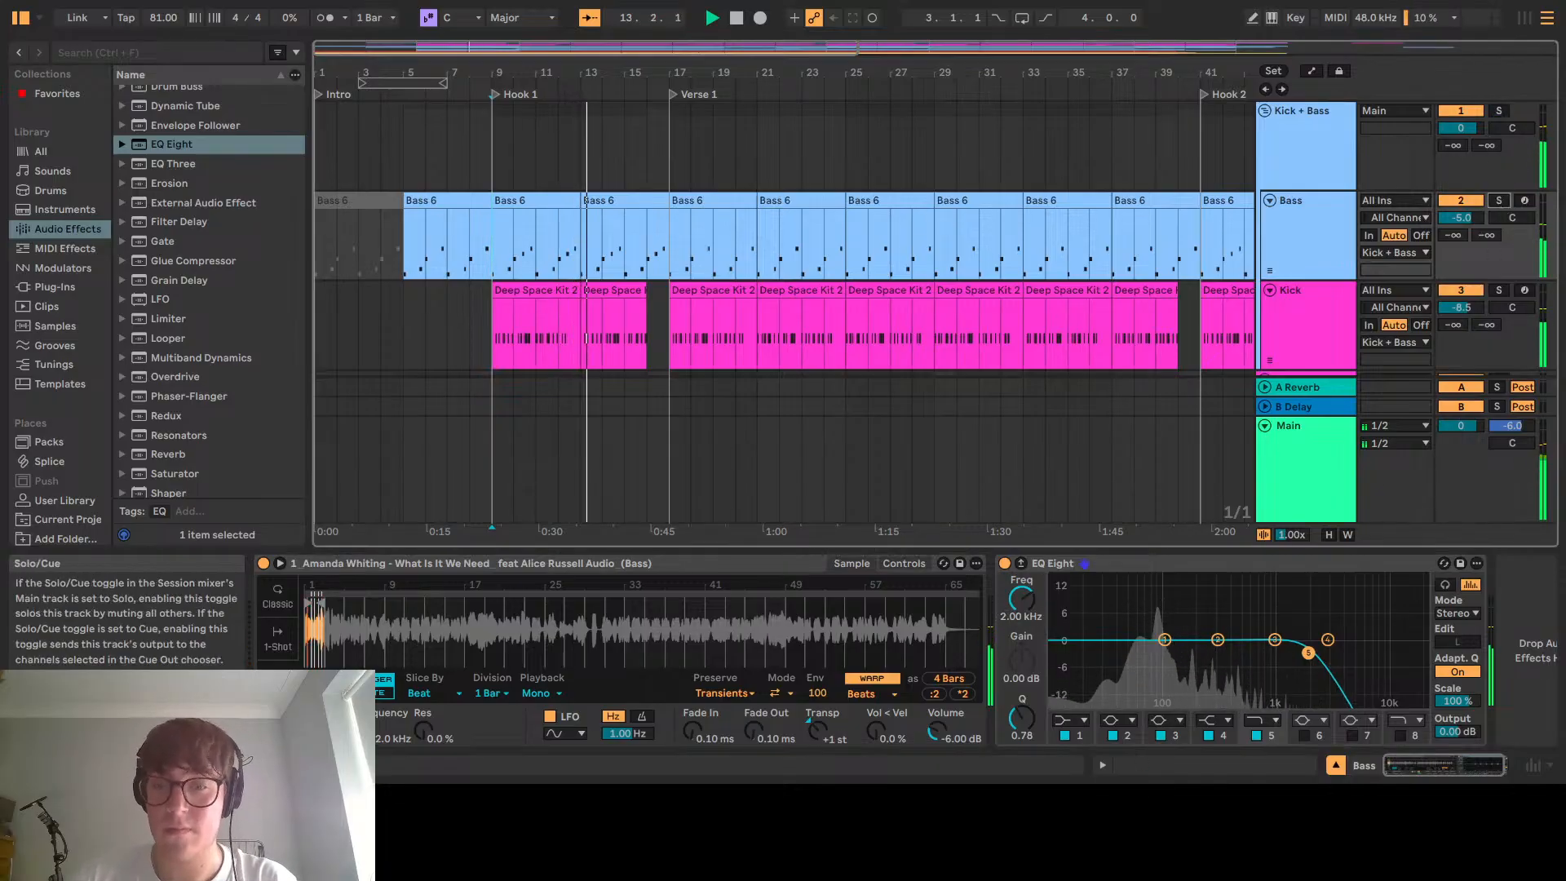
pyautogui.click(1002, 564)
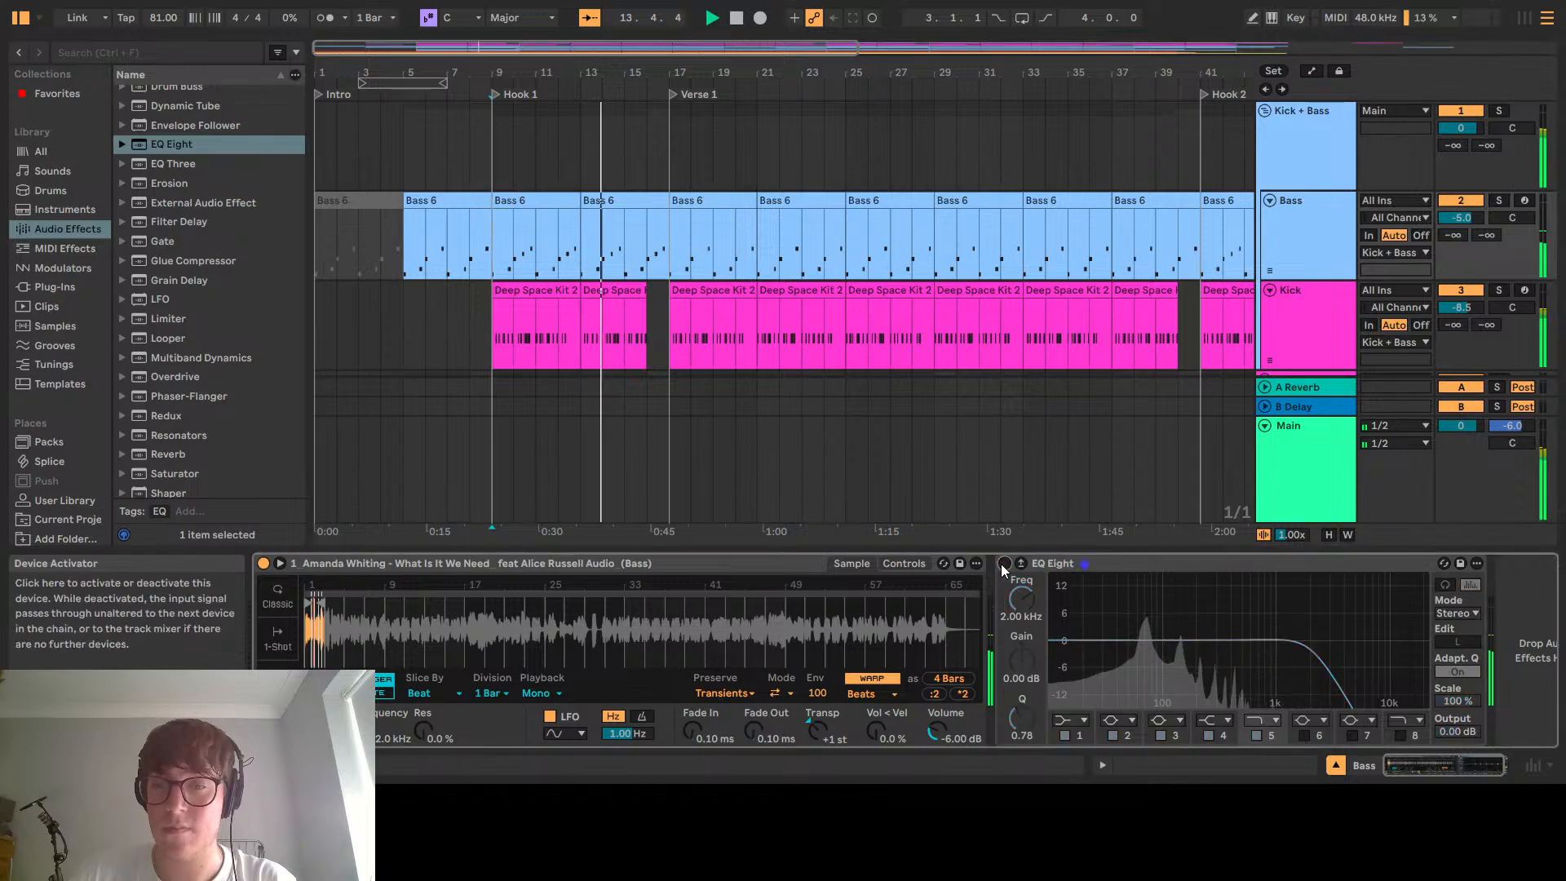
pyautogui.click(1003, 564)
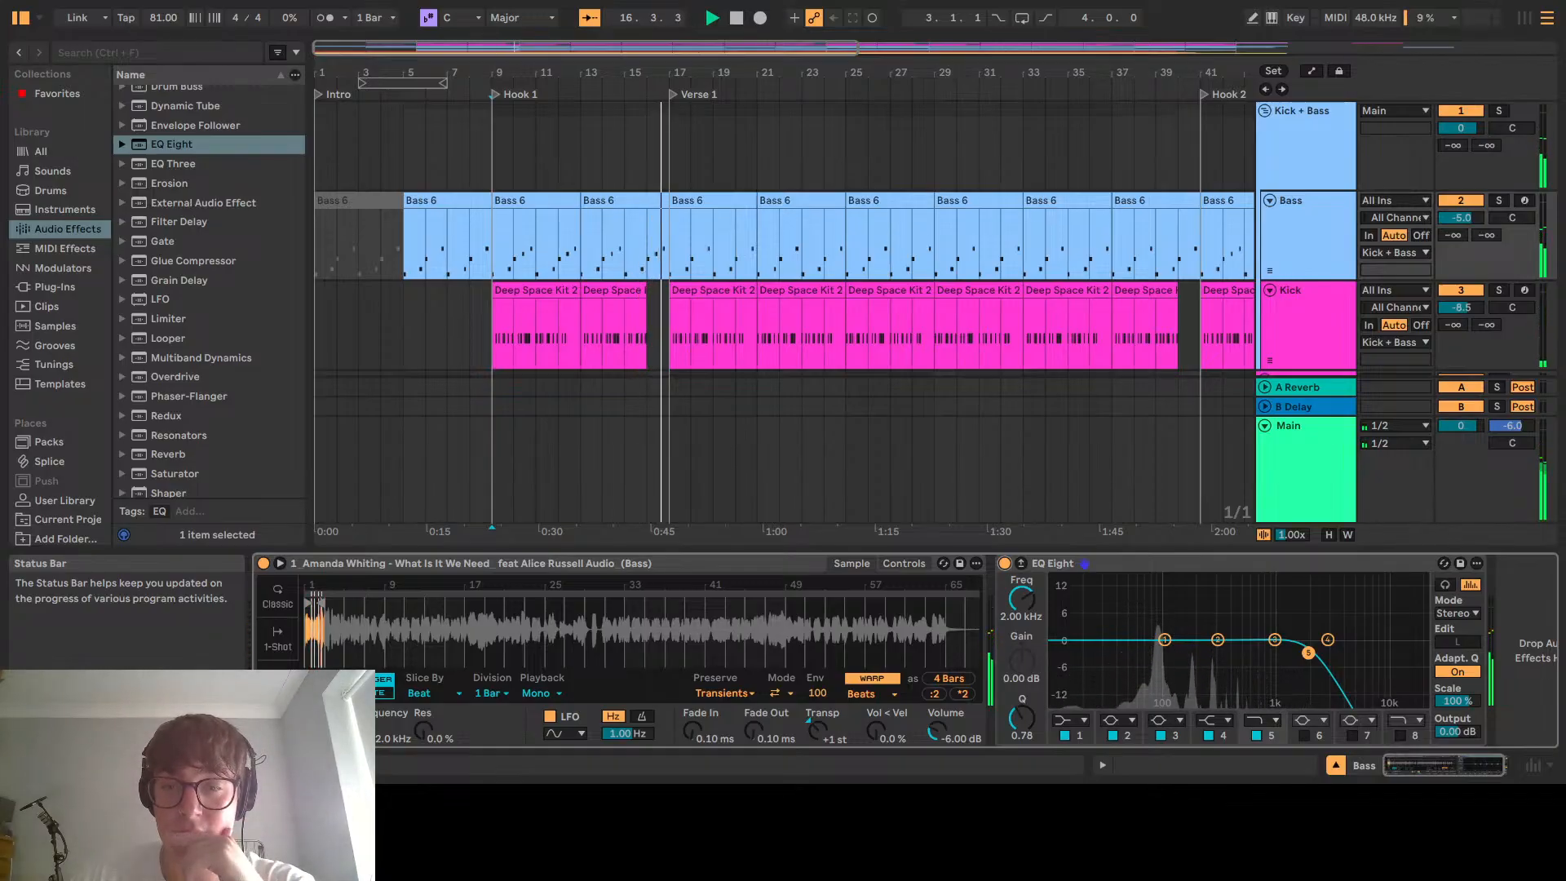
pyautogui.click(733, 18)
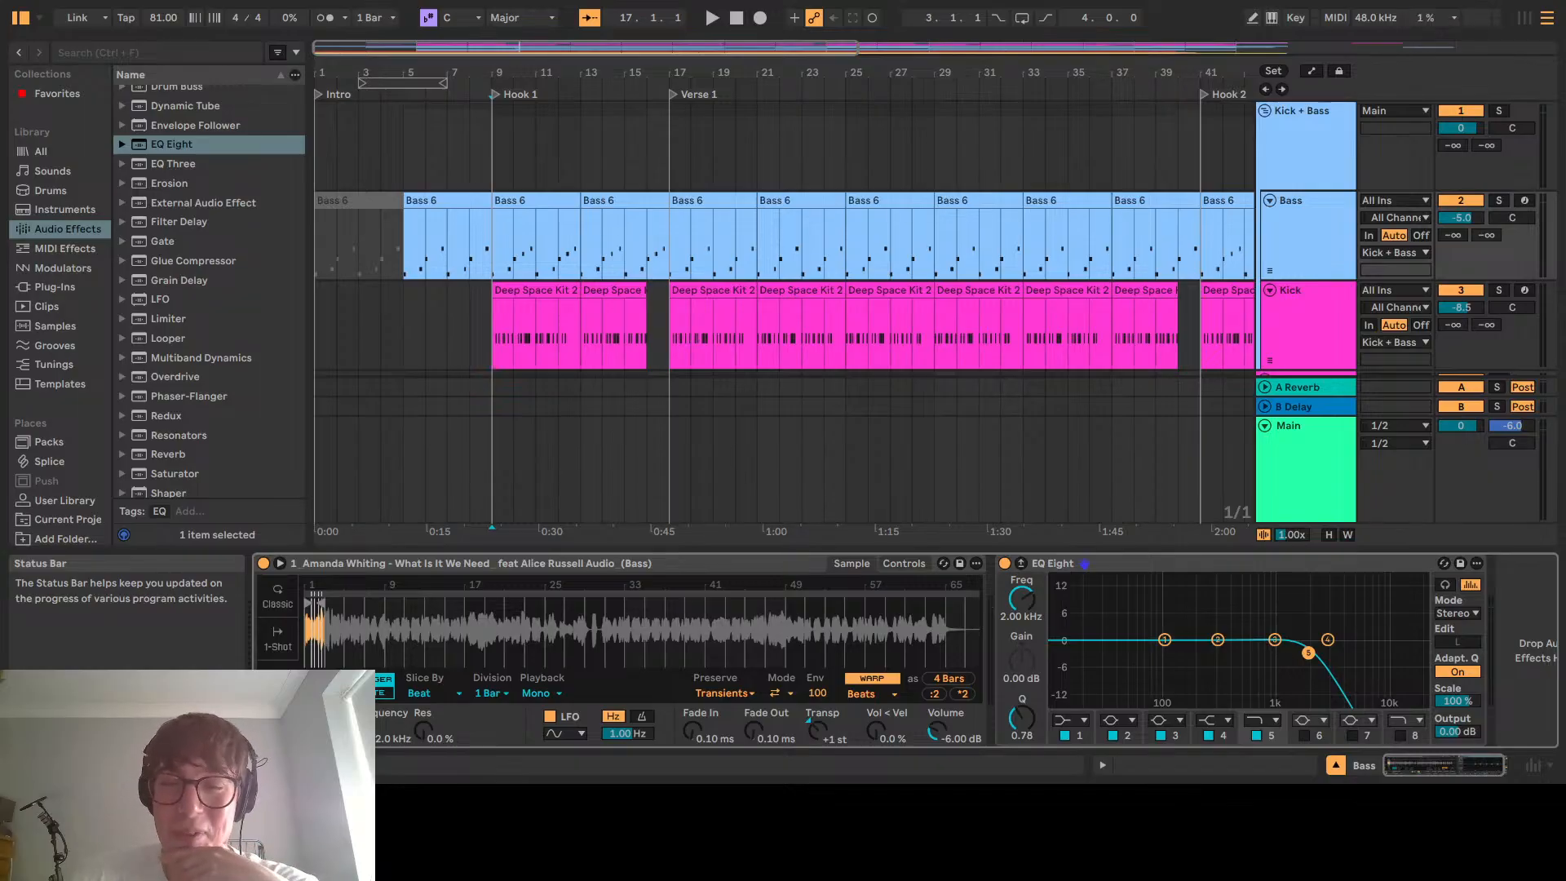
# Play the soloed Bass track from Hook 1, set the gain of EQ Eight band 1 to 1 dB, and unsolo the track
pyautogui.click(495, 335)
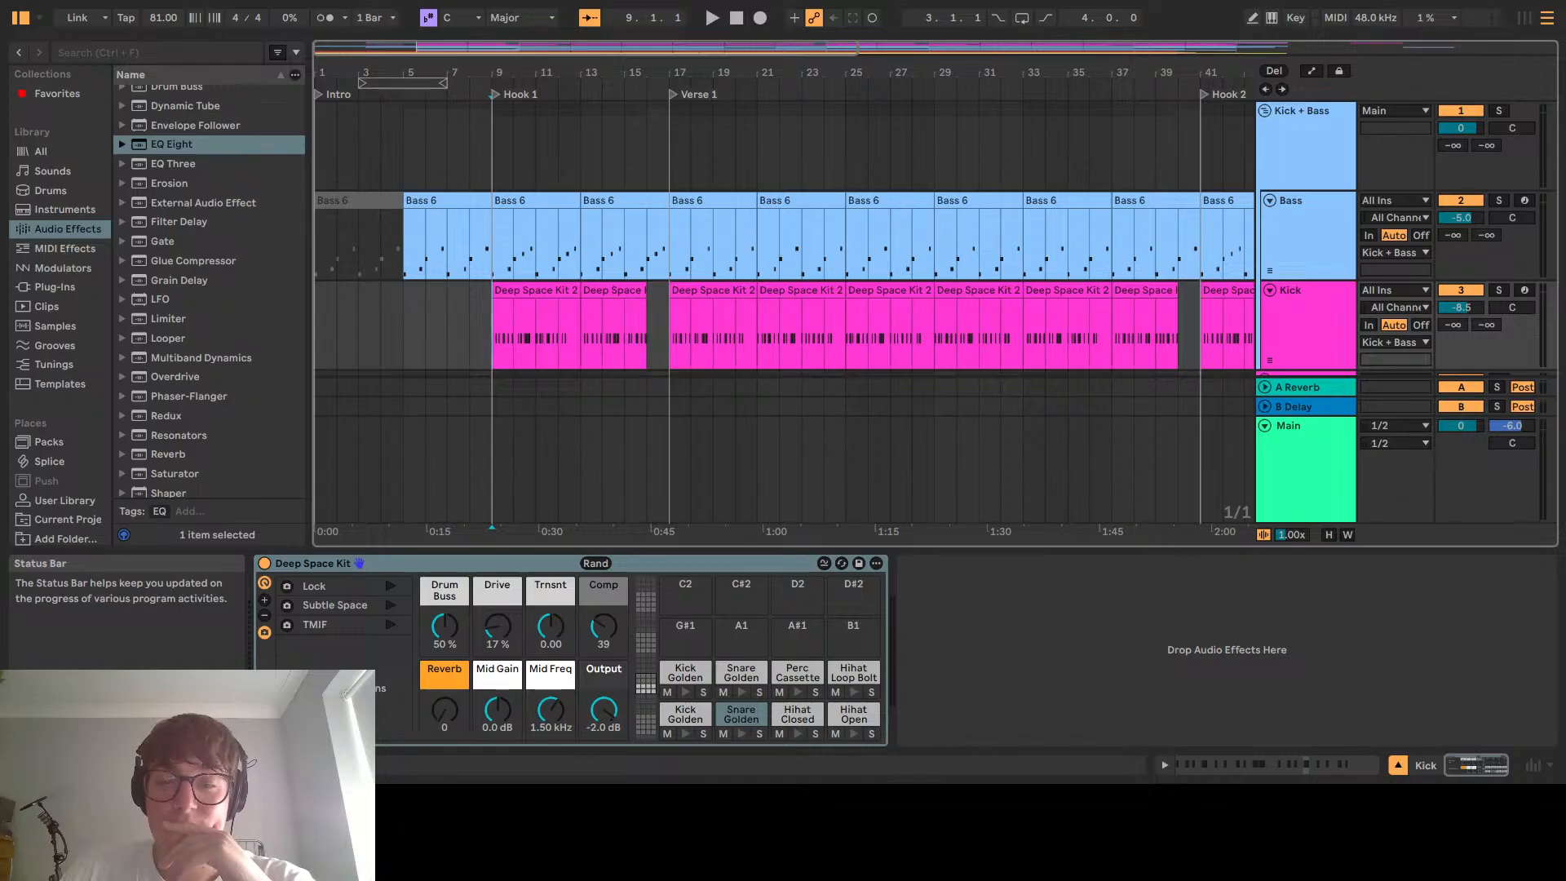
pyautogui.click(1315, 223)
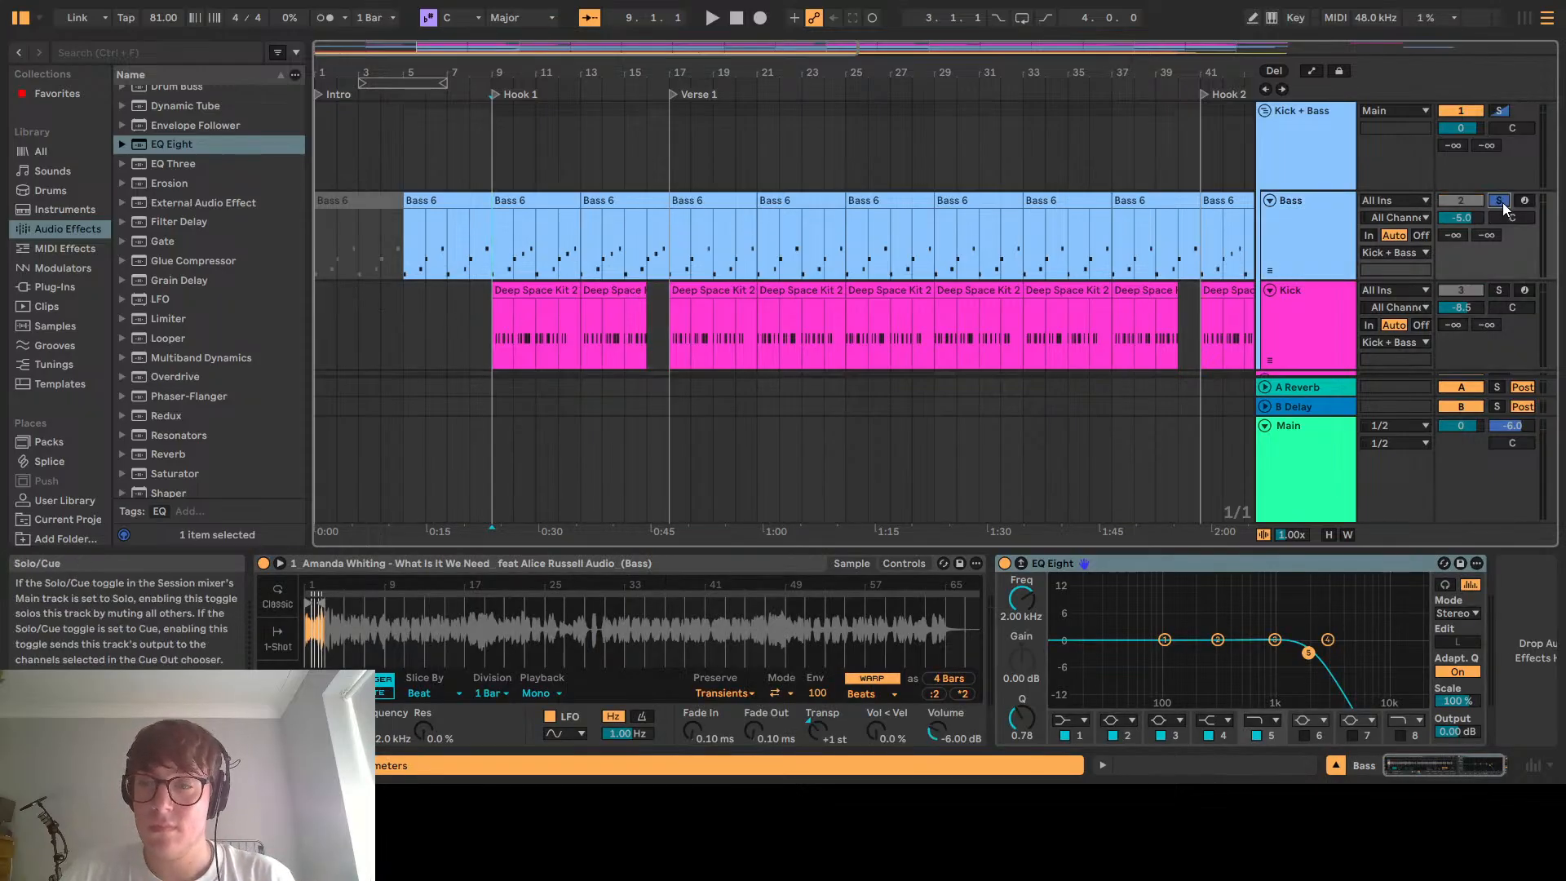
pyautogui.click(1503, 203)
pyautogui.press('space')
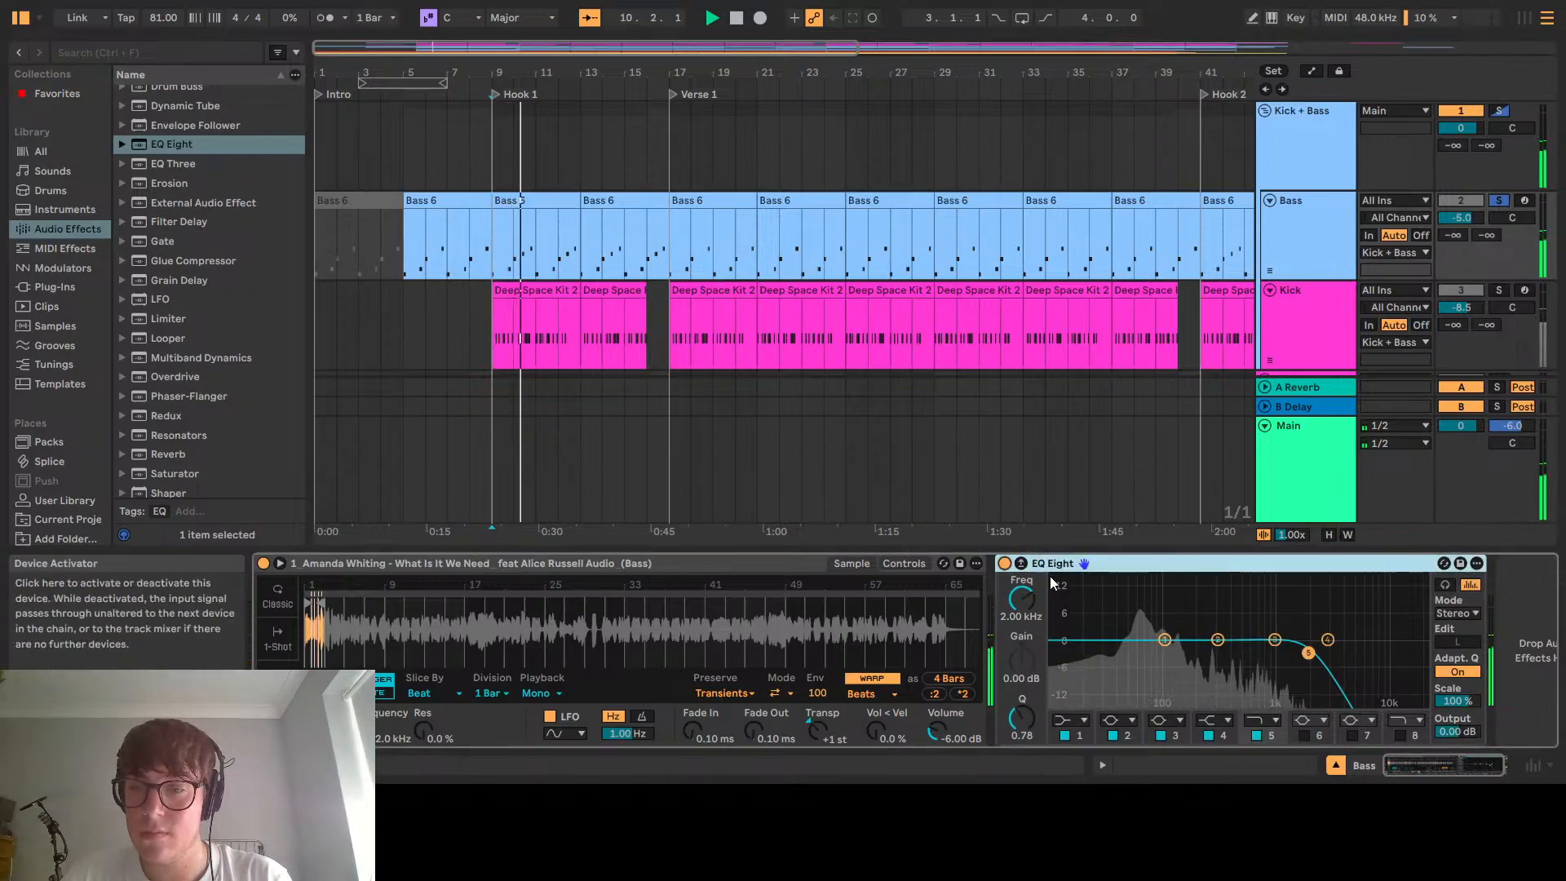
pyautogui.click(1165, 639)
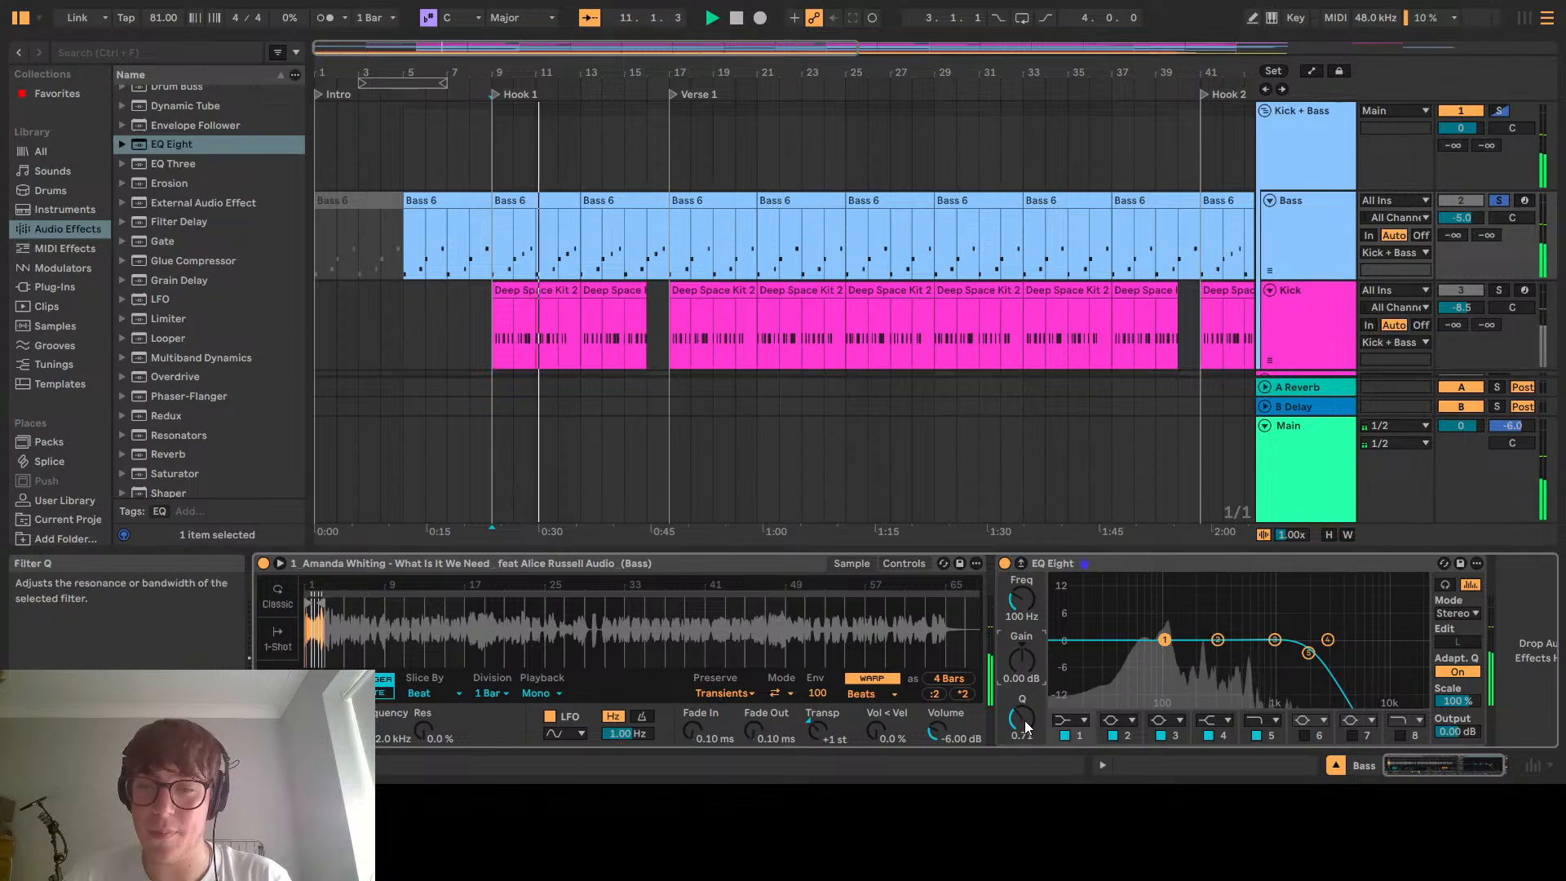
pyautogui.press('Up')
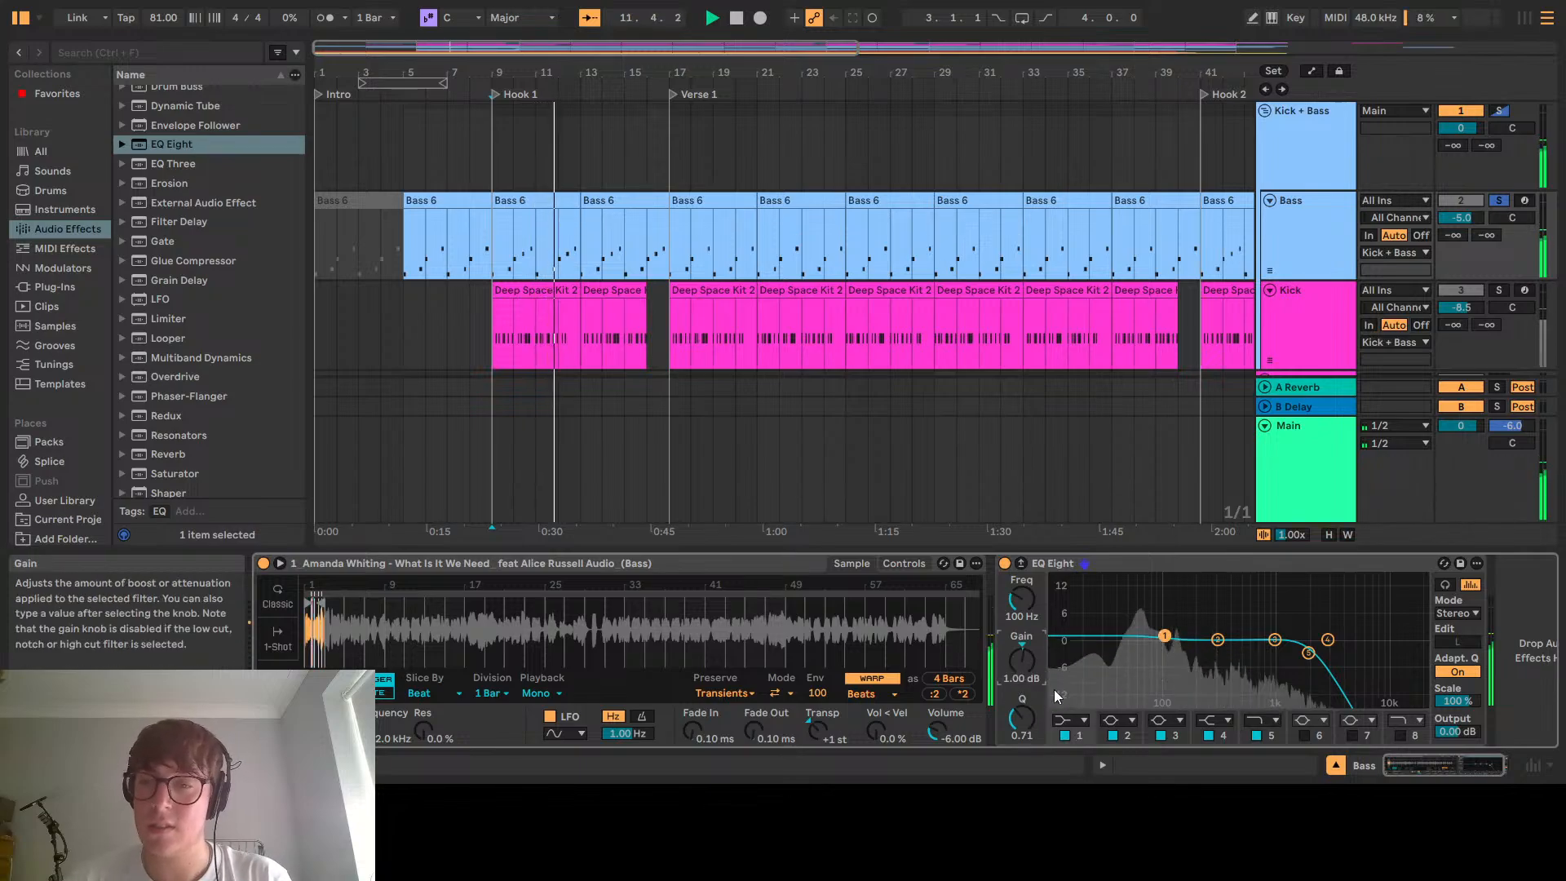
pyautogui.click(1499, 201)
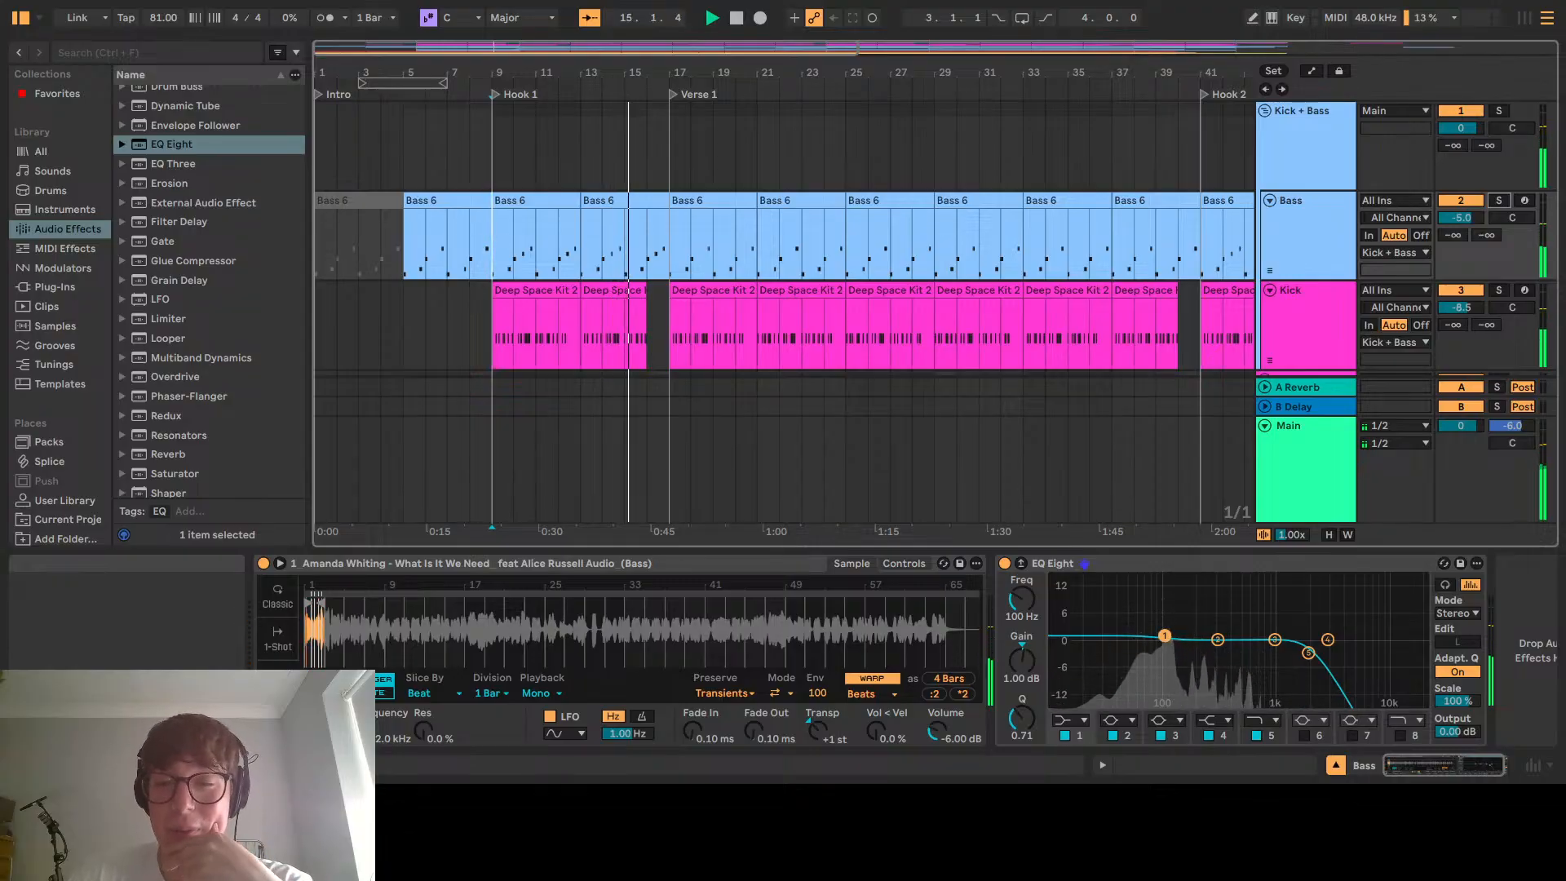
pyautogui.click(734, 17)
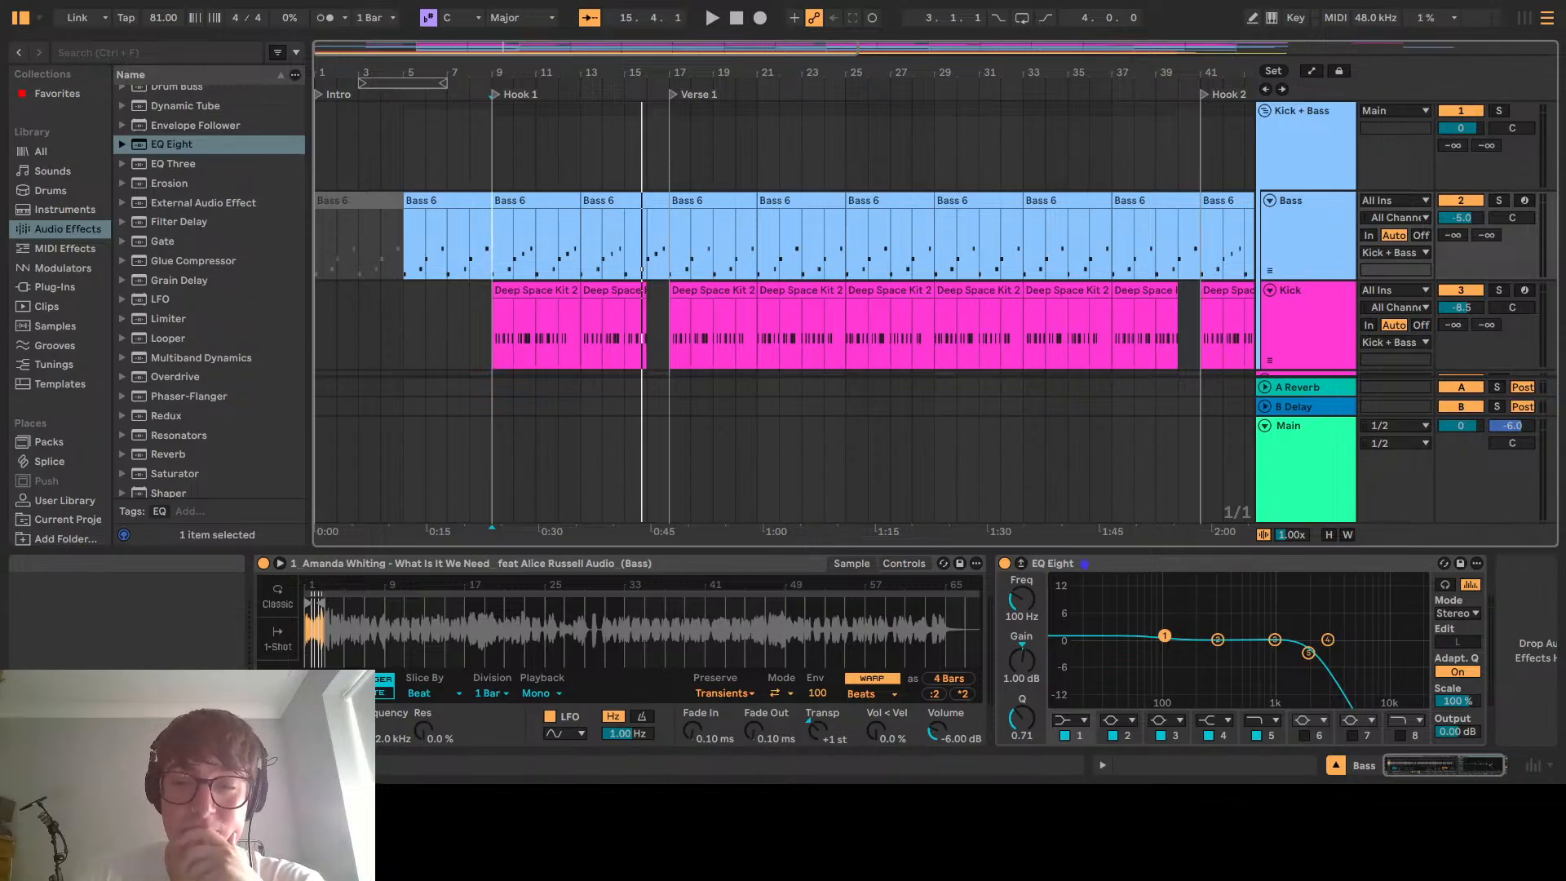
# Play the Bass and Kick together from Hook 1 and examine the frequency spectrum in the Bass track's EQ Eight
pyautogui.click(494, 325)
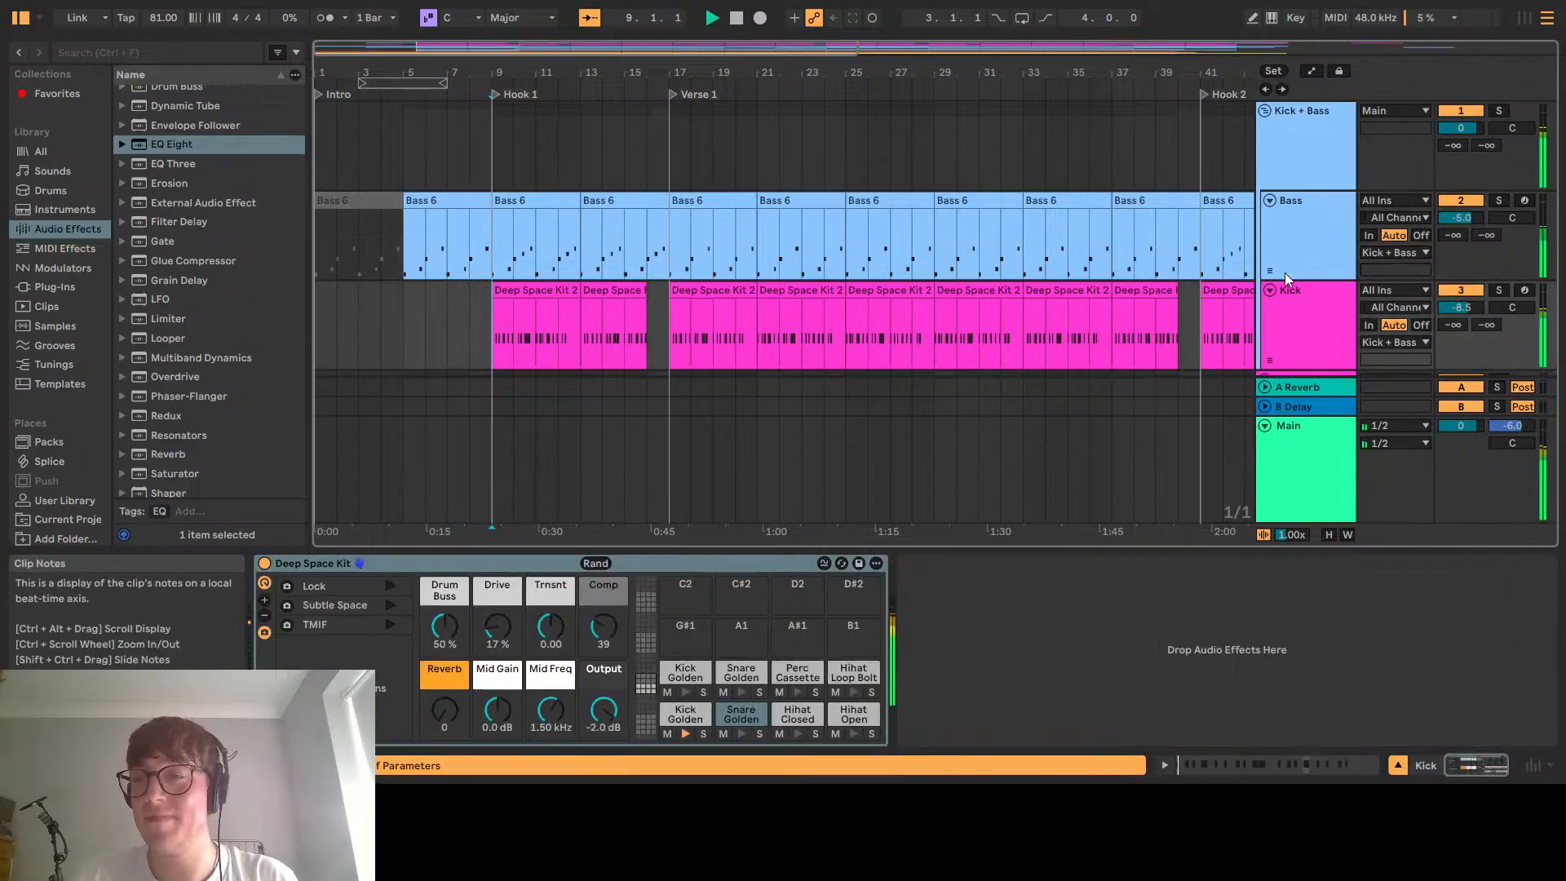
pyautogui.press('space')
pyautogui.click(1278, 244)
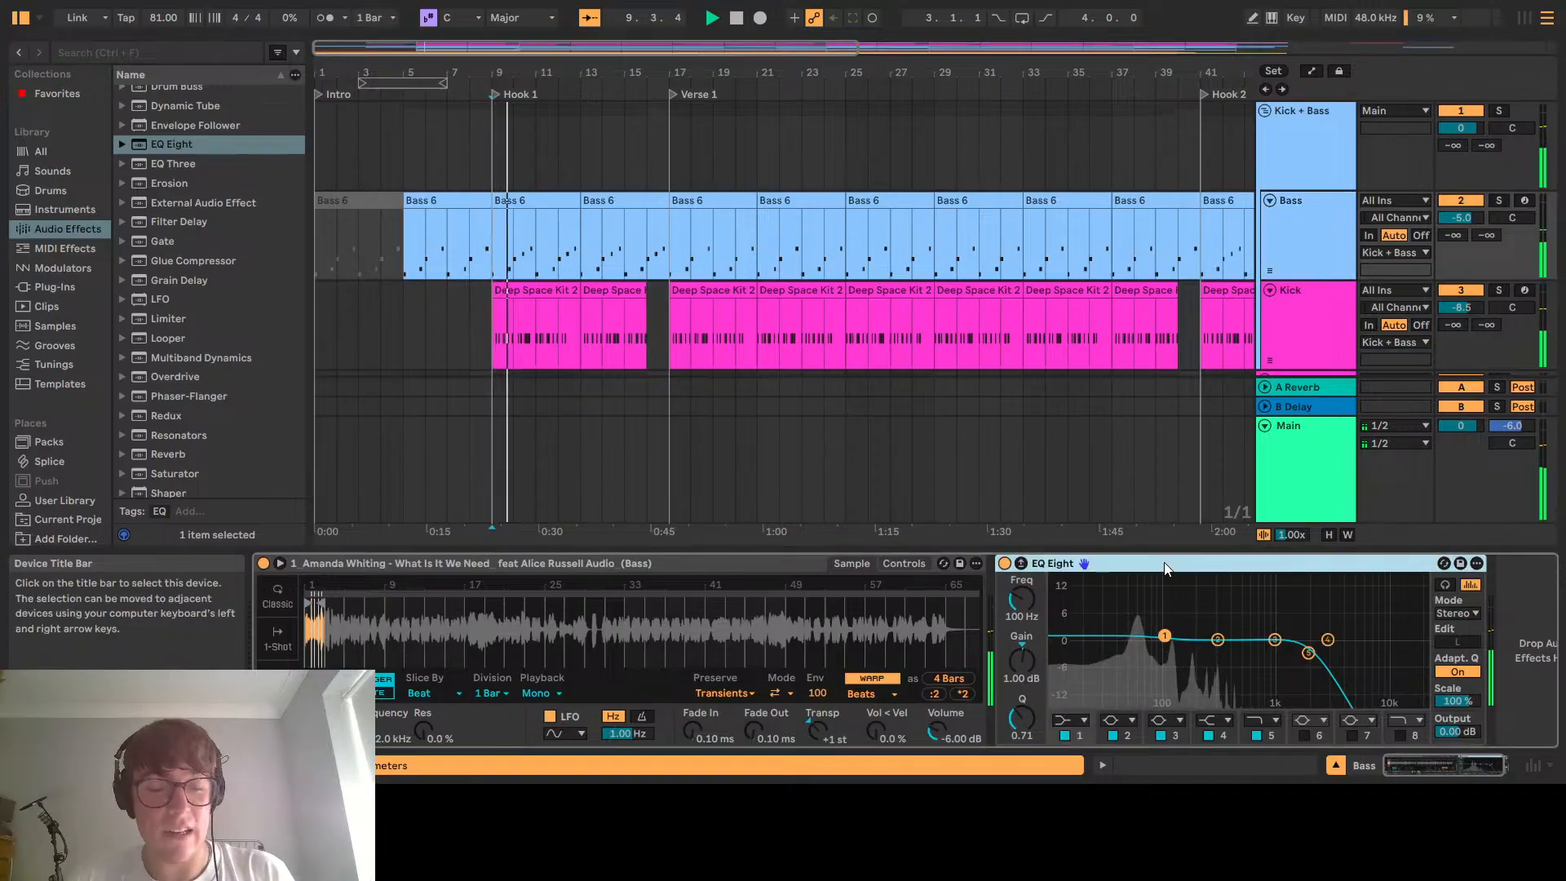
pyautogui.click(1309, 337)
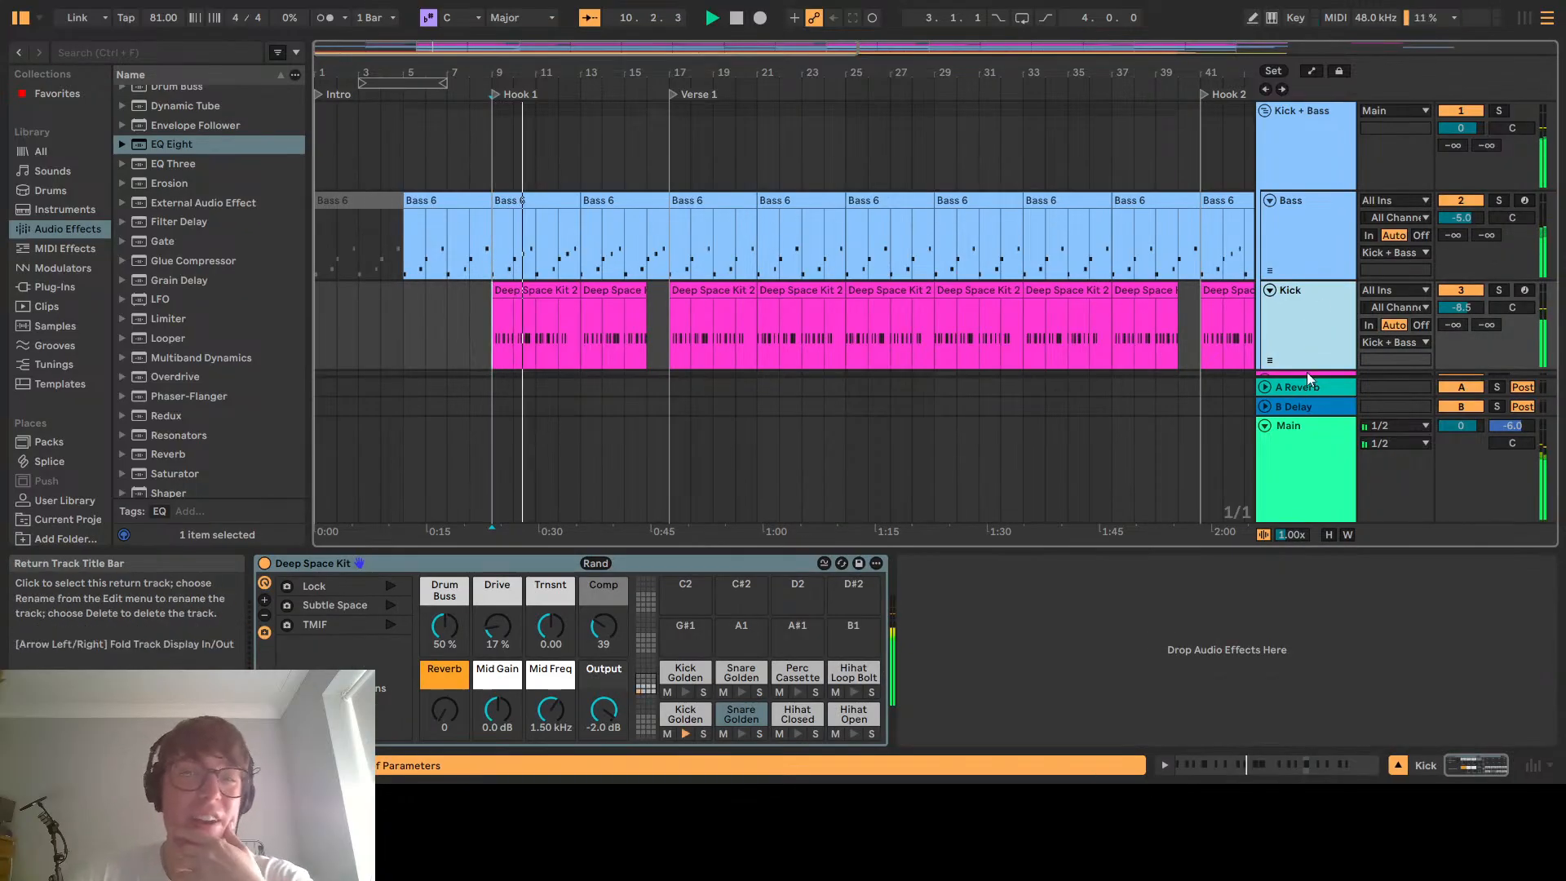
pyautogui.click(1307, 251)
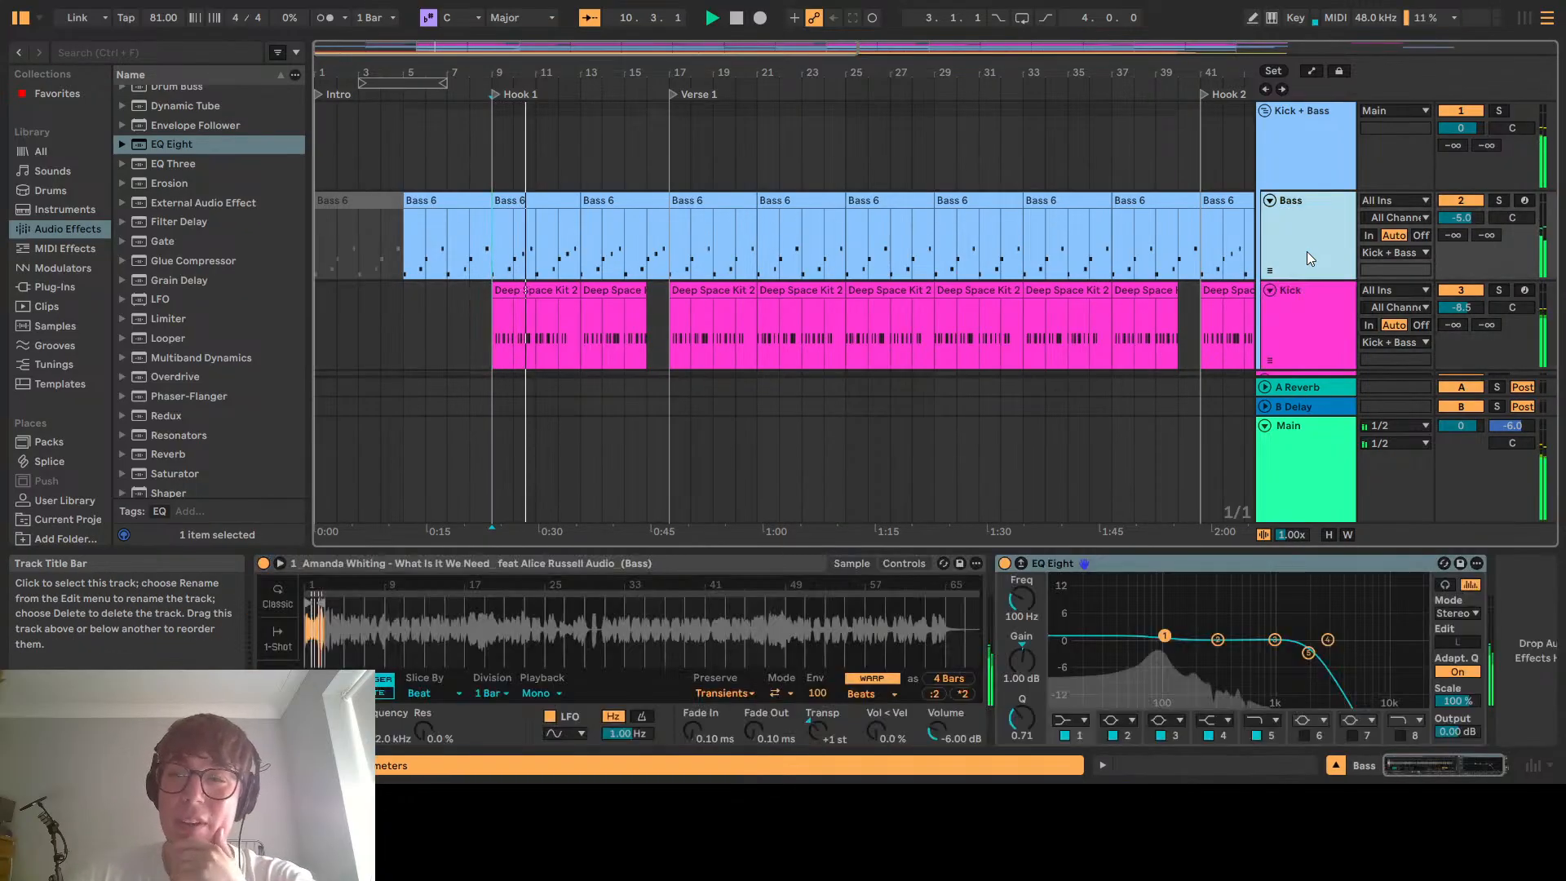
# Stop playback and add an EQ Eight to the Kick track after the Deep Space Kit
pyautogui.click(1295, 344)
pyautogui.press('space')
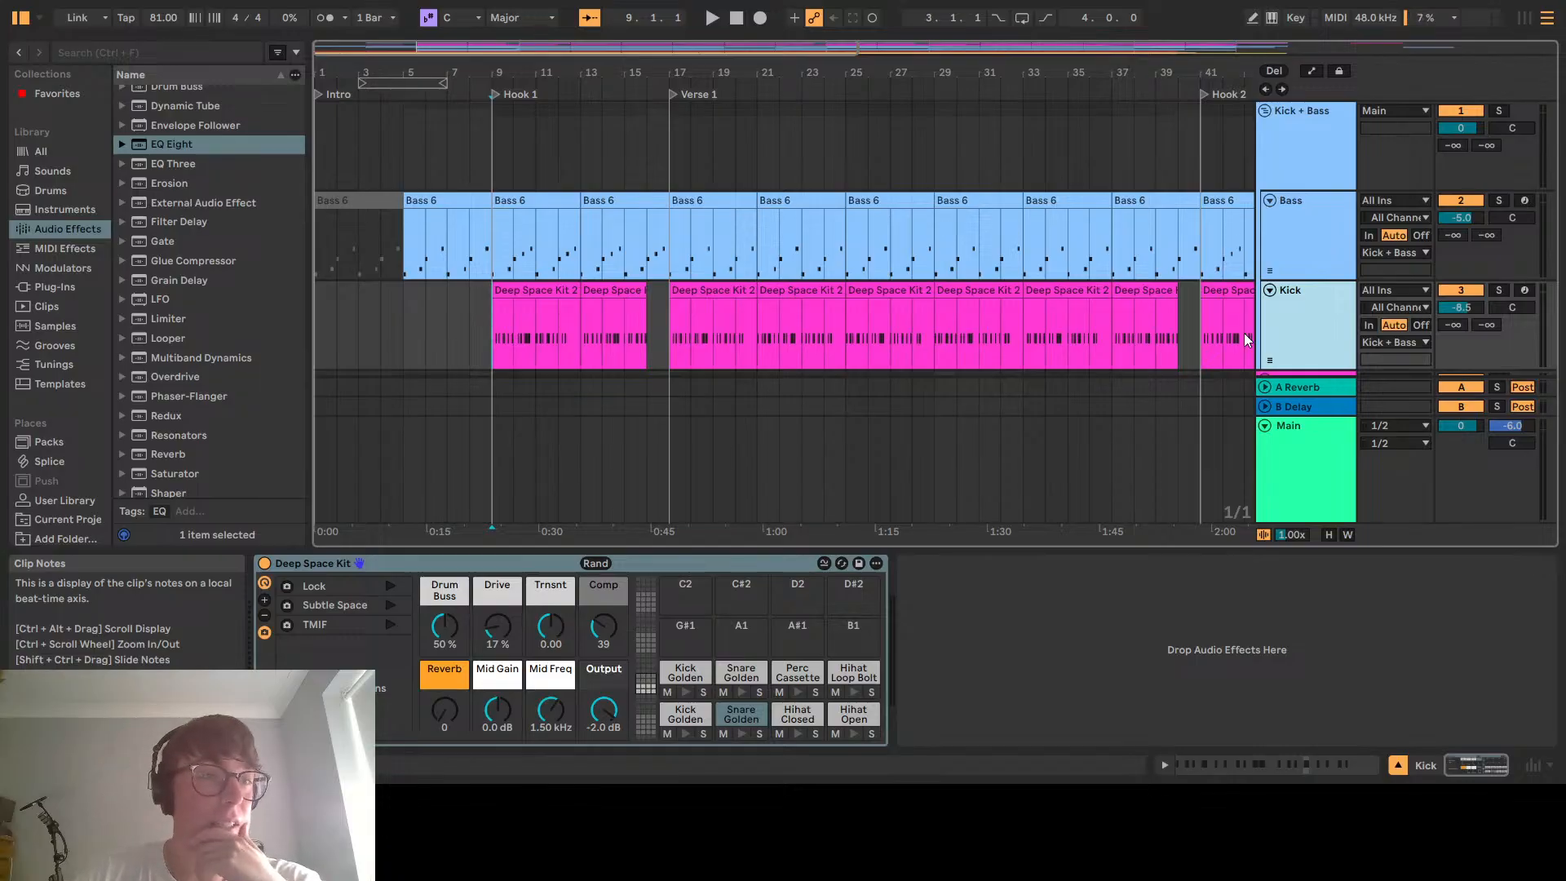
pyautogui.moveTo(171, 143); pyautogui.dragTo(1105, 640)
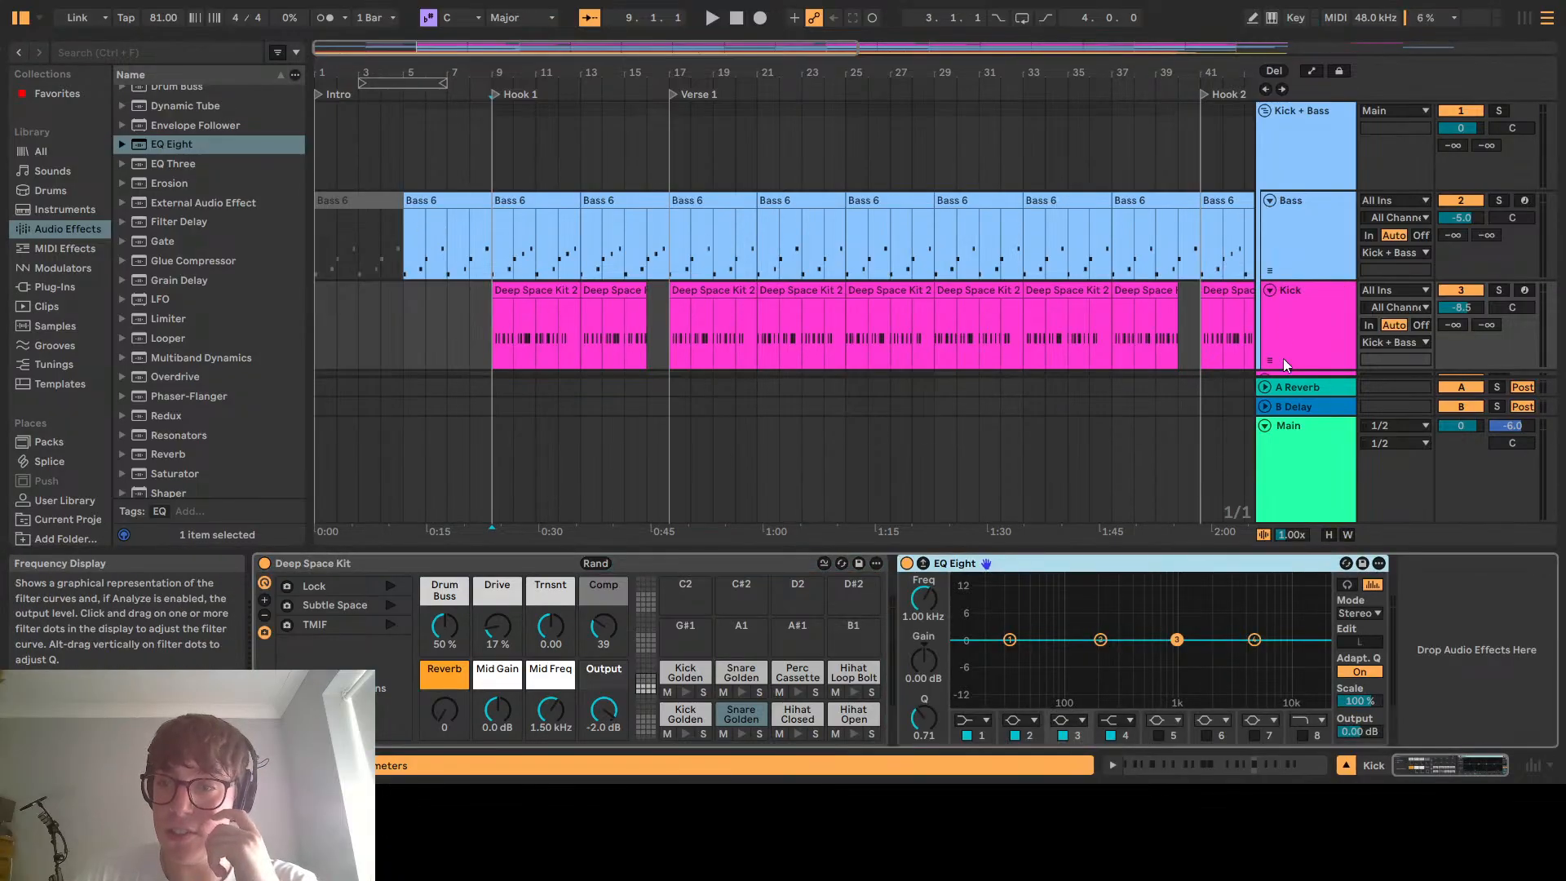
# Set the frequencies of the Kick track's EQ Eight band 1 to 100 Hz and band 2 to 300 Hz
pyautogui.click(1010, 640)
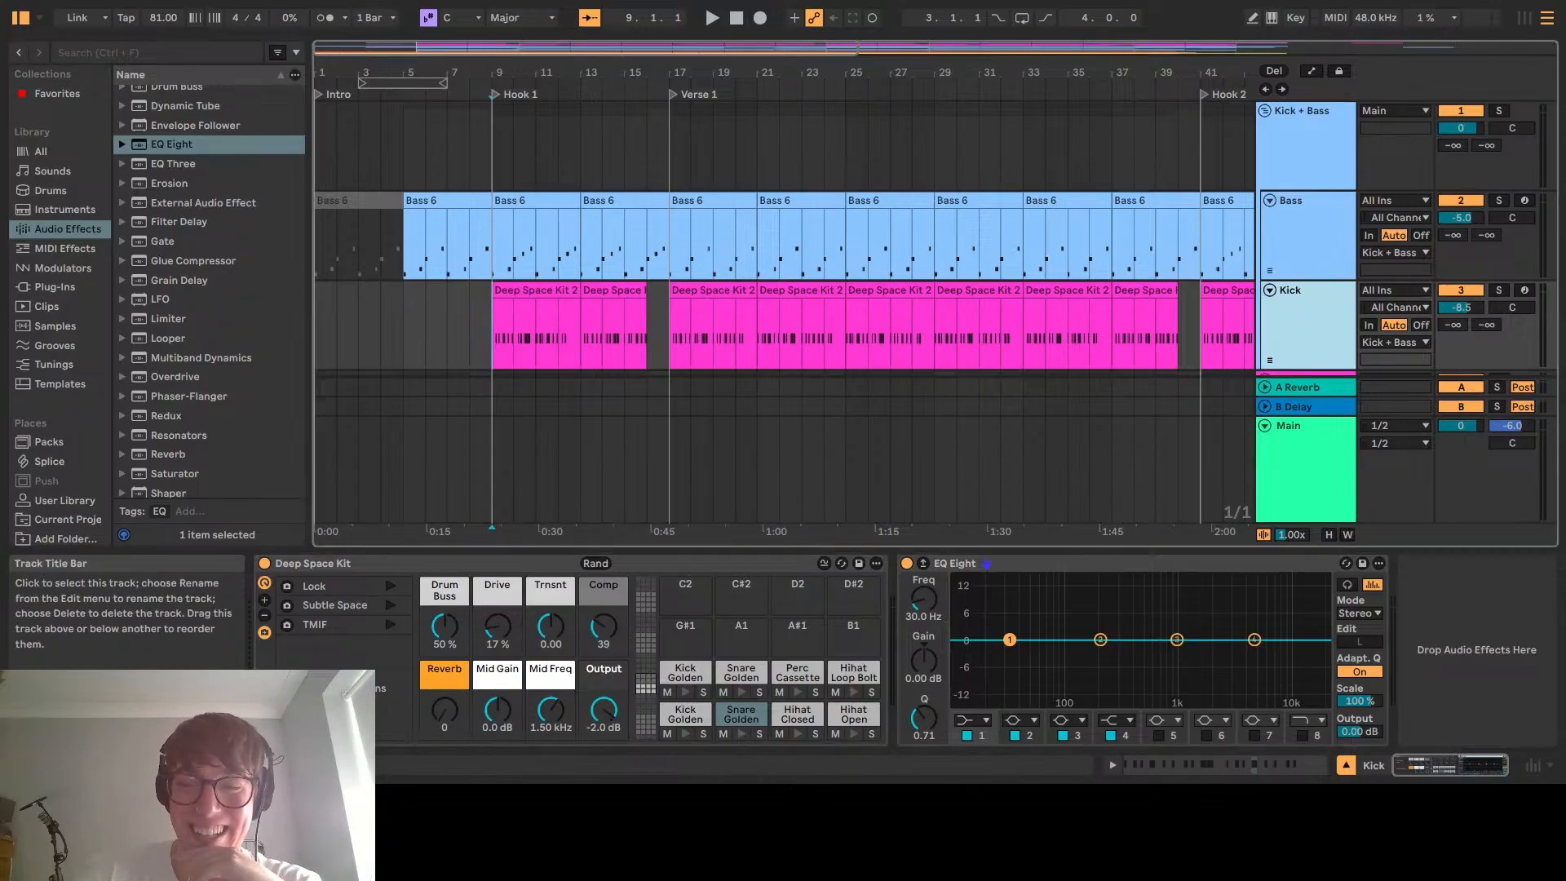
pyautogui.write('100')
pyautogui.press('Return')
pyautogui.click(1100, 640)
pyautogui.click(917, 581)
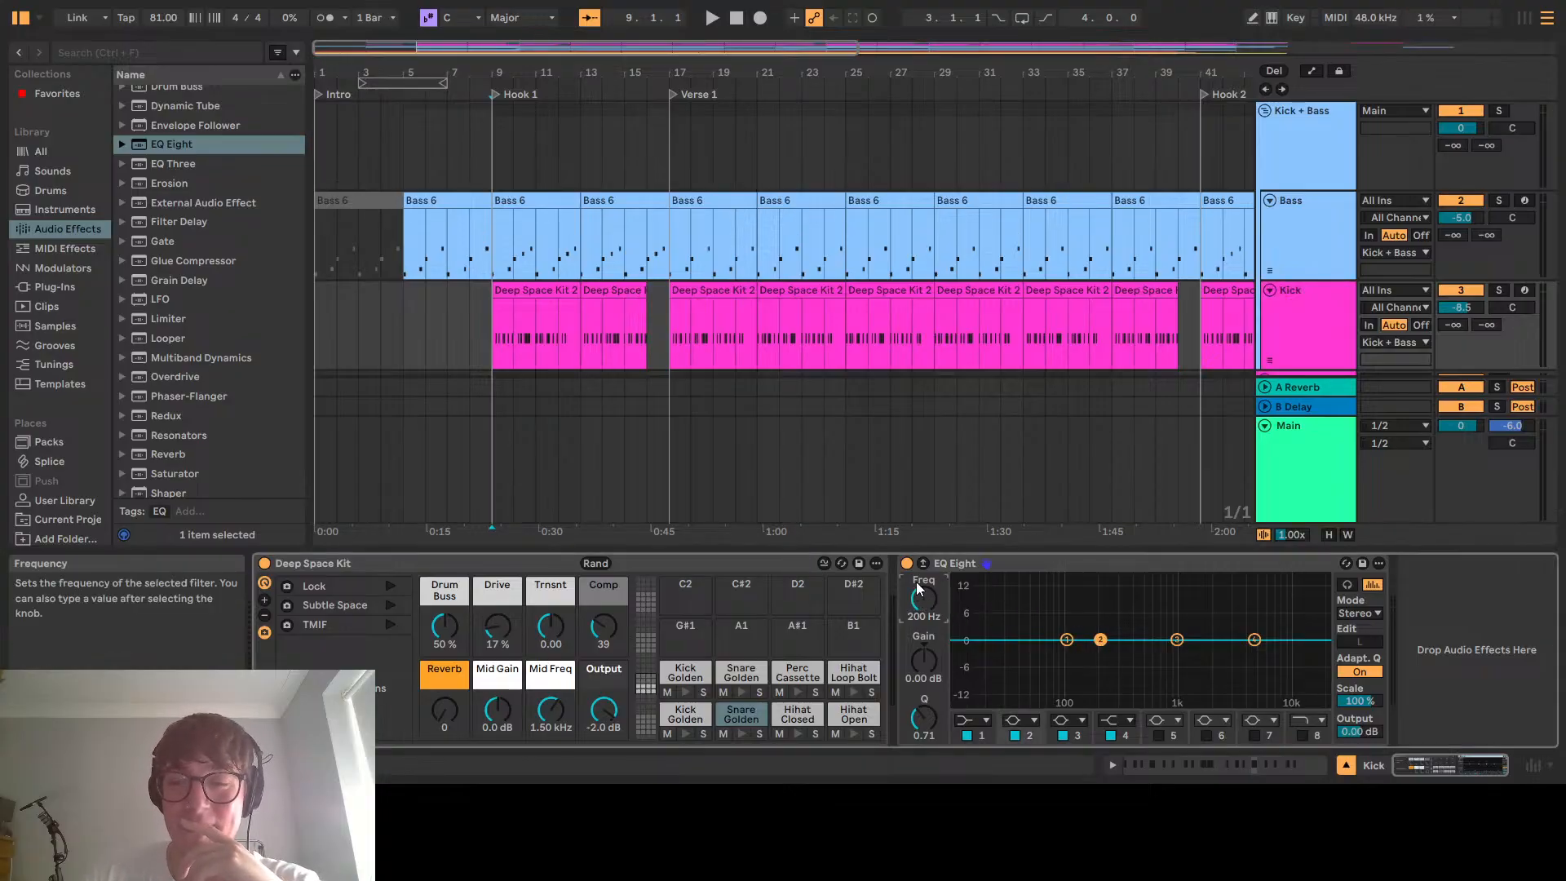
pyautogui.write('300')
pyautogui.press('Return')
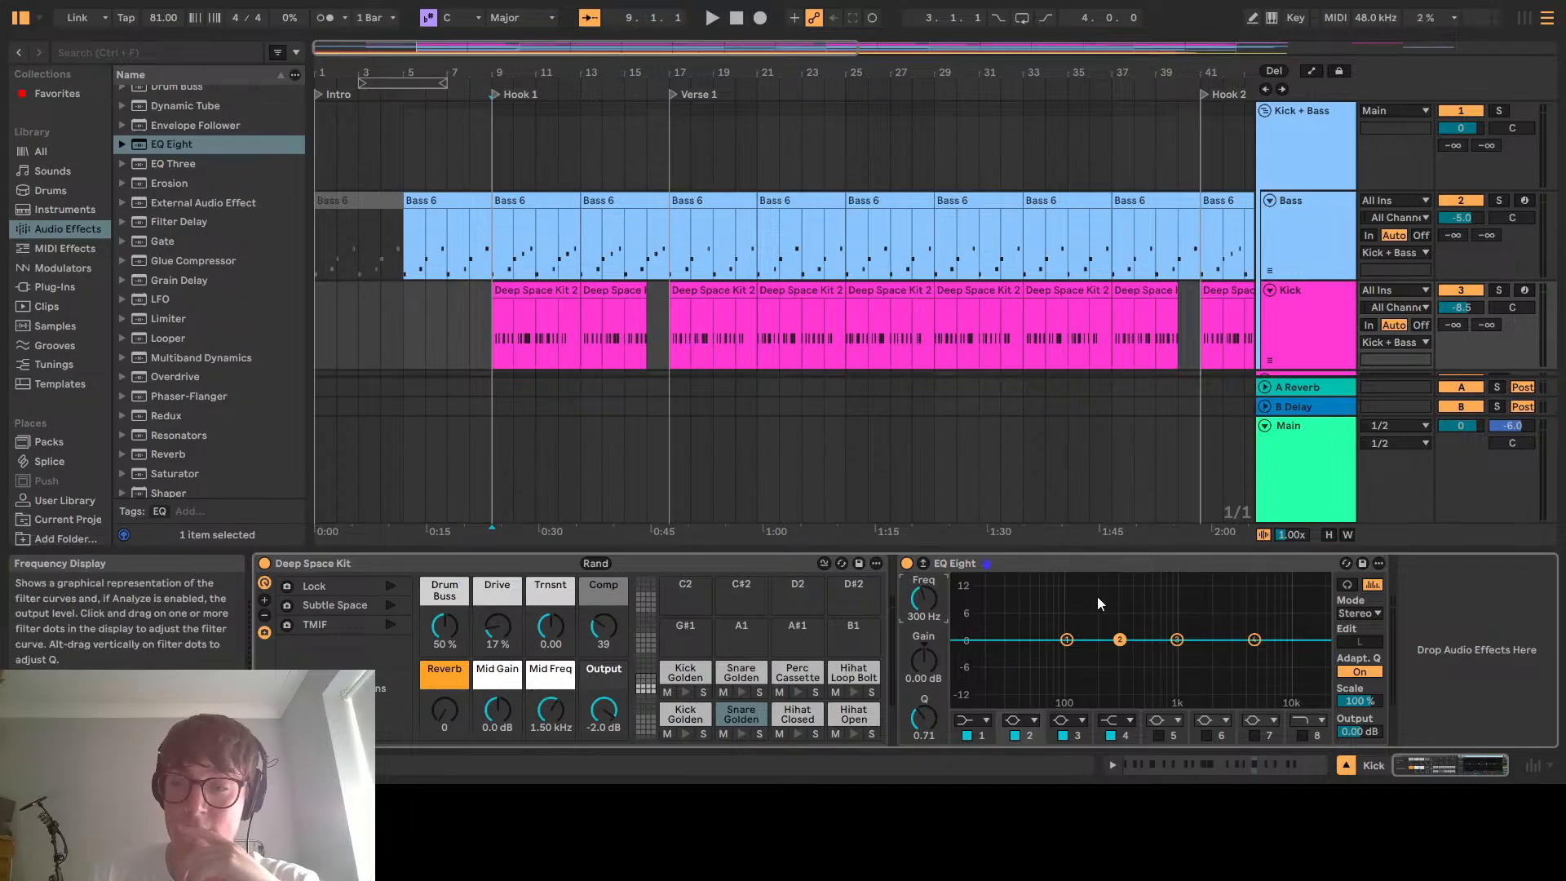
# Leave band 3 of the Kick track's EQ Eight at 1 kHz and set the frequency of band 4 to 3 kHz
pyautogui.click(1175, 641)
pyautogui.click(1255, 640)
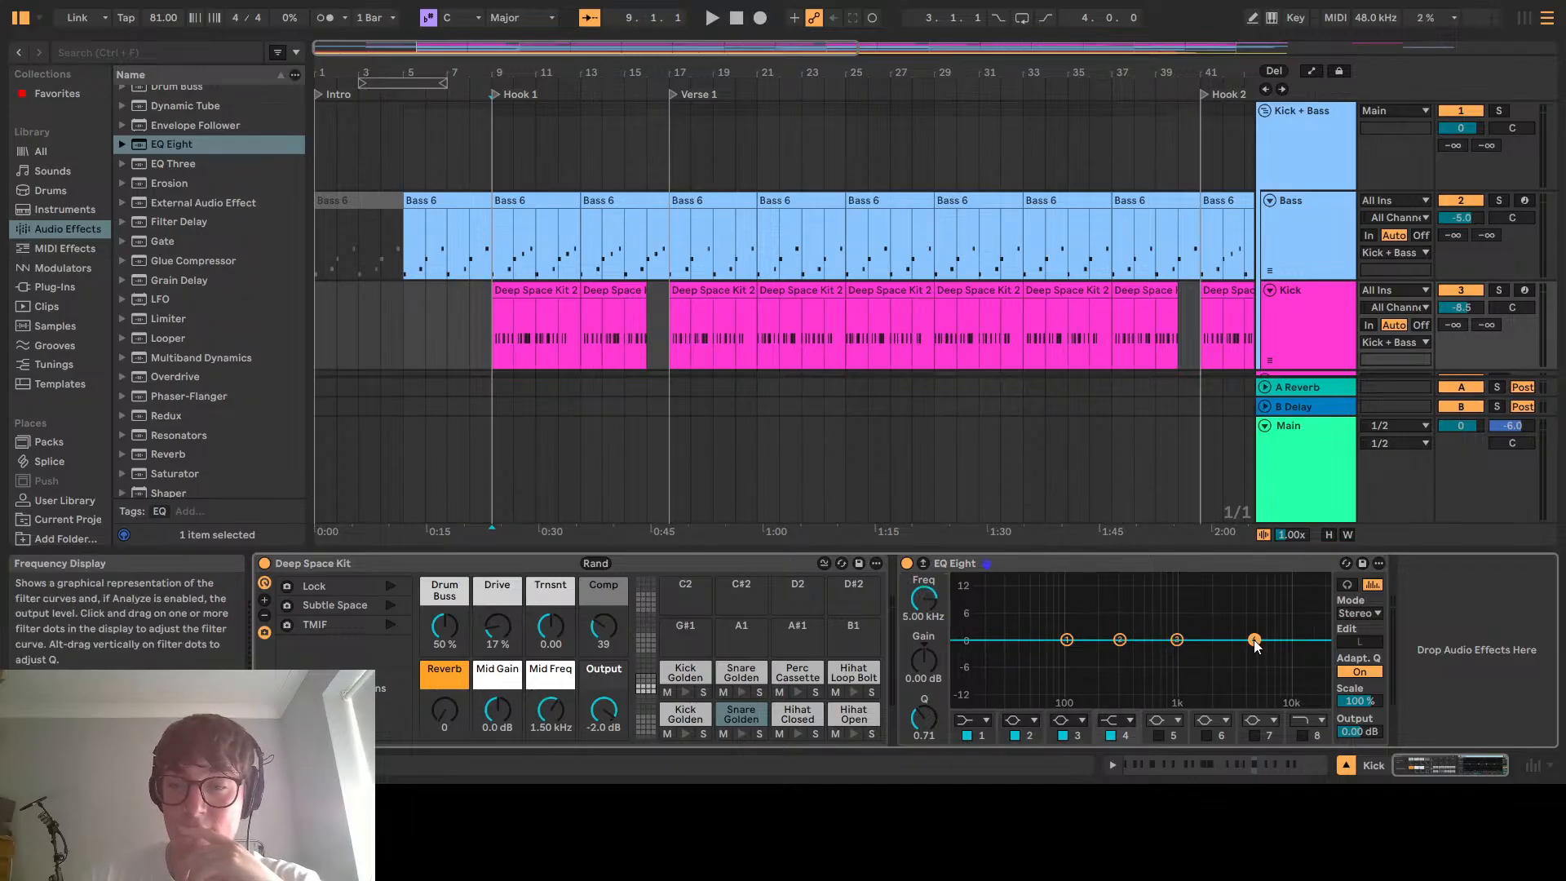
pyautogui.click(915, 614)
pyautogui.write('3000')
pyautogui.press('Return')
# Enable band 5 in the Kick track's EQ Eight and set its frequency to 10 kHz
pyautogui.click(1158, 735)
pyautogui.click(924, 598)
pyautogui.write('1000')
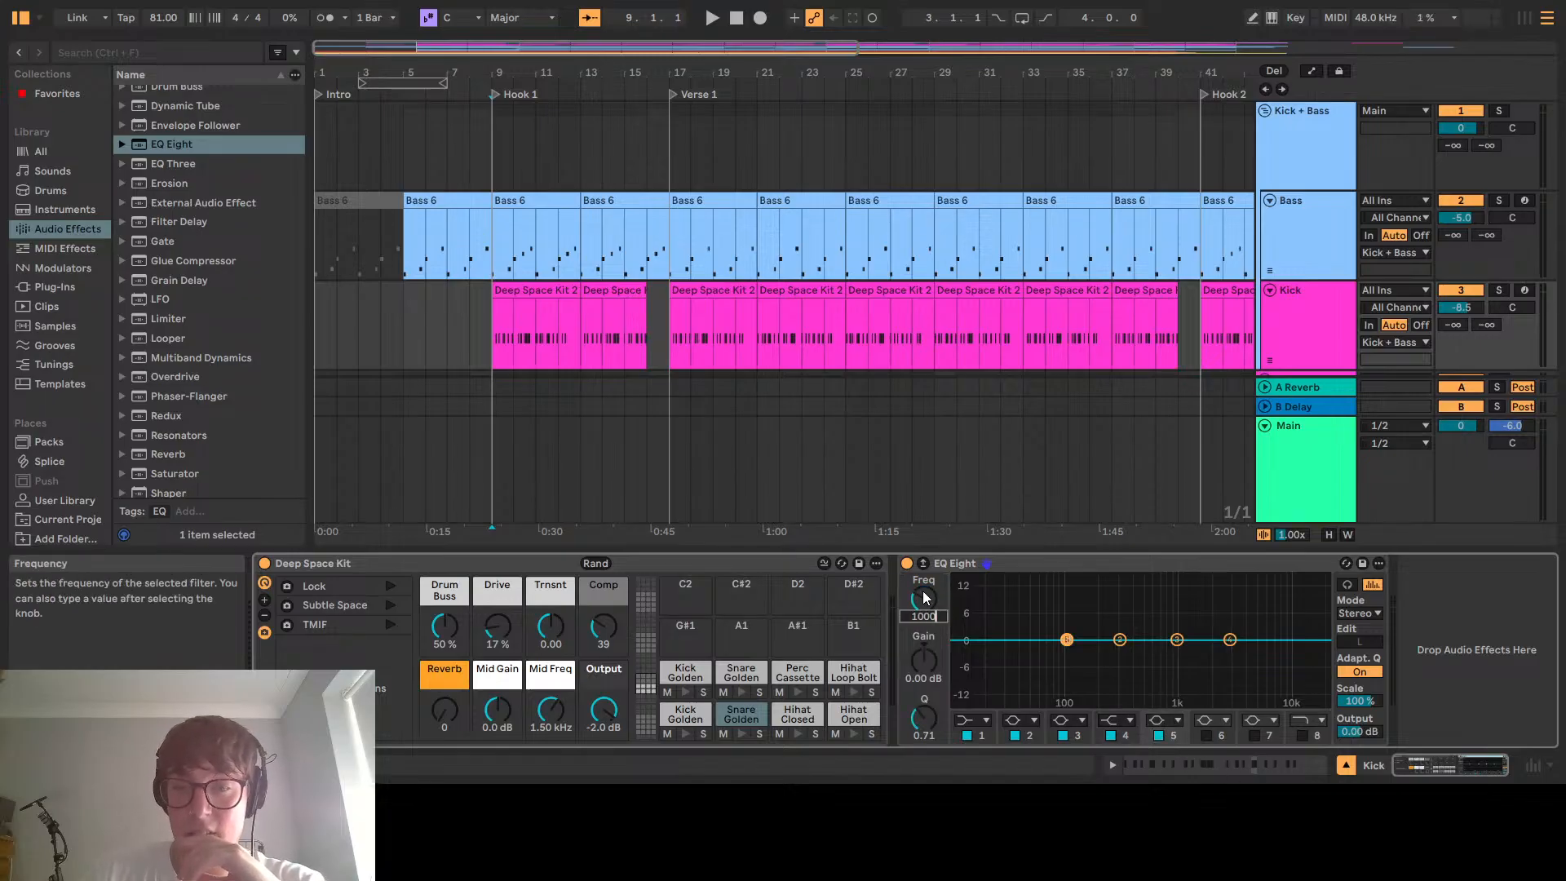
pyautogui.write('0')
pyautogui.press('Return')
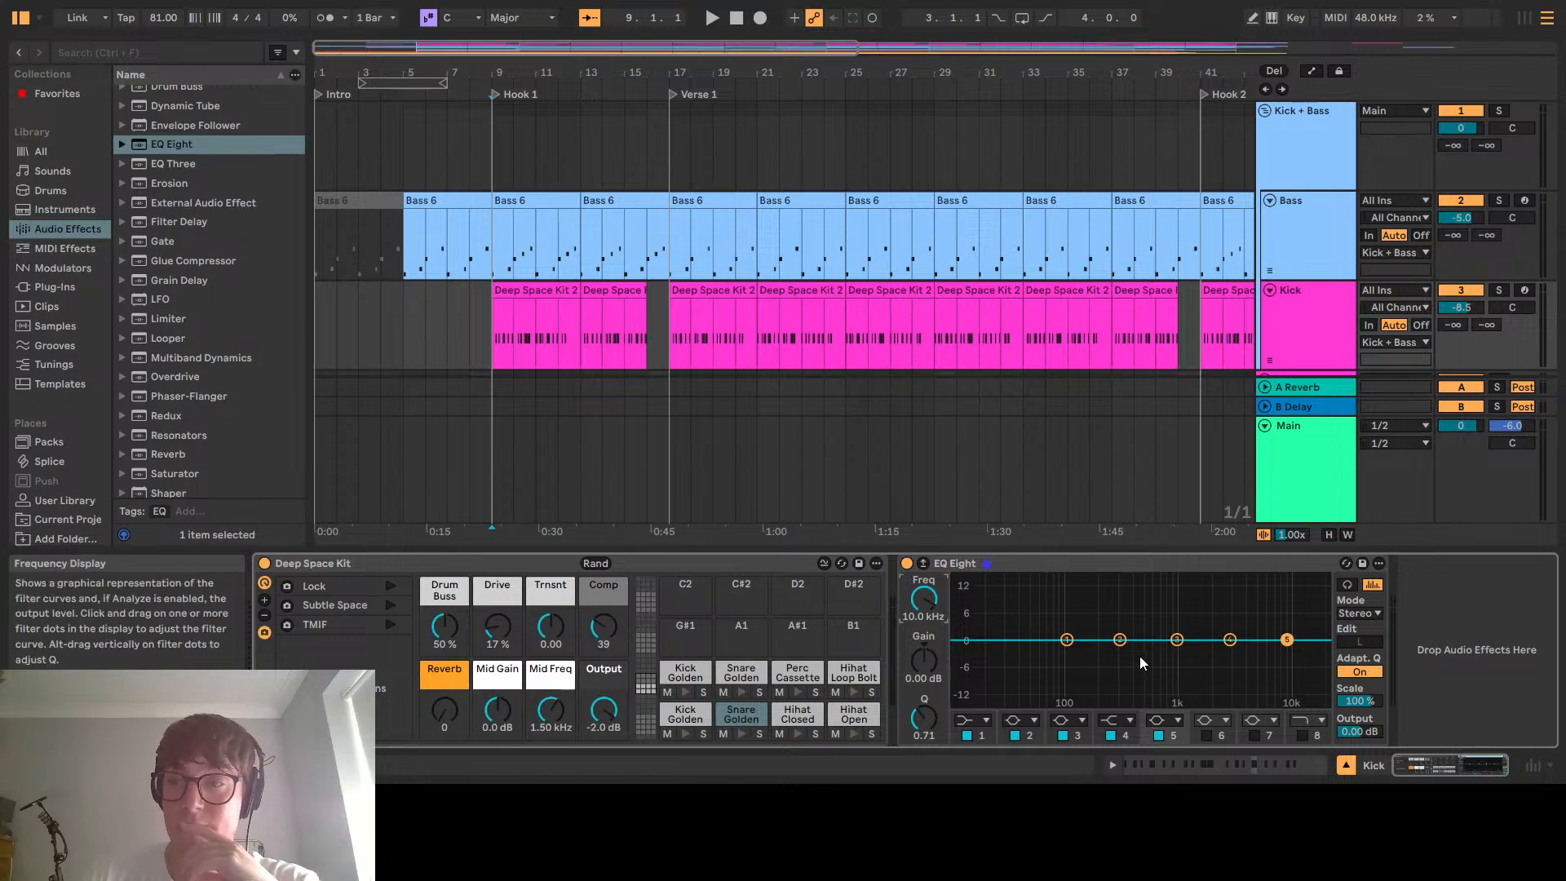
# Change band 5 of the Kick track's EQ Eight to a high-cut filter
pyautogui.click(1285, 343)
pyautogui.click(1289, 640)
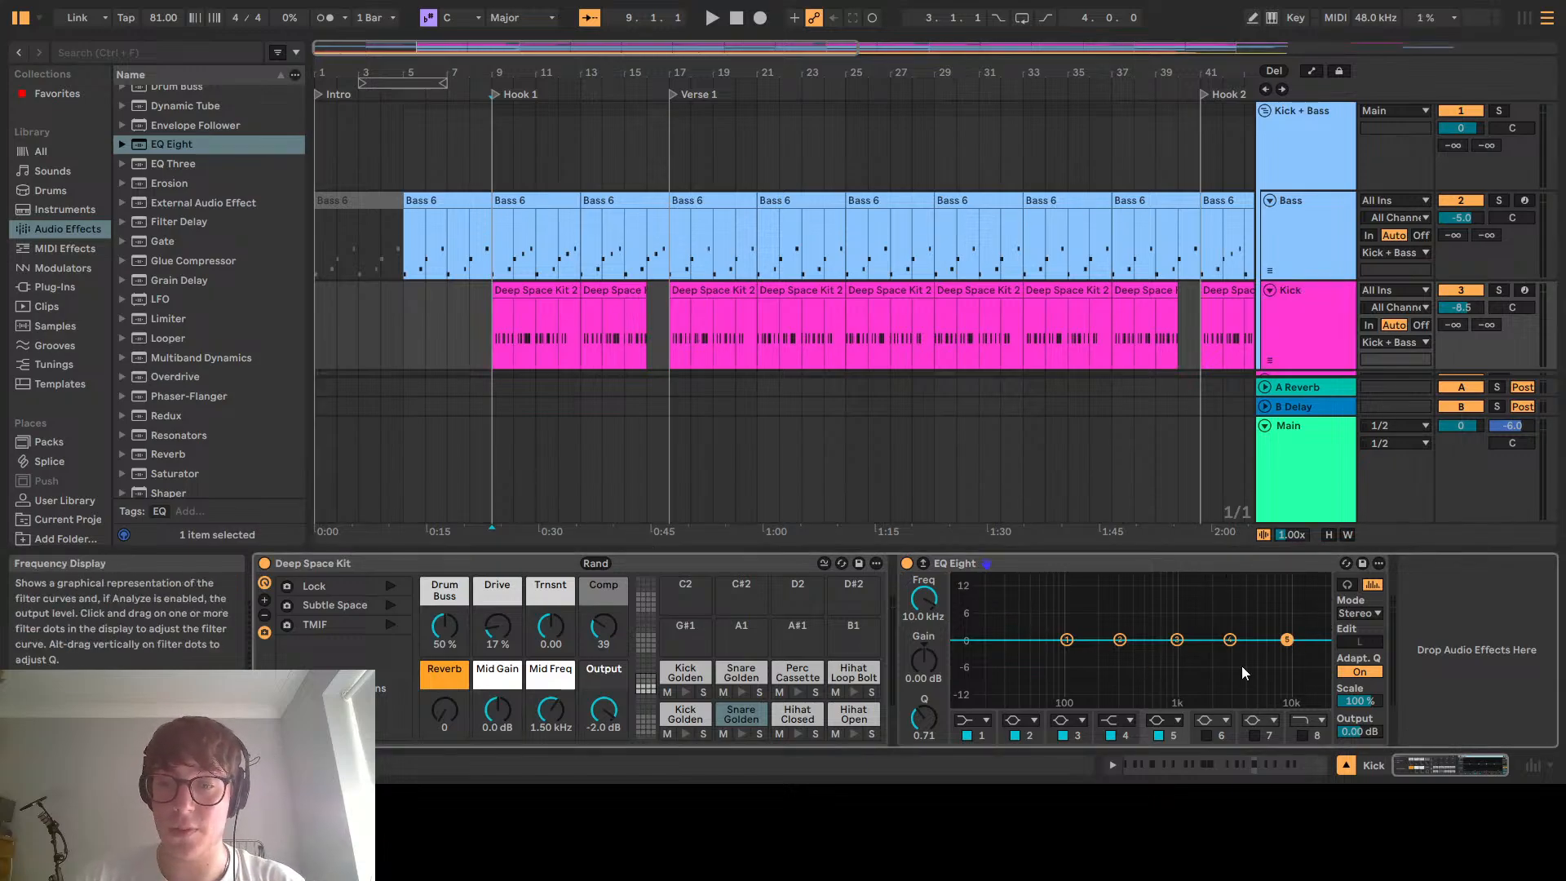
pyautogui.click(1164, 720)
pyautogui.click(1168, 689)
# Play the Kick track soloed and compare its sound with EQ Eight bypassed and active
pyautogui.press('space')
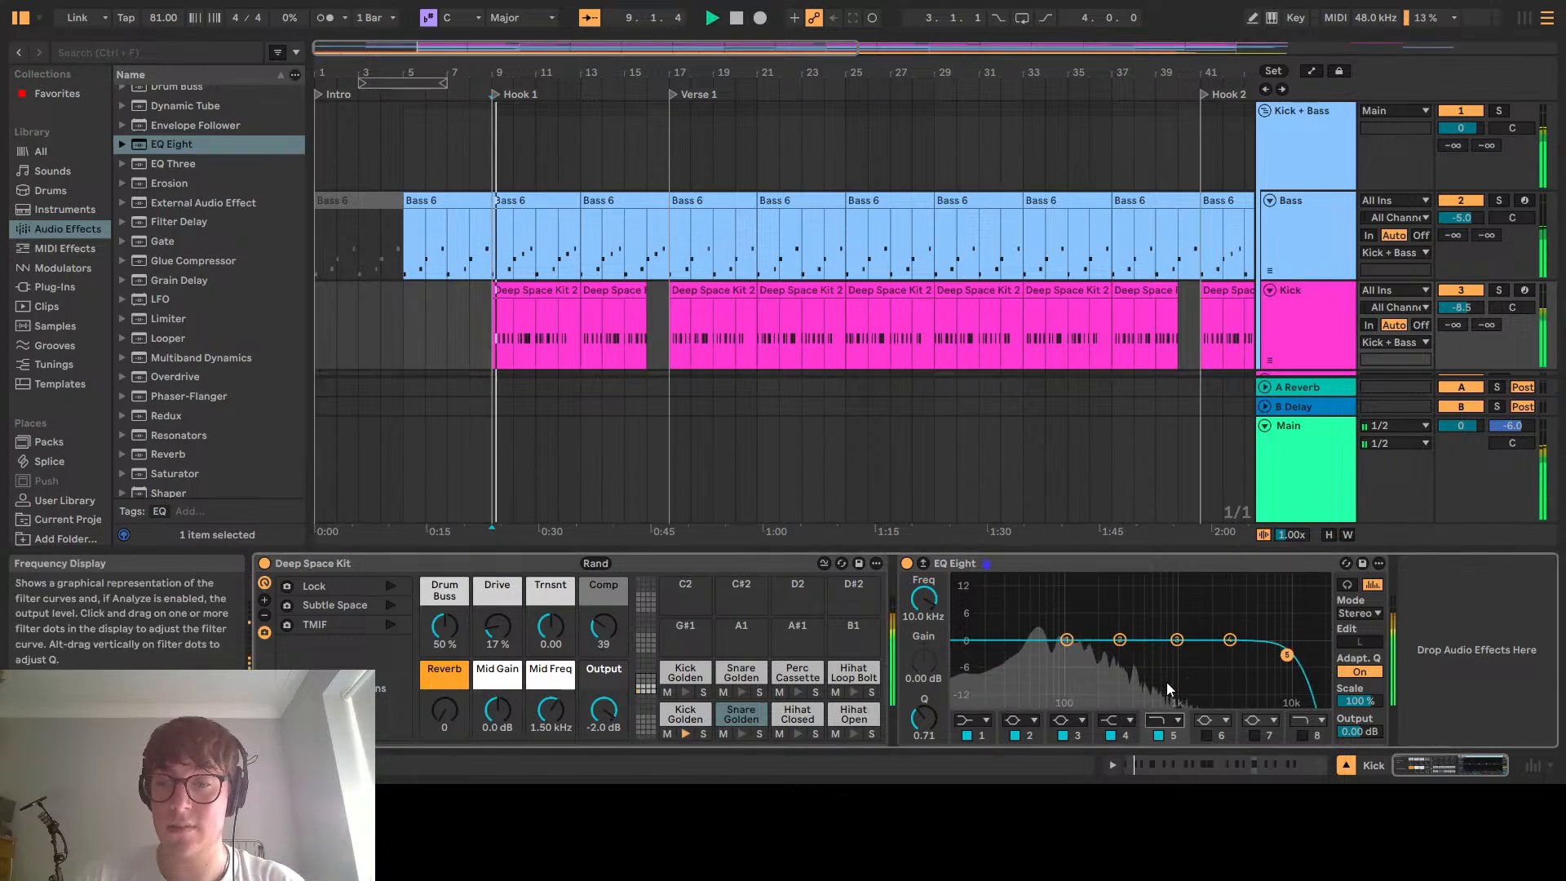
pyautogui.click(1499, 290)
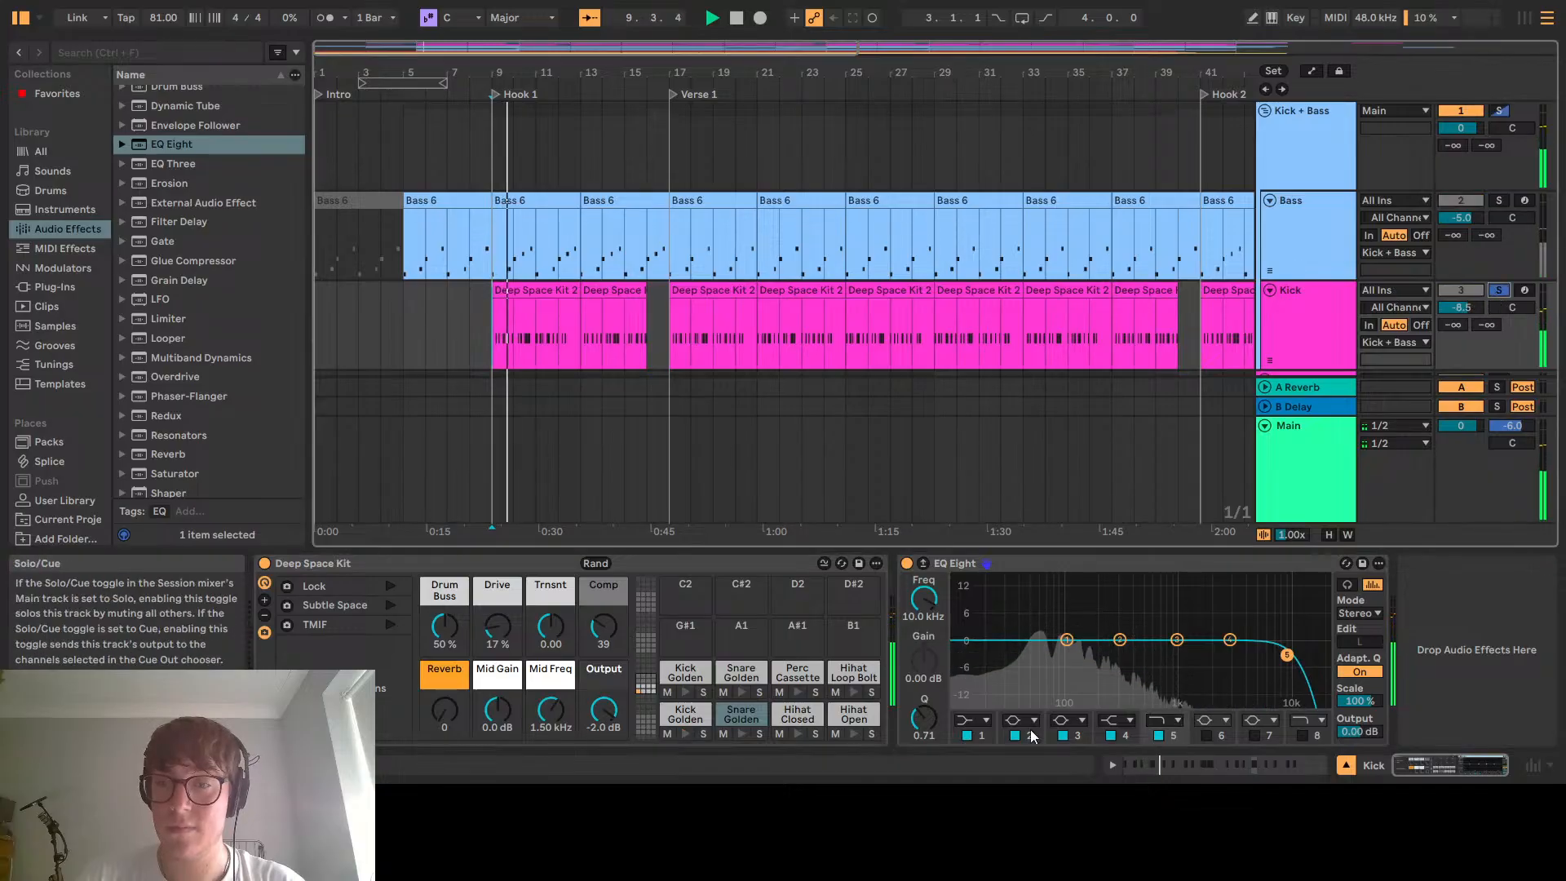
pyautogui.click(907, 563)
pyautogui.click(907, 563)
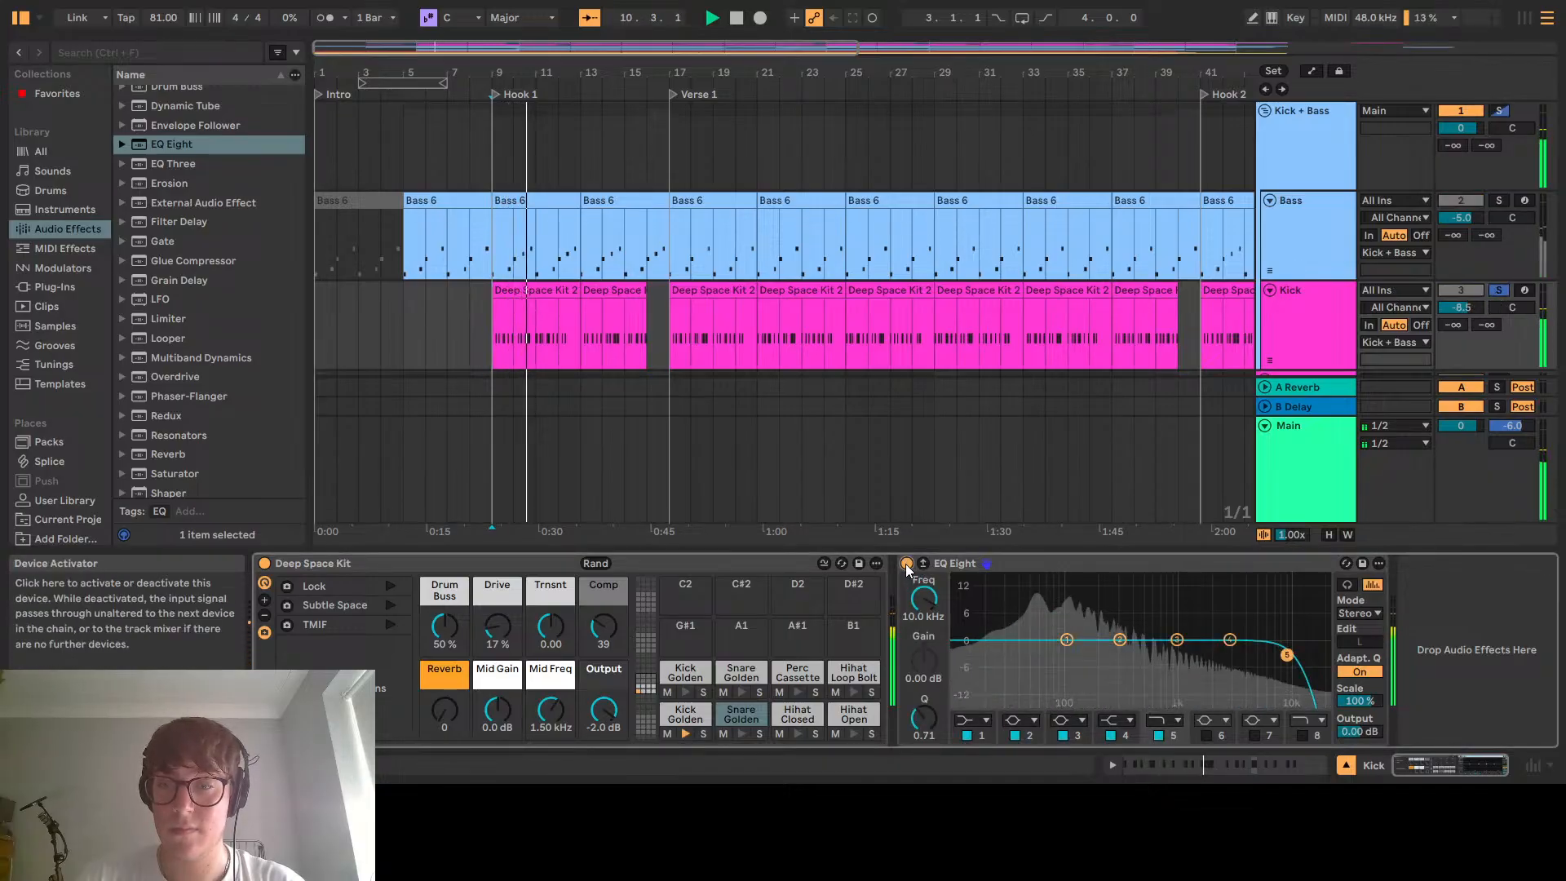
# Lower the Kick track's EQ Eight band 5 high-cut frequency to 6 kHz and unsolo the track
pyautogui.moveTo(1287, 655)
pyautogui.mouseDown()
pyautogui.moveTo(1248, 657)
pyautogui.moveTo(1262, 656)
pyautogui.mouseUp()
pyautogui.click(930, 618)
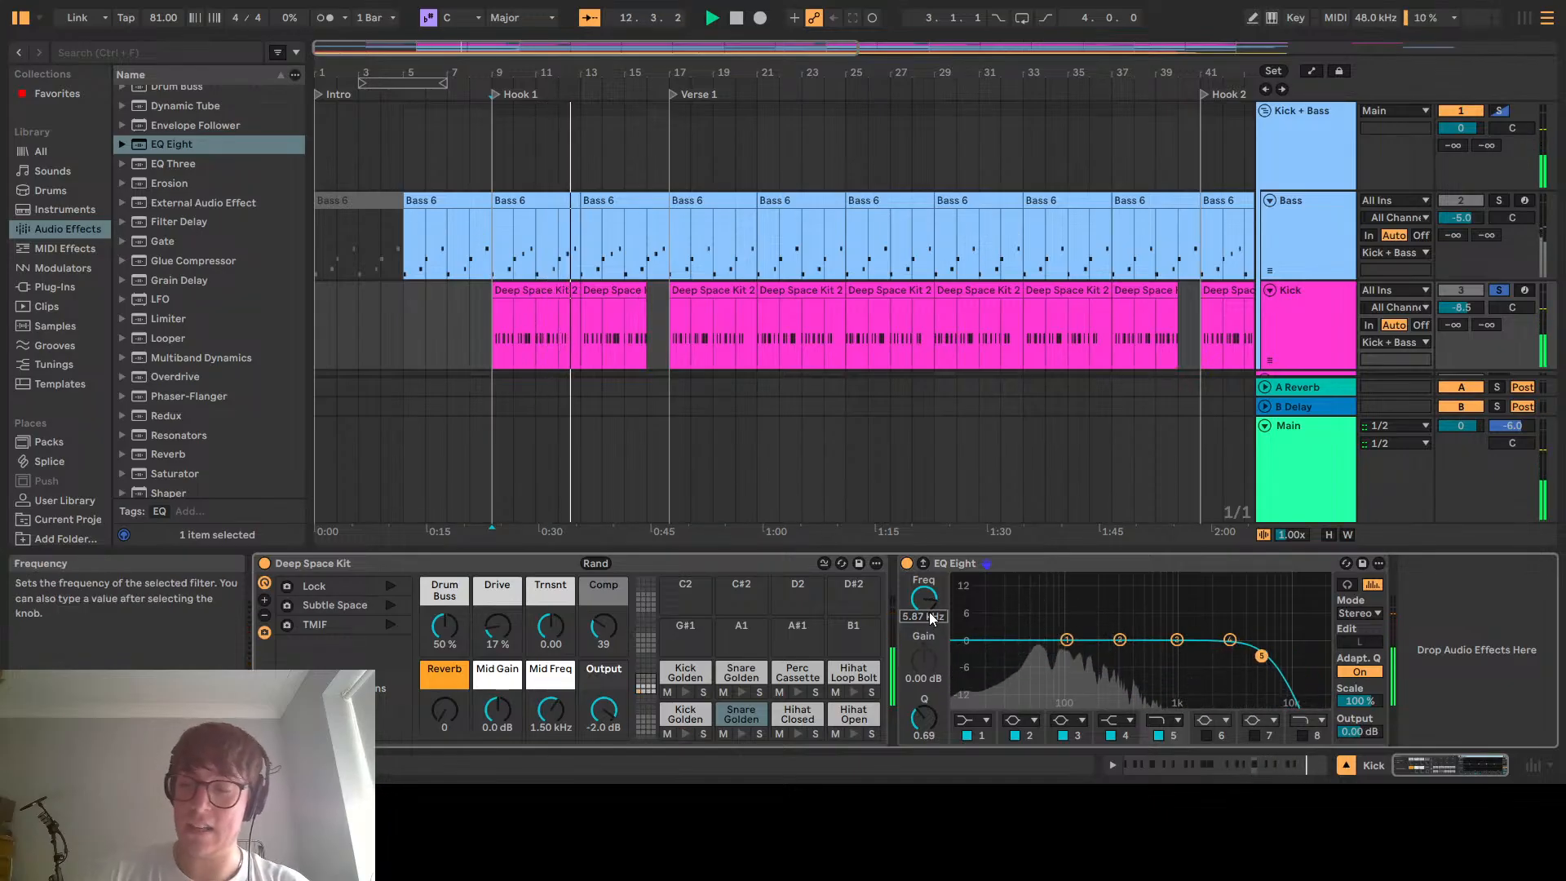
pyautogui.write('6000')
pyautogui.press('Return')
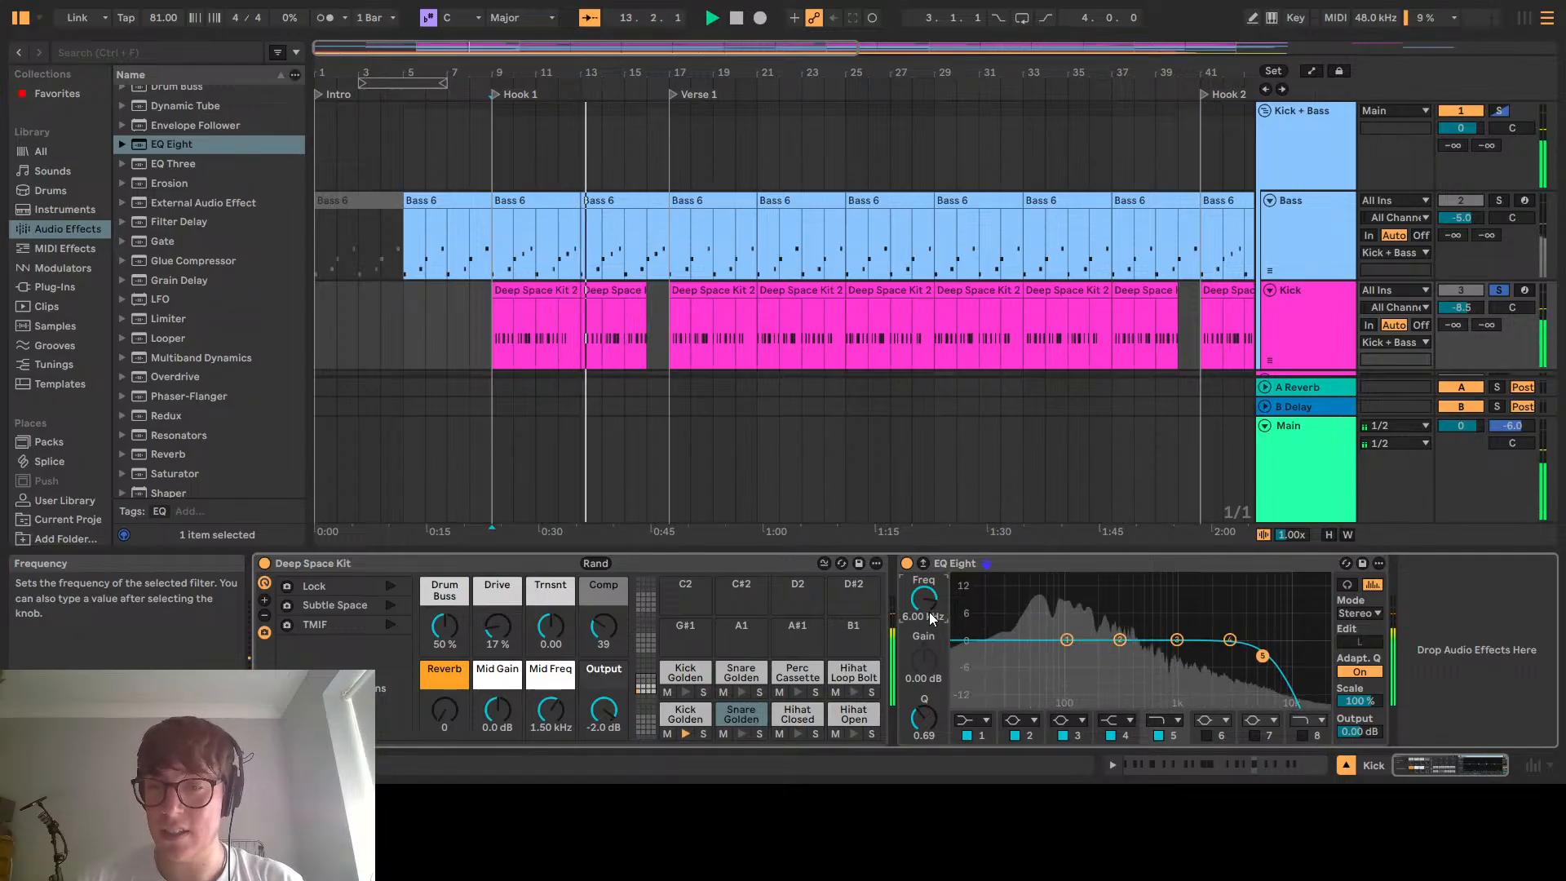
pyautogui.click(1499, 291)
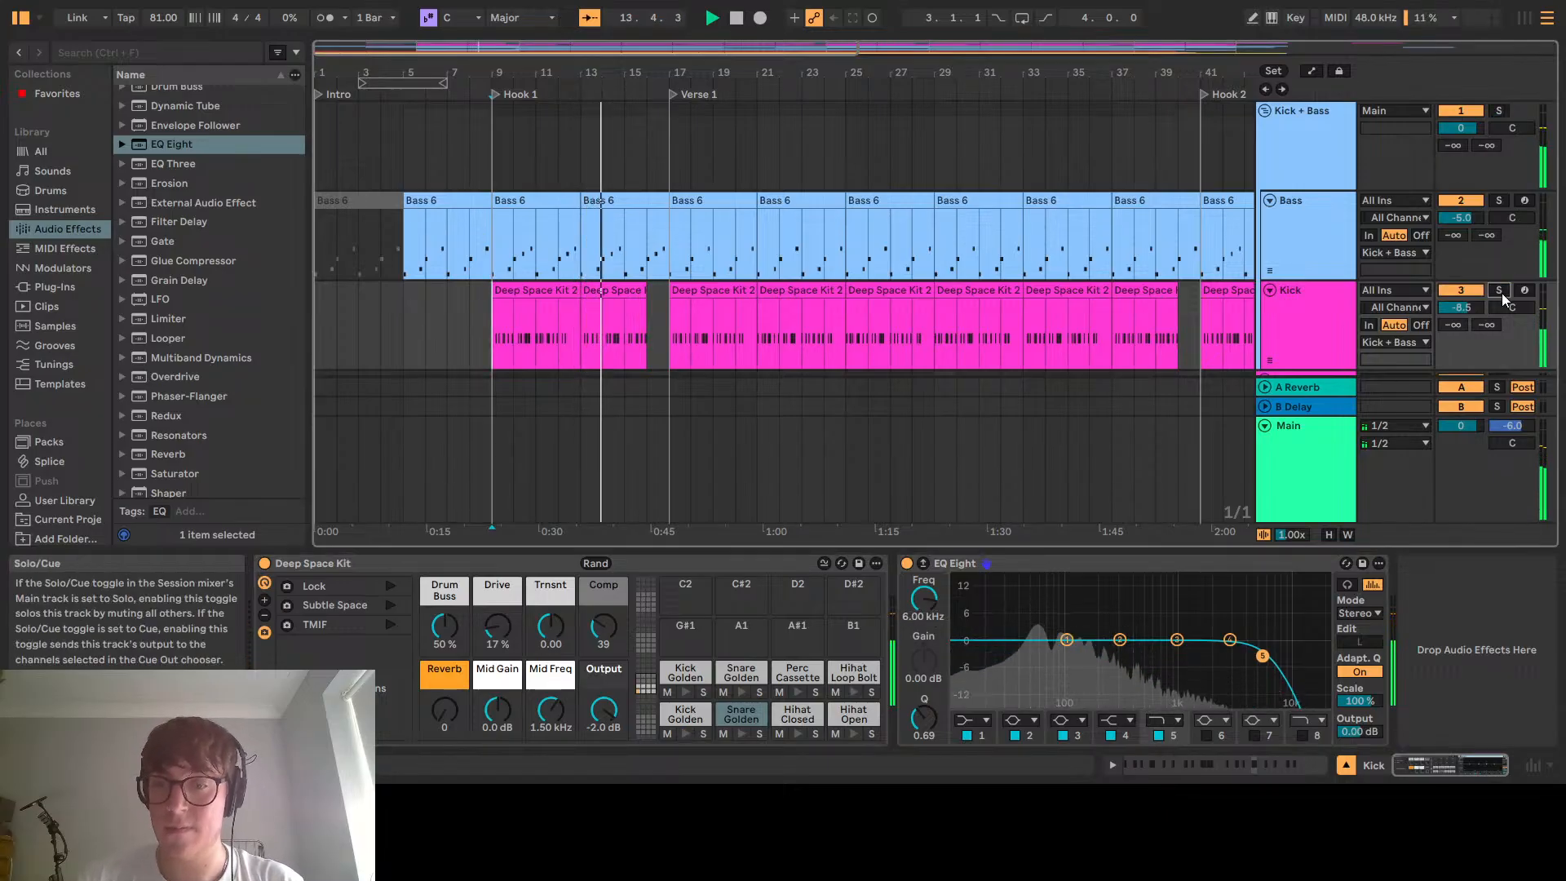
# Compare the full mix with the Kick track's EQ Eight bypassed and active, and stop playback
pyautogui.click(907, 564)
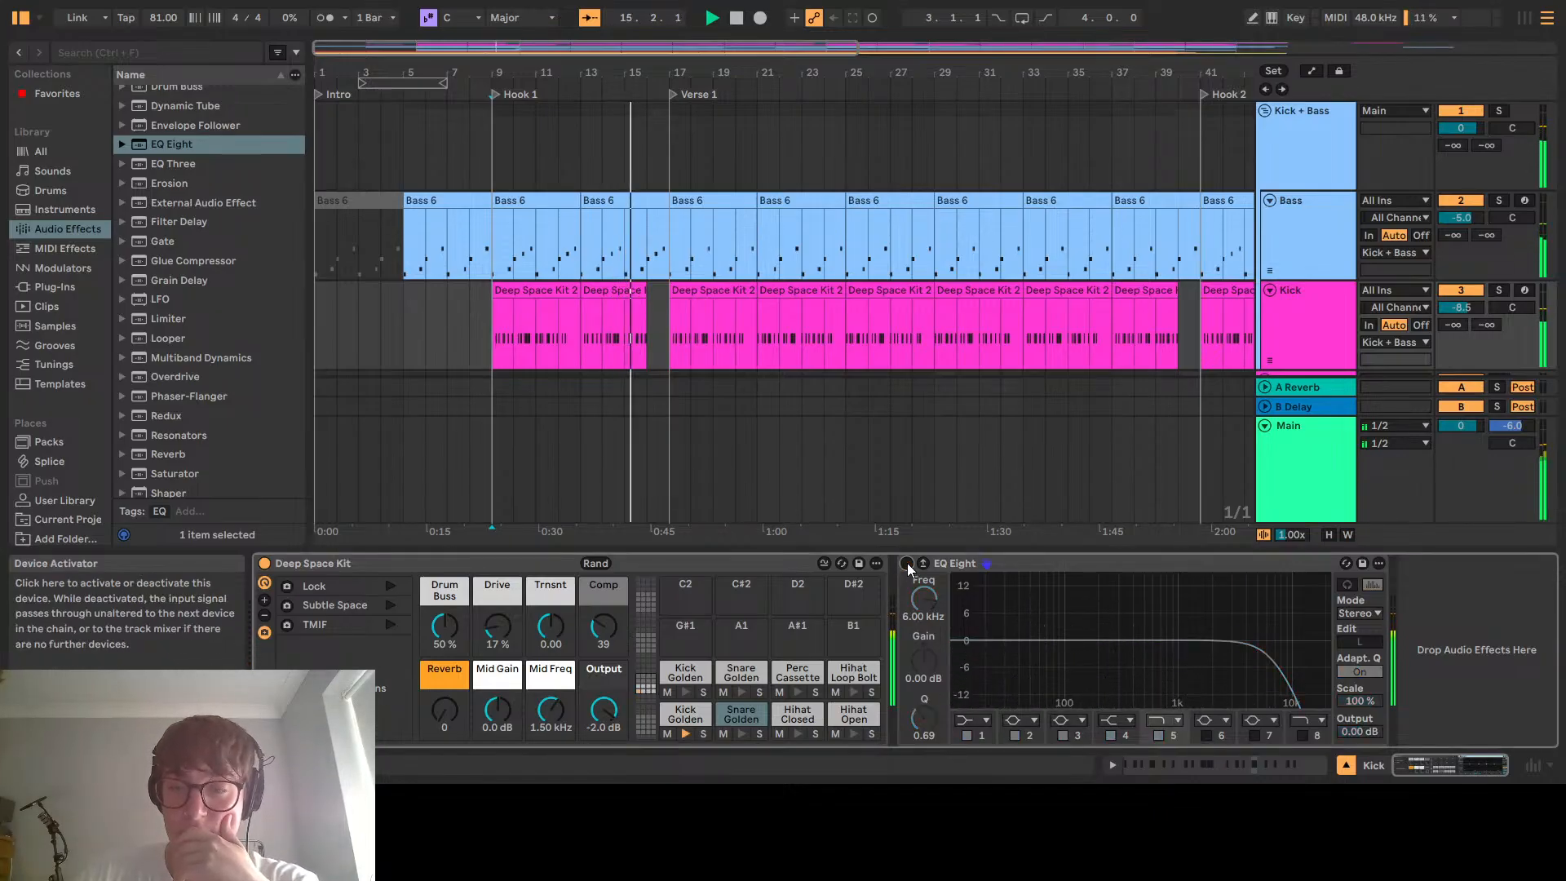
pyautogui.click(907, 564)
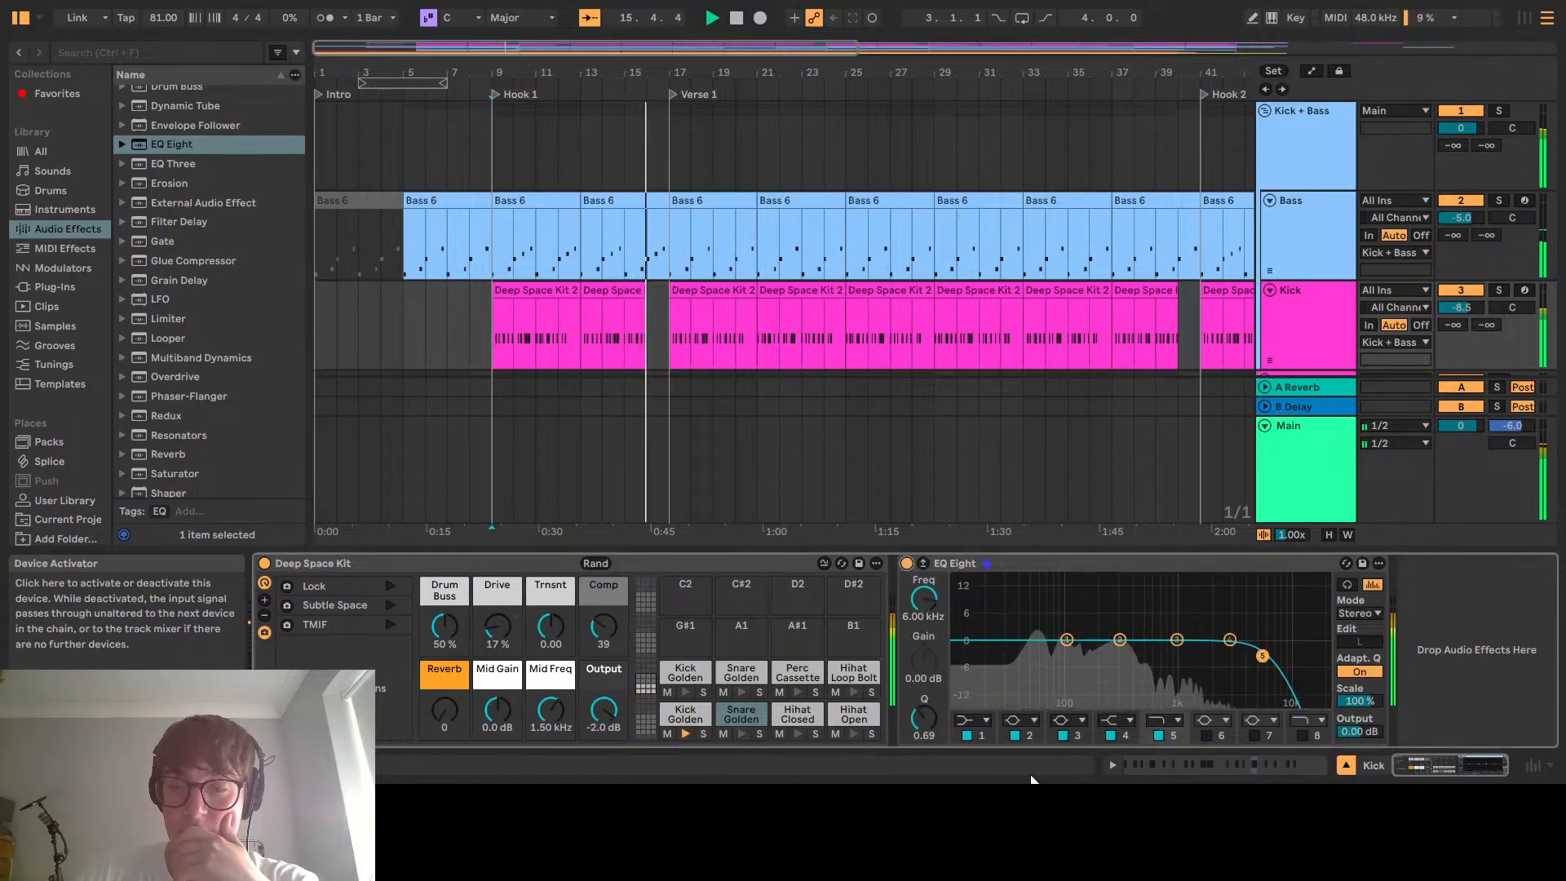
pyautogui.click(735, 18)
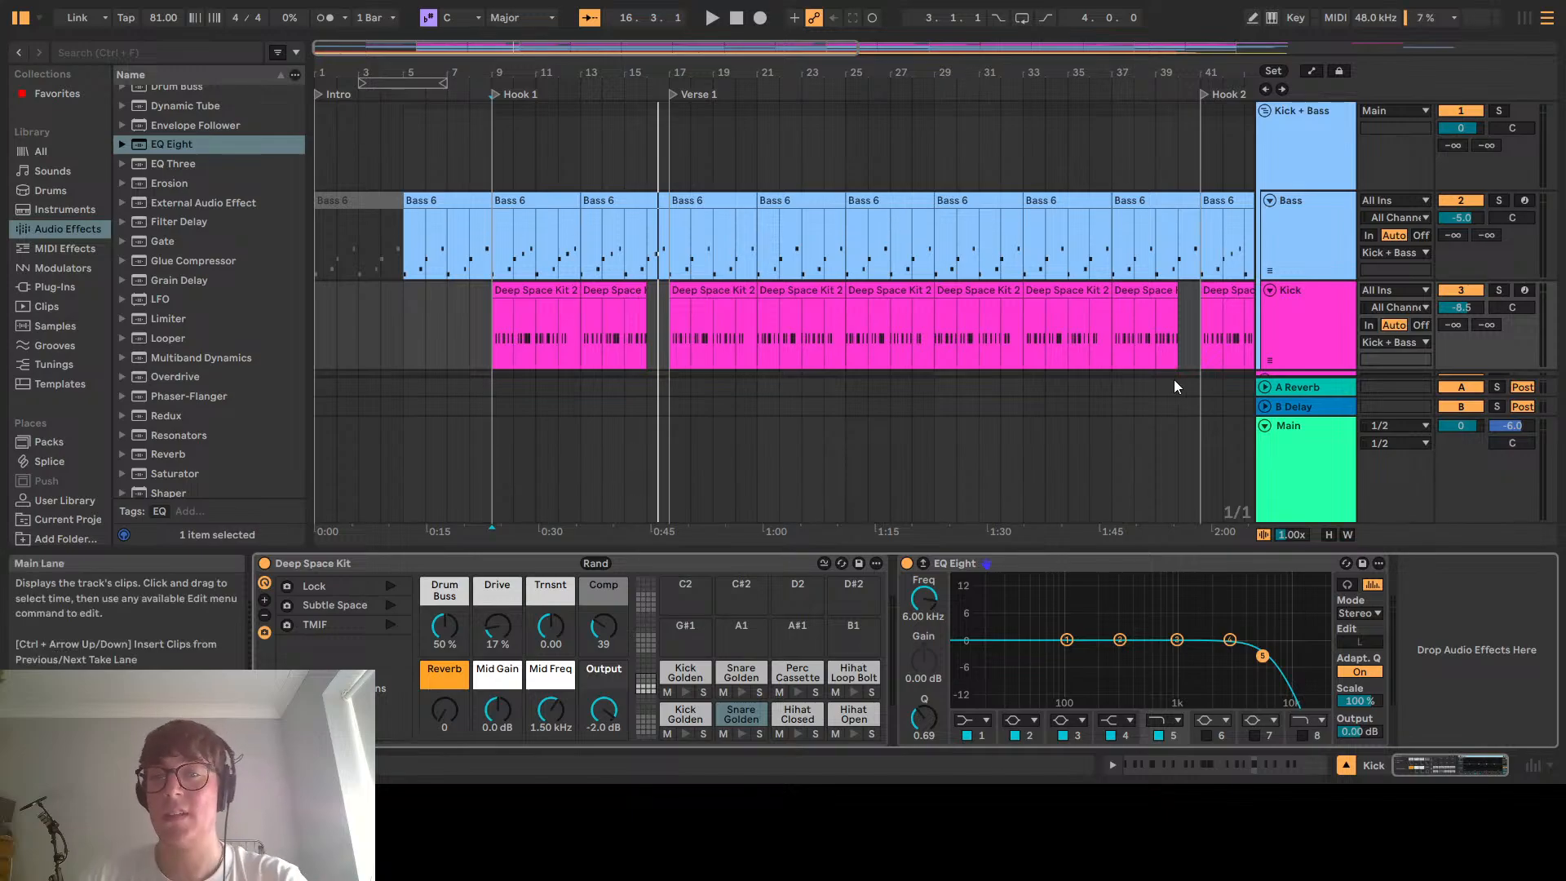
# Solo the Kick track from the start of Verse 1 and compare its sound with EQ Eight bypassed and active
pyautogui.click(669, 338)
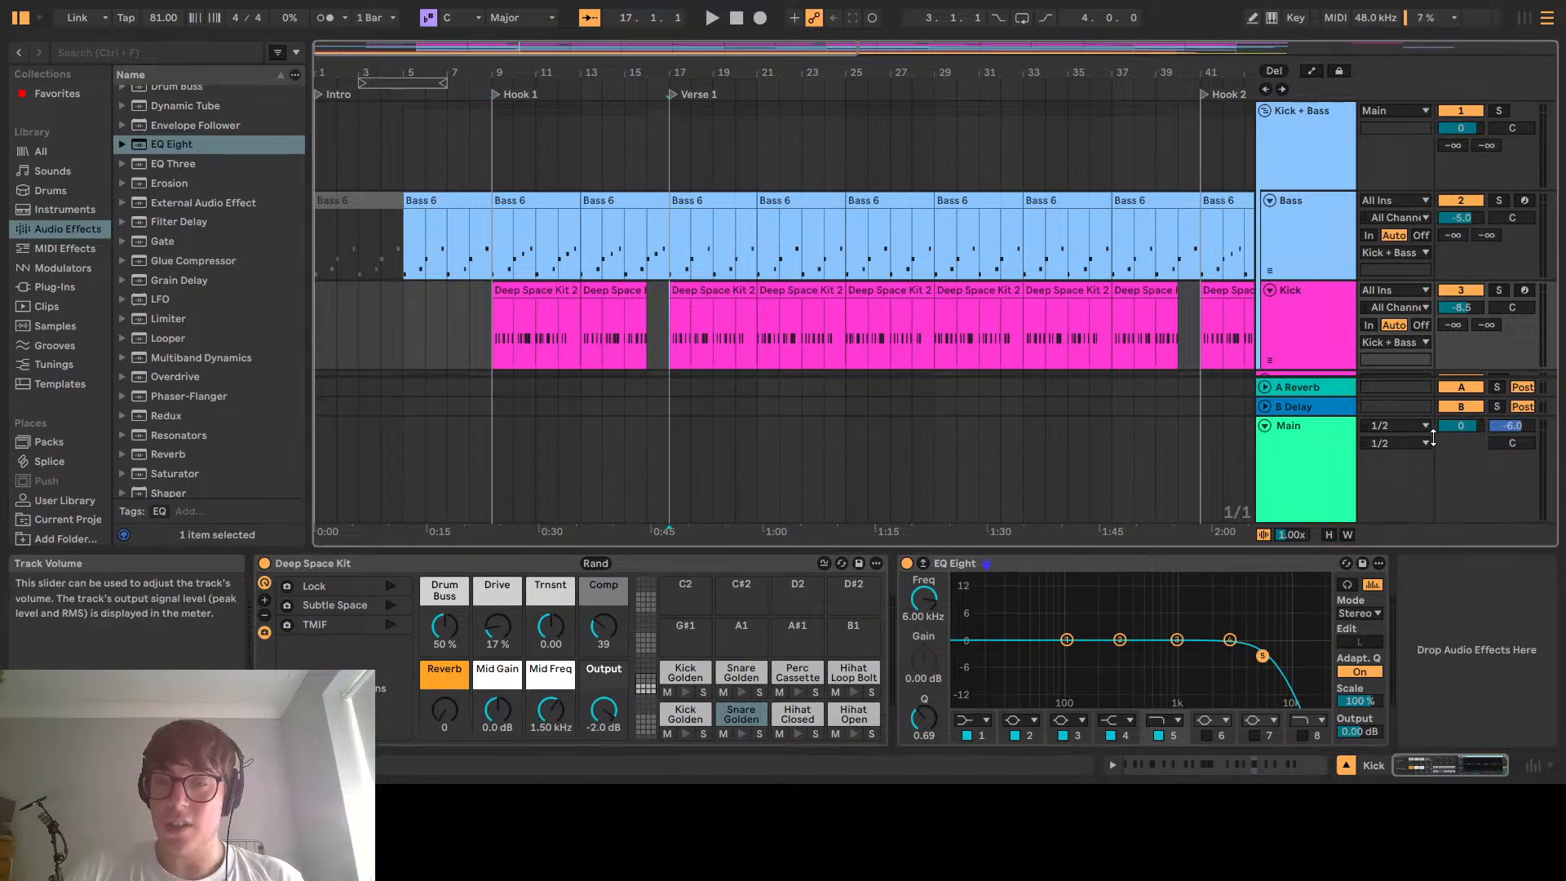
pyautogui.click(1498, 291)
pyautogui.press('space')
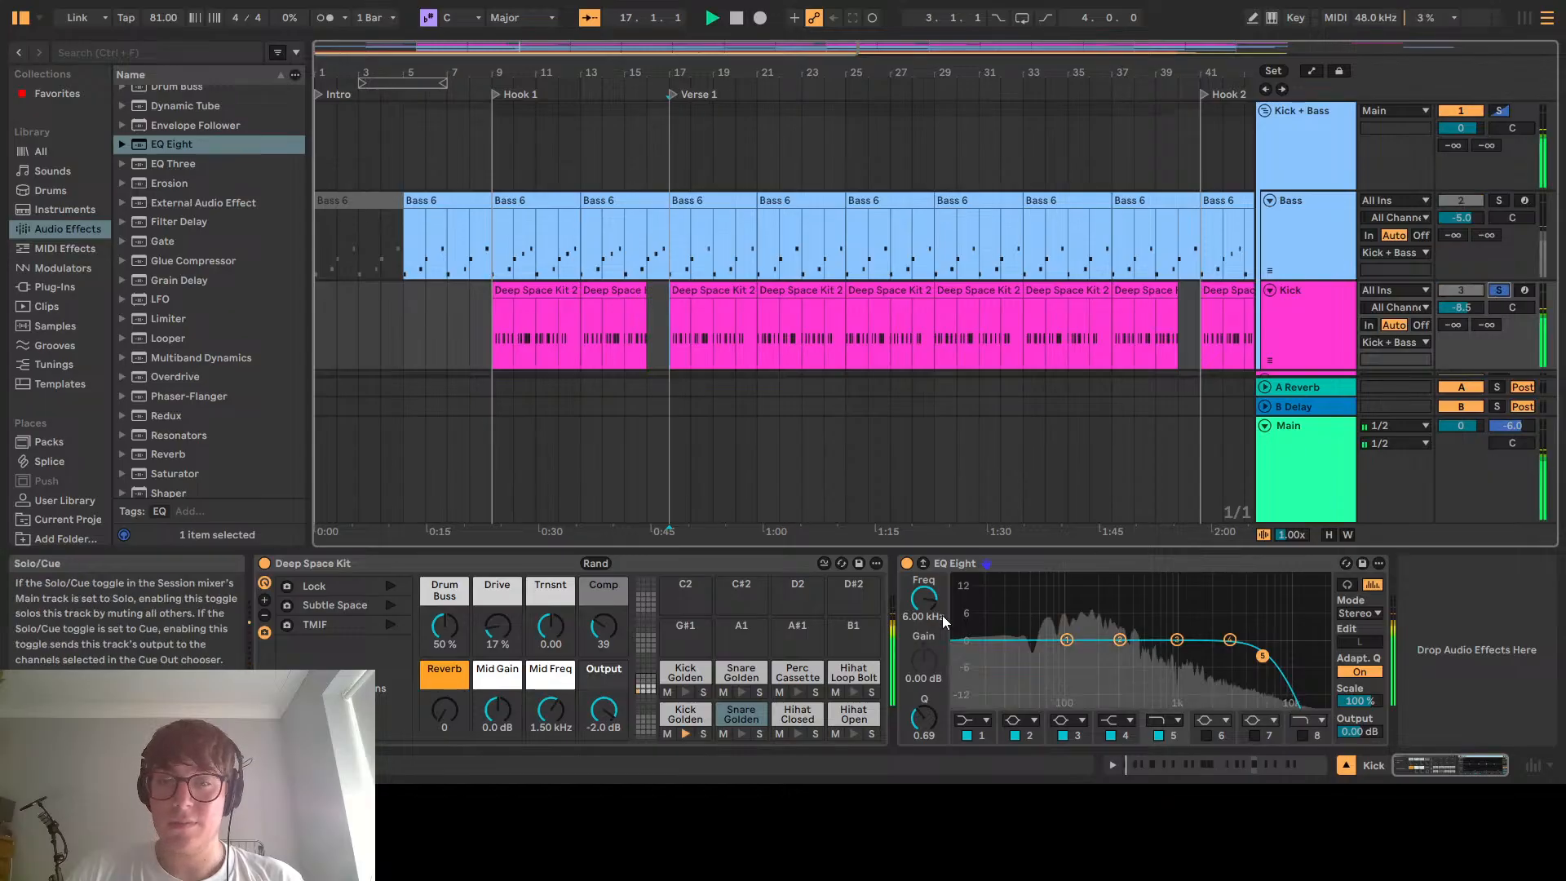
pyautogui.click(907, 564)
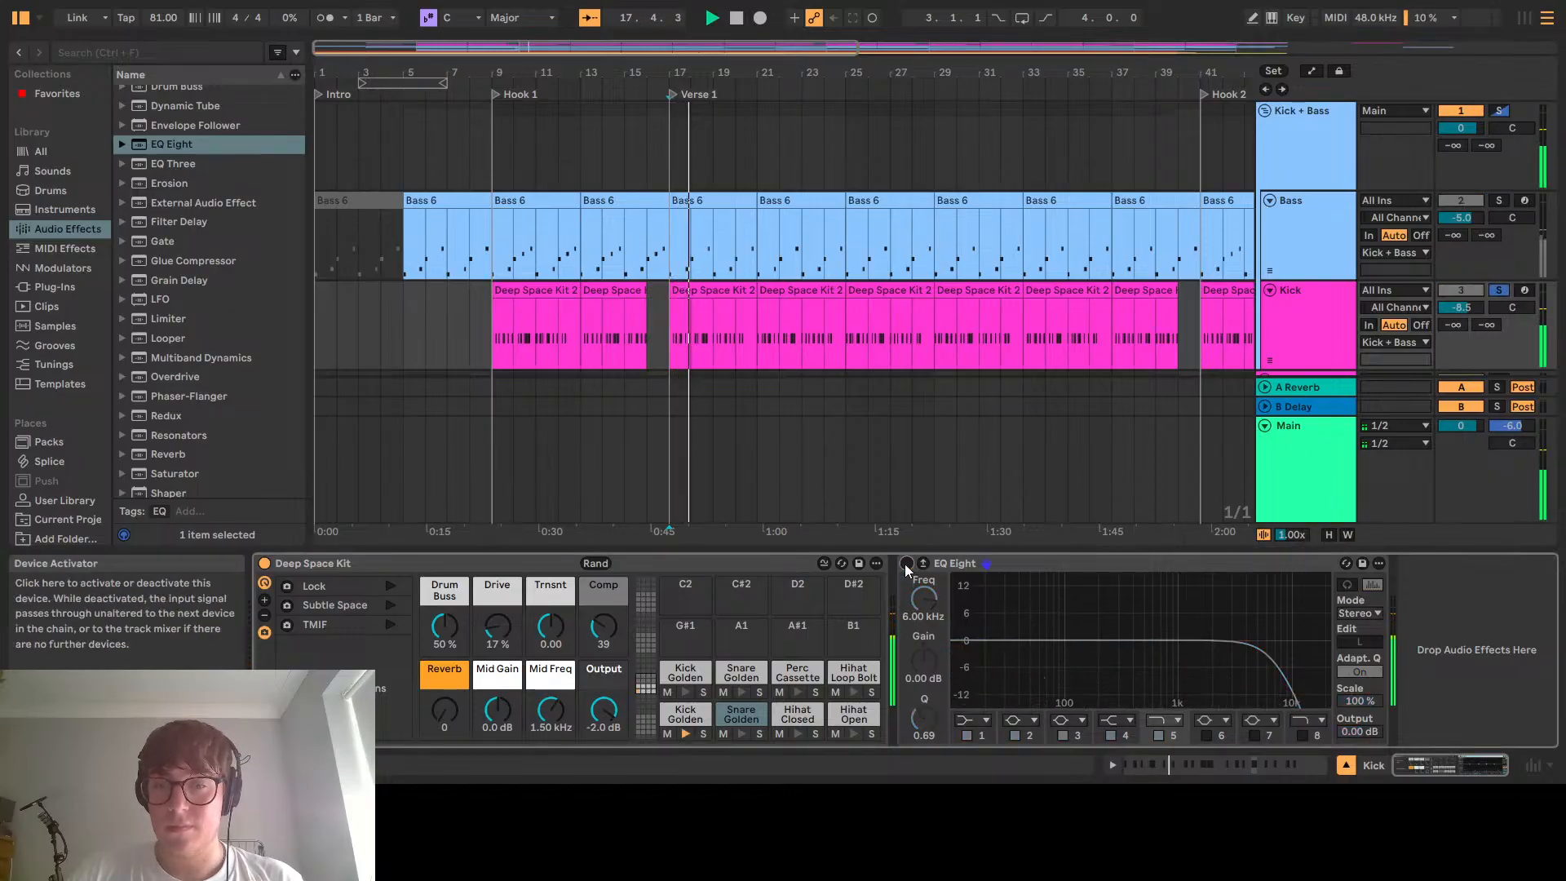
pyautogui.click(906, 563)
# Set the Kick track's EQ Eight band 5 high-cut frequency to 9 kHz
pyautogui.moveTo(1286, 654); pyautogui.dragTo(1280, 653)
pyautogui.click(915, 598)
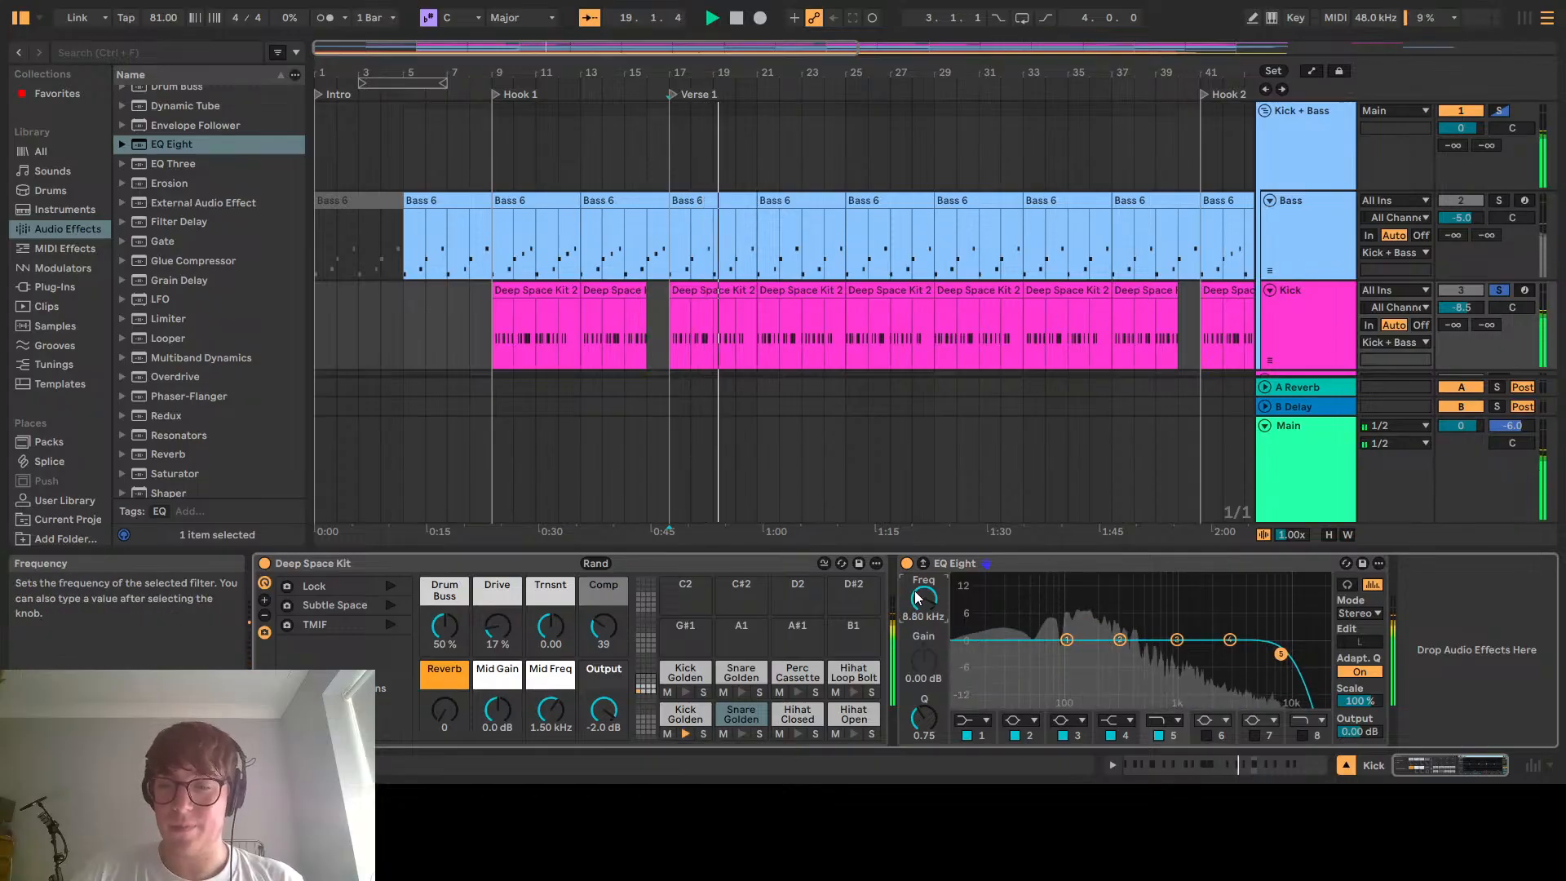
pyautogui.write('9k')
pyautogui.press('Return')
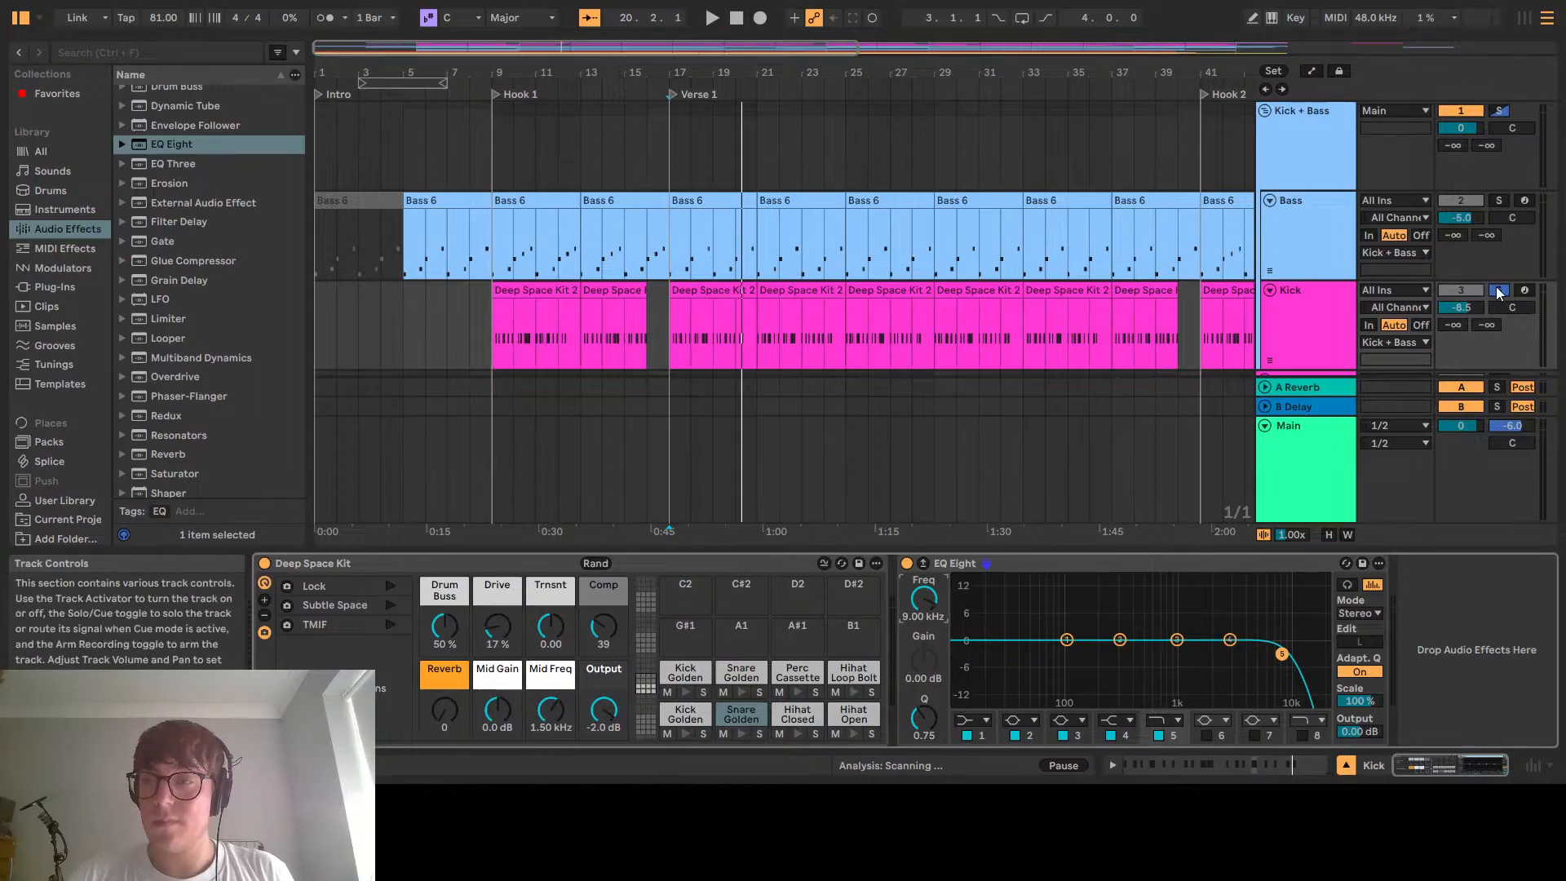
# Copy the Kick track's EQ Eight to the Snare track and place it before the Utility device
pyautogui.scroll(-4, 1304, 322)
pyautogui.click(1304, 322)
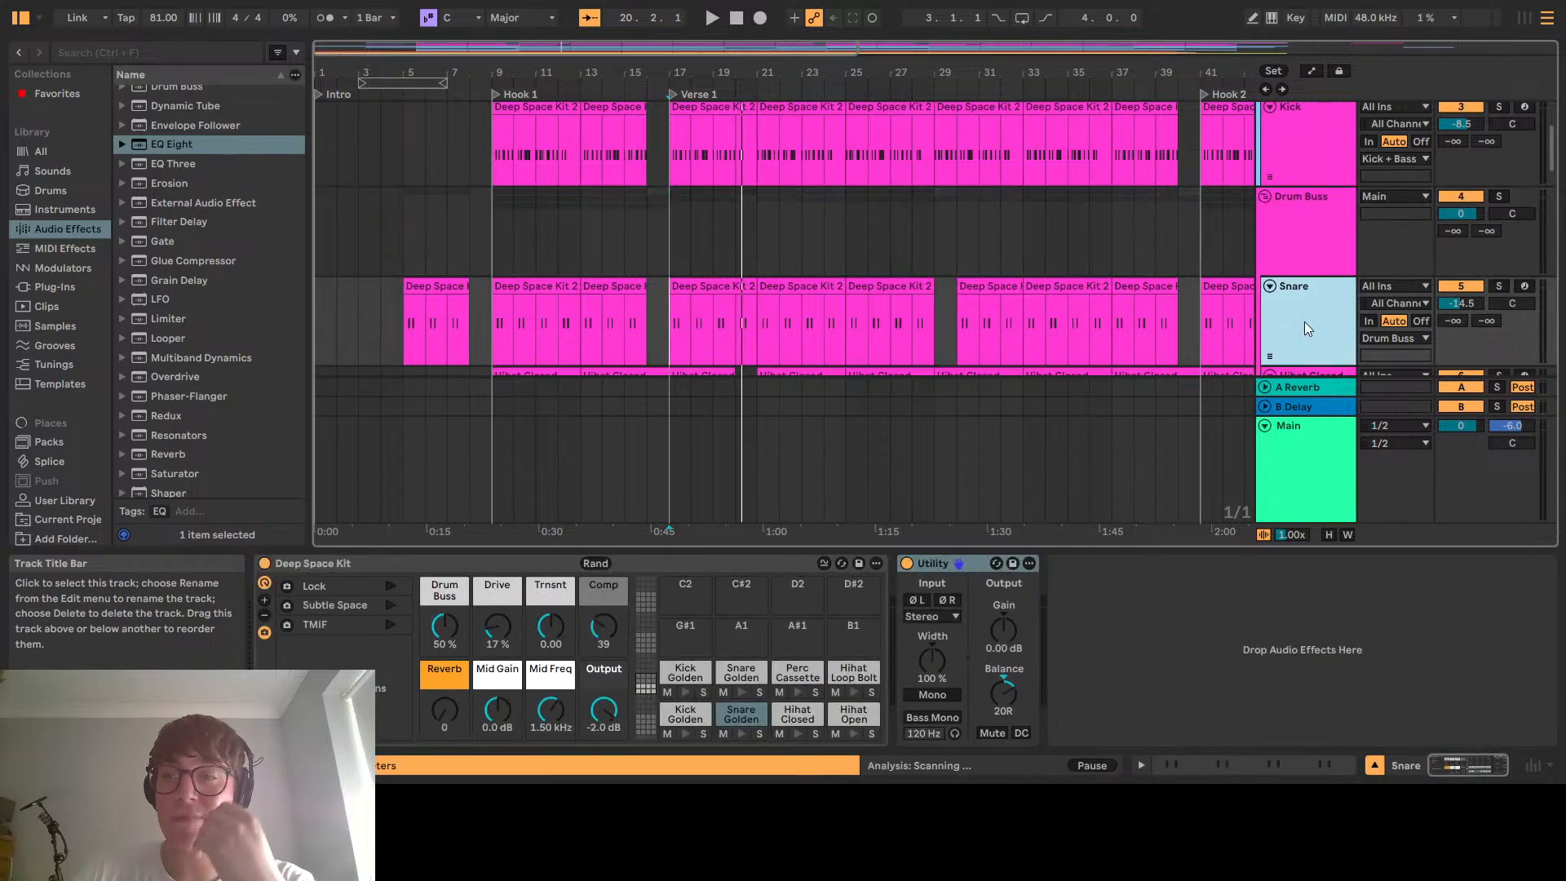
pyautogui.scroll(-2, 1305, 329)
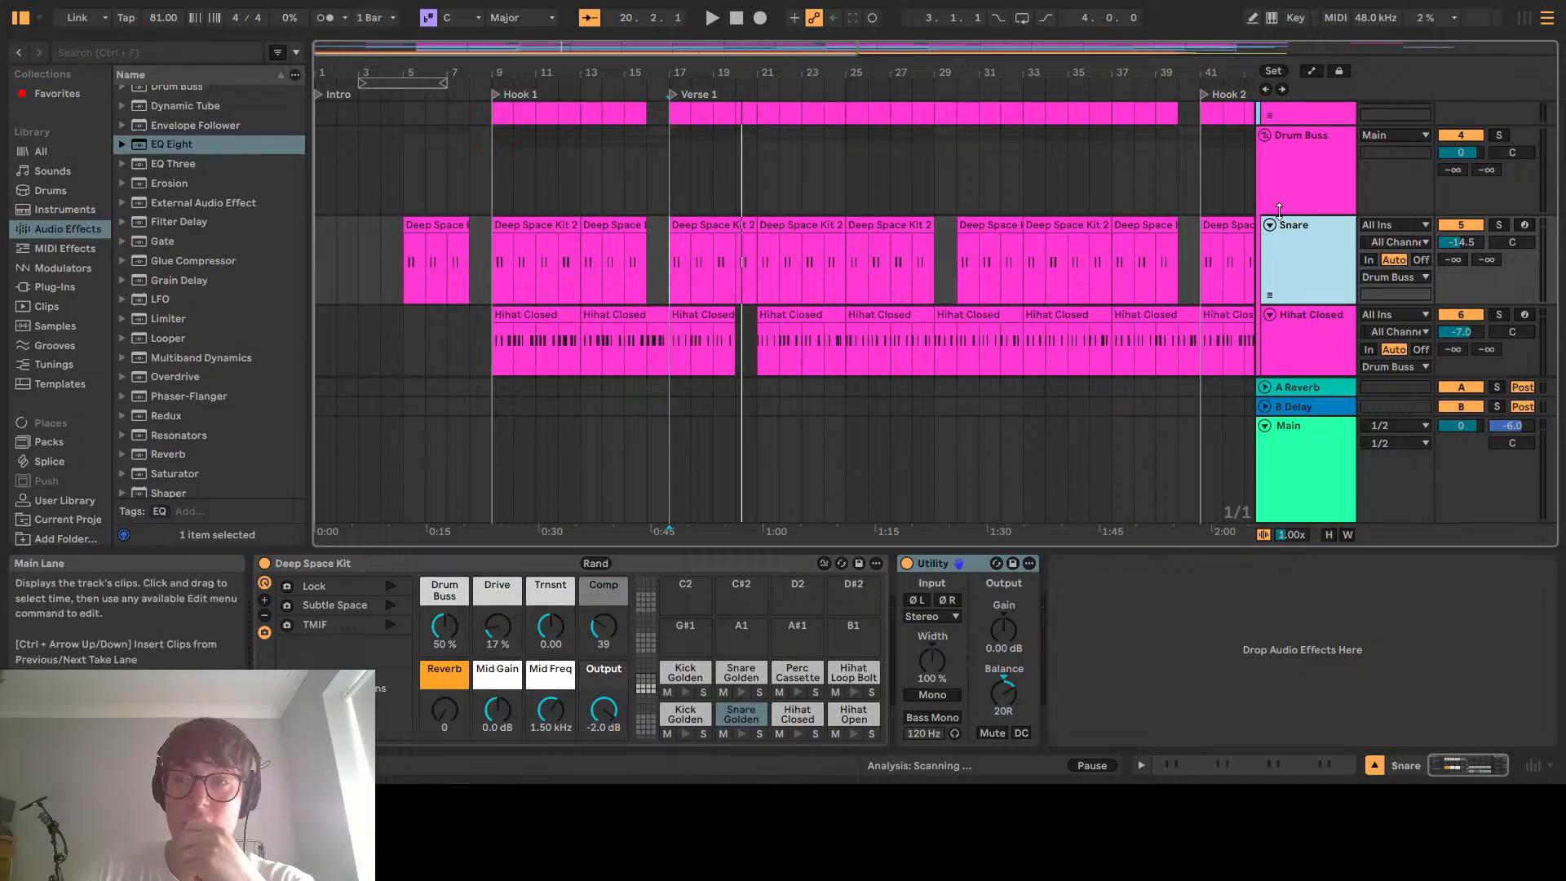
pyautogui.scroll(1, 1297, 220)
pyautogui.click(1294, 132)
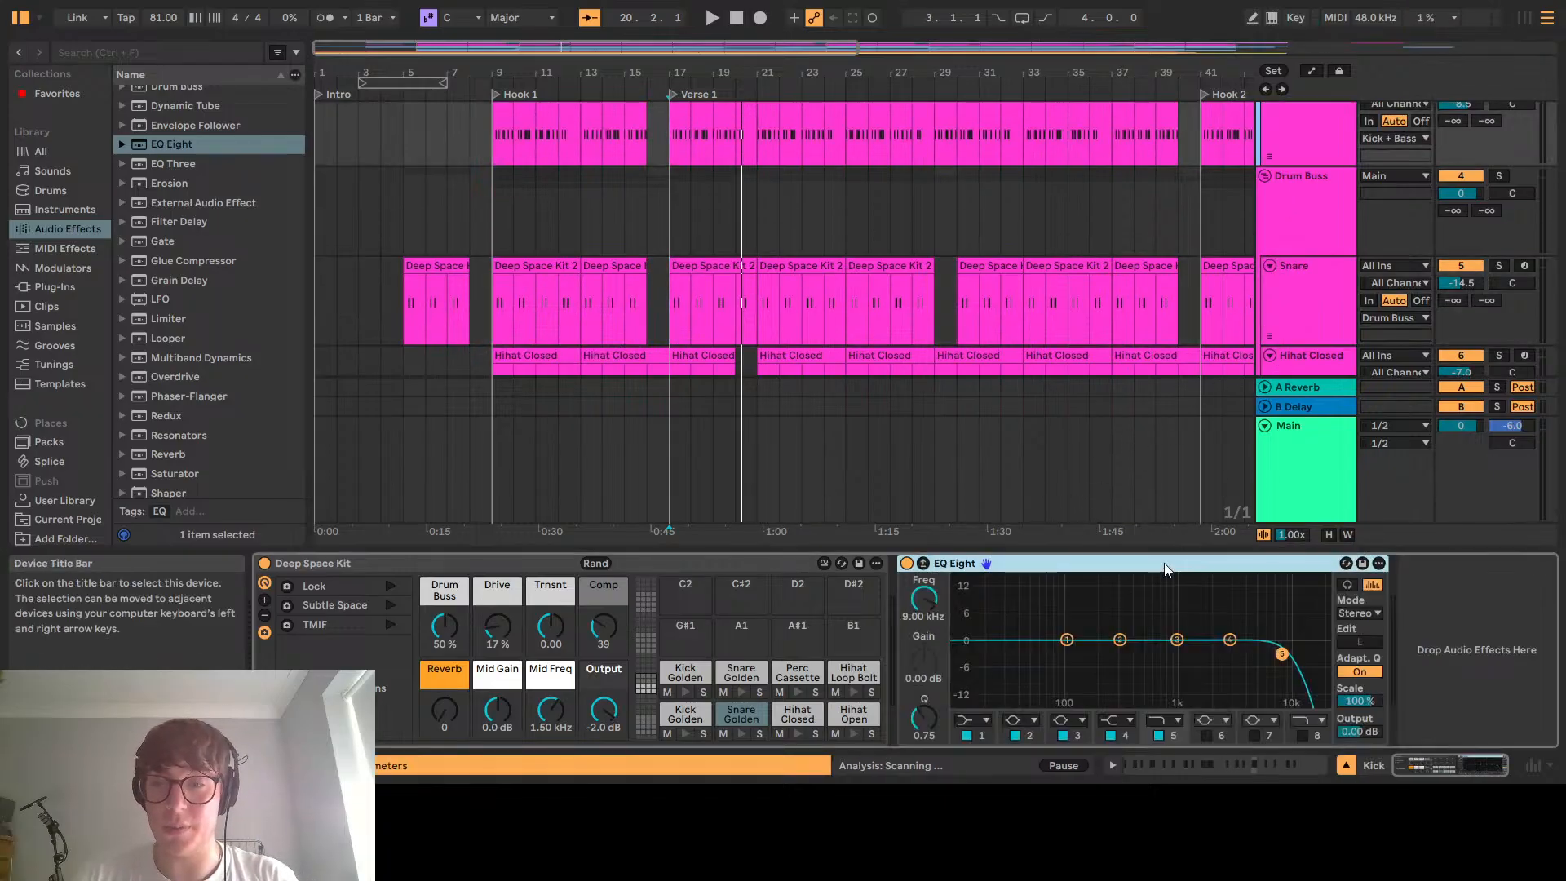
pyautogui.click(1295, 306)
pyautogui.scroll(-1, 1295, 306)
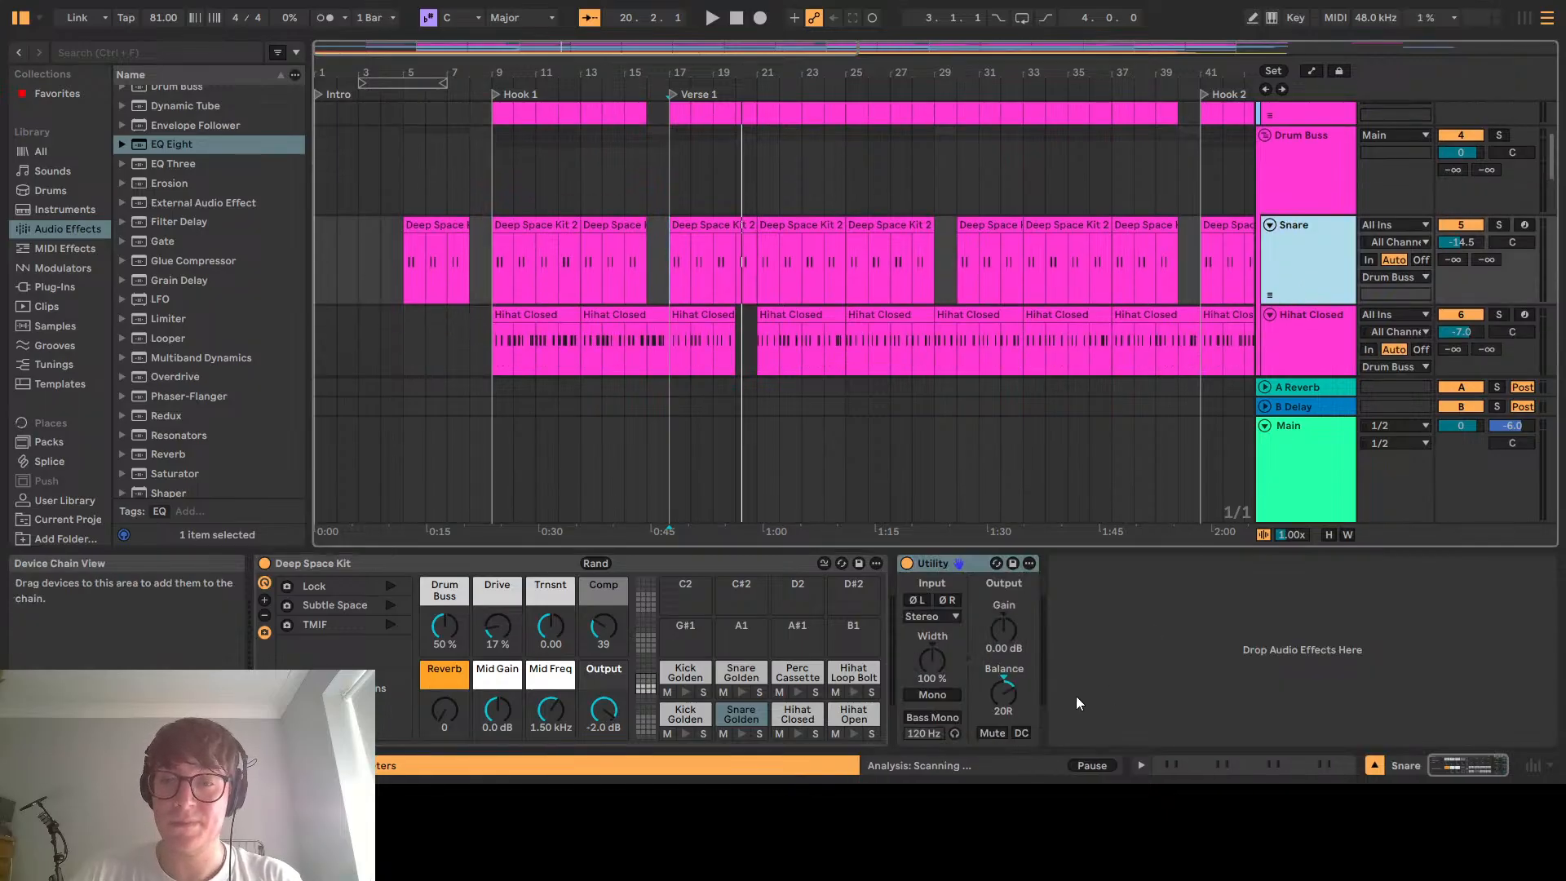
pyautogui.click(1113, 658)
pyautogui.hotkey('ctrl', 'v')
pyautogui.moveTo(1099, 563); pyautogui.dragTo(915, 565)
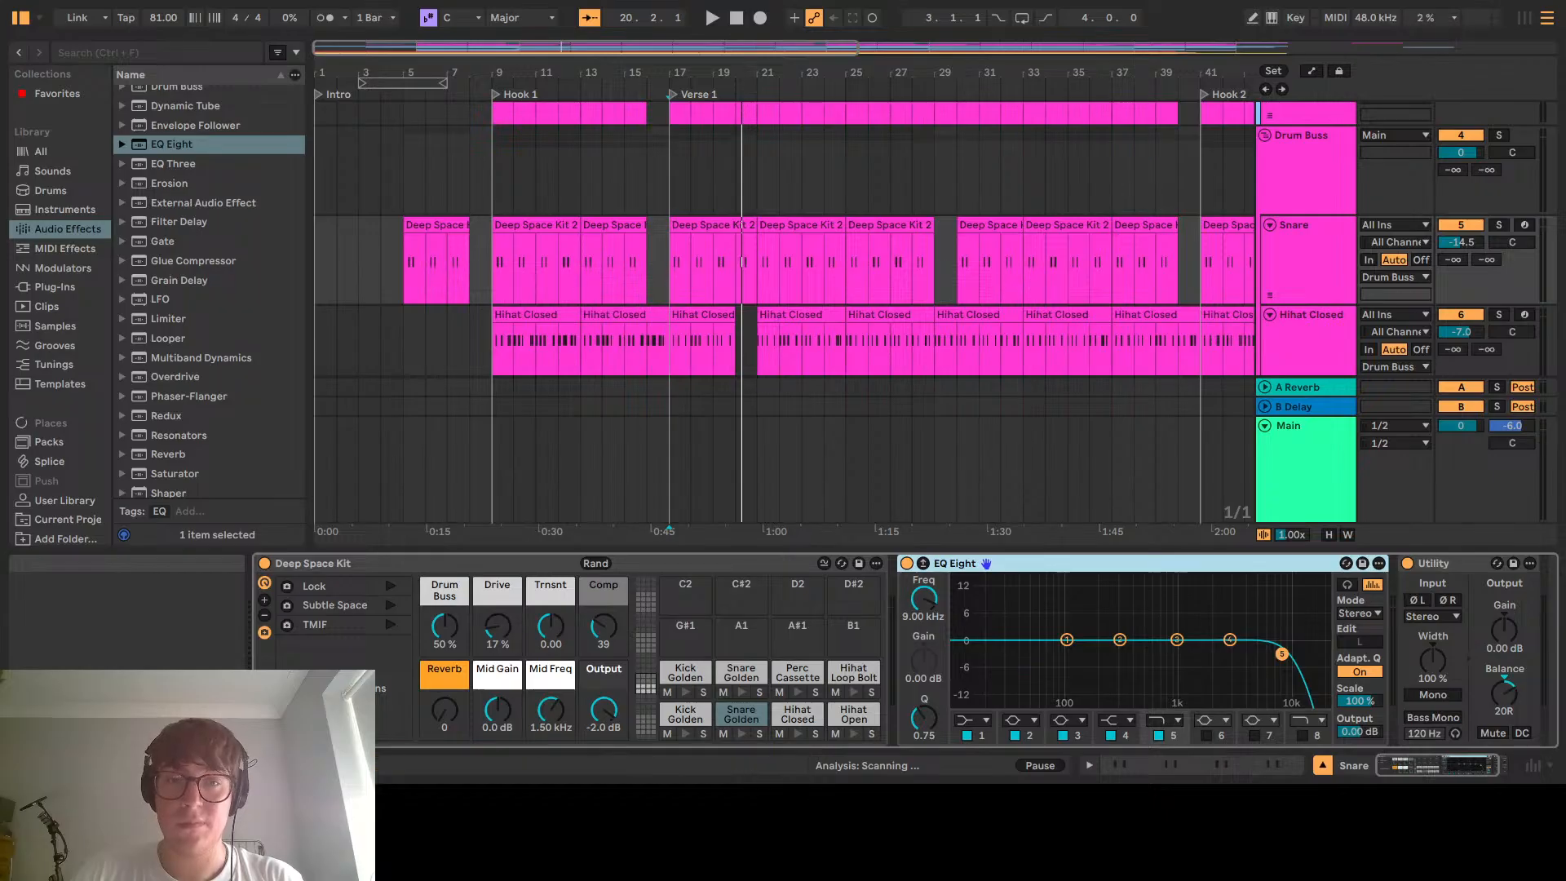
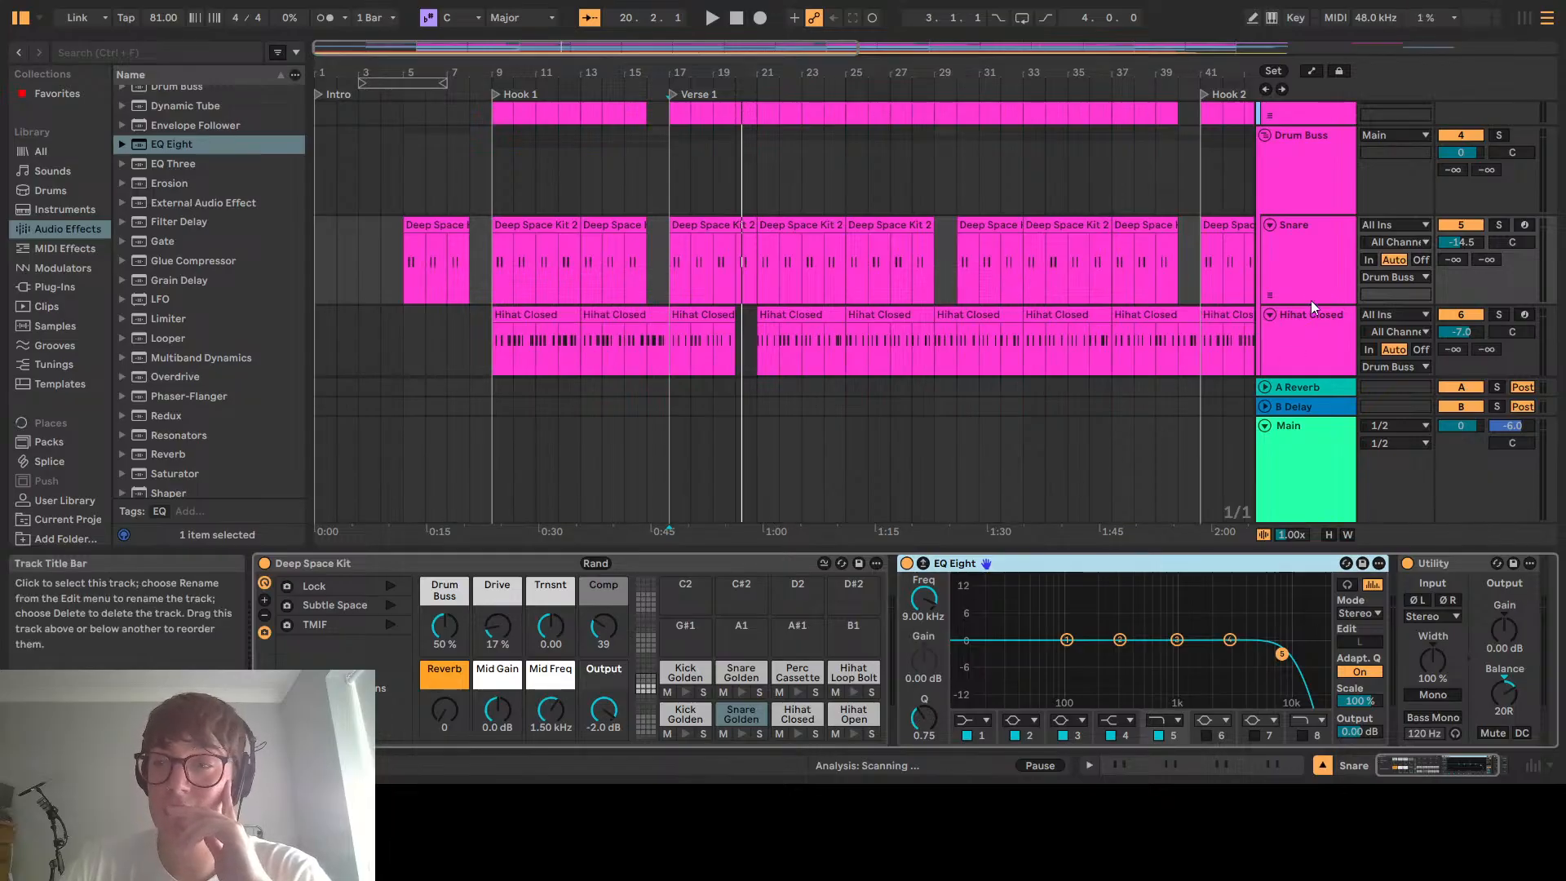
# Set band 5 of the Snare track's EQ Eight to 10 kHz and change it to a shelf filter
pyautogui.click(1314, 246)
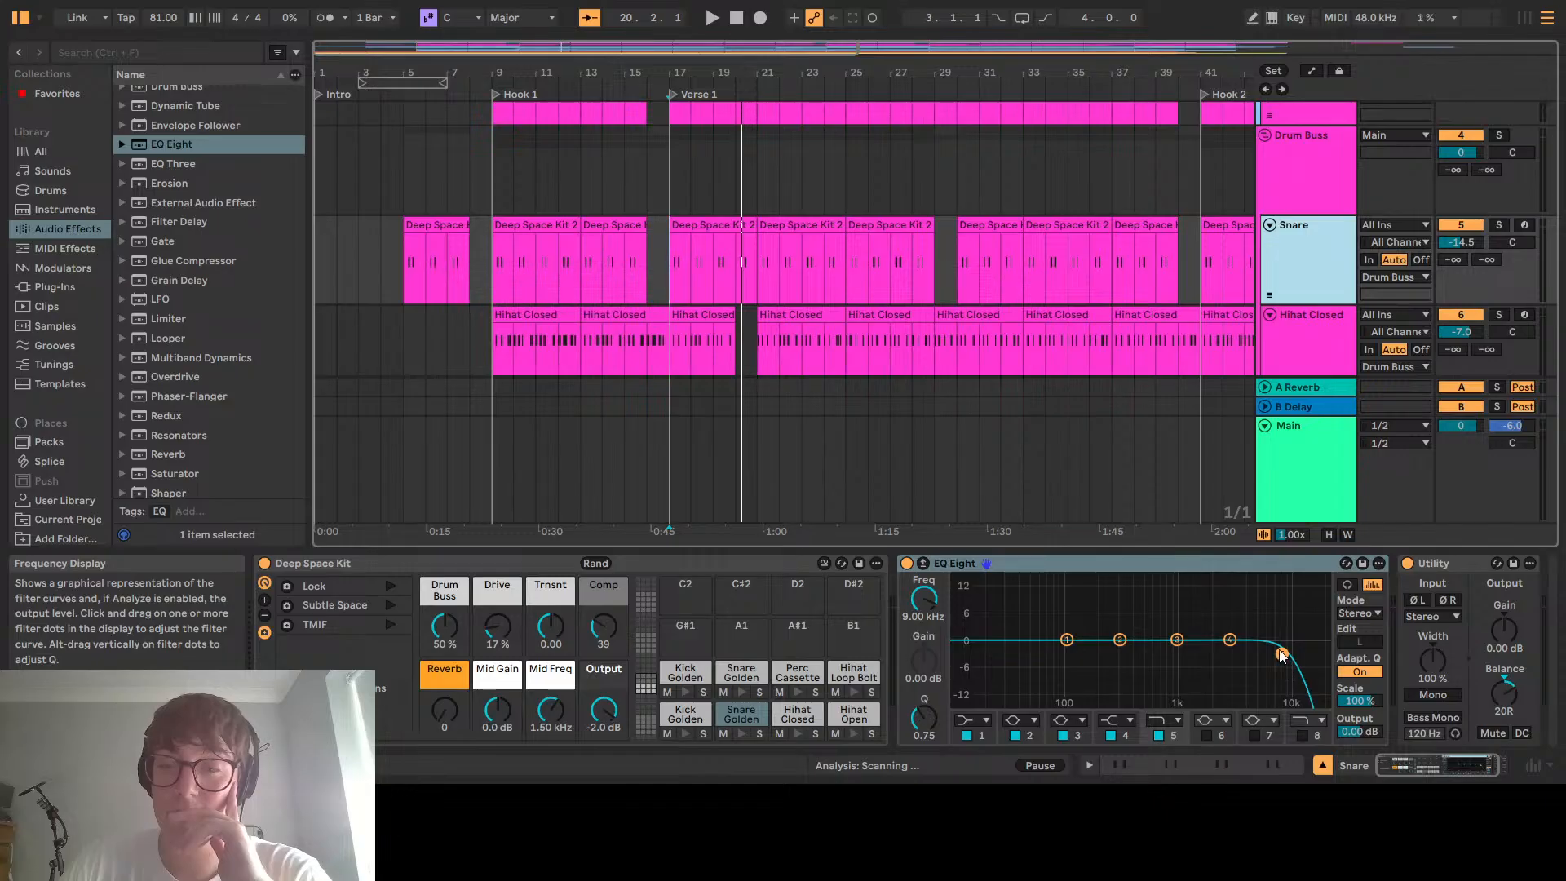
pyautogui.click(914, 603)
pyautogui.write('1000')
pyautogui.press('Return')
pyautogui.write('10000')
pyautogui.press('Return')
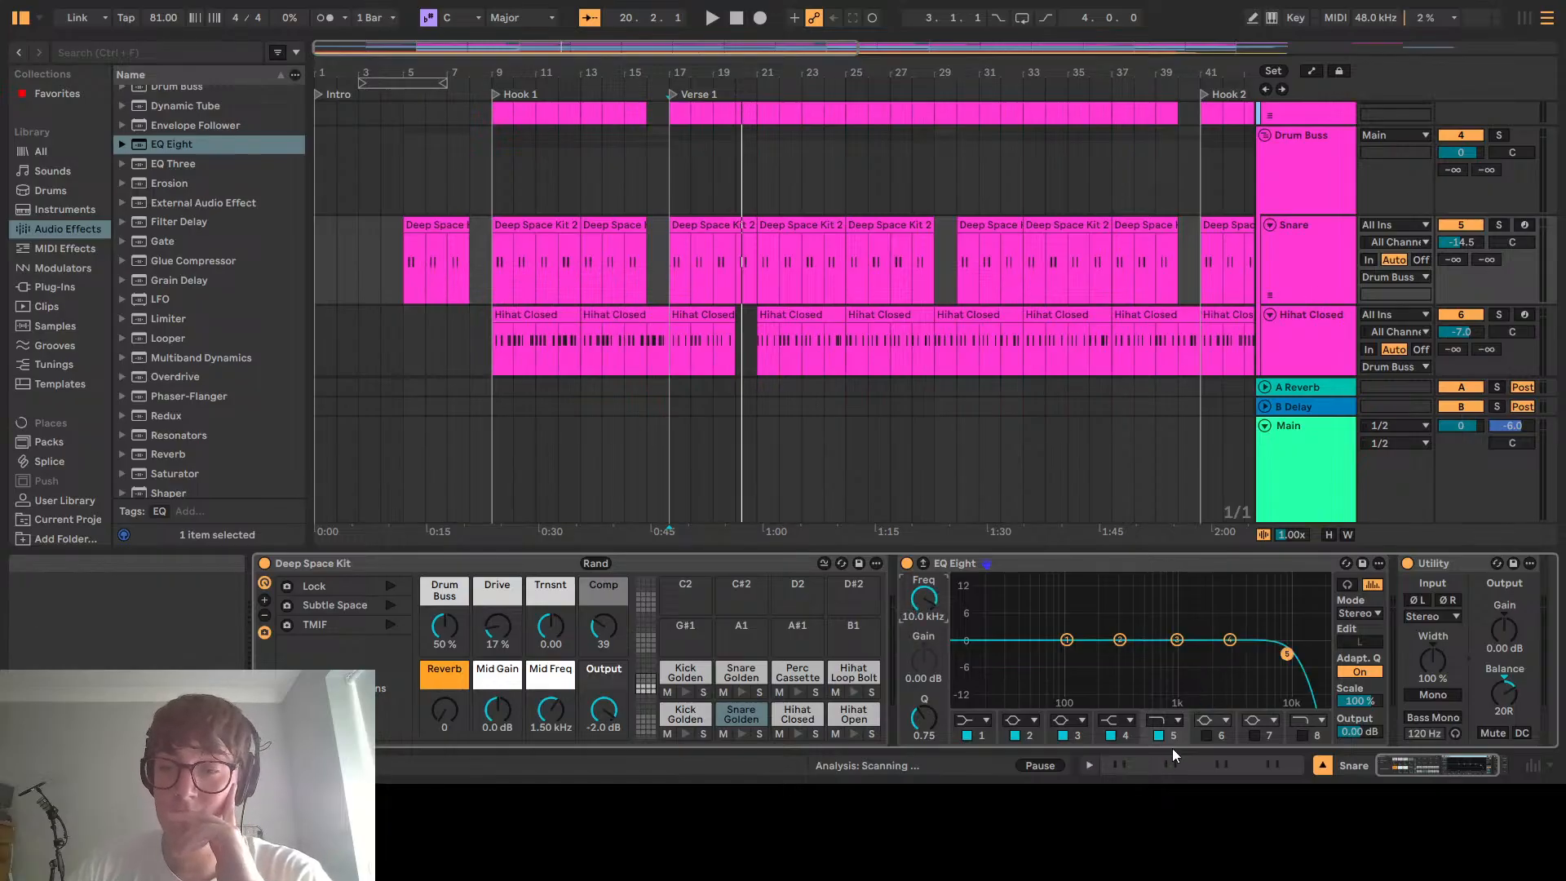
pyautogui.click(1159, 635)
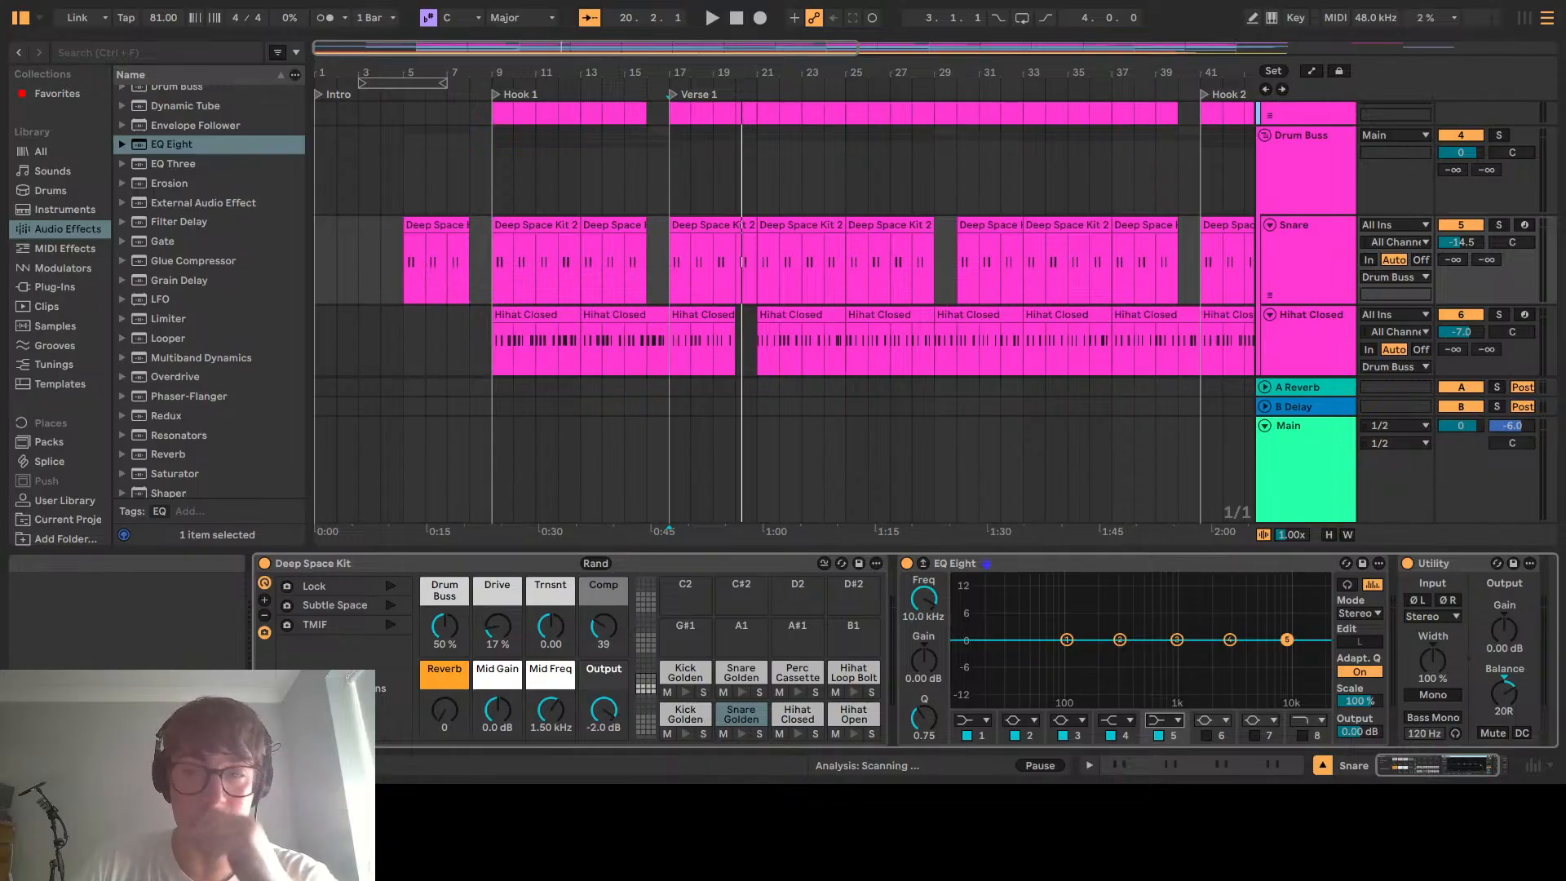
# Play Verse 1 and listen briefly to the Snare track soloed
pyautogui.press('space')
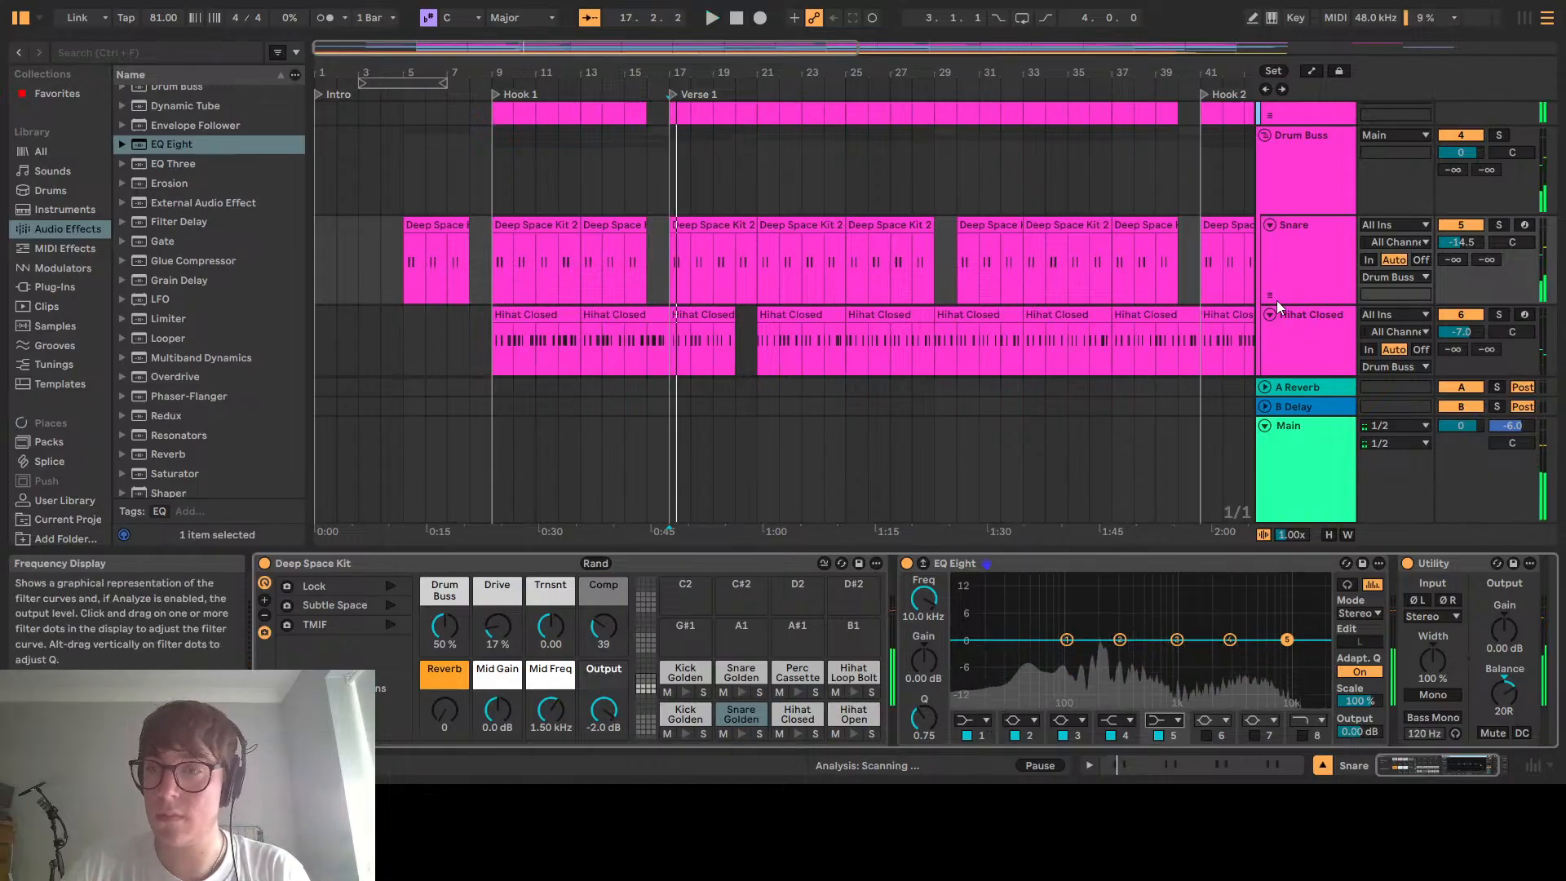
pyautogui.click(1497, 226)
pyautogui.click(1497, 226)
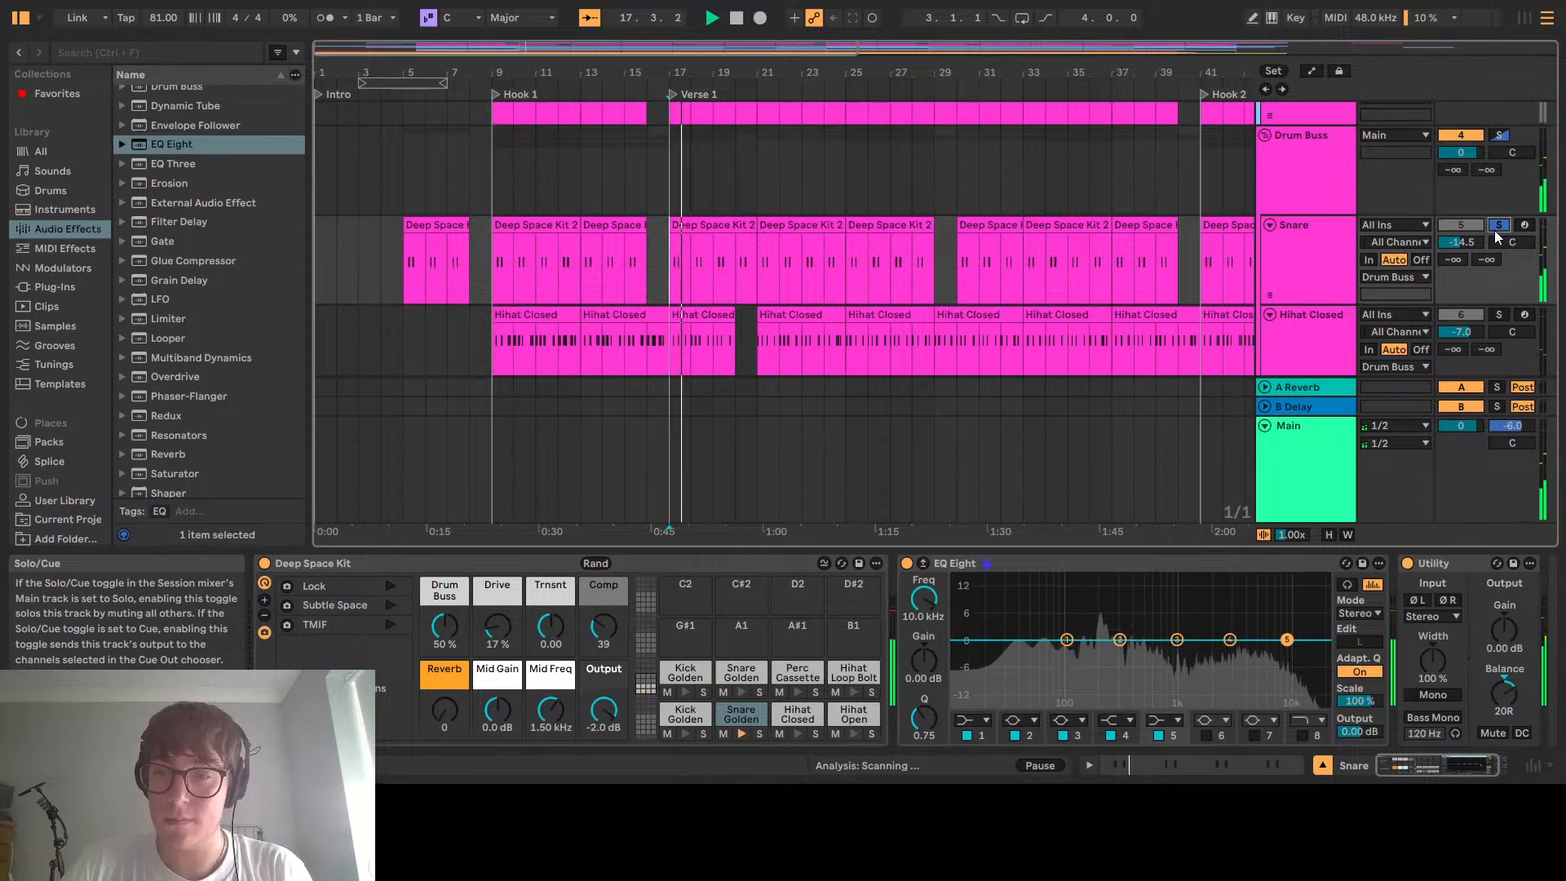
pyautogui.press('space')
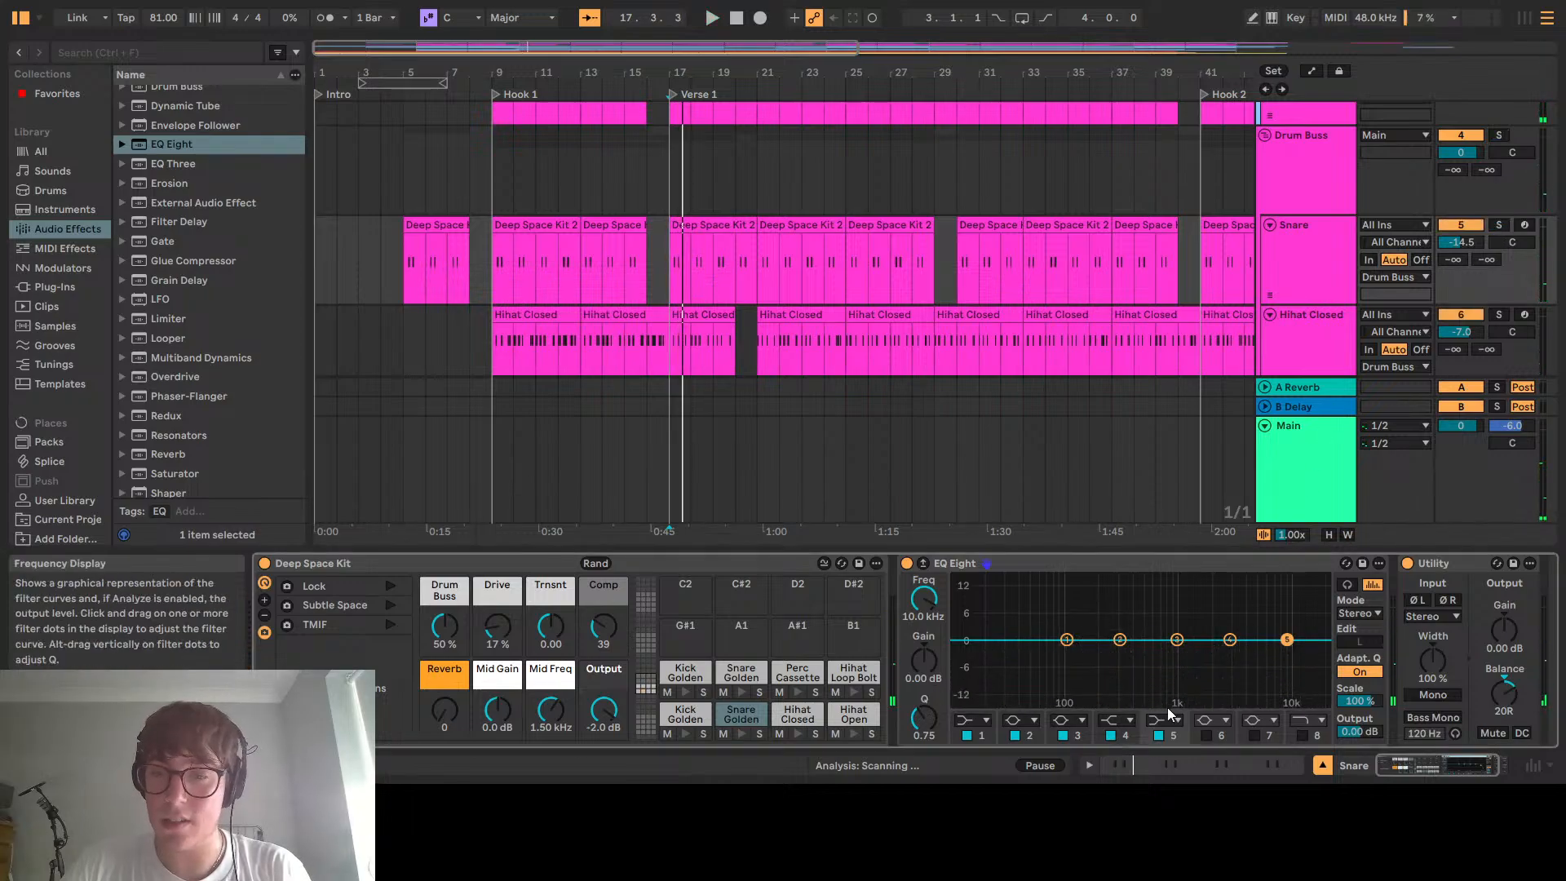
# Change band 1 of the Snare track's EQ Eight to a low-cut filter and play it back
pyautogui.click(1068, 643)
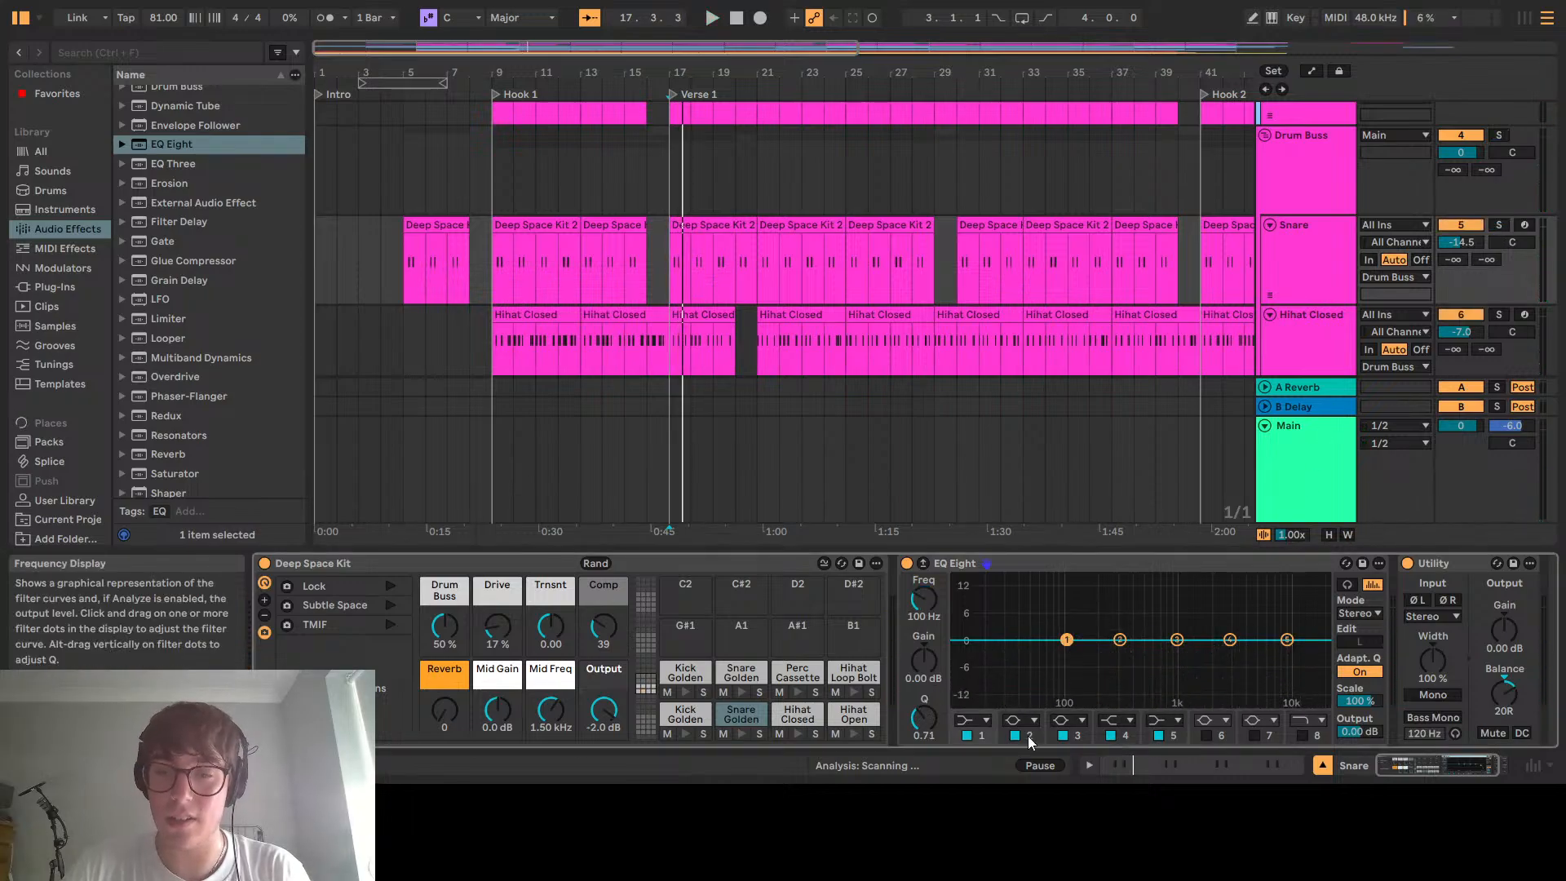
pyautogui.click(970, 613)
pyautogui.press('space')
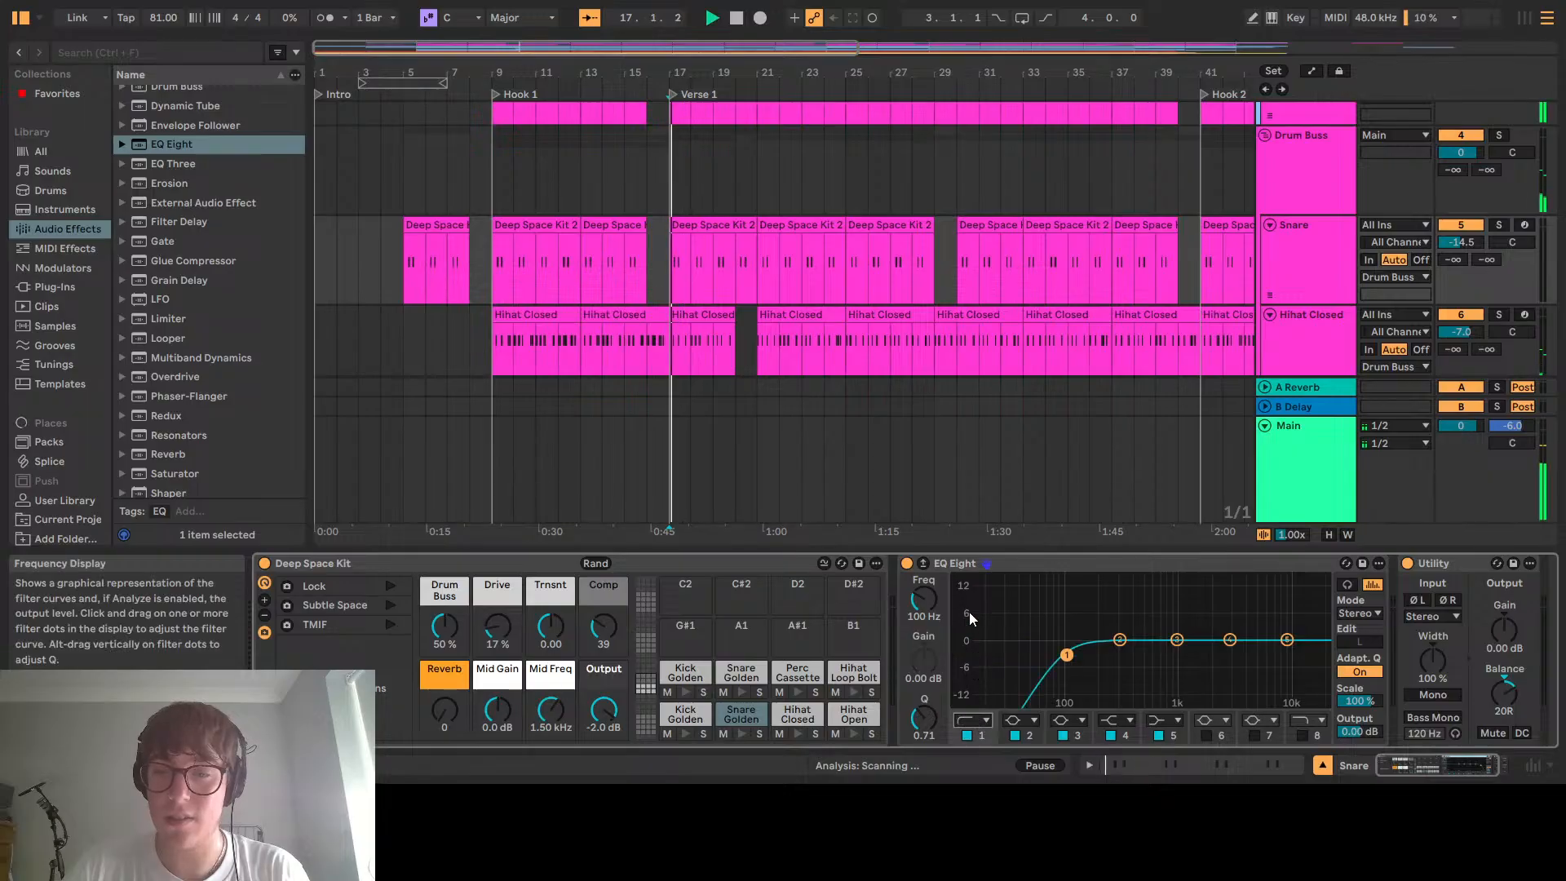
# Compare the soloed Snare track with EQ Eight bypassed and active, restarting playback from Verse 1
pyautogui.click(1499, 226)
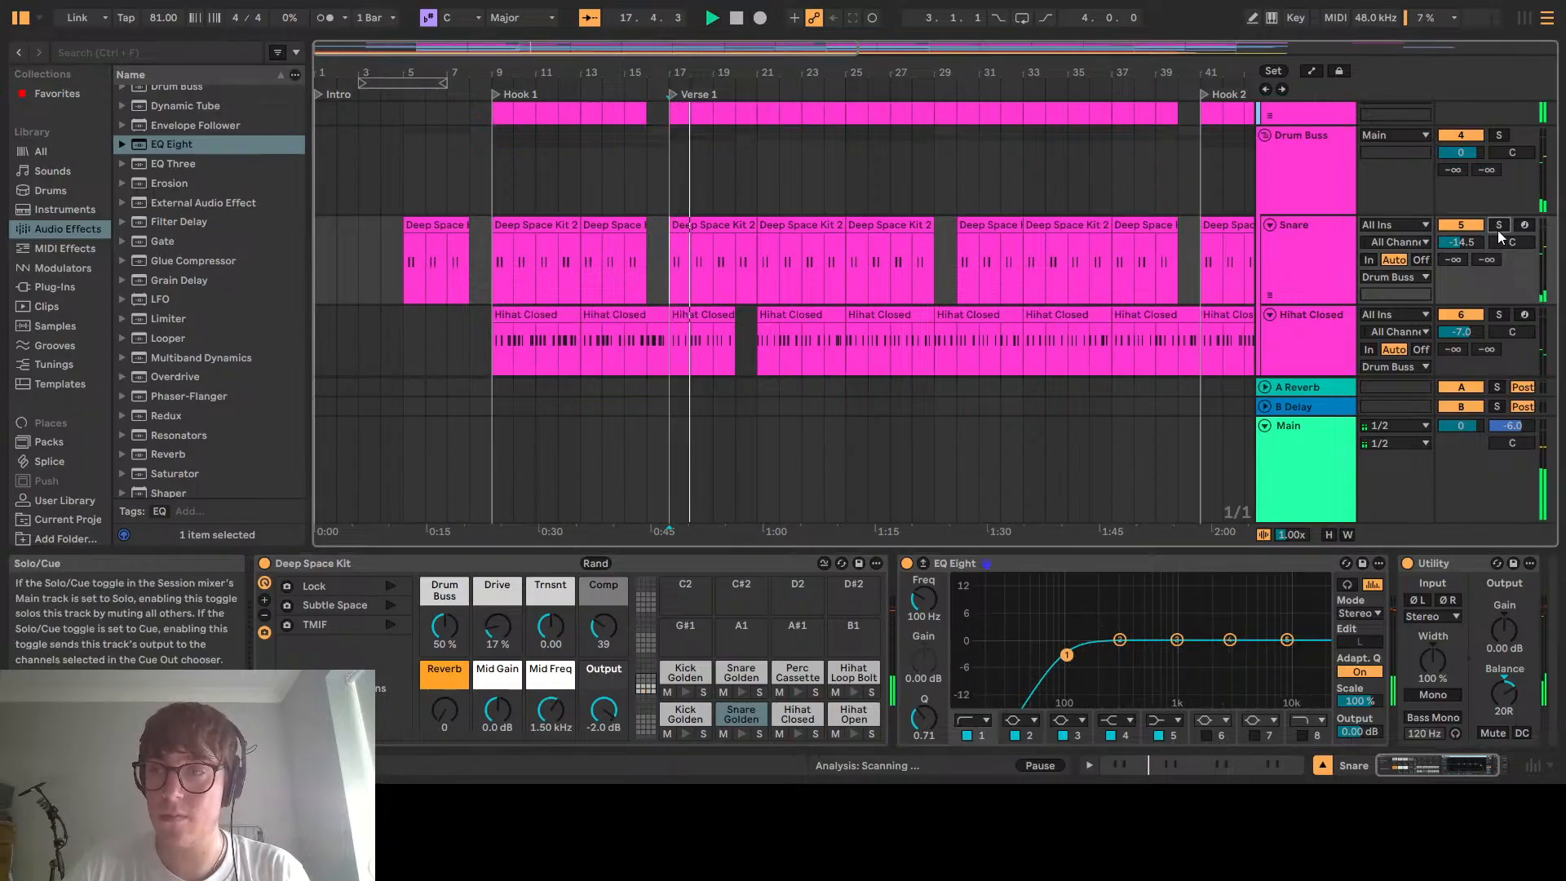
pyautogui.click(903, 563)
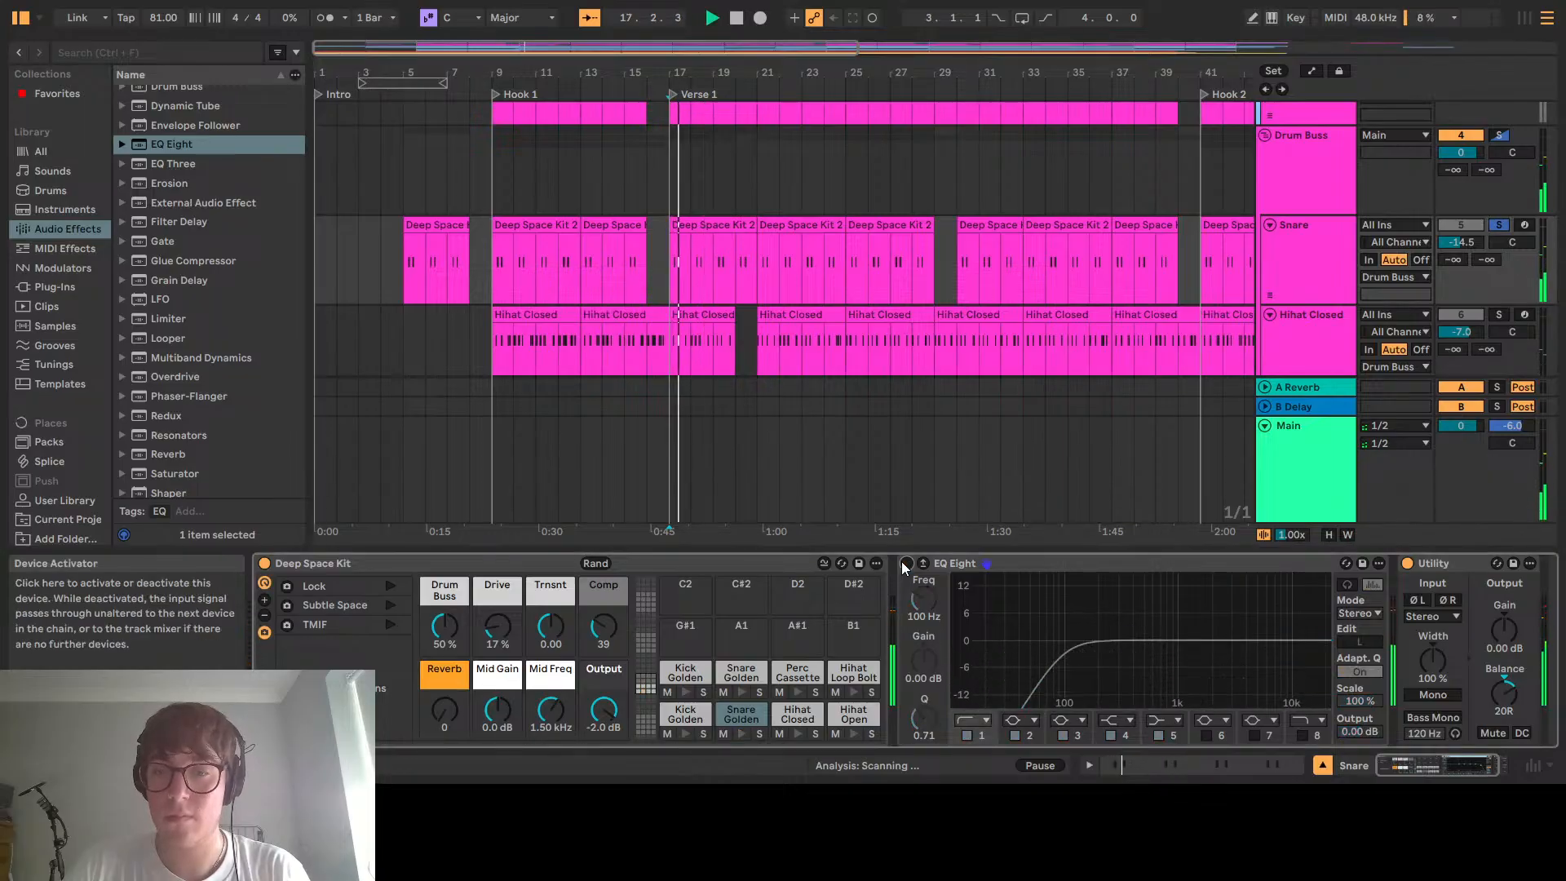
pyautogui.click(903, 564)
pyautogui.press('space')
pyautogui.press('space')
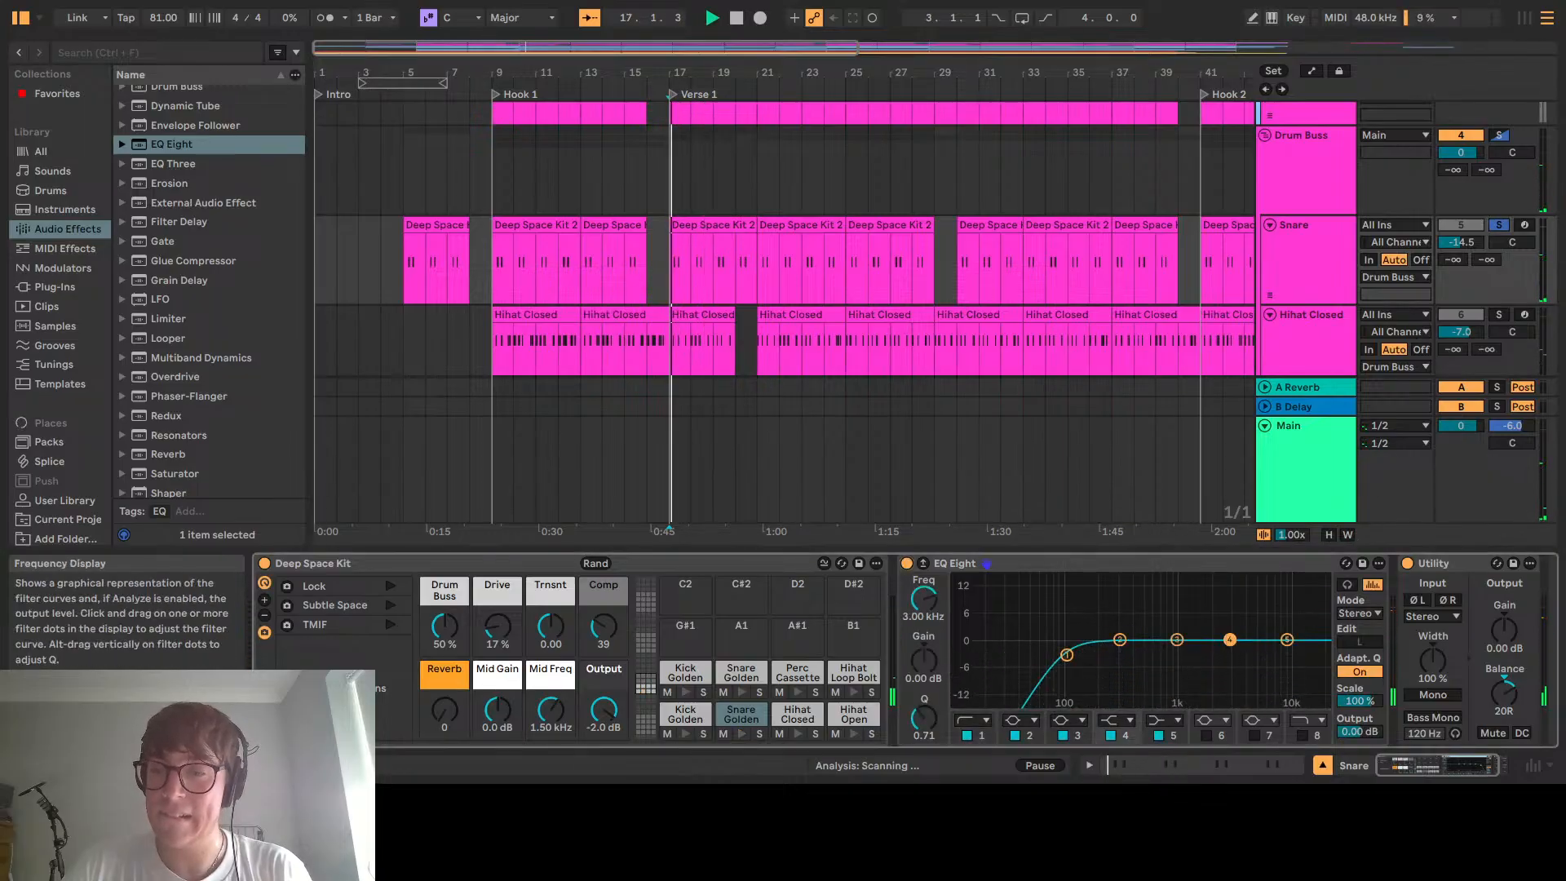
# Boost band 4 of the Snare track's EQ Eight to 2 dB and unsolo the track
pyautogui.click(1230, 639)
pyautogui.moveTo(924, 659); pyautogui.dragTo(924, 659)
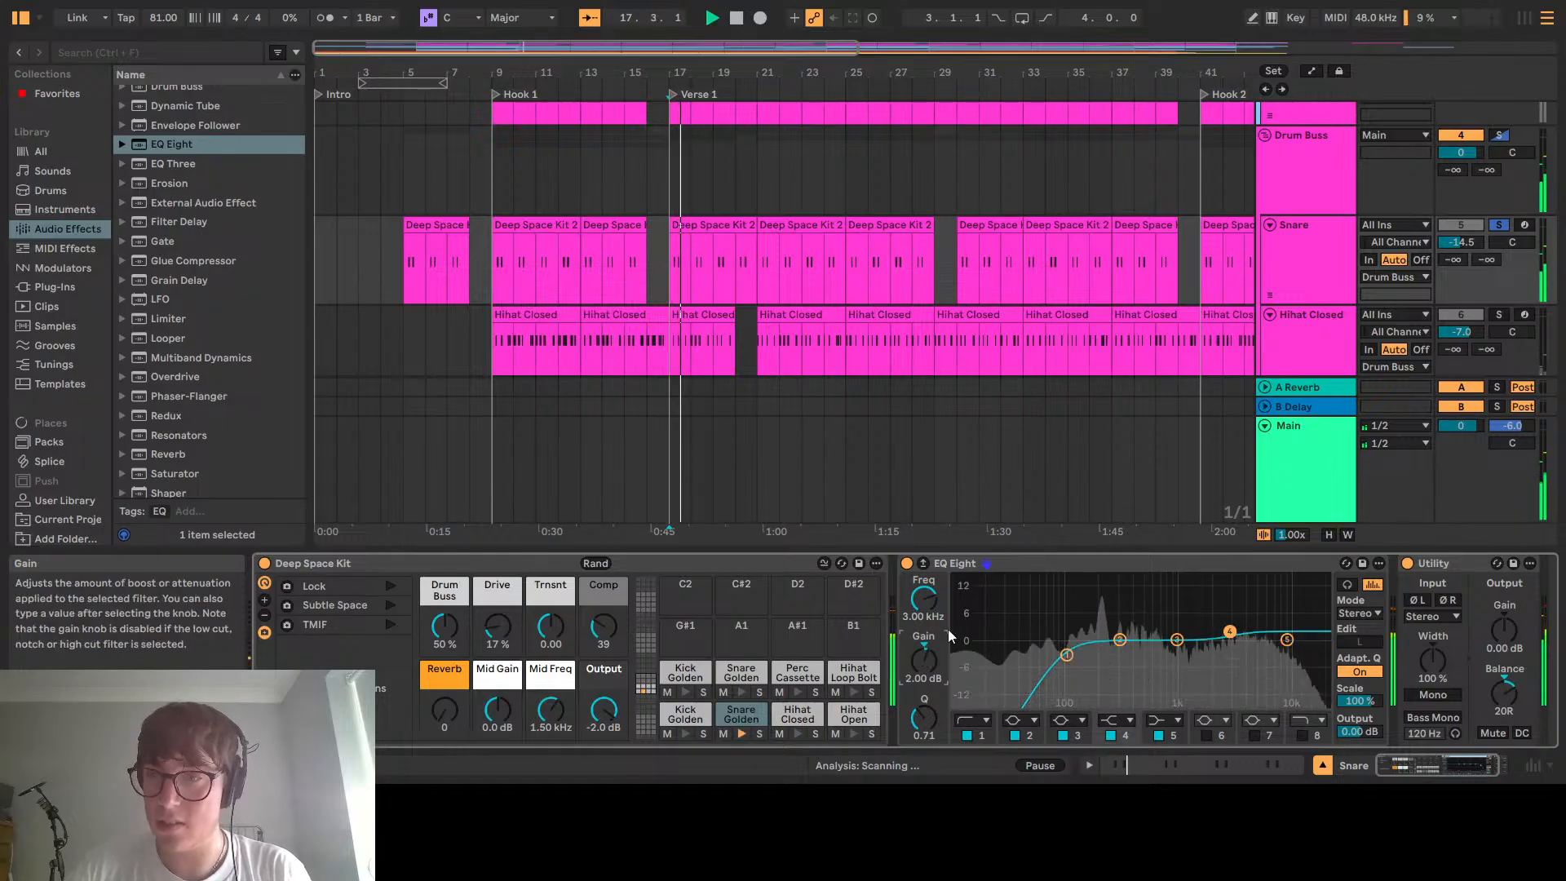
pyautogui.click(1499, 225)
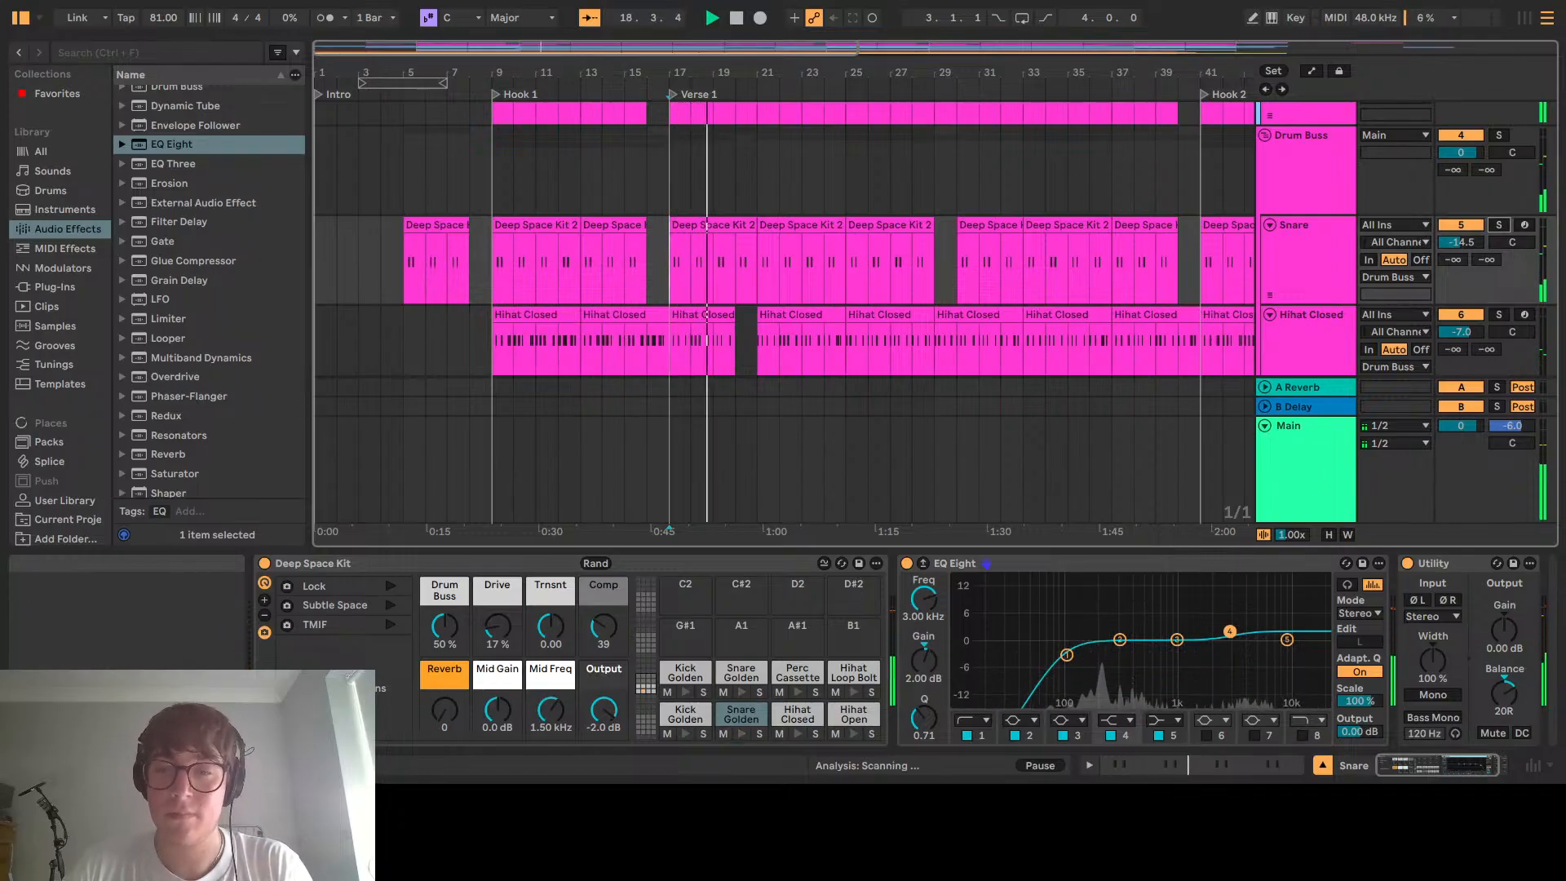
# Add an EQ Eight before the Utility device on the Hihat Closed track
pyautogui.scroll(-2, 1269, 349)
pyautogui.click(1301, 286)
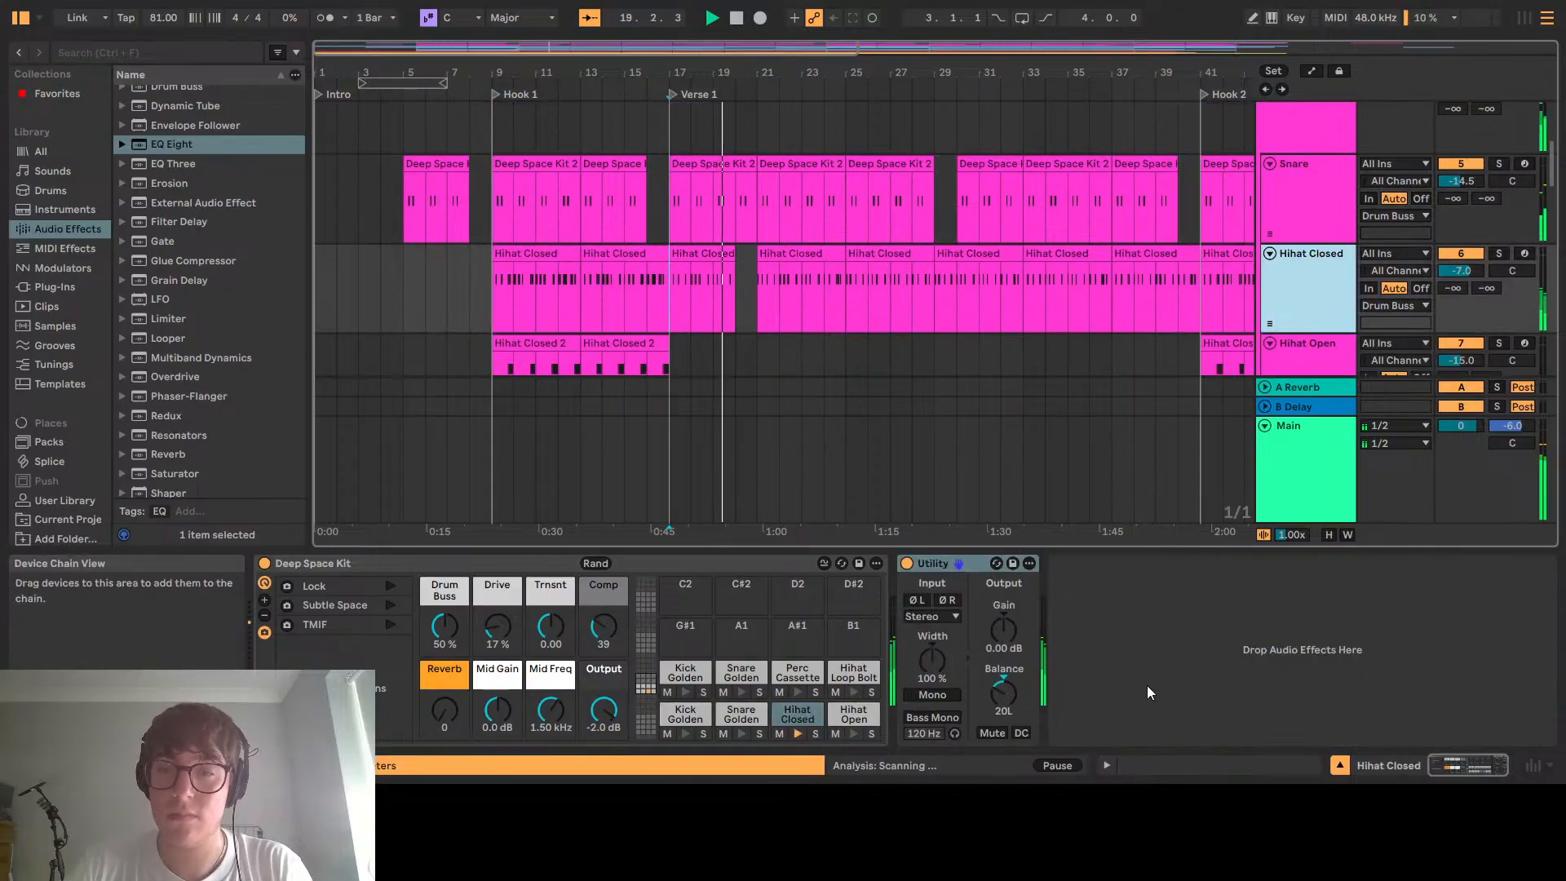
pyautogui.click(184, 146)
pyautogui.moveTo(184, 157); pyautogui.dragTo(954, 625)
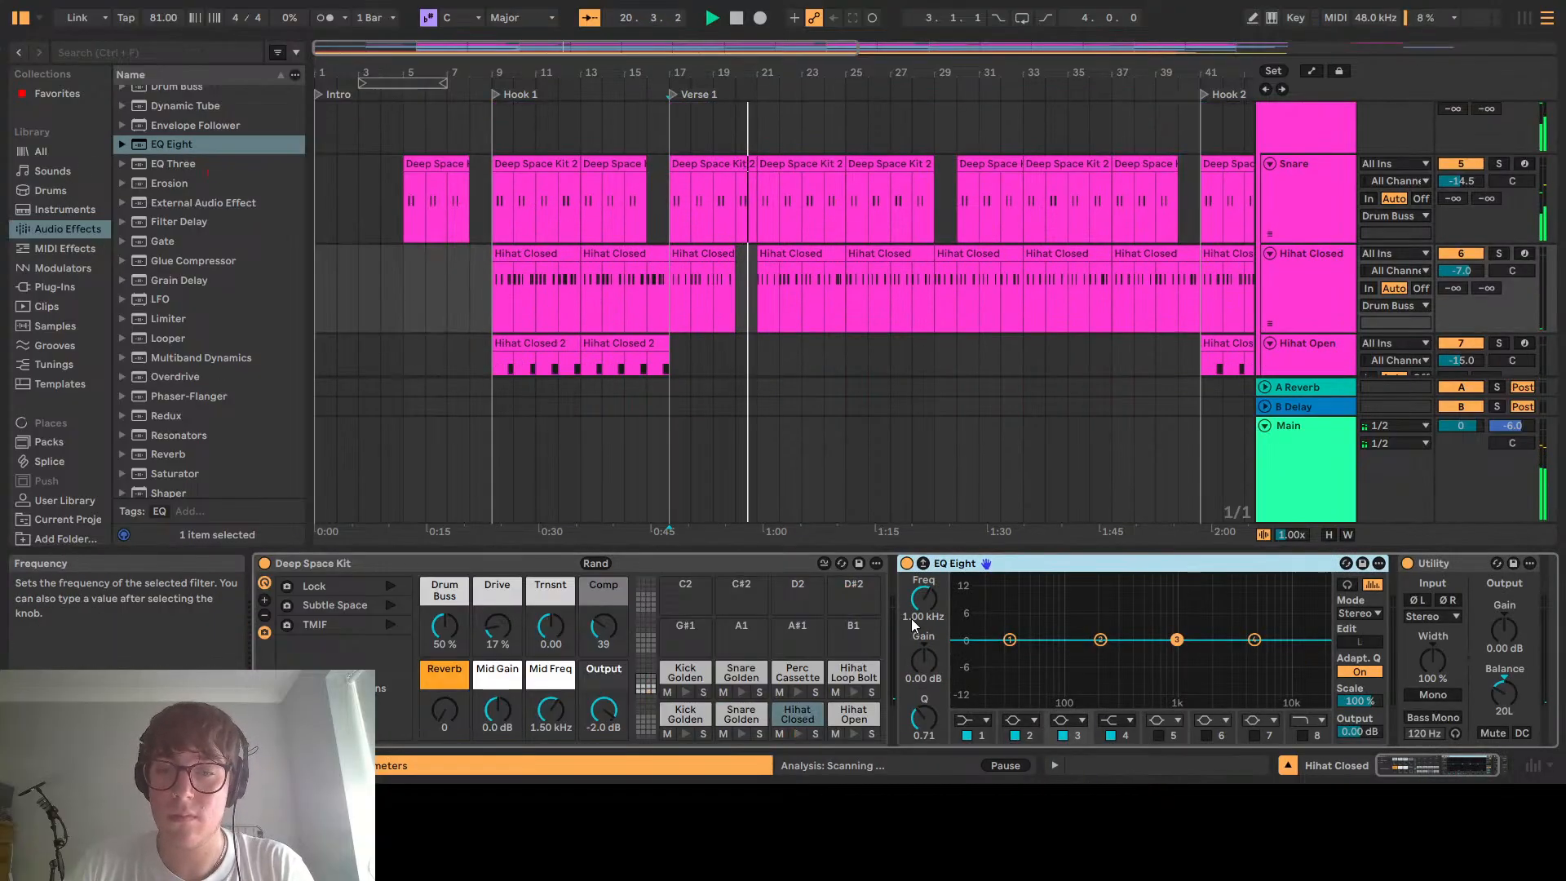
# In the Hihat Closed track's EQ Eight, set band 1 to 100 Hz and band 2 to 300 Hz
pyautogui.click(1009, 642)
pyautogui.click(918, 599)
pyautogui.write('100')
pyautogui.press('Return')
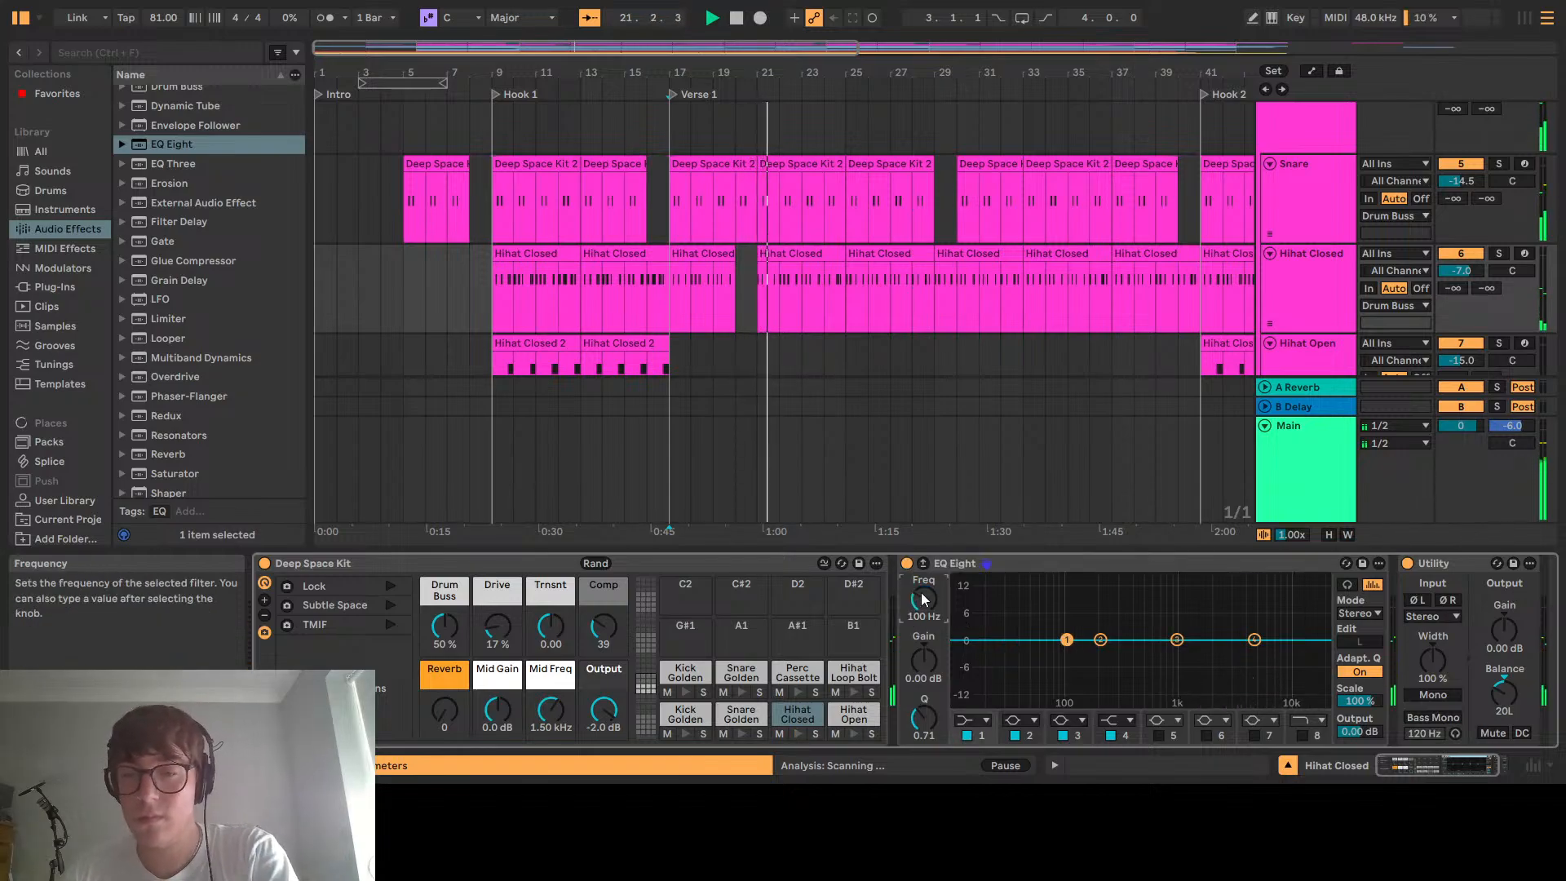
pyautogui.click(921, 604)
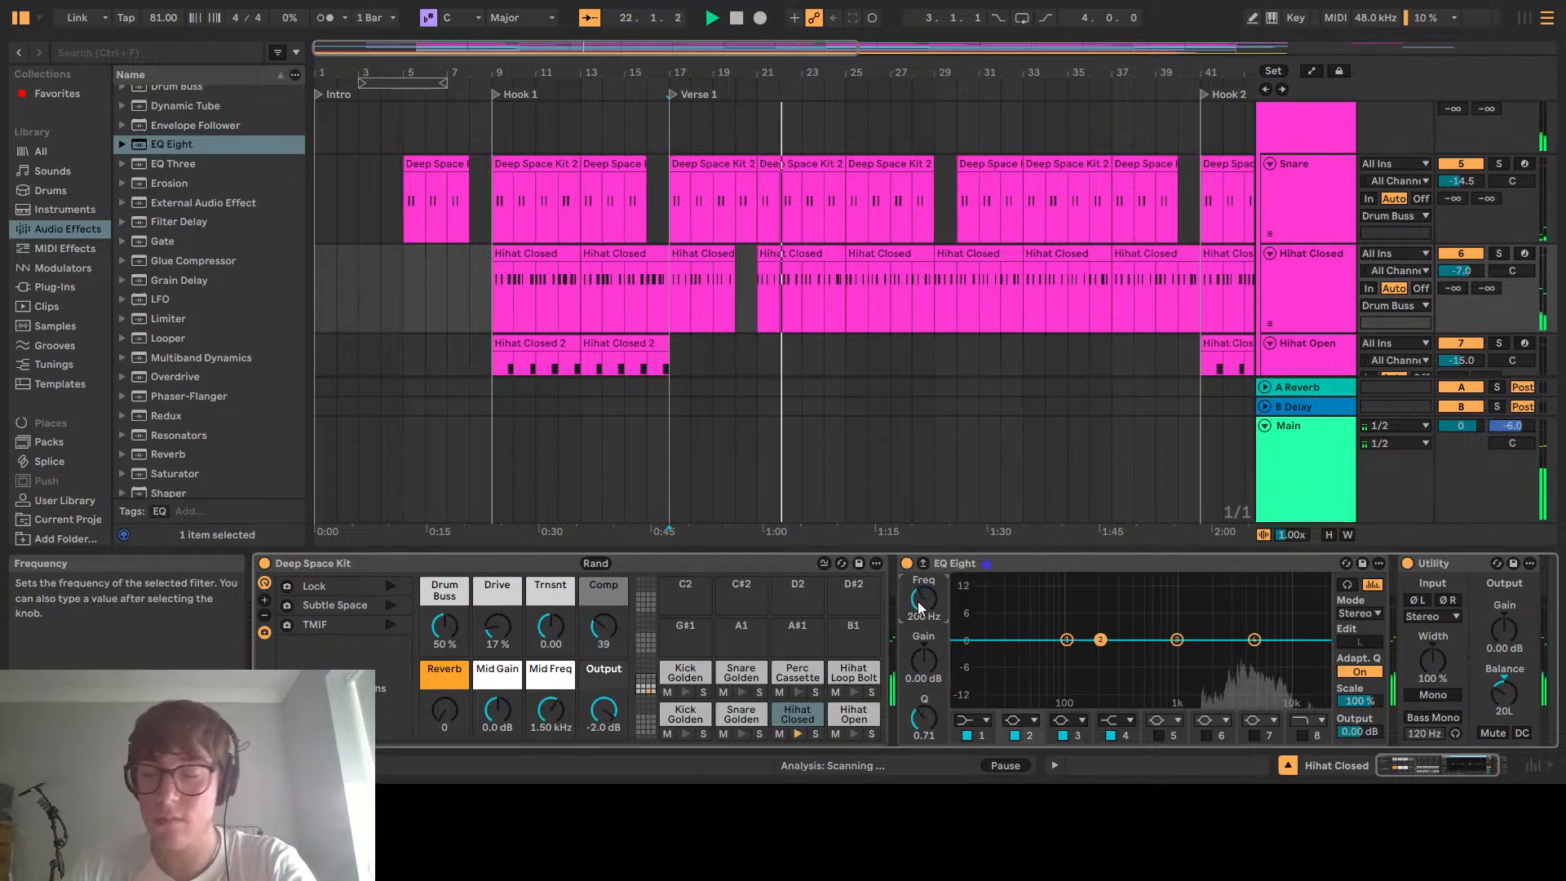
pyautogui.write('300')
pyautogui.press('Return')
# Set band 4 of the Hihat Closed track's EQ Eight to 3 kHz
pyautogui.click(1177, 640)
pyautogui.click(1255, 640)
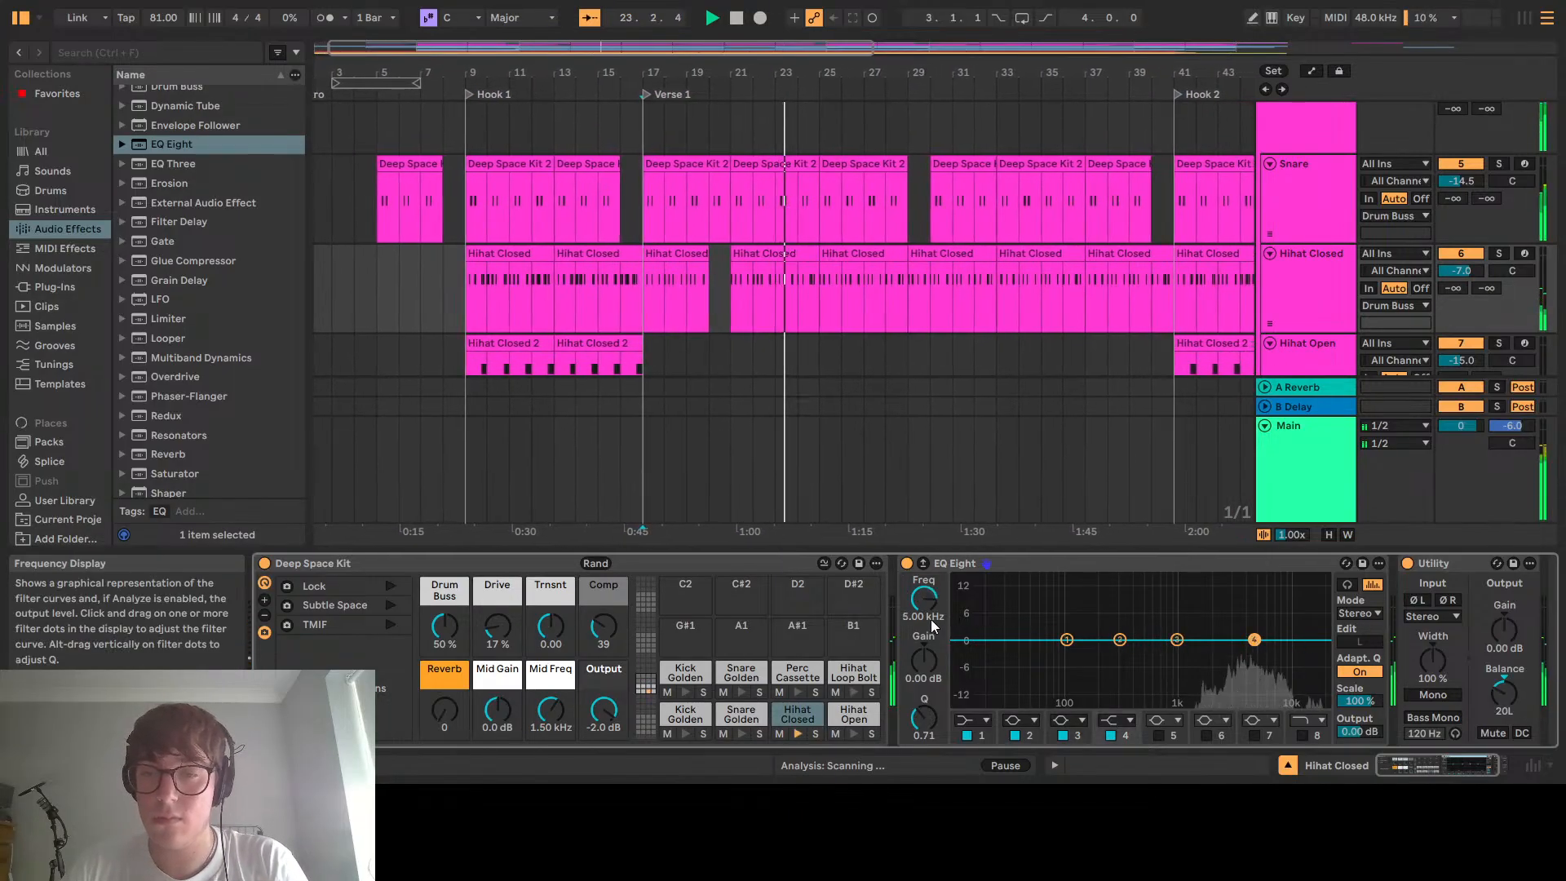
pyautogui.click(923, 606)
pyautogui.write('300')
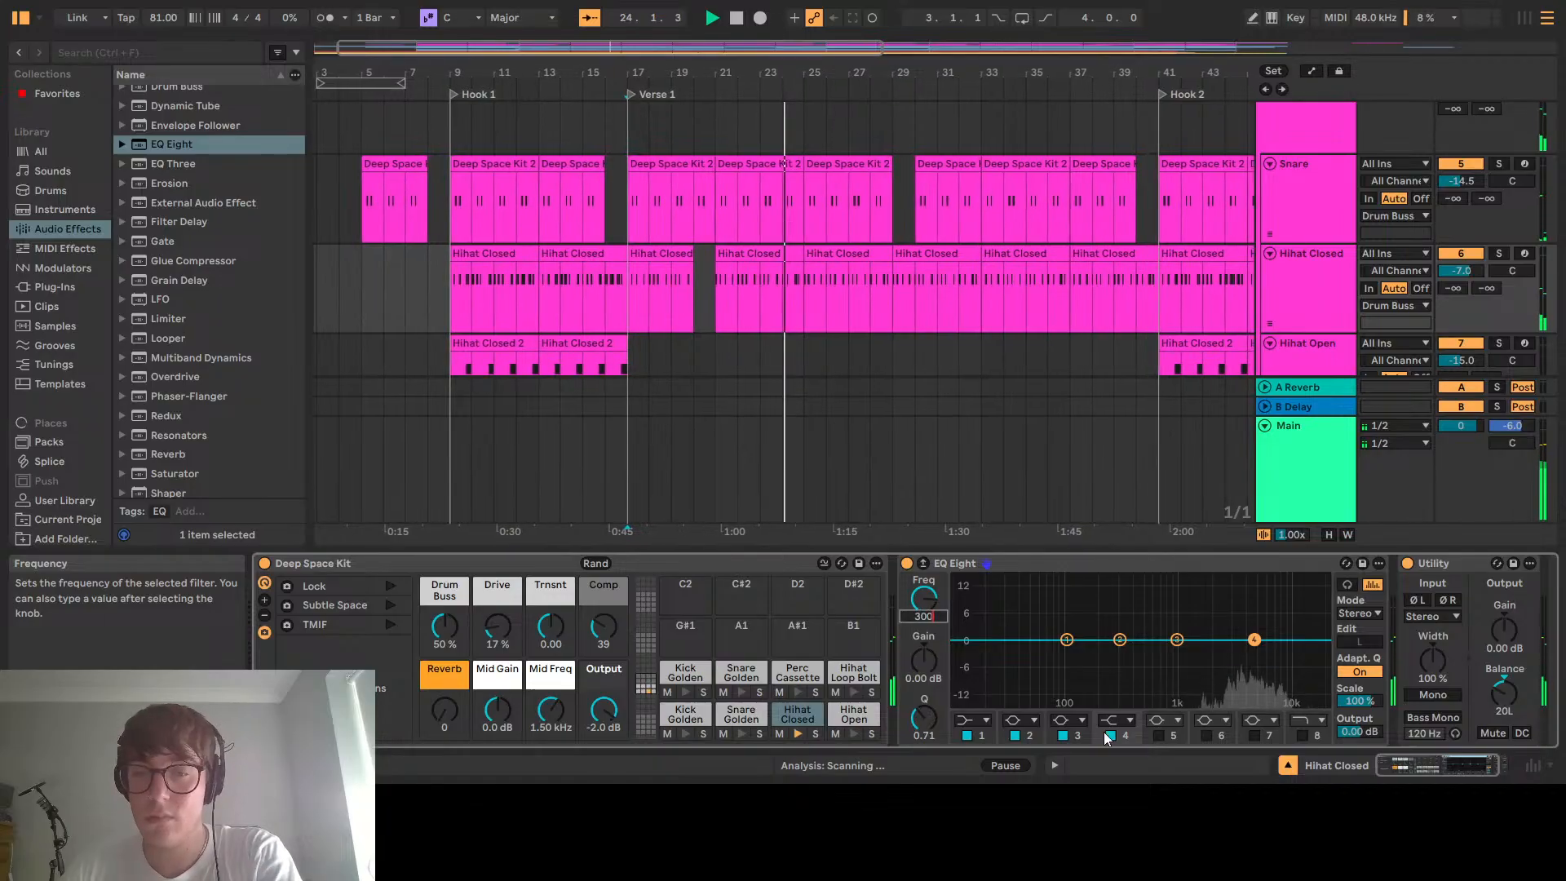
pyautogui.write('0')
pyautogui.press('Return')
# Enable band 5 of the Hihat Closed track's EQ Eight and set its frequency to 10 kHz
pyautogui.click(1156, 734)
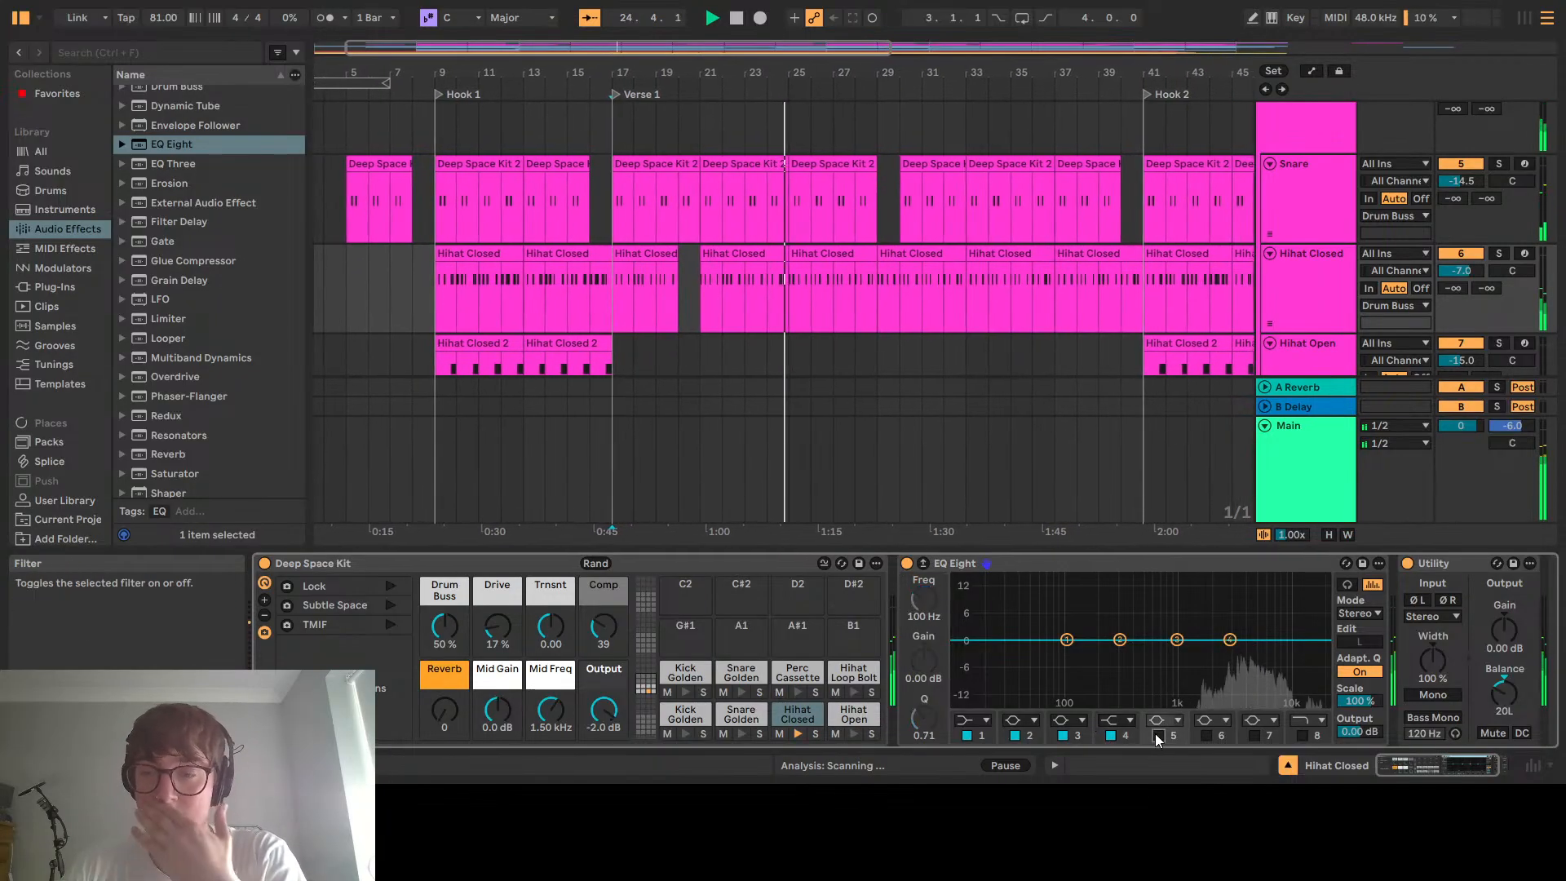
pyautogui.write('10000')
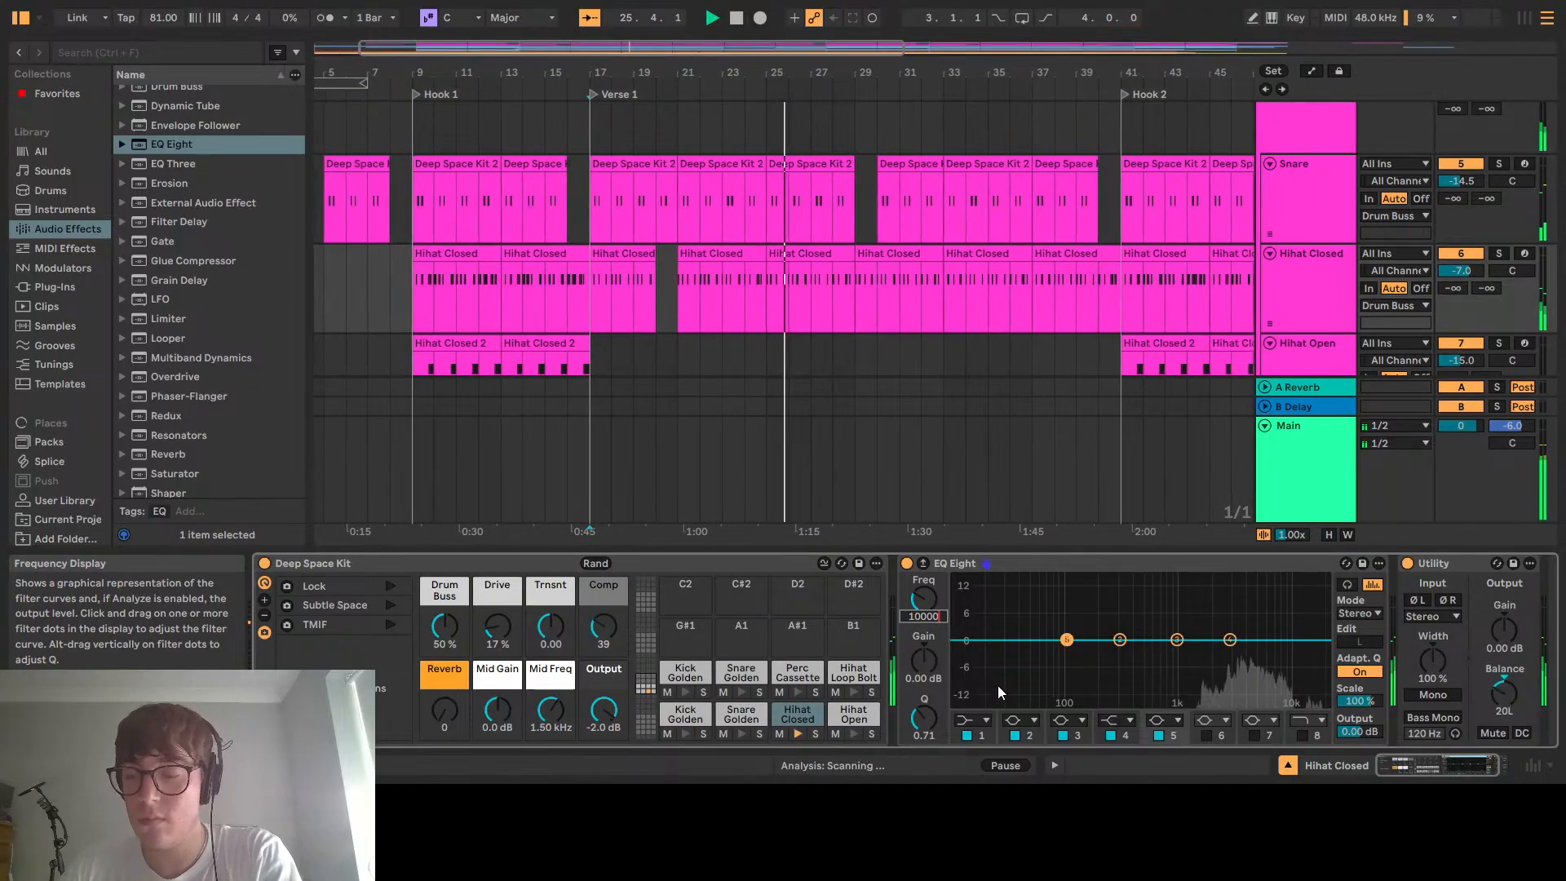
pyautogui.press('Return')
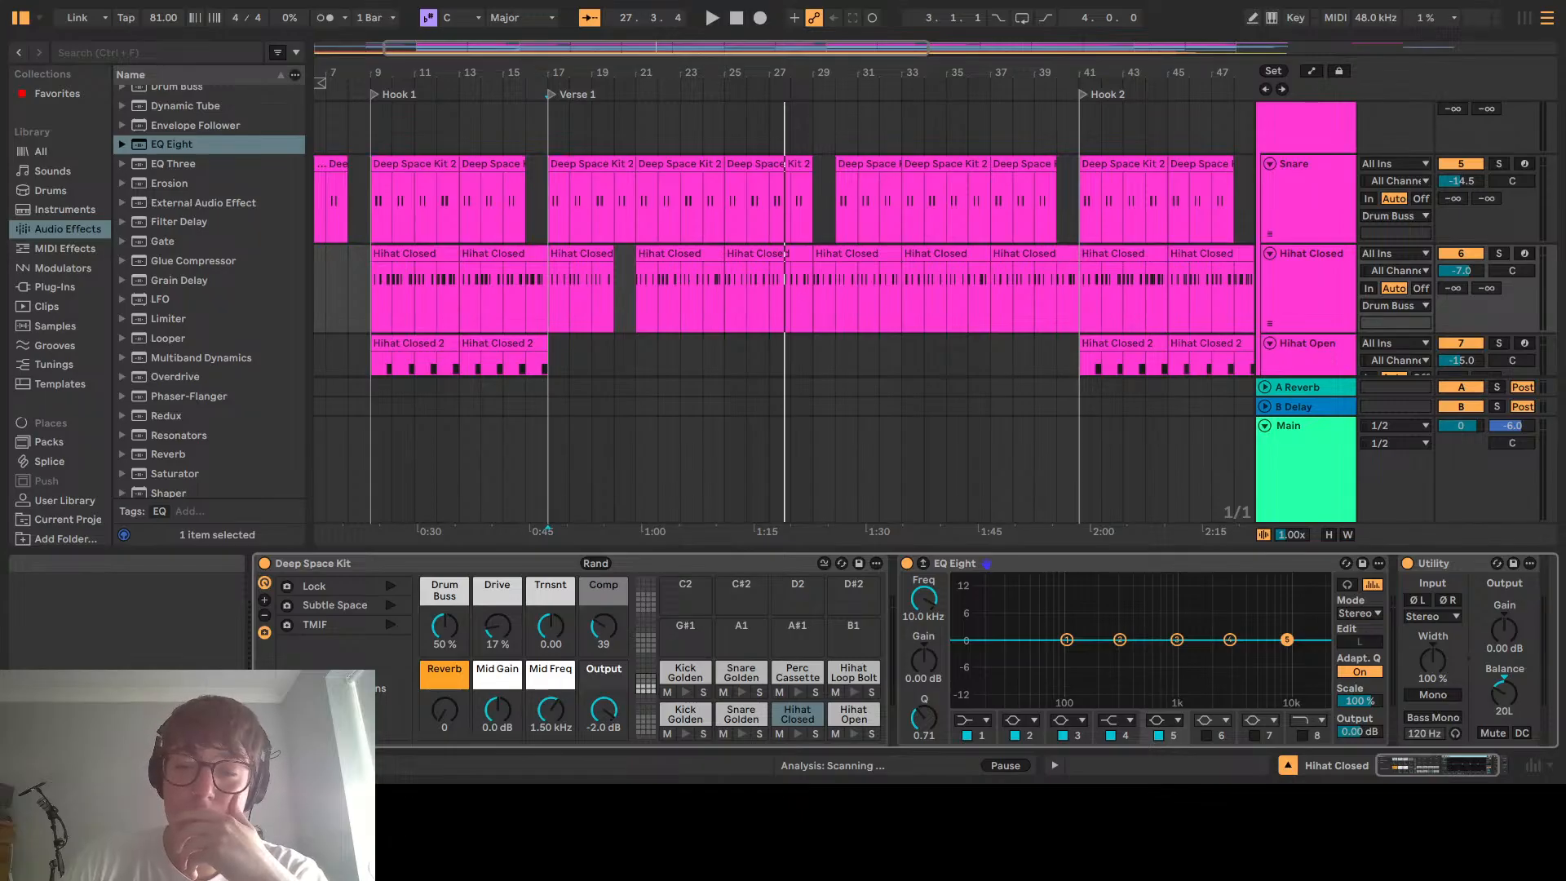
# Play the soloed Hihat Closed track from Hook 1 and turn its EQ Eight band 1 into a low cut at 1.5 kHz
pyautogui.press('space')
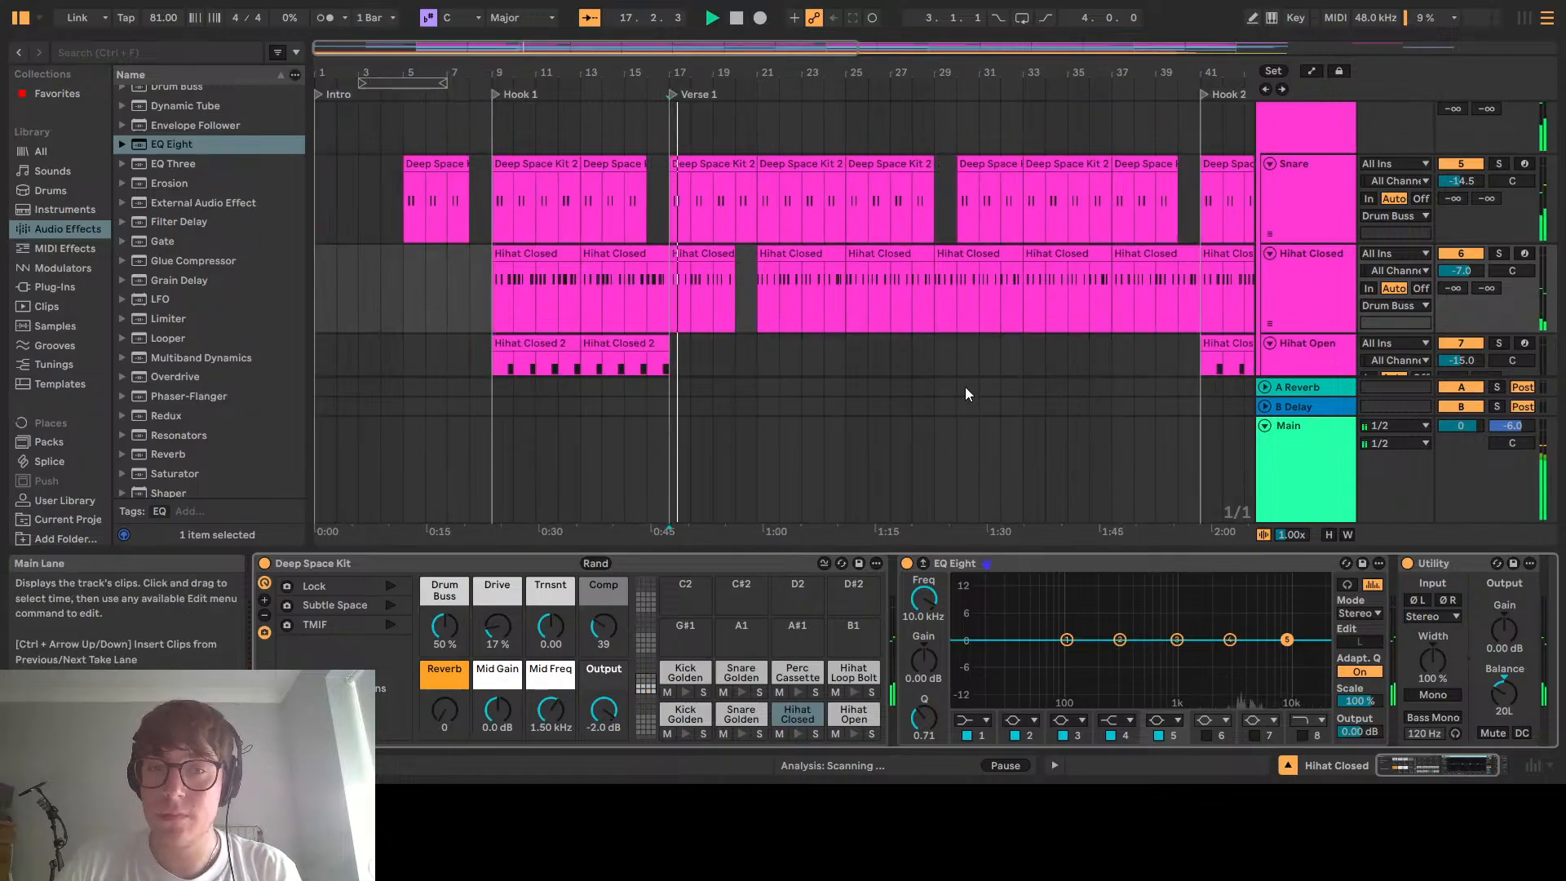
pyautogui.press('space')
pyautogui.click(502, 297)
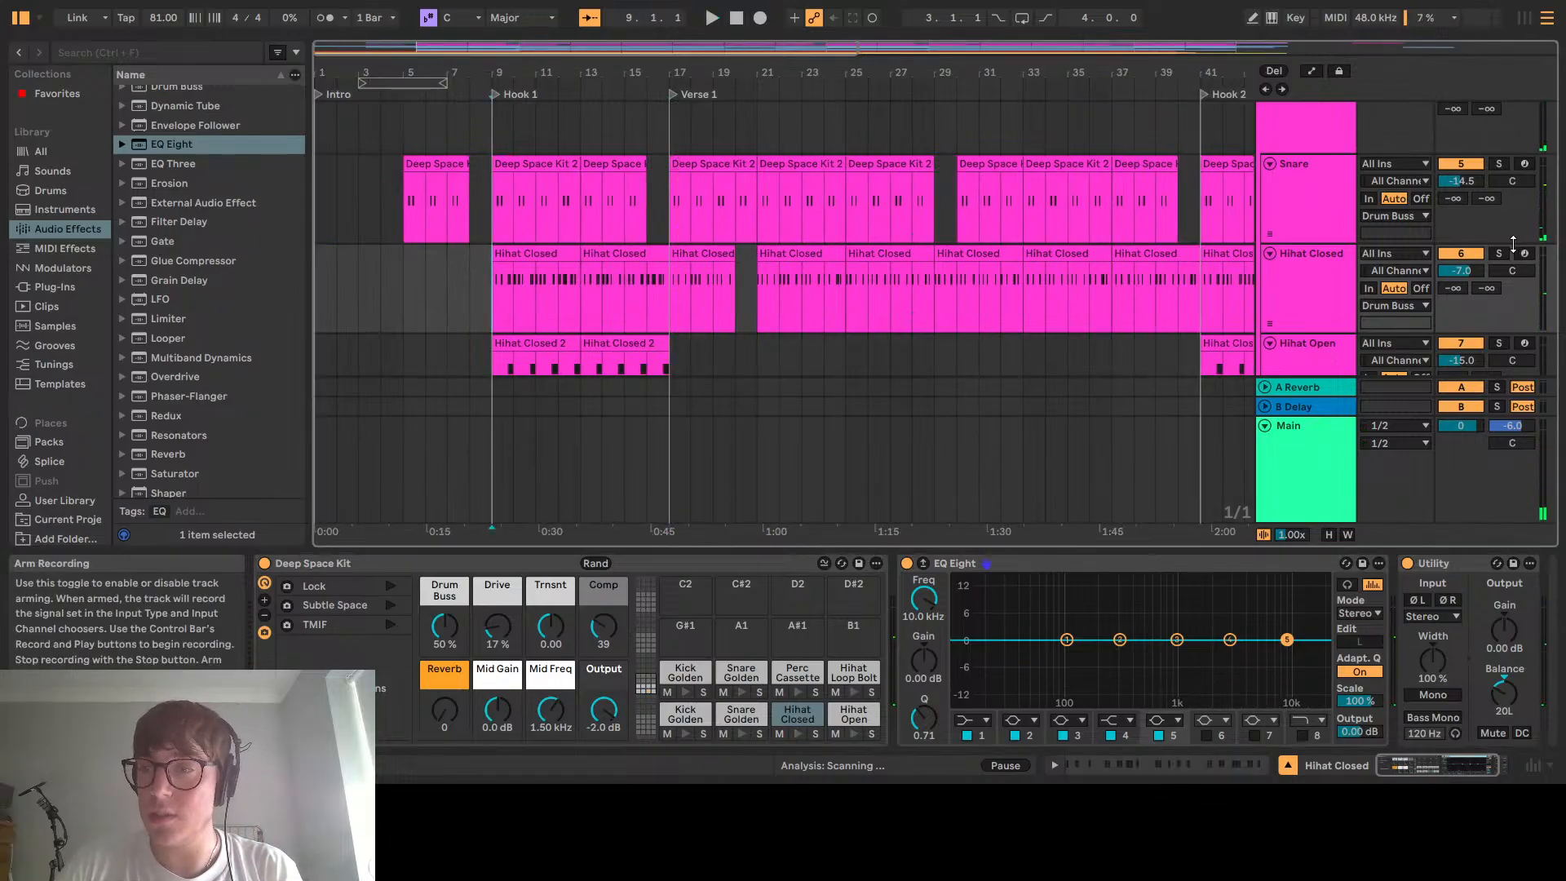
pyautogui.press('space')
pyautogui.click(1066, 639)
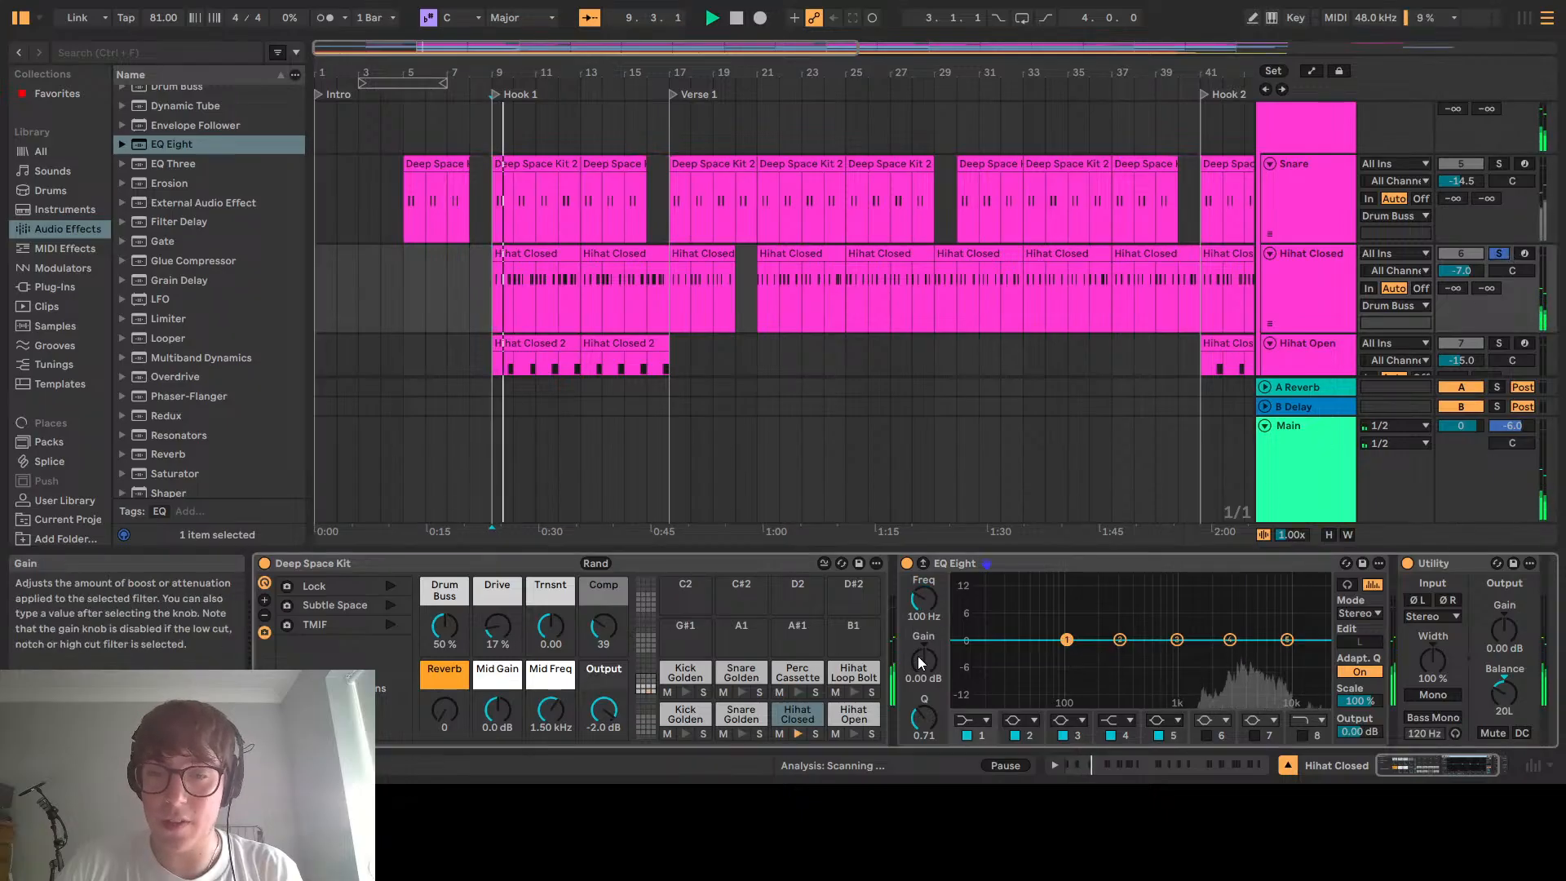
pyautogui.click(971, 721)
pyautogui.click(966, 615)
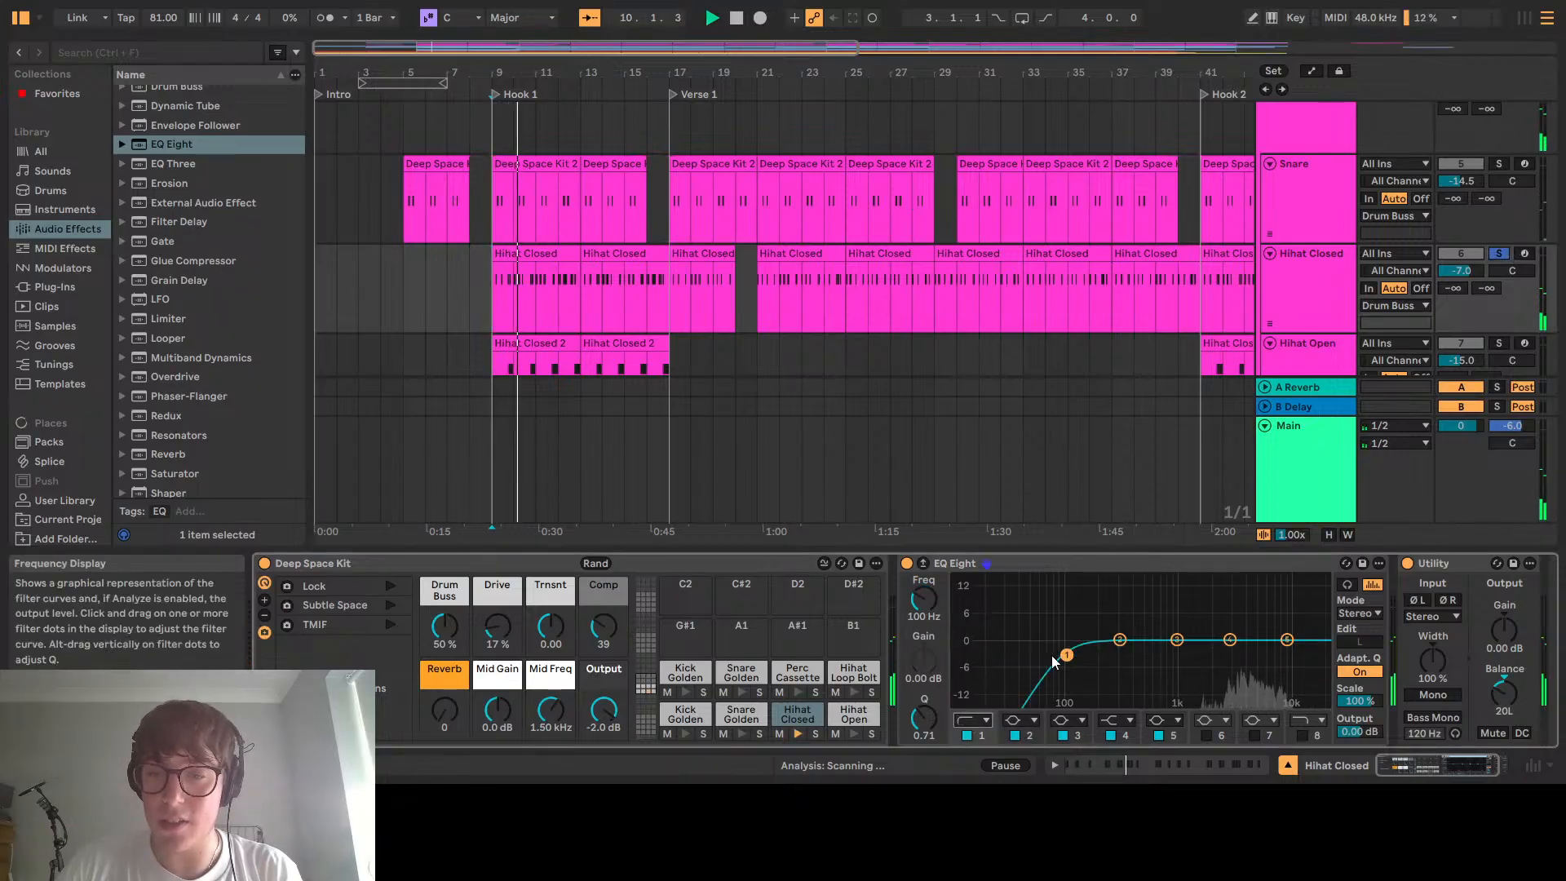
pyautogui.moveTo(1065, 656); pyautogui.dragTo(1183, 654)
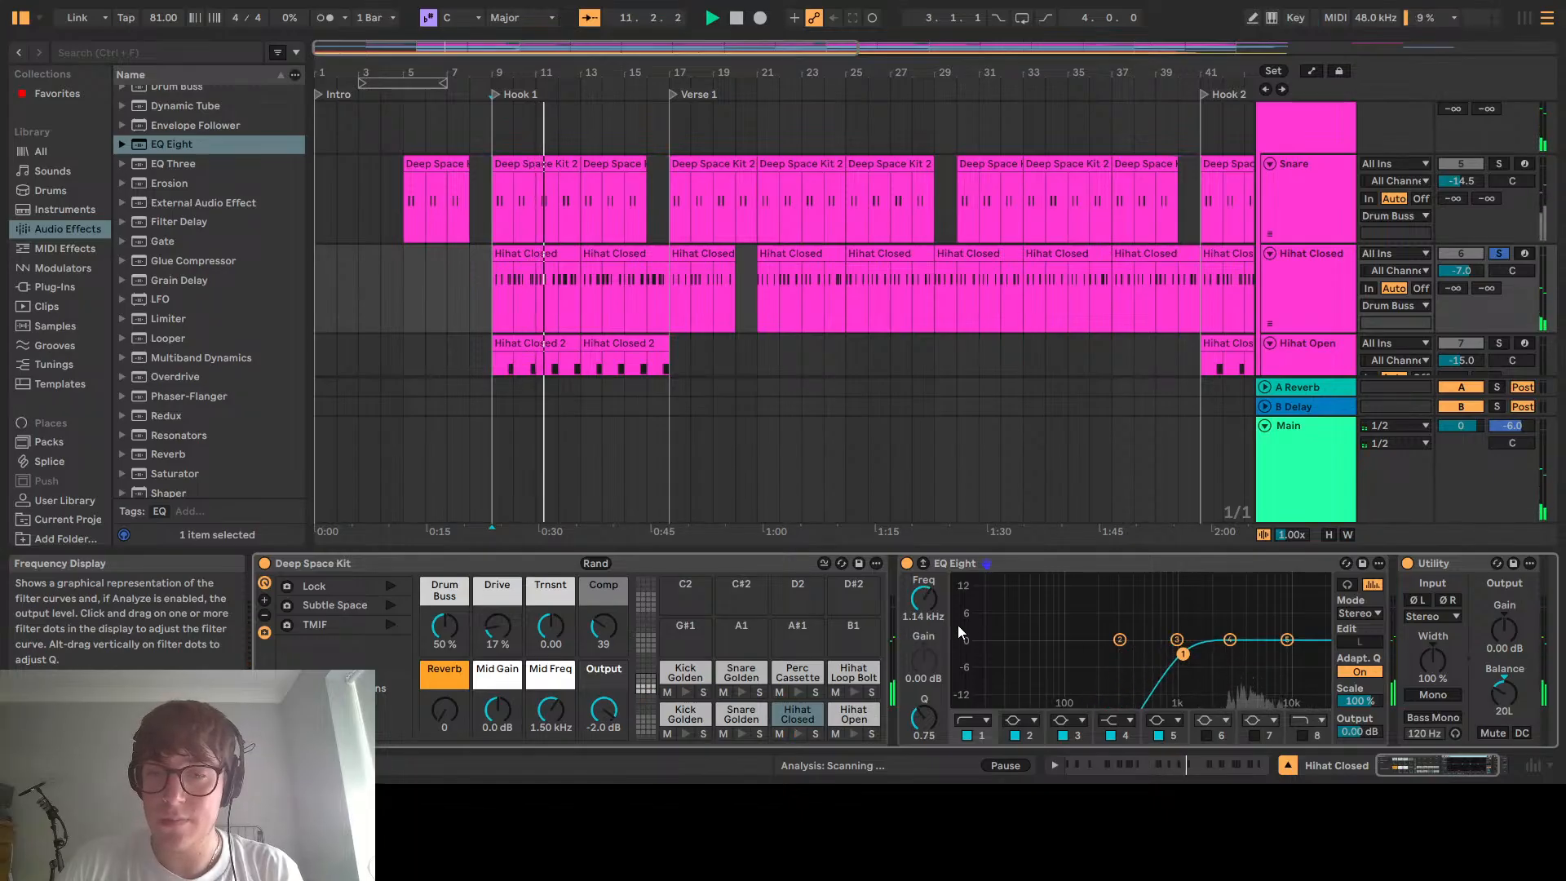
pyautogui.click(925, 600)
pyautogui.write('1500')
pyautogui.press('Return')
# Boost band 5 of the Hihat Closed track's EQ Eight to 2 dB, comparing it briefly with the gain reset
pyautogui.click(1286, 641)
pyautogui.click(920, 677)
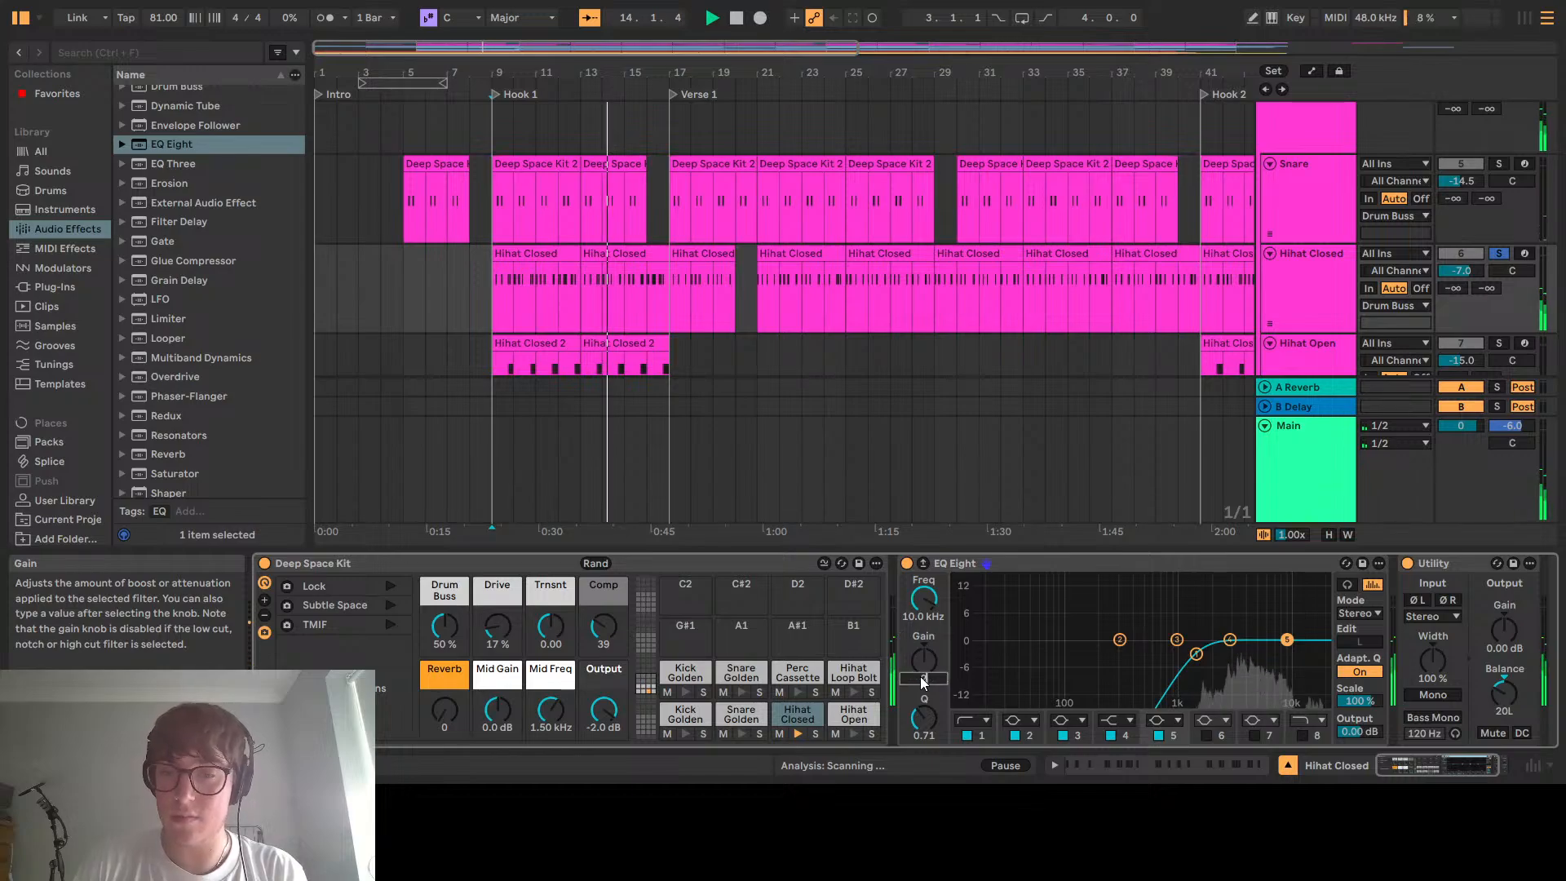
pyautogui.write('2')
pyautogui.press('Return')
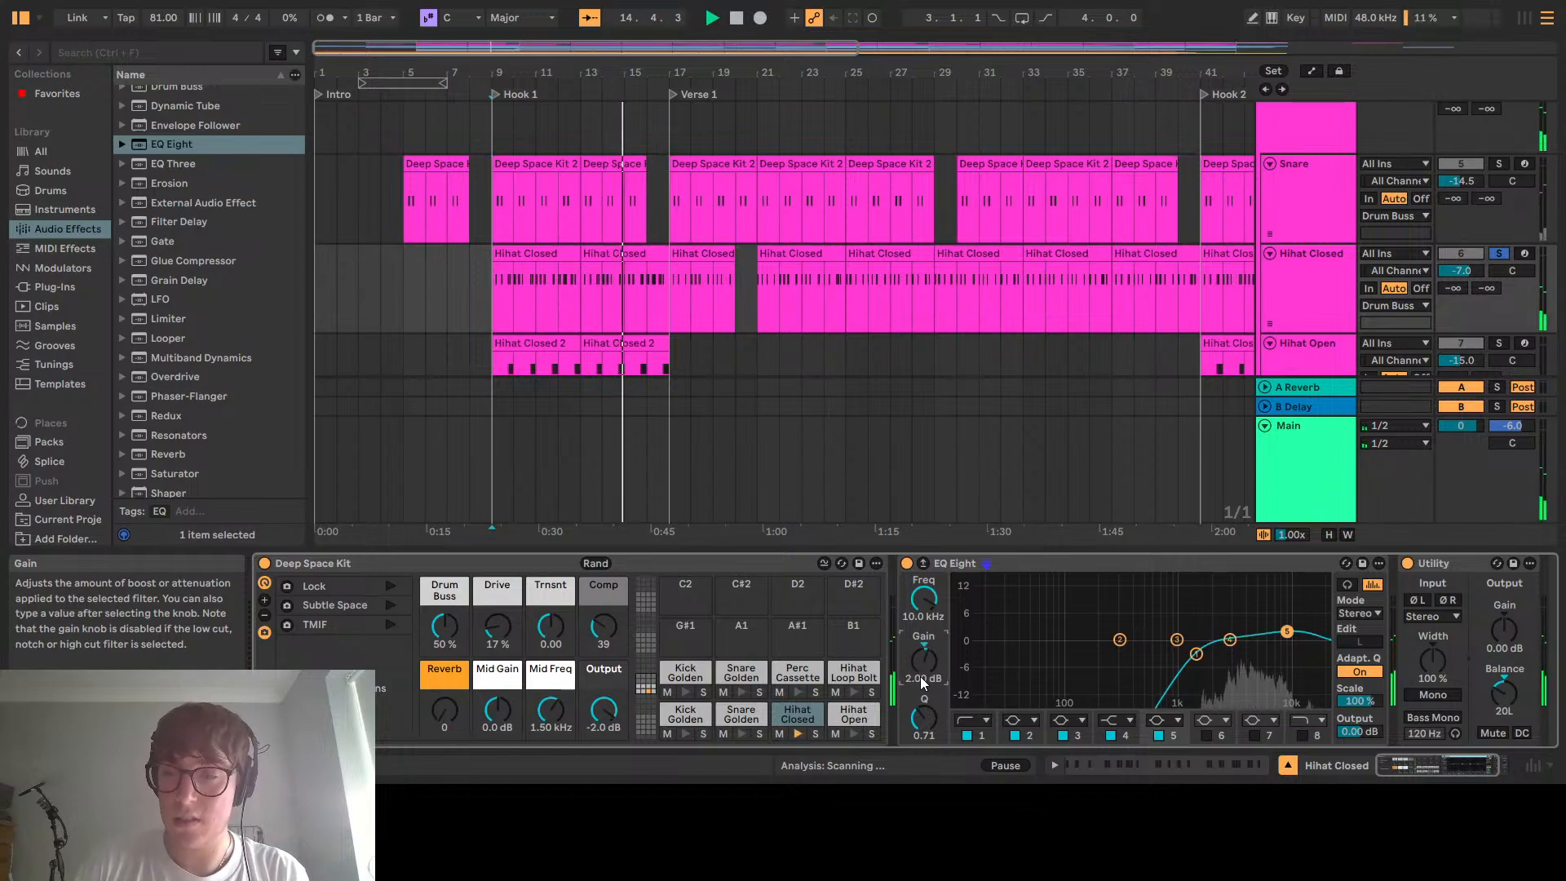
pyautogui.press('Delete')
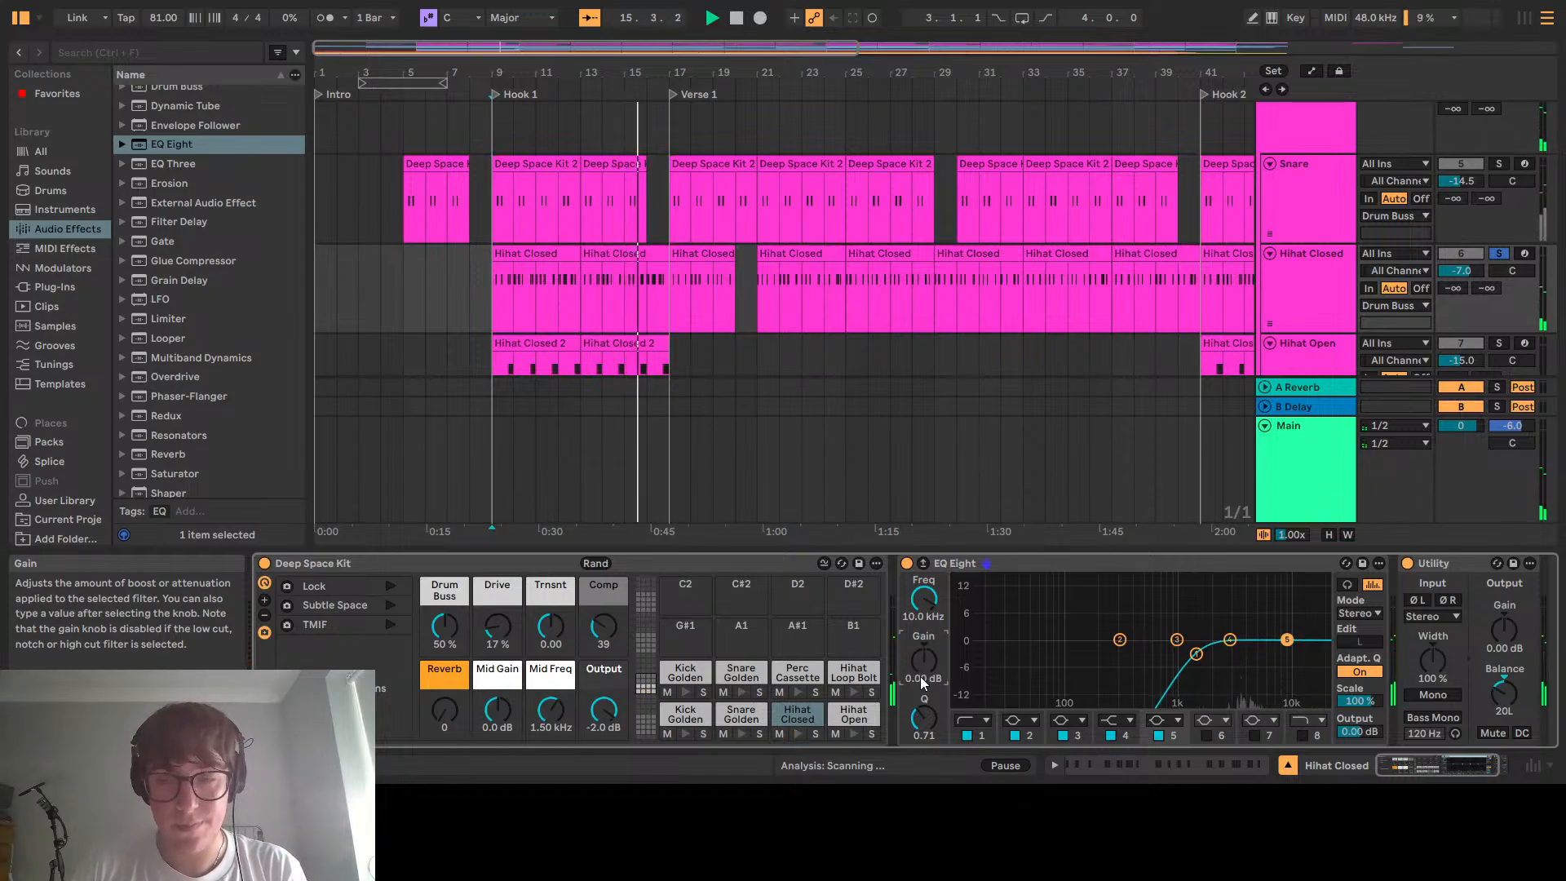
pyautogui.hotkey('ctrl', 'z')
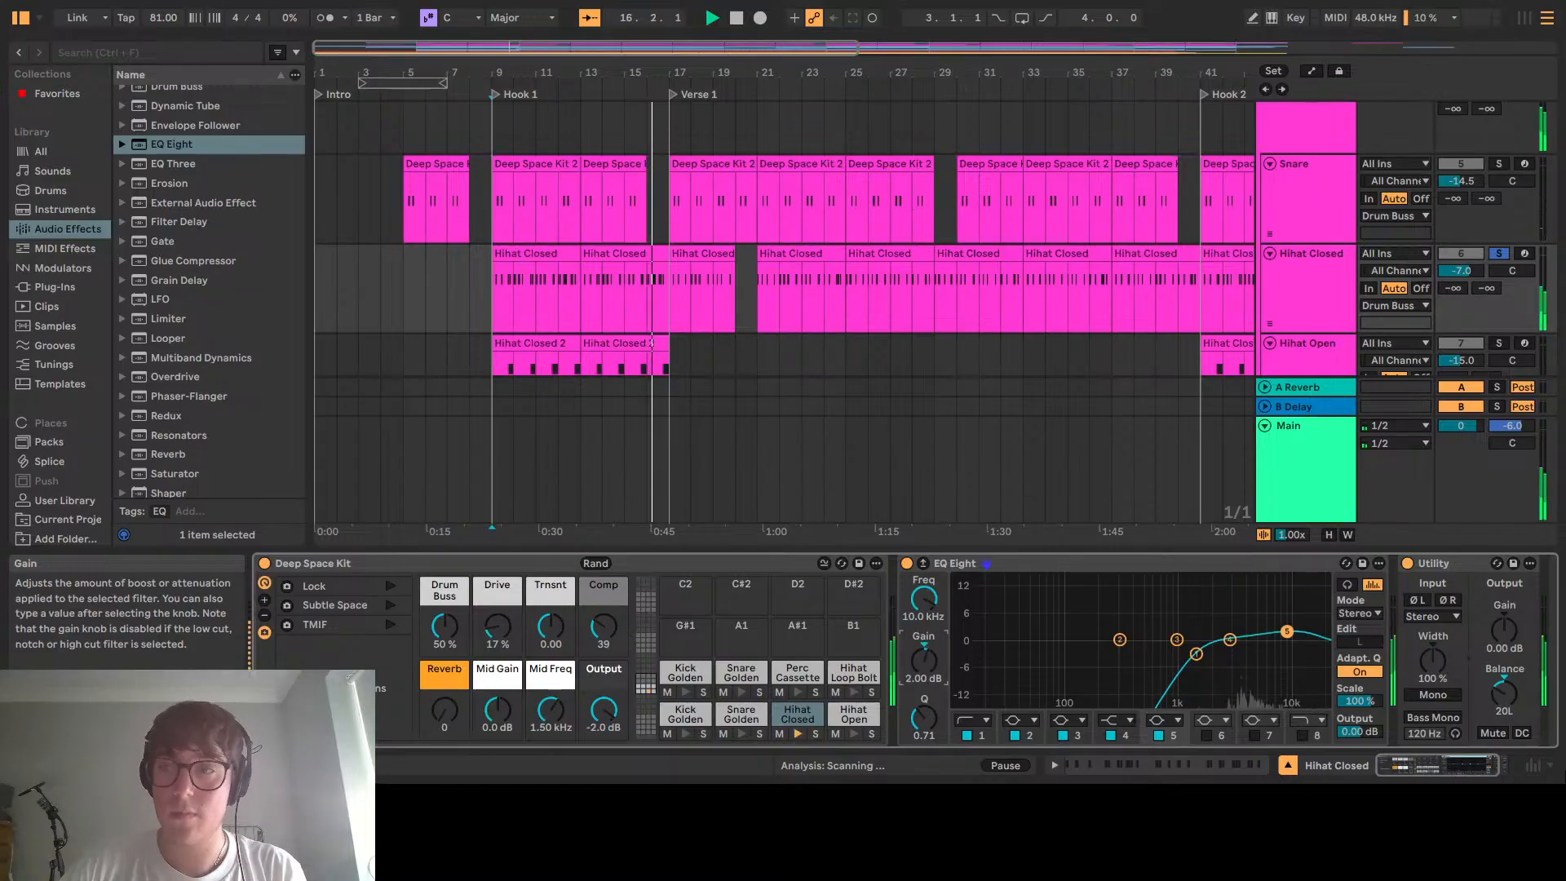
# Unsolo the Hihat Closed track and listen to the full mix from Hook 1
pyautogui.click(1499, 253)
pyautogui.press('space')
pyautogui.press('space')
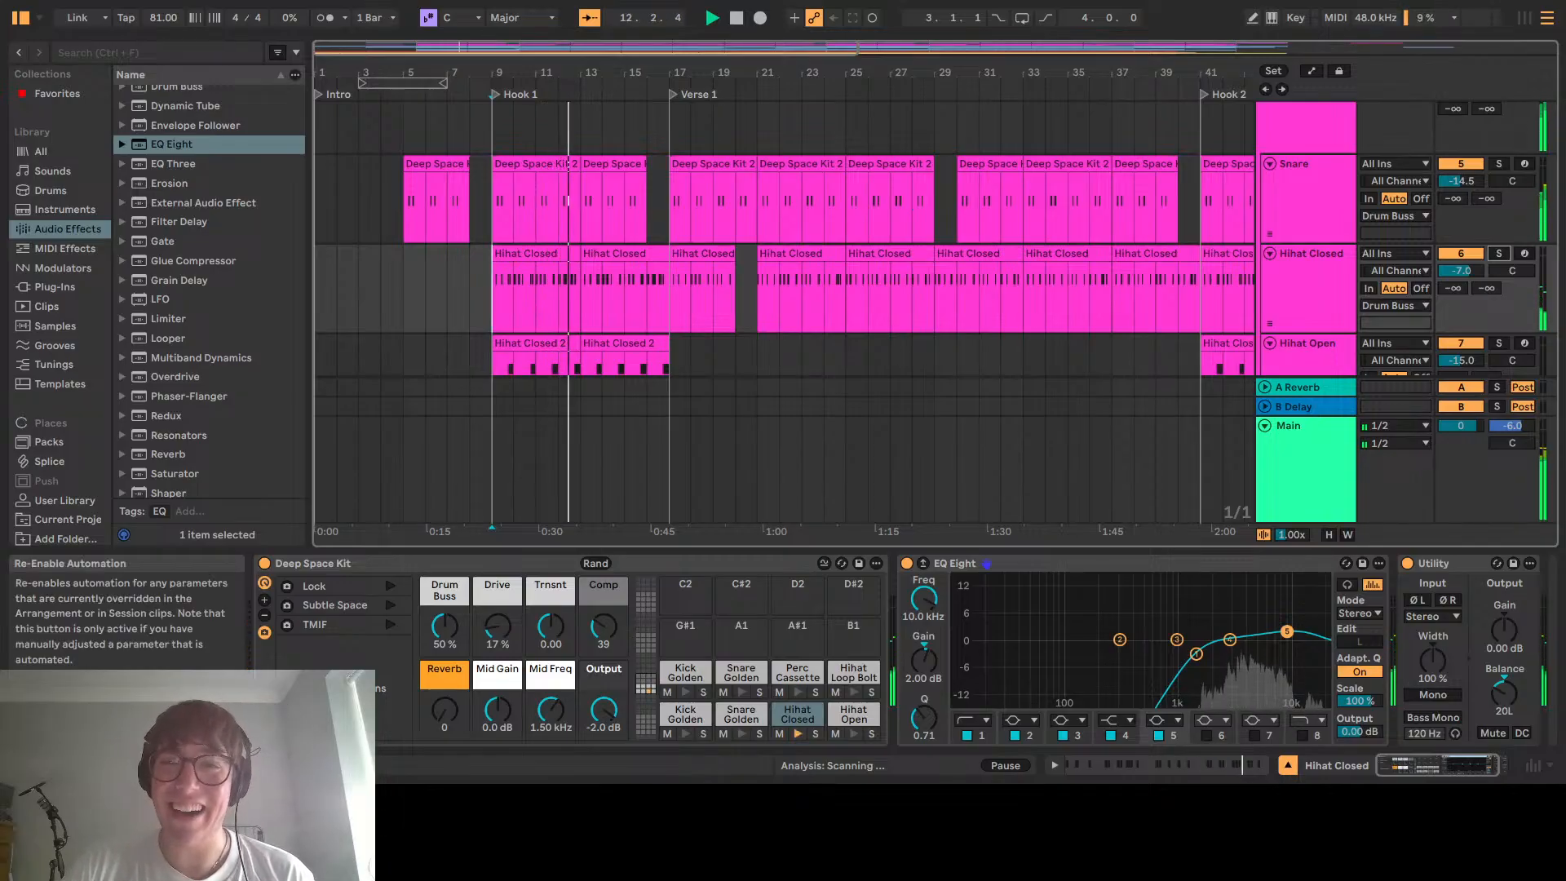
pyautogui.click(738, 23)
pyautogui.click(738, 23)
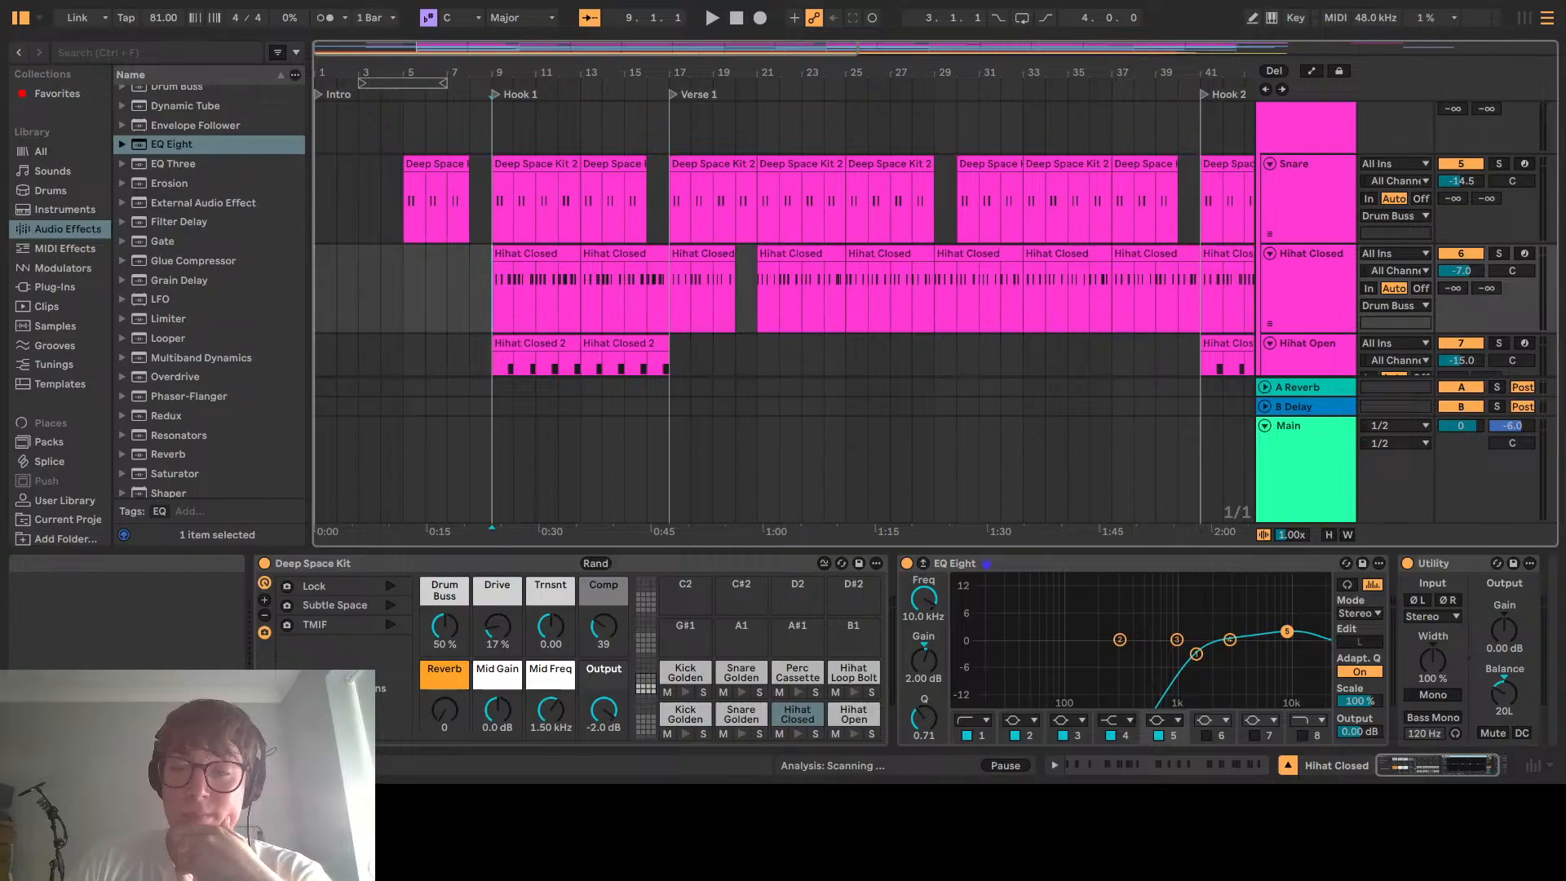
# Copy the Hihat Closed track's EQ Eight to the Hihat Open track and place it before the Utility device
pyautogui.press('space')
pyautogui.scroll(-2, 1309, 307)
pyautogui.click(1308, 308)
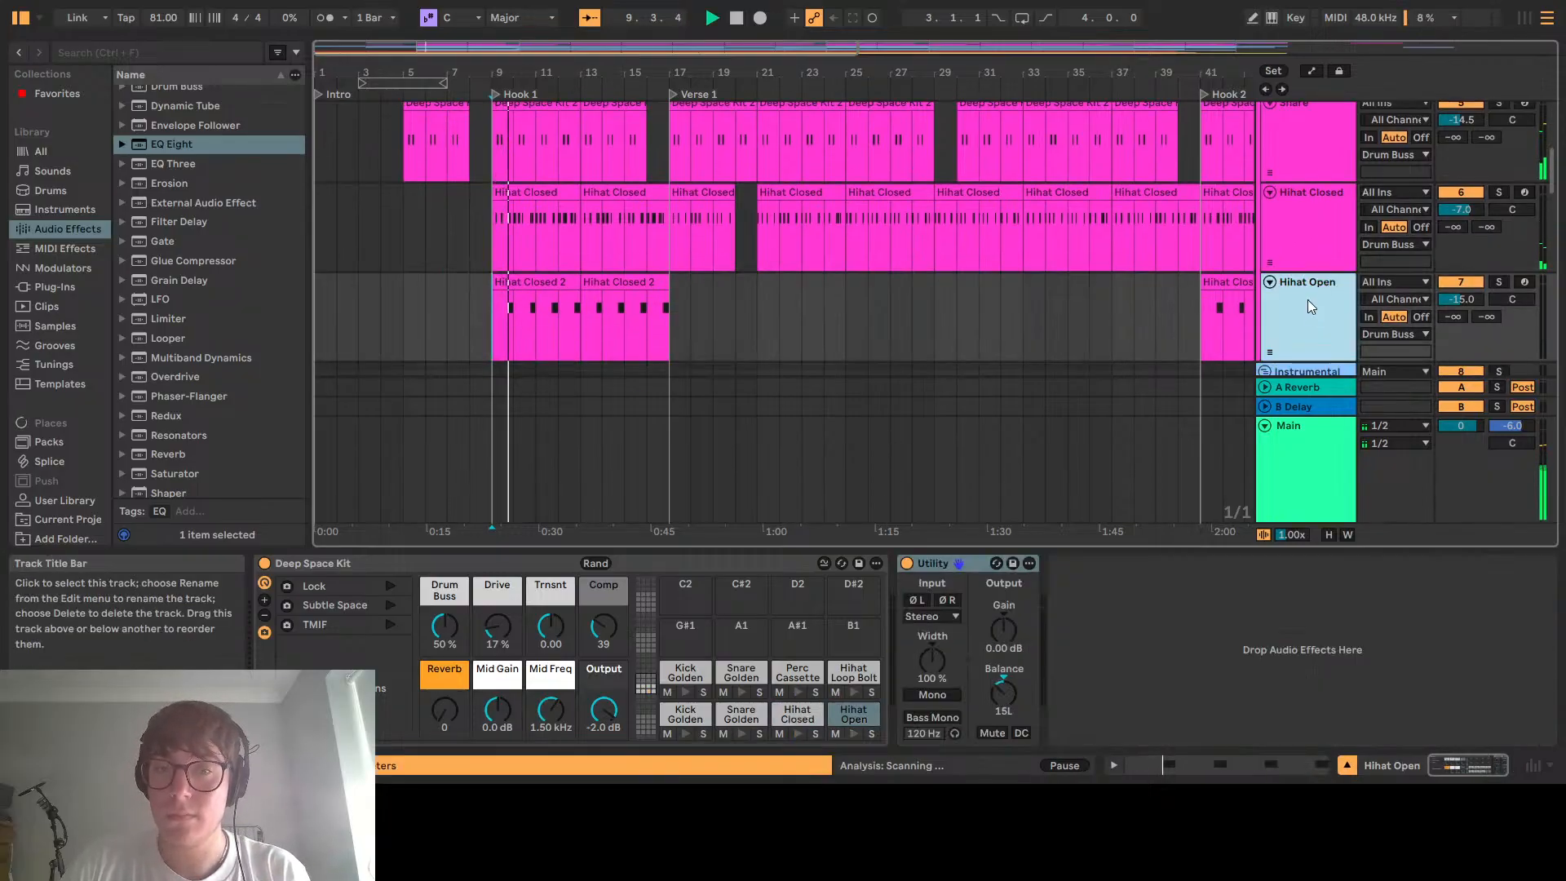
pyautogui.click(1294, 235)
pyautogui.click(1212, 565)
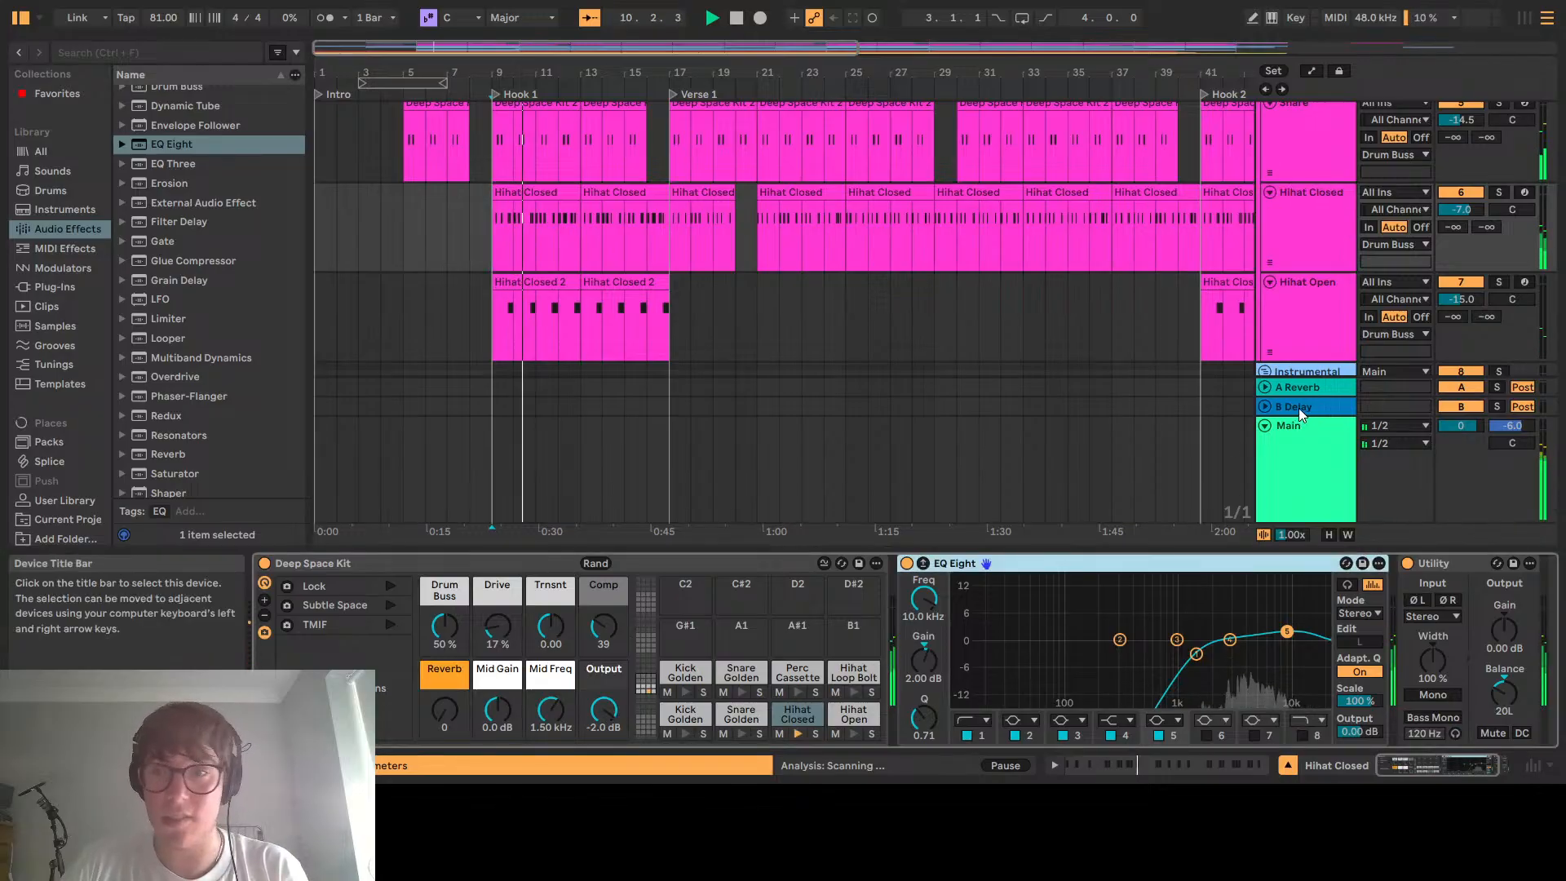
pyautogui.click(1300, 326)
pyautogui.click(1158, 685)
pyautogui.hotkey('ctrl', 'v')
pyautogui.moveTo(1167, 561); pyautogui.dragTo(905, 575)
pyautogui.click(1297, 318)
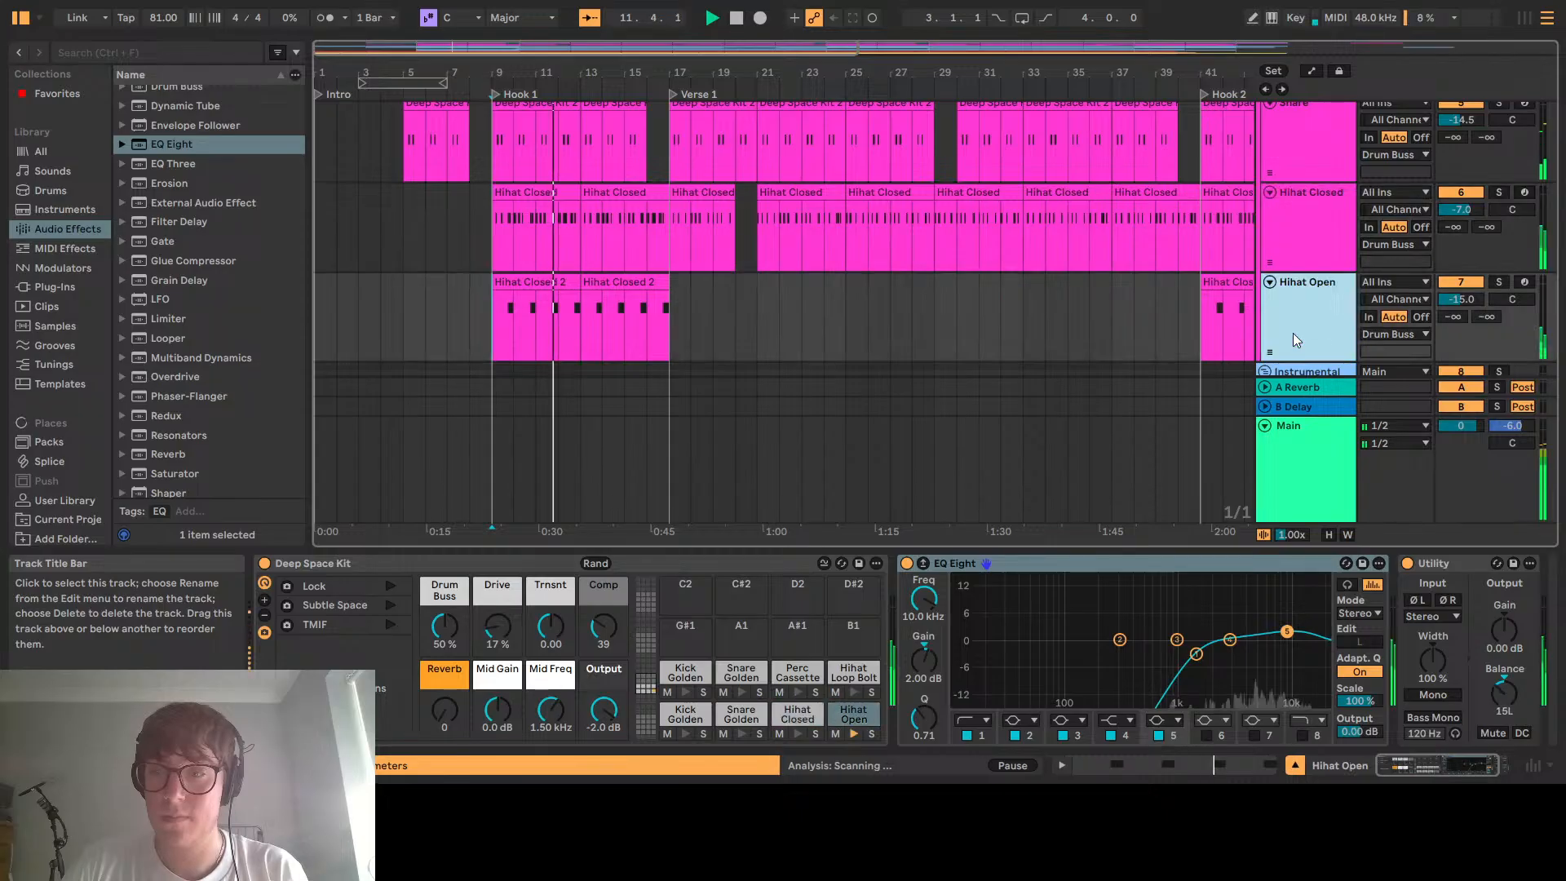
# Solo the Hihat Open track, compare its sound with EQ Eight off and on, and unsolo it
pyautogui.click(1499, 282)
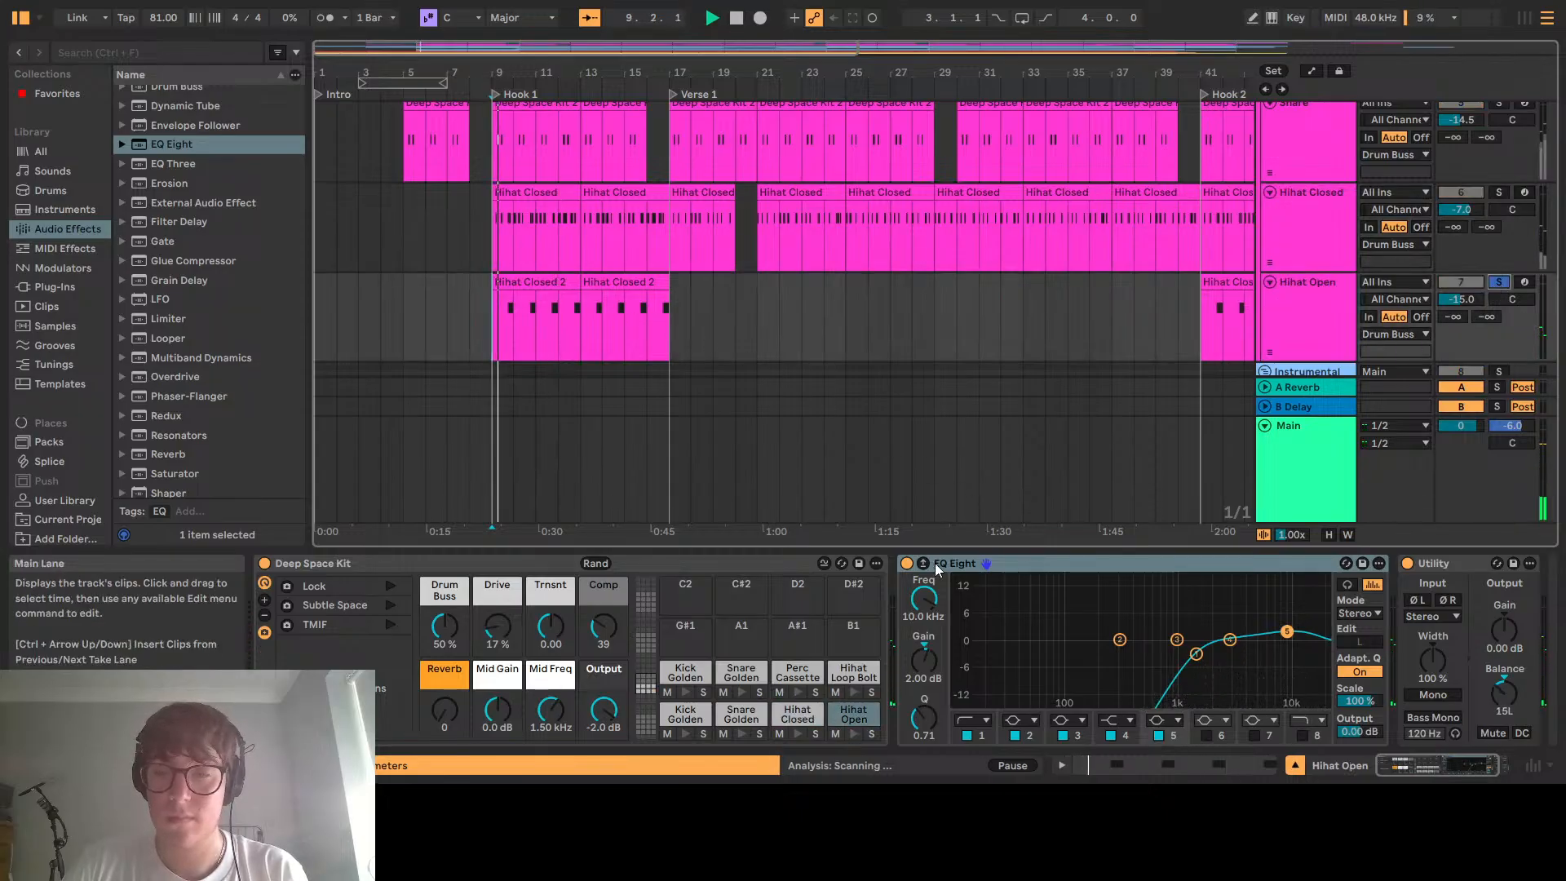
pyautogui.click(905, 563)
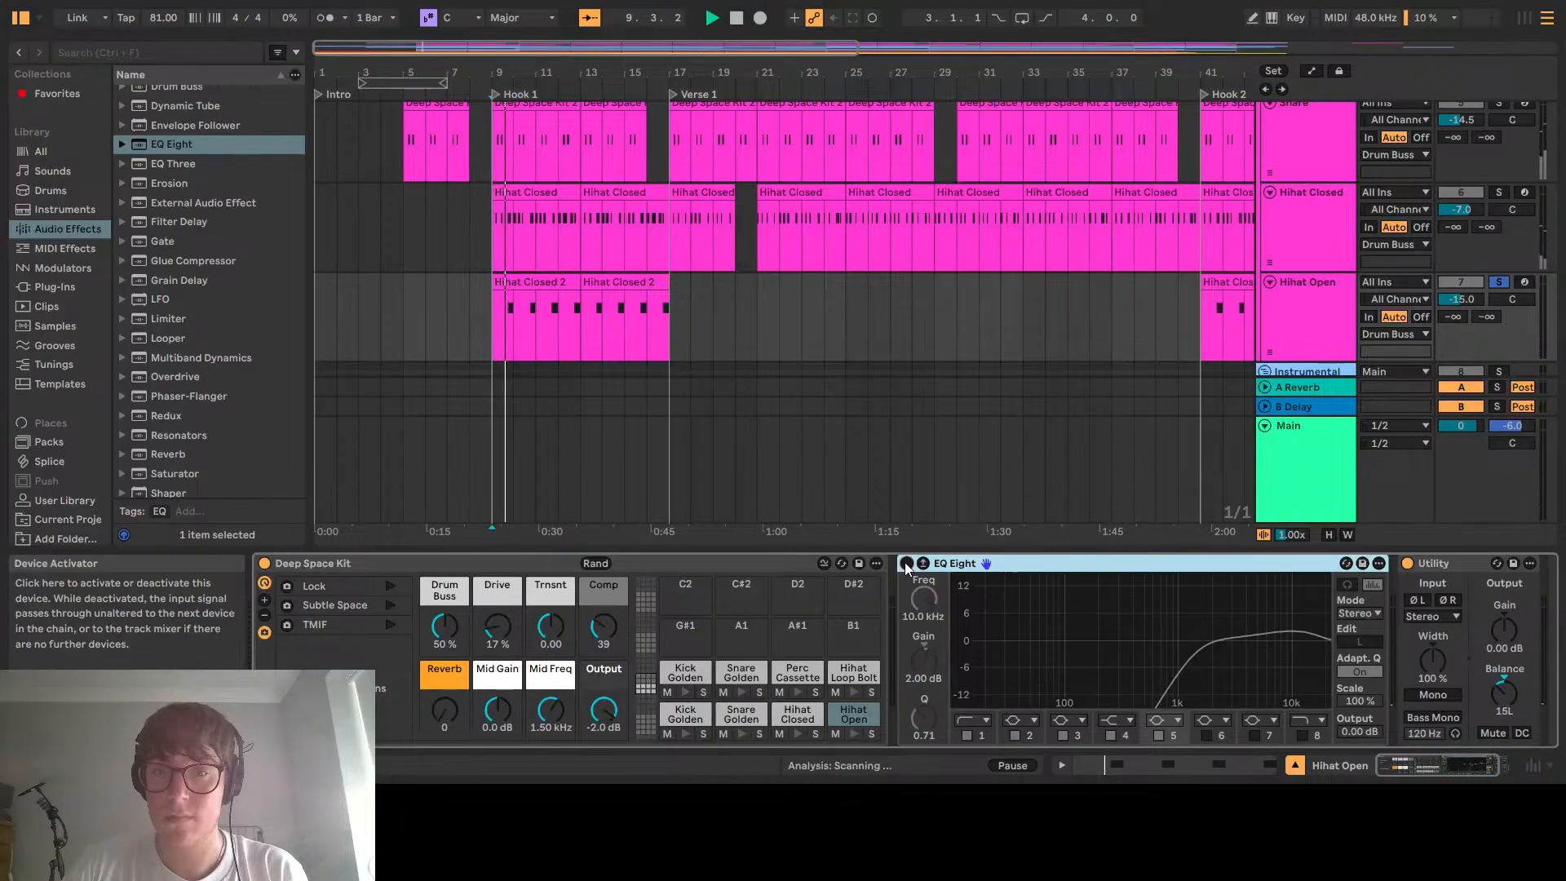
pyautogui.click(905, 563)
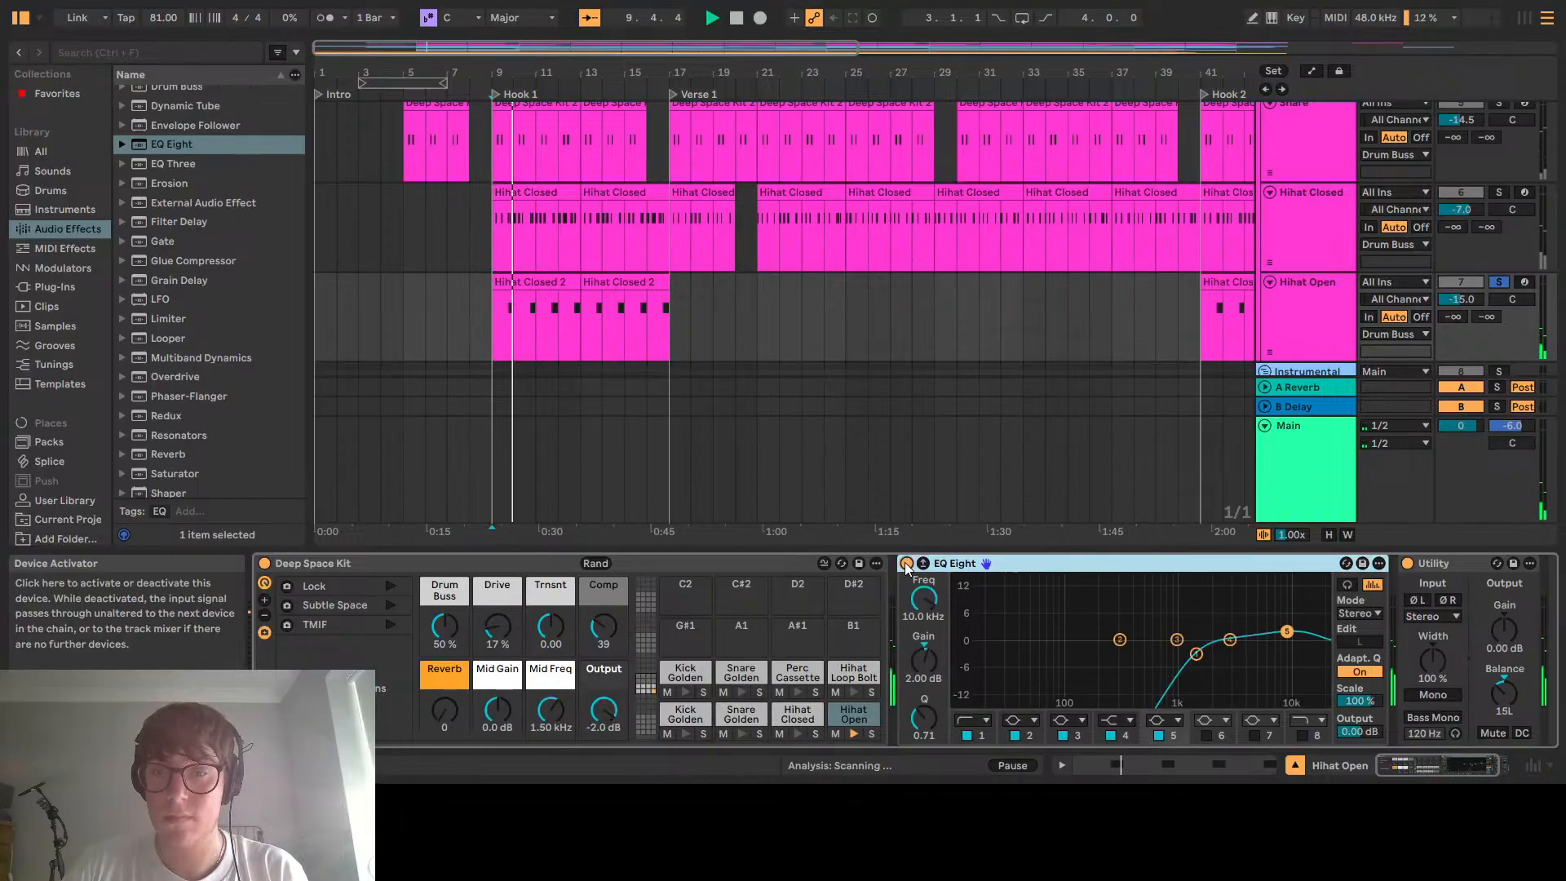
pyautogui.click(1498, 281)
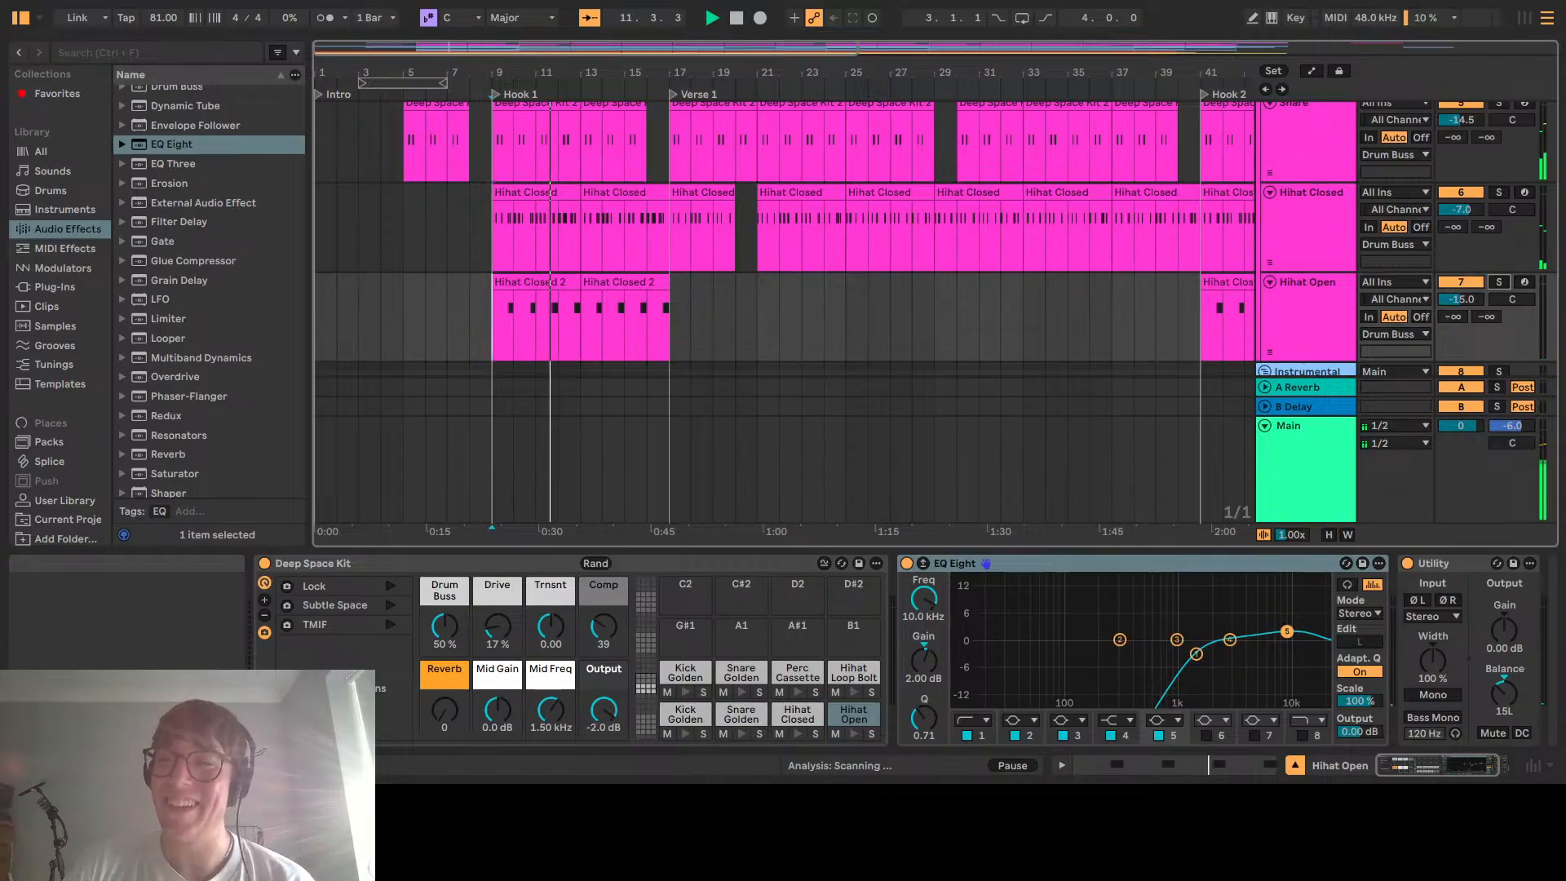
pyautogui.click(737, 17)
# Add an EQ Eight before the Utility device on the Harp Sample 1 track
pyautogui.click(669, 329)
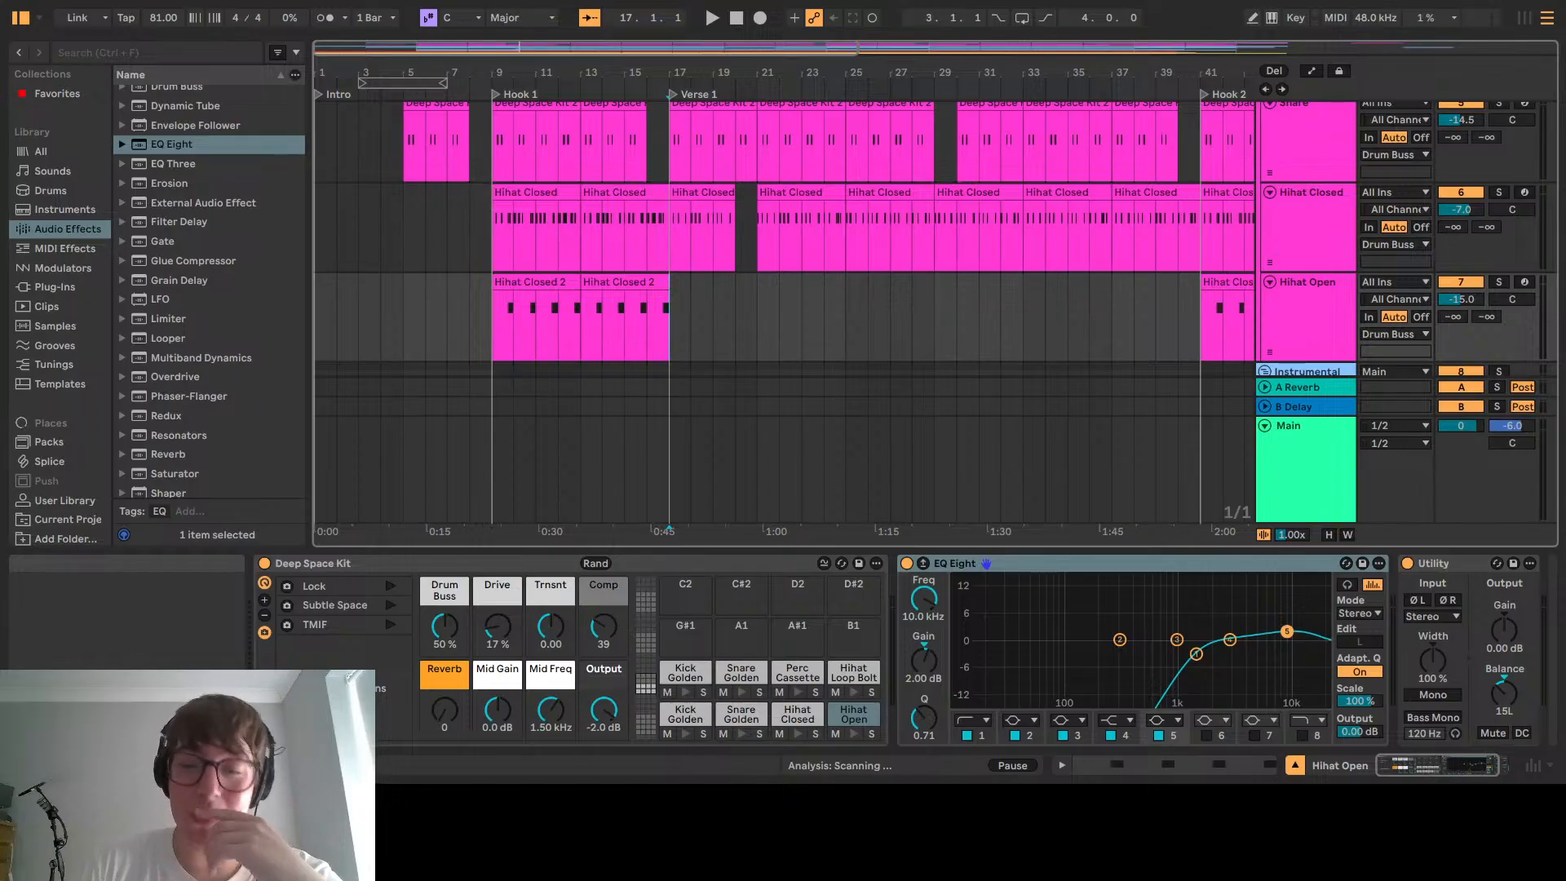
pyautogui.scroll(-1, 1322, 326)
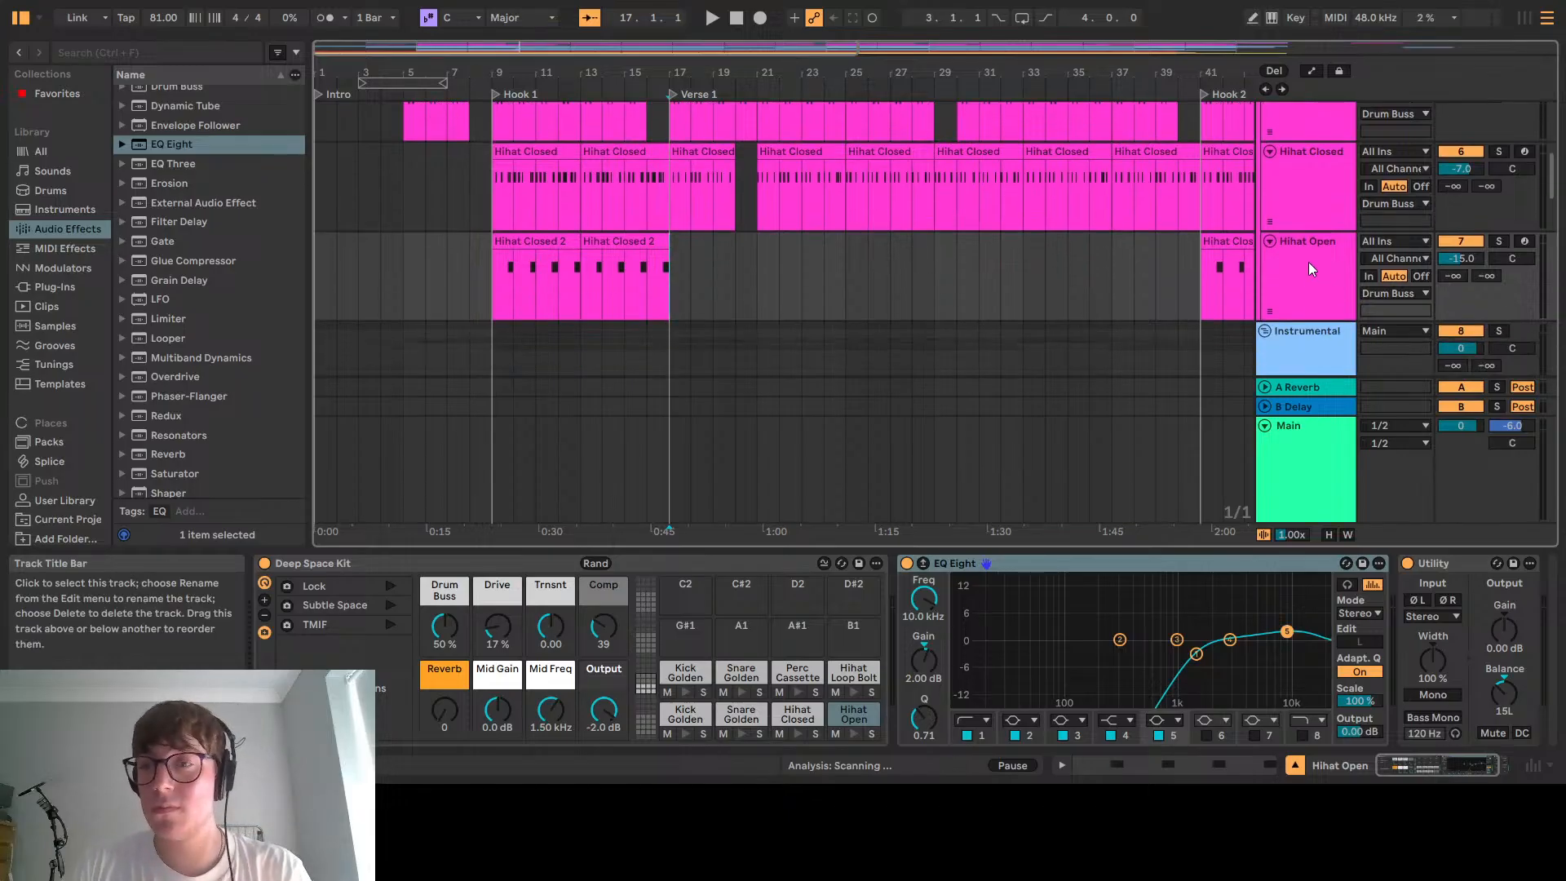
pyautogui.click(1308, 263)
pyautogui.scroll(-2, 1309, 262)
pyautogui.scroll(-2, 1292, 359)
pyautogui.click(1285, 287)
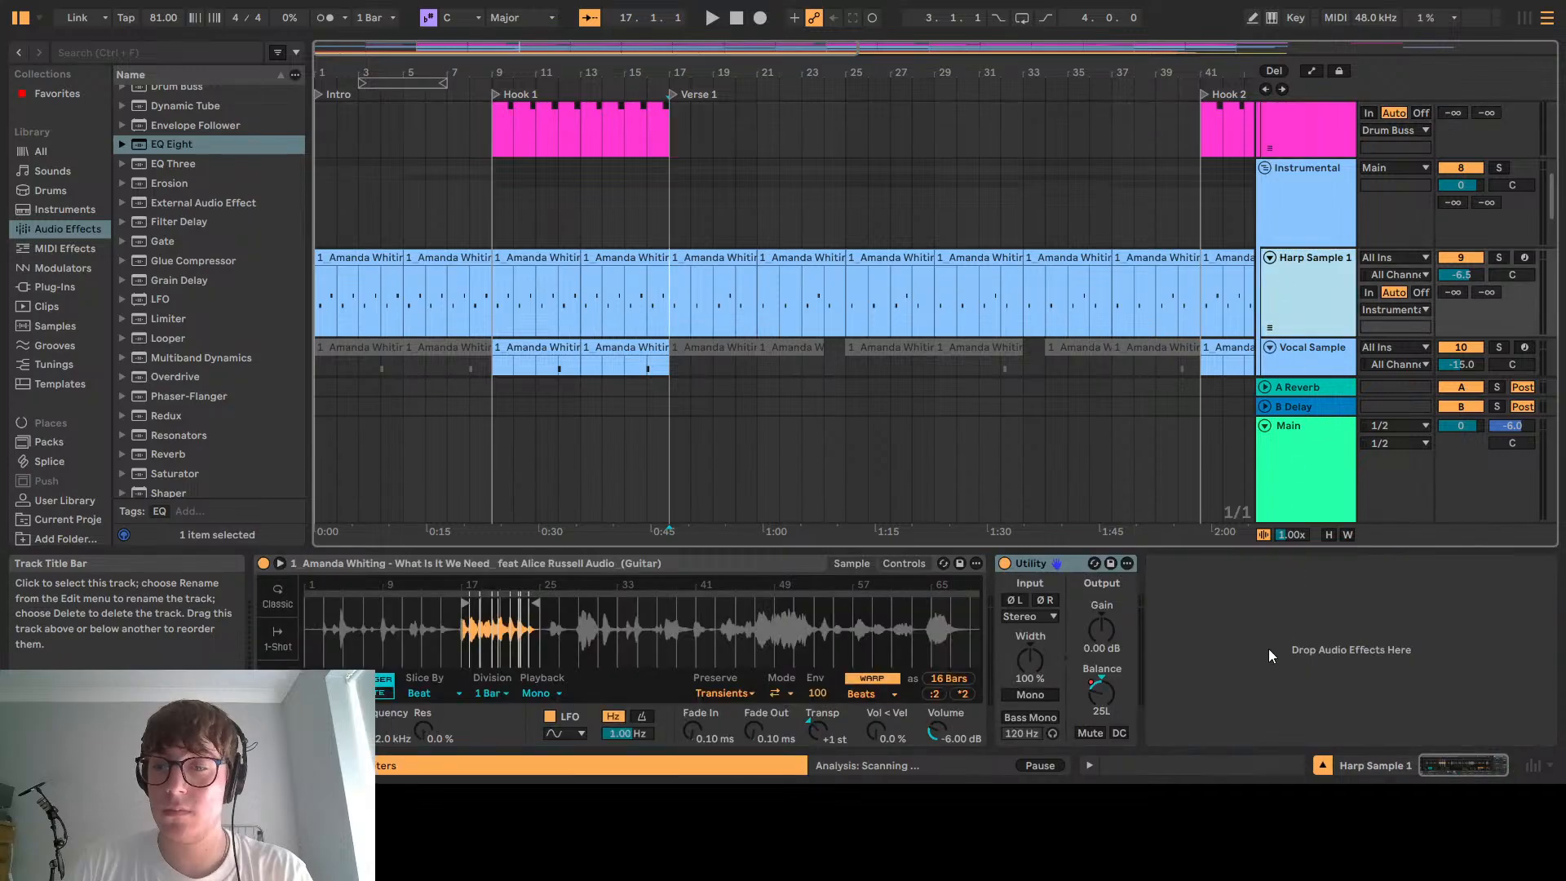
pyautogui.moveTo(166, 146); pyautogui.dragTo(992, 656)
# In the Harp Sample 1 track's EQ Eight, set band 1 to 100 Hz and band 2 to 300 Hz
pyautogui.click(1108, 639)
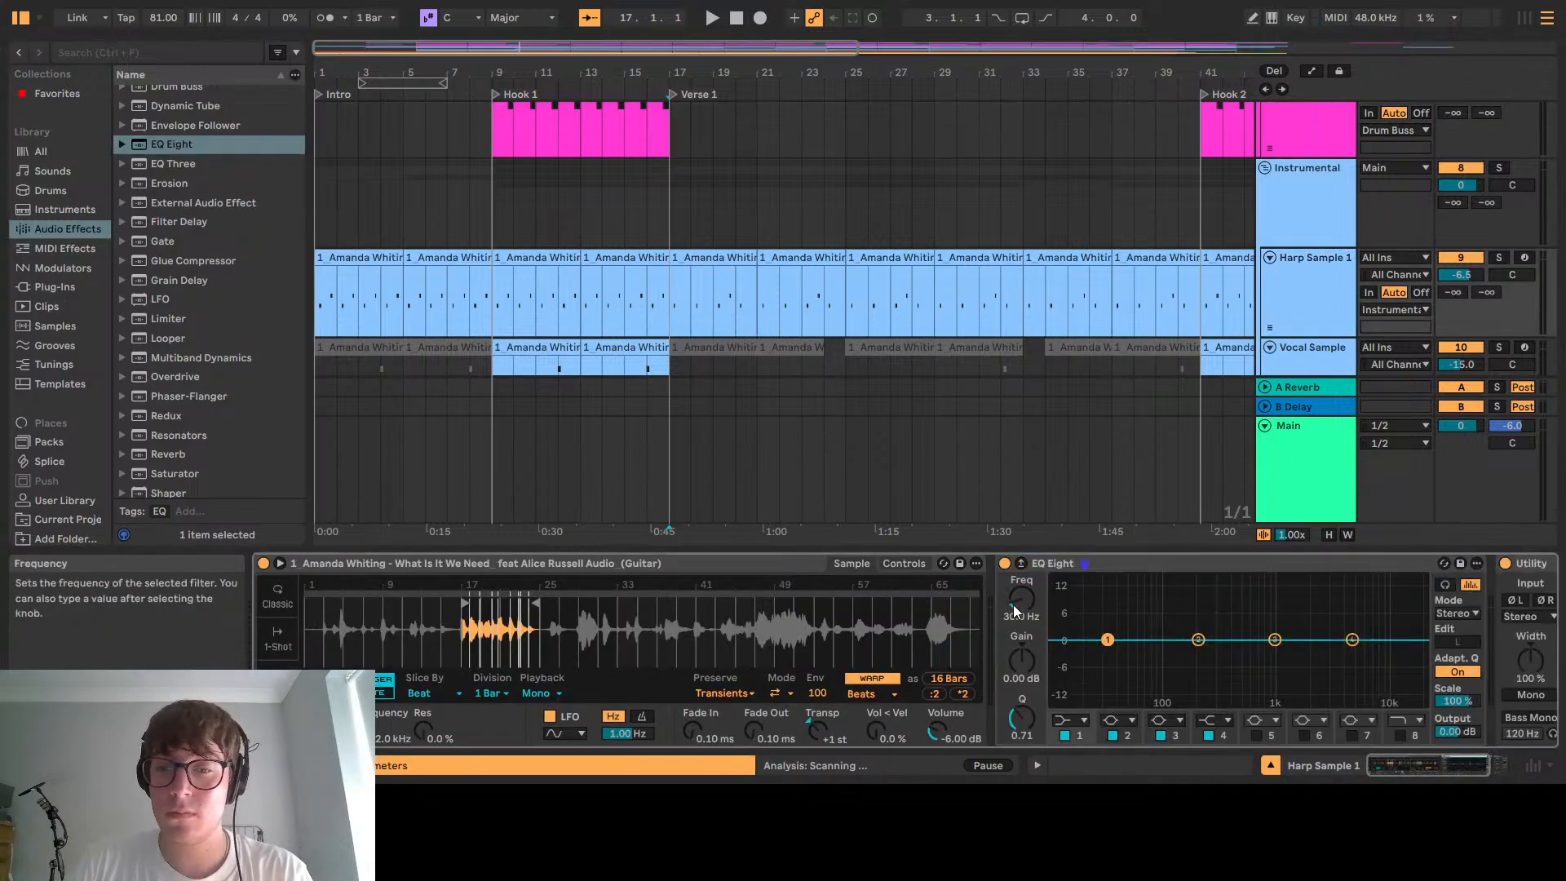
pyautogui.click(1015, 607)
pyautogui.write('100')
pyautogui.press('Return')
pyautogui.click(1198, 639)
pyautogui.click(1030, 599)
pyautogui.write('300')
pyautogui.press('Return')
# Set band 4 of the Harp Sample 1 track's EQ Eight to 3 kHz and enable band 5 at 10 kHz
pyautogui.click(1275, 641)
pyautogui.click(1352, 639)
pyautogui.click(1027, 611)
pyautogui.write('3000')
pyautogui.press('Return')
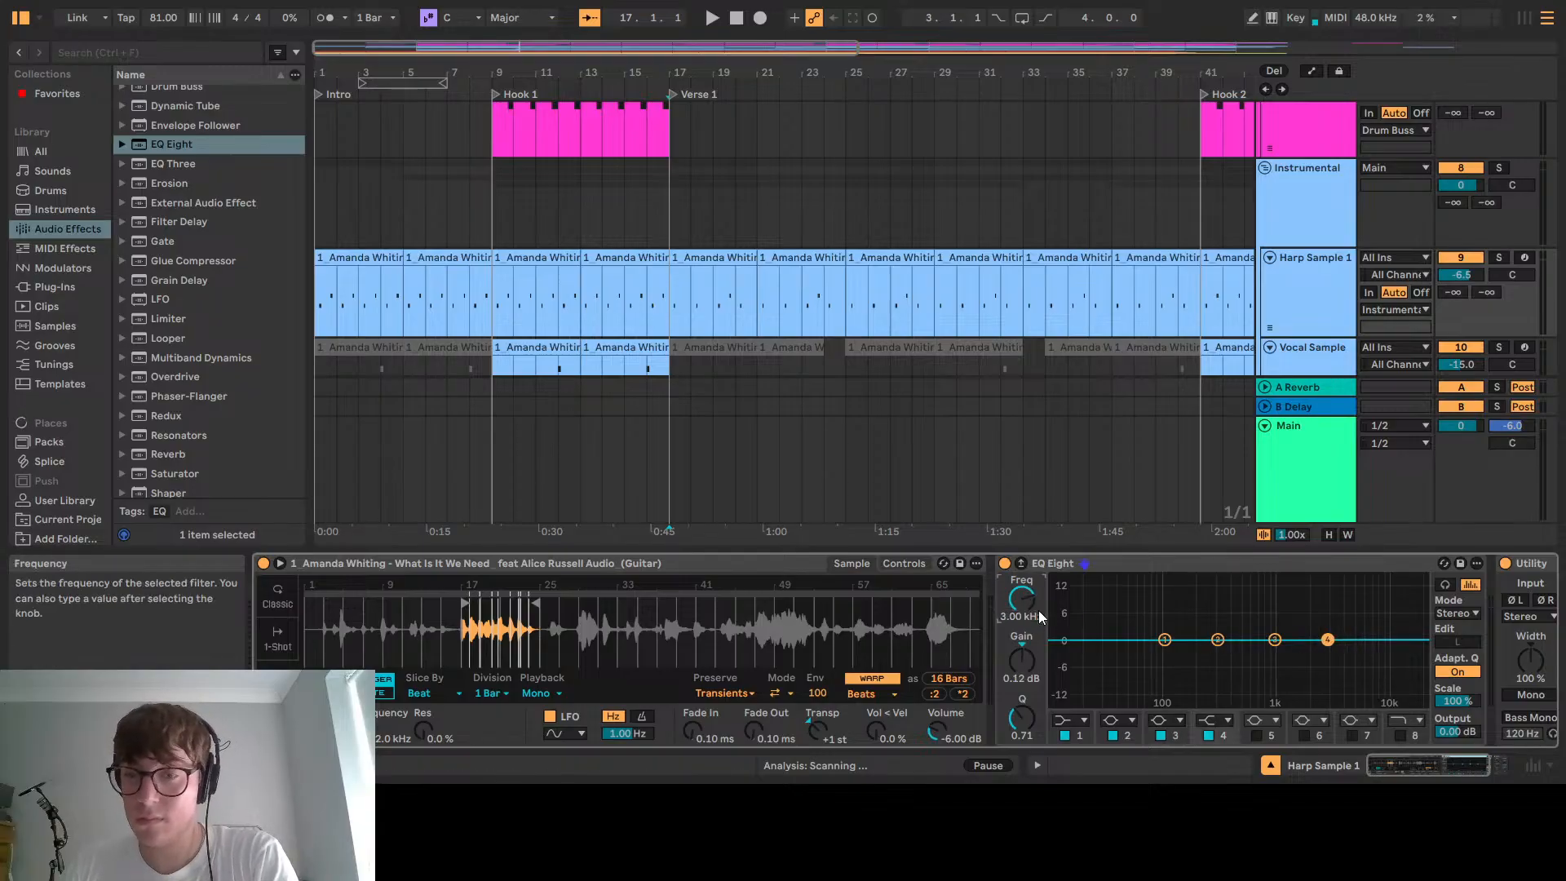
pyautogui.click(1256, 735)
pyautogui.click(1019, 602)
pyautogui.write('1')
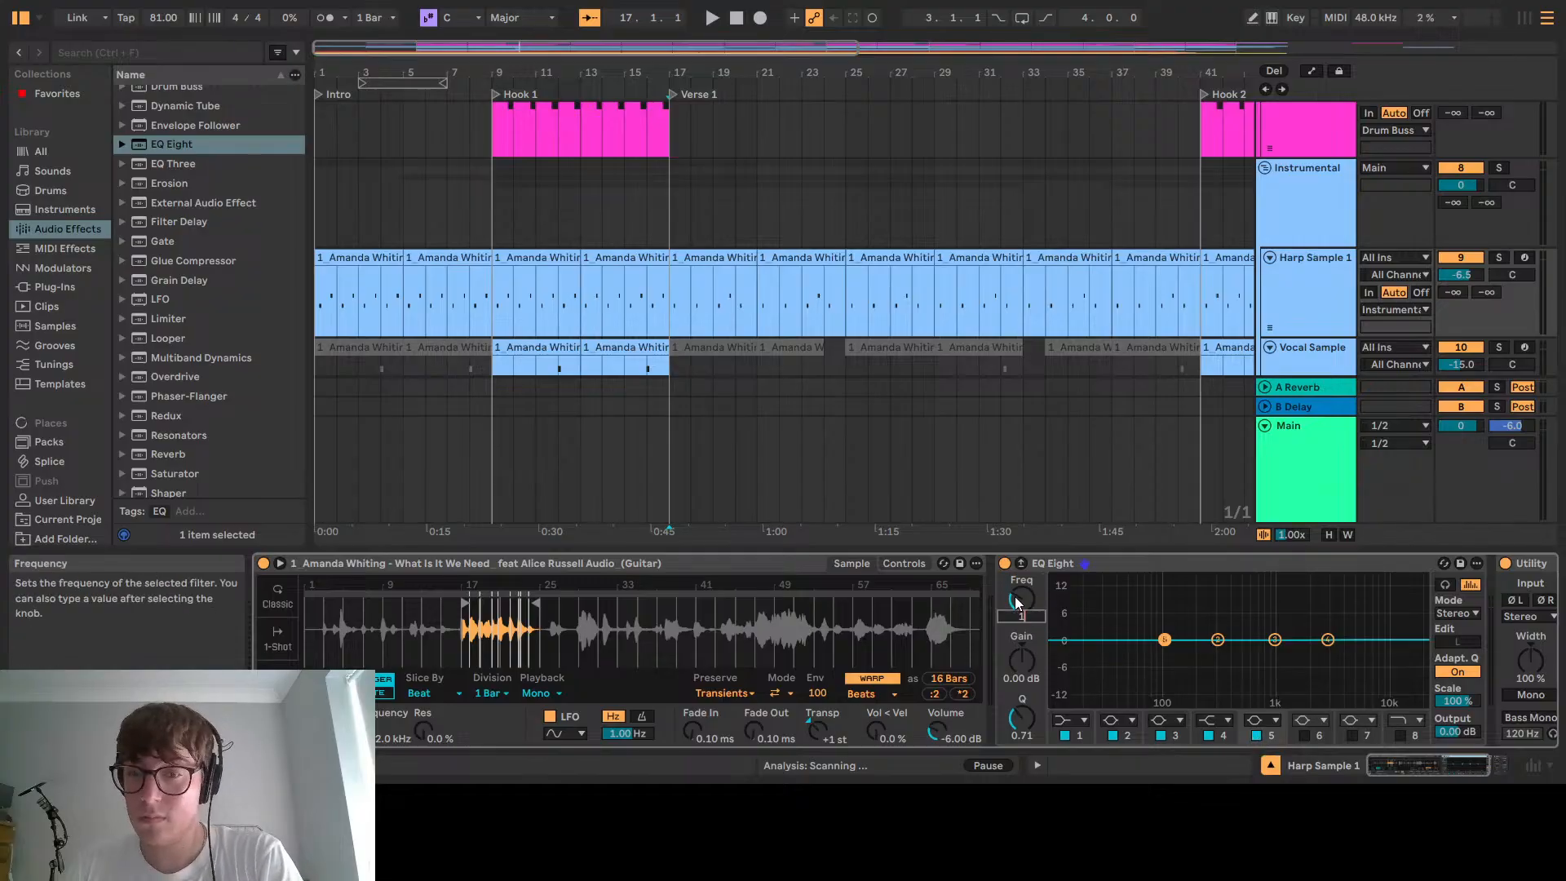
pyautogui.write('0000')
pyautogui.press('Return')
# Solo Harp Sample 1 from Hook 1 and change its EQ Eight band 1 to a low cut and band 5 to a high cut
pyautogui.click(1166, 642)
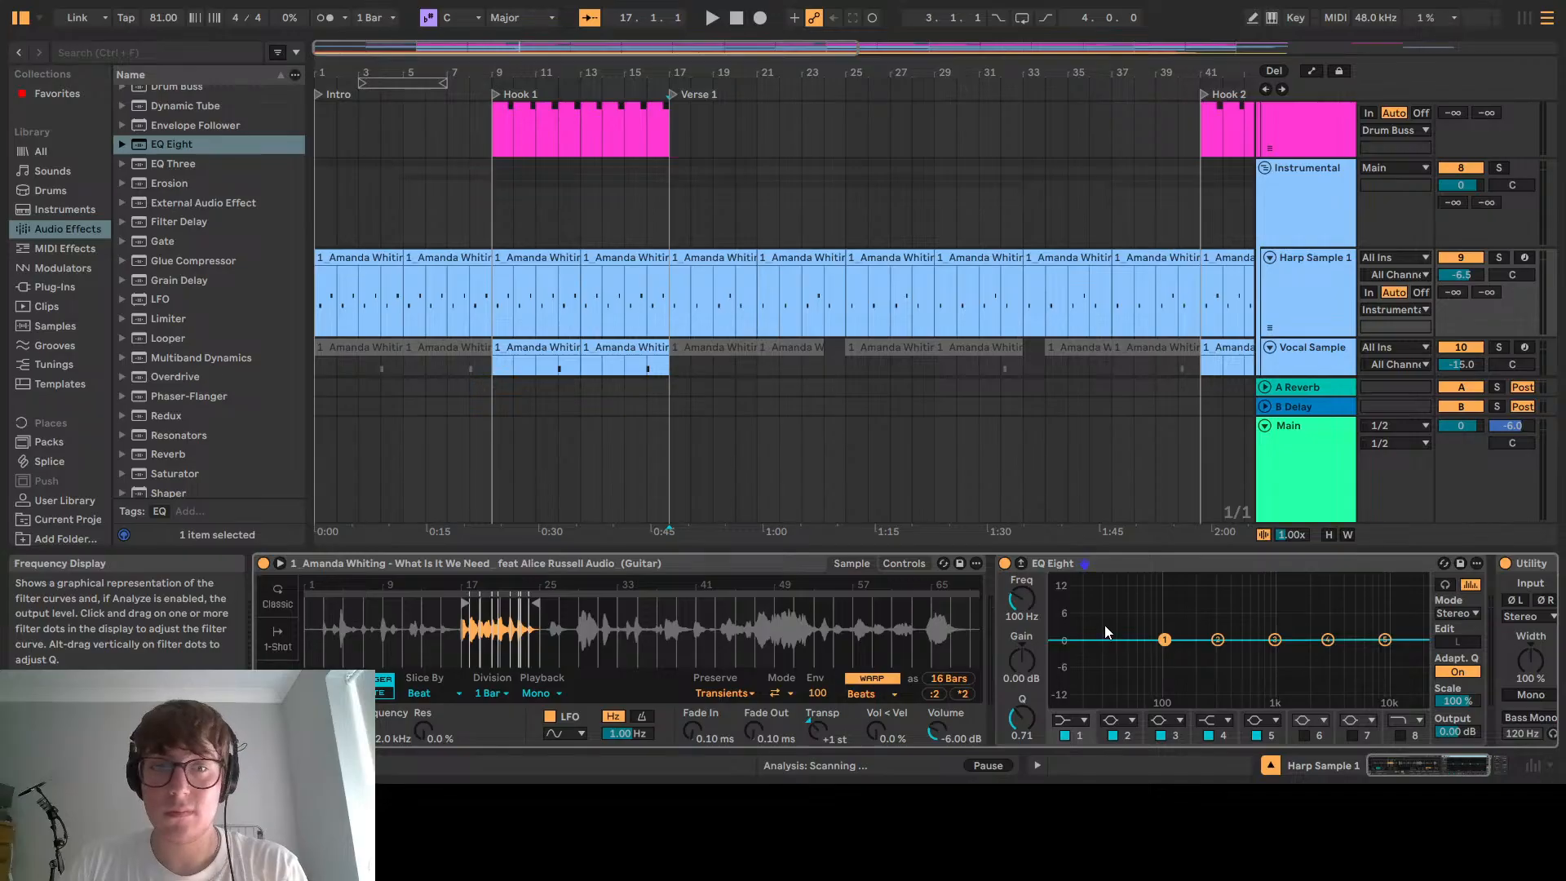
pyautogui.click(493, 306)
pyautogui.press('space')
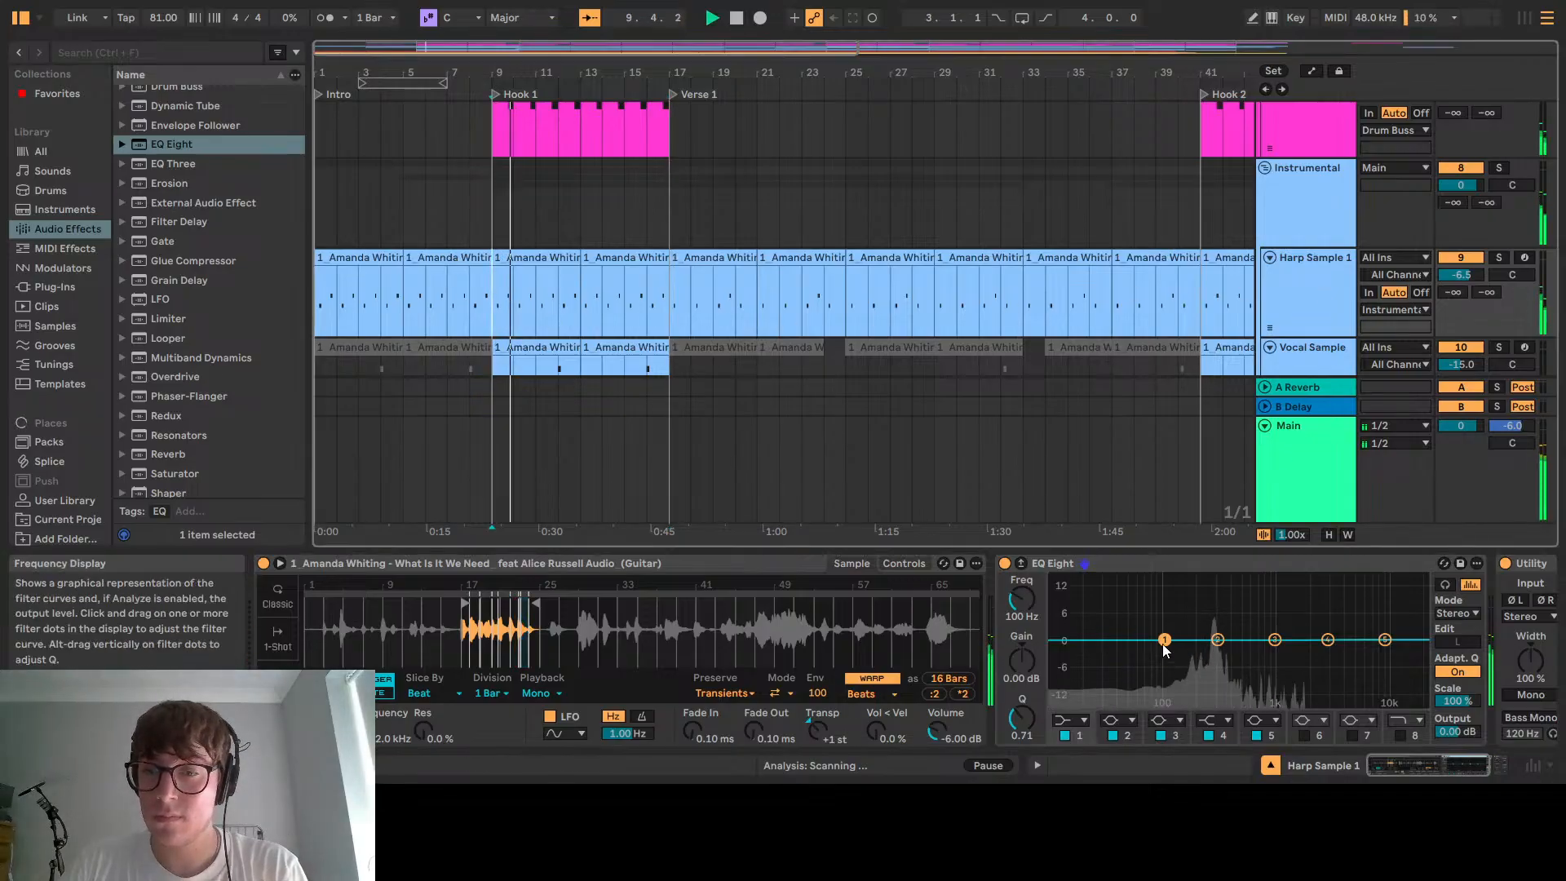
pyautogui.press('space')
pyautogui.click(1499, 259)
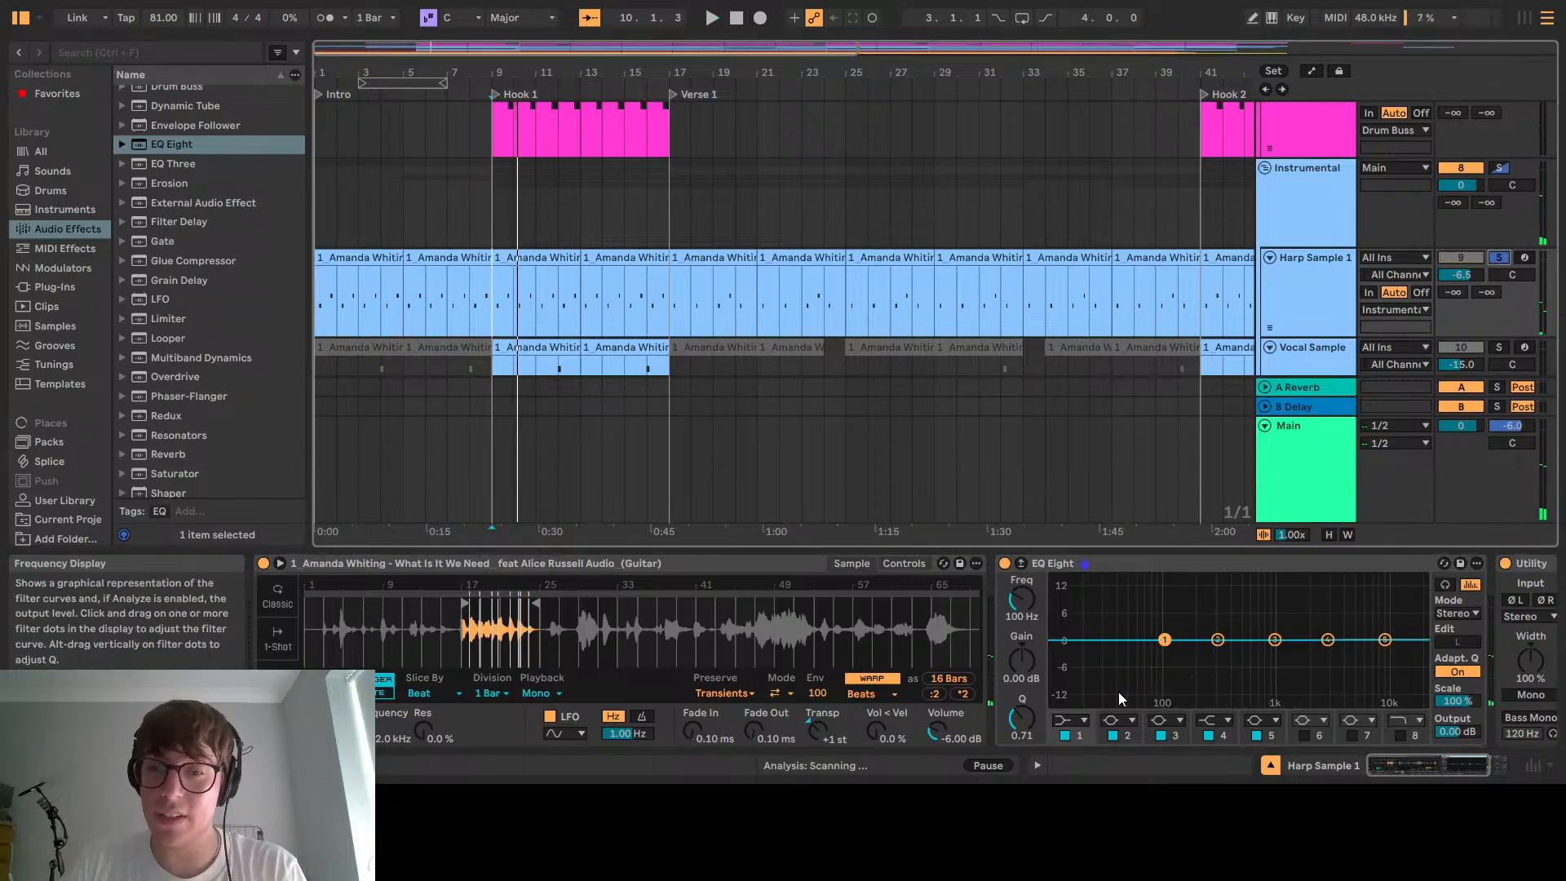
pyautogui.click(1063, 610)
pyautogui.press('space')
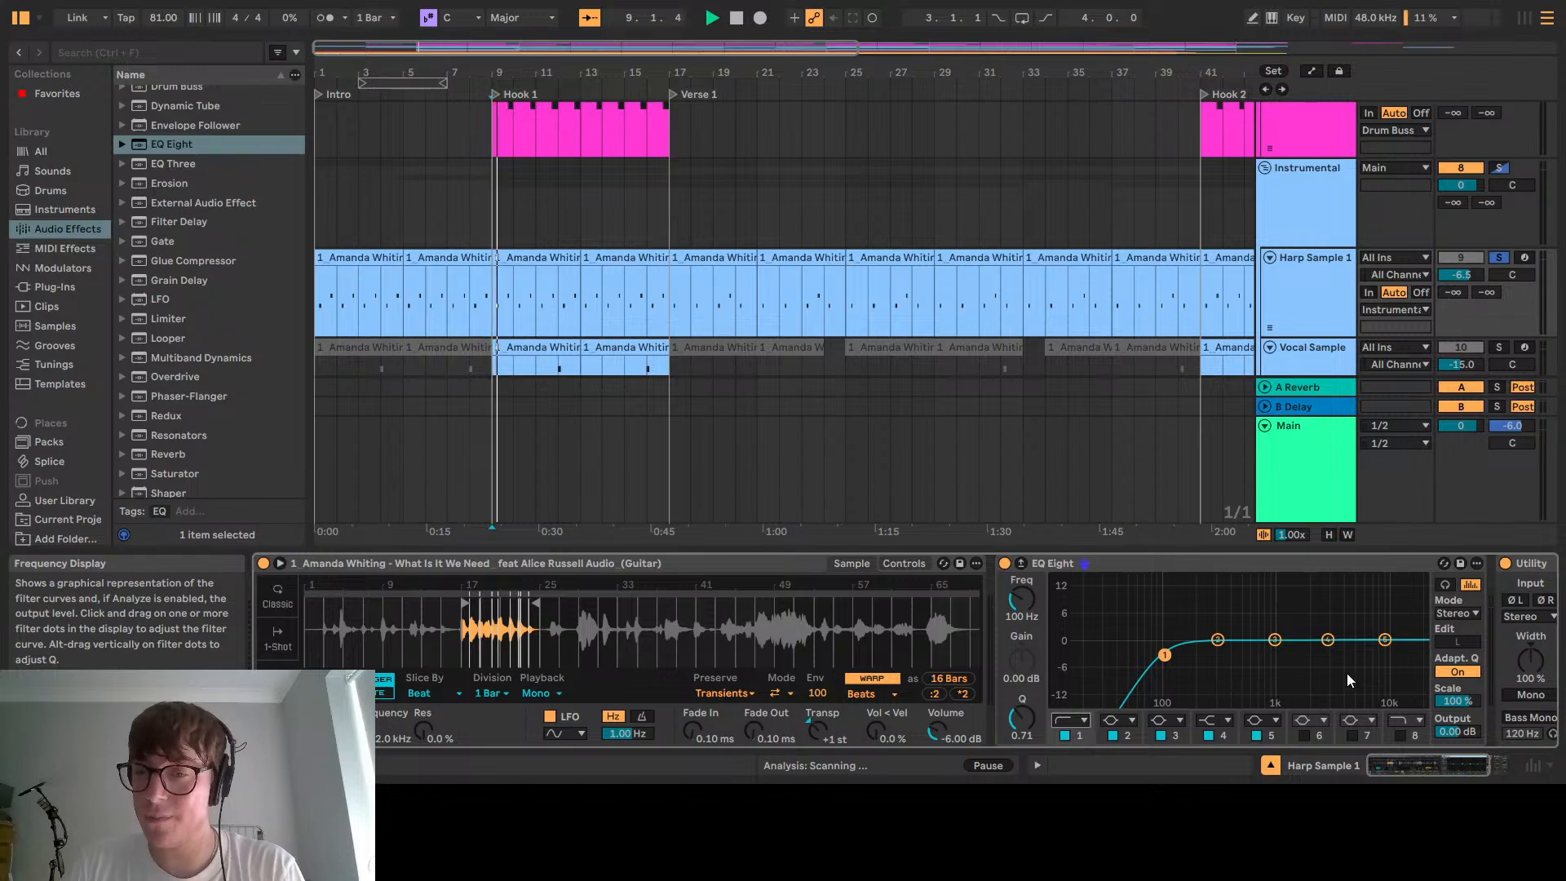
pyautogui.click(1384, 641)
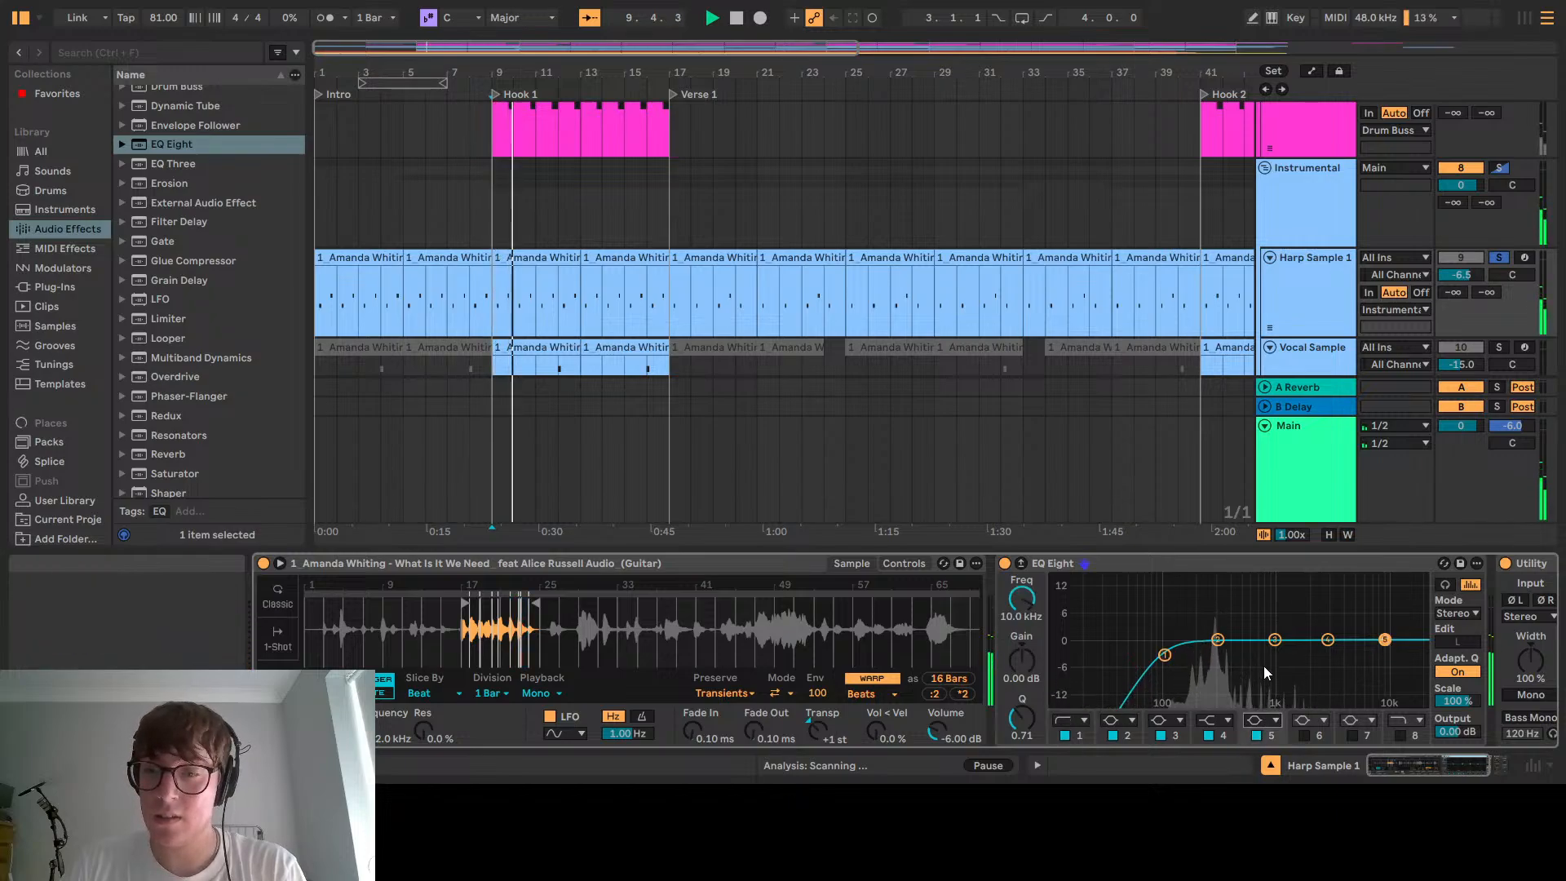
pyautogui.click(1268, 691)
# Boost bands 2 and 3 of the Harp Sample 1 track's EQ Eight to 1 dB each
pyautogui.click(1218, 640)
pyautogui.click(1019, 667)
pyautogui.write('2')
pyautogui.press('Return')
pyautogui.write('1')
pyautogui.press('Return')
pyautogui.click(1275, 640)
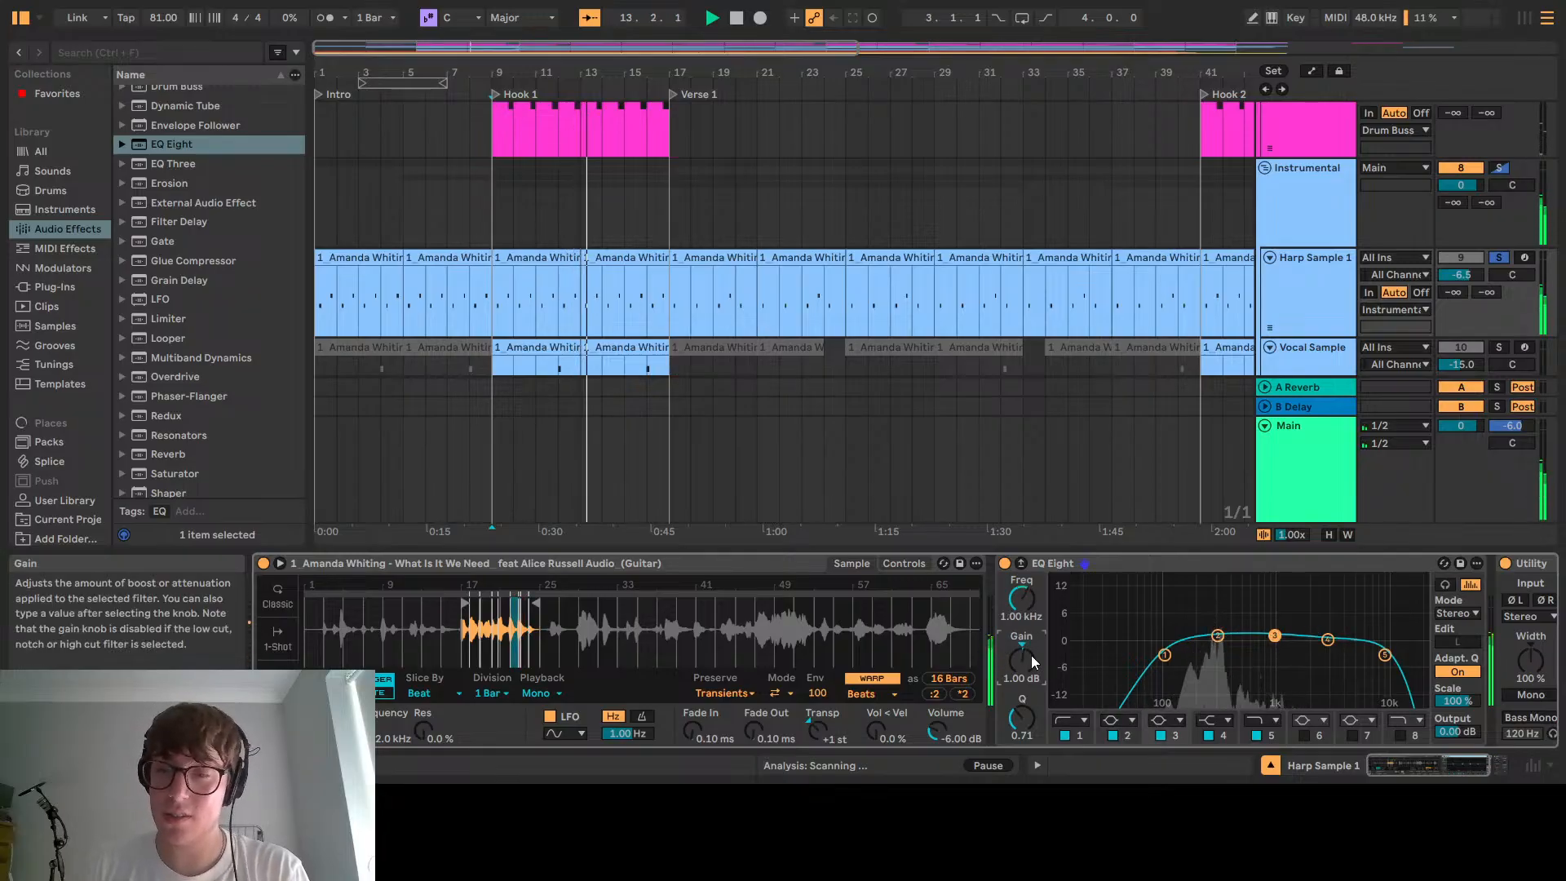
# Unsolo the Harp Sample 1 track and listen to the full mix from Hook 1
pyautogui.click(1500, 257)
pyautogui.press('space')
pyautogui.press('space')
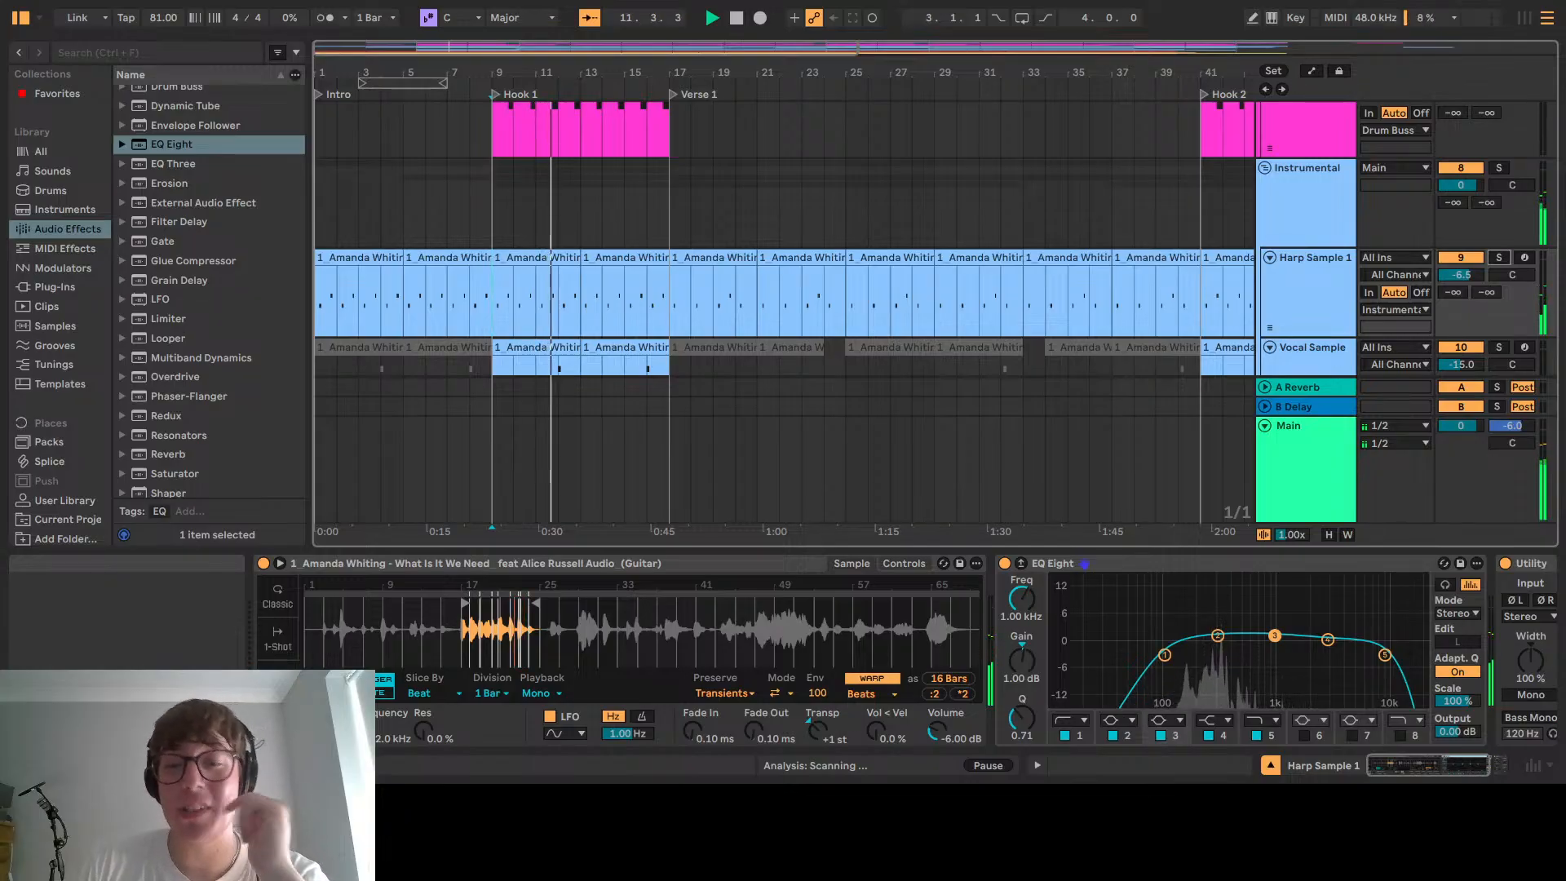
pyautogui.press('space')
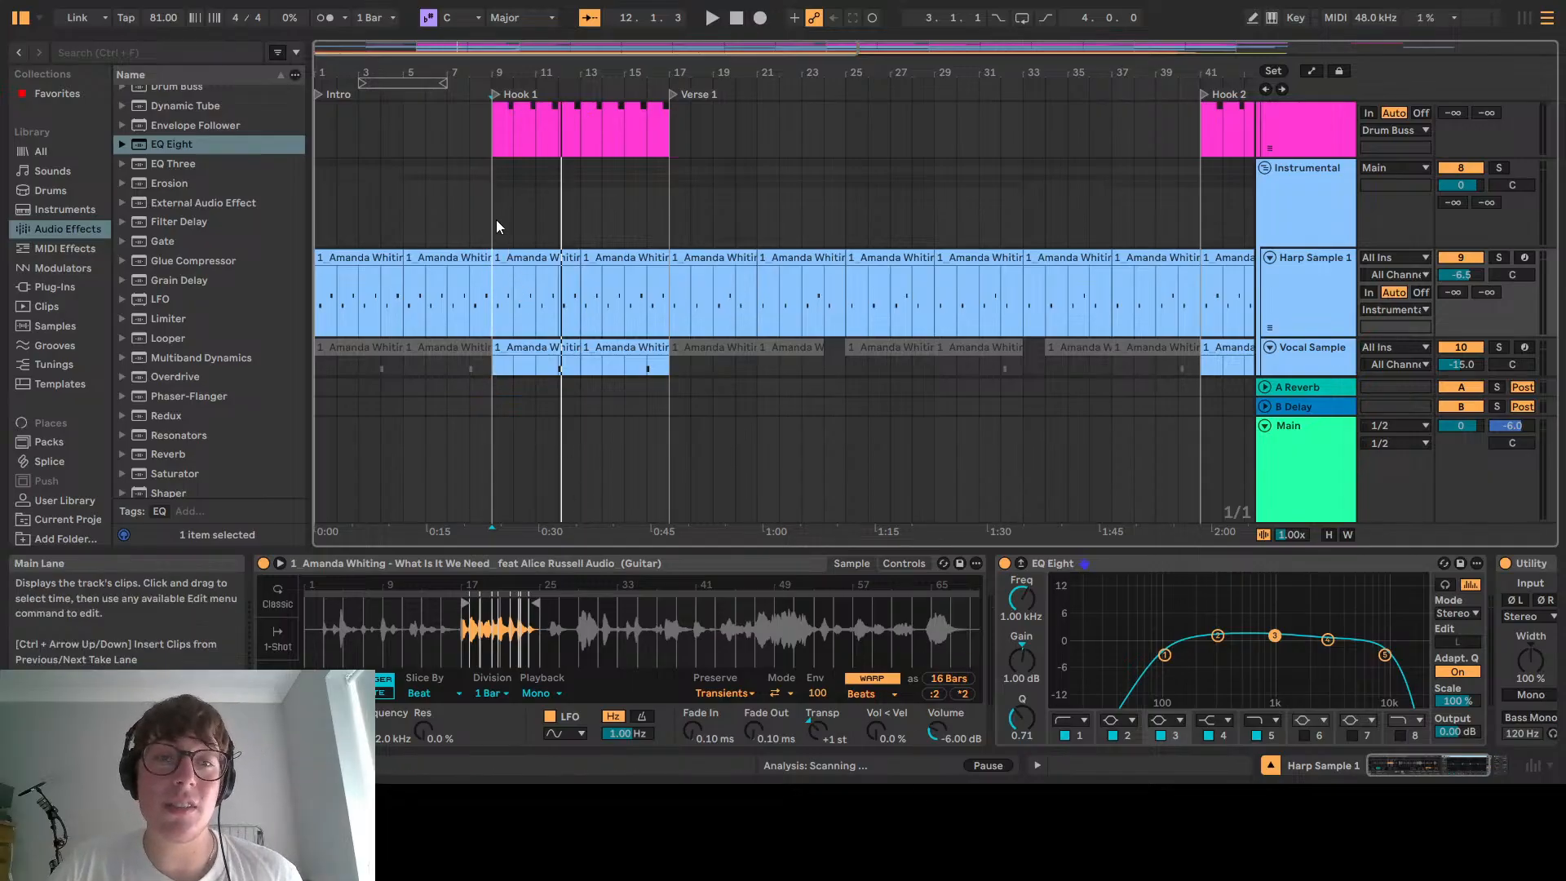
# Listen to the full mix from the start of Verse 1
pyautogui.click(492, 189)
pyautogui.click(659, 189)
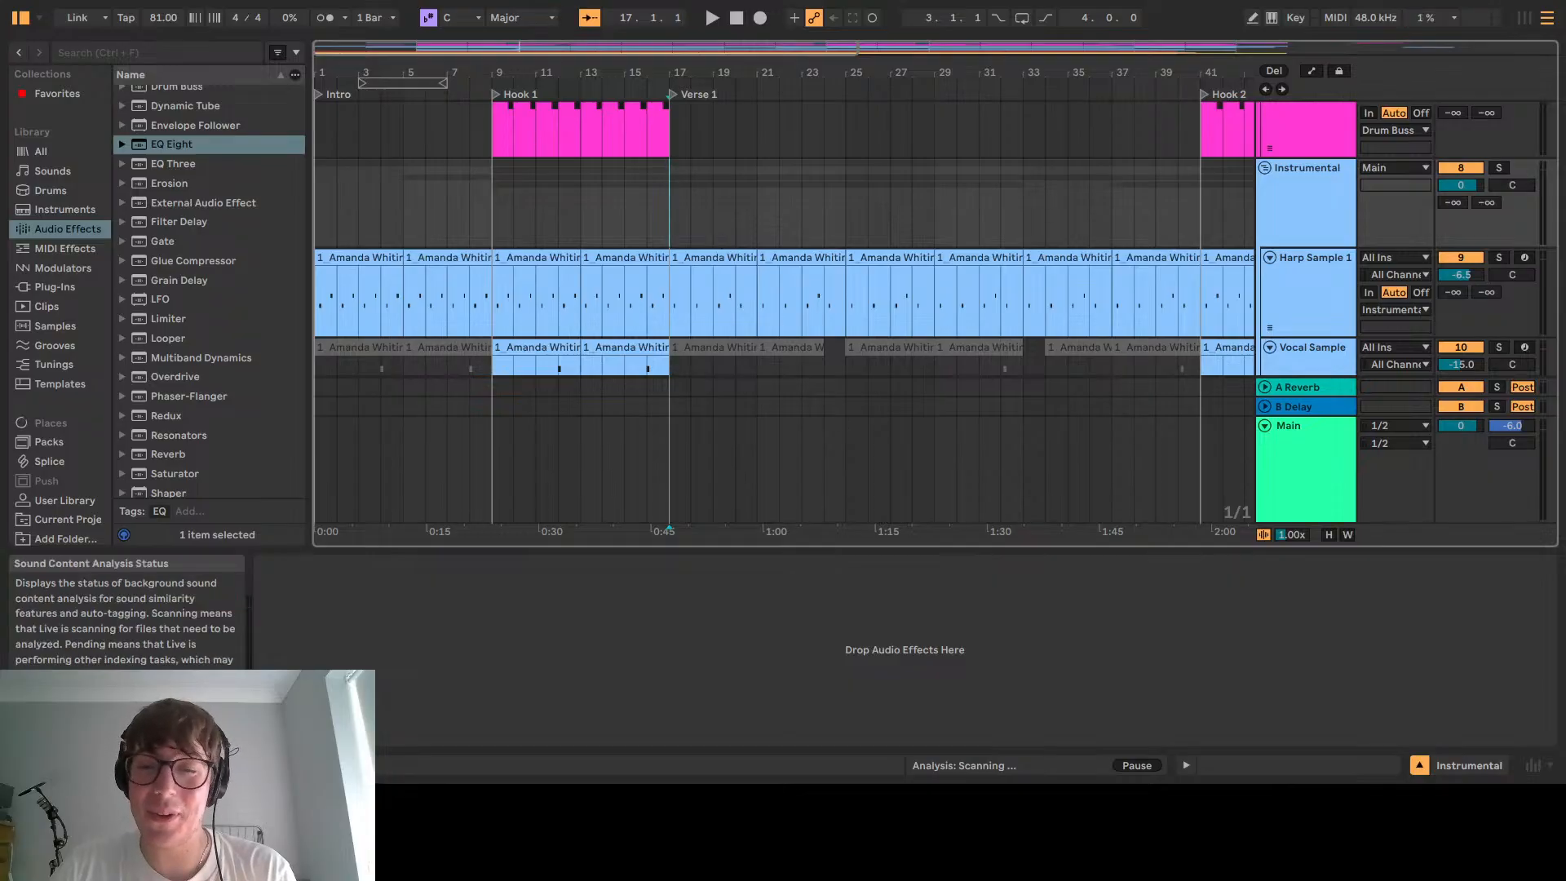
pyautogui.press('space')
pyautogui.scroll(-3, 1371, 298)
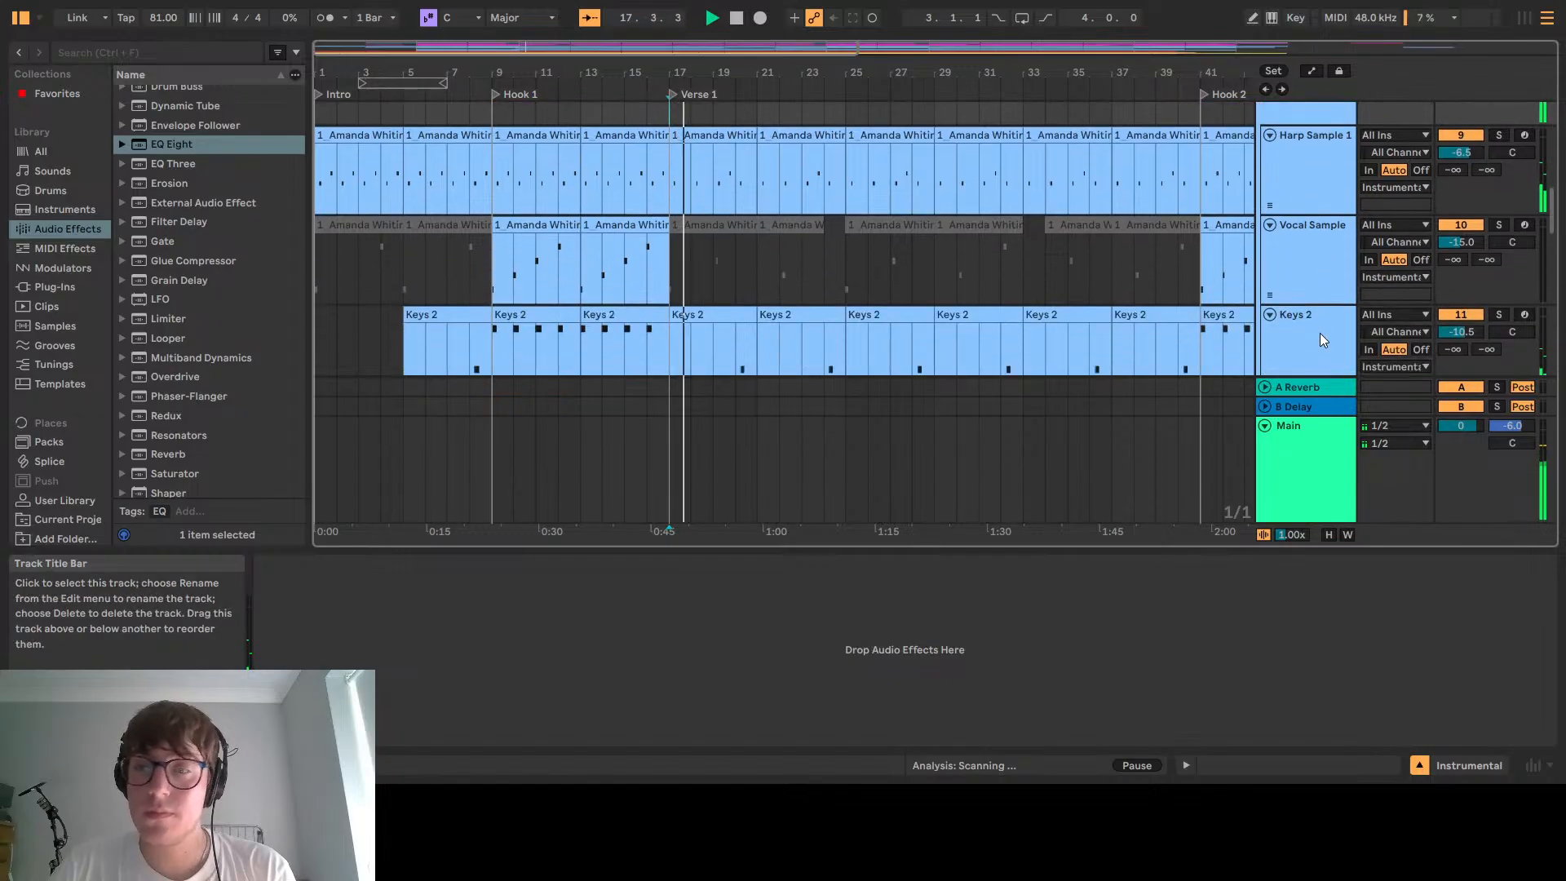
# Select the Vocal Sample track, move the playback start to Hook 1 and stop playback
pyautogui.click(1299, 267)
pyautogui.click(495, 275)
pyautogui.press('space')
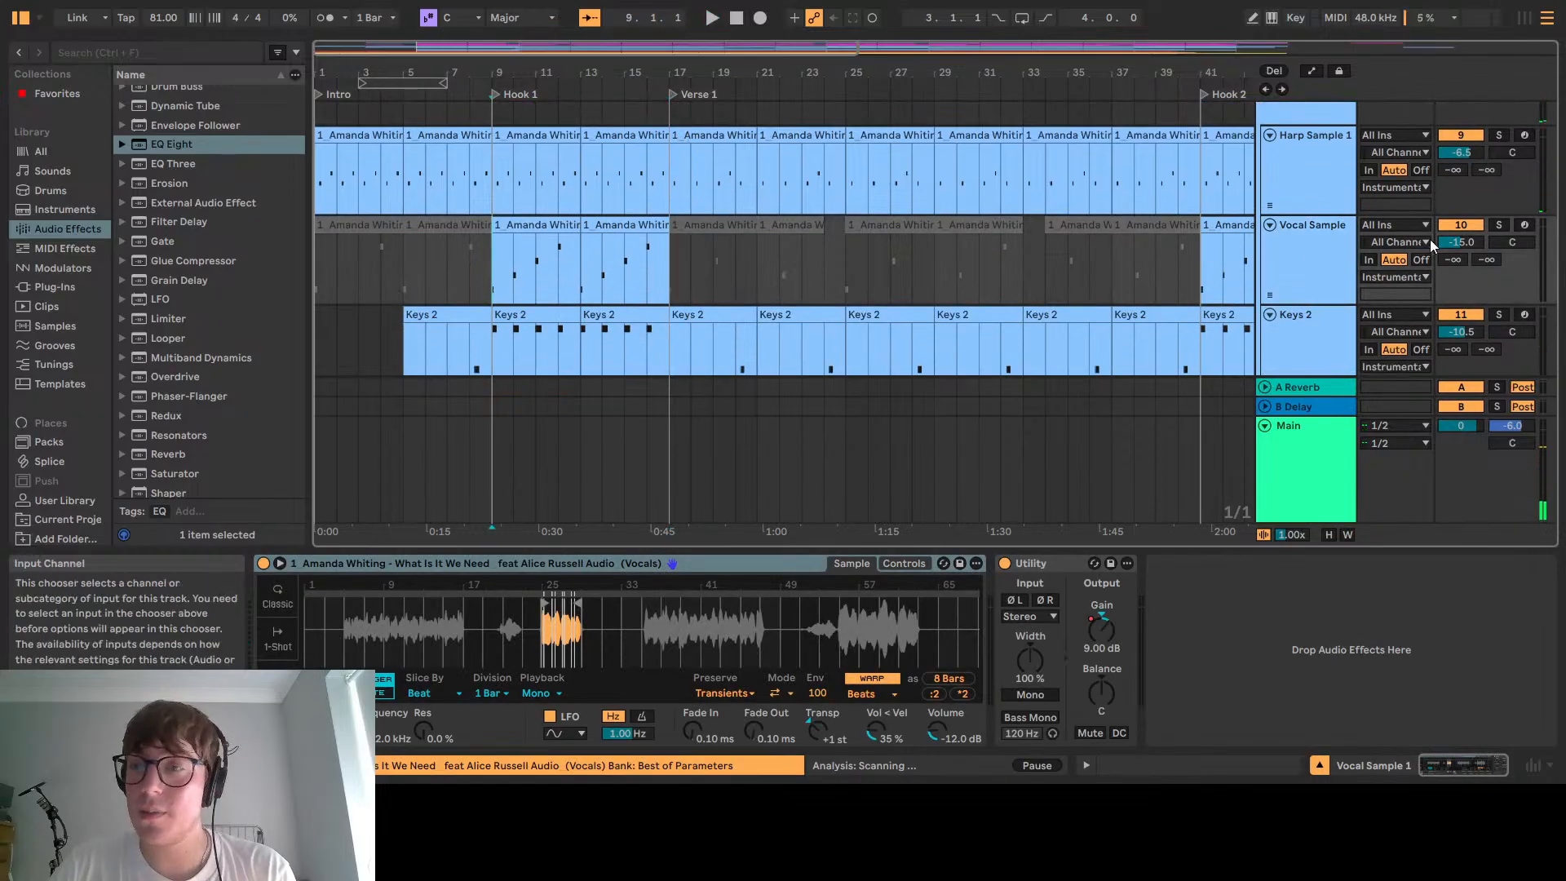
pyautogui.click(1301, 253)
pyautogui.click(1202, 622)
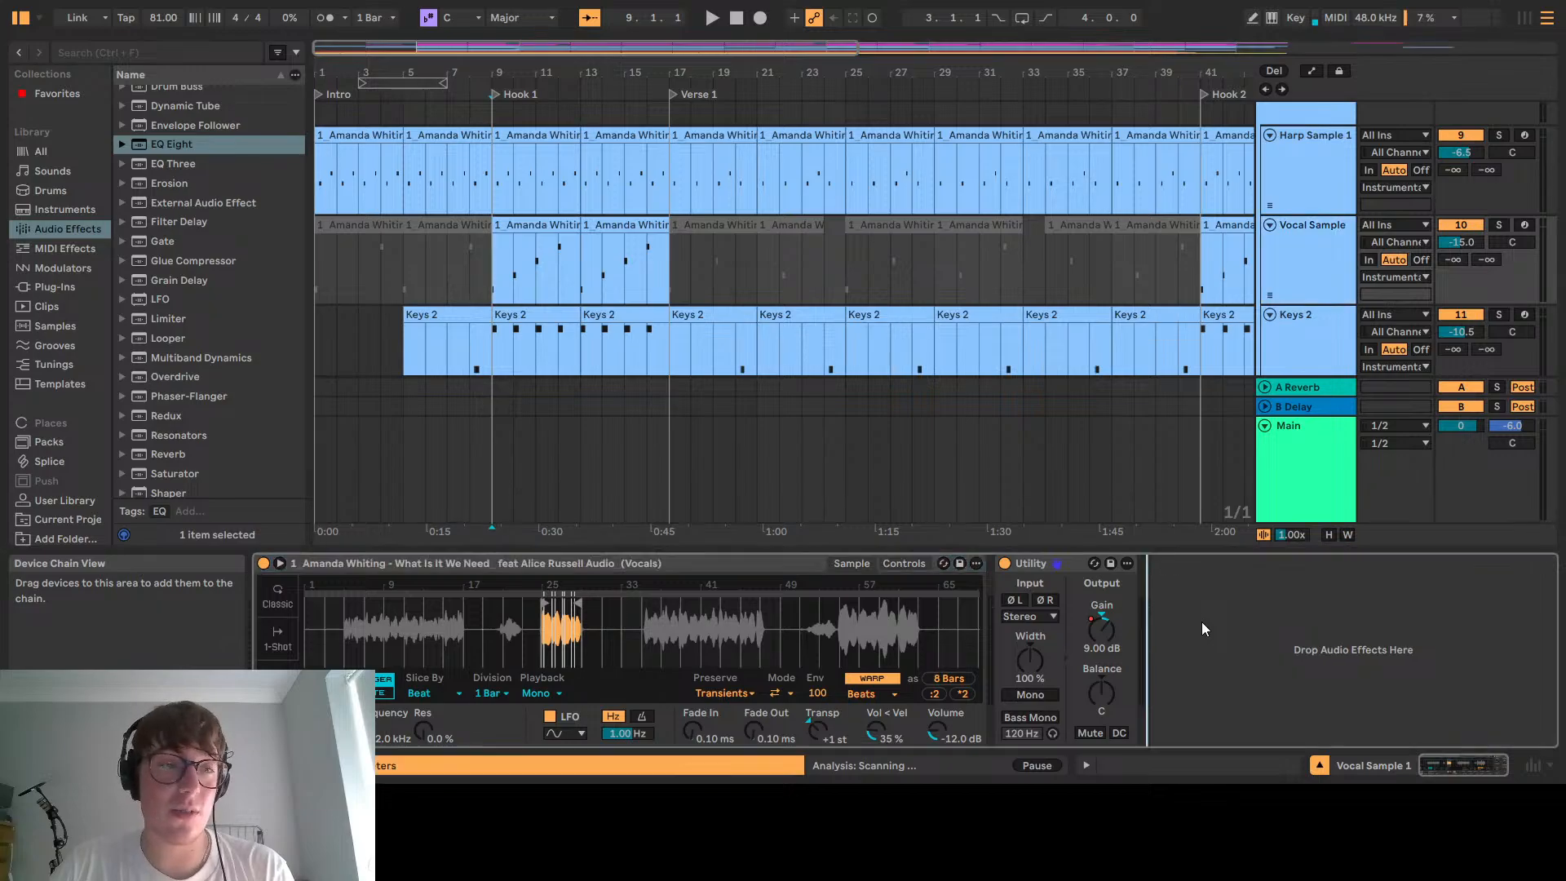
pyautogui.hotkey('ctrl', 'v')
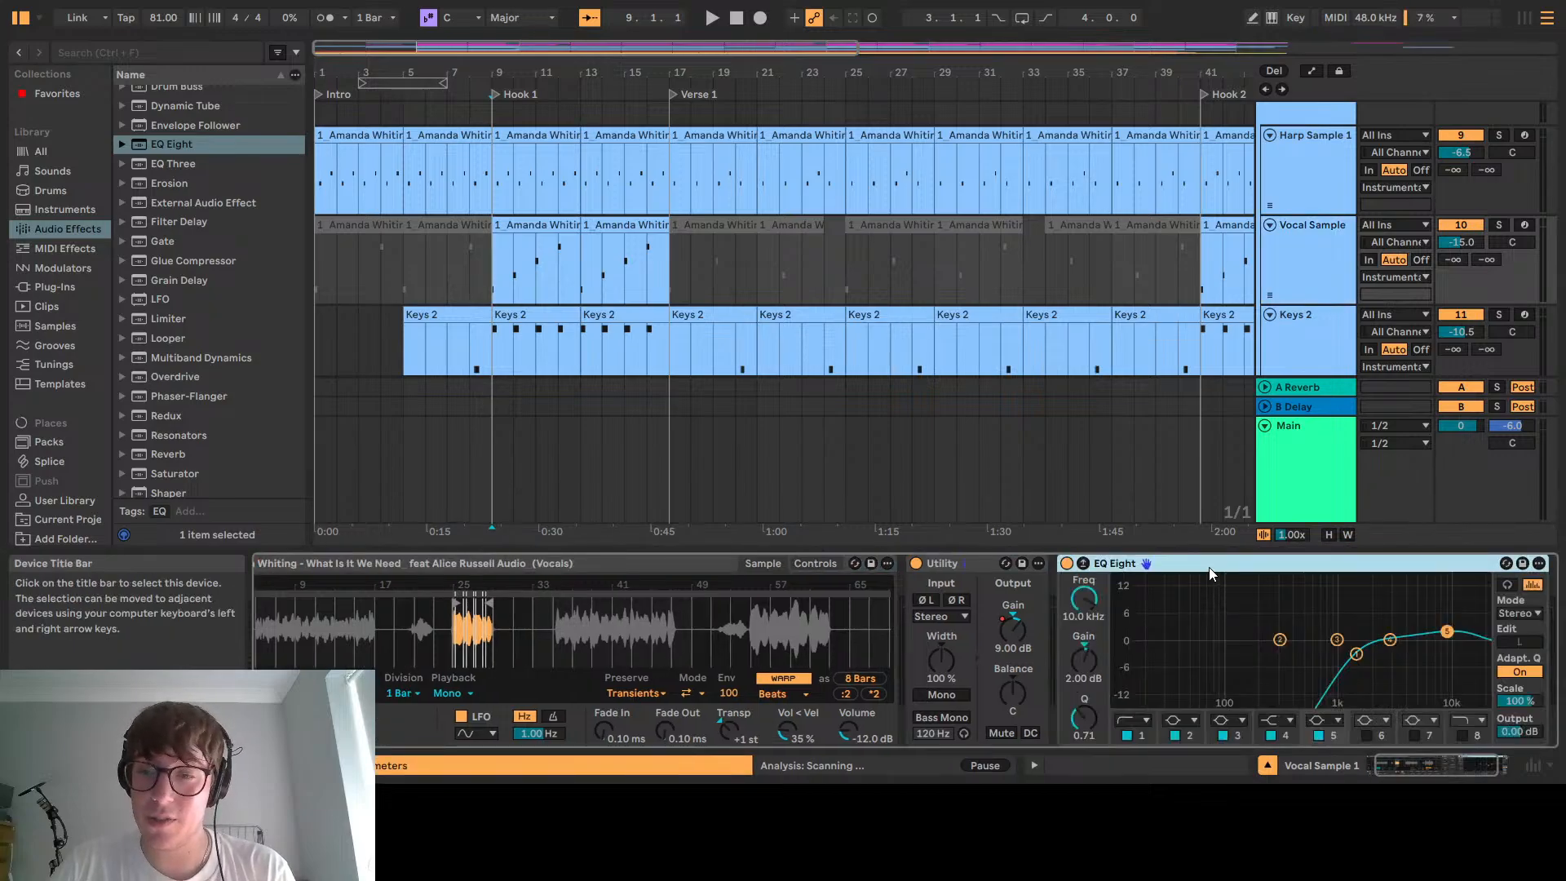
pyautogui.press('Delete')
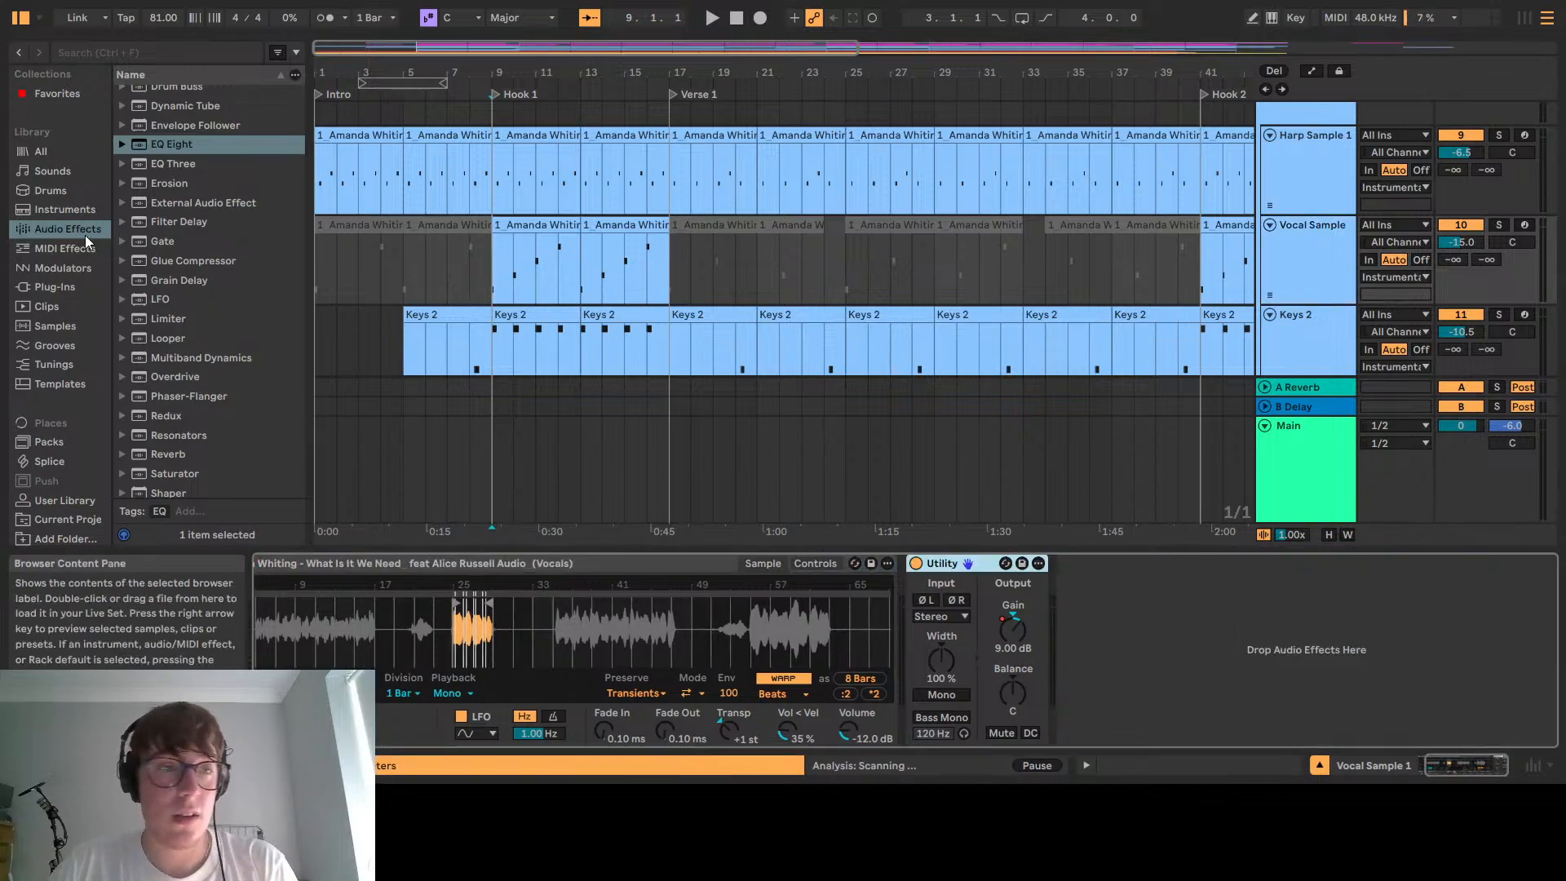
# Add a fresh EQ Eight before Utility on the Vocal Sample track, with band 1 at 100 Hz and band 2 at 300 Hz
pyautogui.click(164, 147)
pyautogui.moveTo(164, 148); pyautogui.dragTo(912, 583)
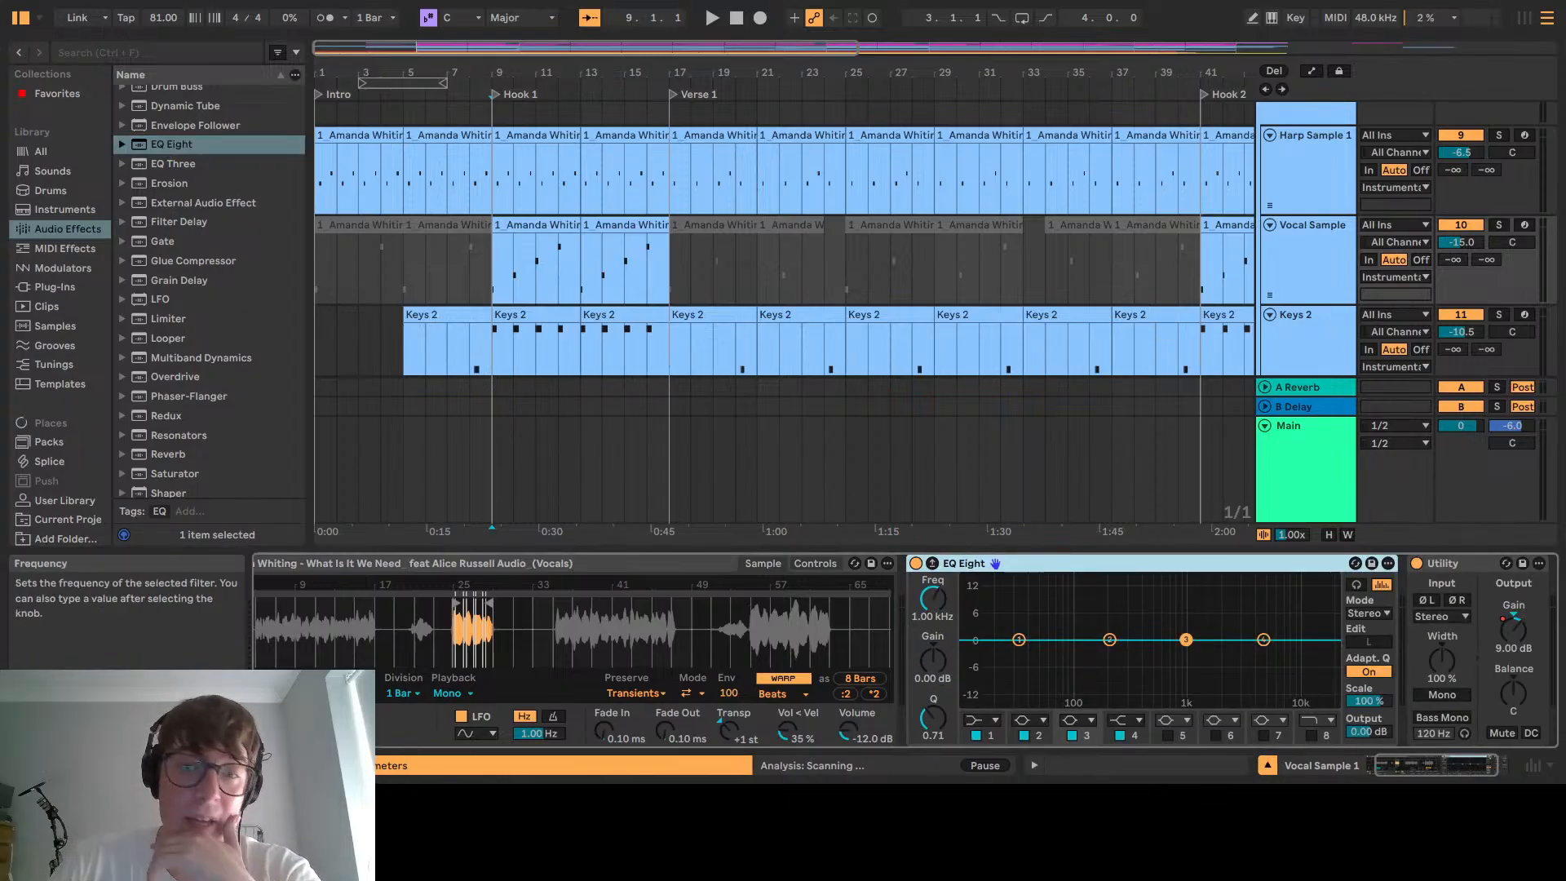
pyautogui.click(1019, 639)
pyautogui.moveTo(938, 614); pyautogui.dragTo(938, 598)
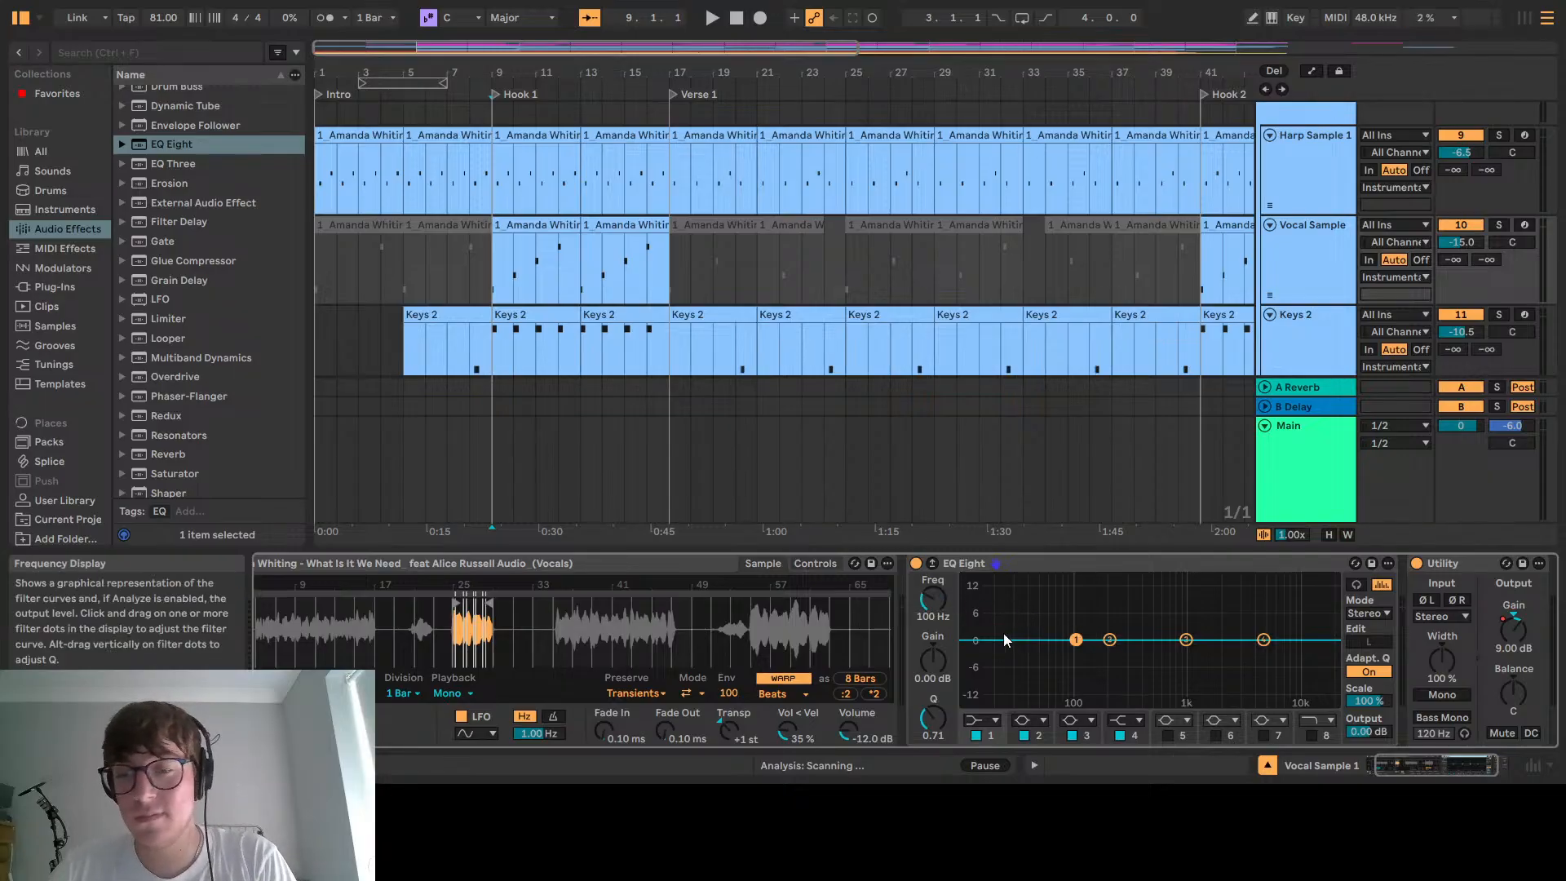
pyautogui.click(1109, 639)
pyautogui.write('300')
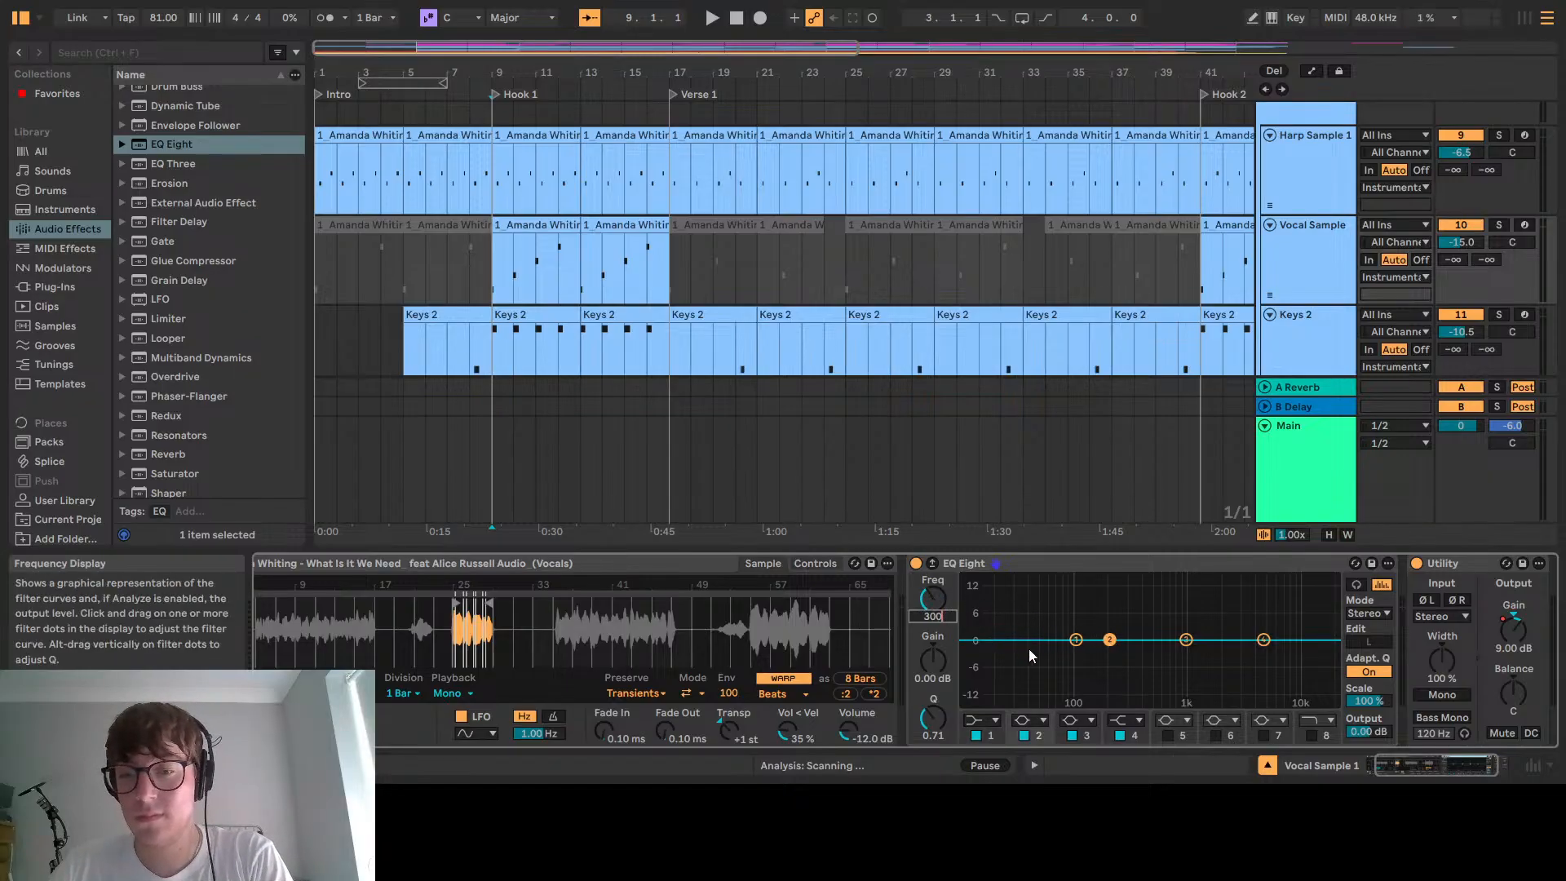
pyautogui.press('Return')
# Set band 4 of the Vocal Sample track's EQ Eight to 3 kHz and enable band 5 at 10 kHz
pyautogui.click(1185, 640)
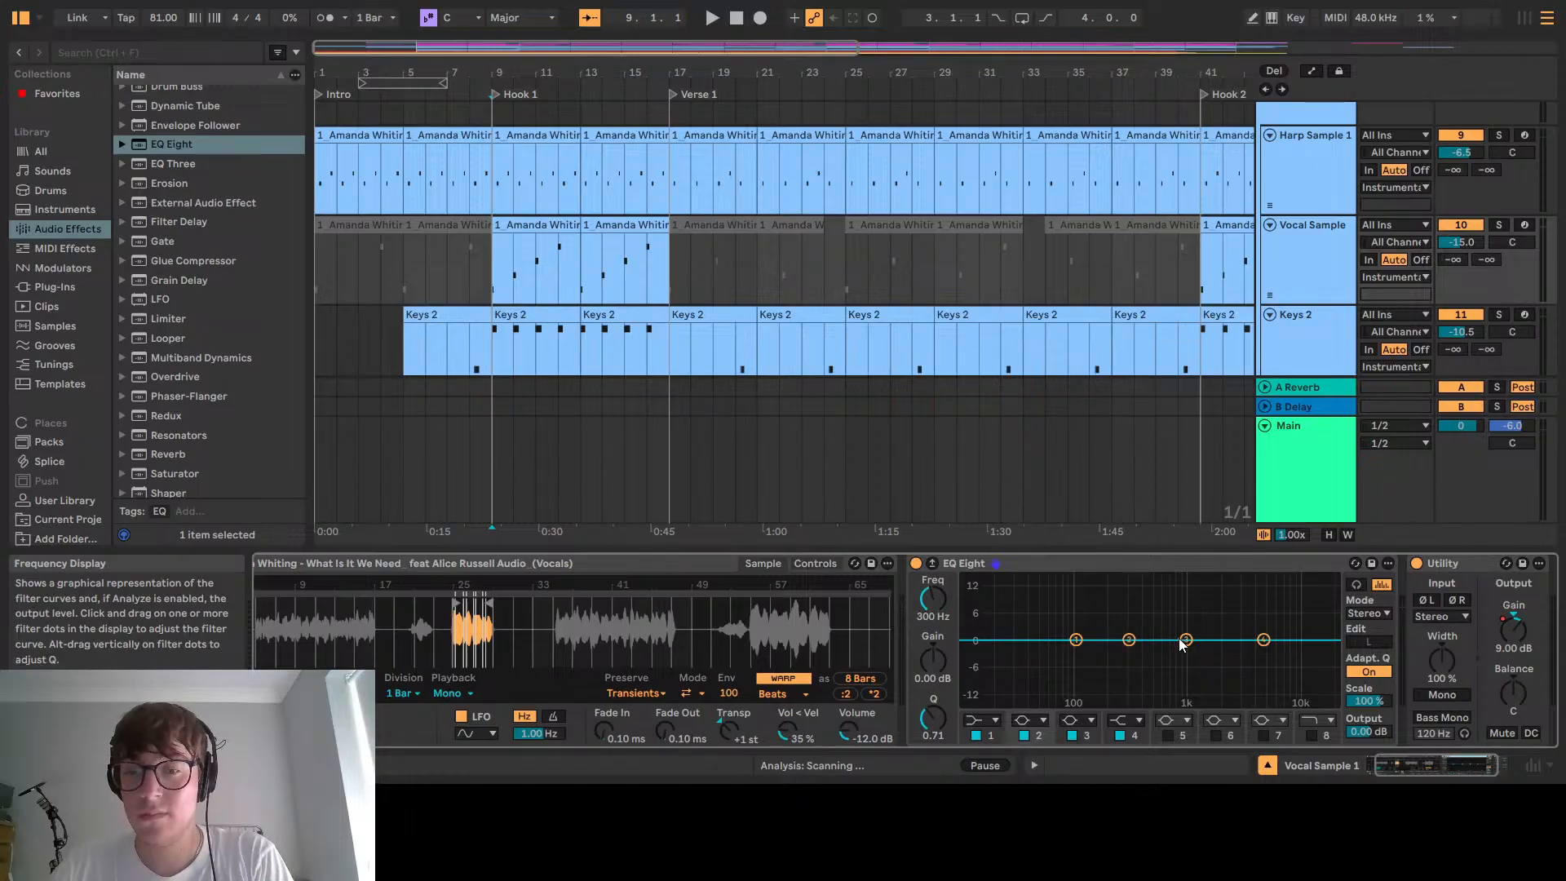
pyautogui.click(1264, 641)
pyautogui.click(933, 599)
pyautogui.write('3000')
pyautogui.press('Return')
pyautogui.click(1167, 735)
pyautogui.click(920, 610)
pyautogui.write('10000')
pyautogui.press('Return')
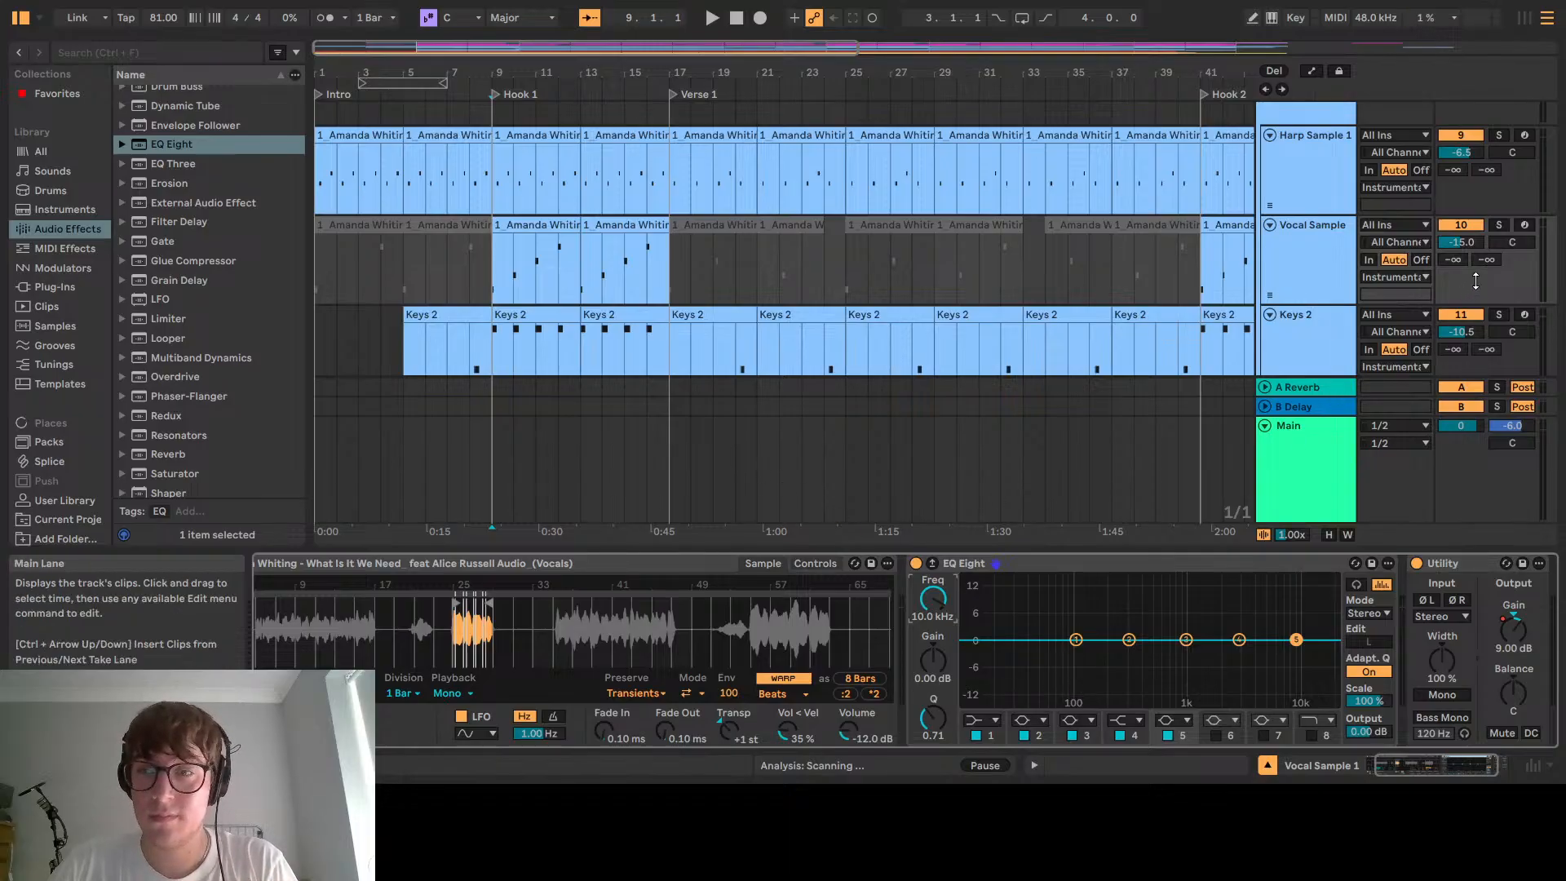
# Solo the Vocal Sample track from Hook 1 and change its EQ Eight band 1 to a low cut
pyautogui.click(1498, 226)
pyautogui.press('space')
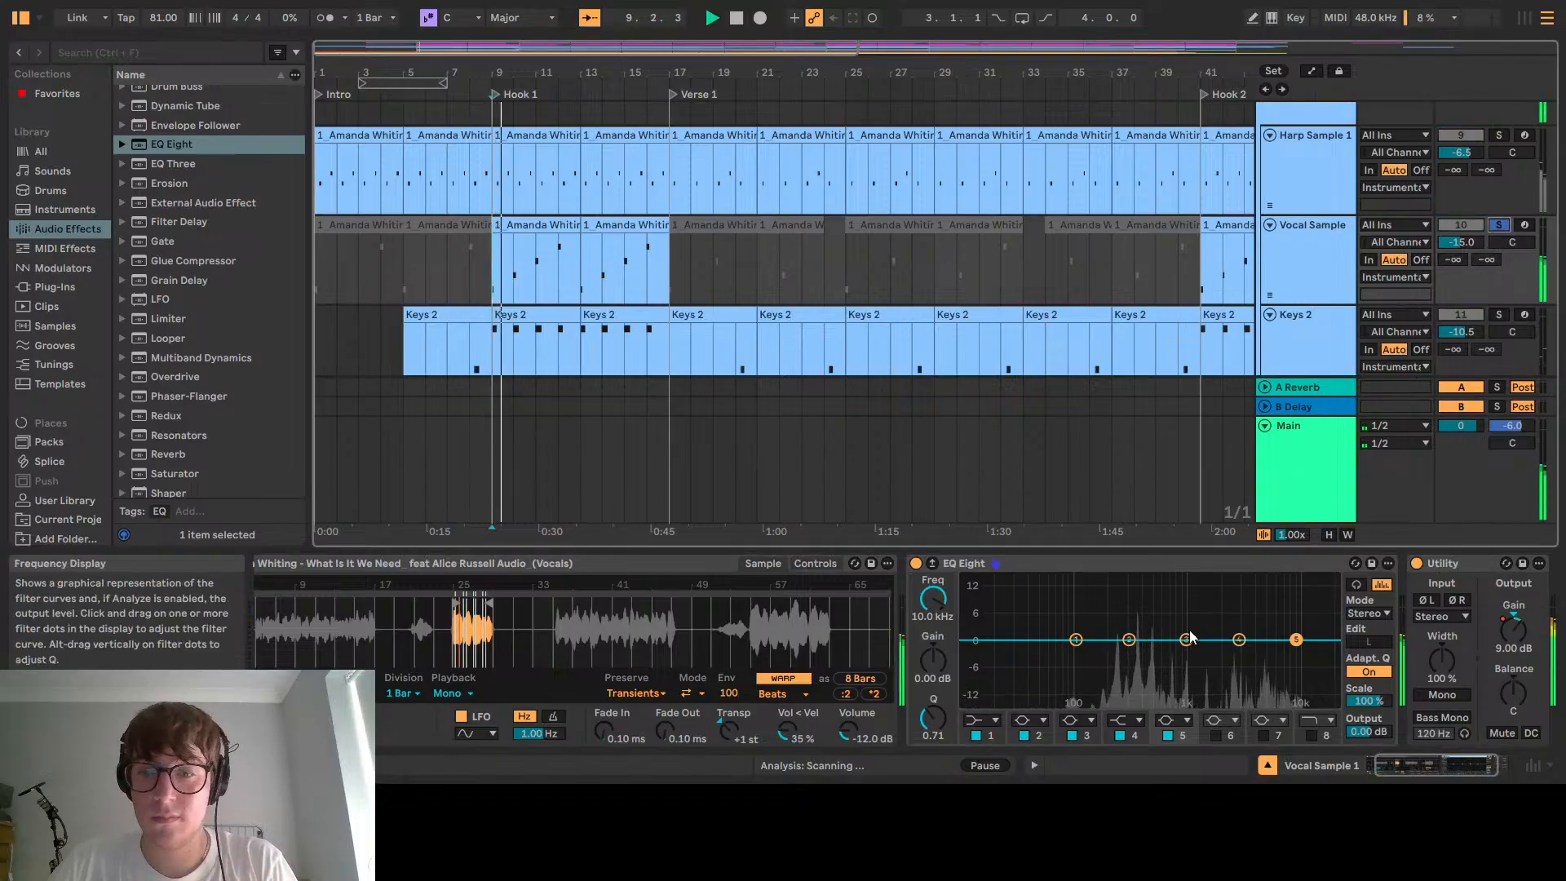
pyautogui.press('space')
pyautogui.click(1076, 640)
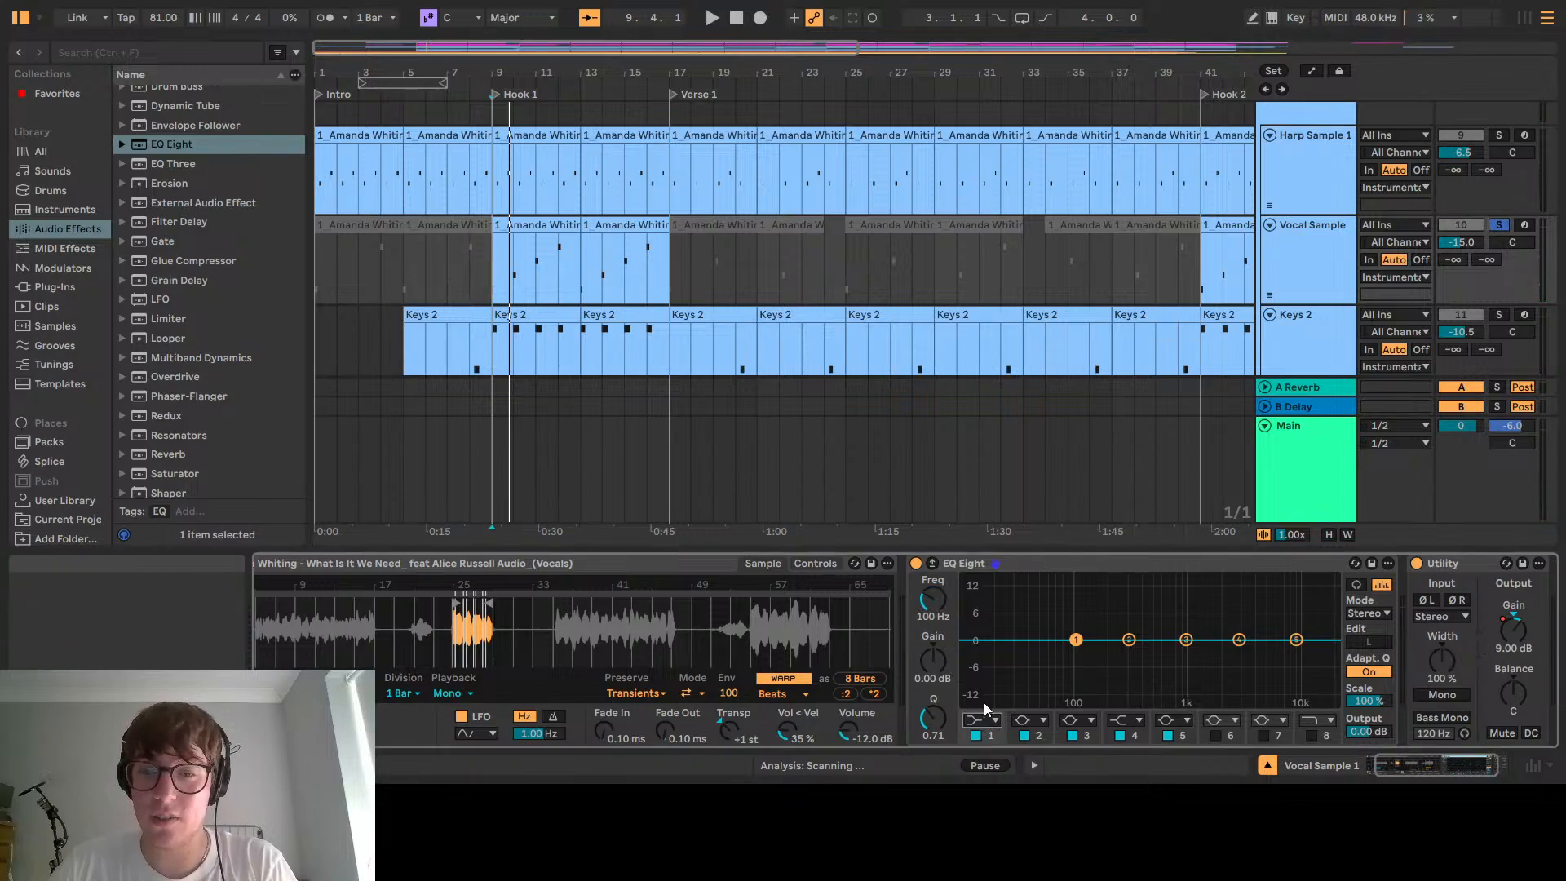
pyautogui.press('space')
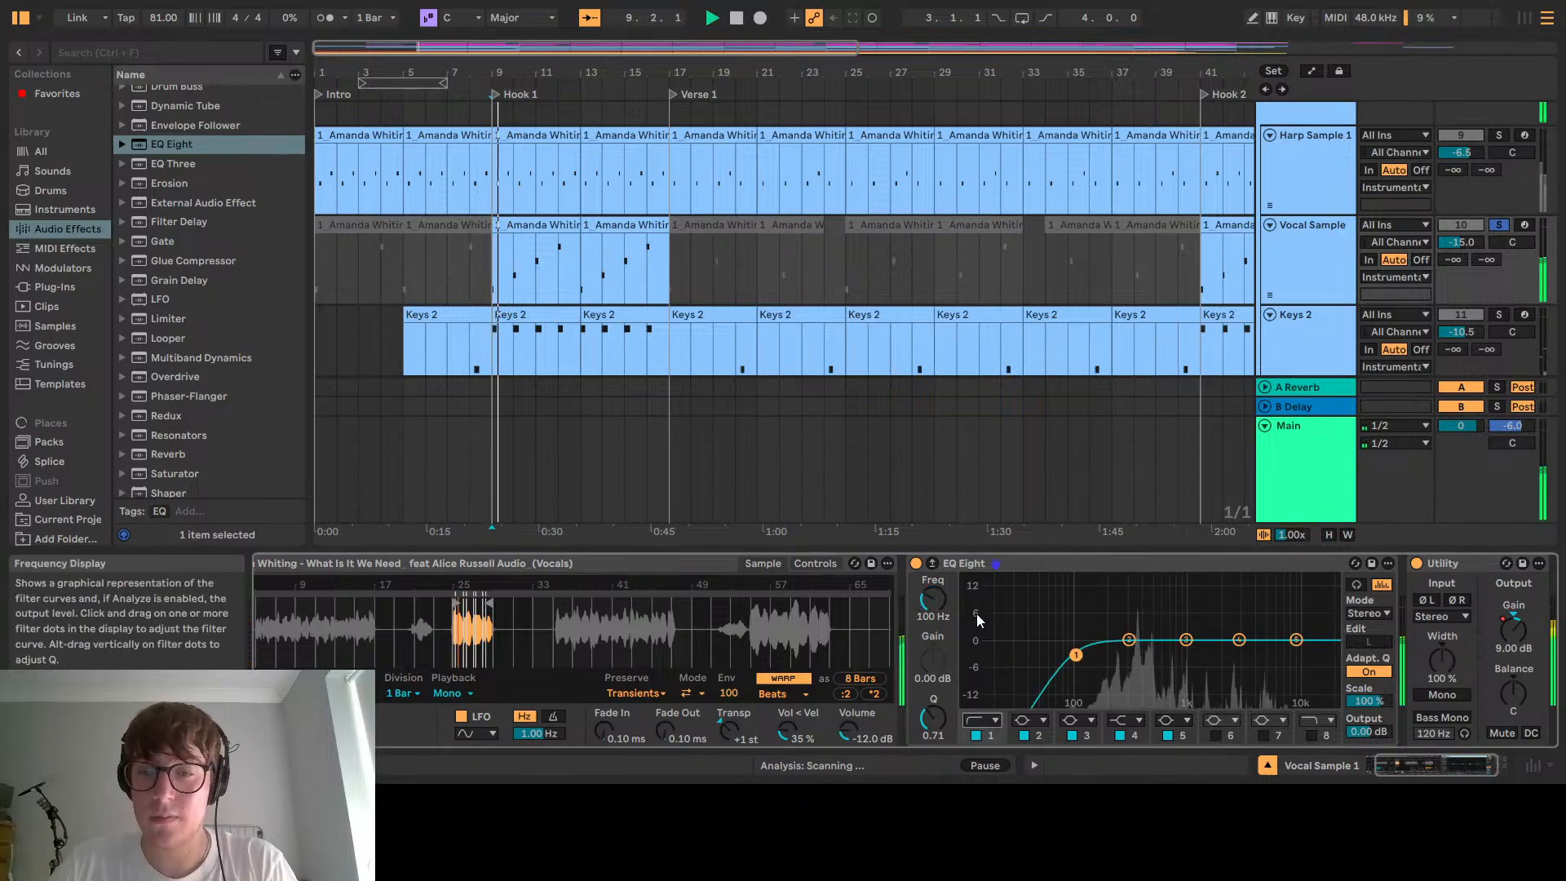
# Set the low cut on the Vocal Sample track's EQ Eight to 180 Hz
pyautogui.moveTo(1076, 654); pyautogui.dragTo(1104, 655)
pyautogui.click(922, 605)
pyautogui.write('180')
pyautogui.press('Return')
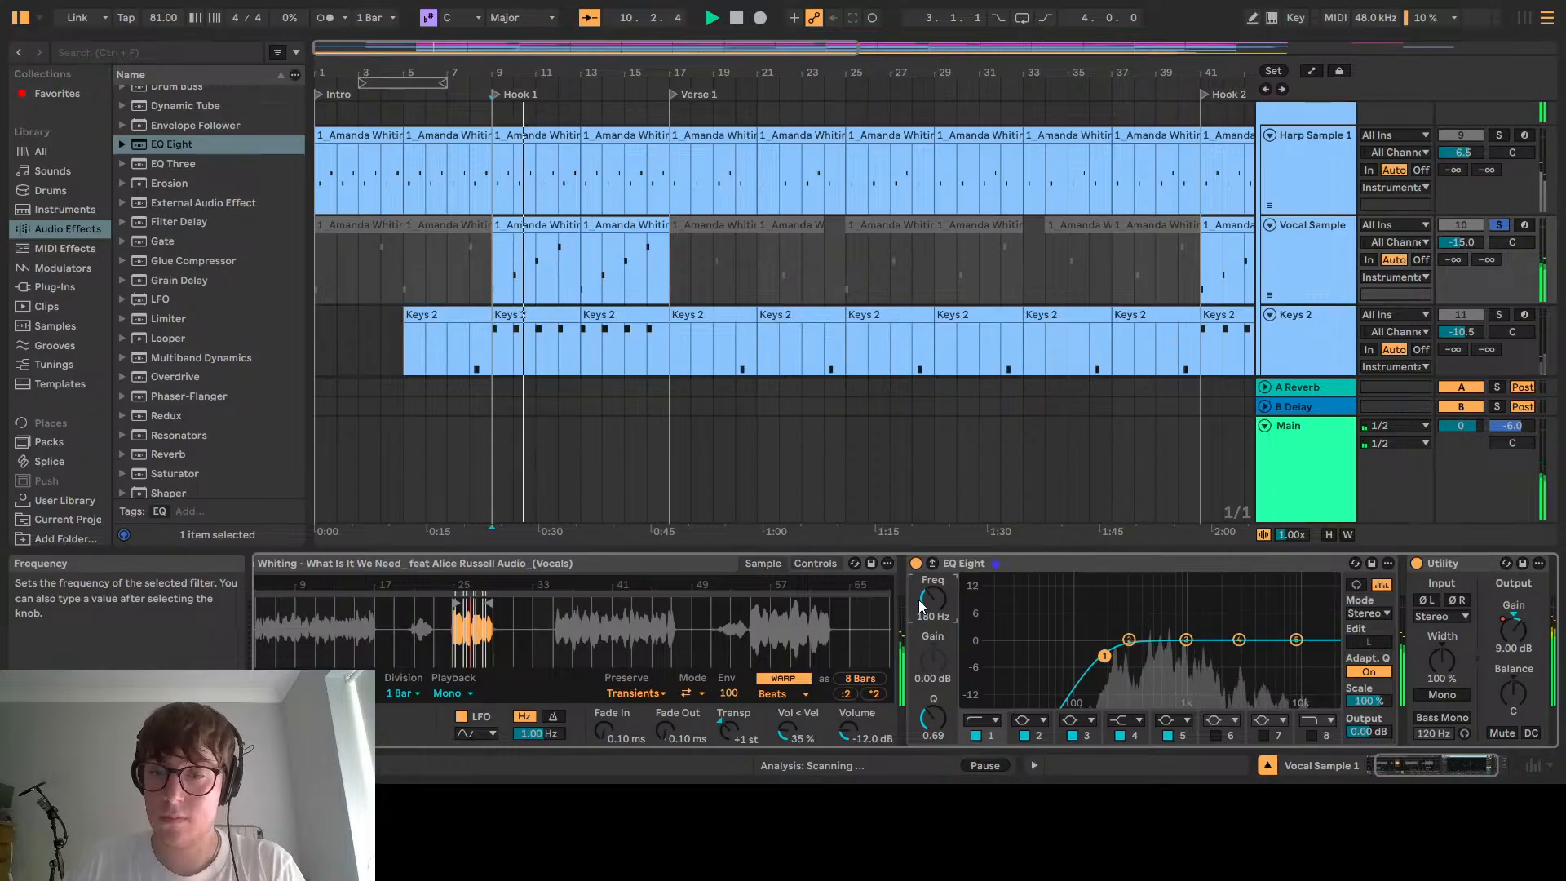
# Boost bands 2 and 3 of the Vocal Sample track's EQ Eight to 1 dB each
pyautogui.click(1129, 639)
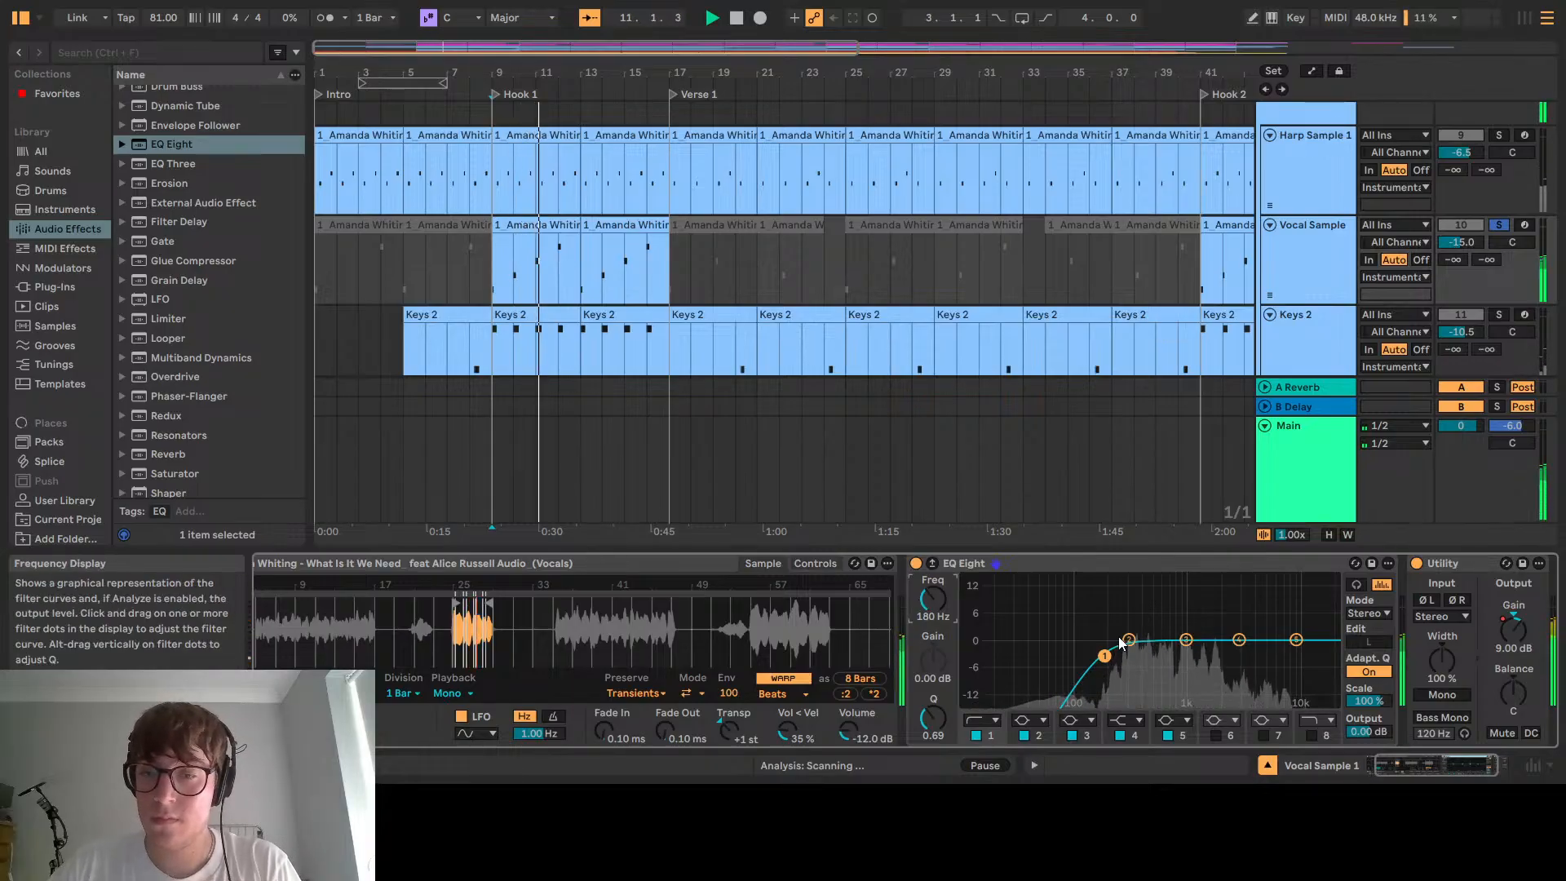
pyautogui.moveTo(1129, 640); pyautogui.dragTo(1129, 635)
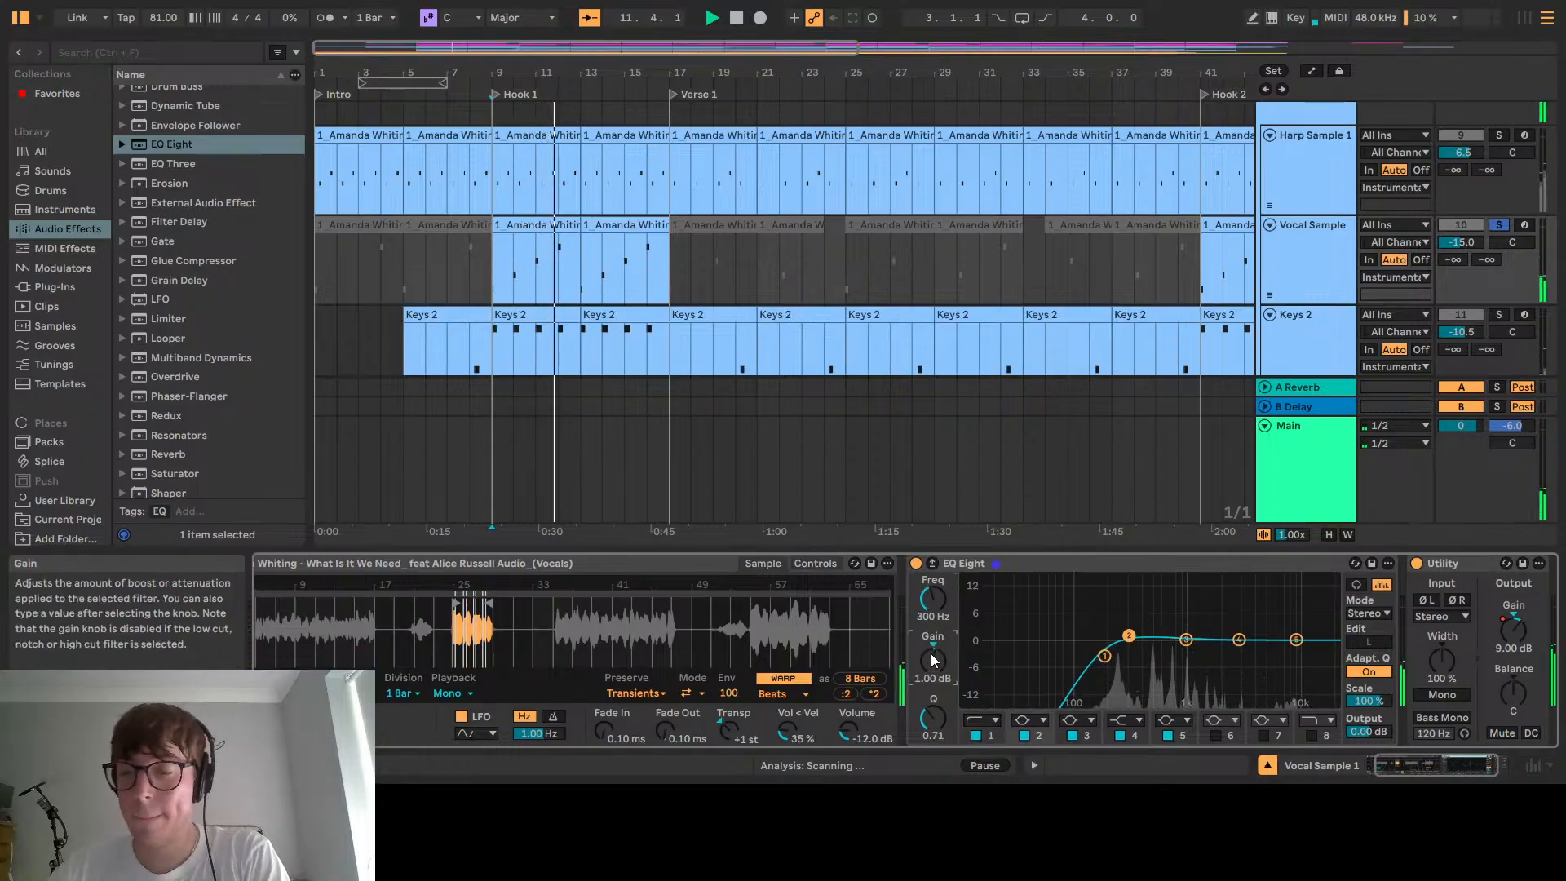
pyautogui.click(1186, 639)
pyautogui.click(930, 665)
pyautogui.write('1')
pyautogui.press('Return')
# Try a high cut on band 5 of the Vocal Sample track's EQ Eight at about 5.2 kHz, and undo it
pyautogui.click(1296, 639)
pyautogui.click(1175, 719)
pyautogui.click(1173, 687)
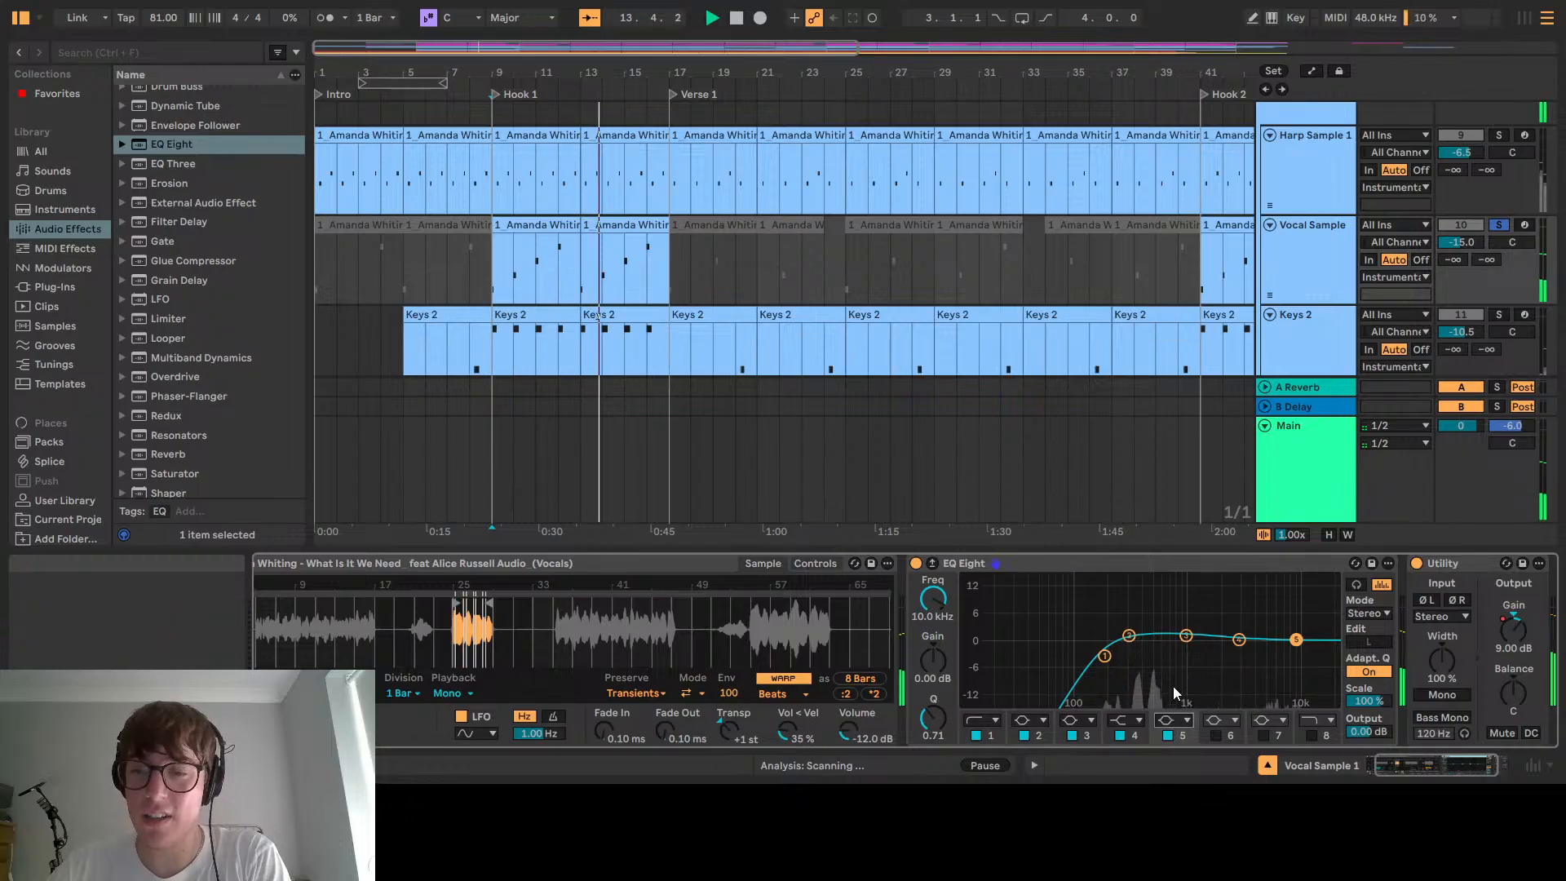
pyautogui.moveTo(1296, 655); pyautogui.dragTo(1265, 653)
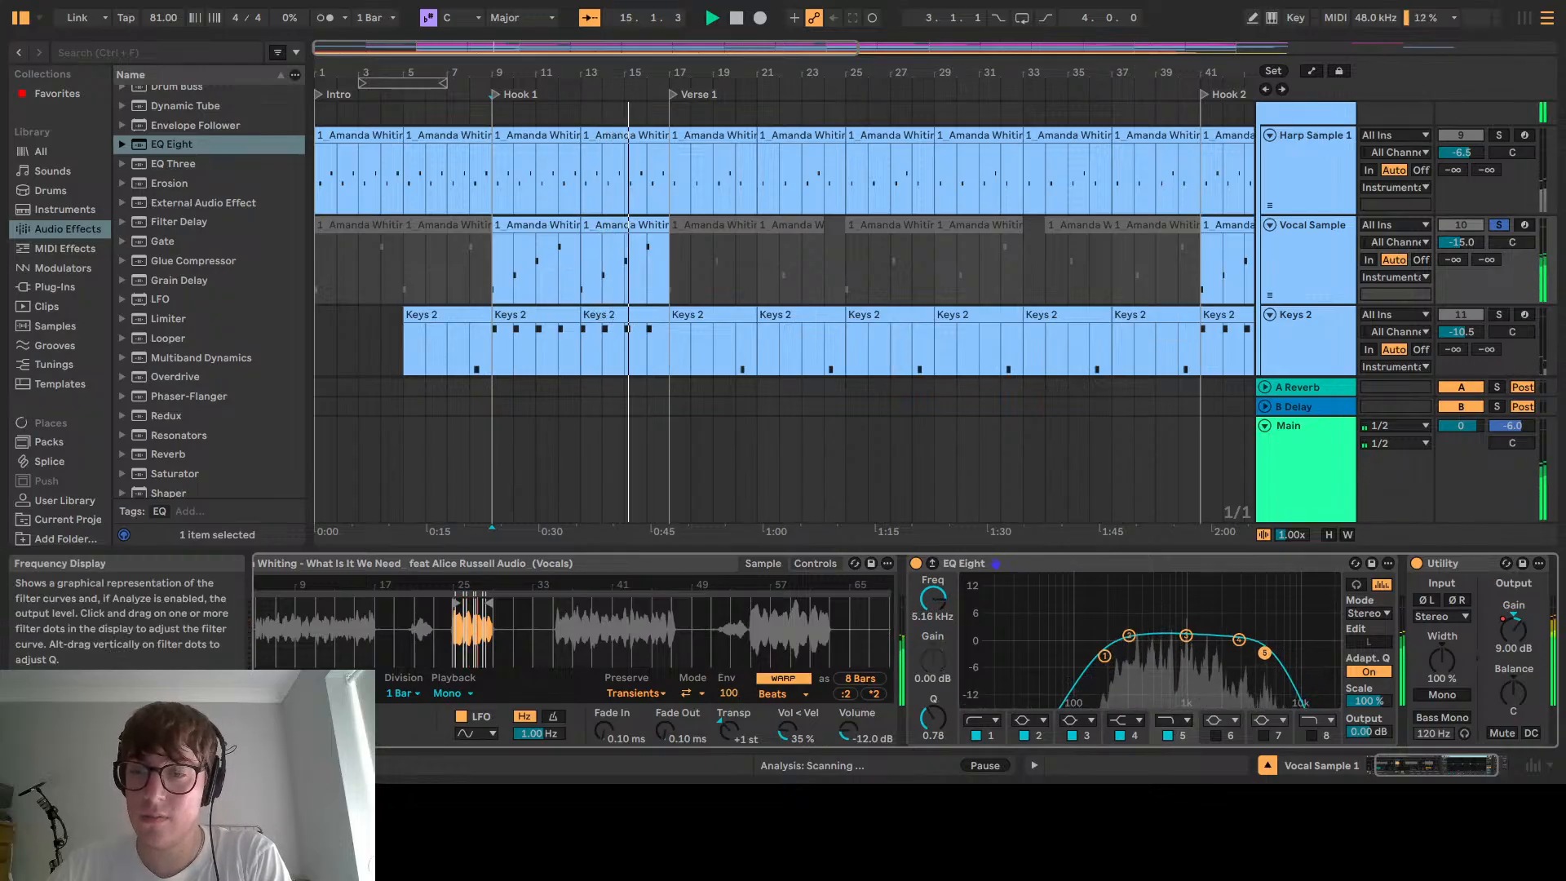
pyautogui.hotkey('ctrl', 'z')
pyautogui.hotkey('ctrl', 'z')
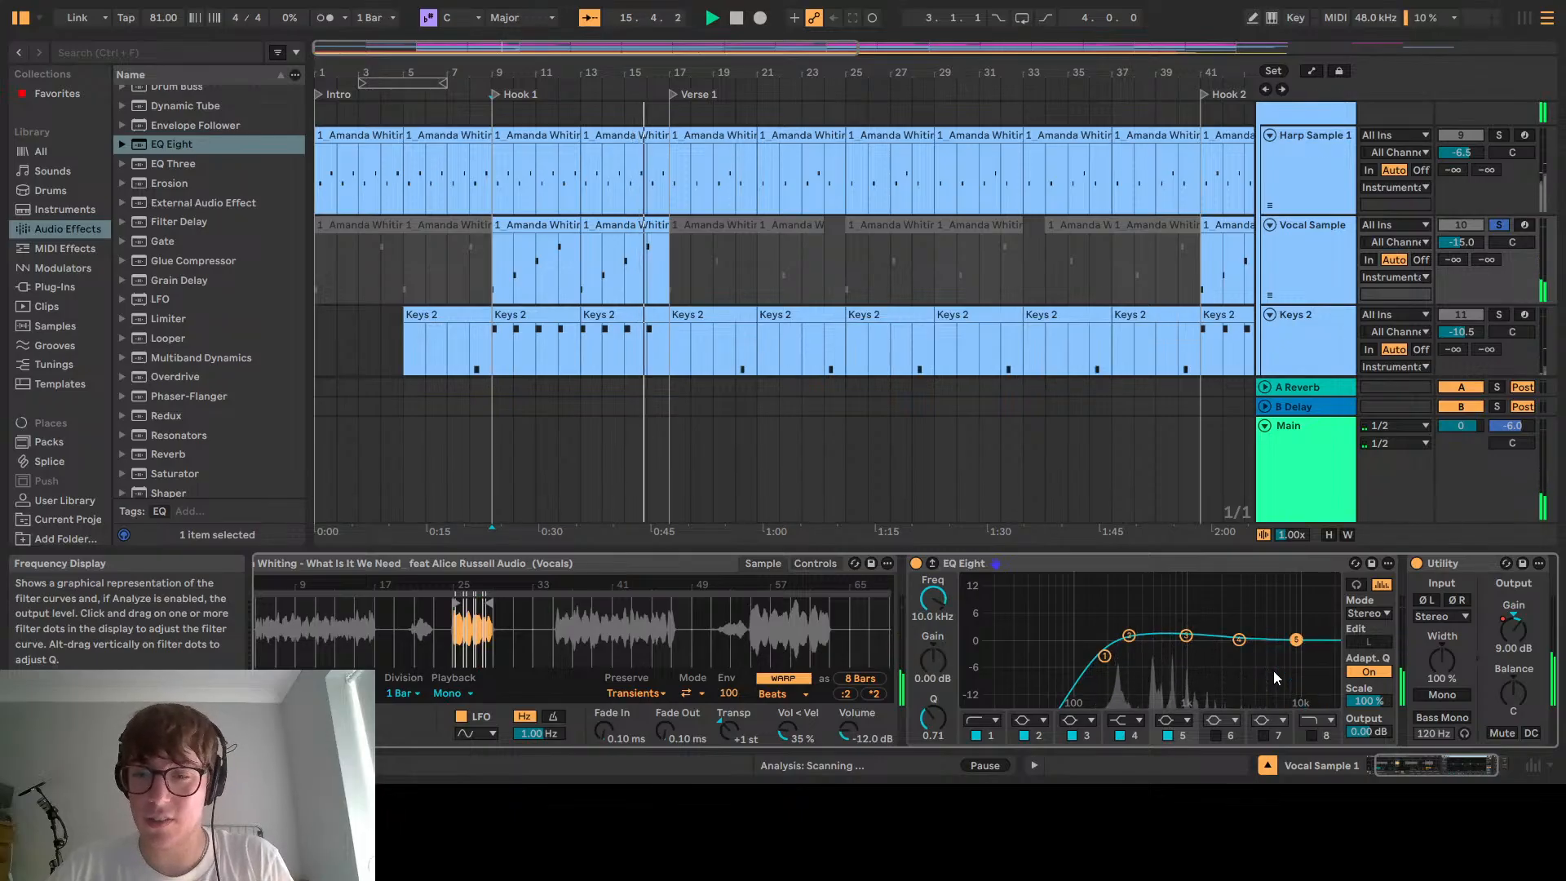
# Unsolo the Vocal Sample track and listen to the full mix from Hook 1
pyautogui.click(1499, 225)
pyautogui.press('space')
pyautogui.press('space')
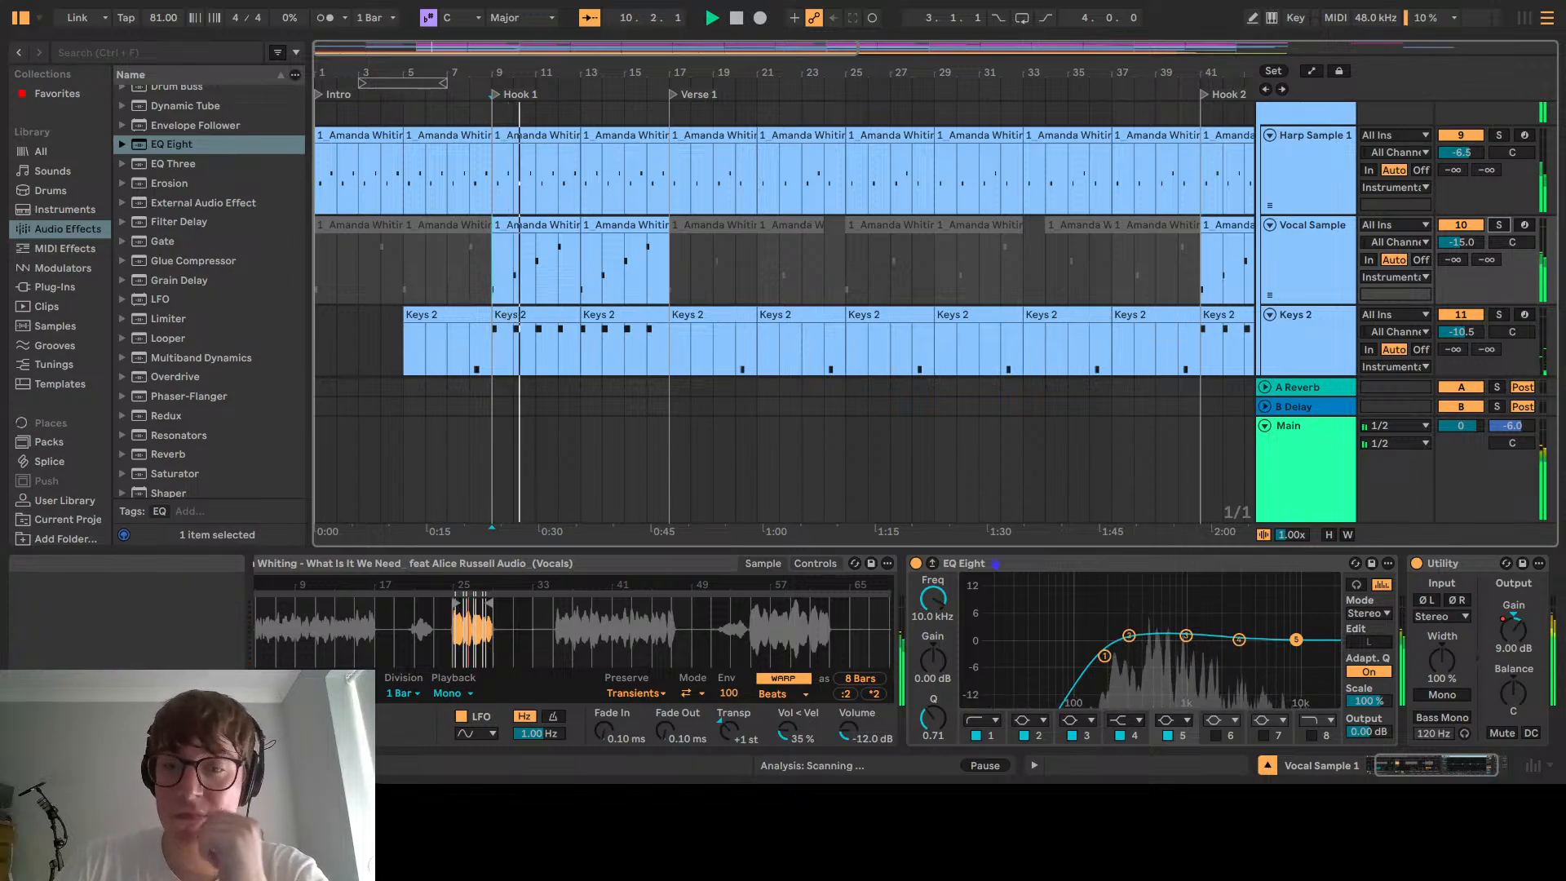
pyautogui.press('space')
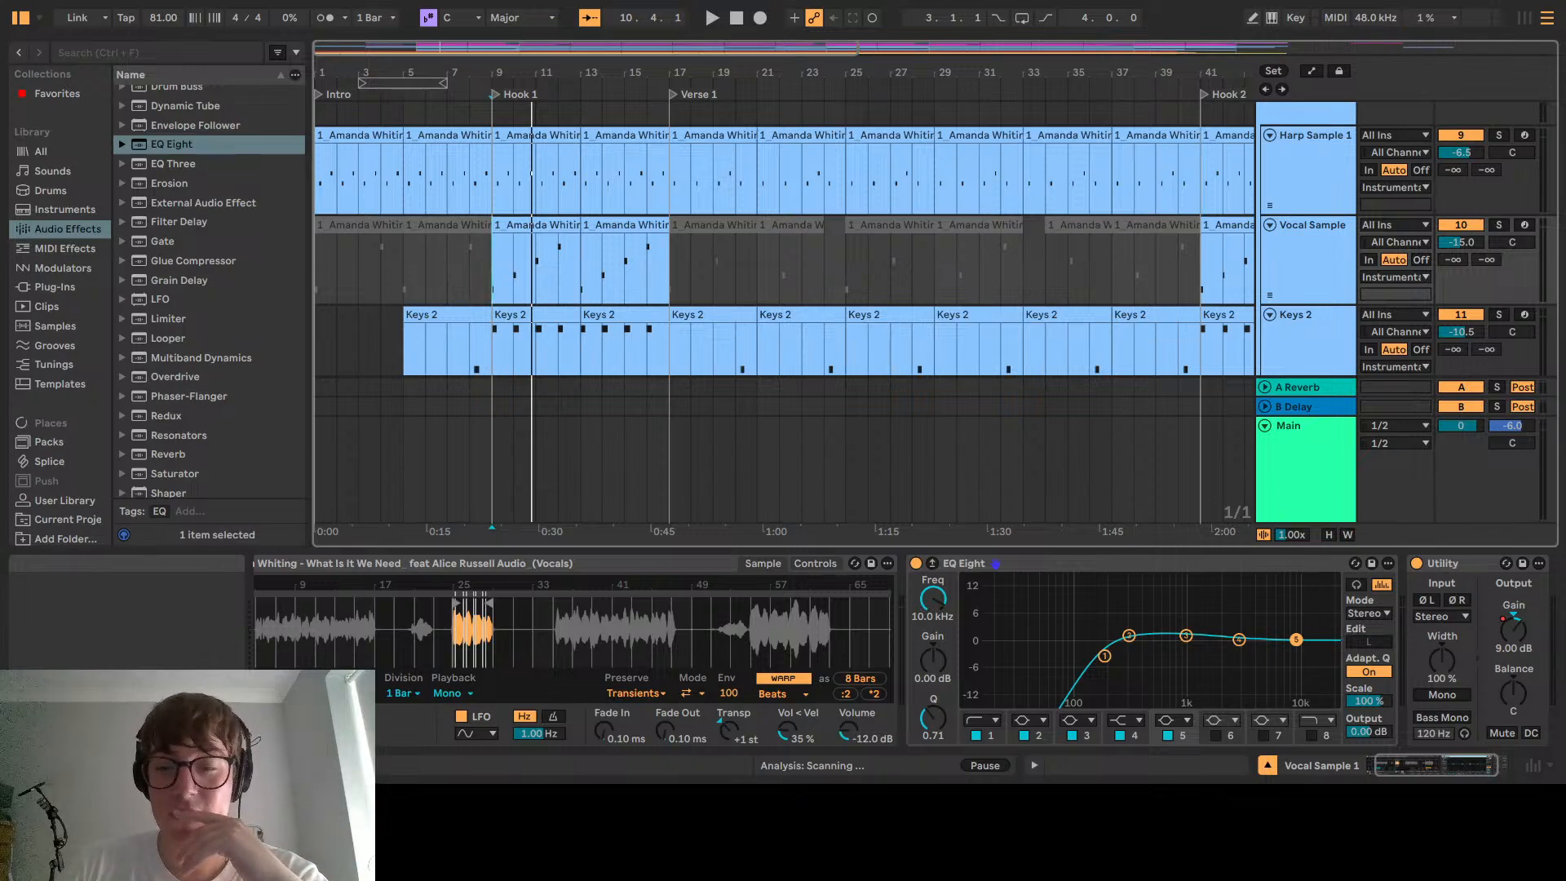
pyautogui.press('space')
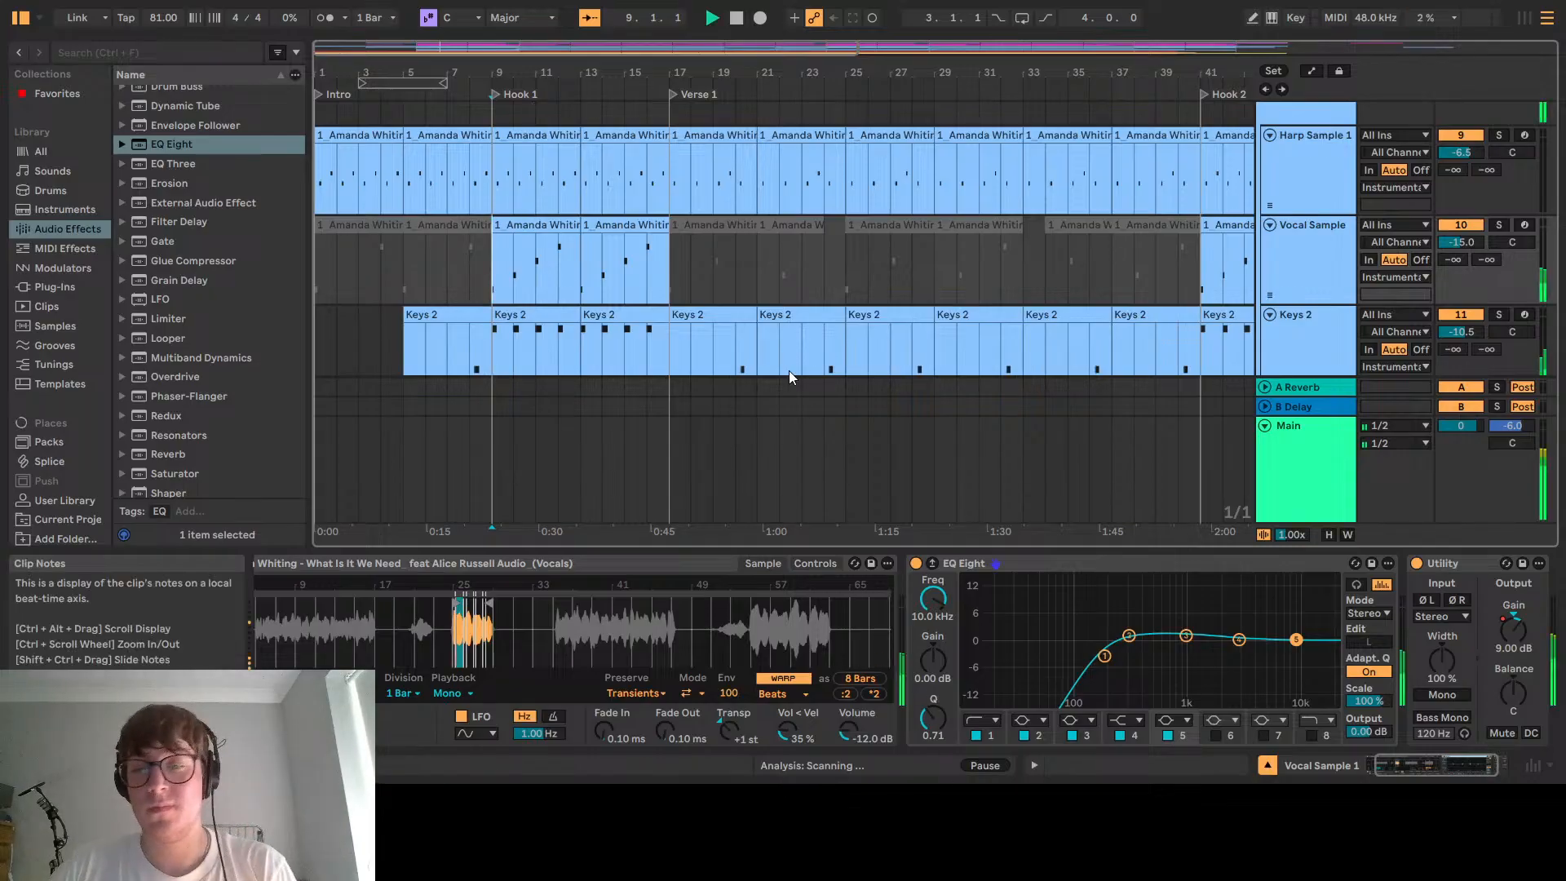
# Add an EQ Eight before Utility on the Ear Candy track
pyautogui.scroll(-5, 1066, 276)
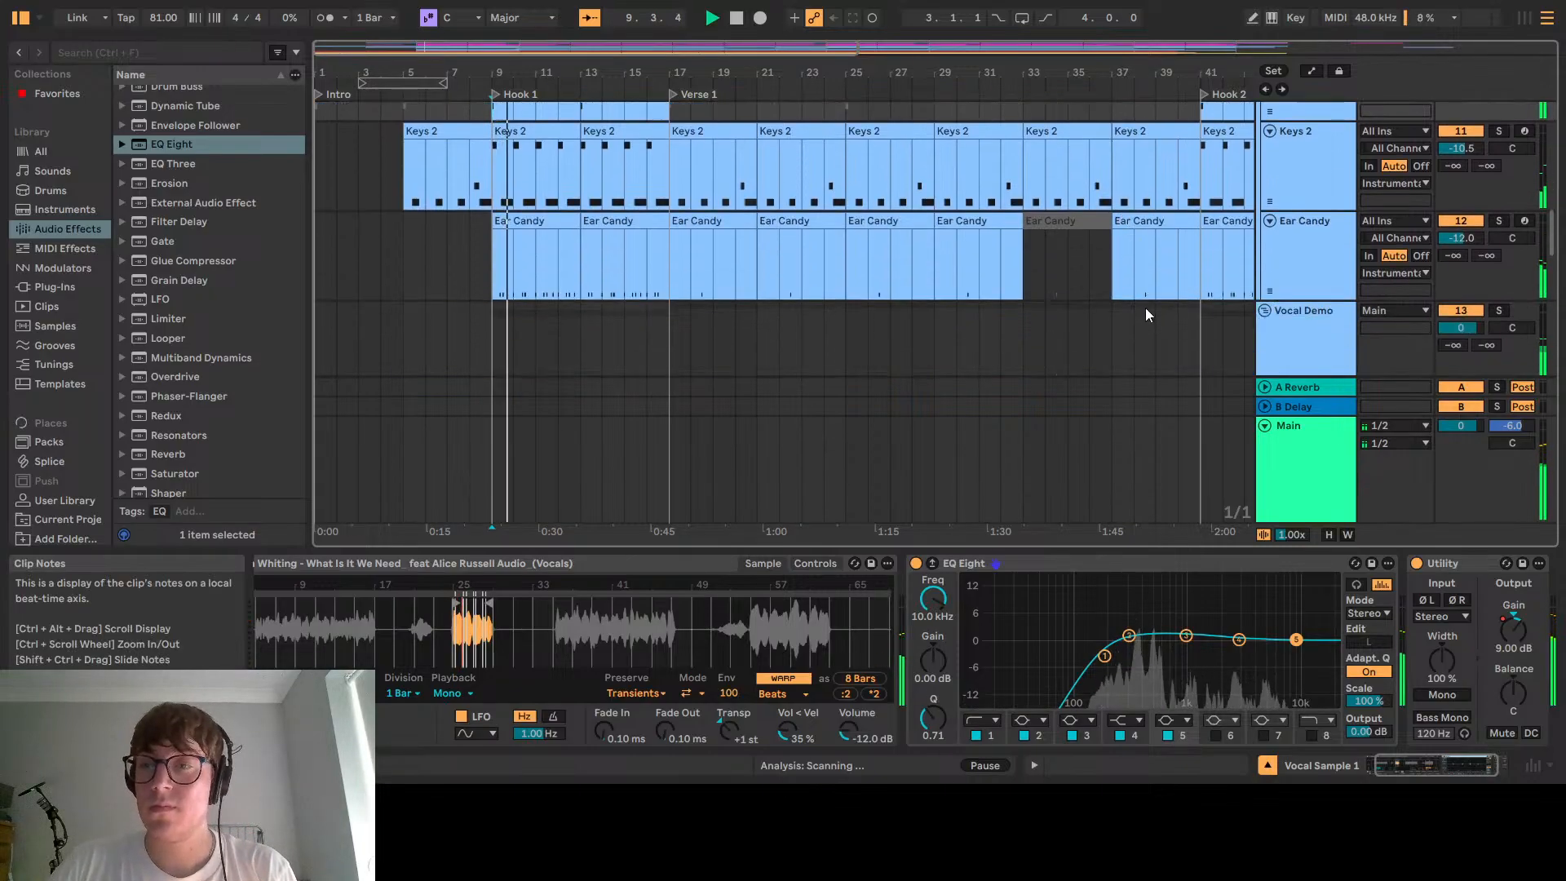
pyautogui.click(1306, 256)
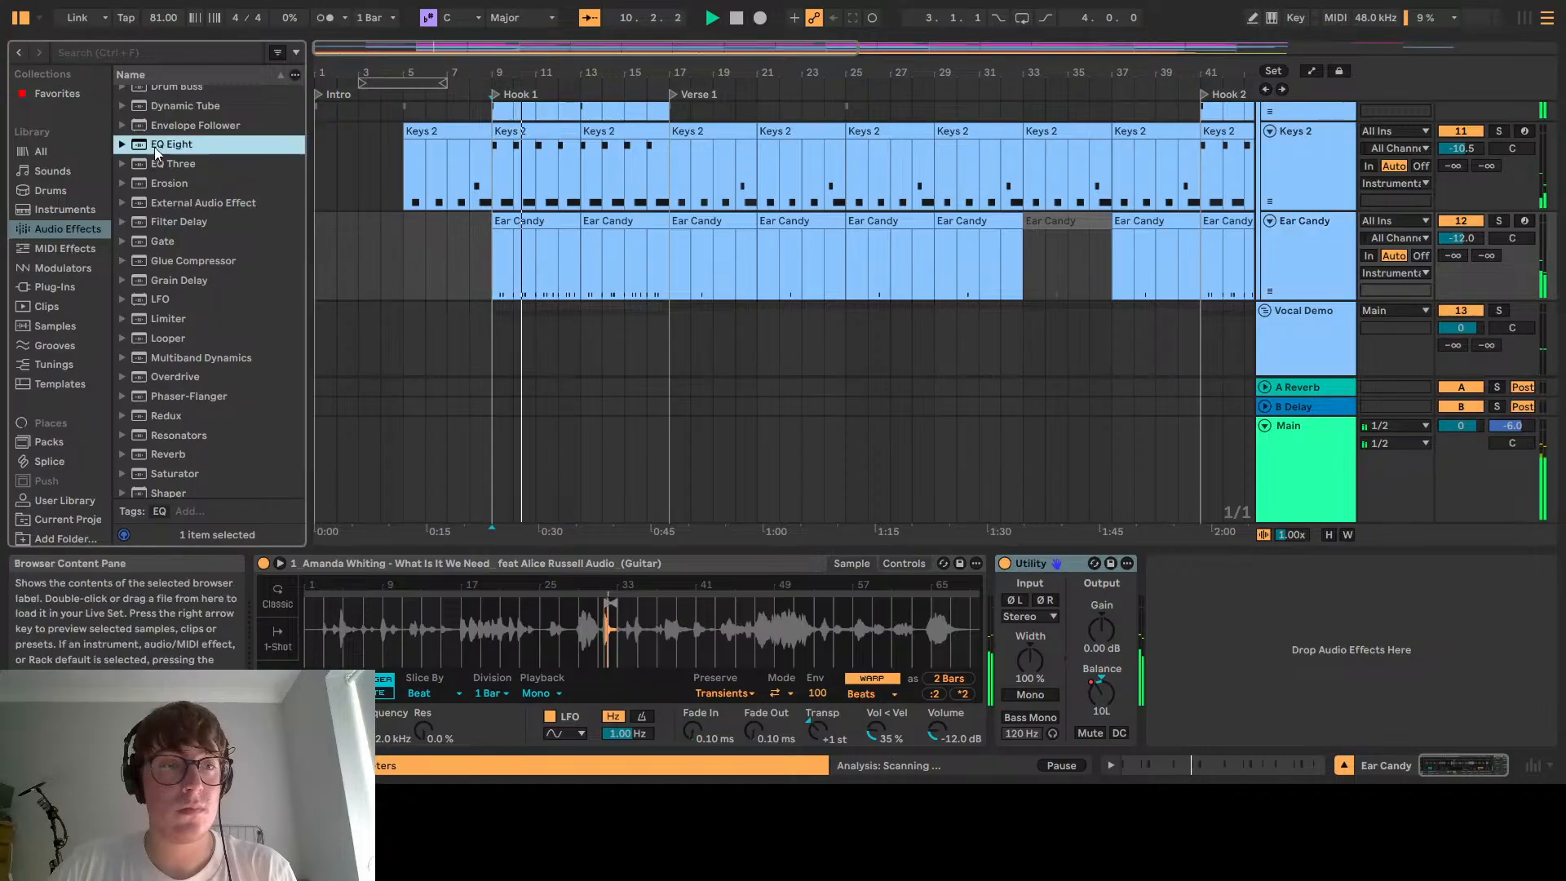
pyautogui.moveTo(172, 143); pyautogui.dragTo(992, 635)
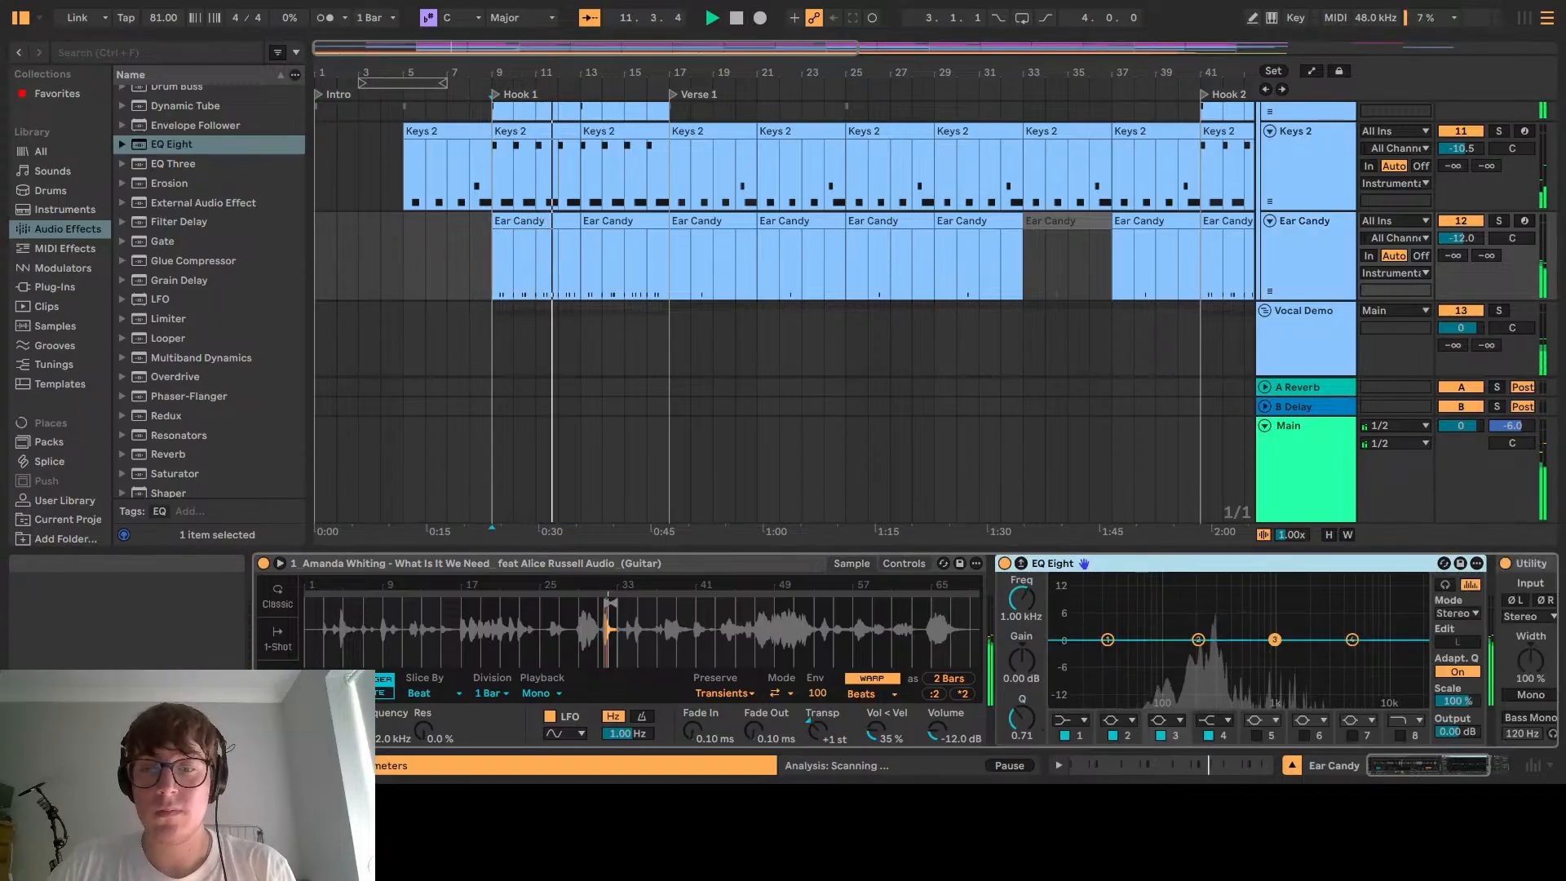
# Set band 1 of the Ear Candy track's EQ Eight to 100 Hz and band 2 to 300 Hz
pyautogui.click(1108, 640)
pyautogui.click(1022, 604)
pyautogui.write('100')
pyautogui.press('Return')
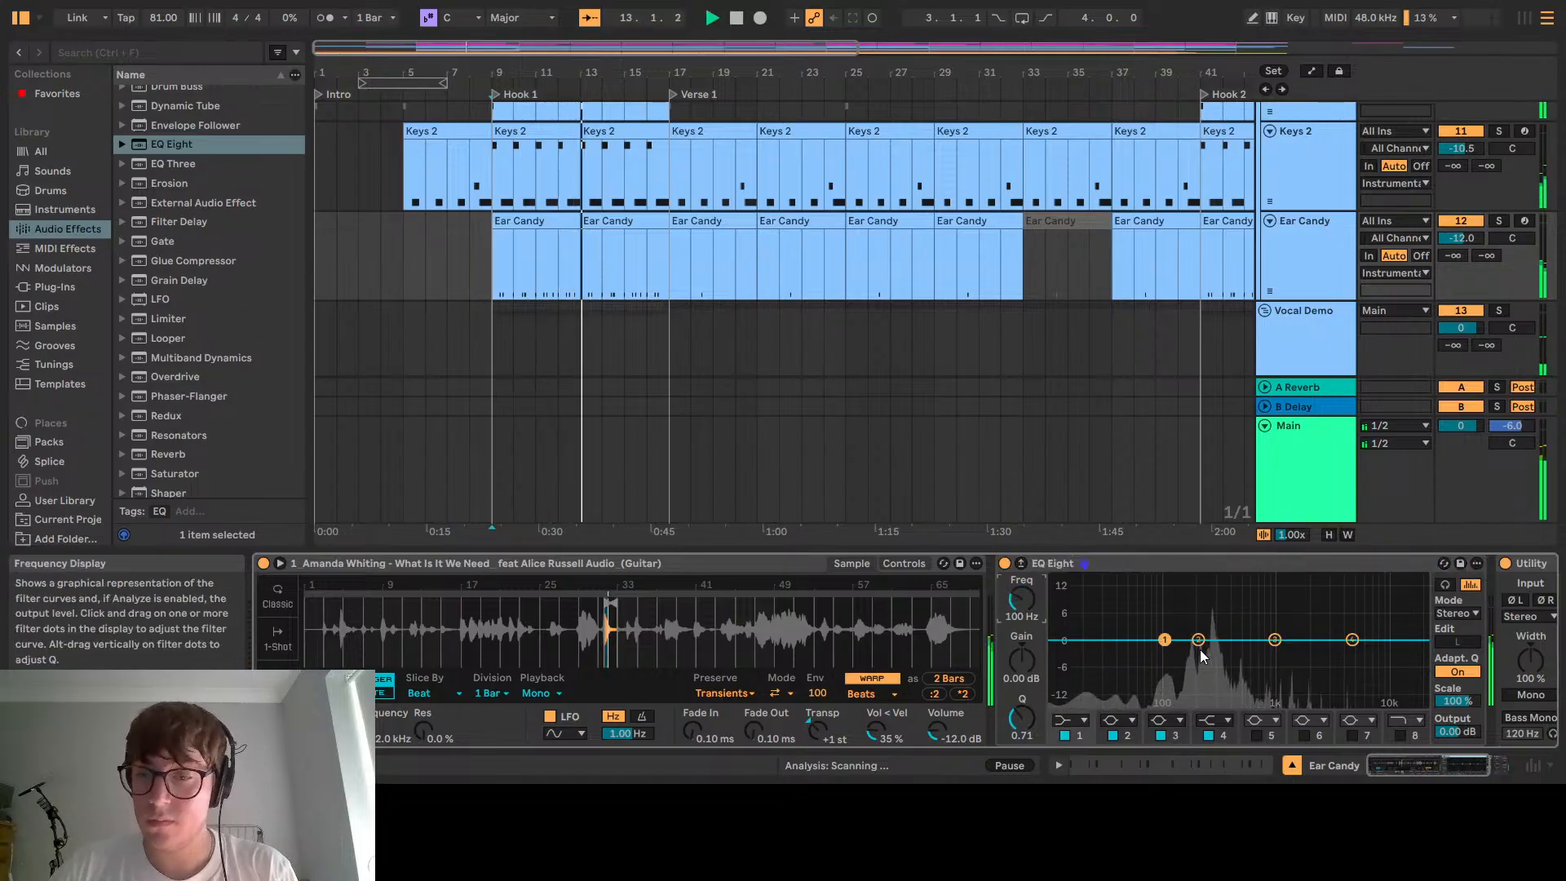
pyautogui.click(1198, 641)
pyautogui.click(1021, 601)
pyautogui.write('300')
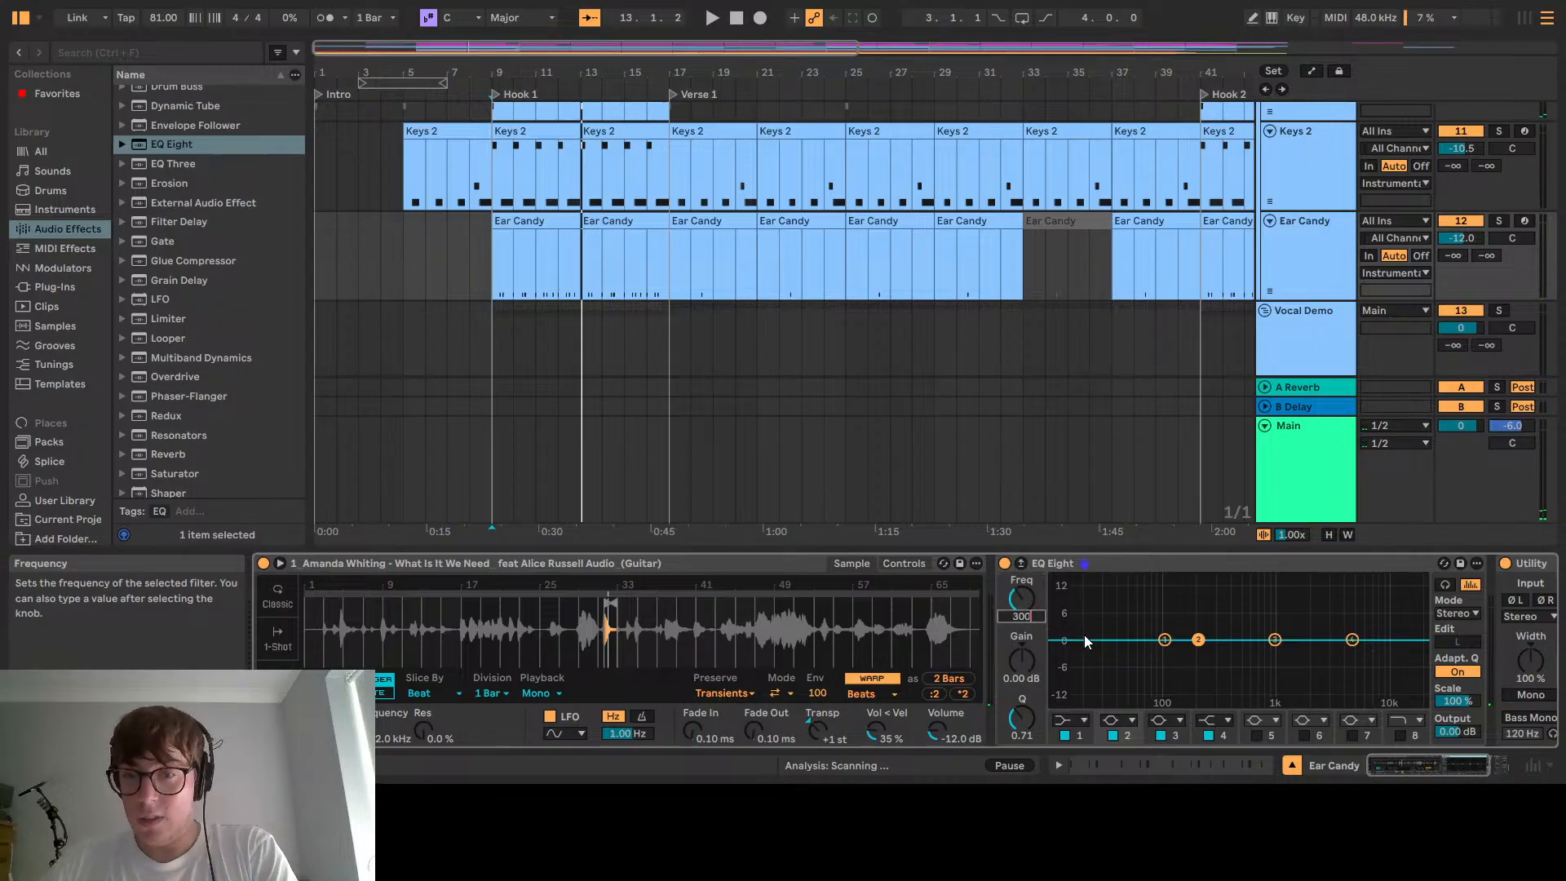
pyautogui.press('Return')
# Set band 4 of the Ear Candy track's EQ Eight to 3 kHz and enable band 5 at 10 kHz
pyautogui.click(1275, 640)
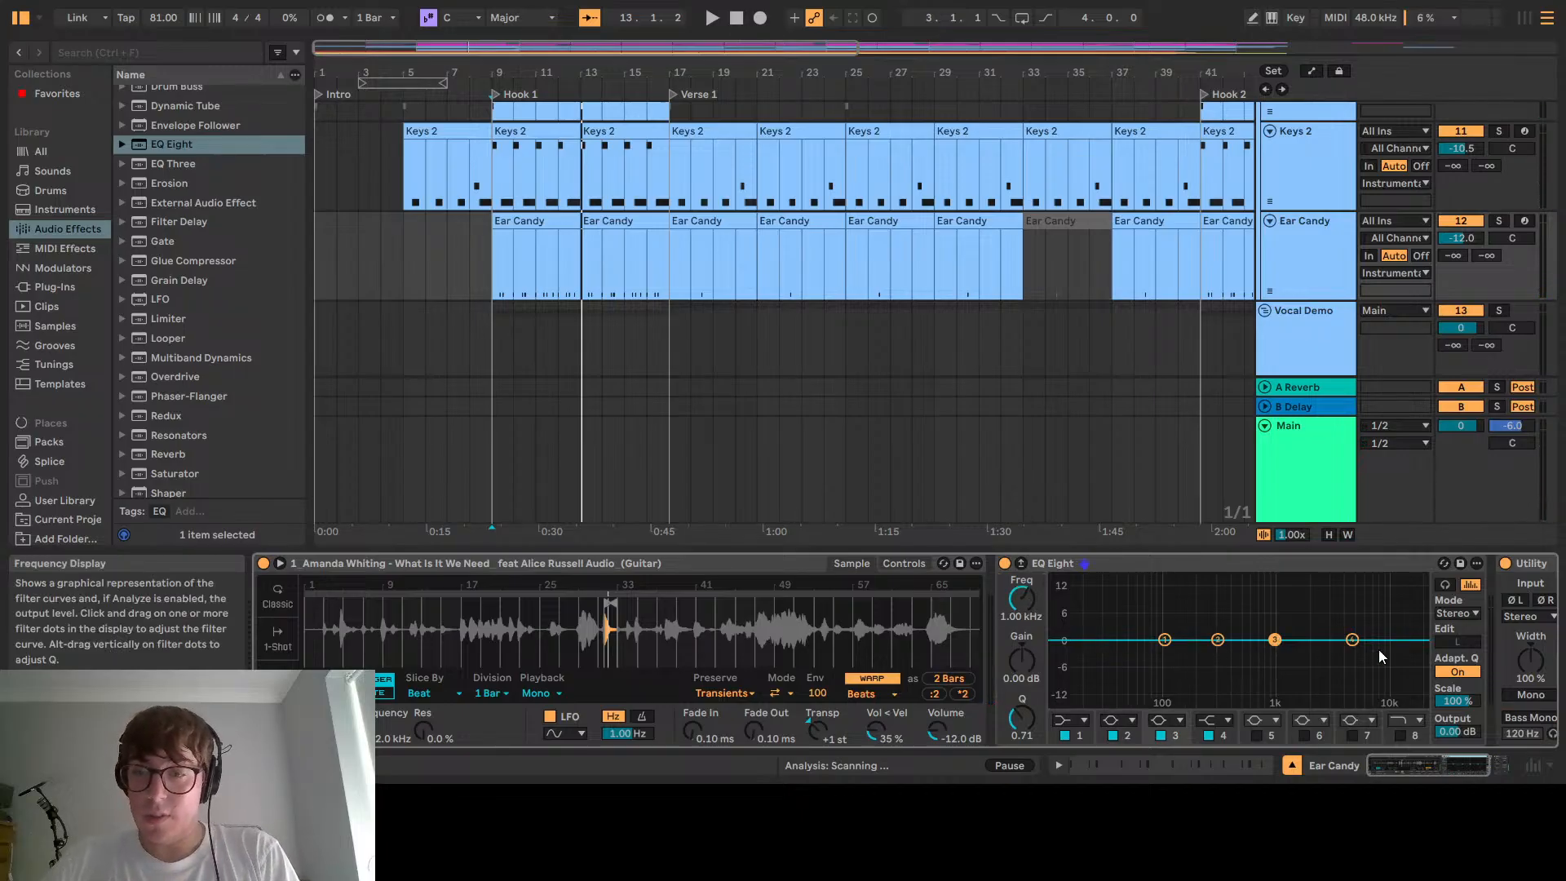
pyautogui.click(1352, 641)
pyautogui.click(1018, 603)
pyautogui.write('3000')
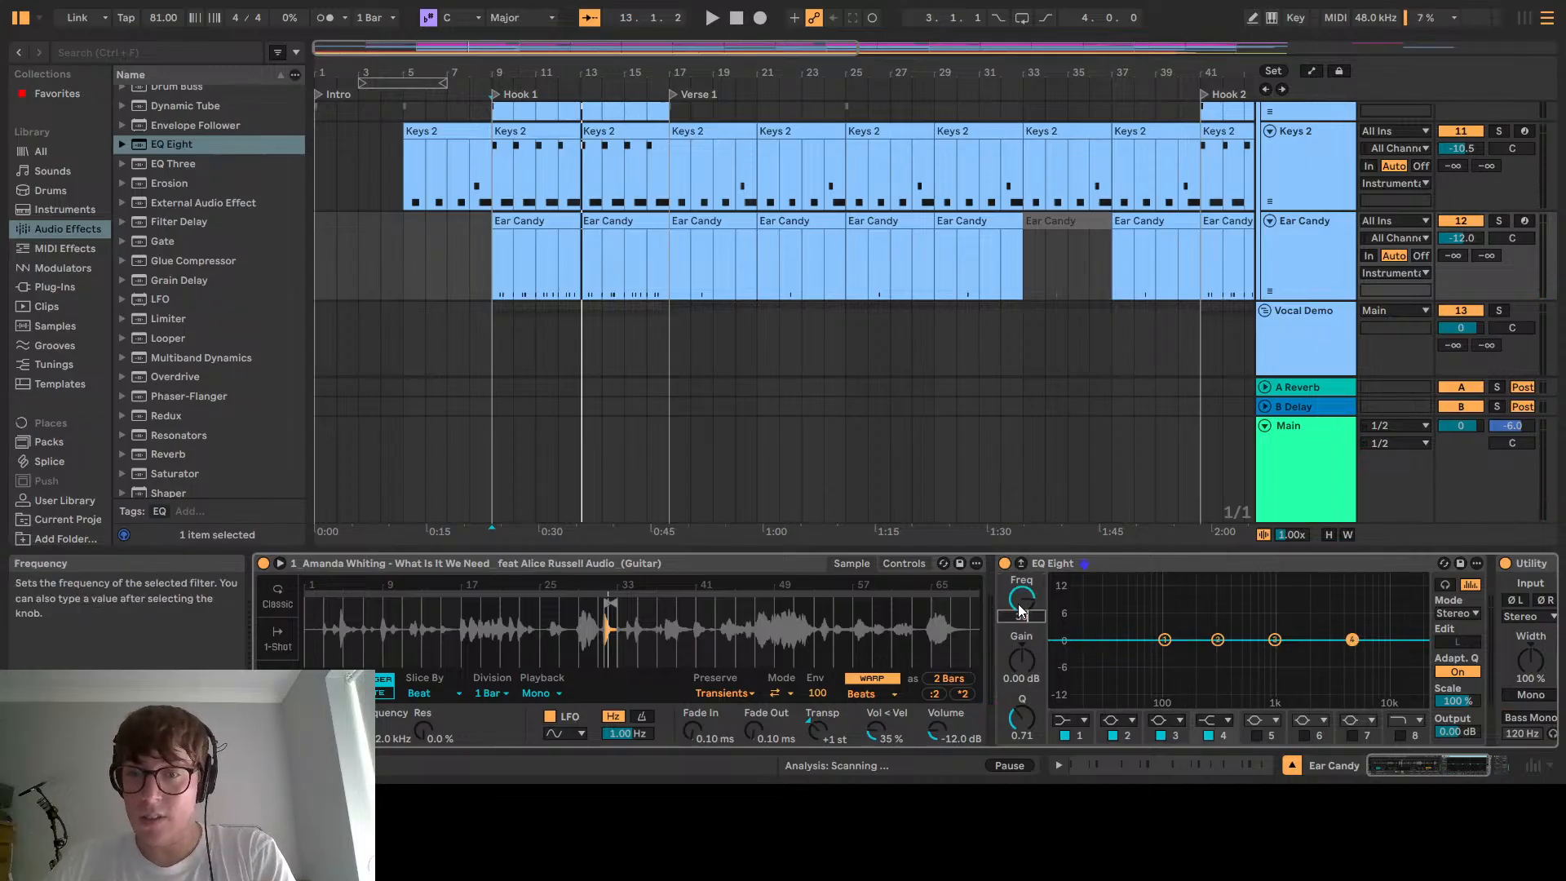
pyautogui.press('Return')
pyautogui.click(1256, 735)
pyautogui.click(1022, 601)
pyautogui.write('10000')
pyautogui.press('Return')
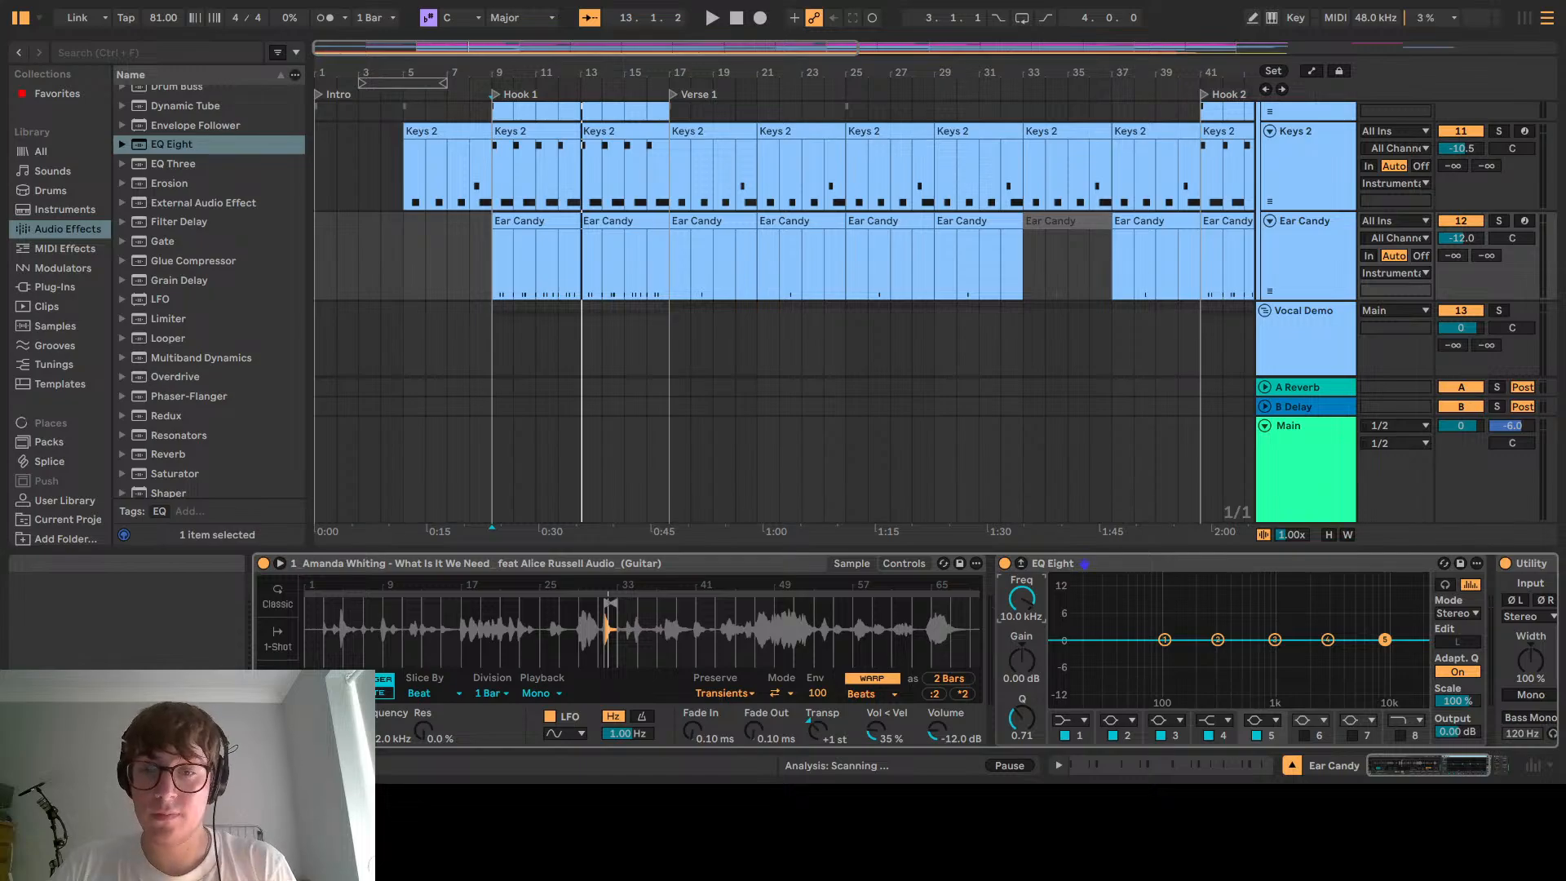
# Change band 1 of the Ear Candy track's EQ Eight to a low cut and play the track soloed from Hook 1
pyautogui.click(1071, 729)
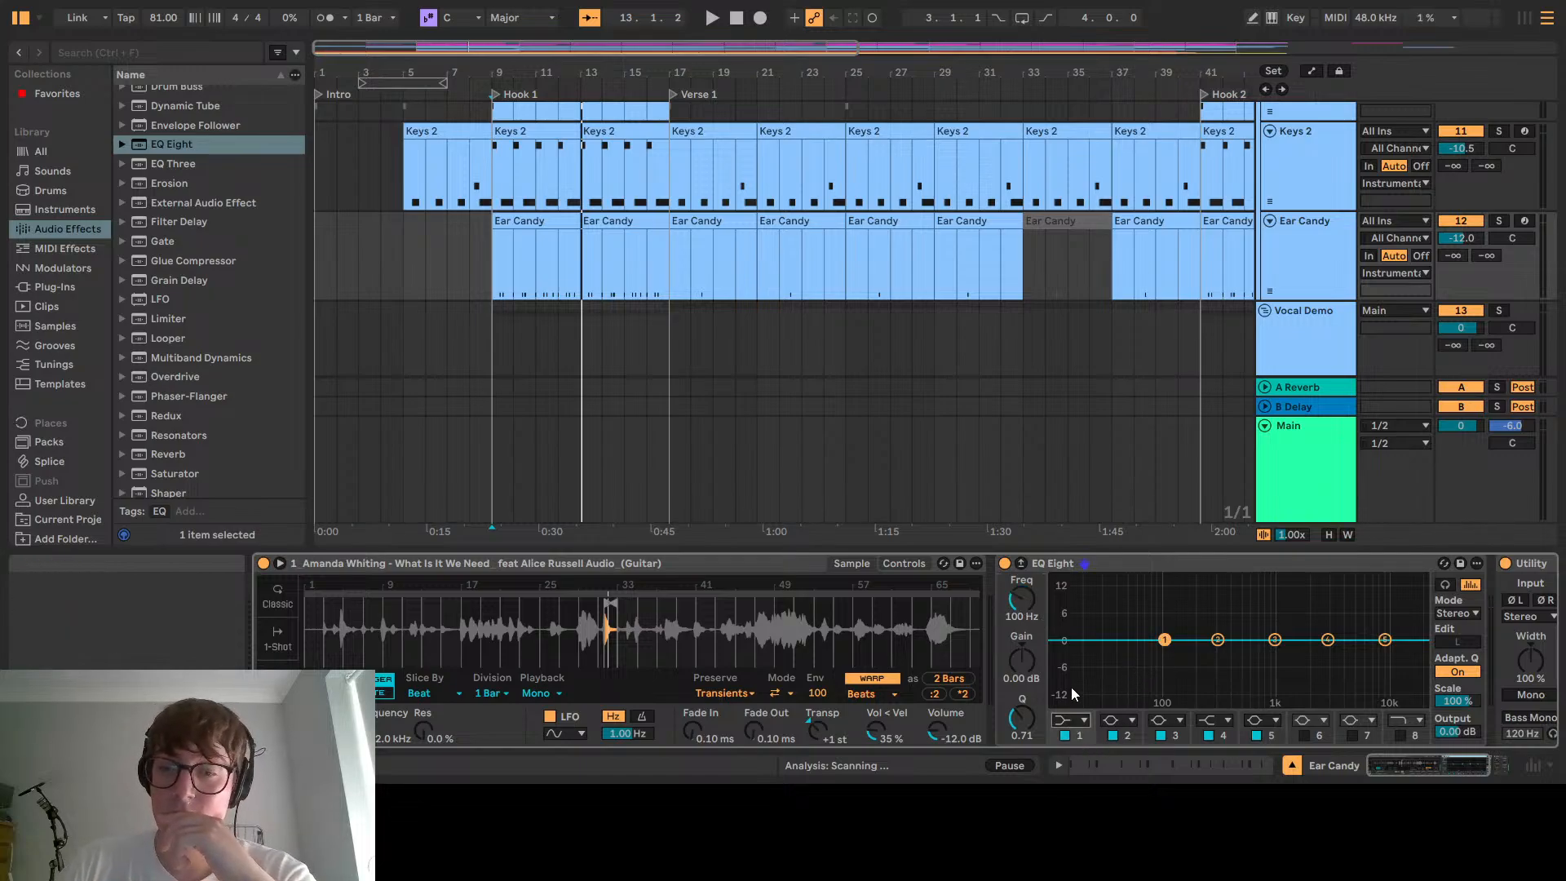
pyautogui.click(1068, 608)
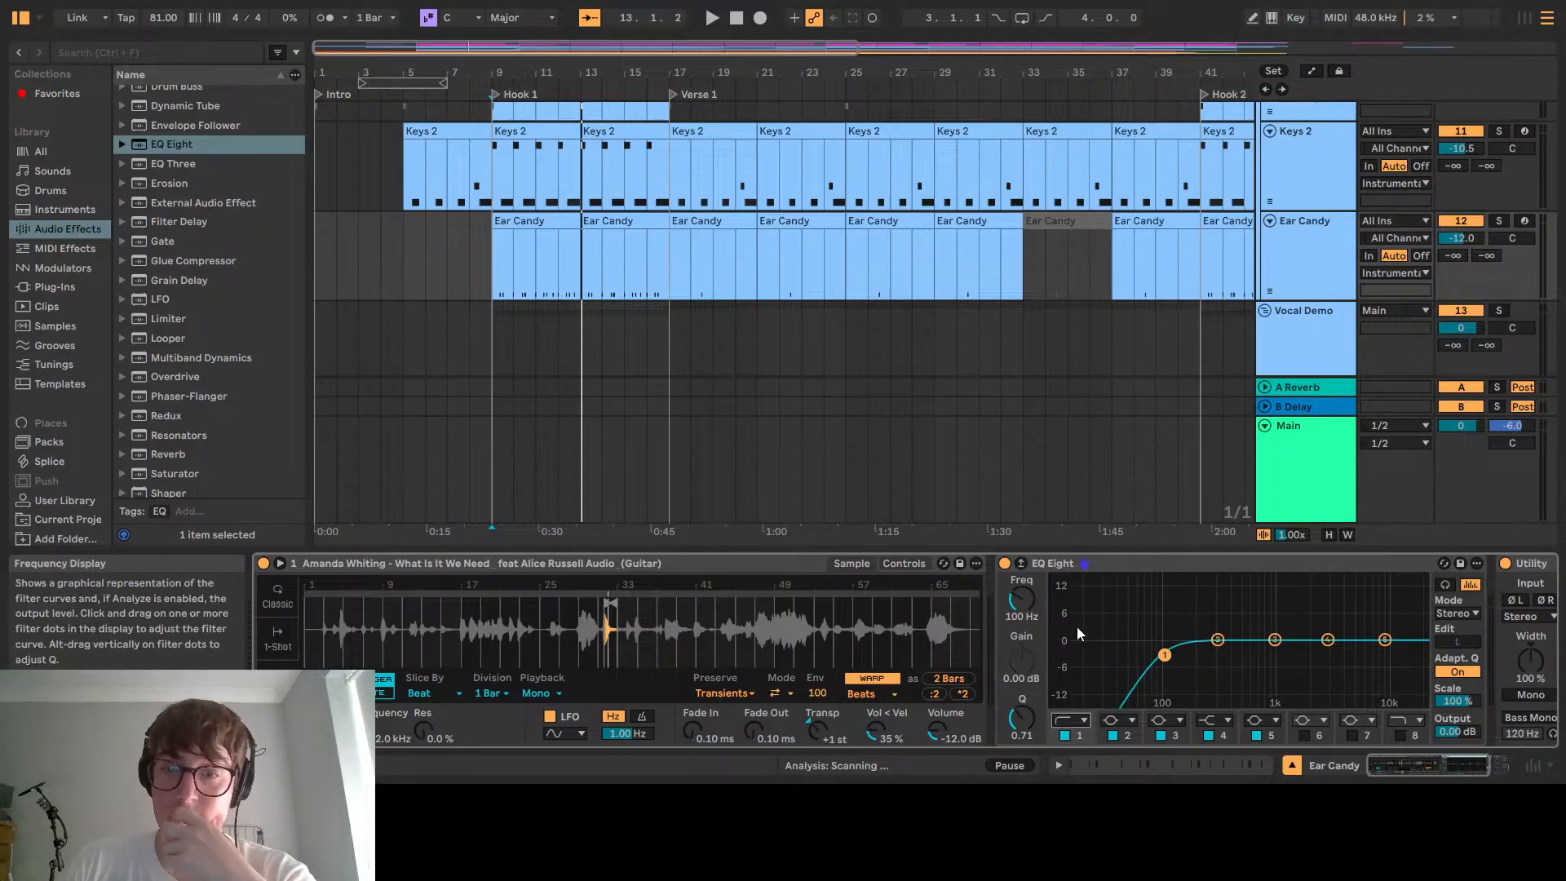
pyautogui.click(1501, 222)
pyautogui.press('space')
# On the Ear Candy track's EQ Eight, set band 2's gain to 1 dB and change band 5 to a high cut at 7 kHz
pyautogui.click(1218, 641)
pyautogui.moveTo(1025, 668); pyautogui.dragTo(1025, 661)
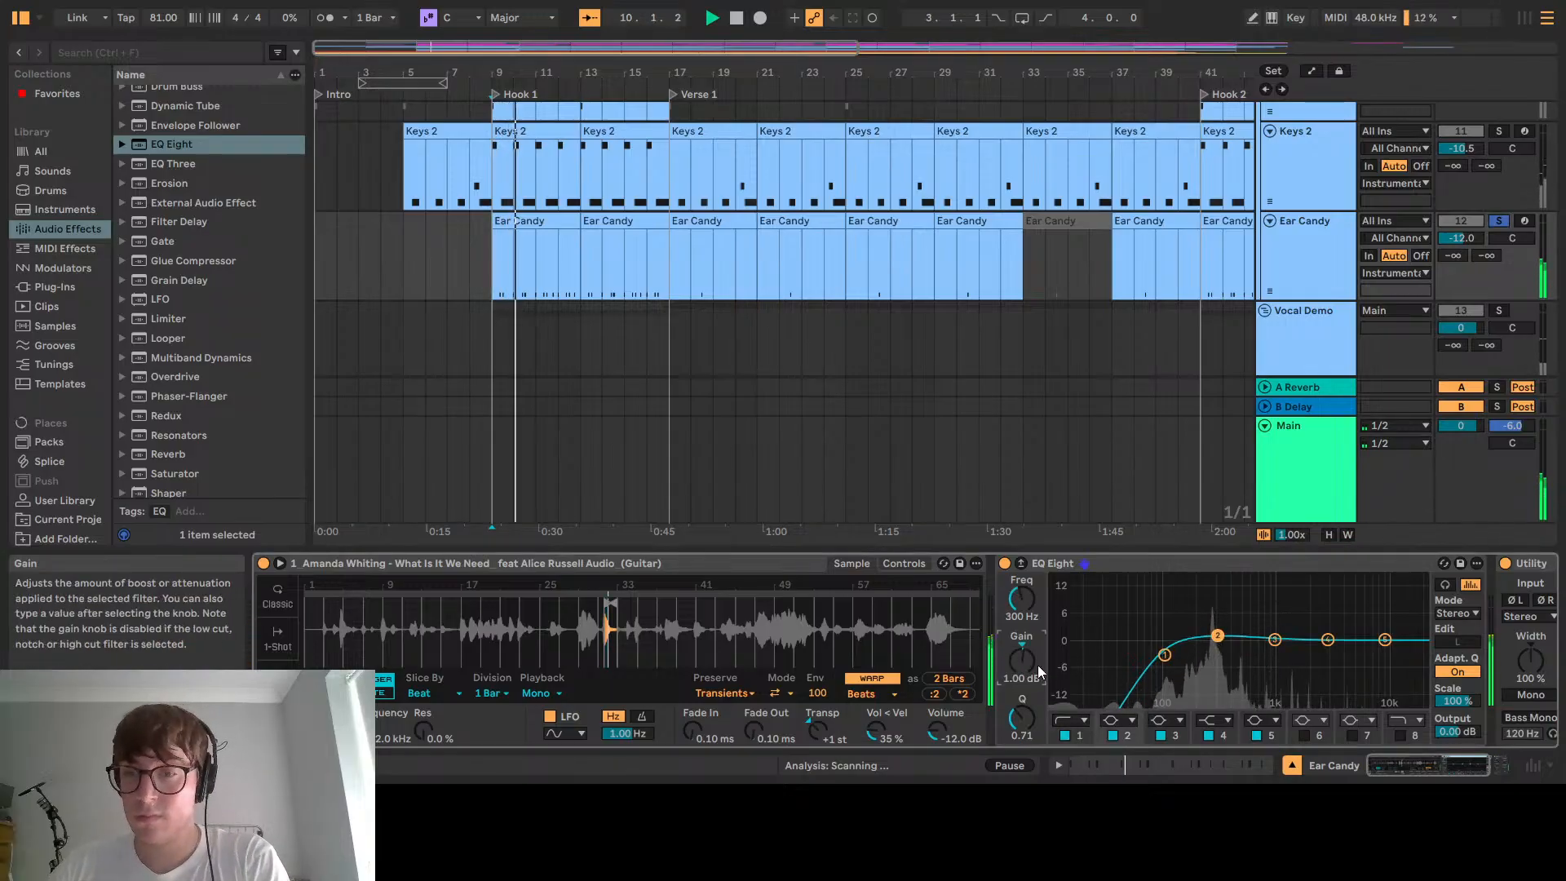
pyautogui.click(1384, 640)
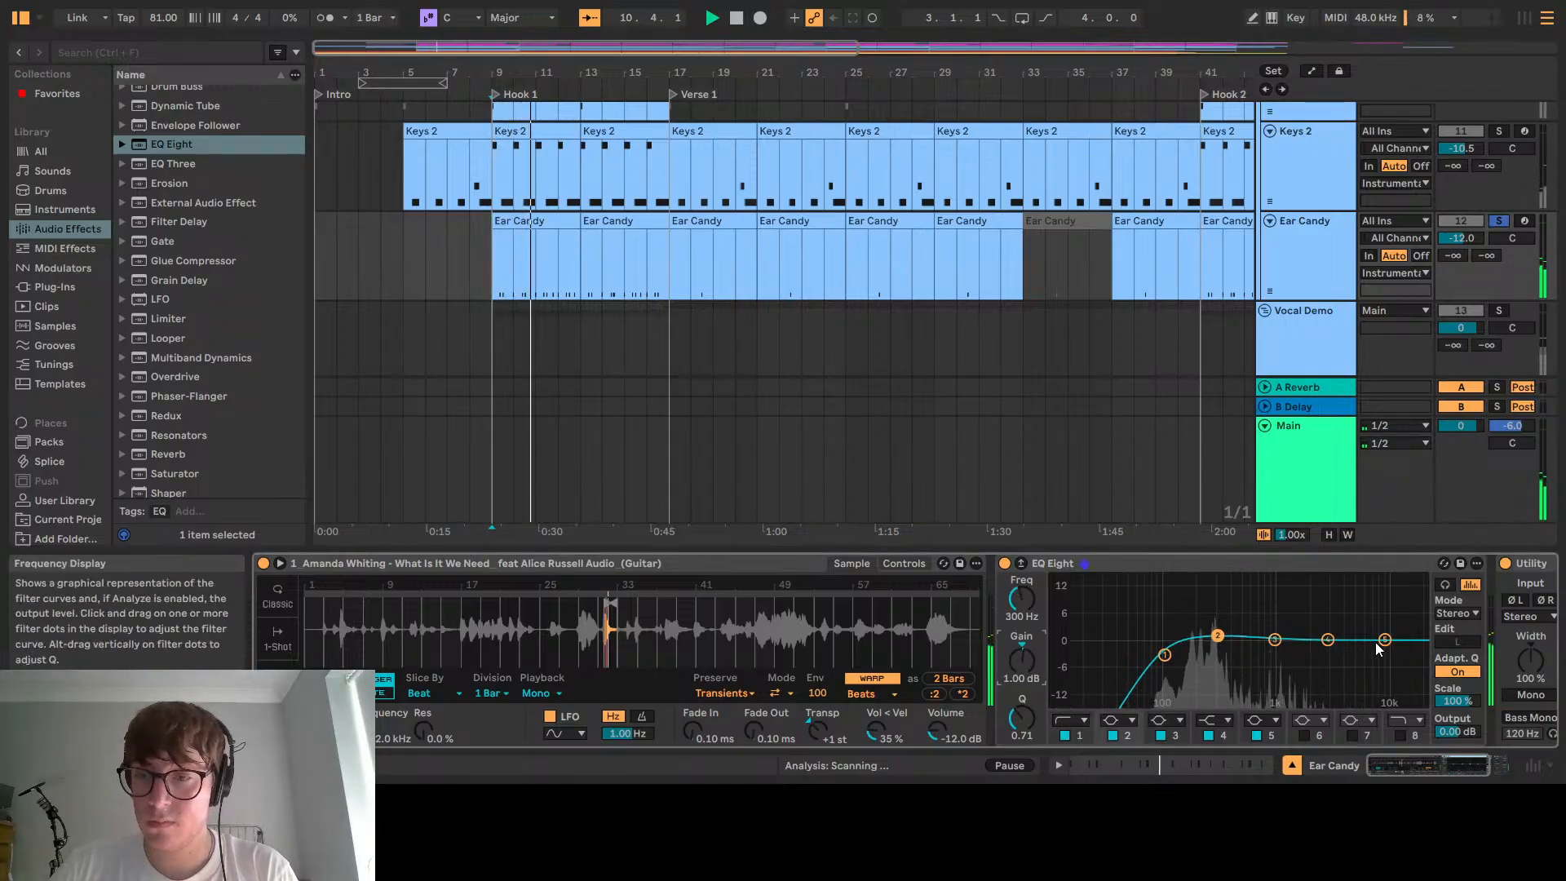
pyautogui.click(1264, 721)
pyautogui.click(1255, 696)
pyautogui.moveTo(1384, 654)
pyautogui.mouseDown()
pyautogui.moveTo(1330, 657)
pyautogui.moveTo(1364, 650)
pyautogui.mouseUp()
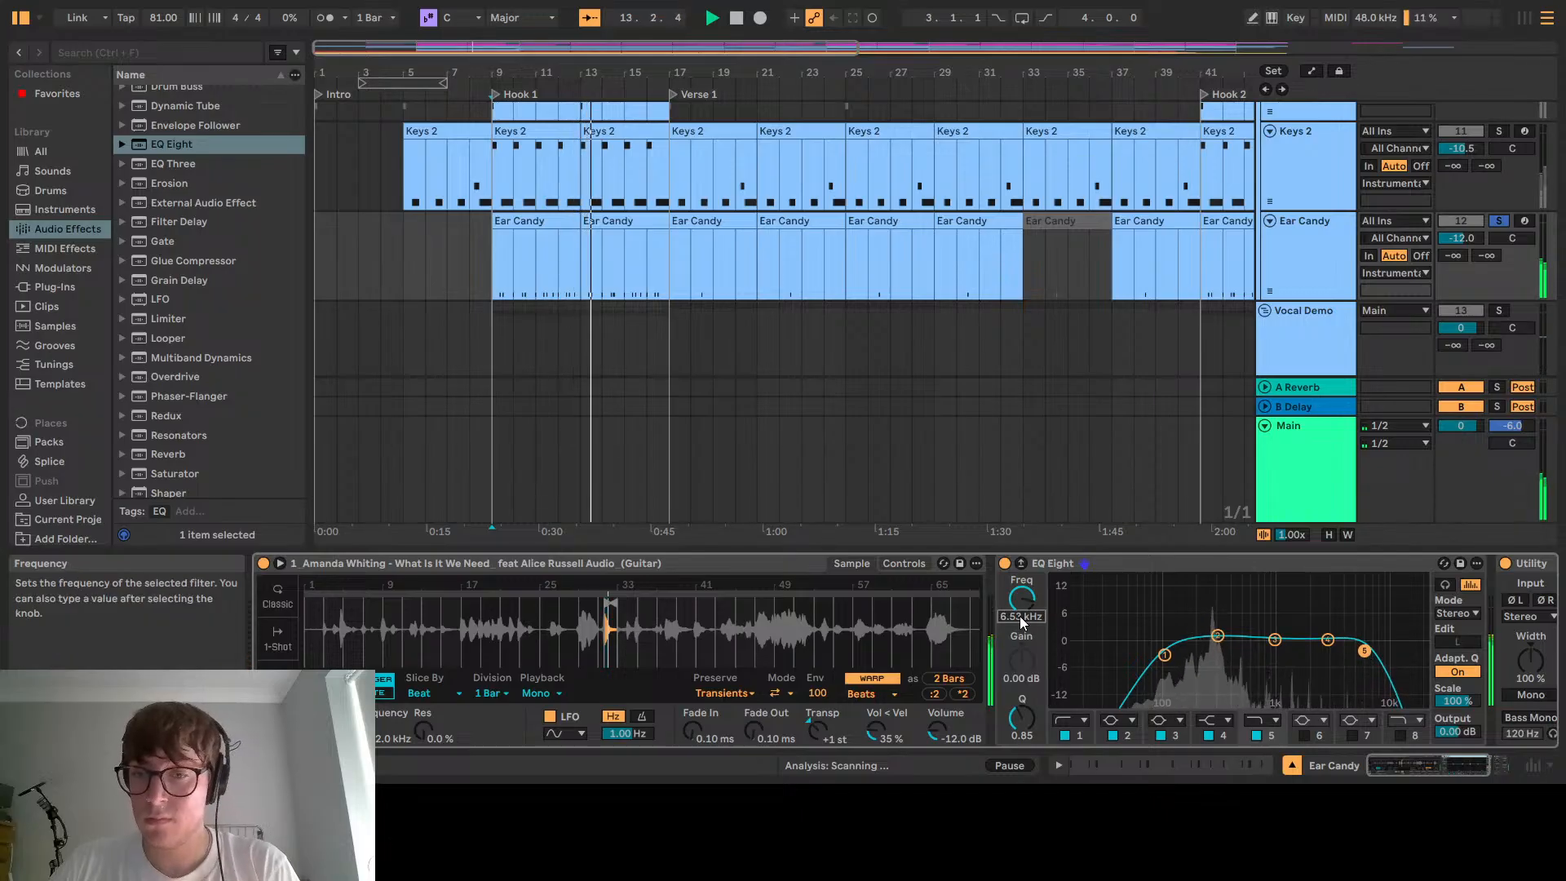
pyautogui.write('7000')
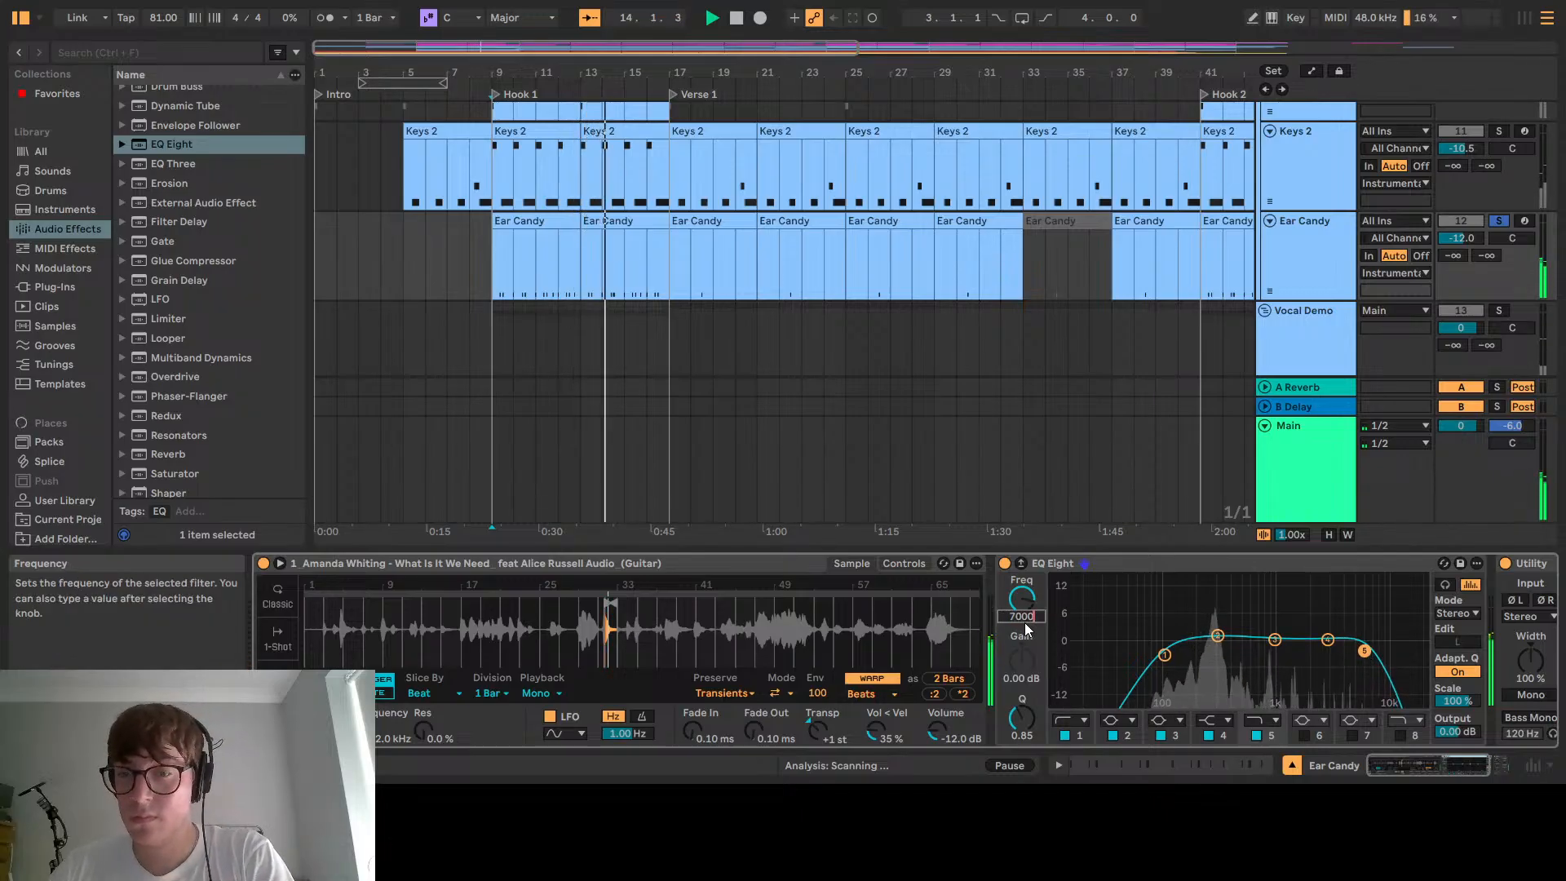
pyautogui.press('Return')
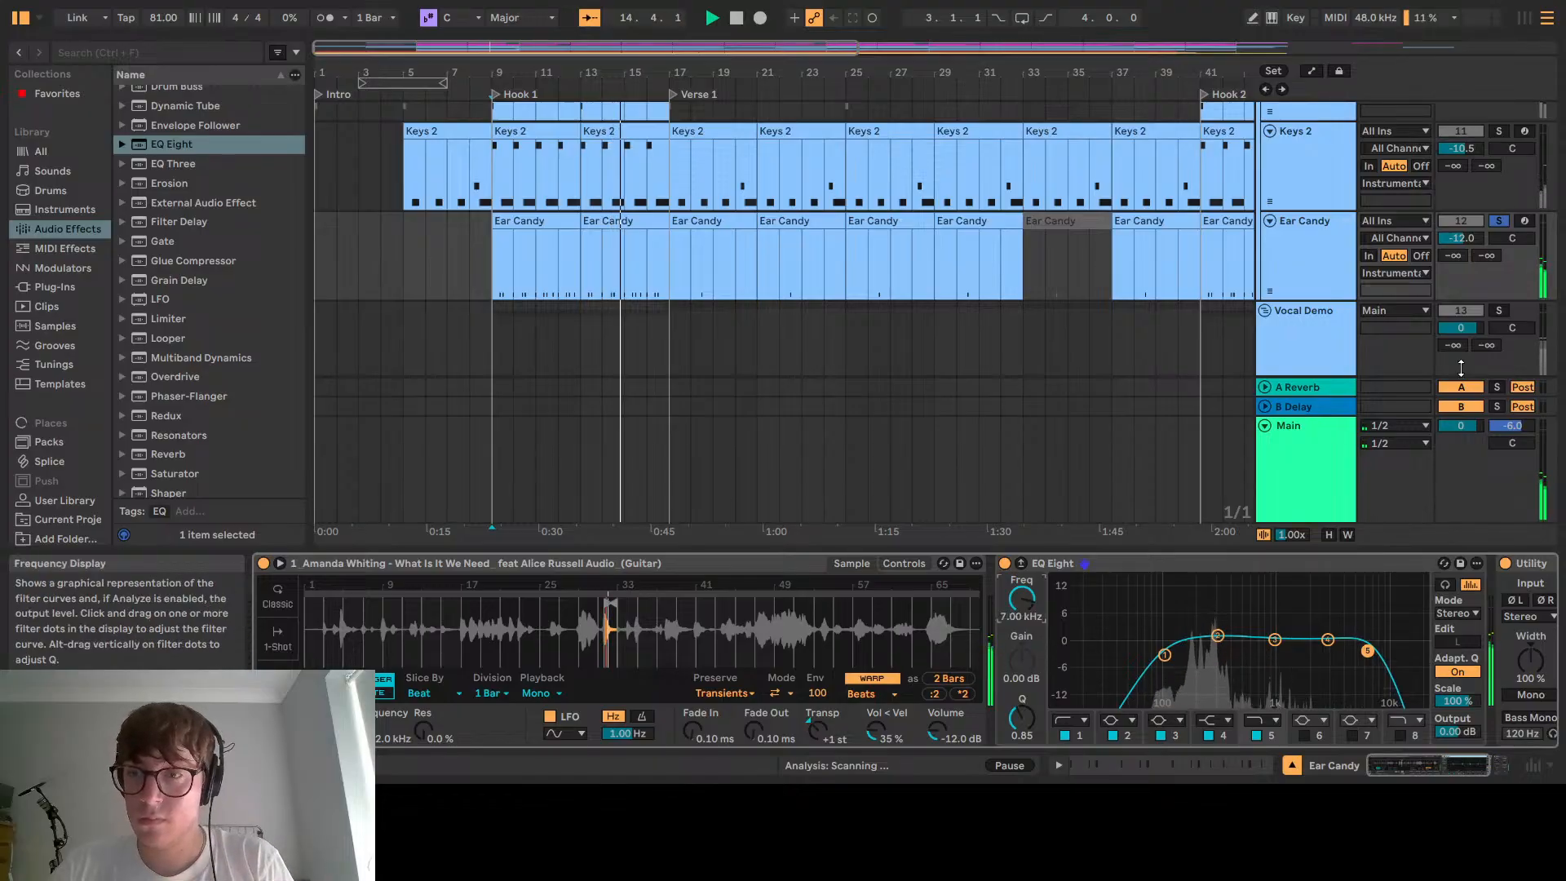
# Unsolo the Ear Candy track and set the gain of its EQ Eight band 2 to 3 dB at 300 Hz
pyautogui.click(1507, 227)
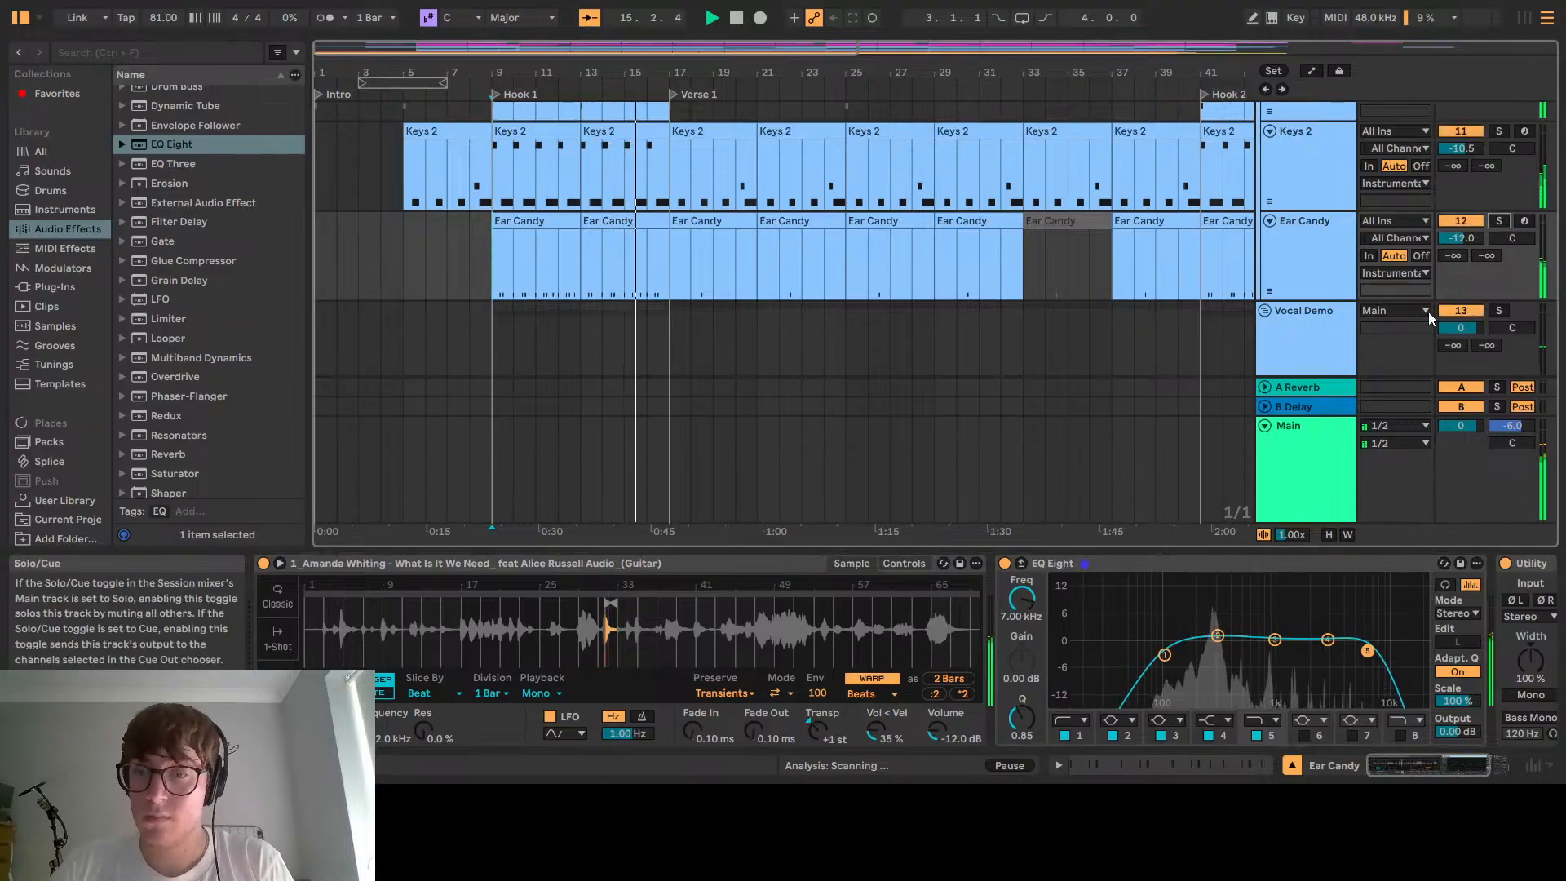
pyautogui.moveTo(1210, 651); pyautogui.dragTo(1208, 630)
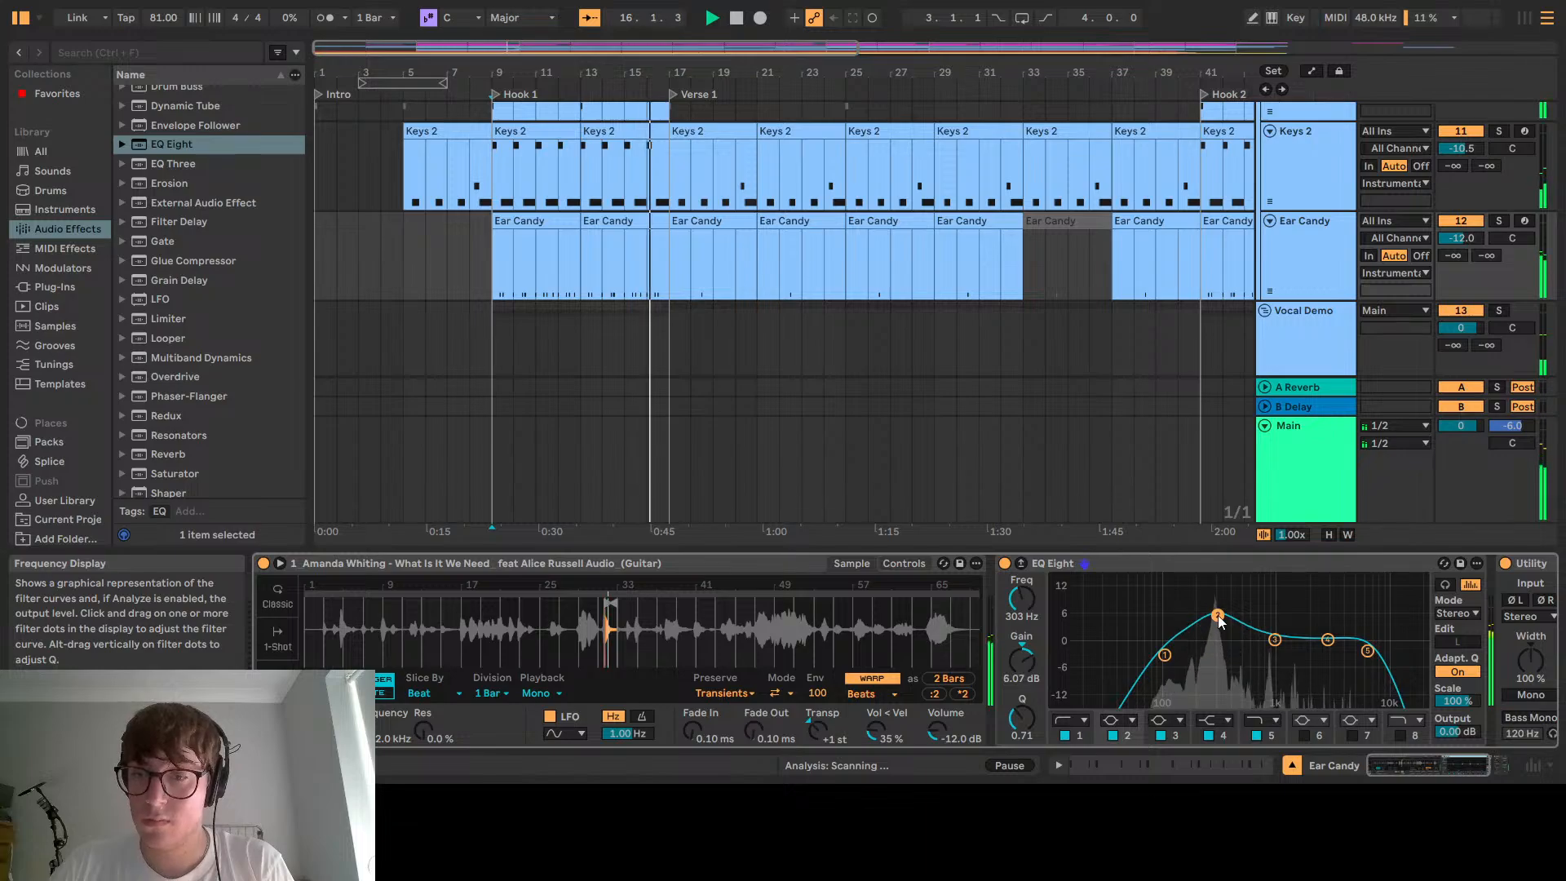
pyautogui.moveTo(1020, 652); pyautogui.dragTo(1015, 669)
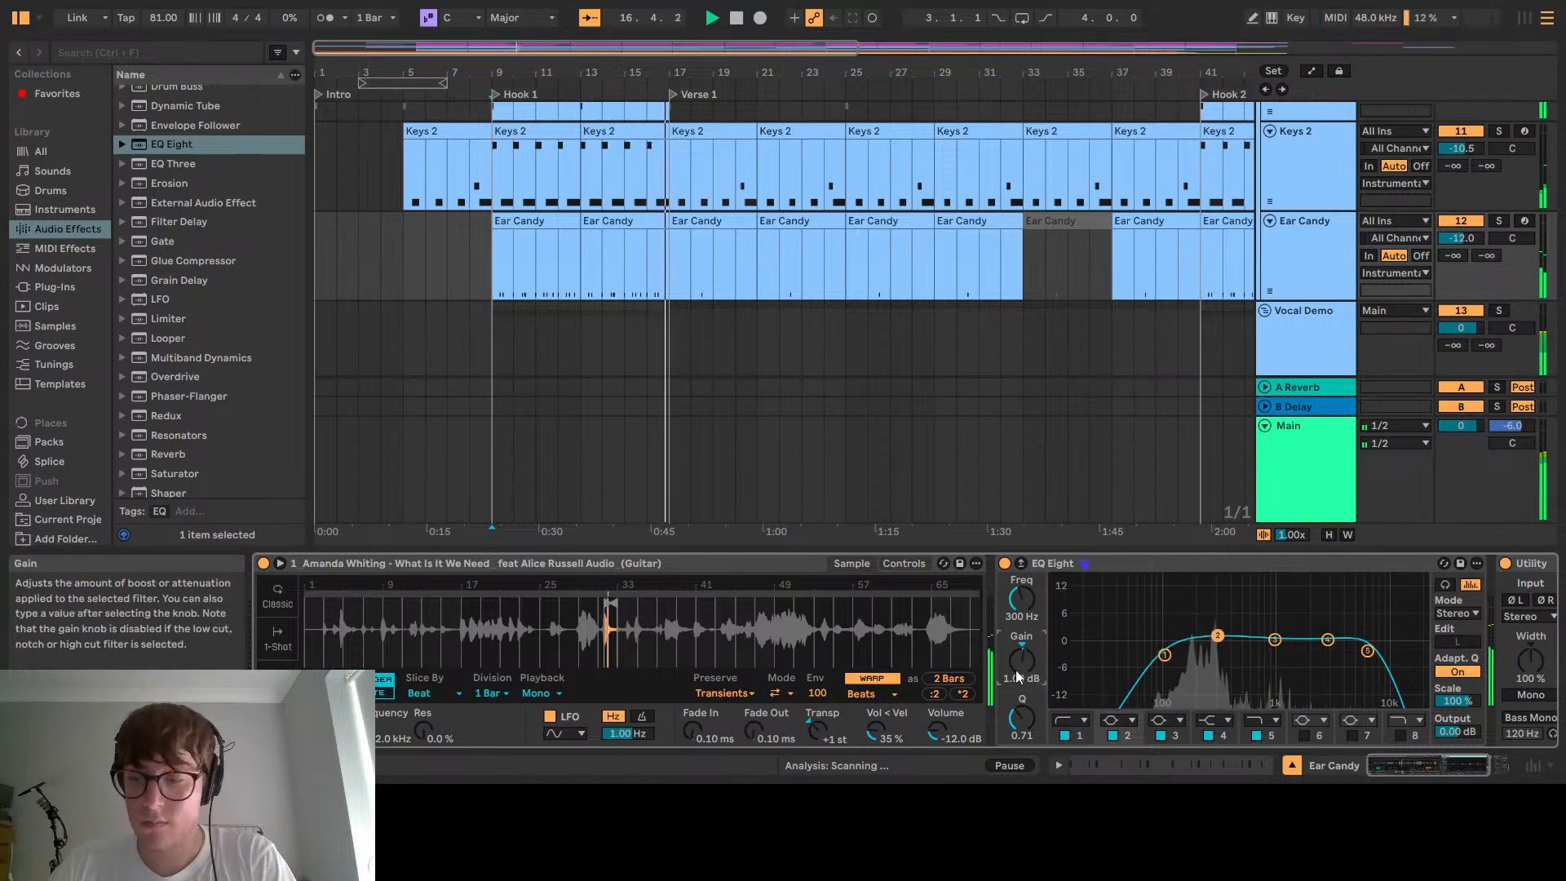
pyautogui.write('3')
pyautogui.press('Return')
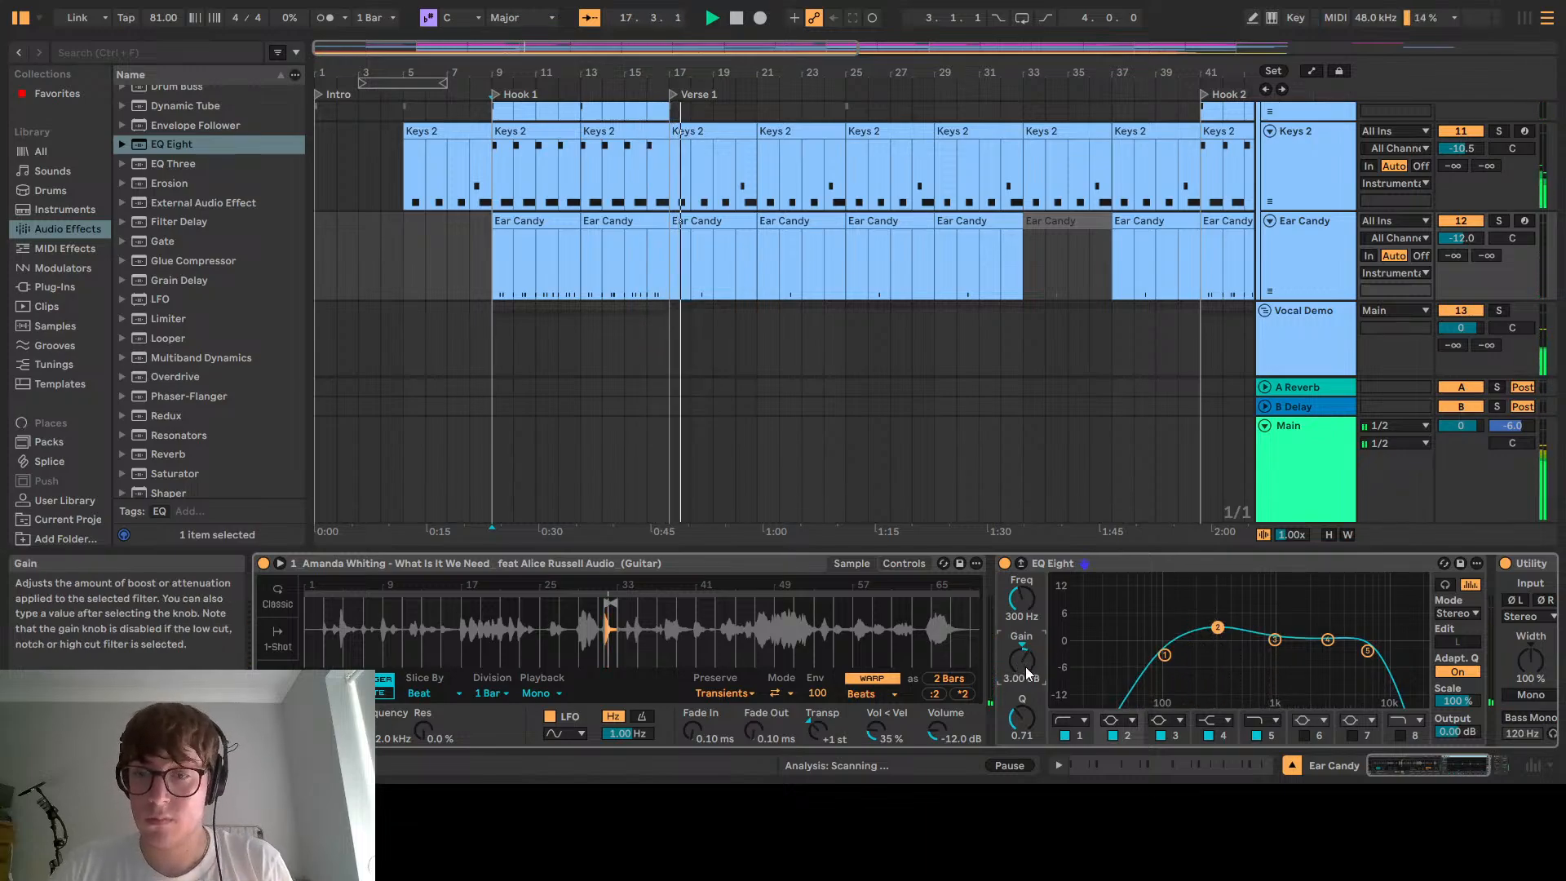
# Play the full mix from Hook 1 to check how the Ear Candy EQ sits
pyautogui.press('space')
pyautogui.press('space')
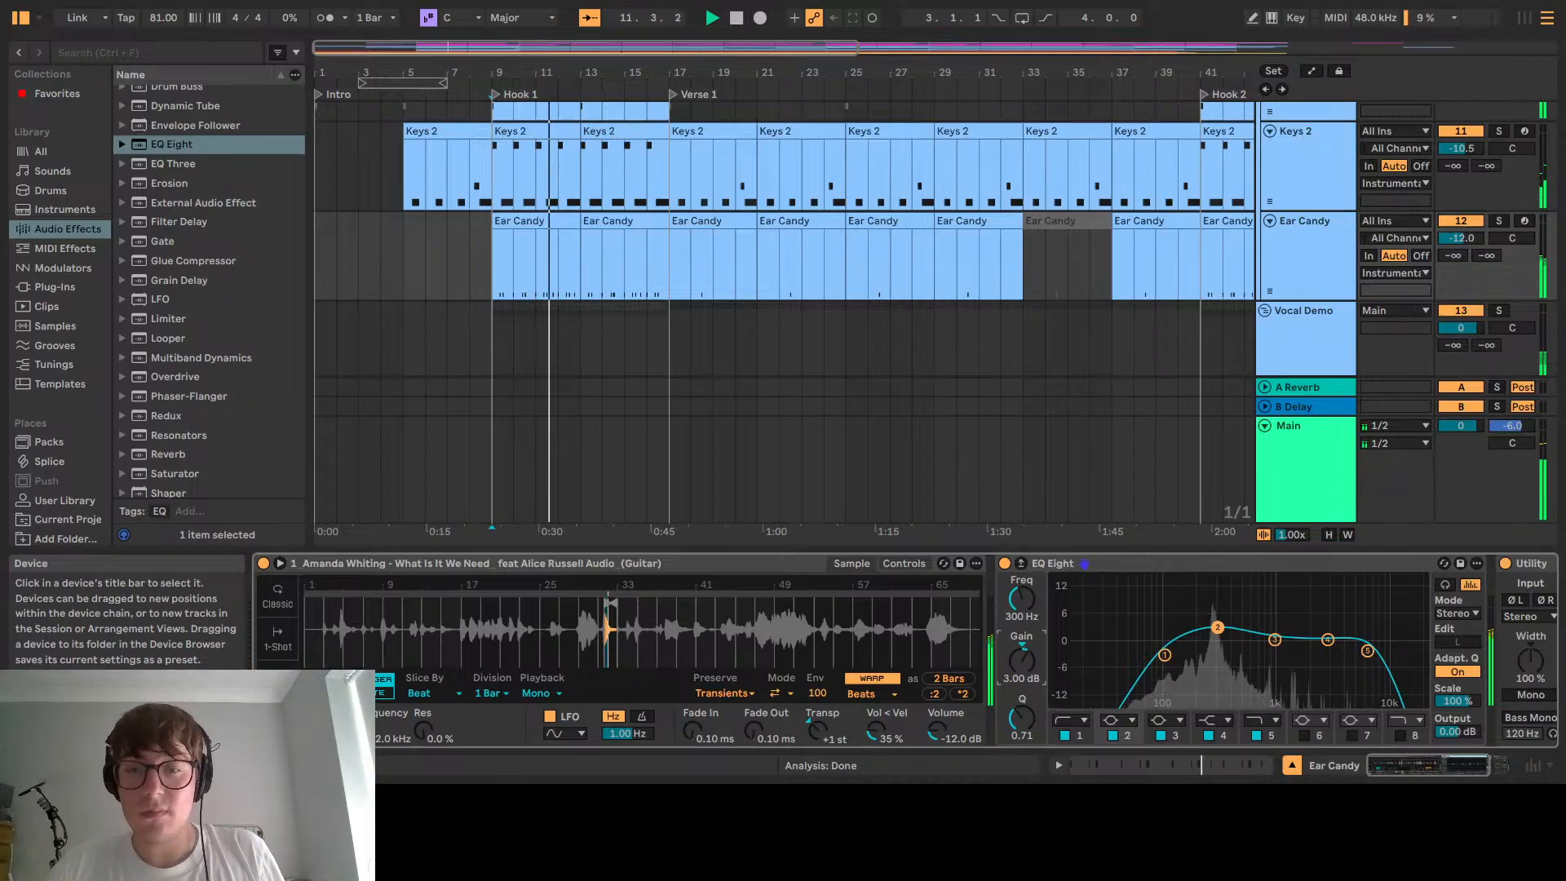
pyautogui.press('space')
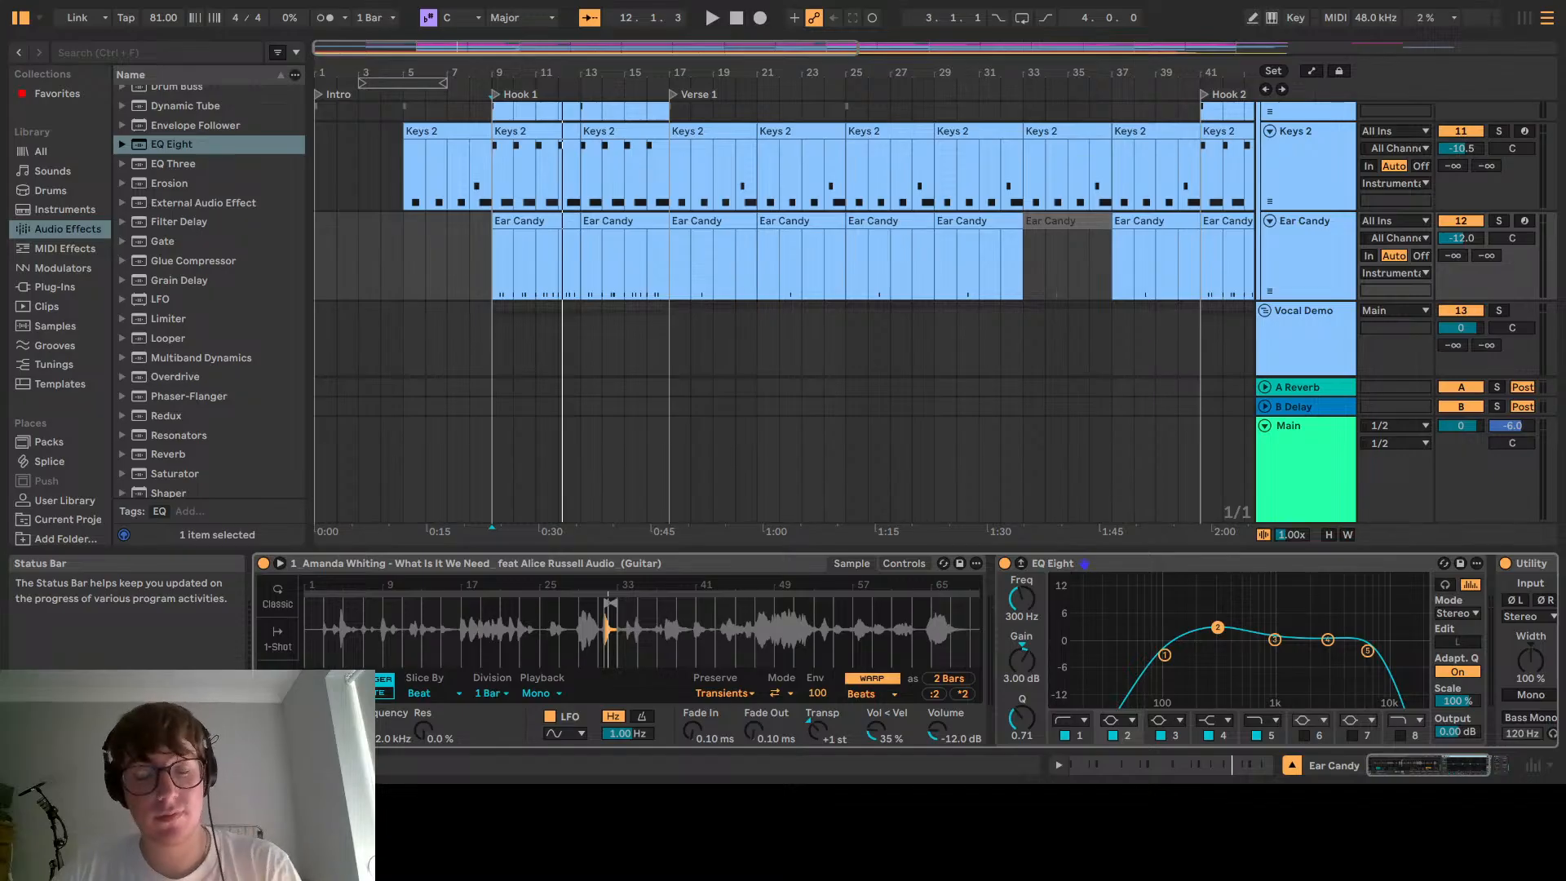
pyautogui.press('space')
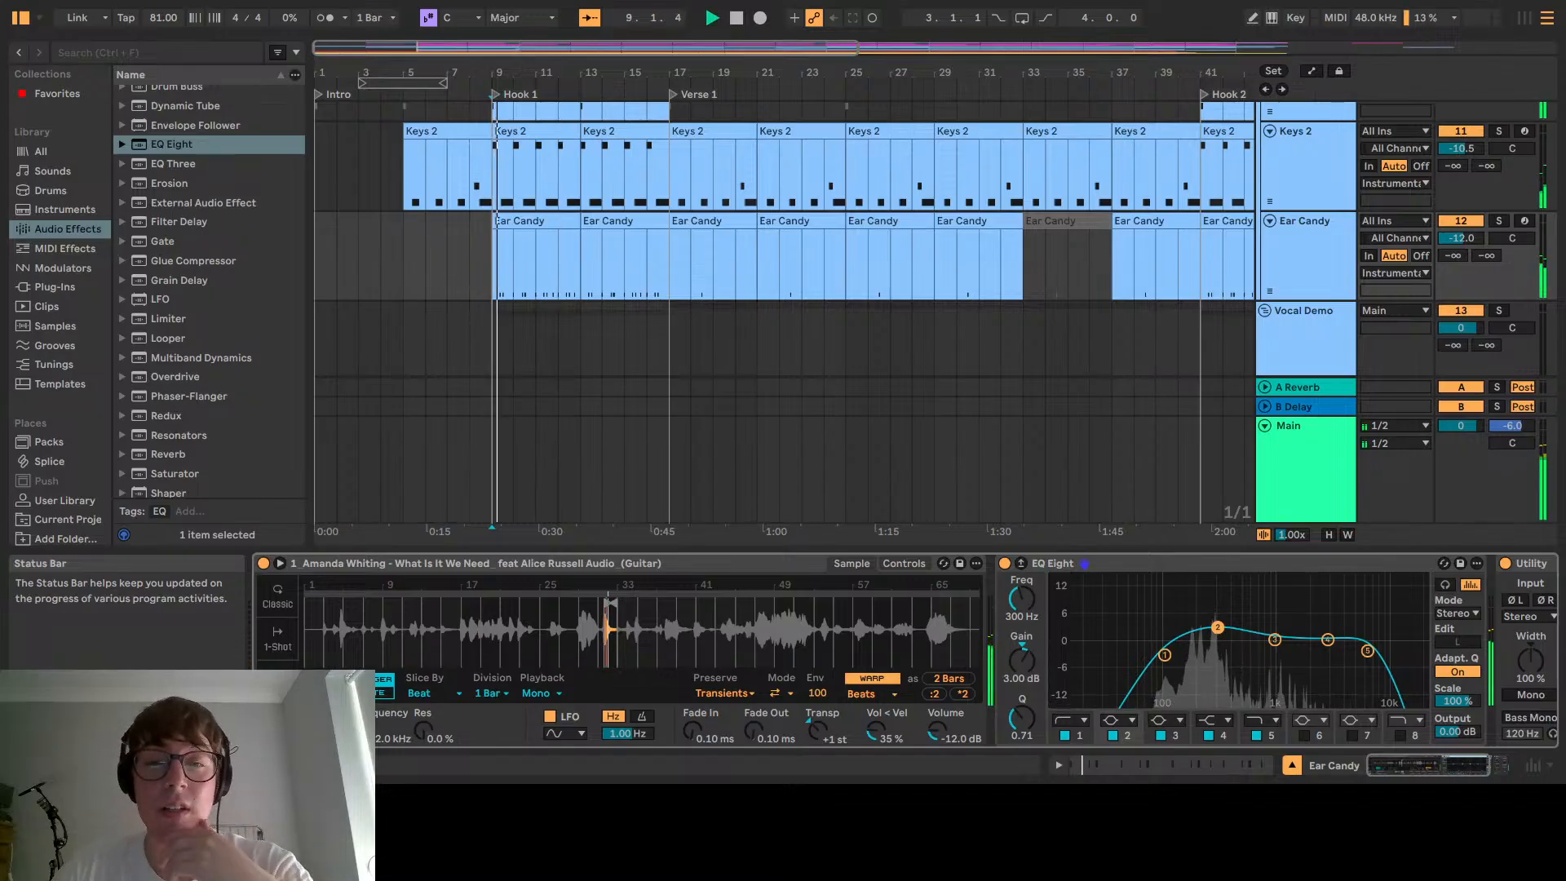
# Add an EQ Eight before Utility on the Verse track
pyautogui.scroll(-3, 1178, 363)
pyautogui.click(1290, 325)
pyautogui.scroll(-2, 1302, 314)
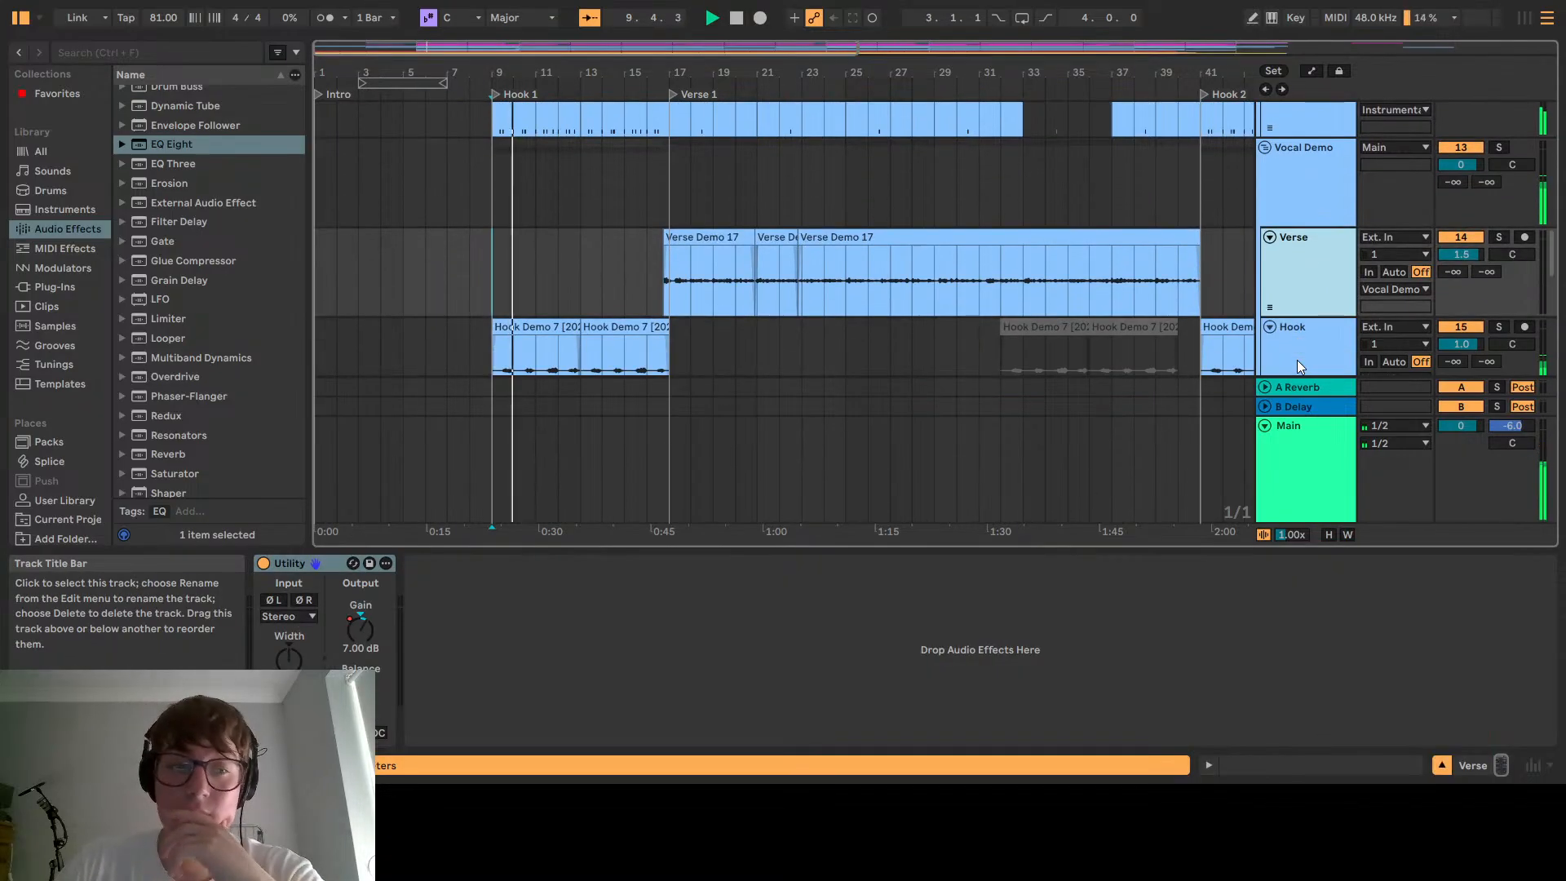
pyautogui.moveTo(161, 153); pyautogui.dragTo(297, 628)
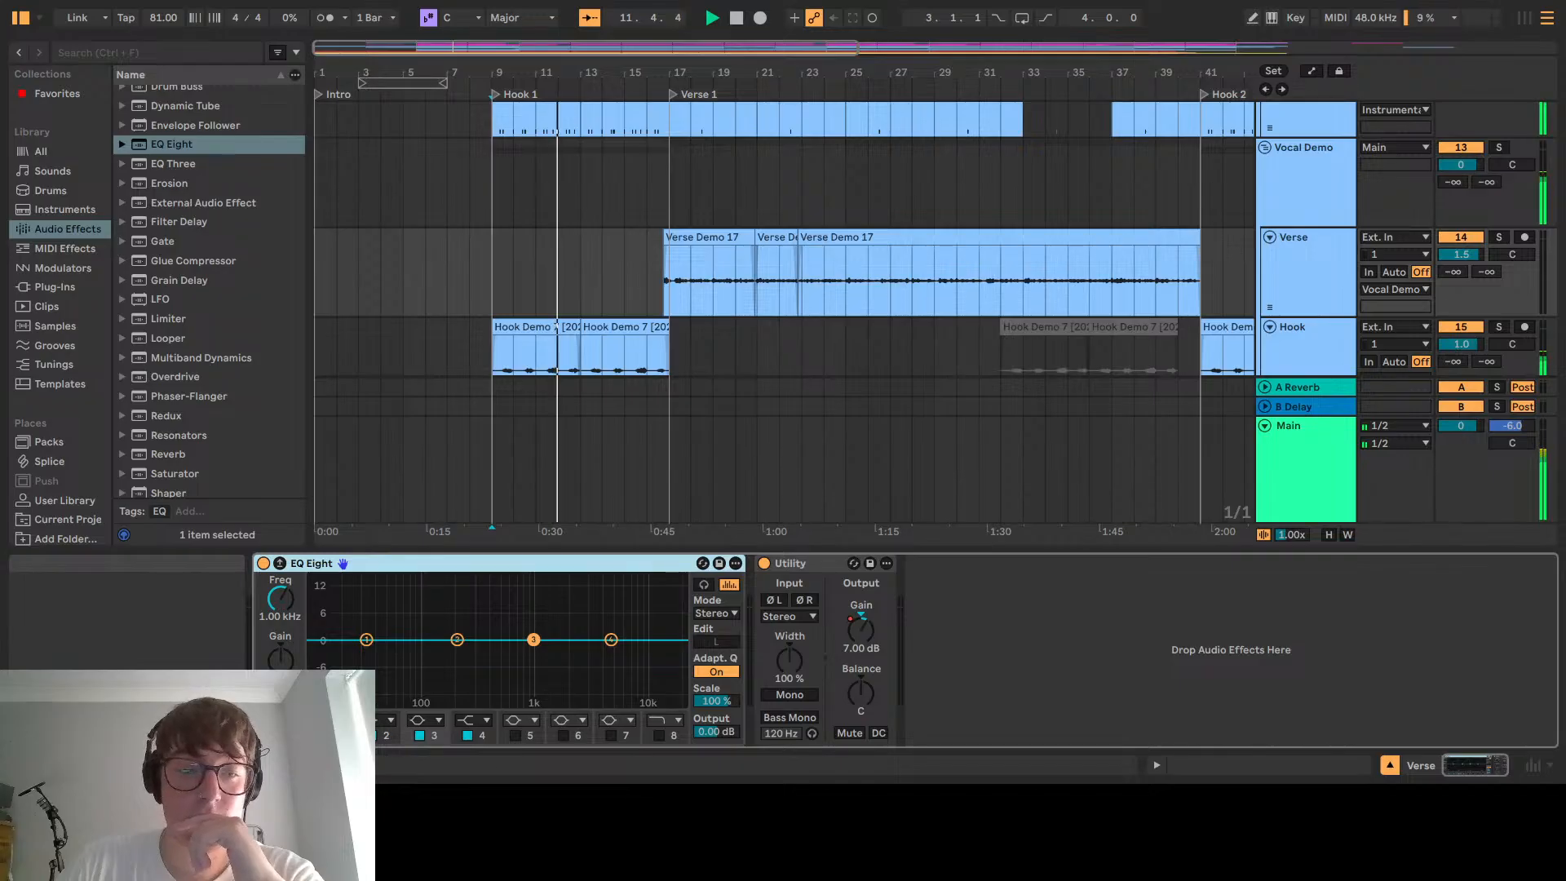
# Set band 1 of the Verse track's EQ Eight to 100 Hz and band 2 to 300 Hz
pyautogui.click(366, 639)
pyautogui.write('100')
pyautogui.press('Return')
pyautogui.click(457, 639)
pyautogui.click(273, 599)
pyautogui.write('100')
pyautogui.press('Return')
# Set band 4 of the Verse track's EQ Eight to 3 kHz
pyautogui.click(534, 640)
pyautogui.click(611, 639)
pyautogui.click(280, 601)
pyautogui.write('3')
pyautogui.write('000')
pyautogui.press('Return')
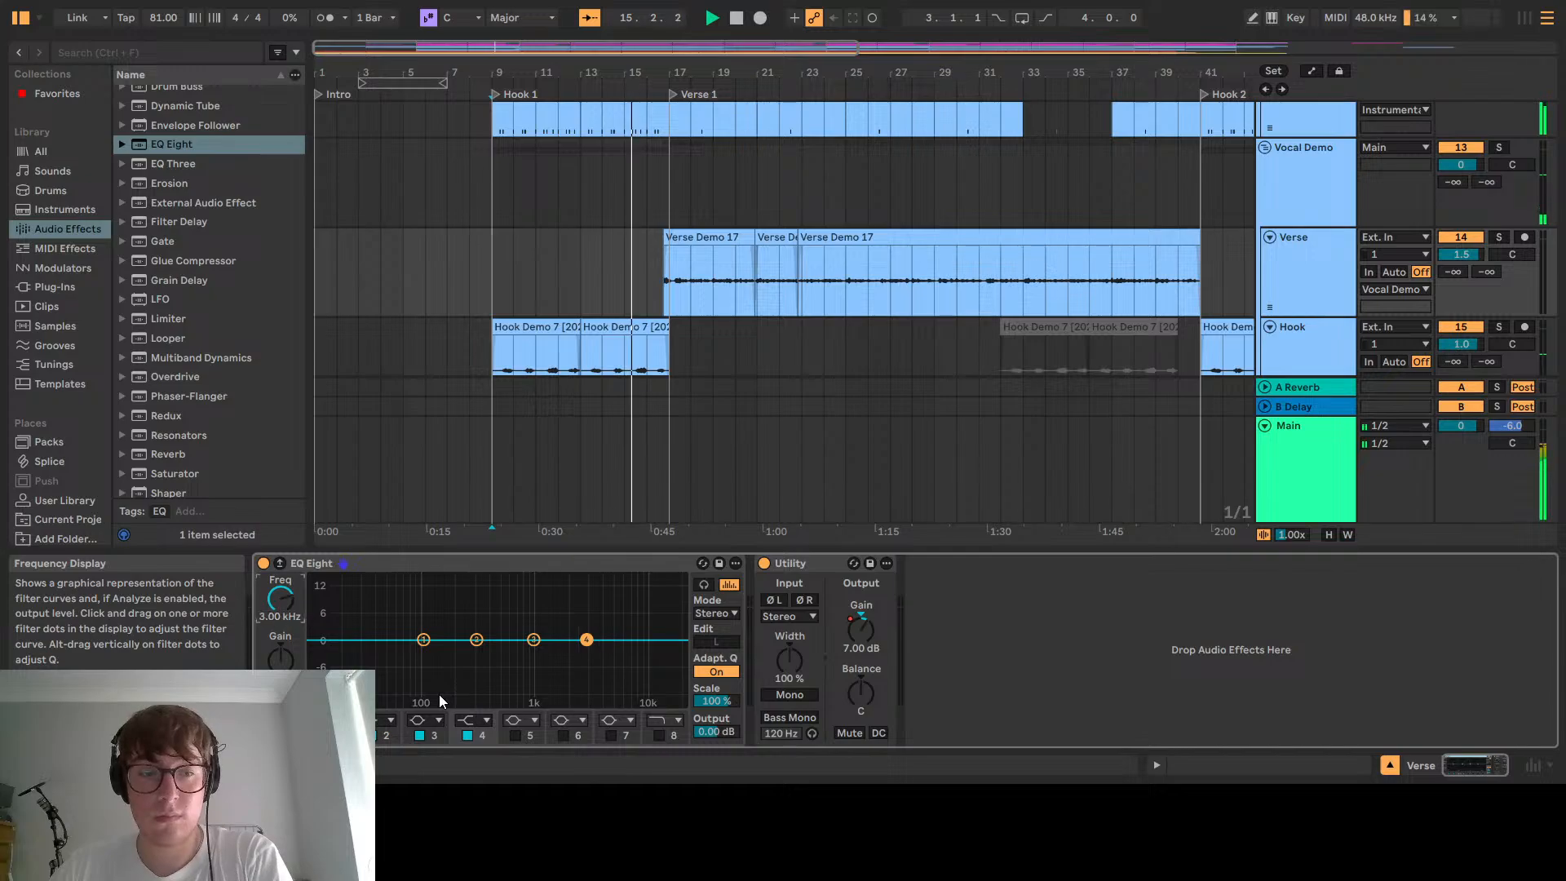
# Enable band 5 of the Verse track's EQ Eight at 10 kHz
pyautogui.click(515, 736)
pyautogui.click(283, 605)
pyautogui.write('1000')
pyautogui.press('Return')
pyautogui.write('10000')
pyautogui.press('Return')
# Solo the Verse track, place the playback start at Verse 1 and change band 1 of its EQ Eight to a low cut
pyautogui.click(1175, 276)
pyautogui.press('s')
pyautogui.click(673, 296)
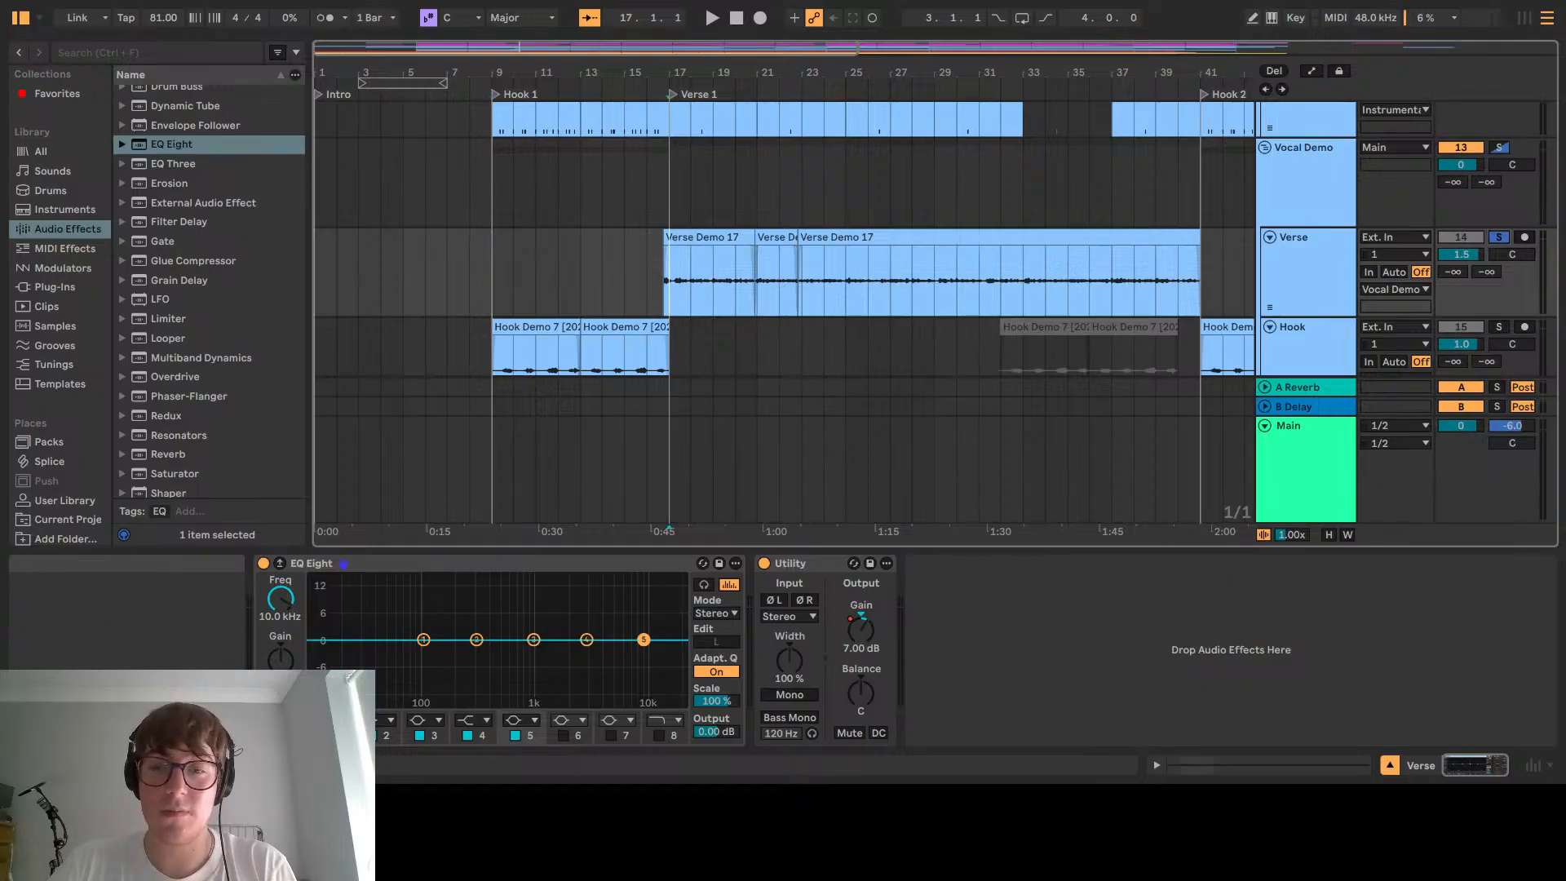
pyautogui.click(424, 639)
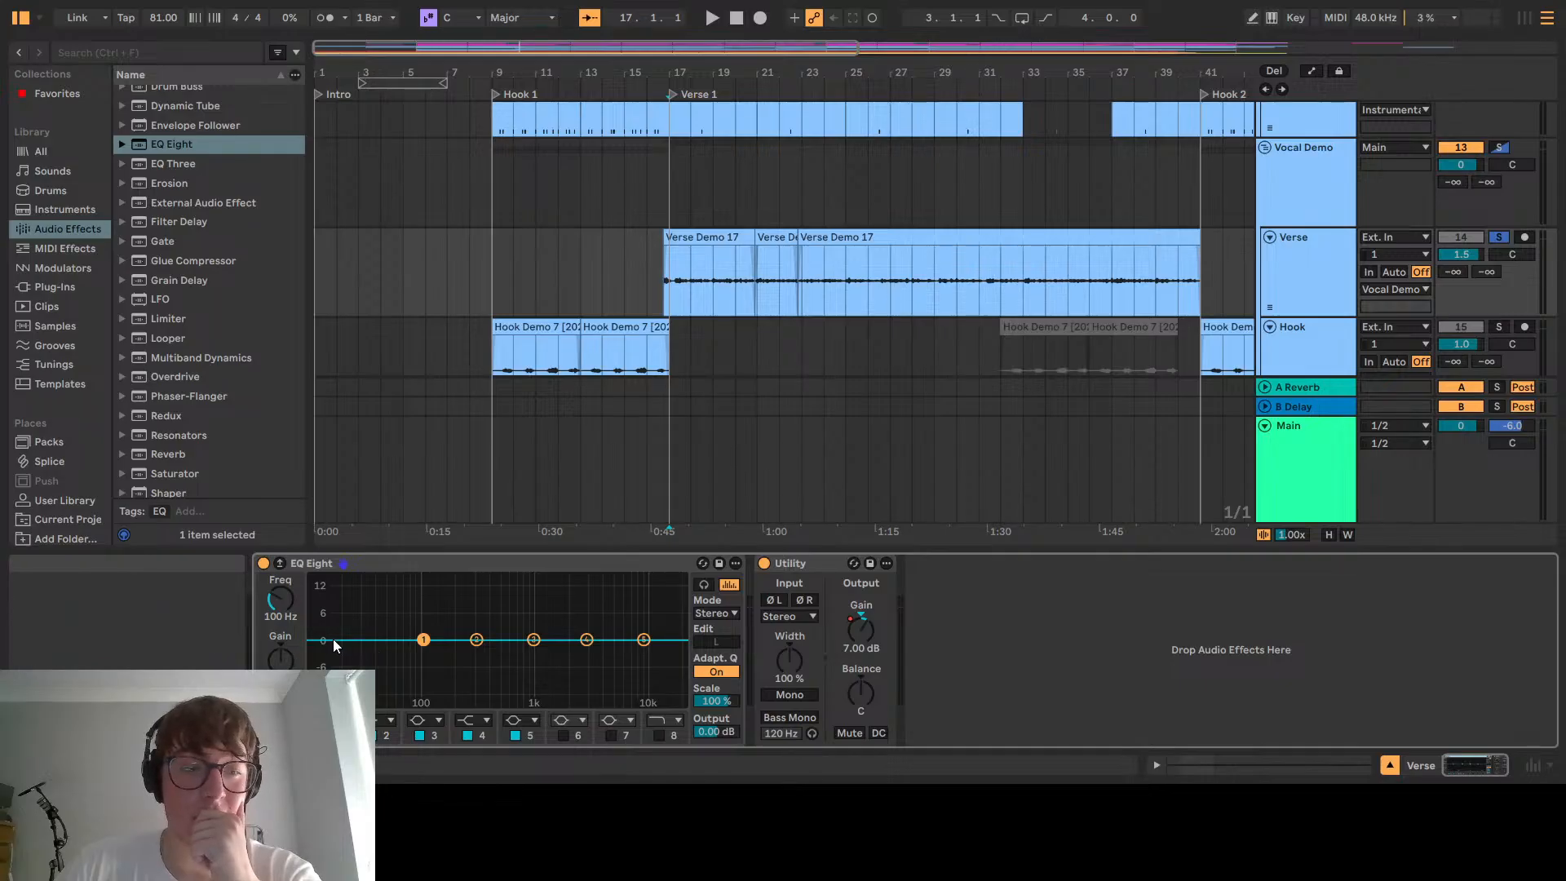
pyautogui.click(336, 617)
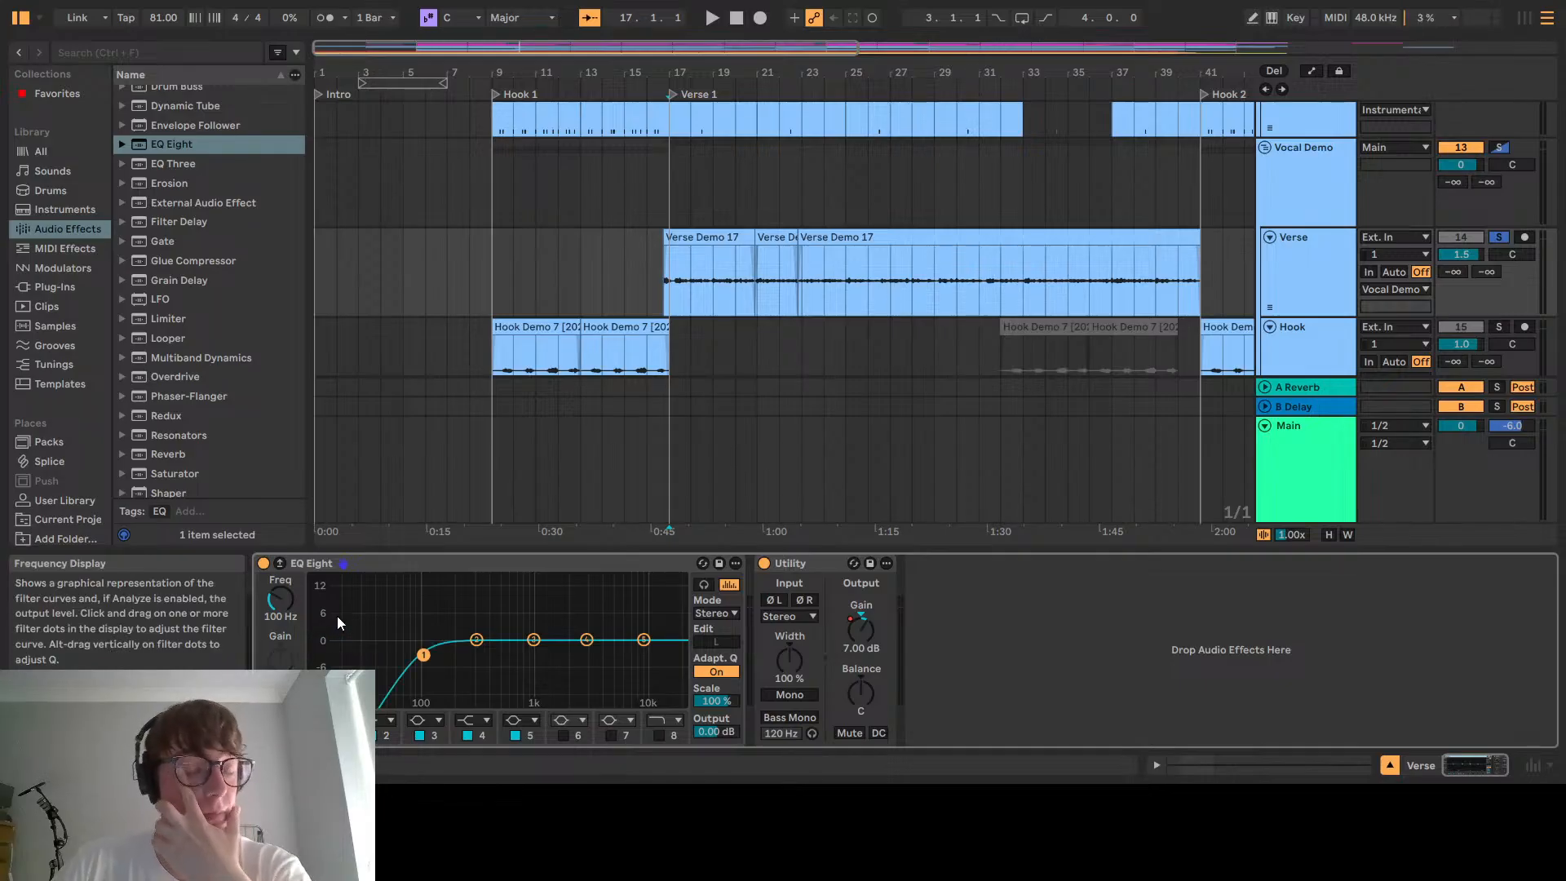
# Slightly boost band 2 at 300 Hz and band 4 at 3 kHz on the Verse track's EQ Eight
pyautogui.click(477, 640)
pyautogui.moveTo(286, 667); pyautogui.dragTo(288, 663)
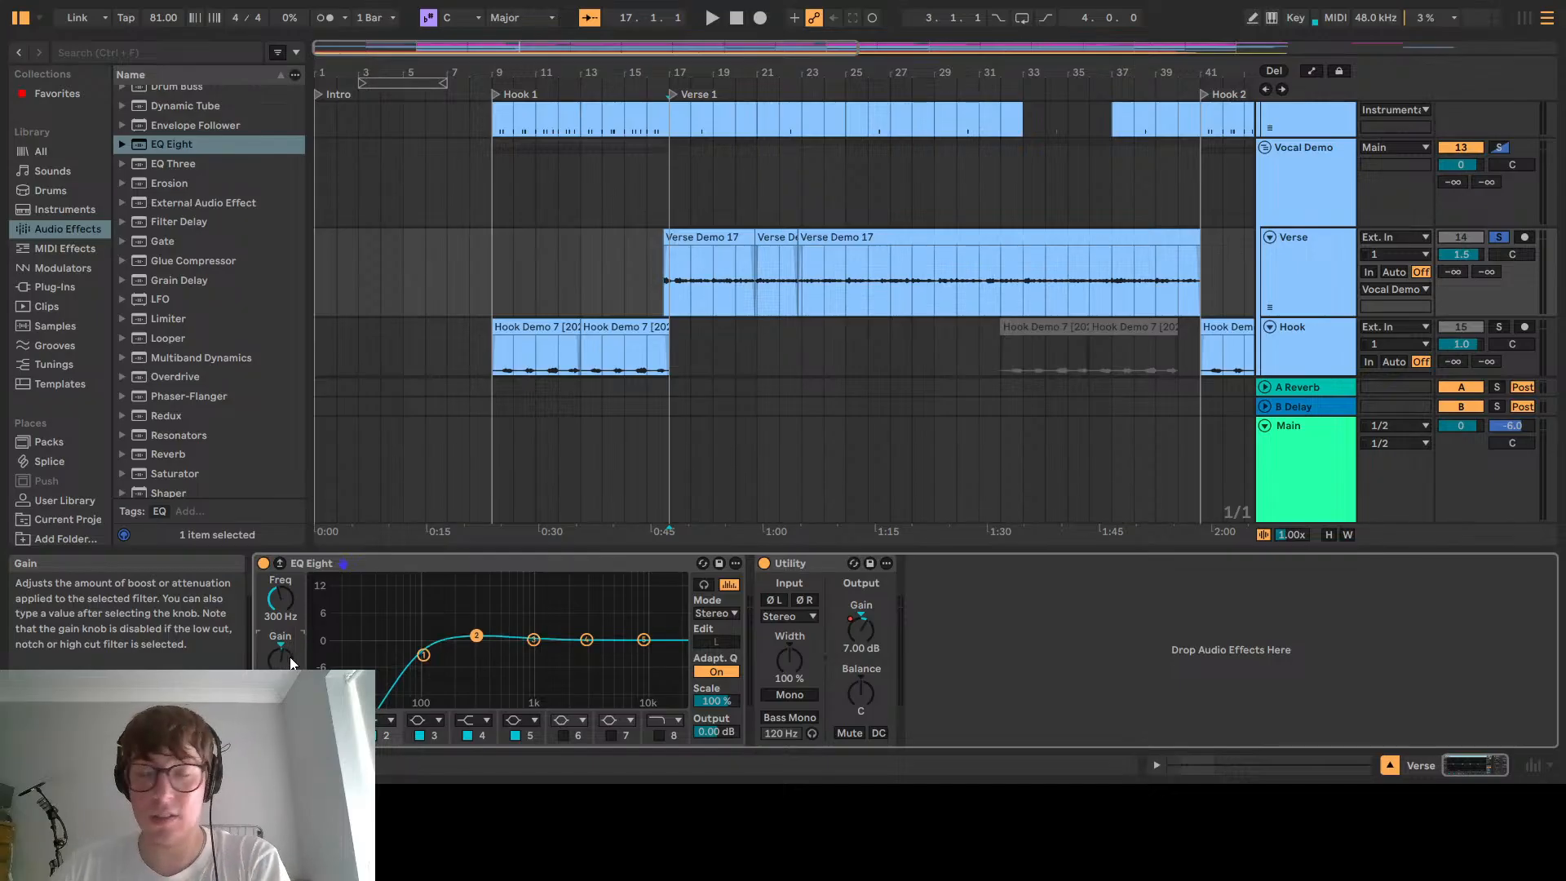
pyautogui.click(533, 640)
pyautogui.click(587, 639)
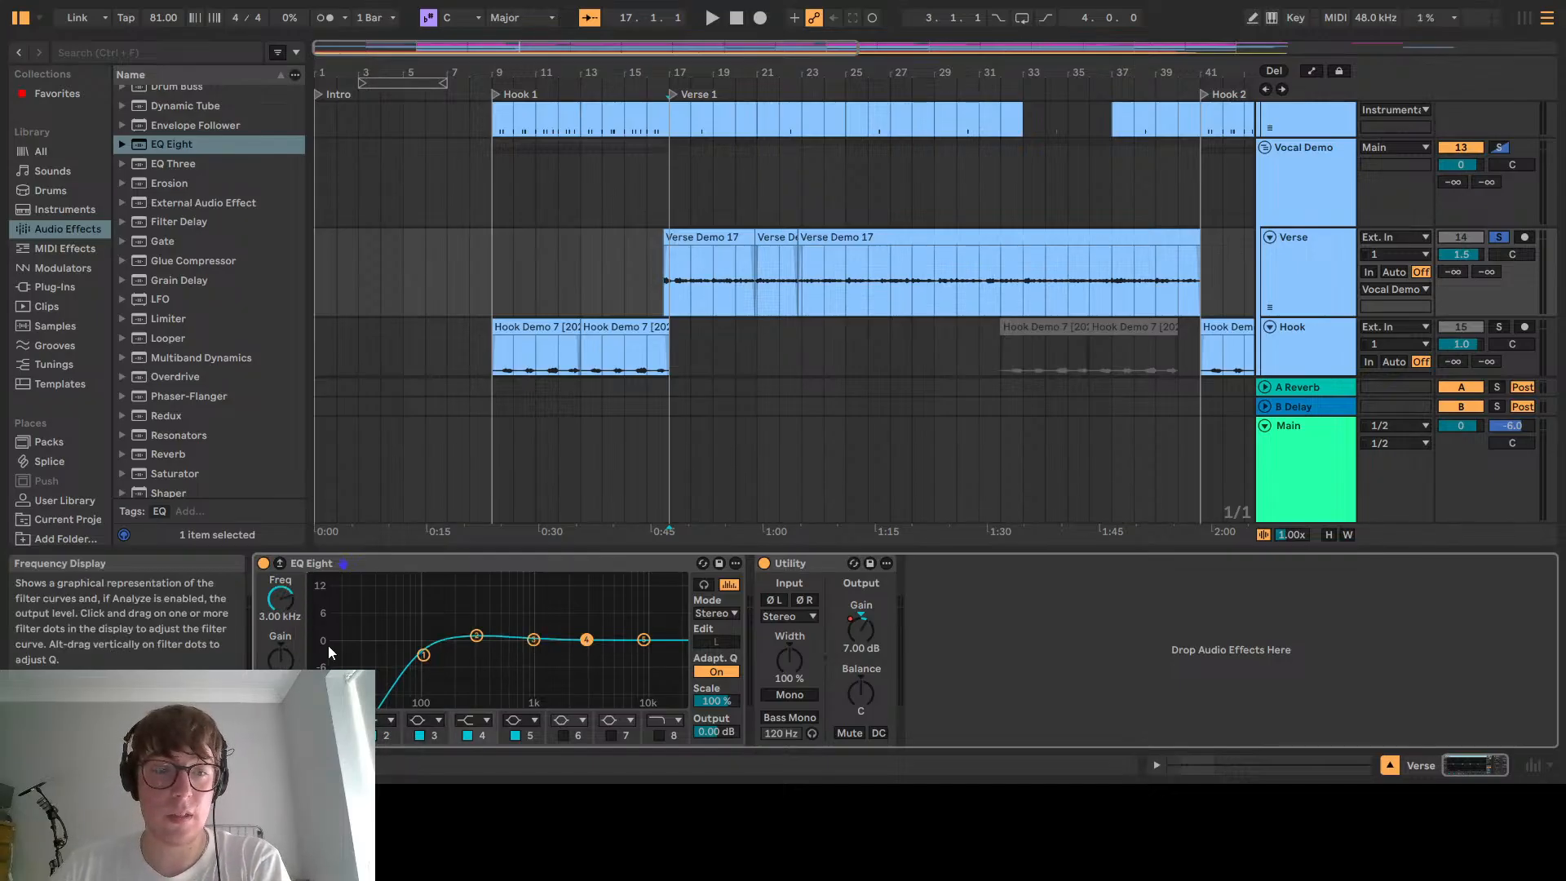
pyautogui.moveTo(274, 666); pyautogui.dragTo(276, 661)
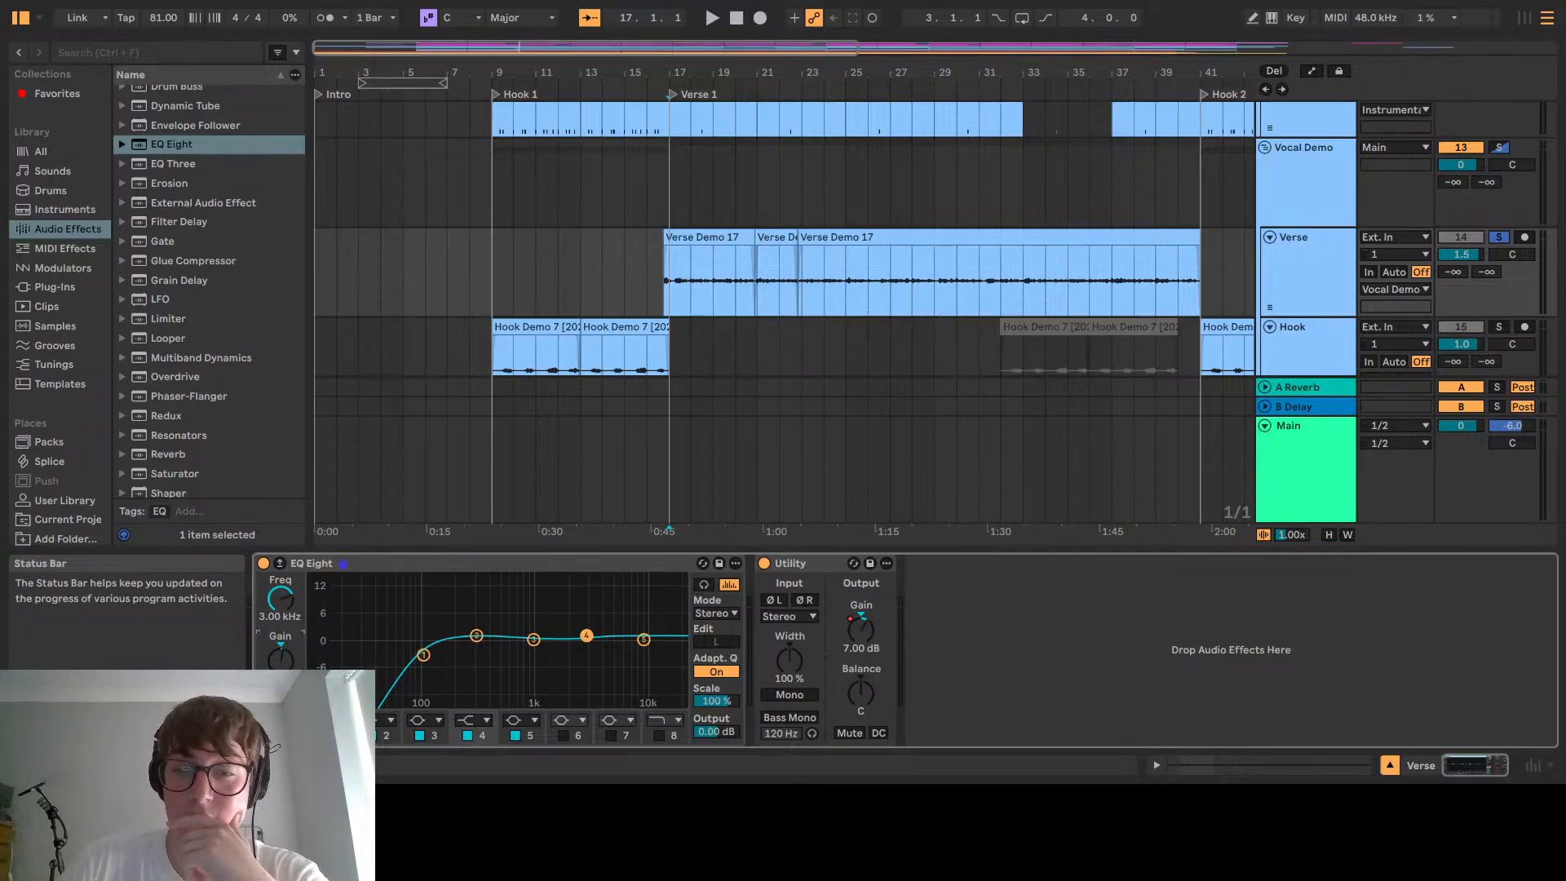
# Enable band 6 of the Verse track's EQ Eight at 6 kHz and cut it by about 3 dB
pyautogui.click(473, 639)
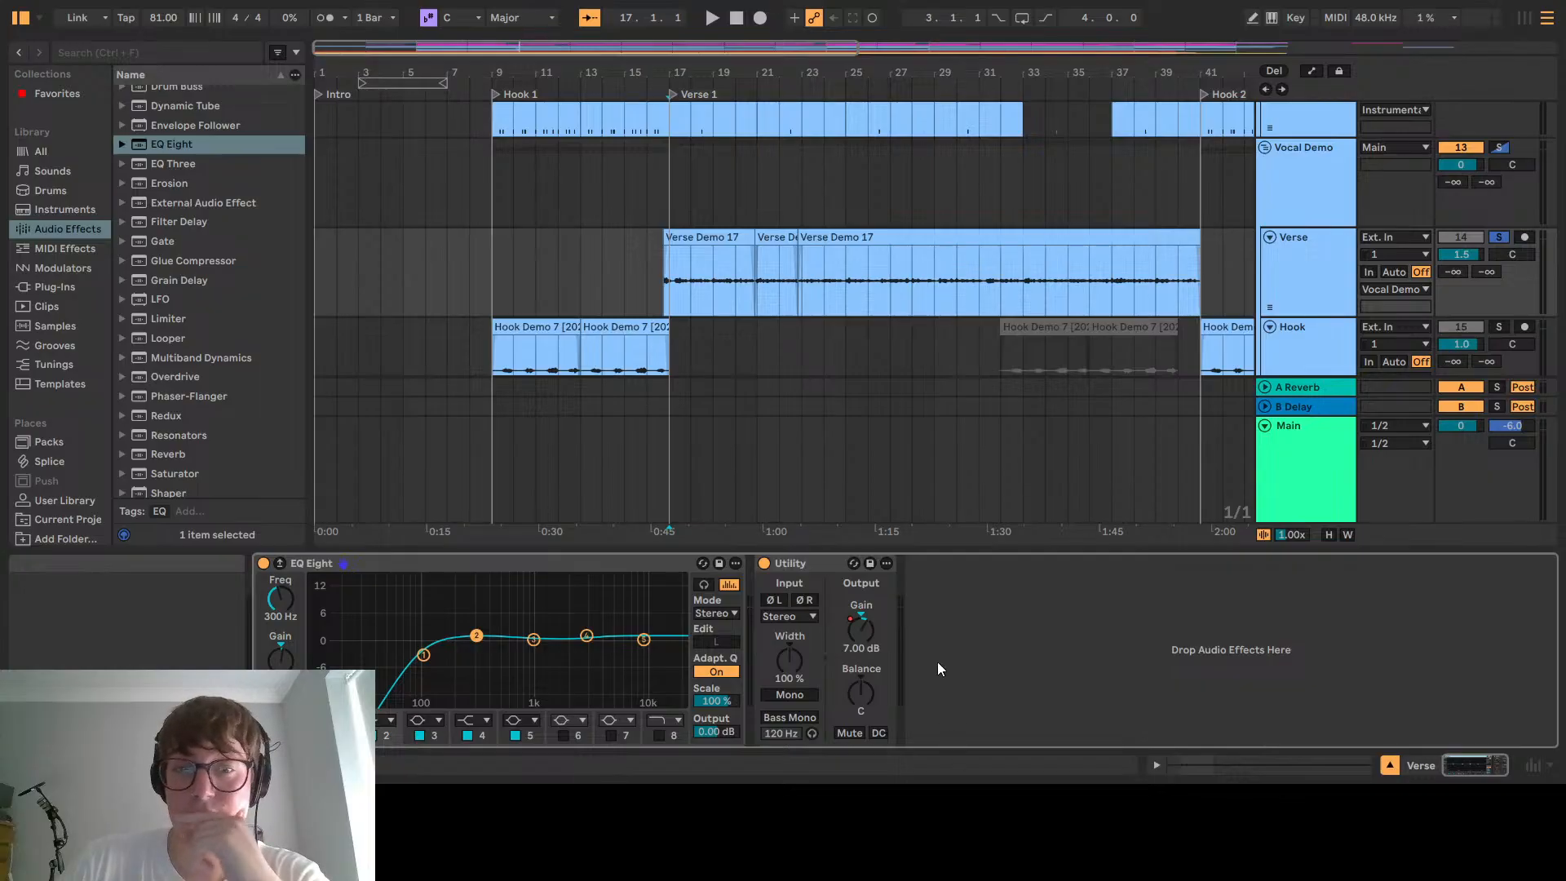
pyautogui.click(657, 275)
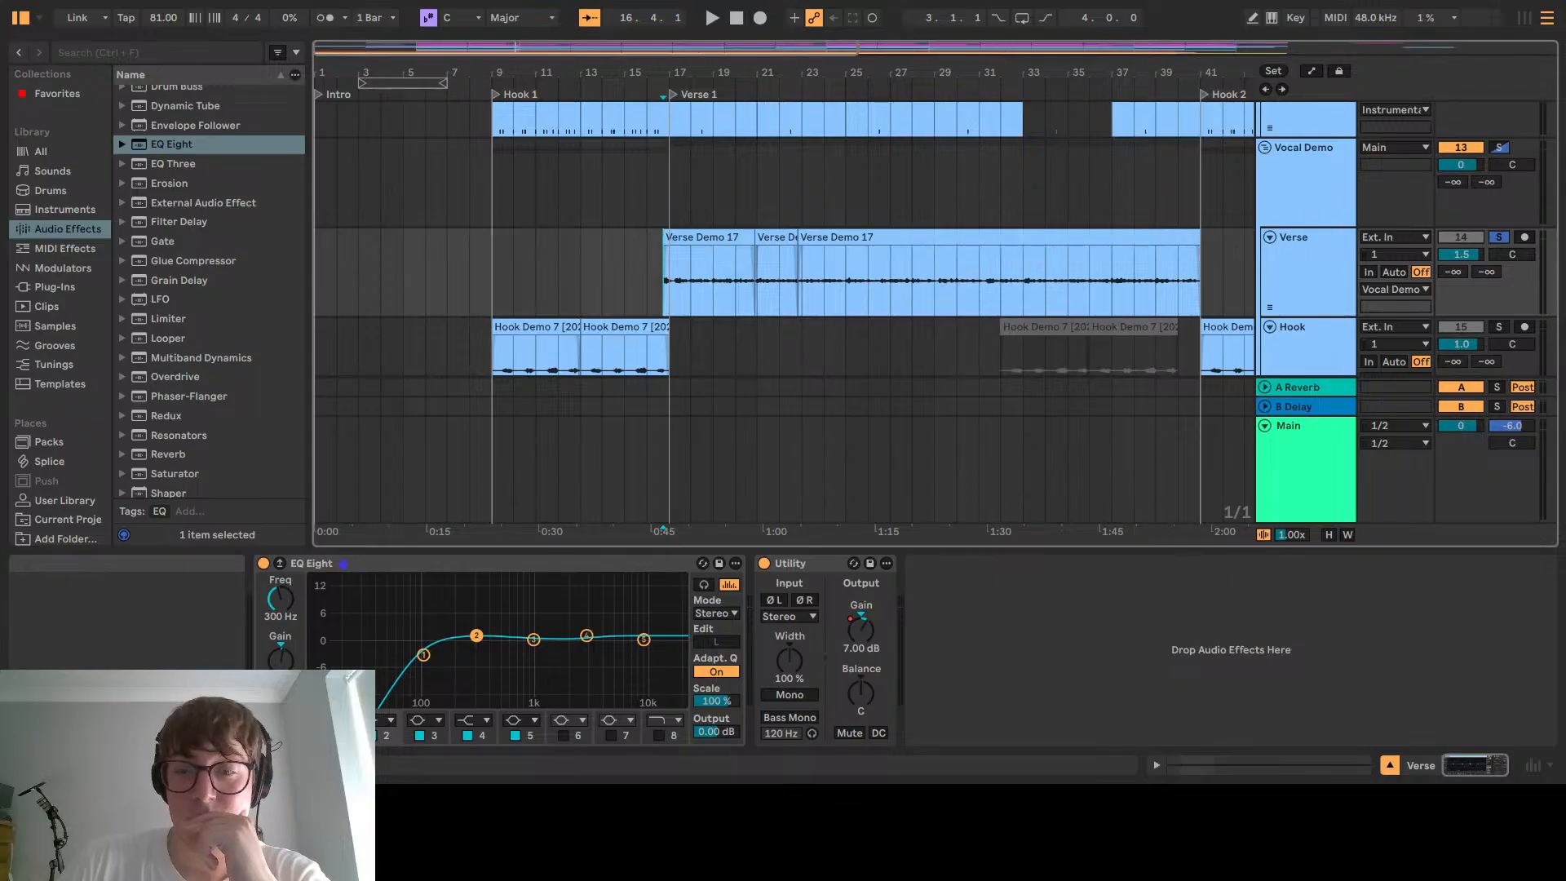
pyautogui.click(535, 640)
pyautogui.click(588, 636)
pyautogui.click(644, 641)
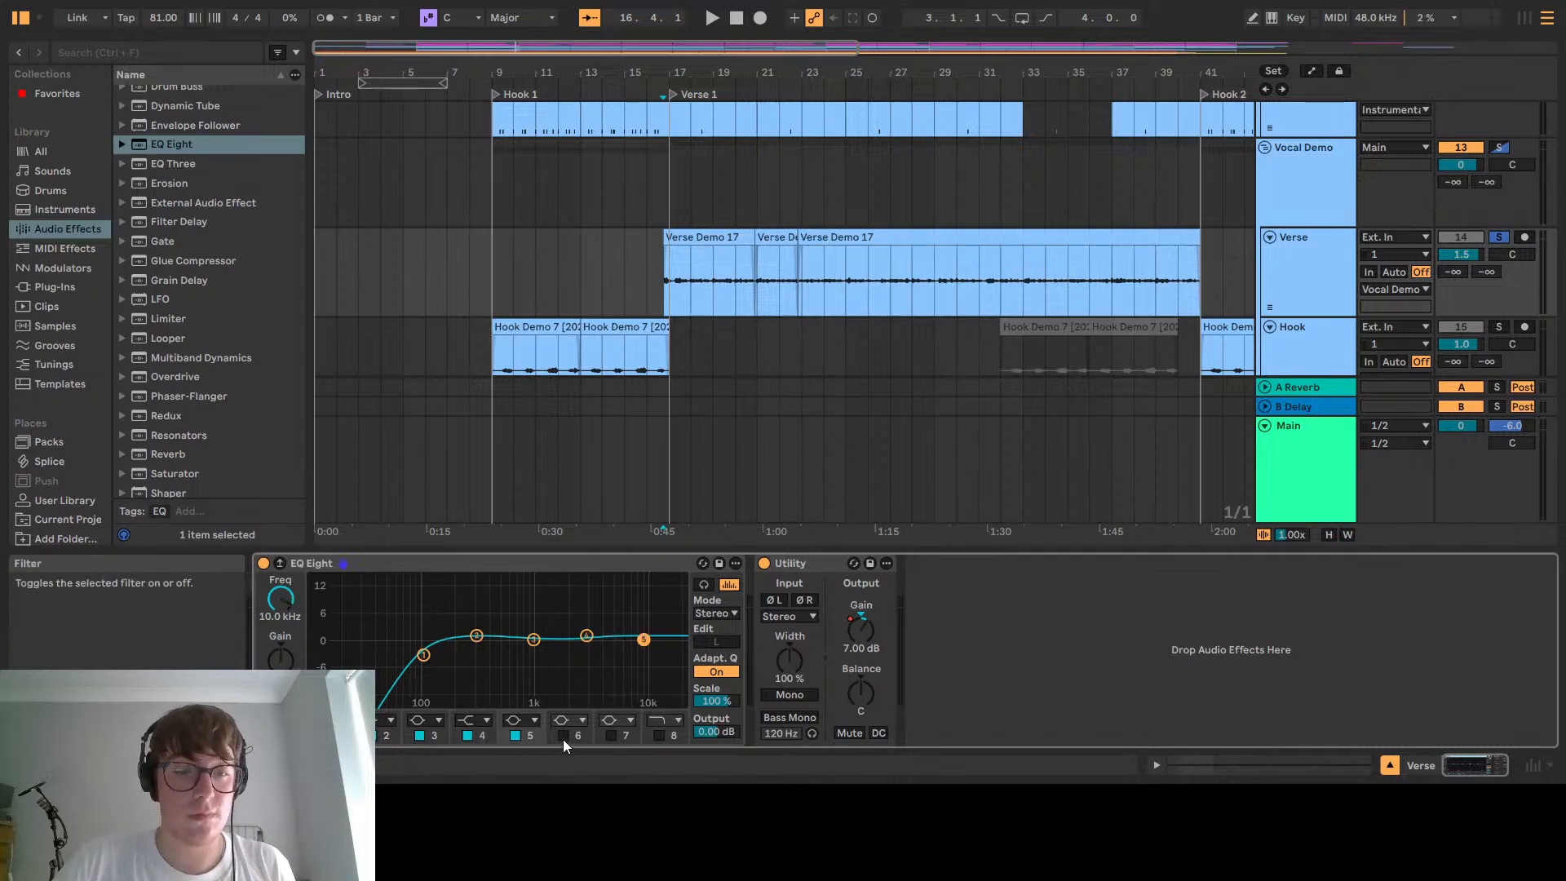
pyautogui.write('6000')
pyautogui.press('Return')
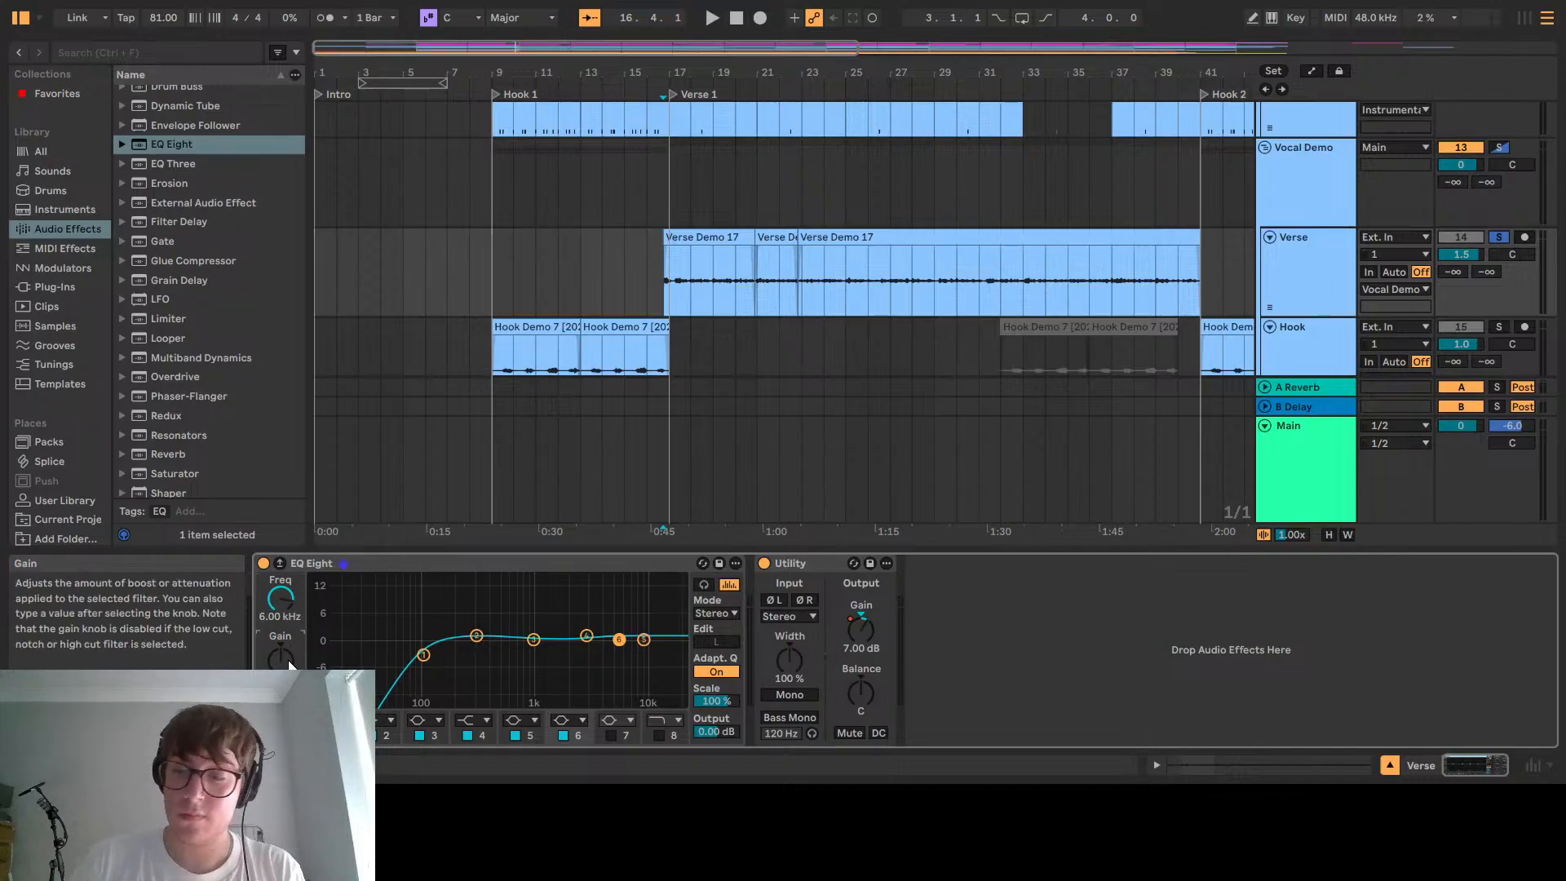
pyautogui.moveTo(290, 665); pyautogui.dragTo(290, 670)
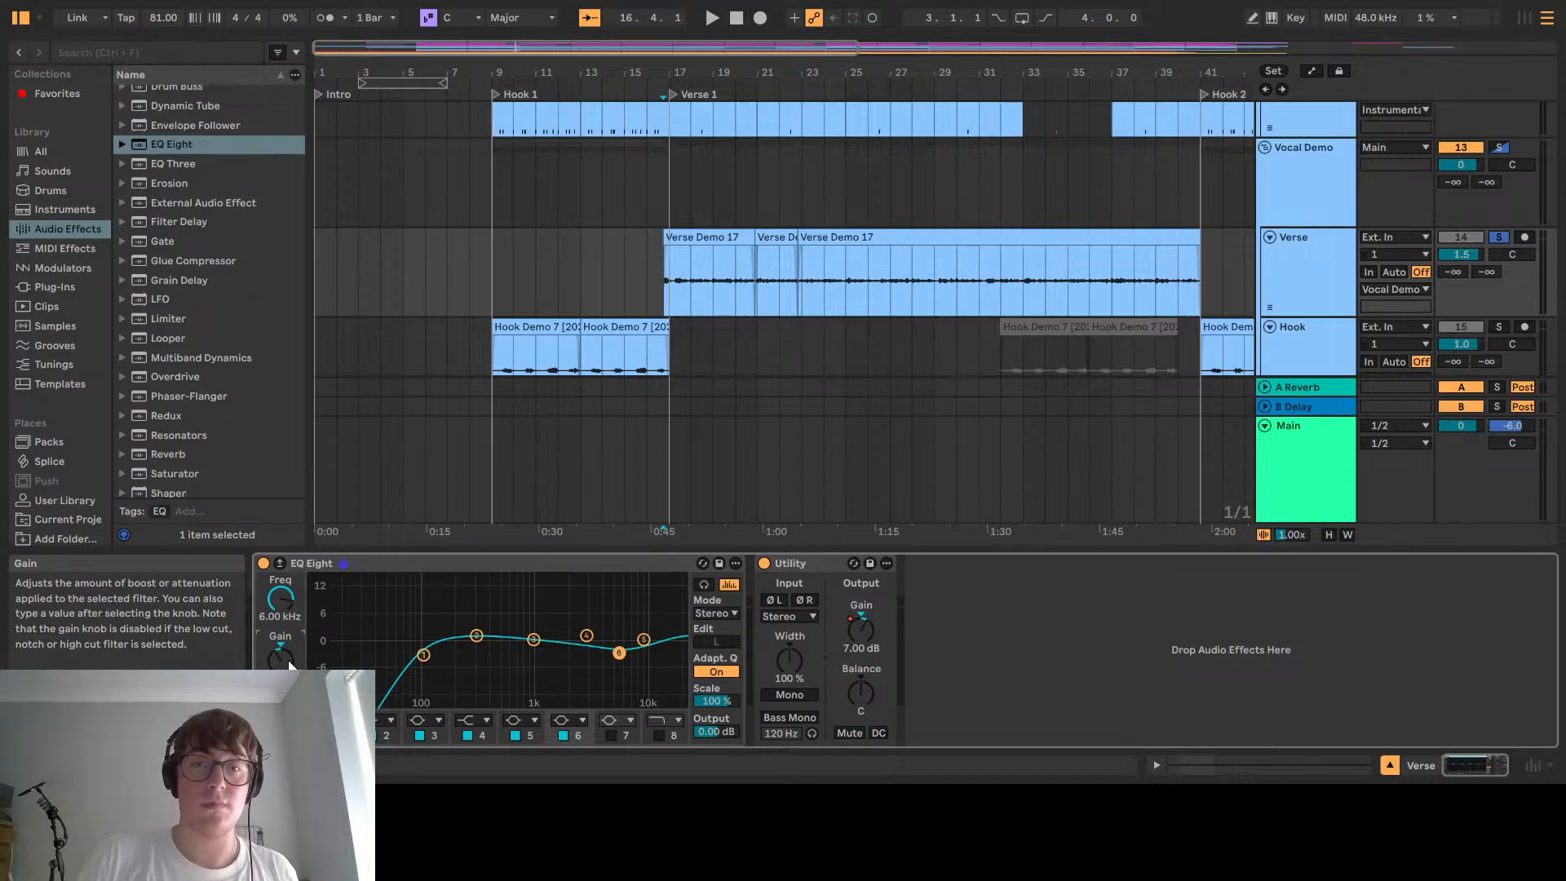
# Copy the Verse track's EQ Eight onto the Hook track and place it before Utility
pyautogui.click(1334, 272)
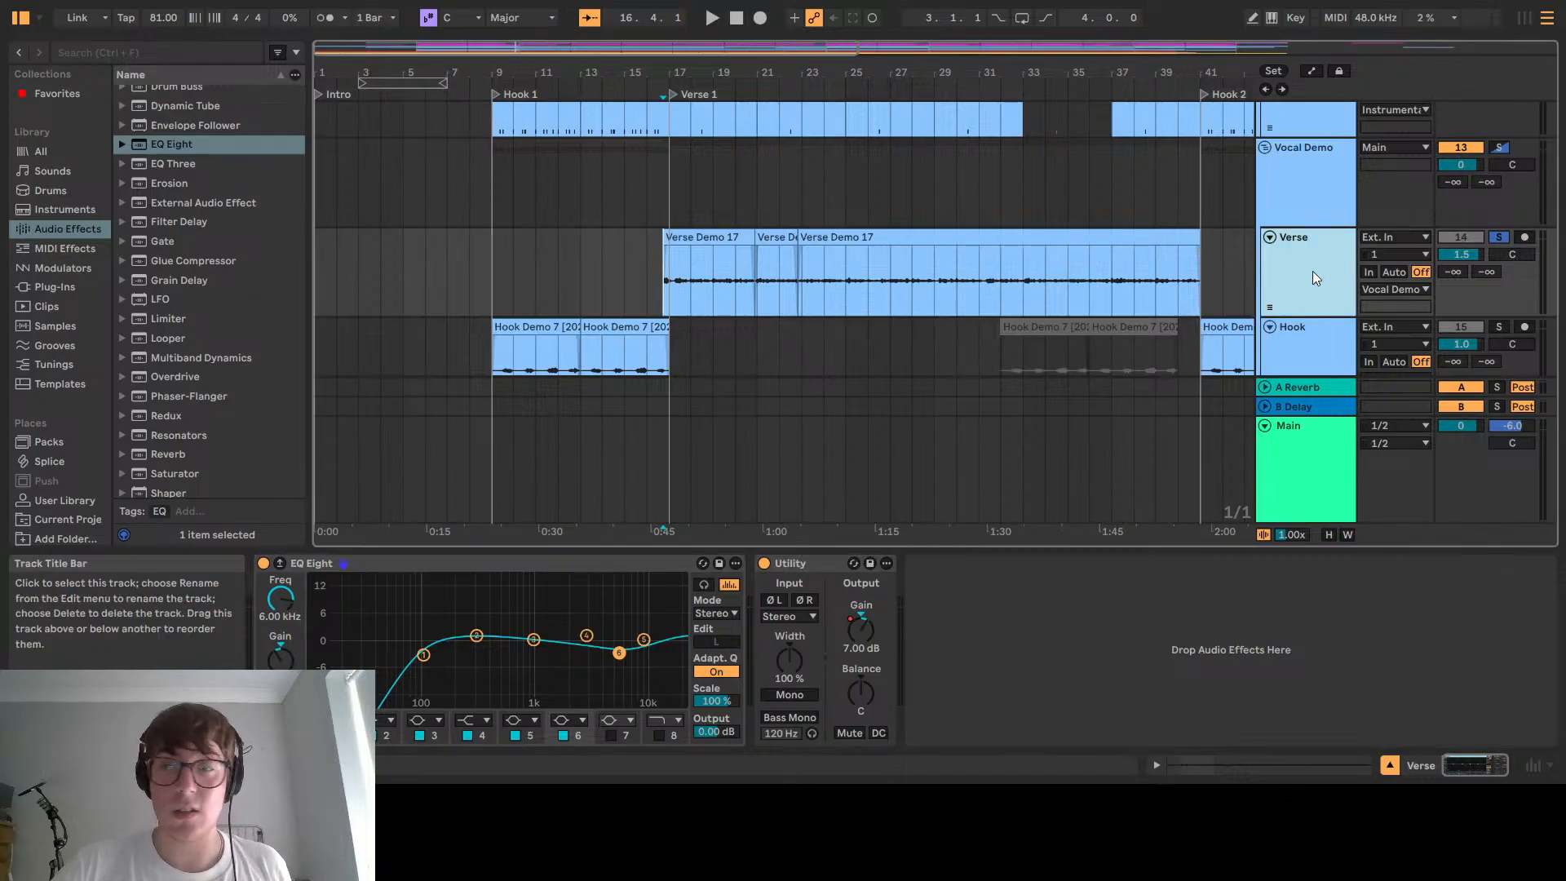
pyautogui.click(557, 569)
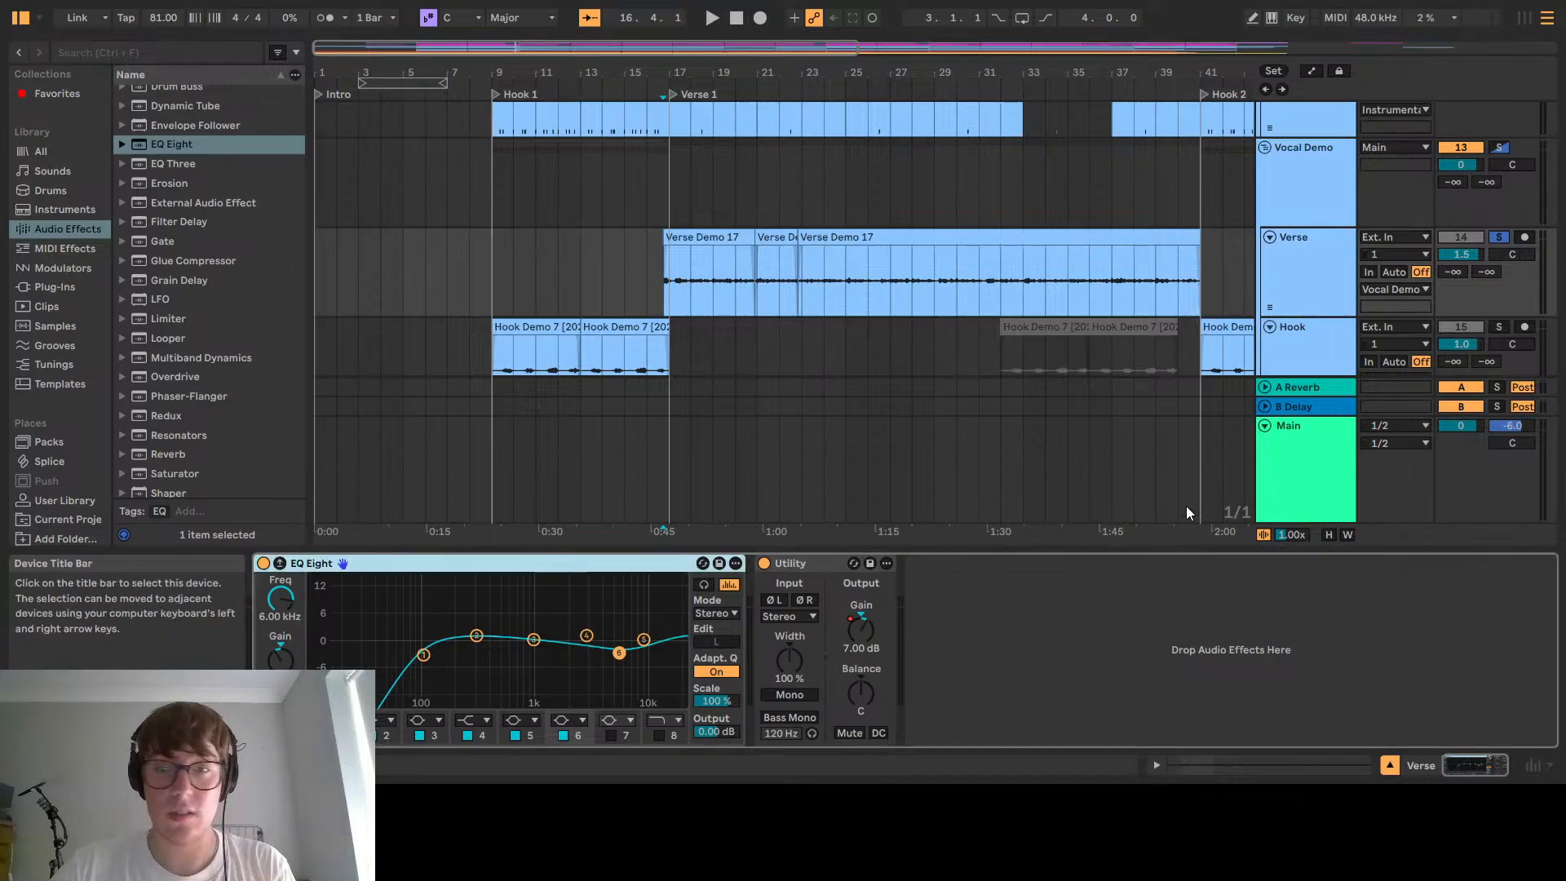
pyautogui.click(1294, 352)
pyautogui.click(432, 681)
pyautogui.hotkey('ctrl', 'v')
pyautogui.moveTo(525, 569); pyautogui.dragTo(269, 571)
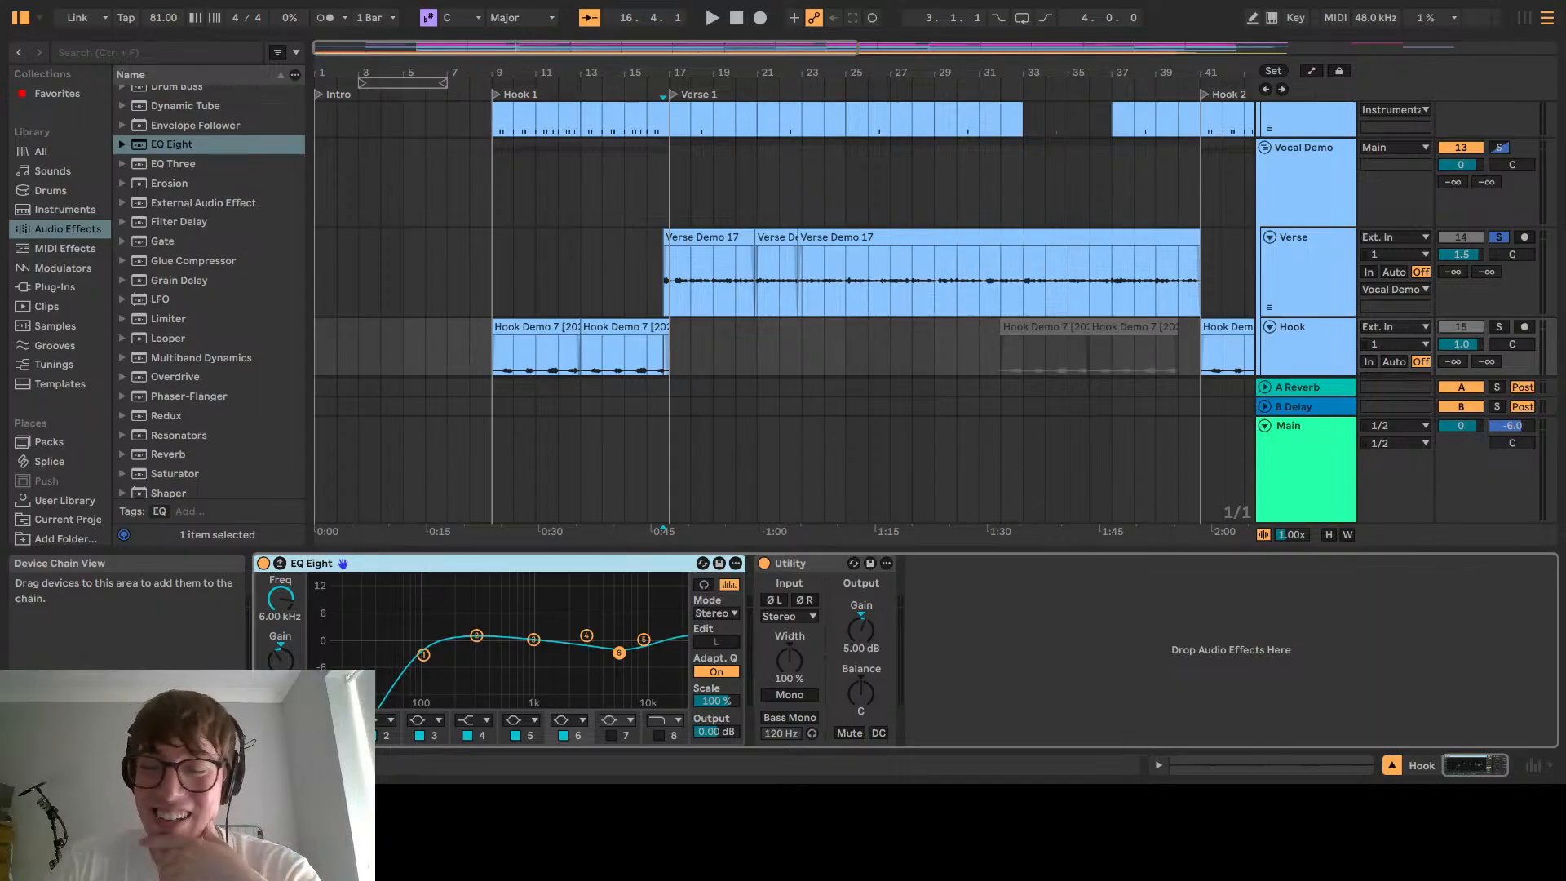
# Unsolo the Verse track and play the whole song from the start through the Outro
pyautogui.click(1499, 237)
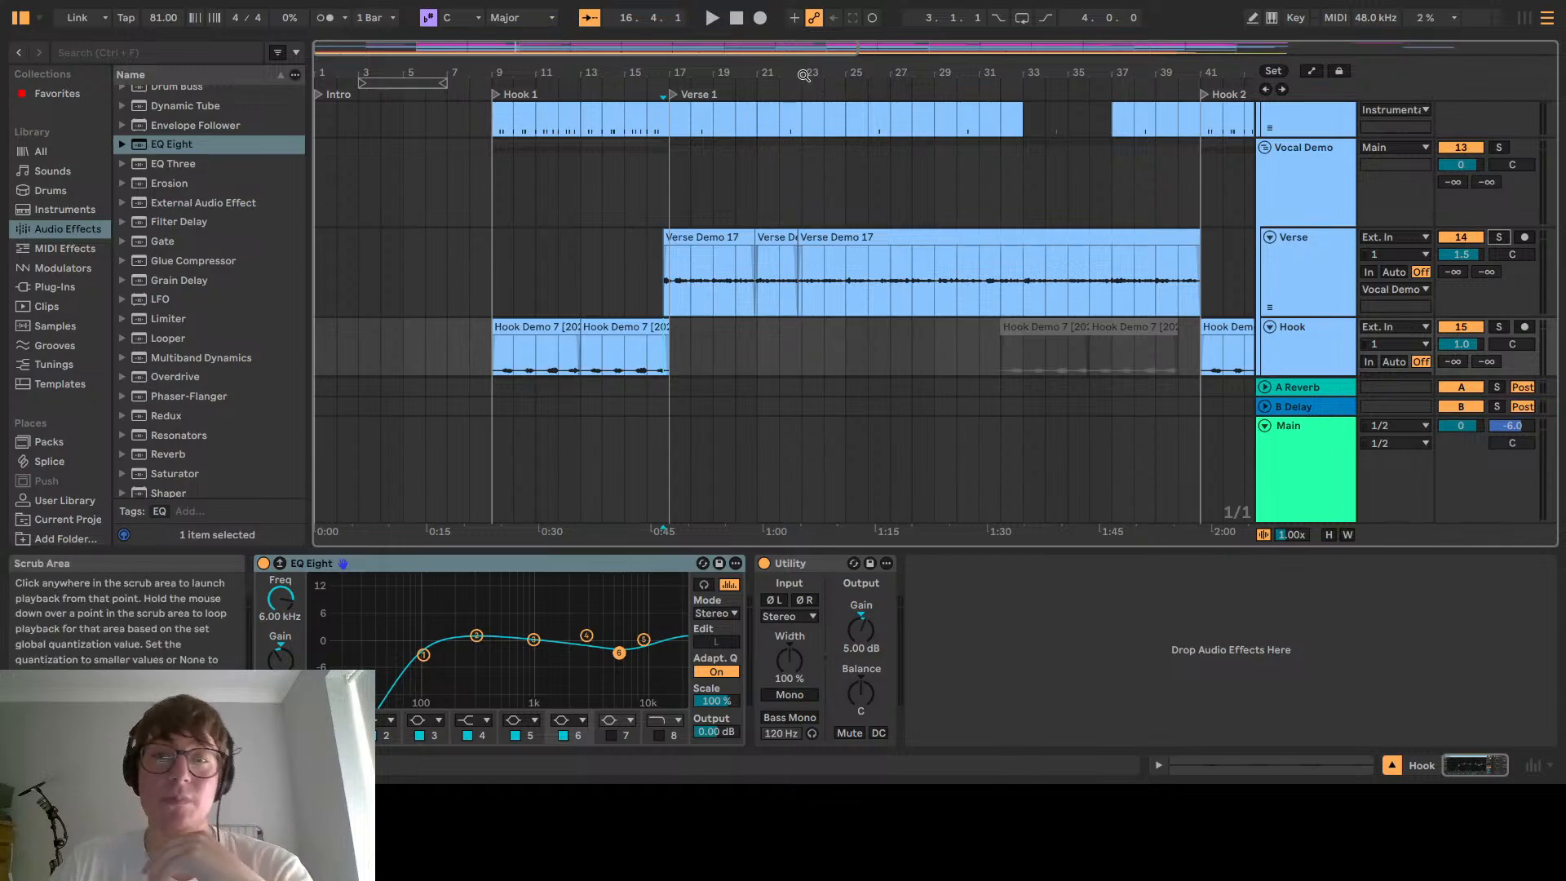
pyautogui.click(737, 18)
pyautogui.press('space')
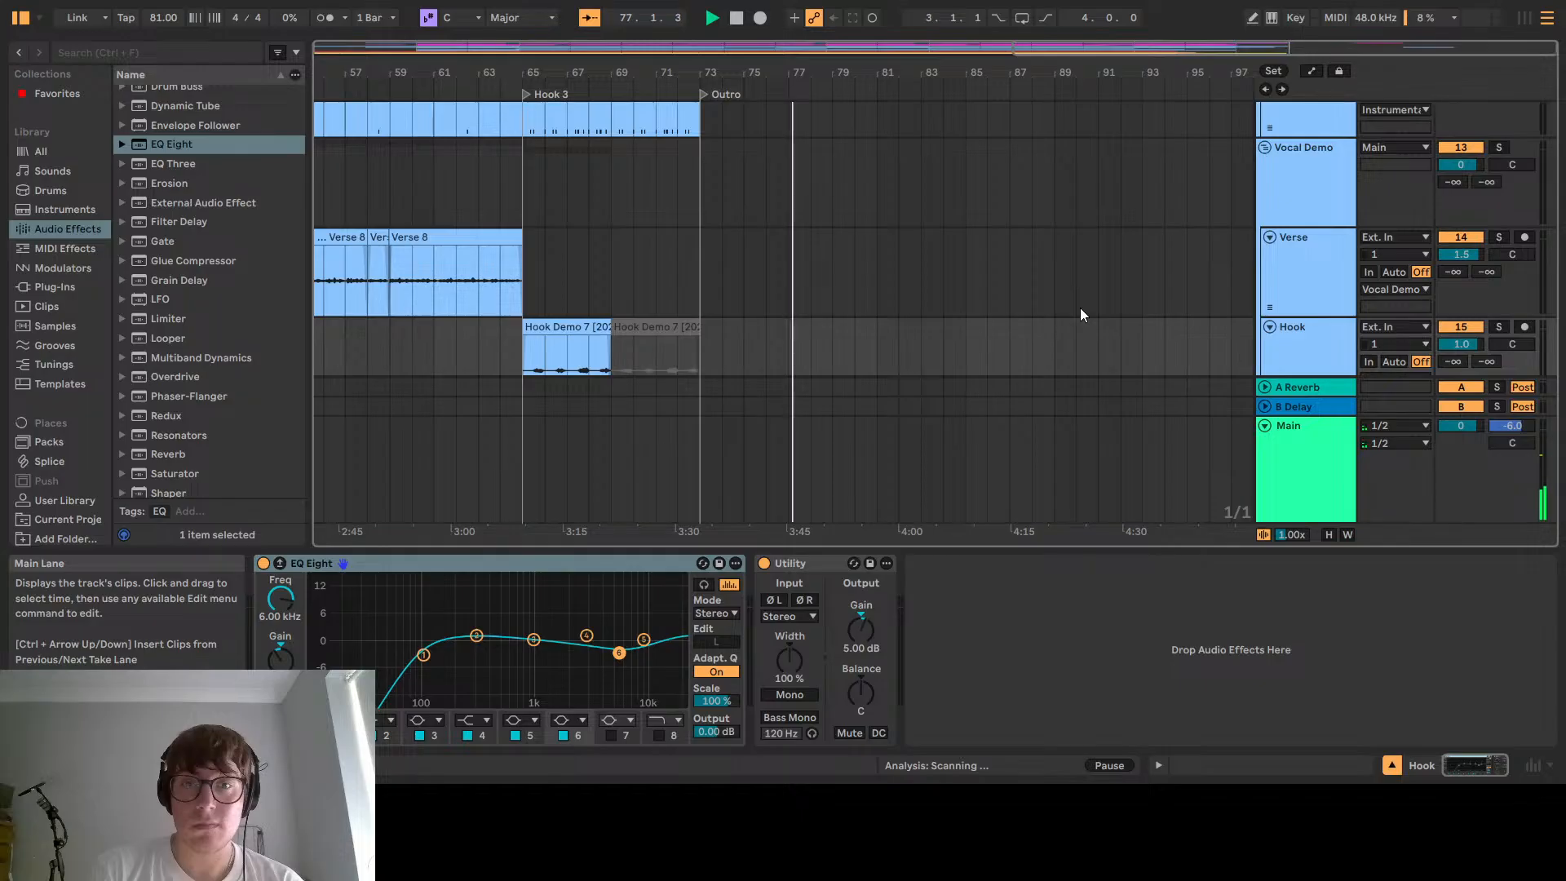
pyautogui.press('space')
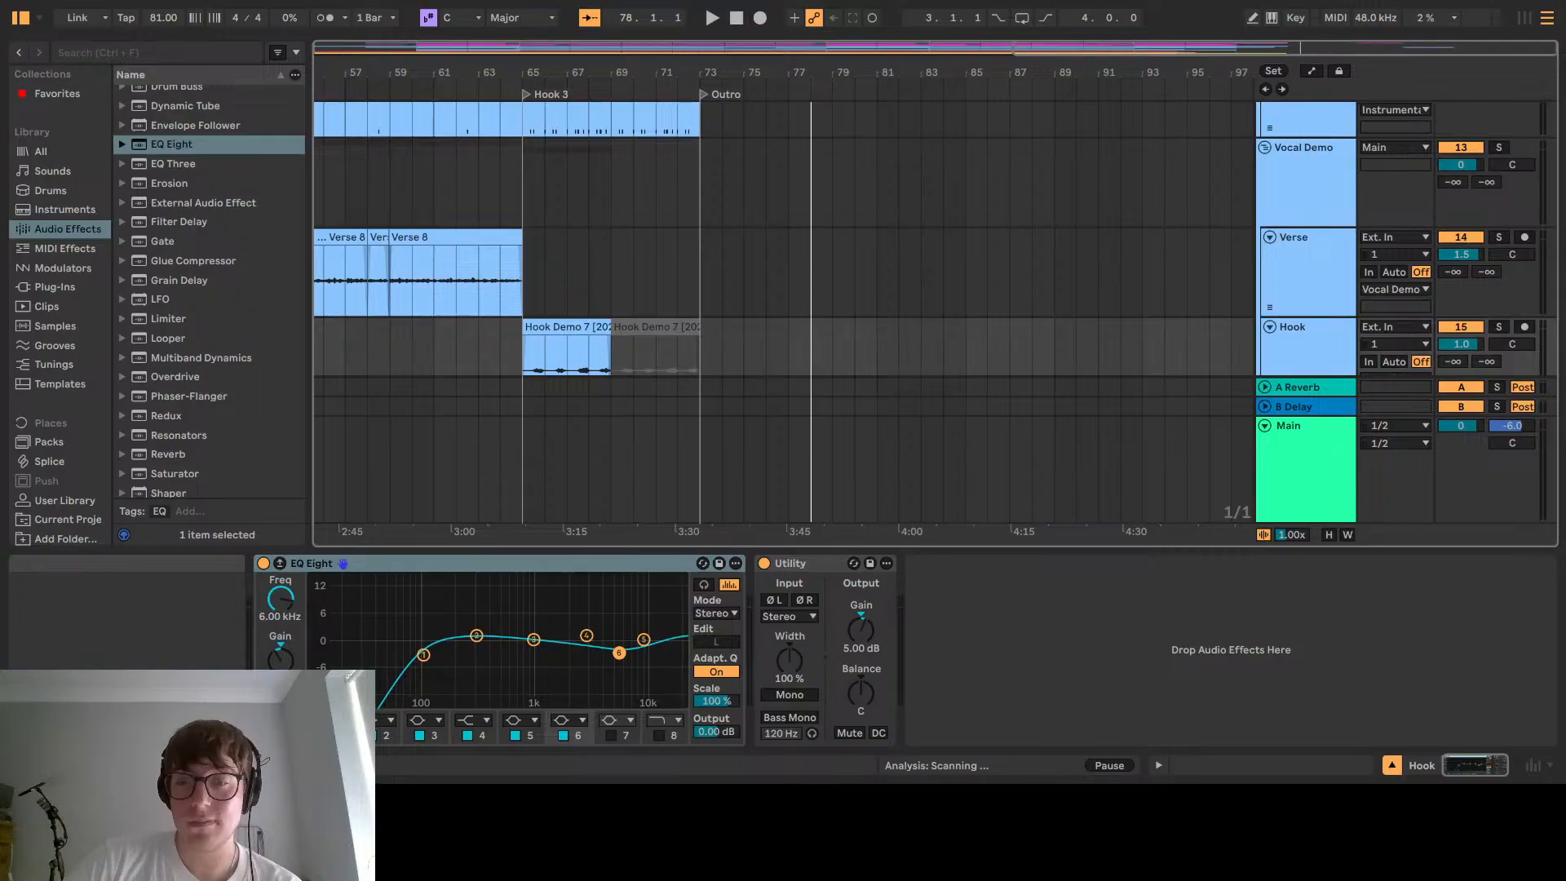
pyautogui.click(736, 18)
# Return to Verse 1 and examine the Verse, Hook and Keys tracks and the tracks below them
pyautogui.moveTo(568, 247); pyautogui.dragTo(1099, 255)
pyautogui.moveTo(375, 227); pyautogui.dragTo(893, 279)
pyautogui.click(671, 280)
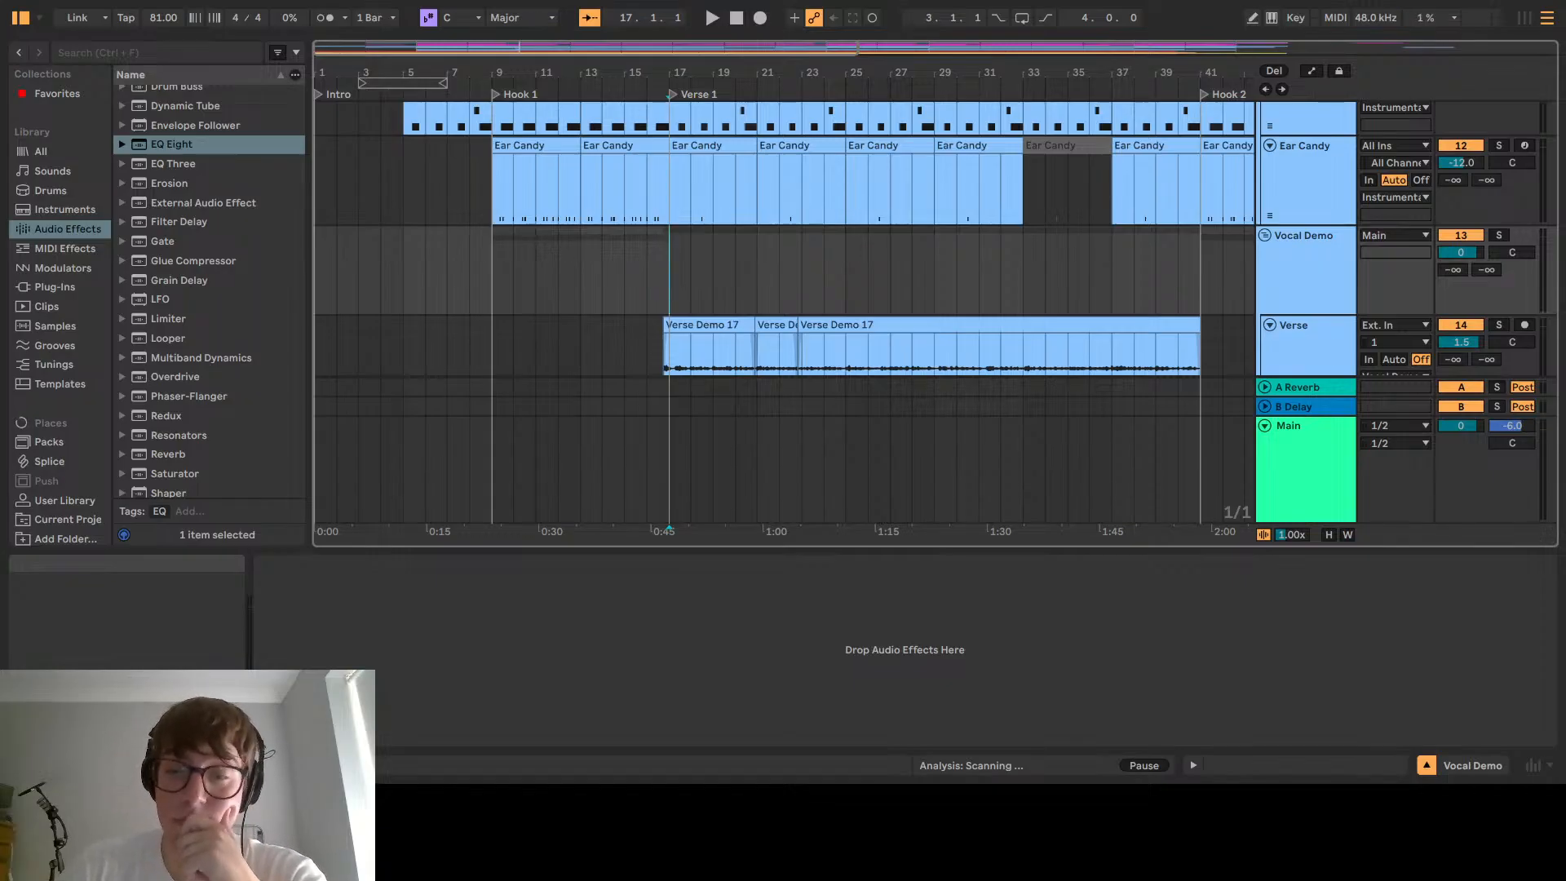
pyautogui.scroll(-4, 1227, 359)
pyautogui.click(1294, 267)
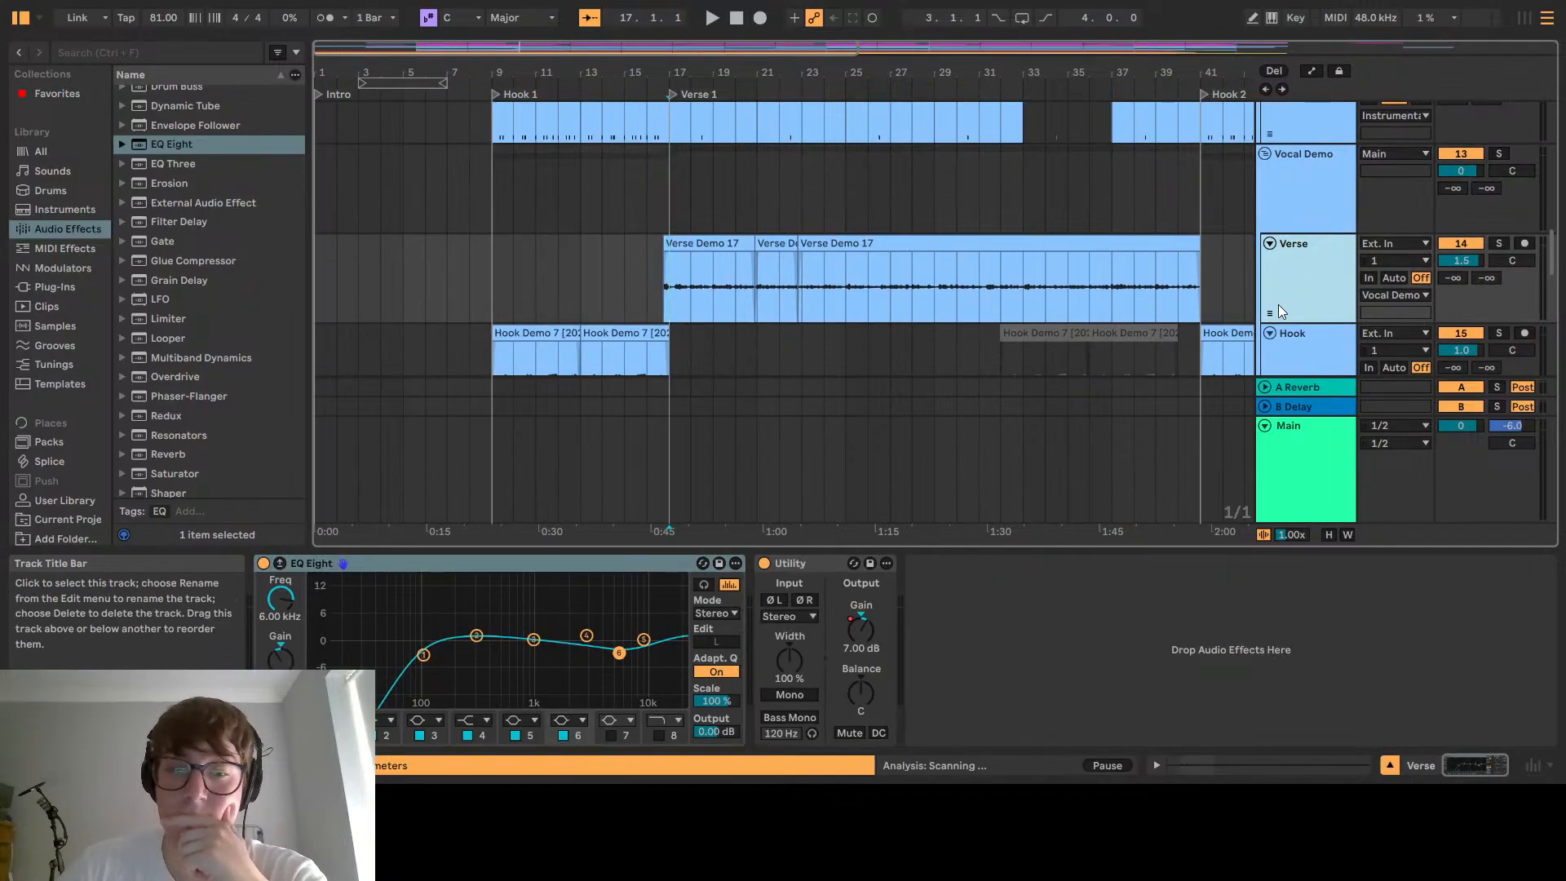
pyautogui.scroll(-1, 1277, 343)
pyautogui.click(1285, 346)
pyautogui.scroll(-5, 1286, 343)
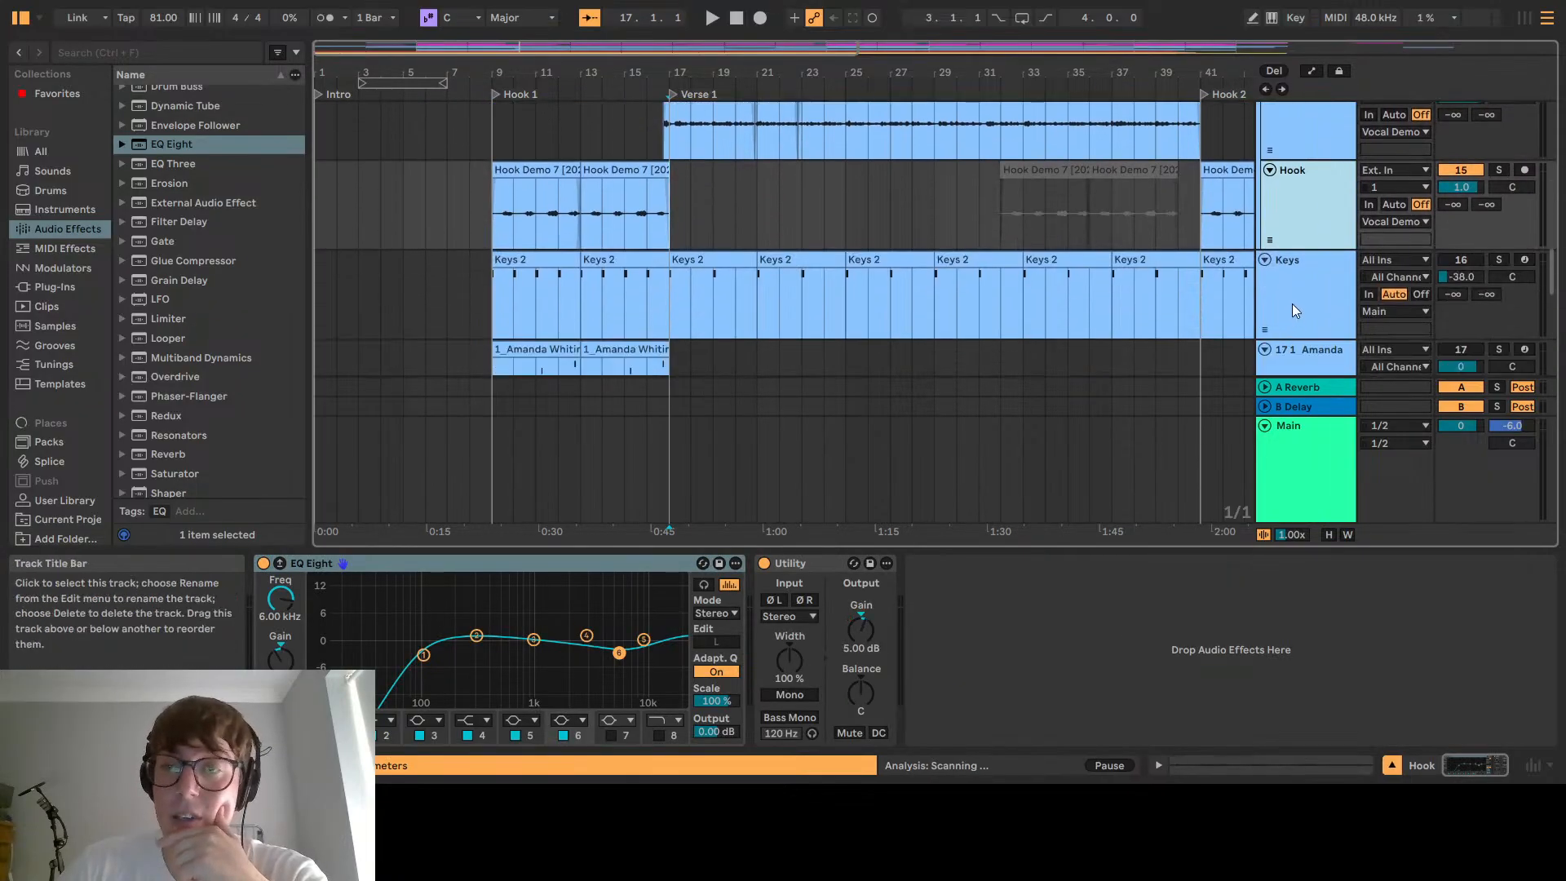
pyautogui.click(1292, 306)
pyautogui.scroll(-2, 1296, 301)
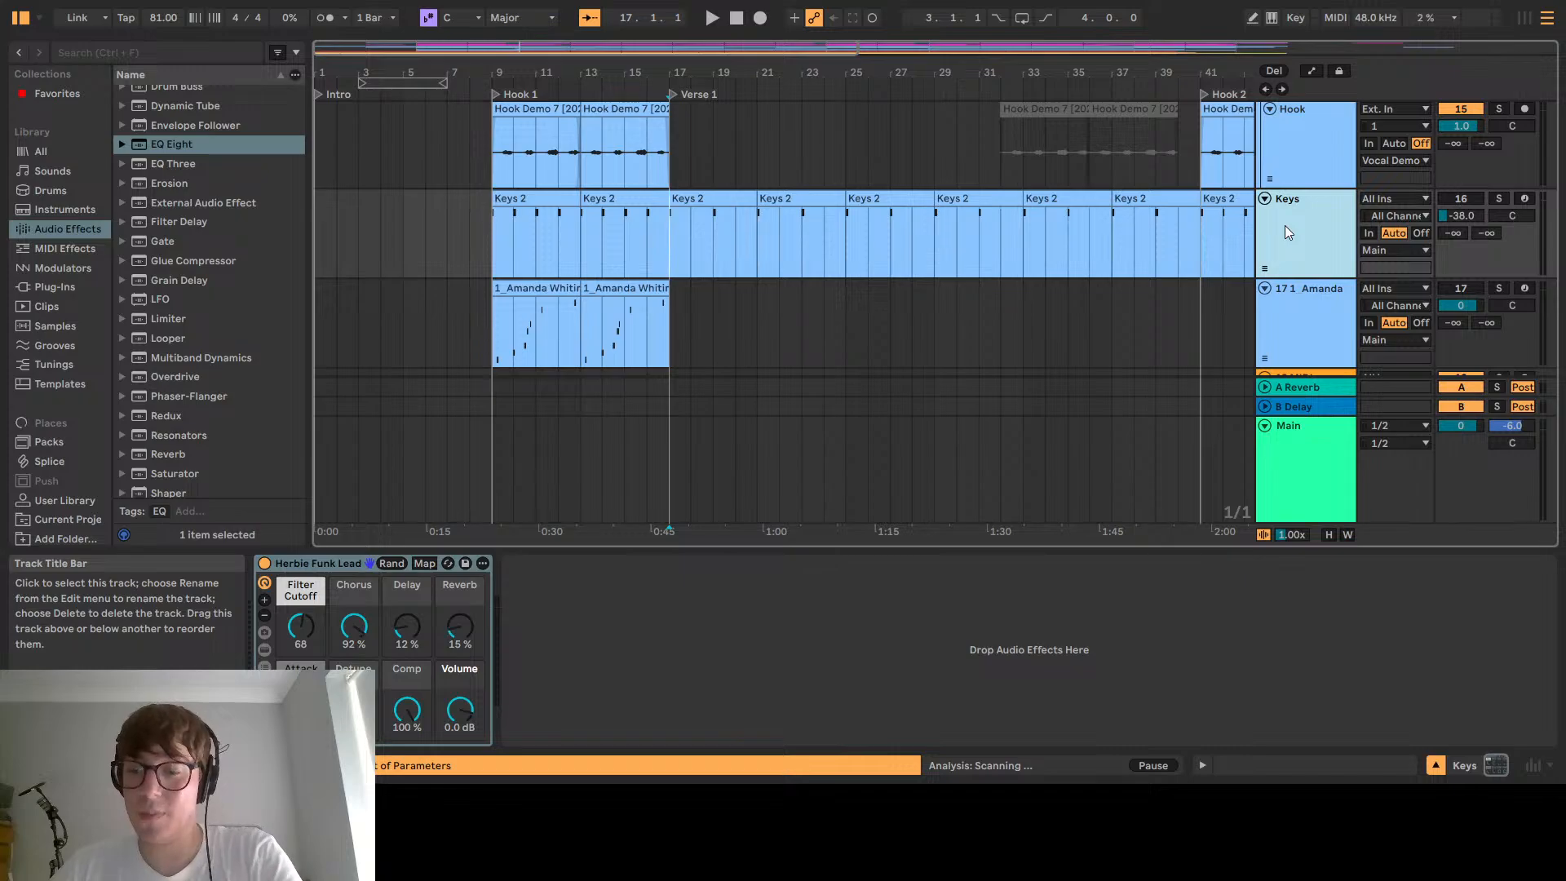
# Delete all the leftover tracks below the Hook track, including Keys and the imported sample and stem tracks
pyautogui.hotkey('ctrl', 'z')
pyautogui.hotkey('ctrl', 'z')
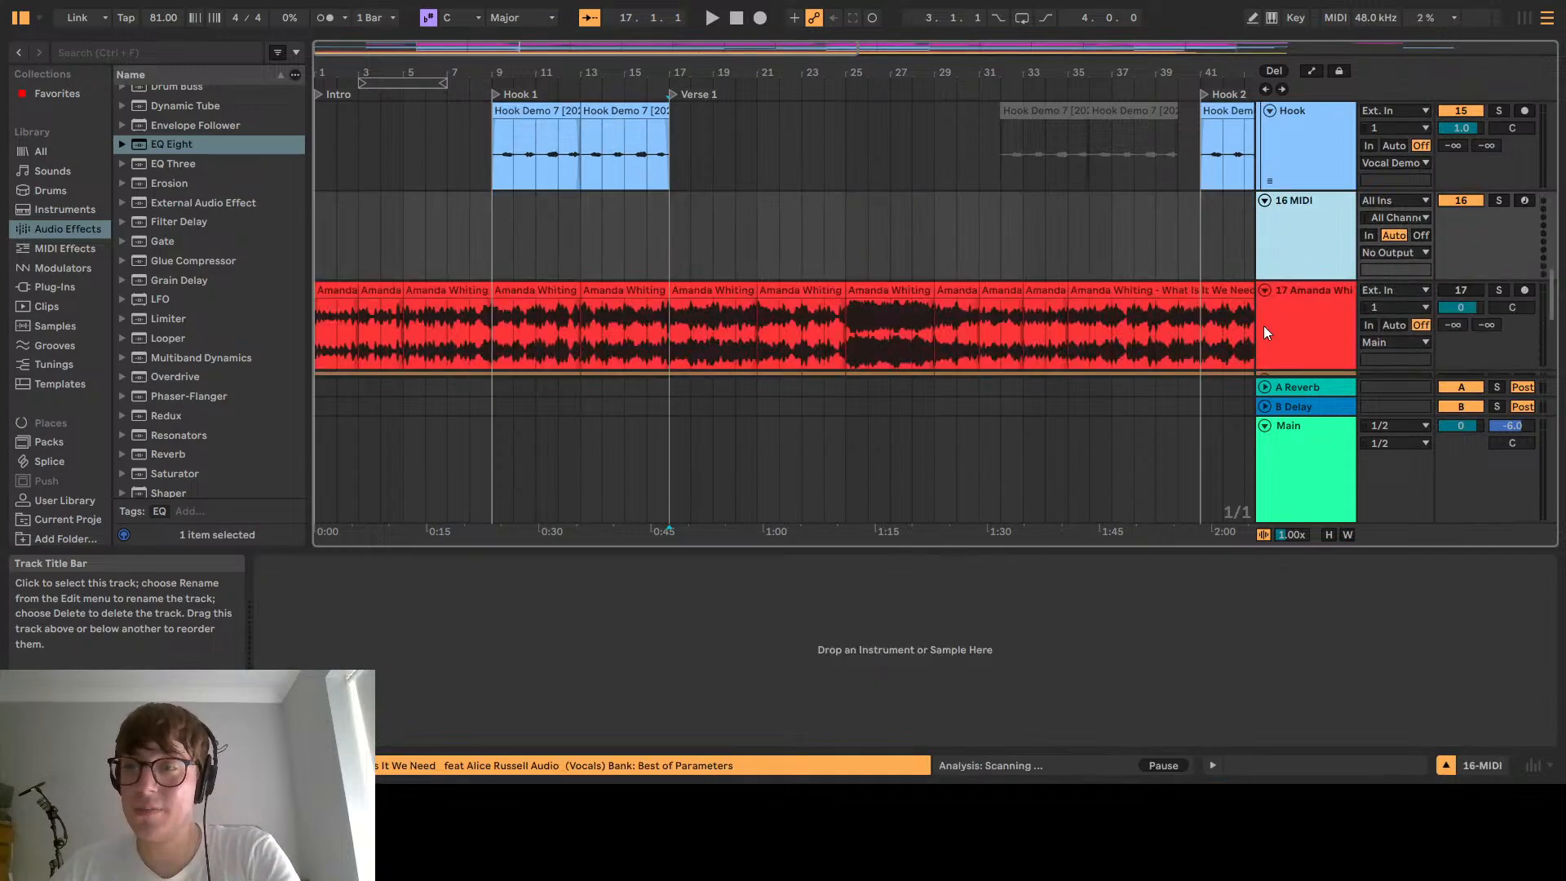
pyautogui.hotkey('ctrl', 'y')
pyautogui.hotkey('ctrl', 'y')
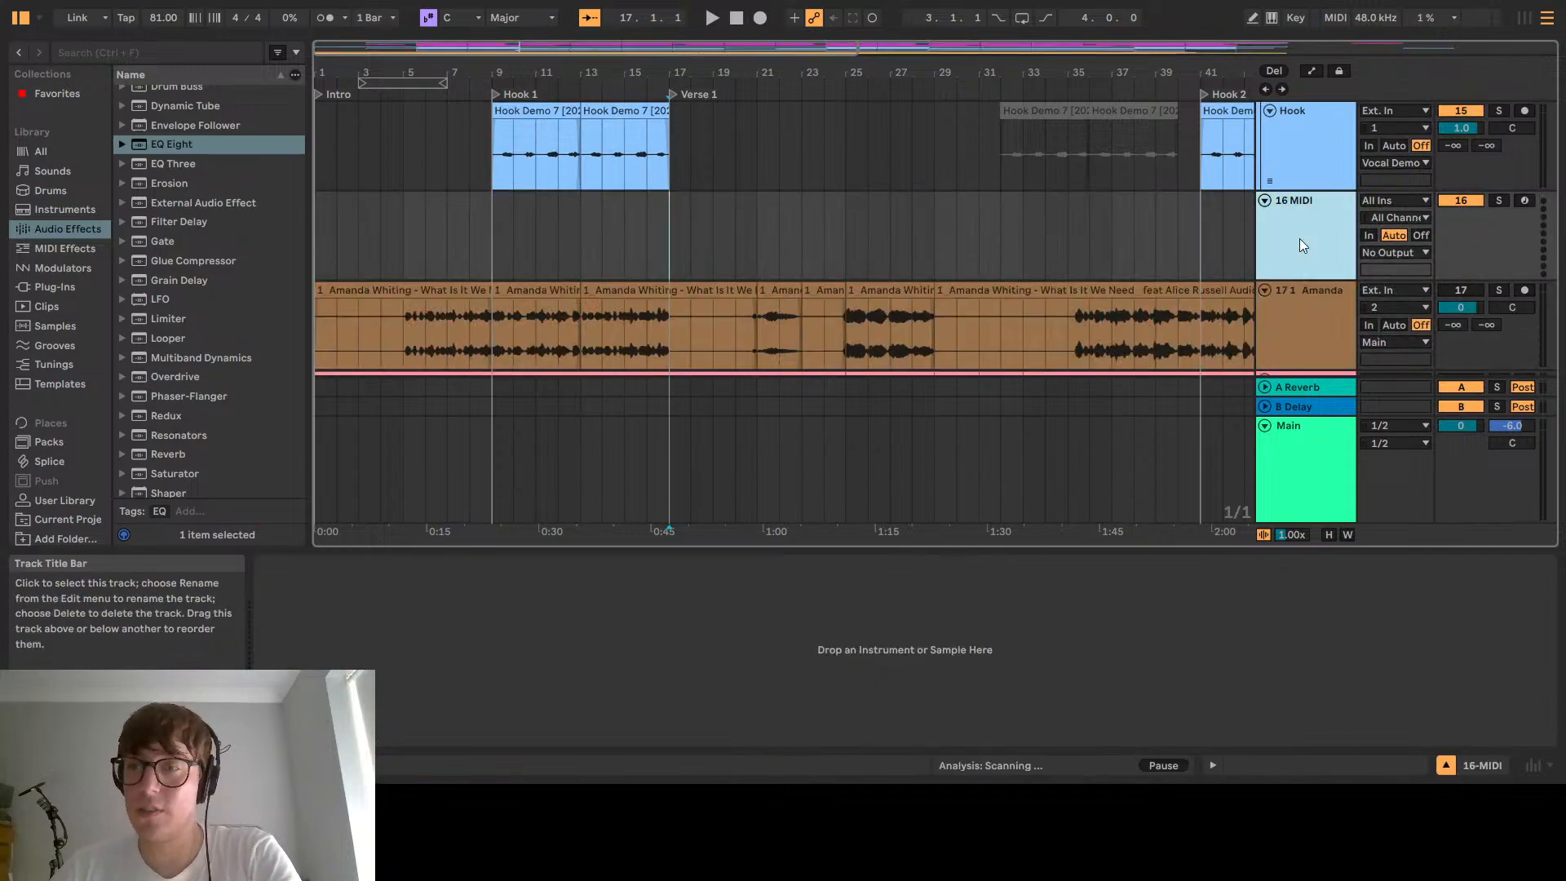
pyautogui.hotkey('ctrl', 'z')
pyautogui.hotkey('ctrl', 'z')
pyautogui.hotkey('ctrl', 'z')
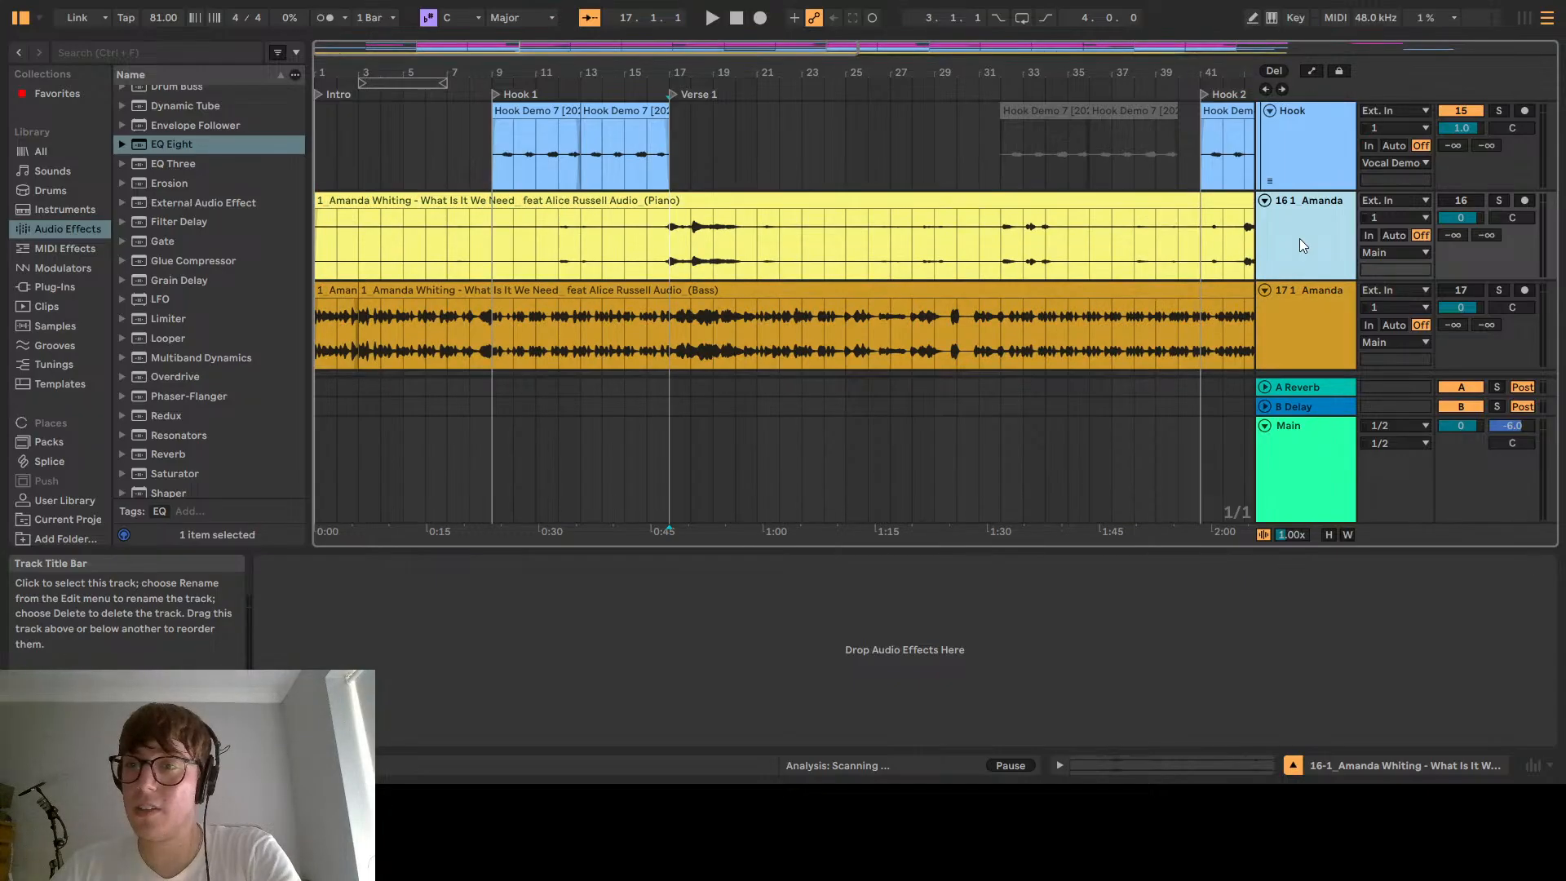
pyautogui.hotkey('ctrl', 'z')
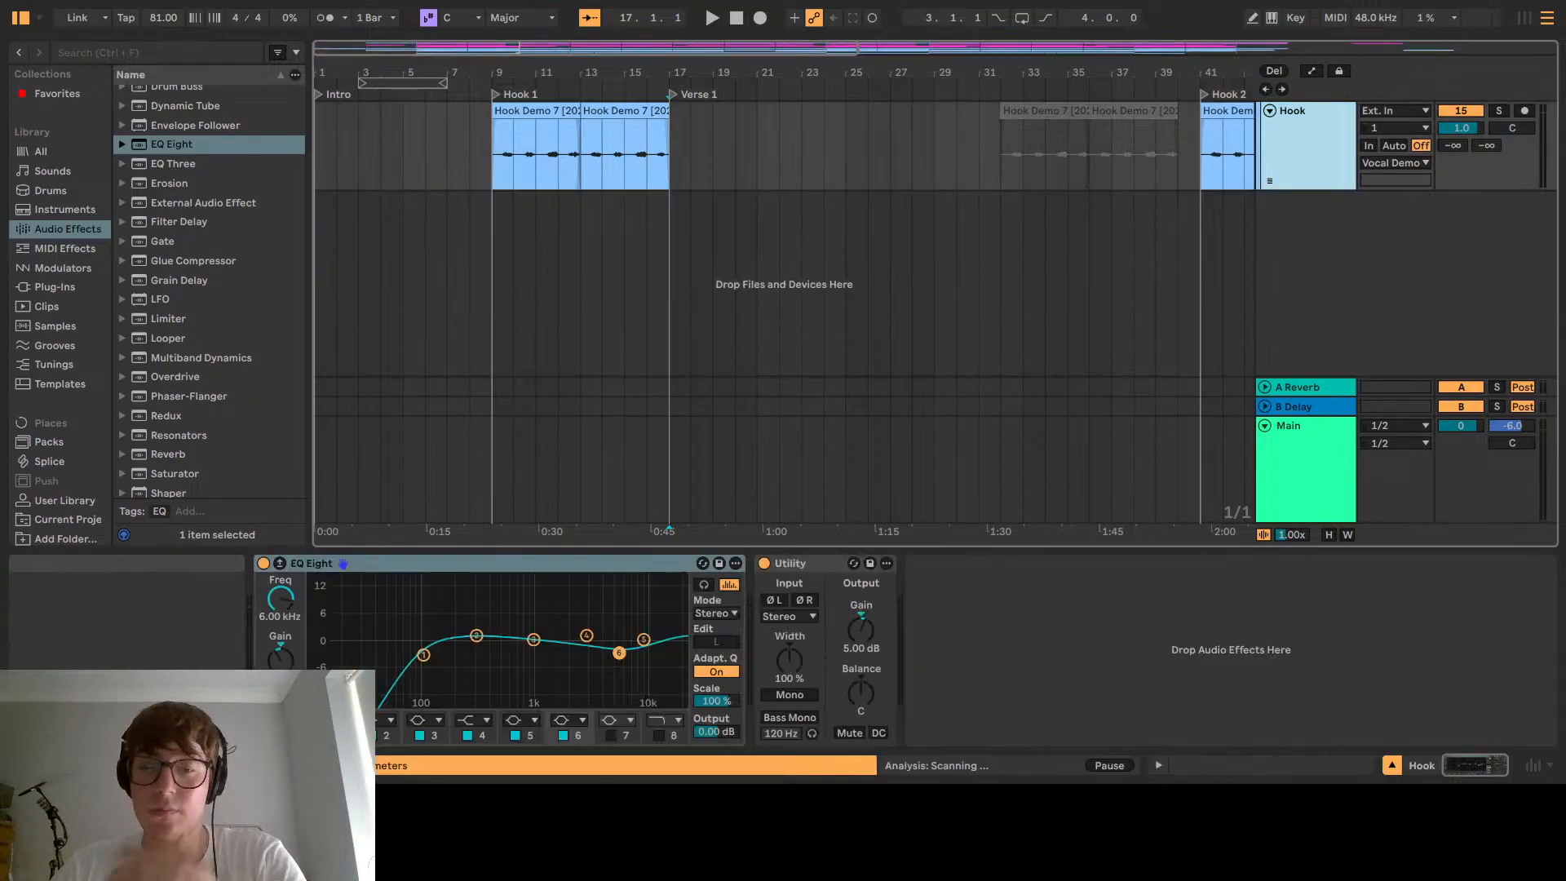